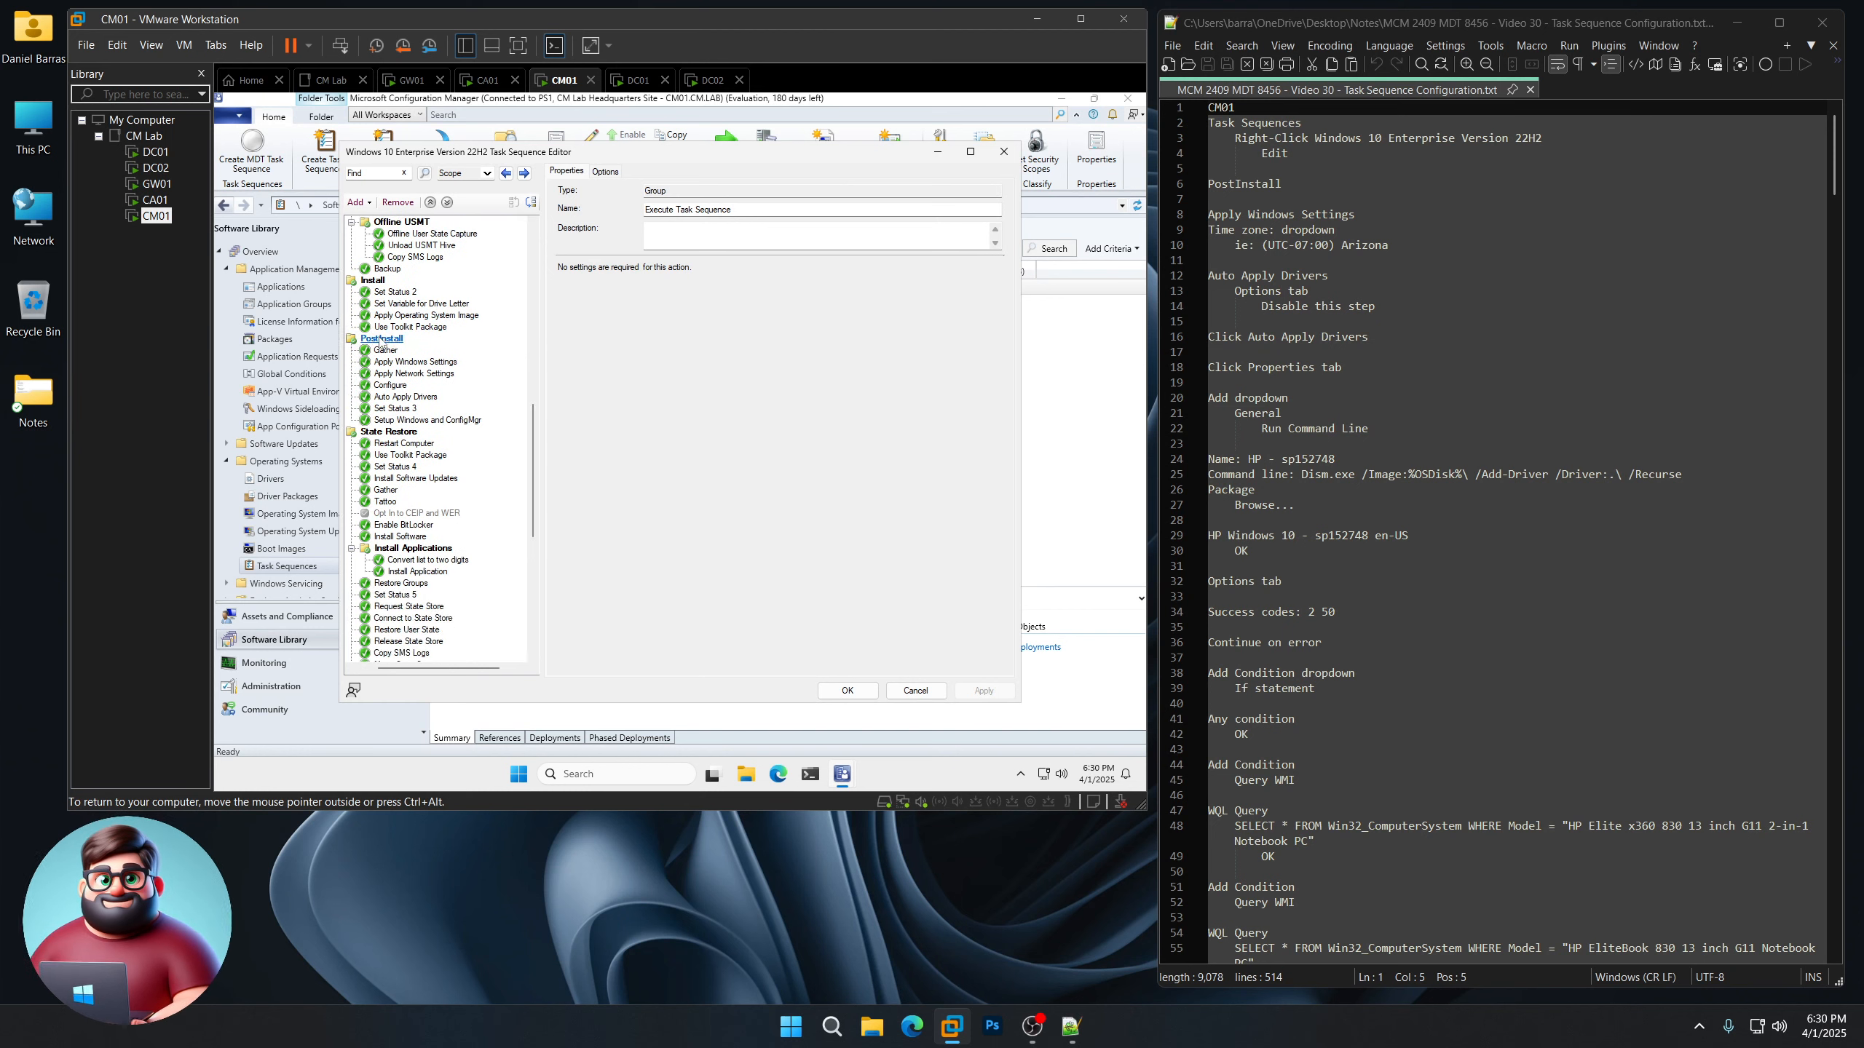
Set the time zone of the Apply Windows Settings step to (UTC-07:00) Arizona
{"action": "left_click", "coordinate": [416, 362]}
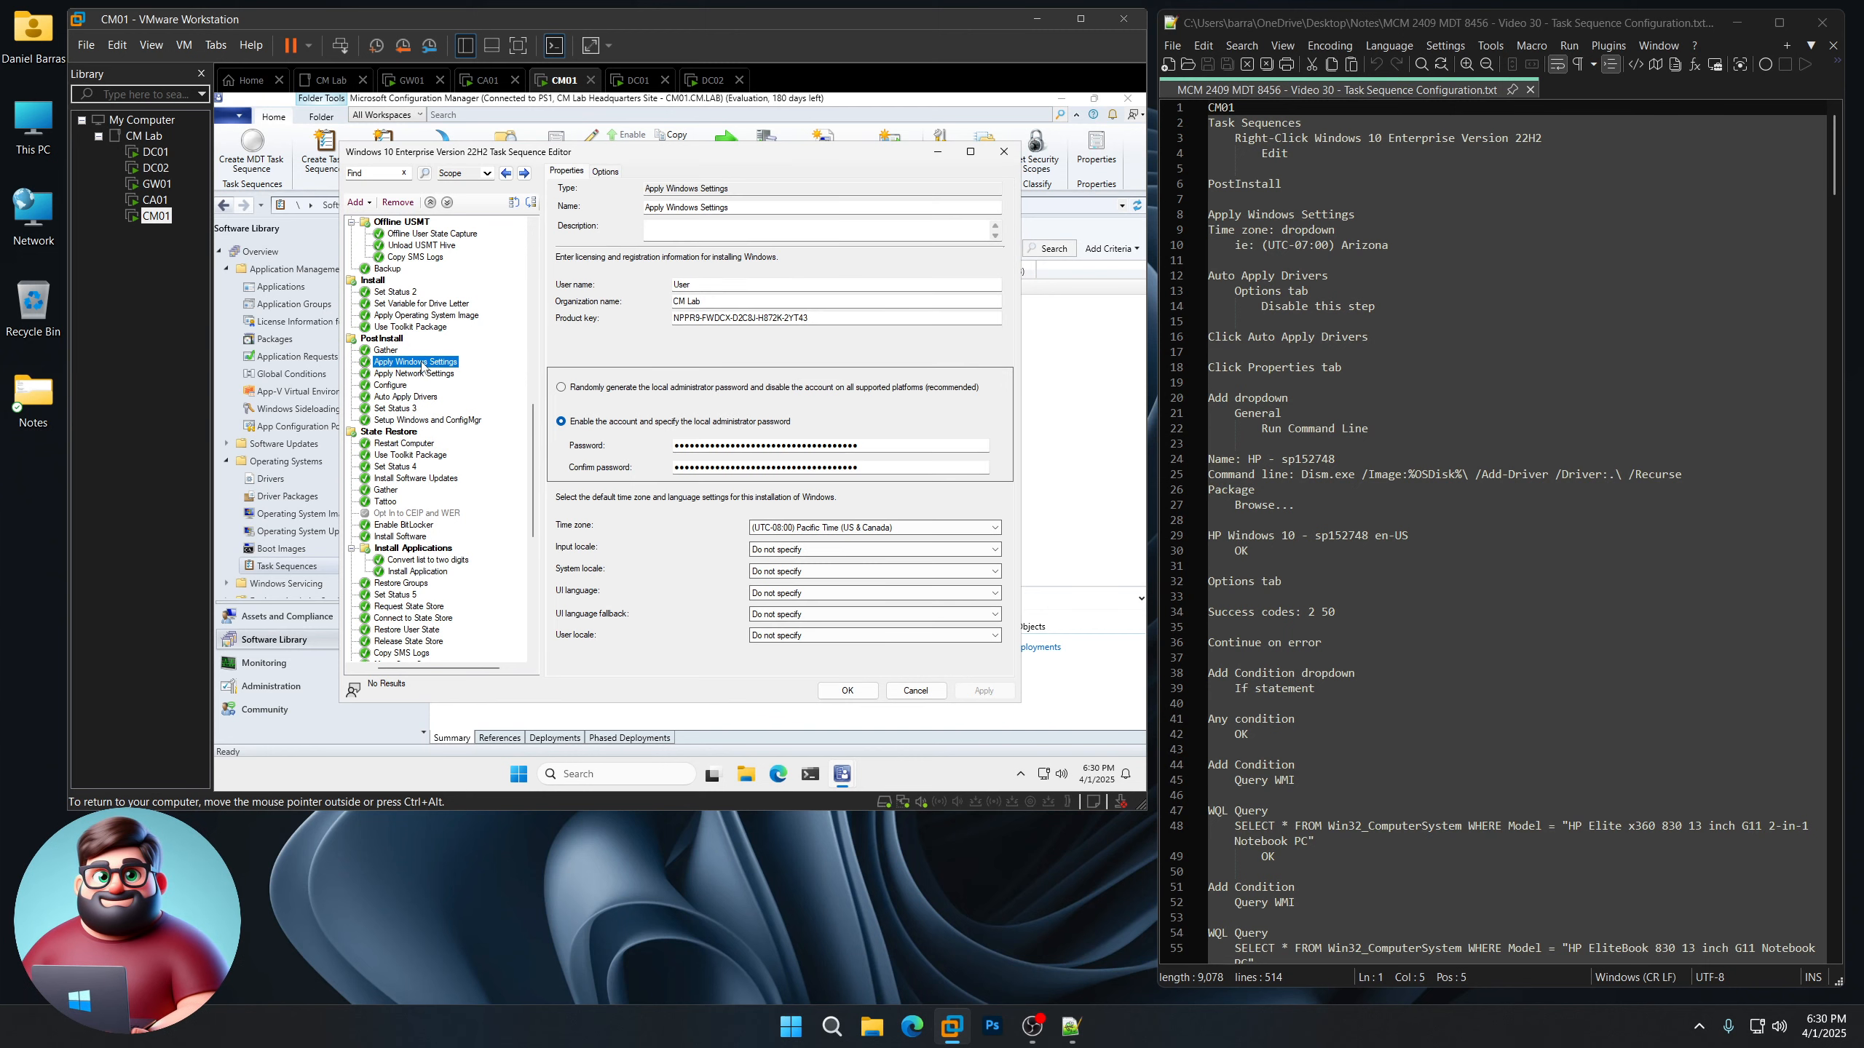
{"action": "left_click", "coordinate": [850, 529]}
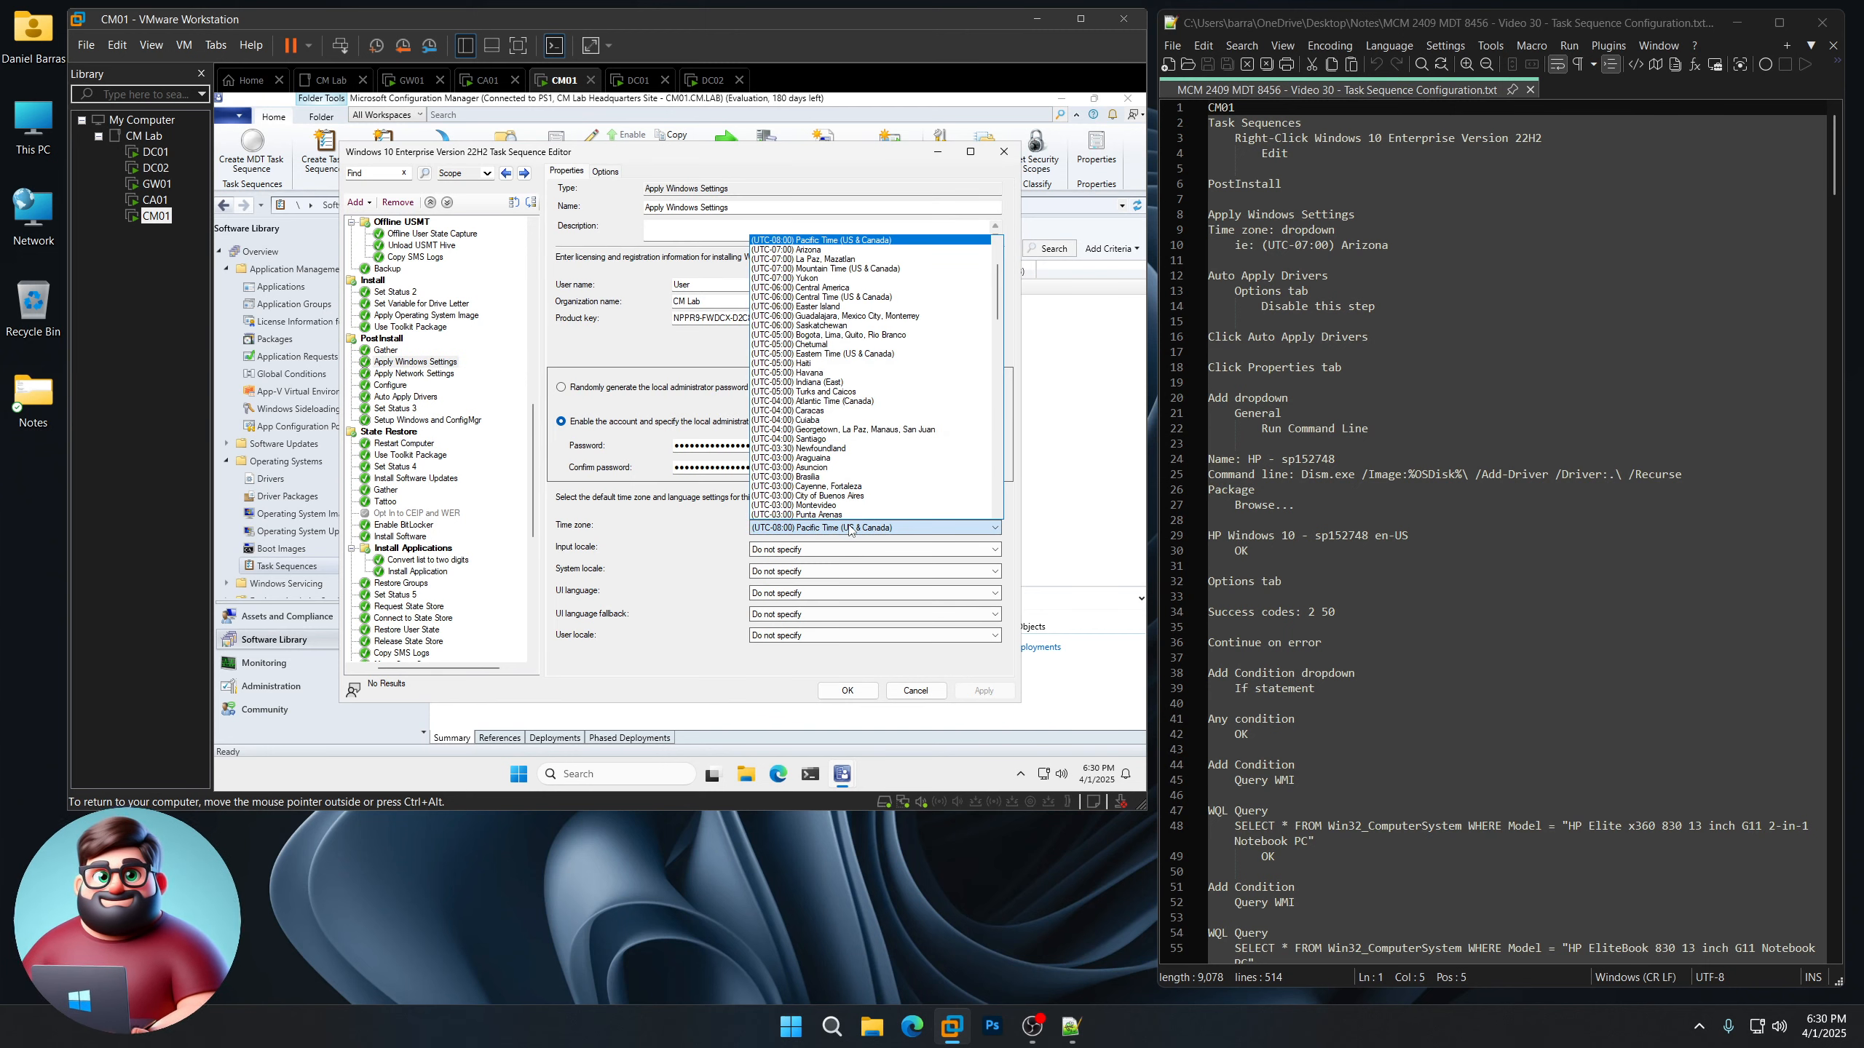
{"action": "left_click", "coordinate": [812, 251]}
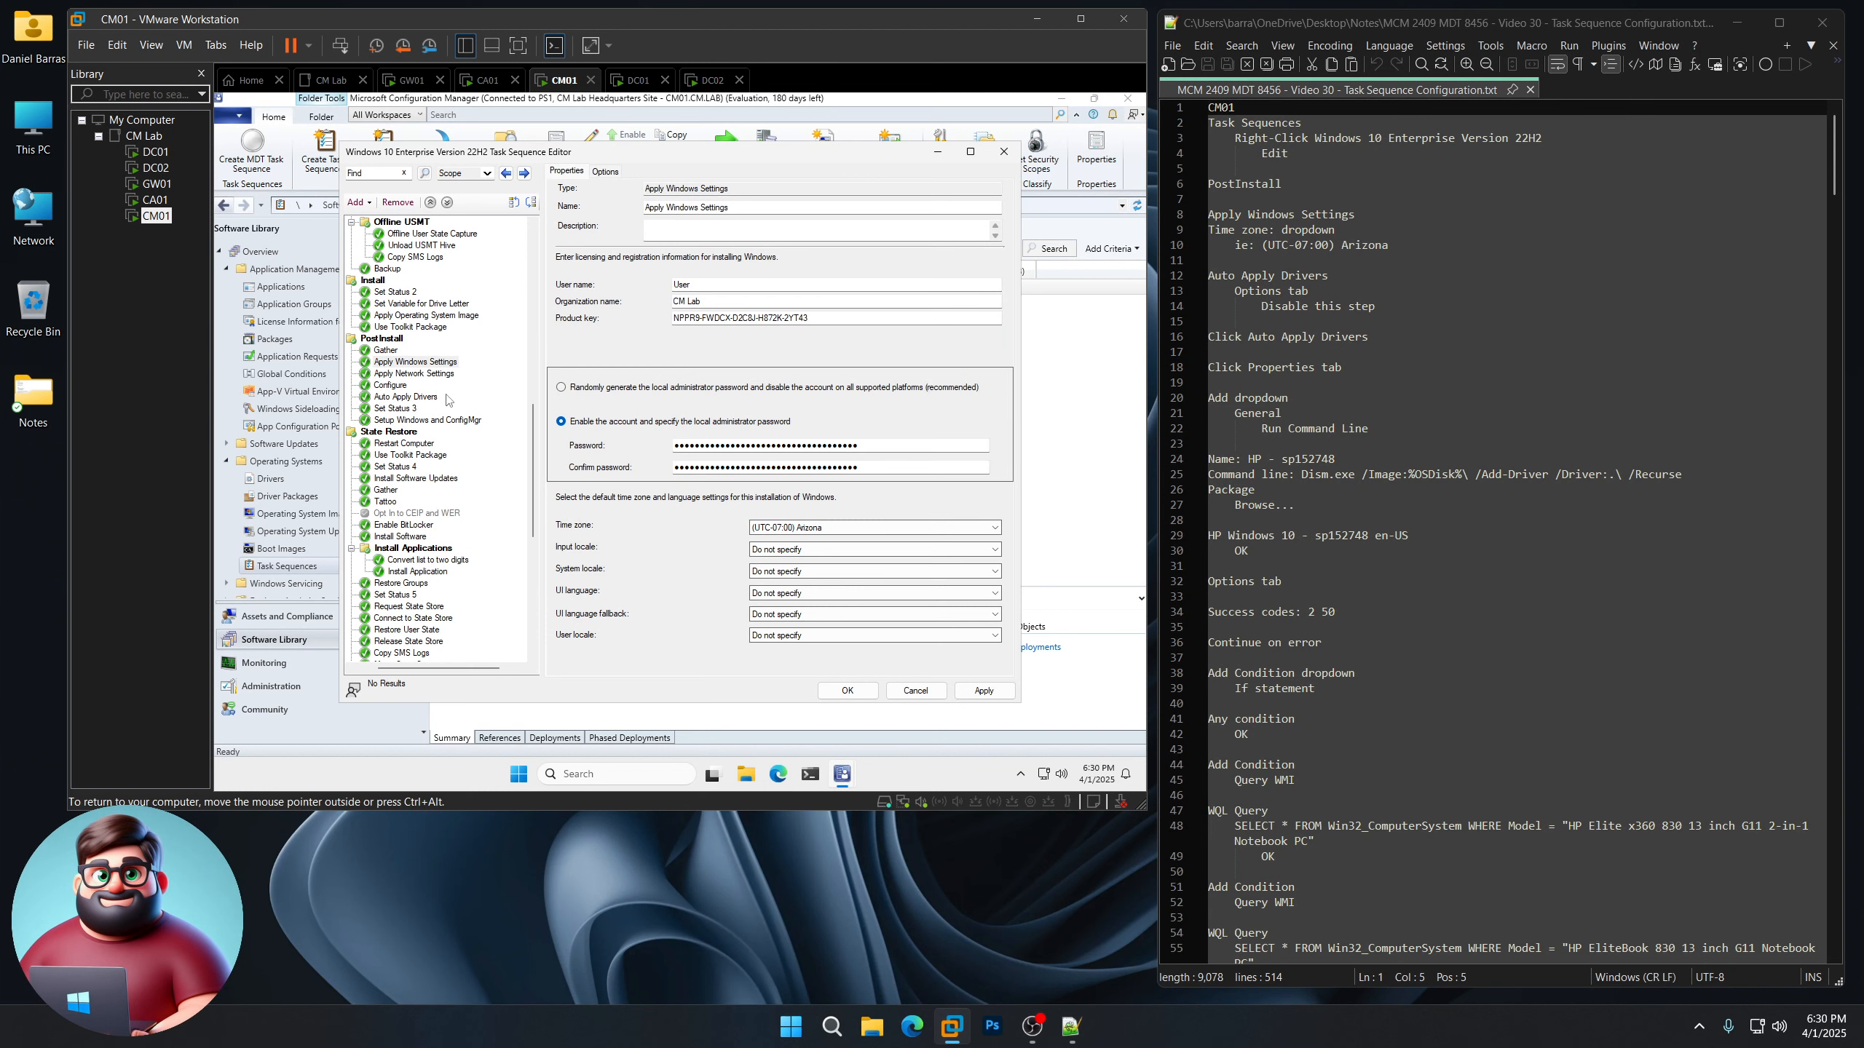
Disable the Auto Apply Drivers step in the PostInstall group and return to its properties
{"action": "left_click", "coordinate": [420, 397]}
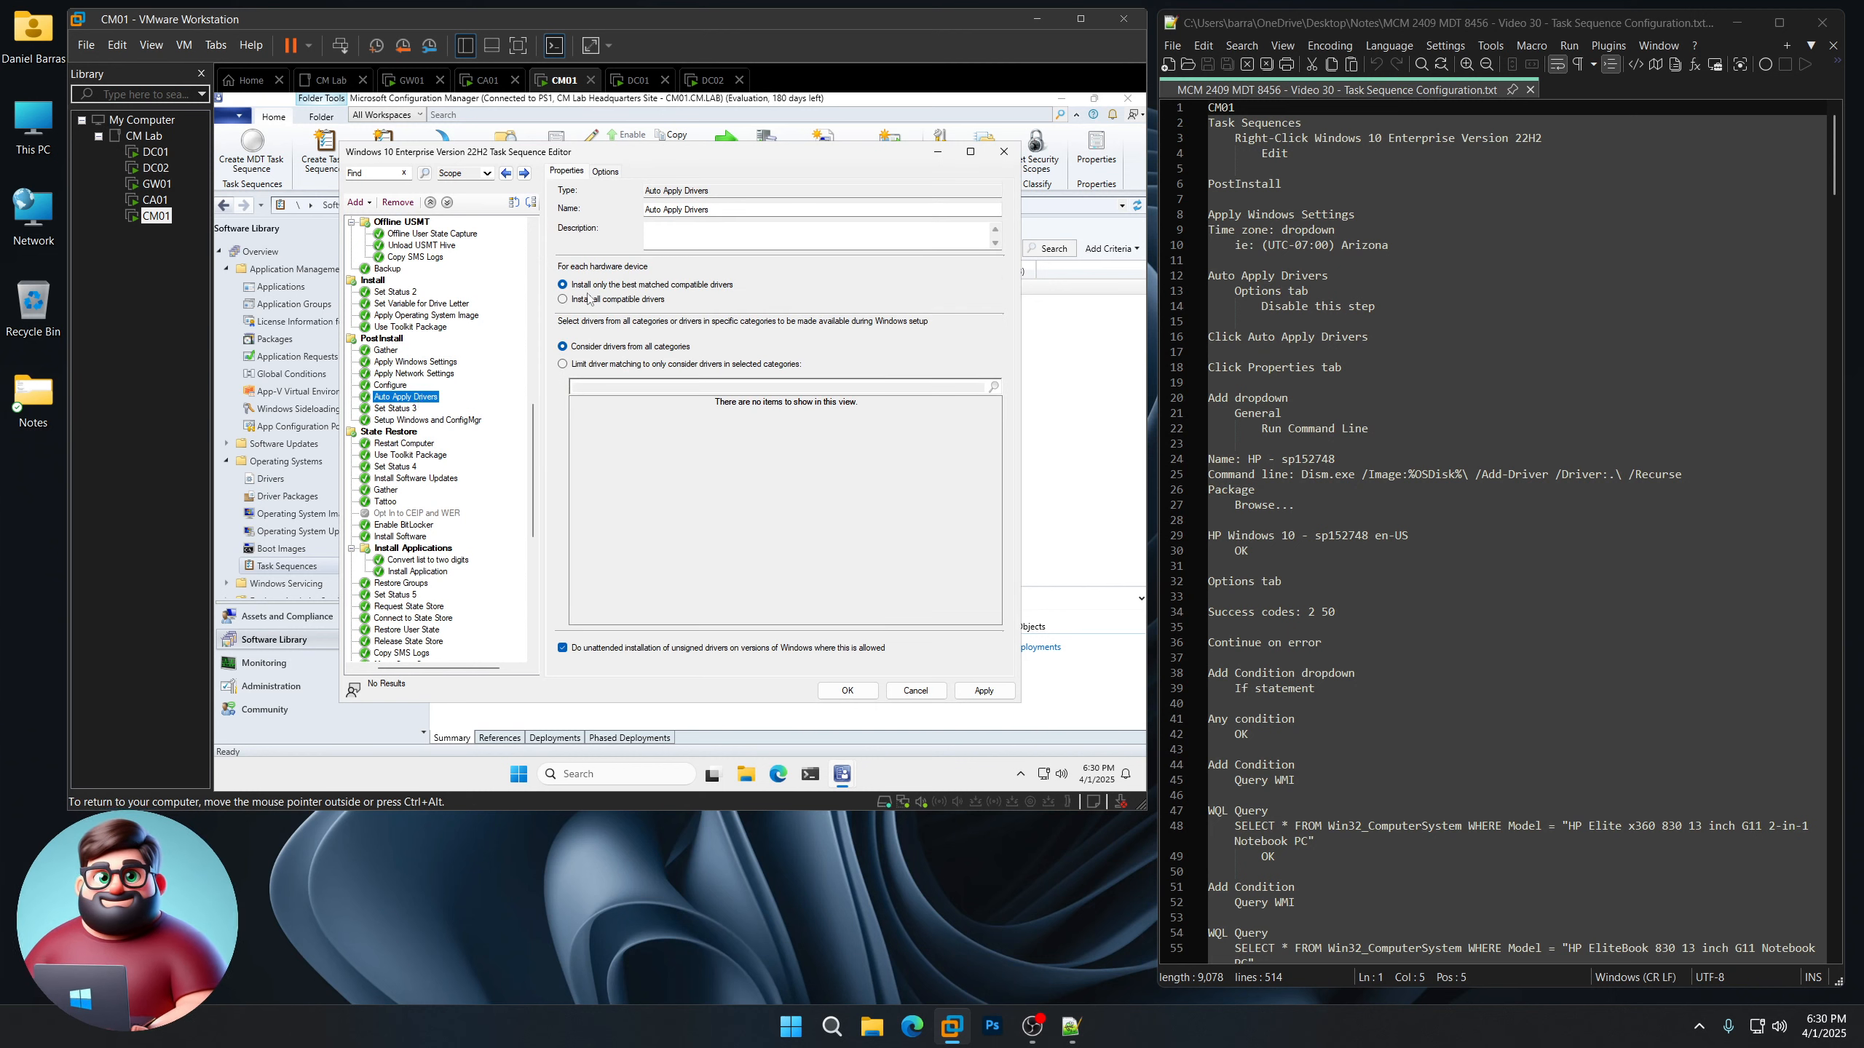
{"action": "left_click", "coordinate": [615, 173]}
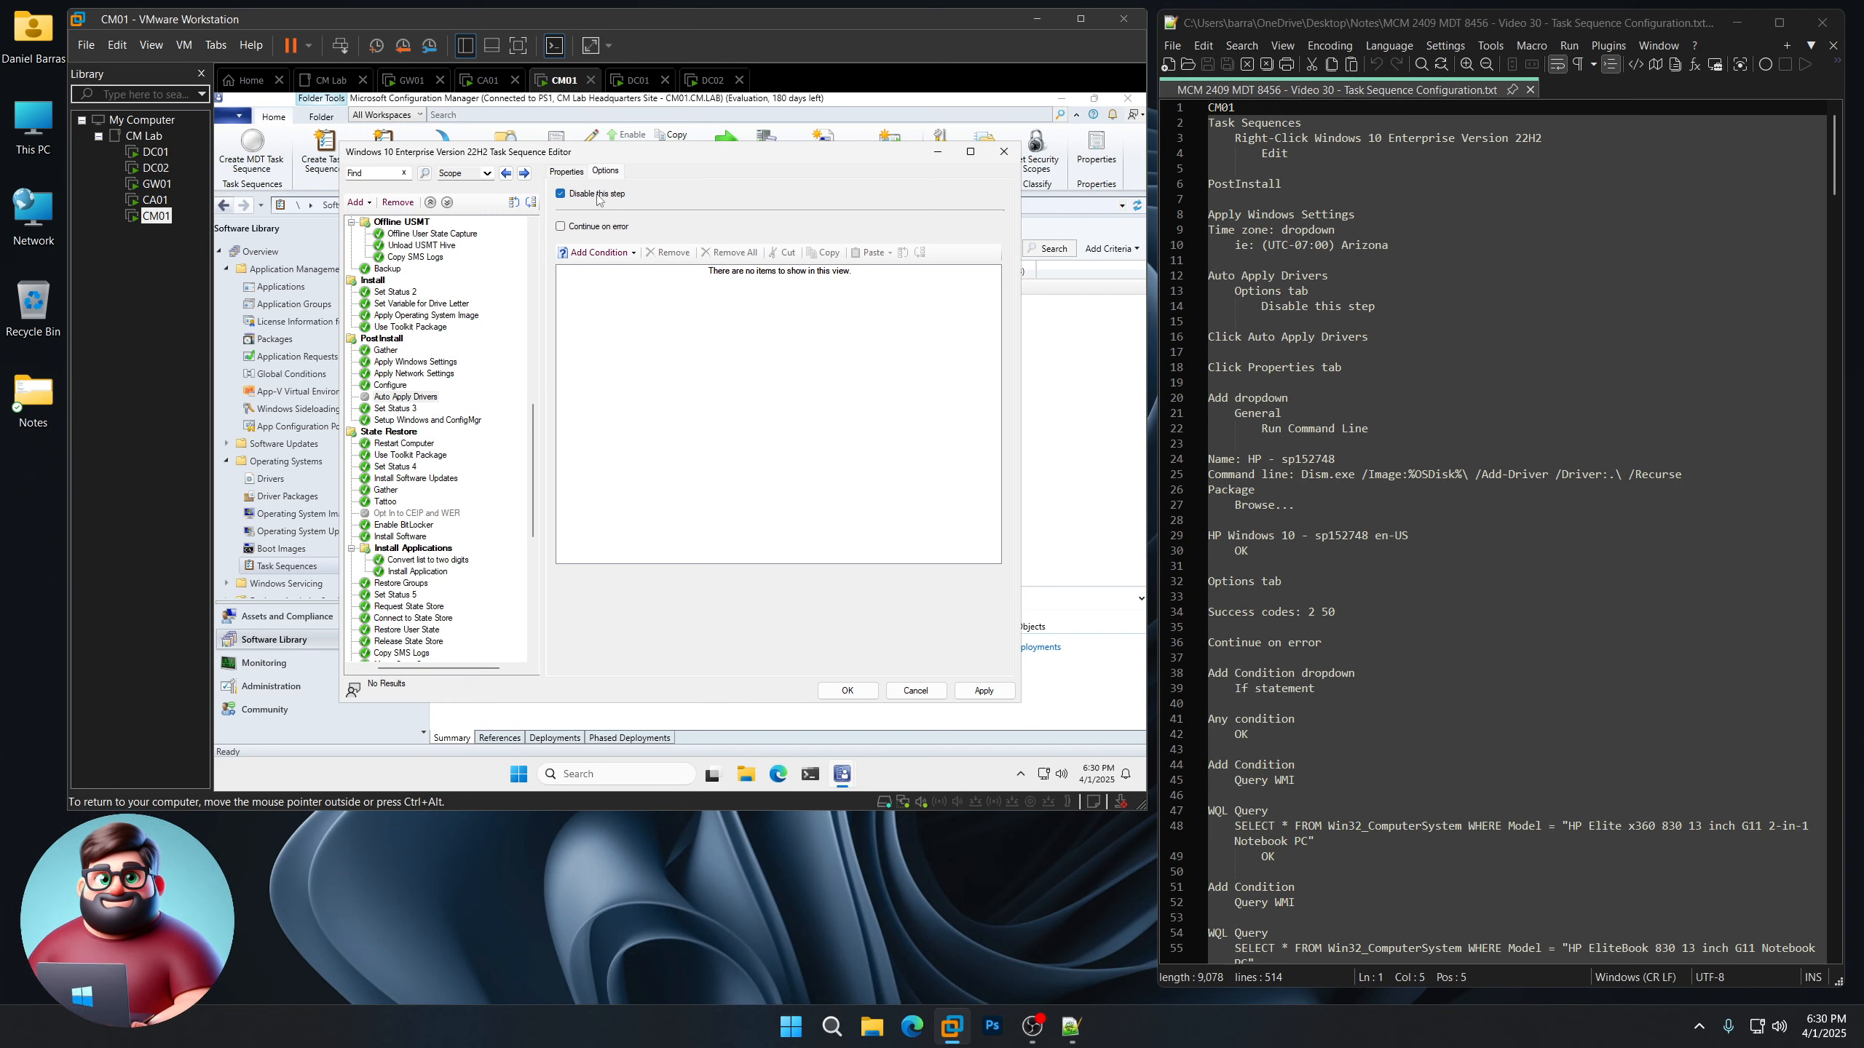
{"action": "left_click", "coordinate": [566, 173]}
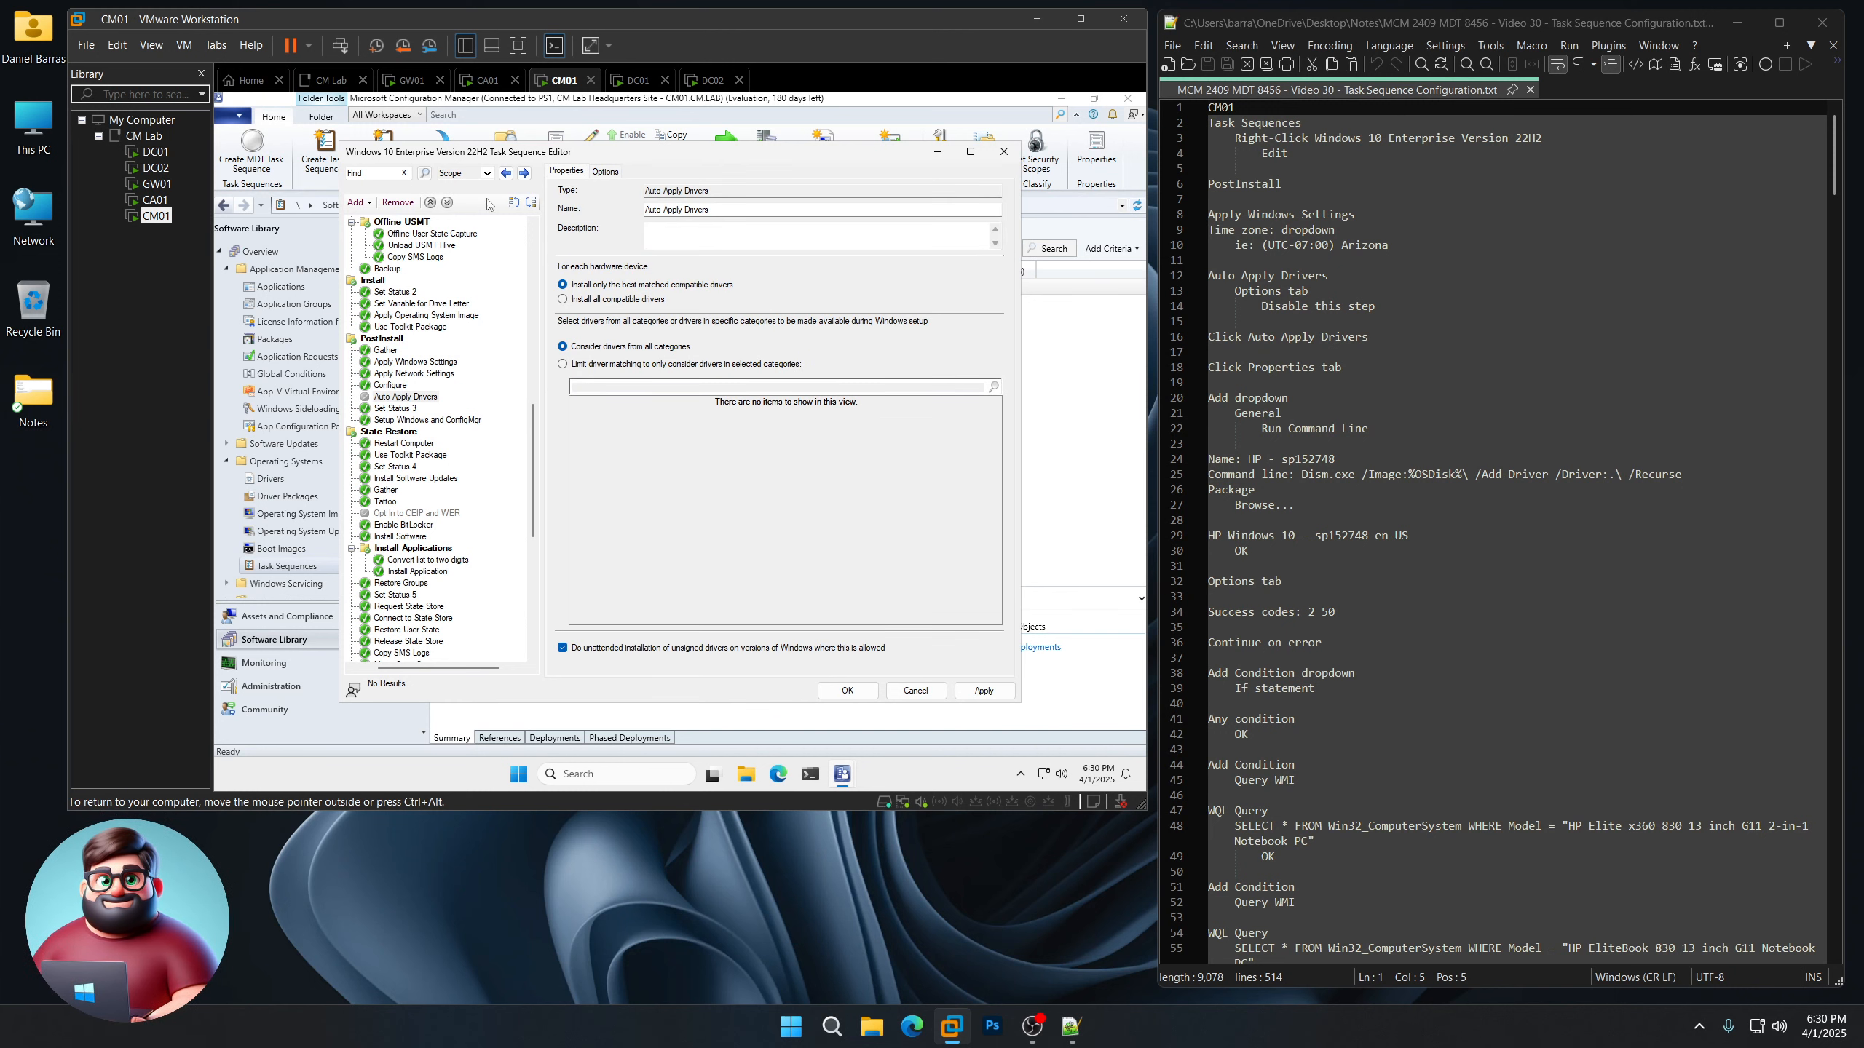
Add a Run Command Line step after Auto Apply Drivers and name it HP - sp152748, copying the name from the notes
{"action": "left_click", "coordinate": [357, 203]}
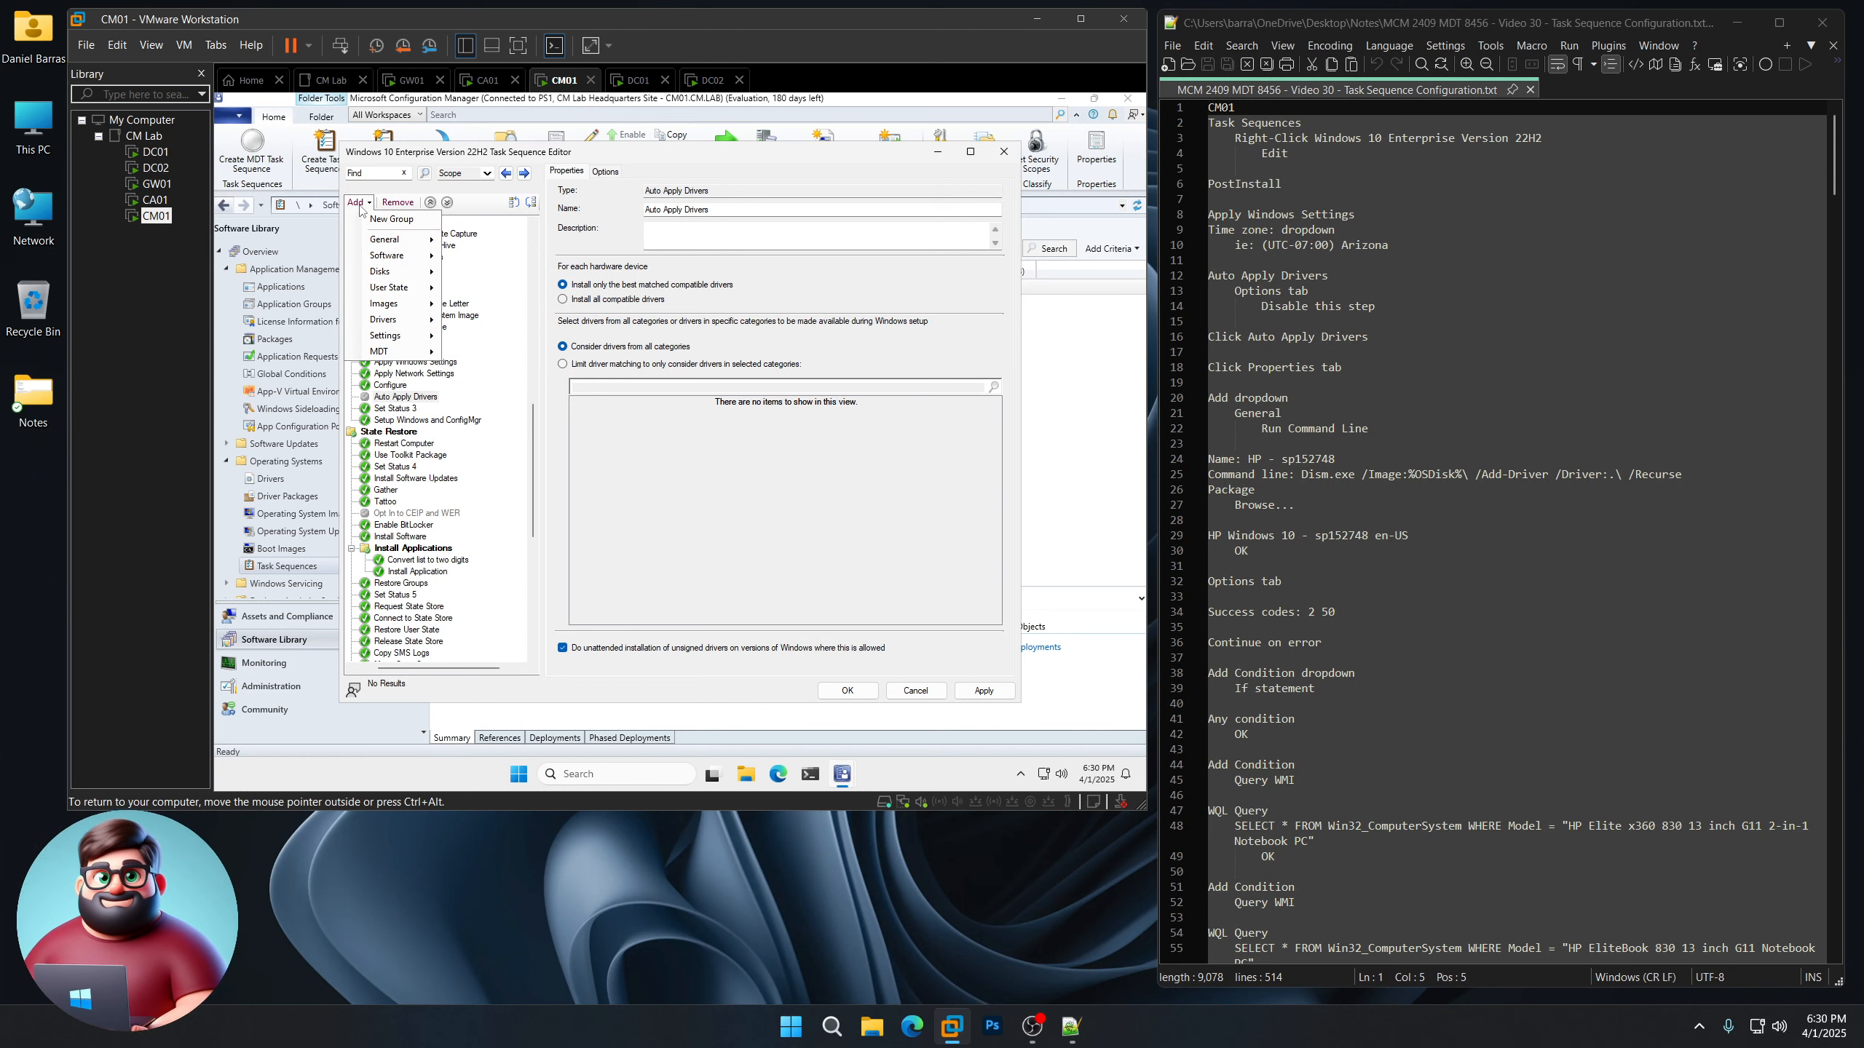
{"action": "mouse_move", "coordinate": [376, 239]}
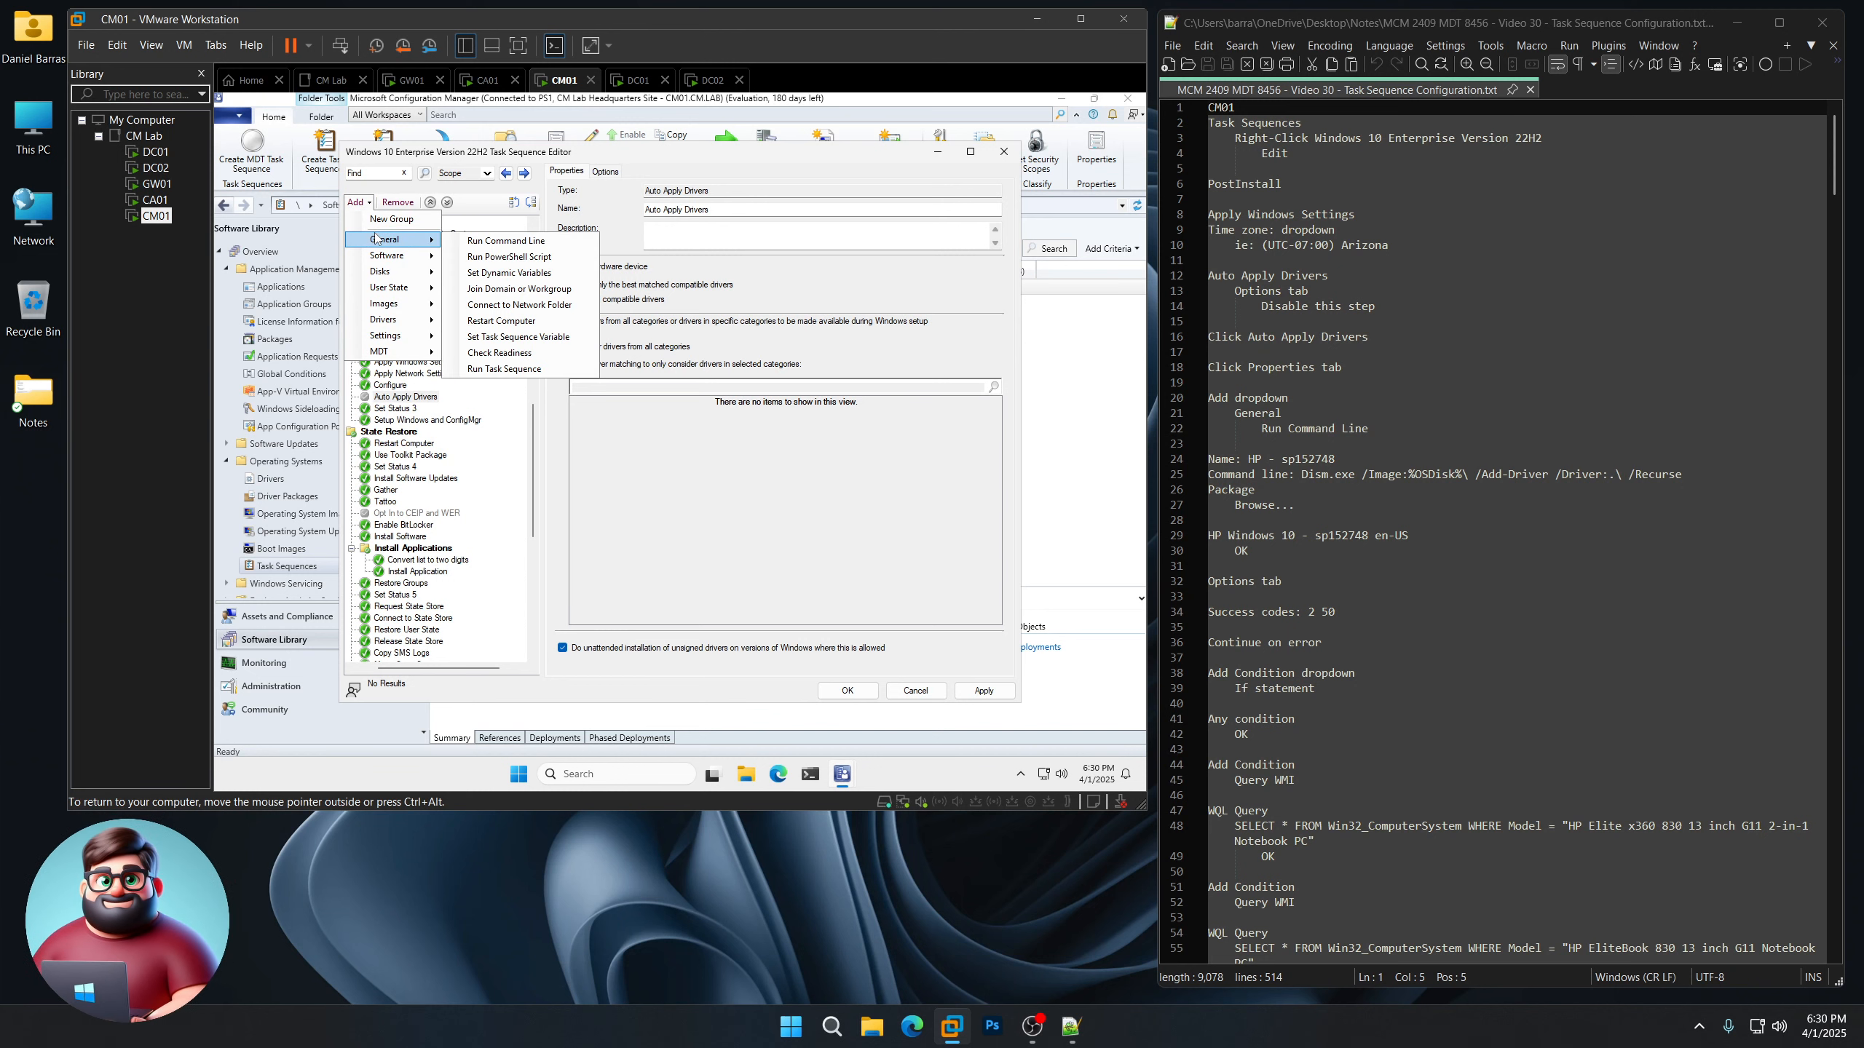
{"action": "left_click", "coordinate": [484, 241]}
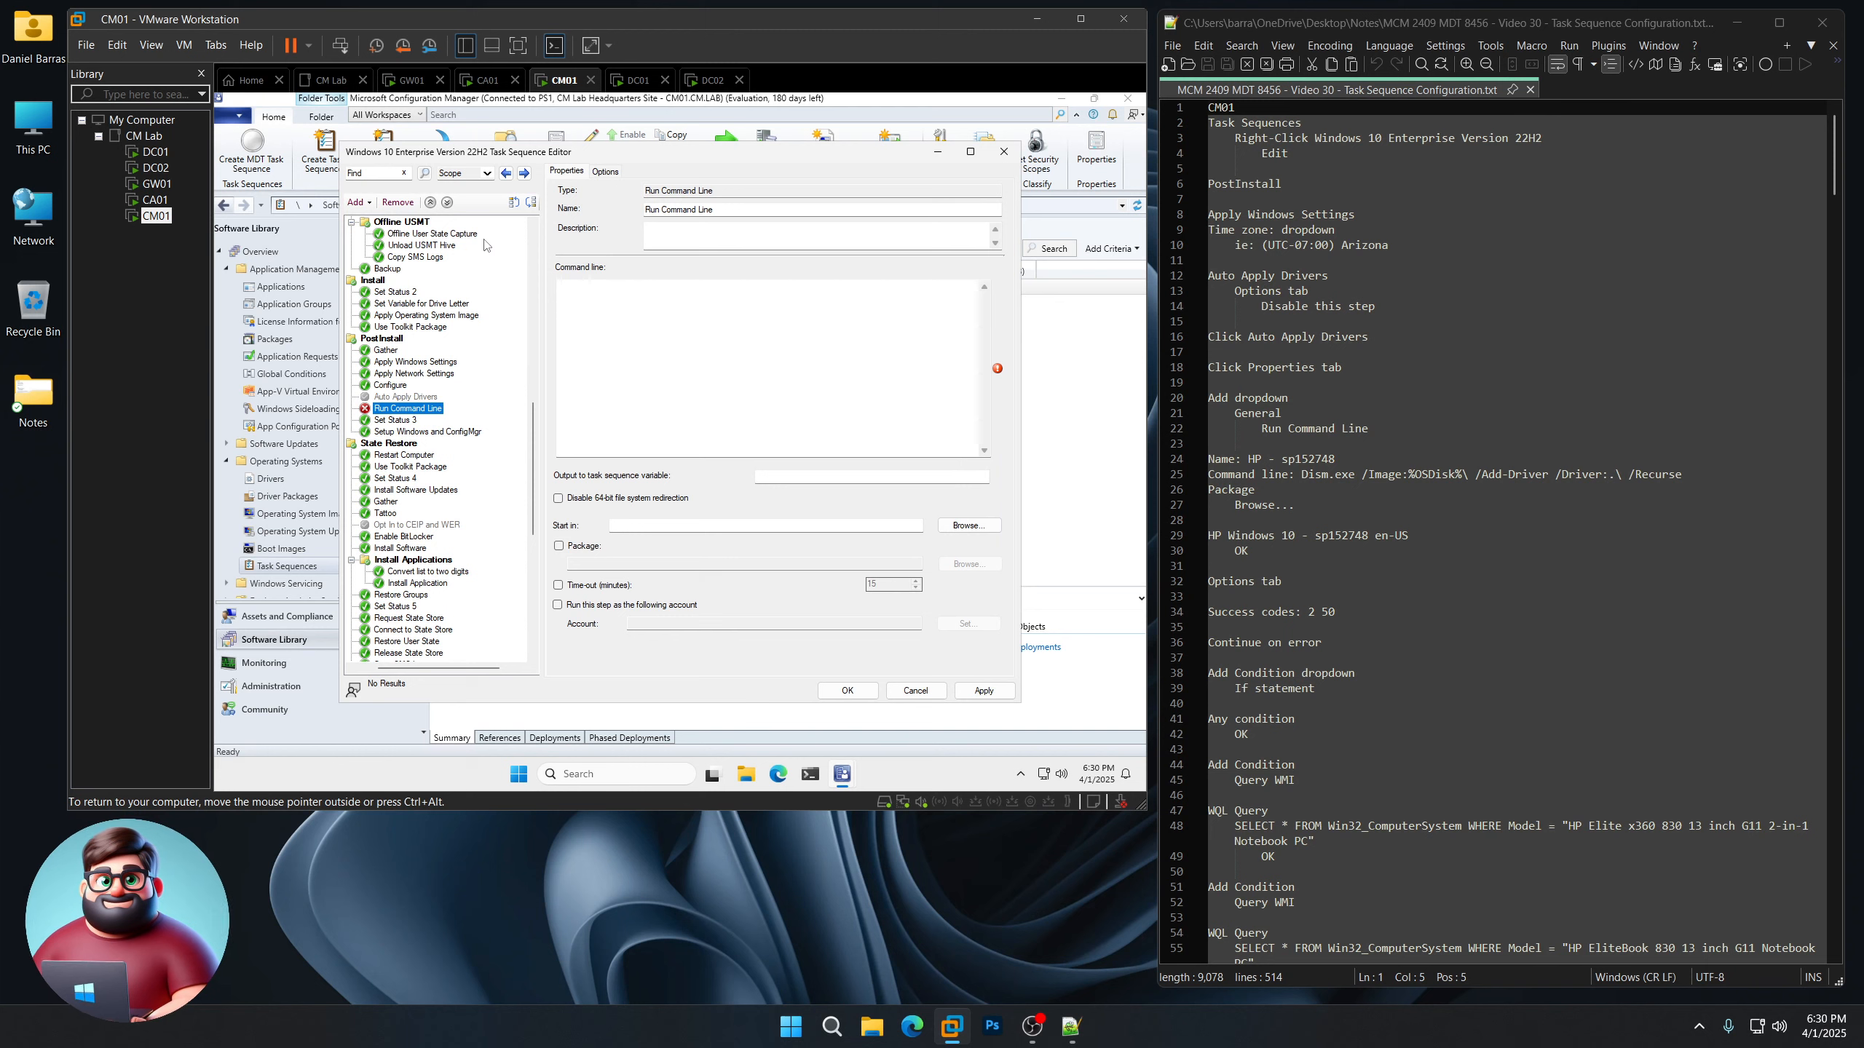
{"action": "left_click_drag", "start_coordinate": [1339, 459], "coordinate": [1248, 459]}
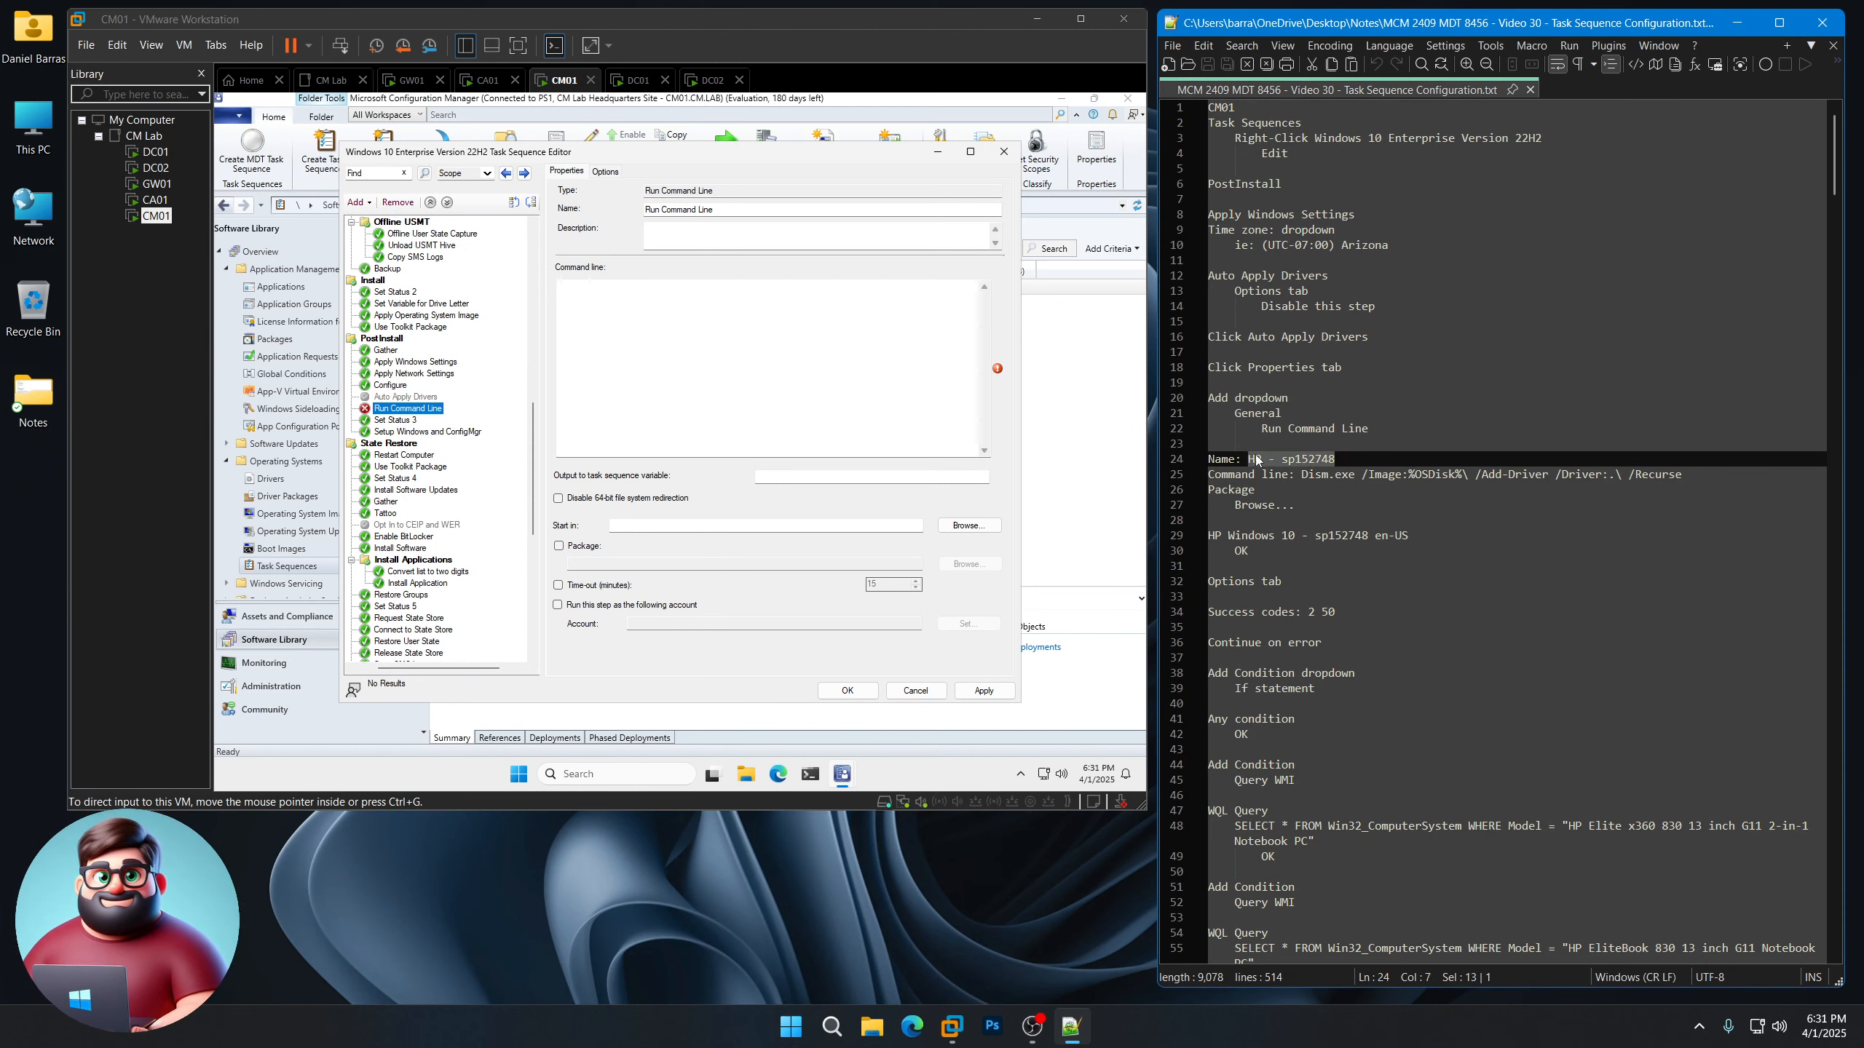
{"action": "right_click", "coordinate": [1270, 458]}
{"action": "left_click", "coordinate": [1311, 485]}
{"action": "left_click_drag", "start_coordinate": [734, 211], "coordinate": [581, 224]}
{"action": "key", "text": "ctrl+v"}
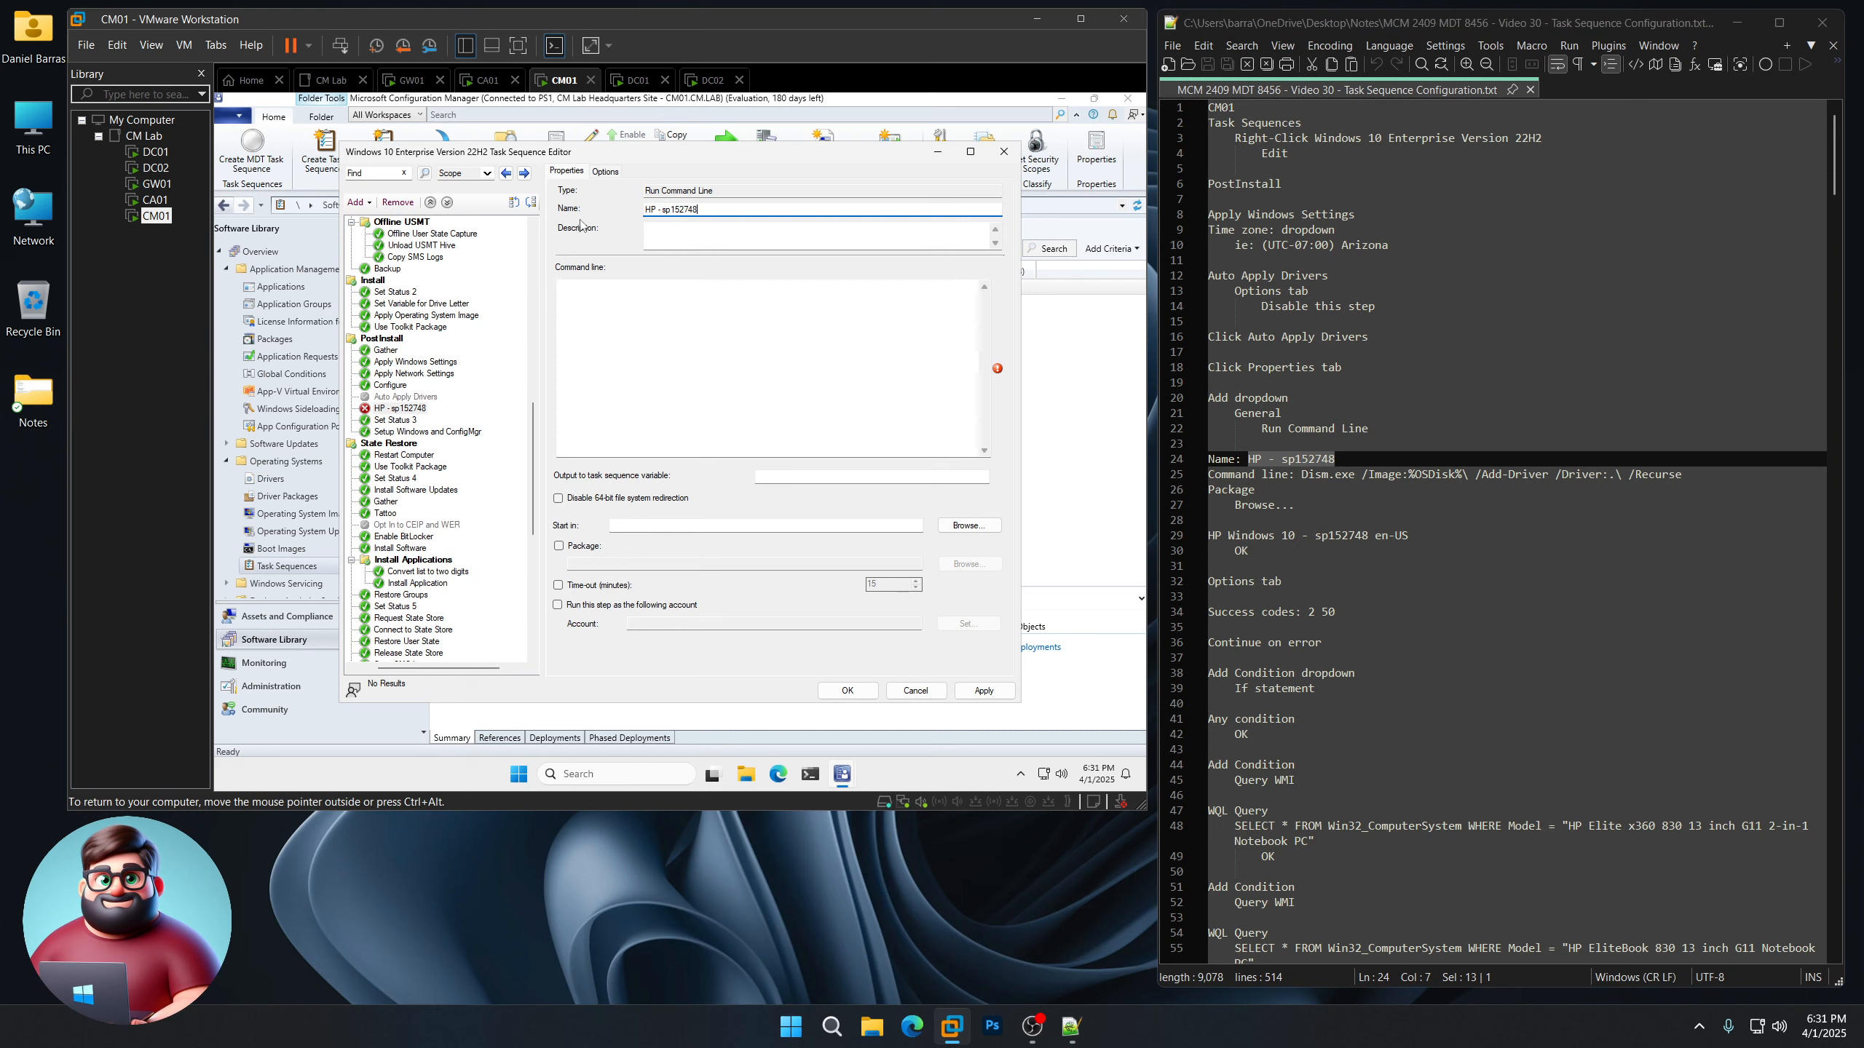
Copy the command line Dism.exe /Image:%OSDisk%\ /Add-Driver /Driver:.\ /Recurse from the notes into the HP - sp152748 step
{"action": "left_click_drag", "start_coordinate": [1681, 474], "coordinate": [1301, 475]}
{"action": "right_click", "coordinate": [1334, 475]}
{"action": "left_click", "coordinate": [1384, 507]}
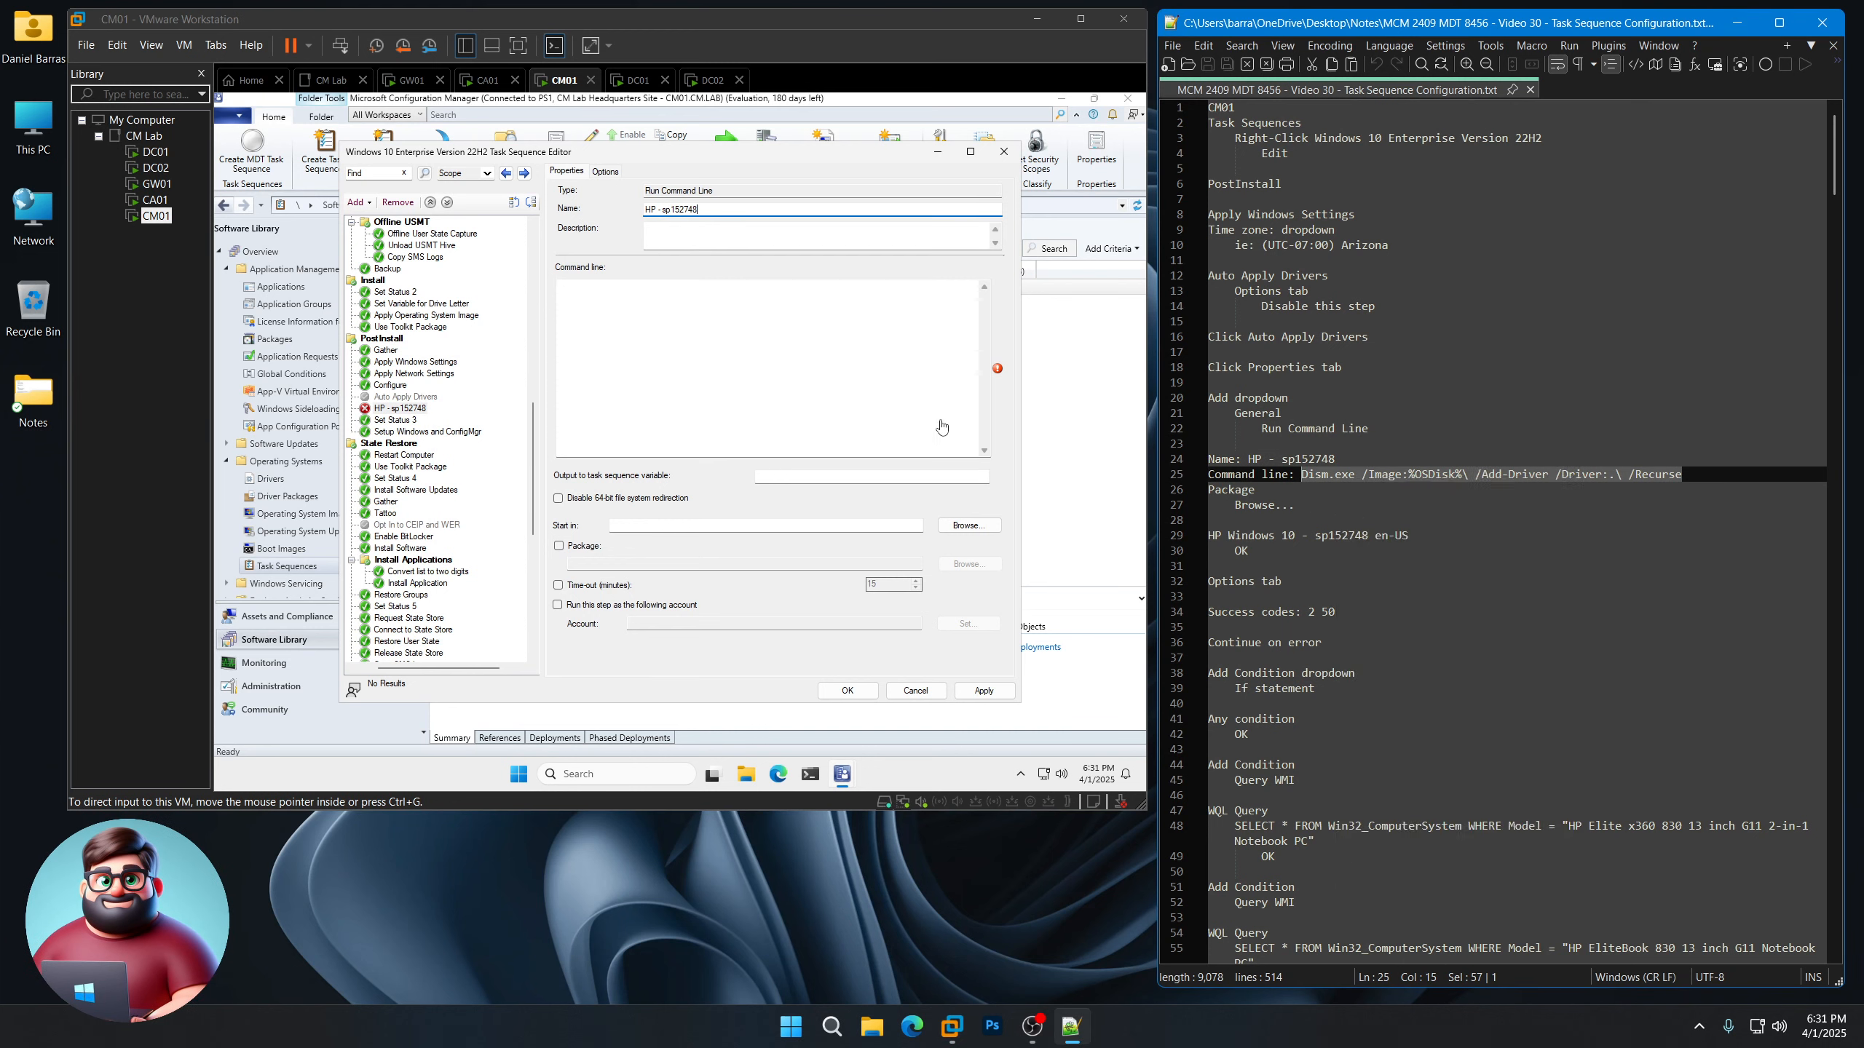
{"action": "left_click", "coordinate": [938, 428]}
{"action": "key", "text": "ctrl+v"}
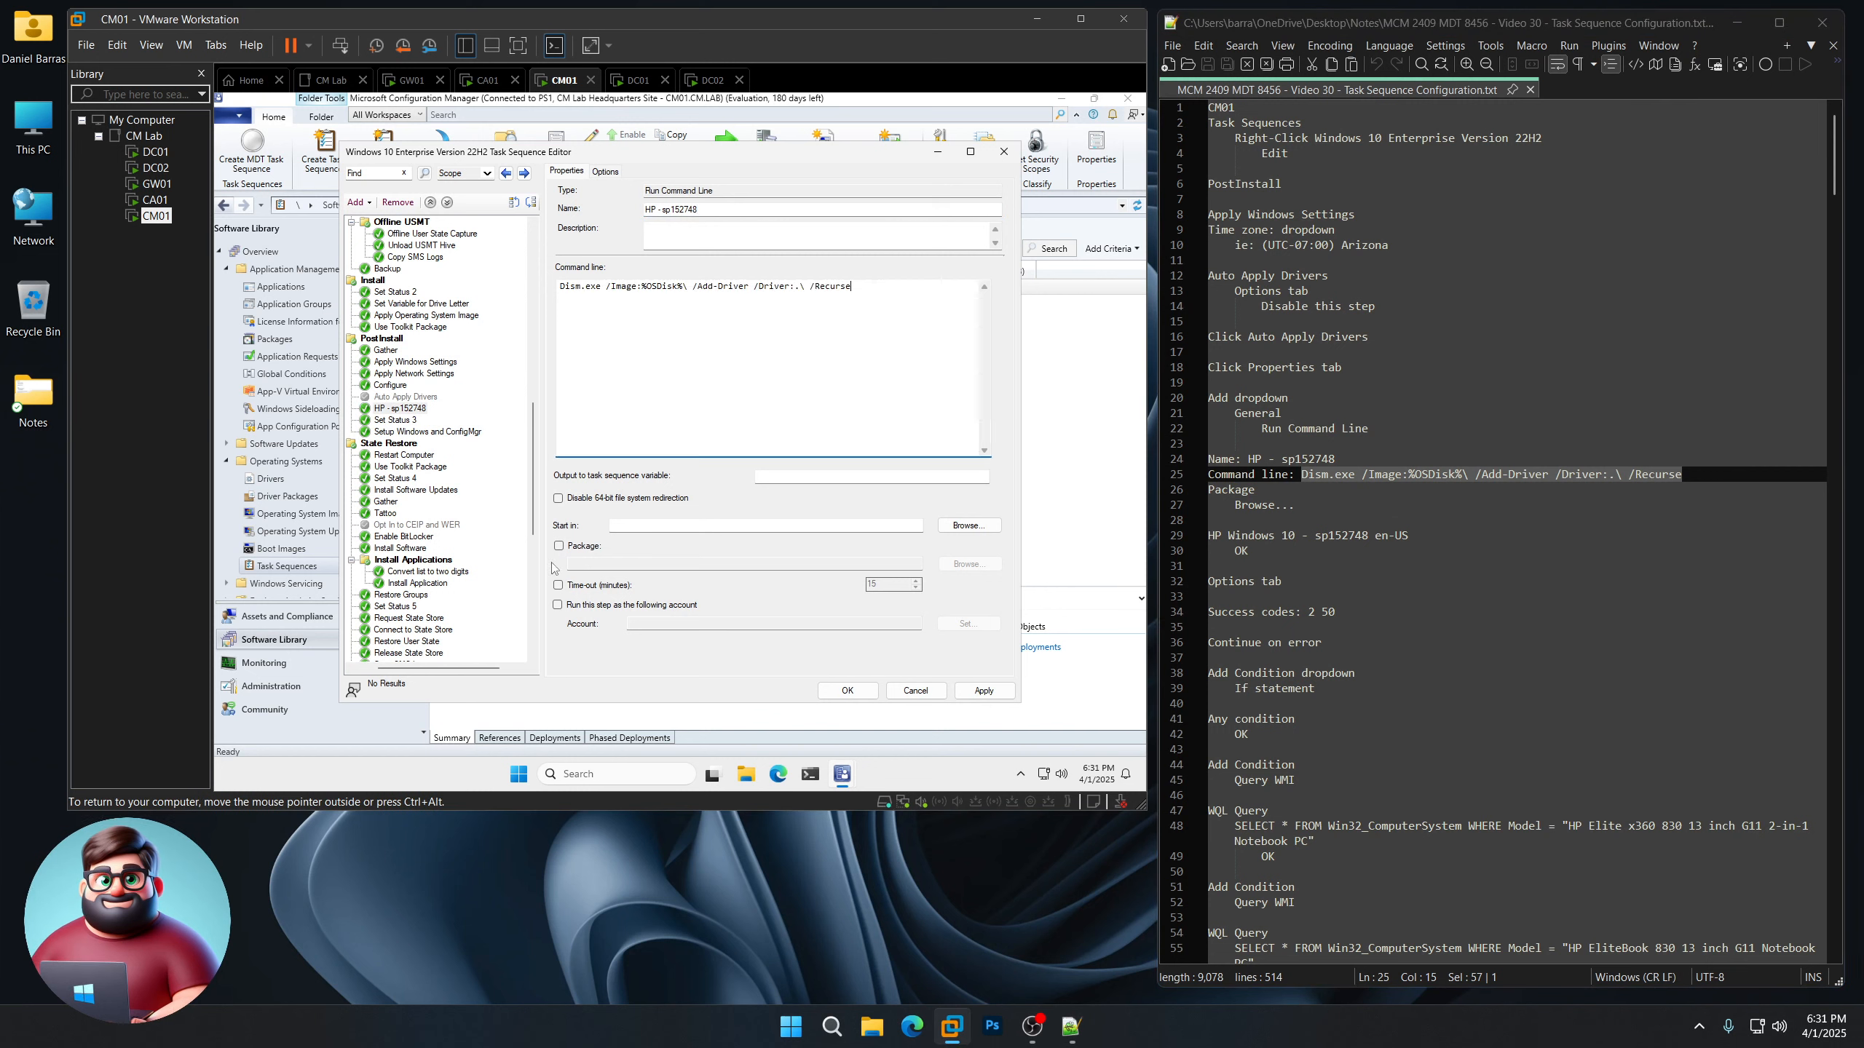
Enable a package for the HP - sp152748 step and choose HP Windows 10 - sp152748 en-US
{"action": "left_click", "coordinate": [559, 546]}
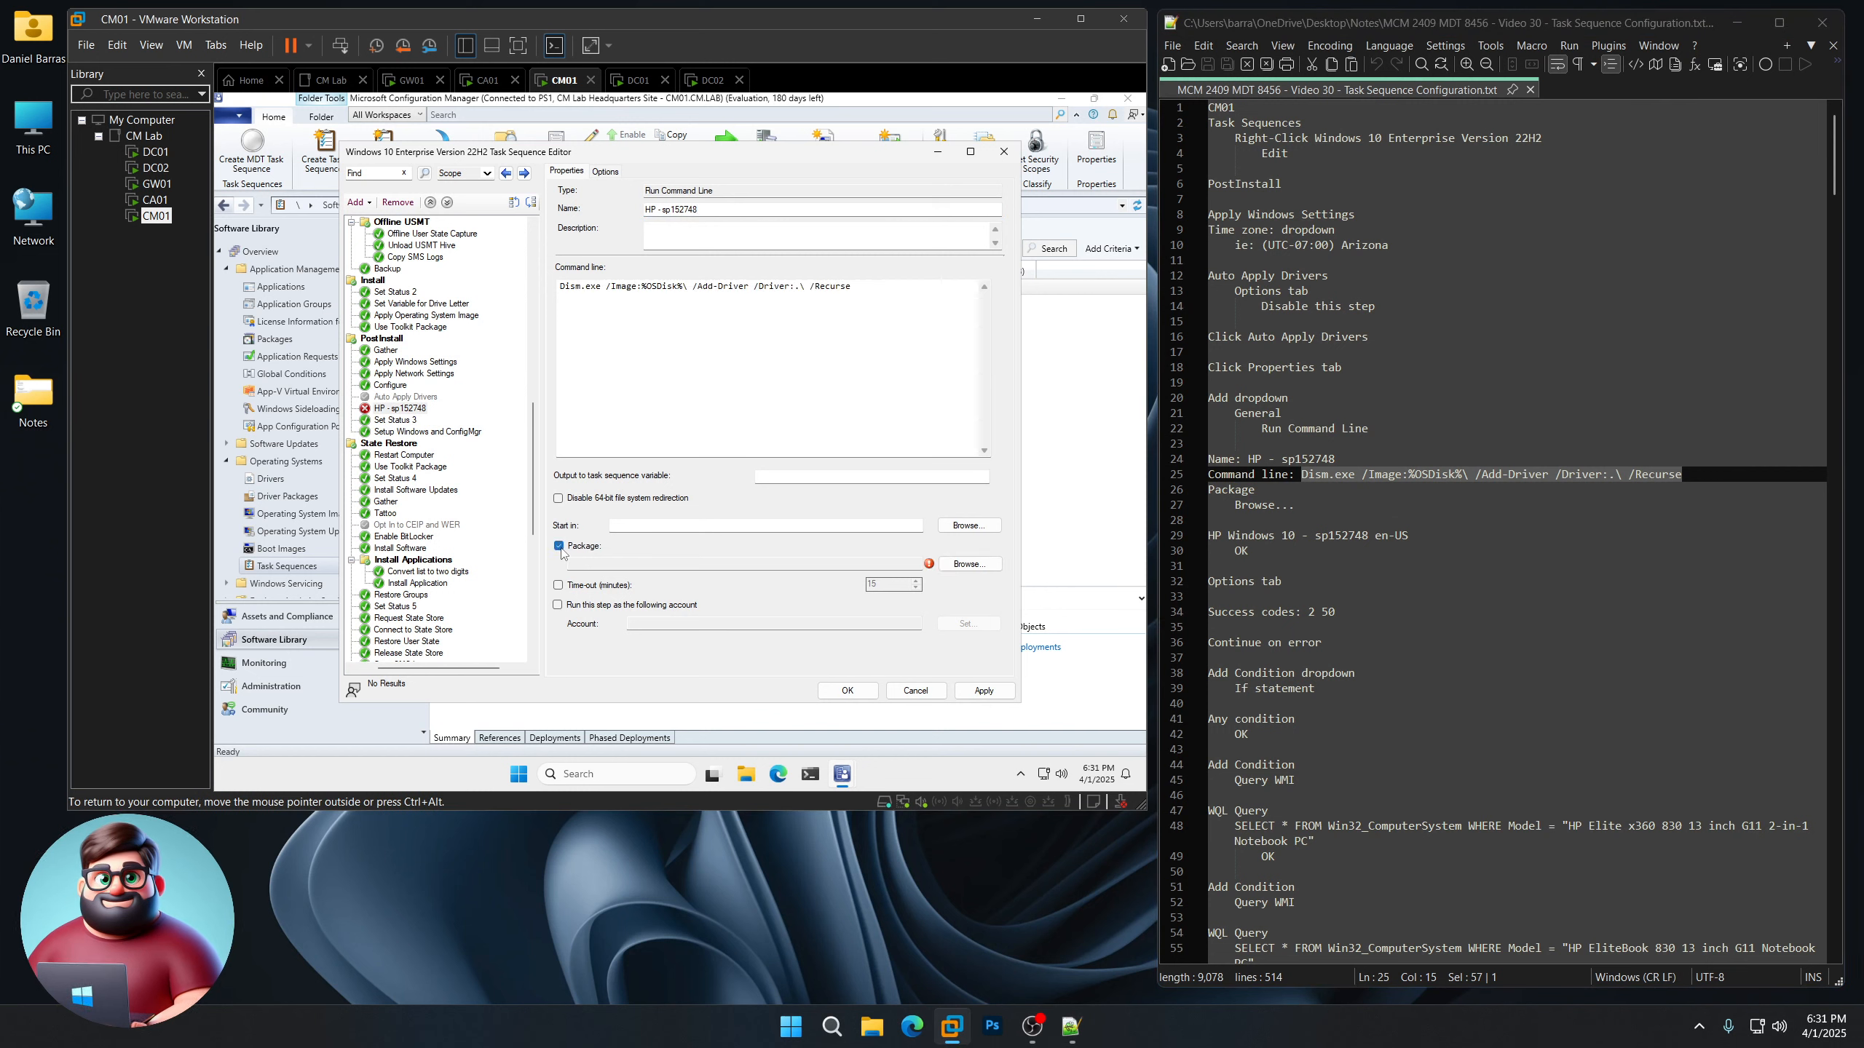
{"action": "left_click", "coordinate": [967, 565]}
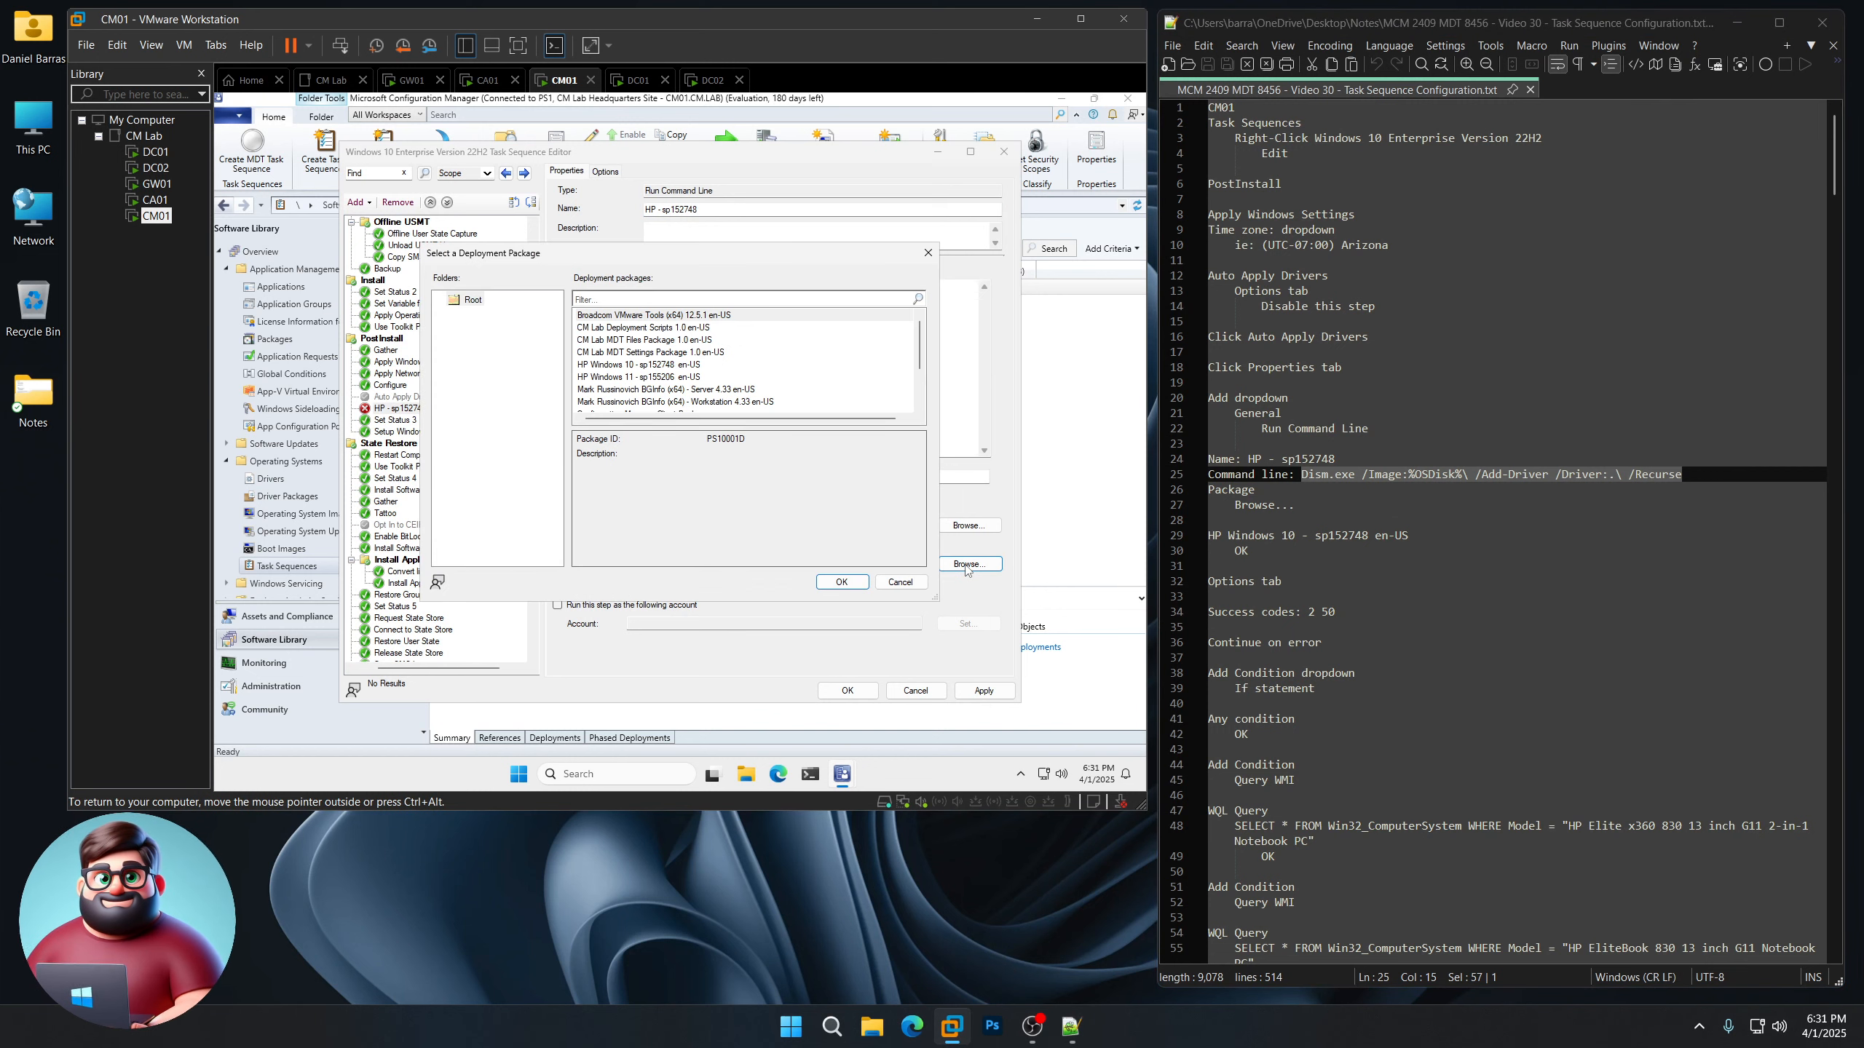
{"action": "left_click", "coordinate": [637, 366]}
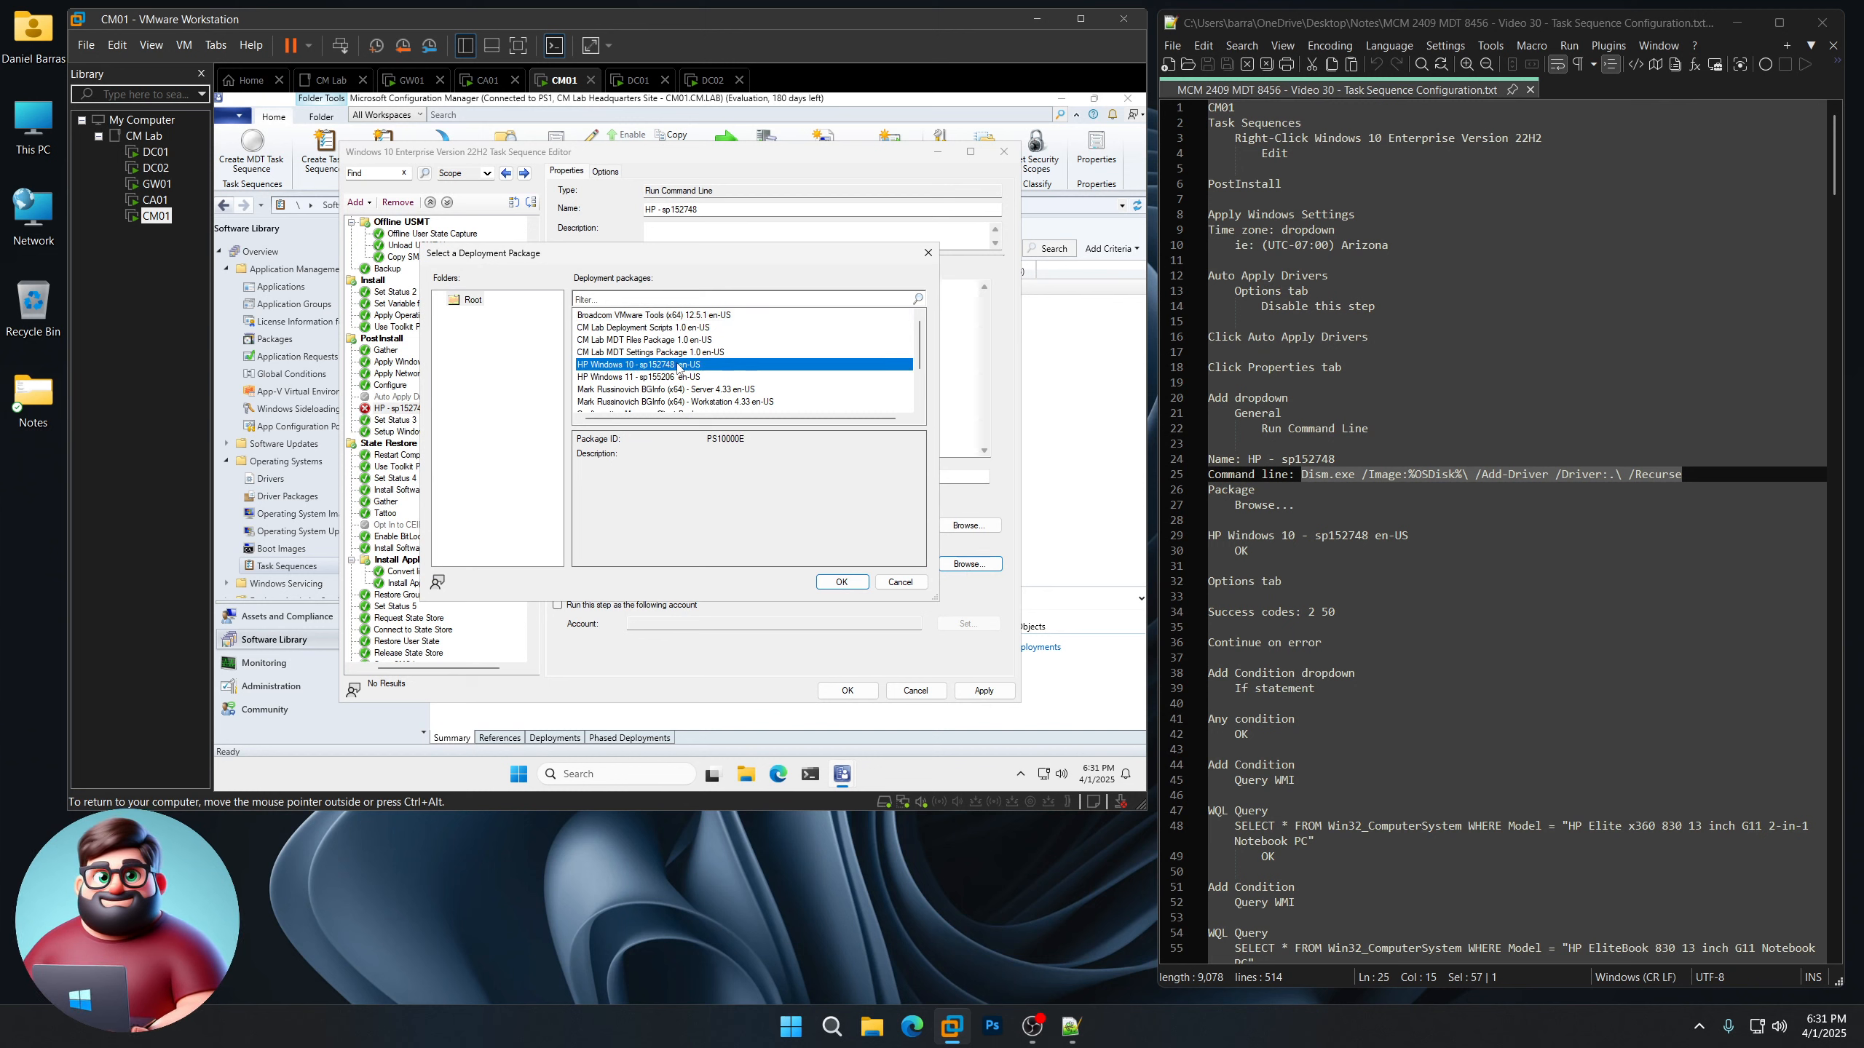
{"action": "left_click", "coordinate": [842, 583]}
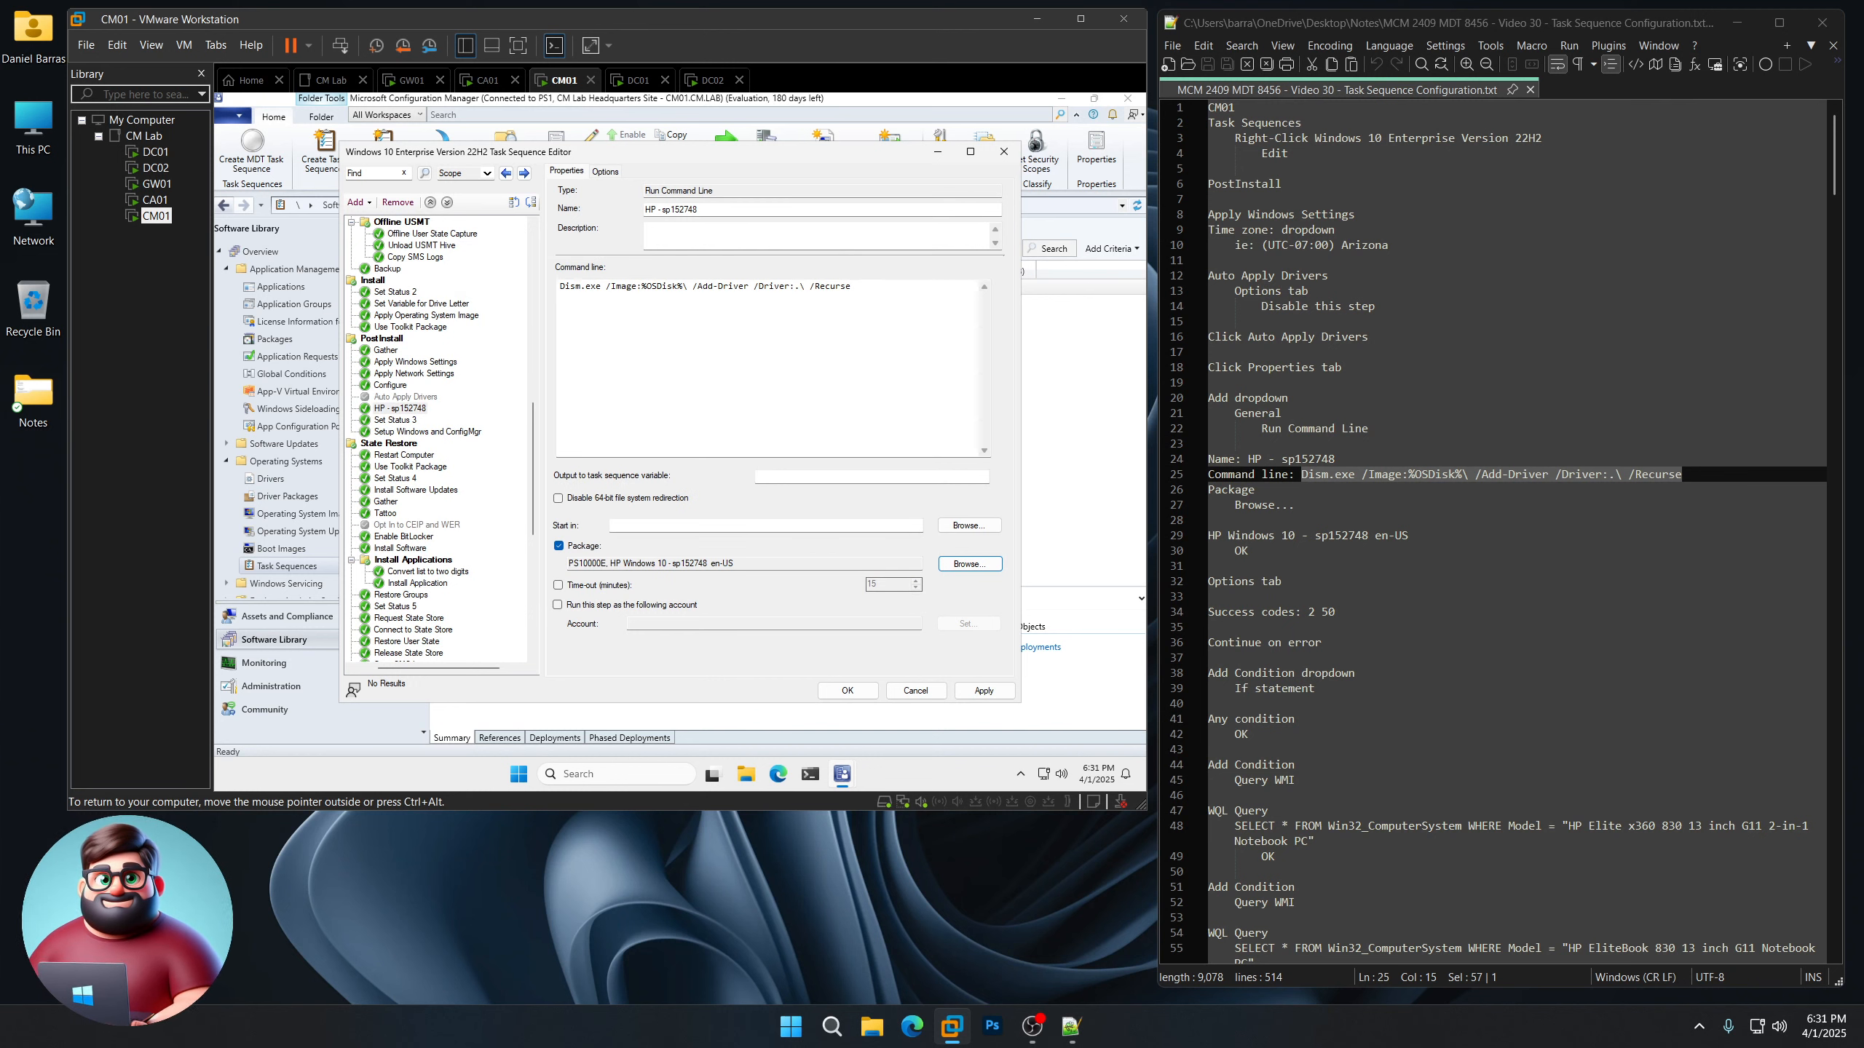
Set the success codes of the HP - sp152748 step to 2 50 and enable Continue on error
{"action": "left_click", "coordinate": [613, 172]}
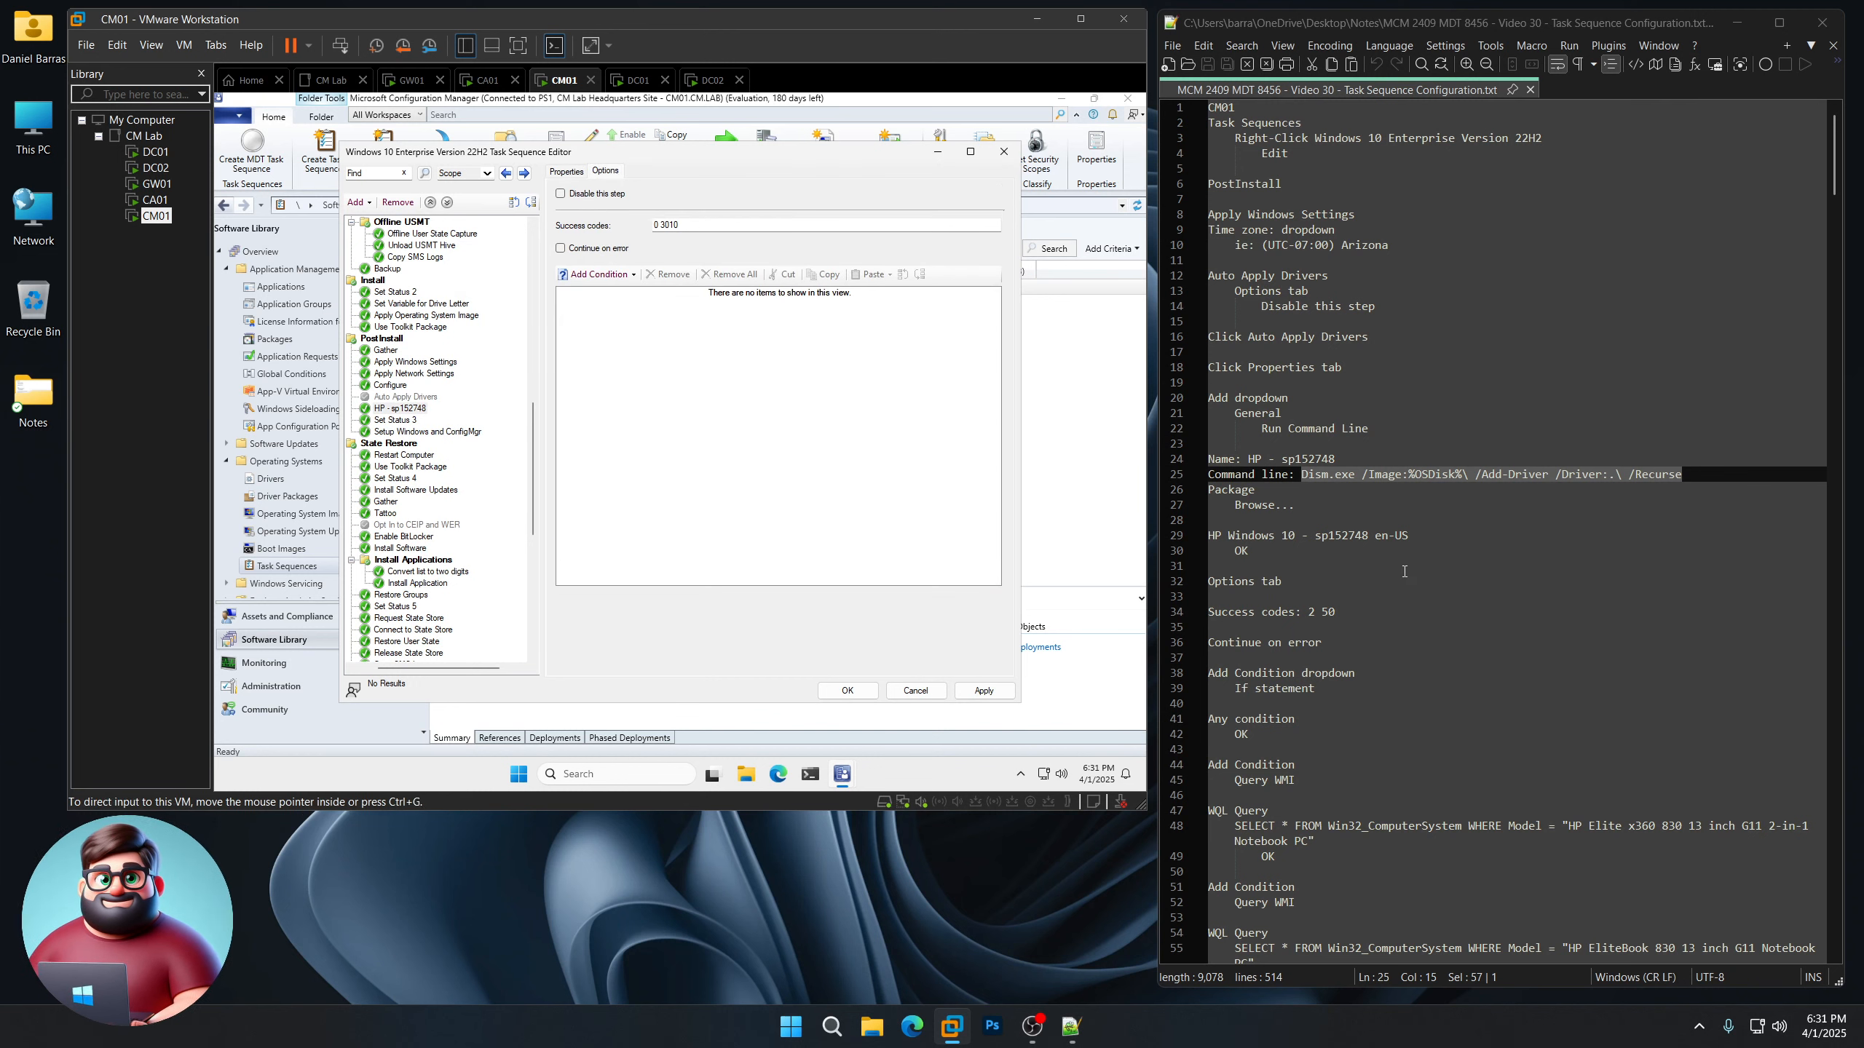
{"action": "left_click_drag", "start_coordinate": [691, 226], "coordinate": [597, 220]}
{"action": "type", "text": "2 50"}
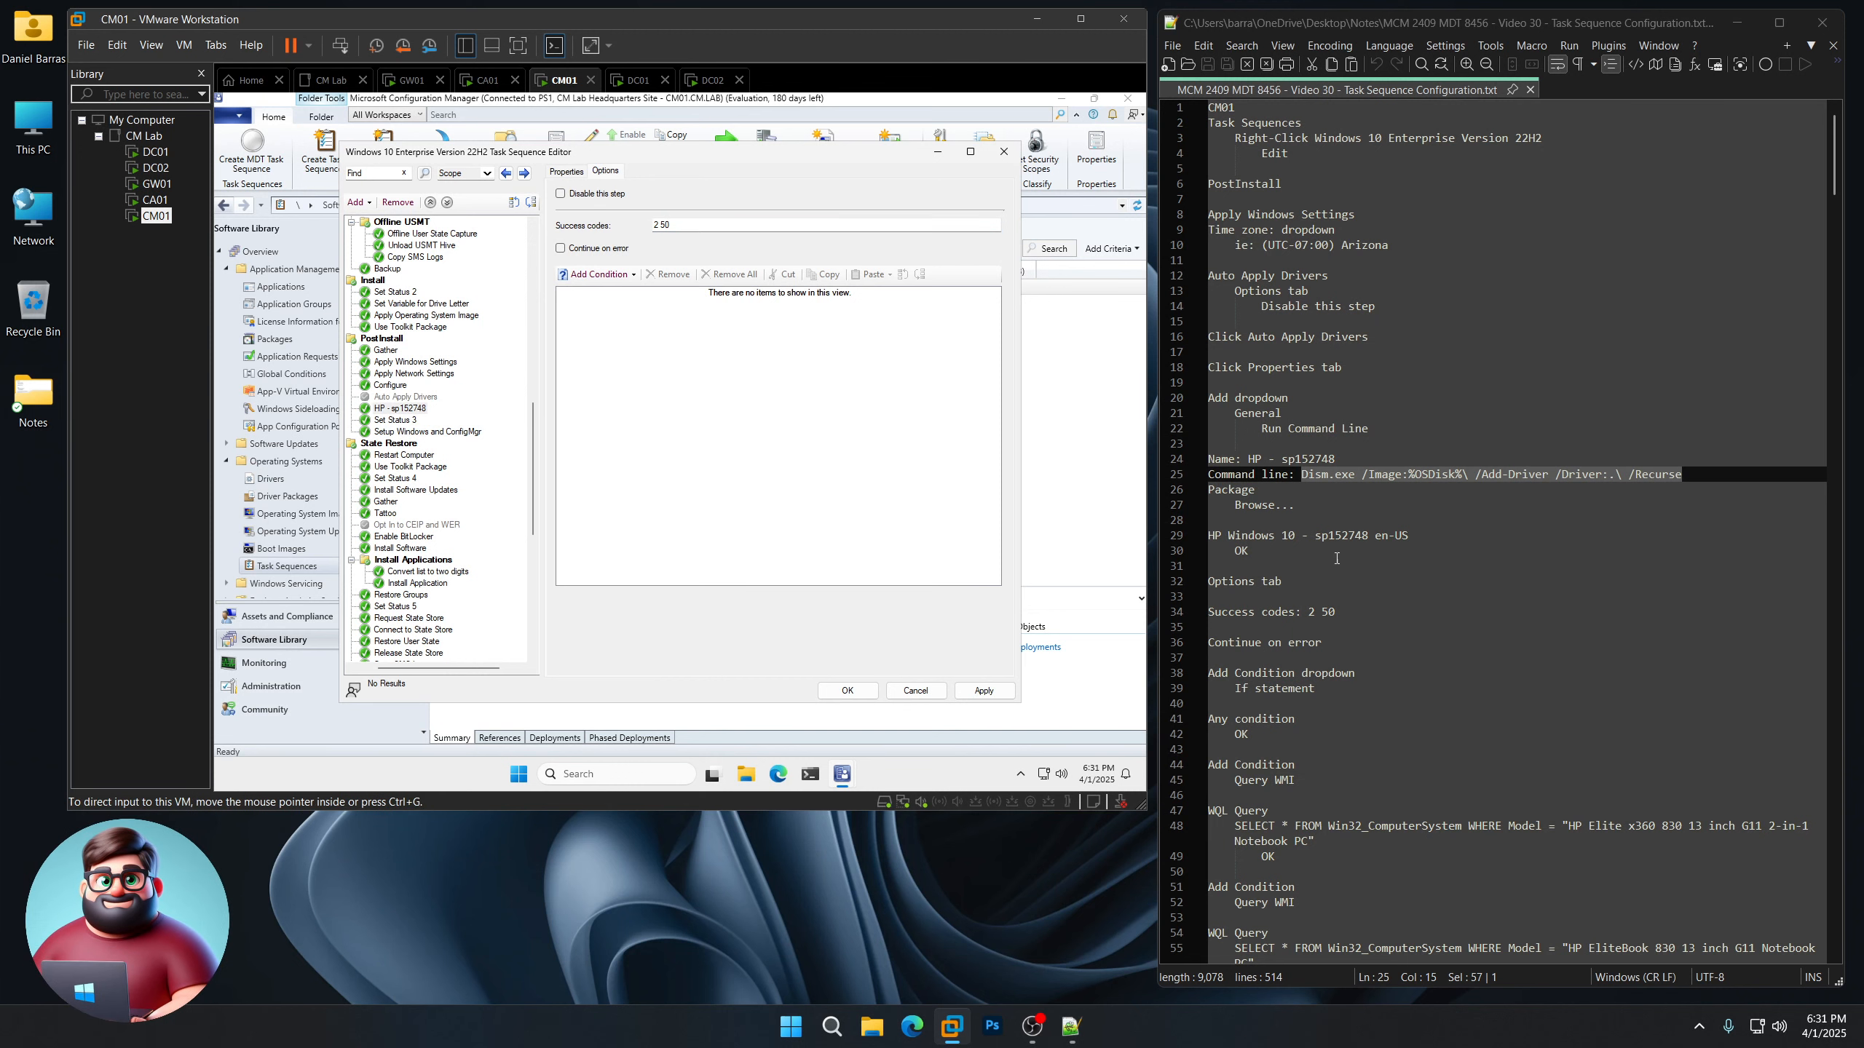
{"action": "scroll", "coordinate": [1497, 528], "scroll_direction": "down", "scroll_amount": 6}
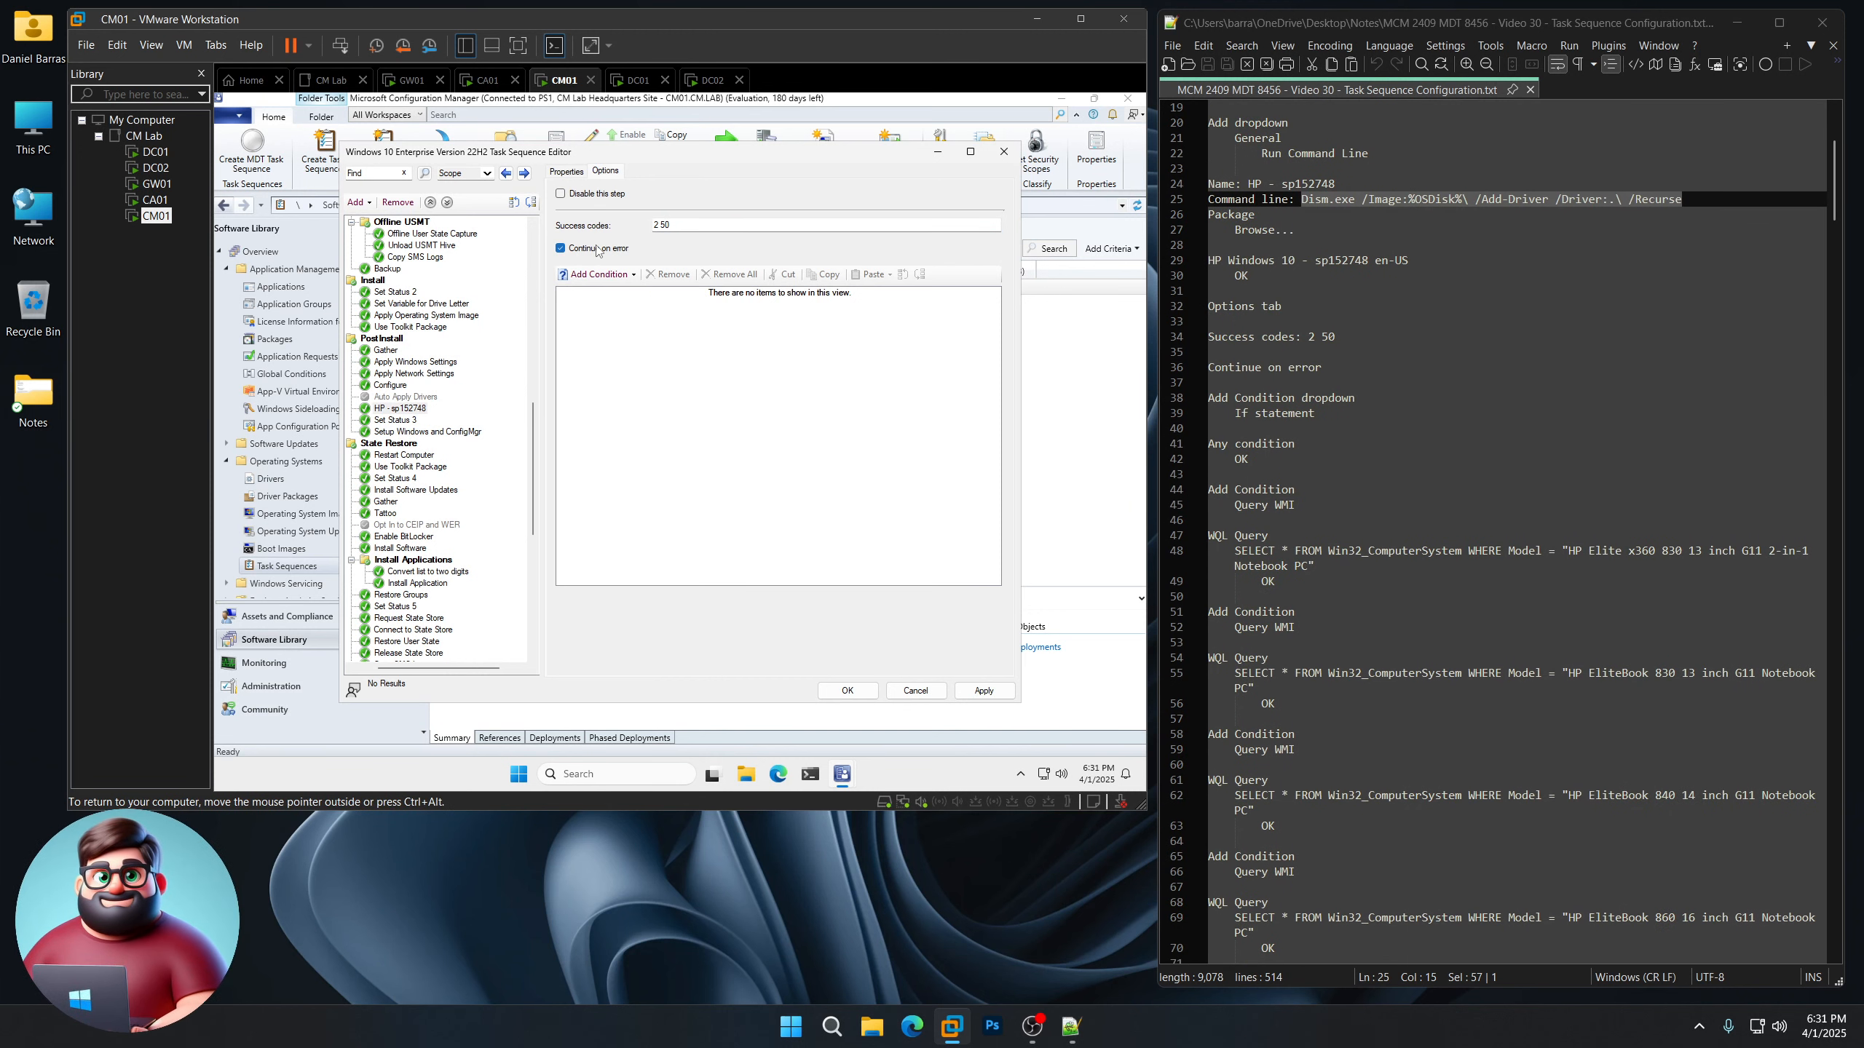
Add an If statement to the HP - sp152748 step that is met when any condition is true
{"action": "left_click", "coordinate": [625, 280]}
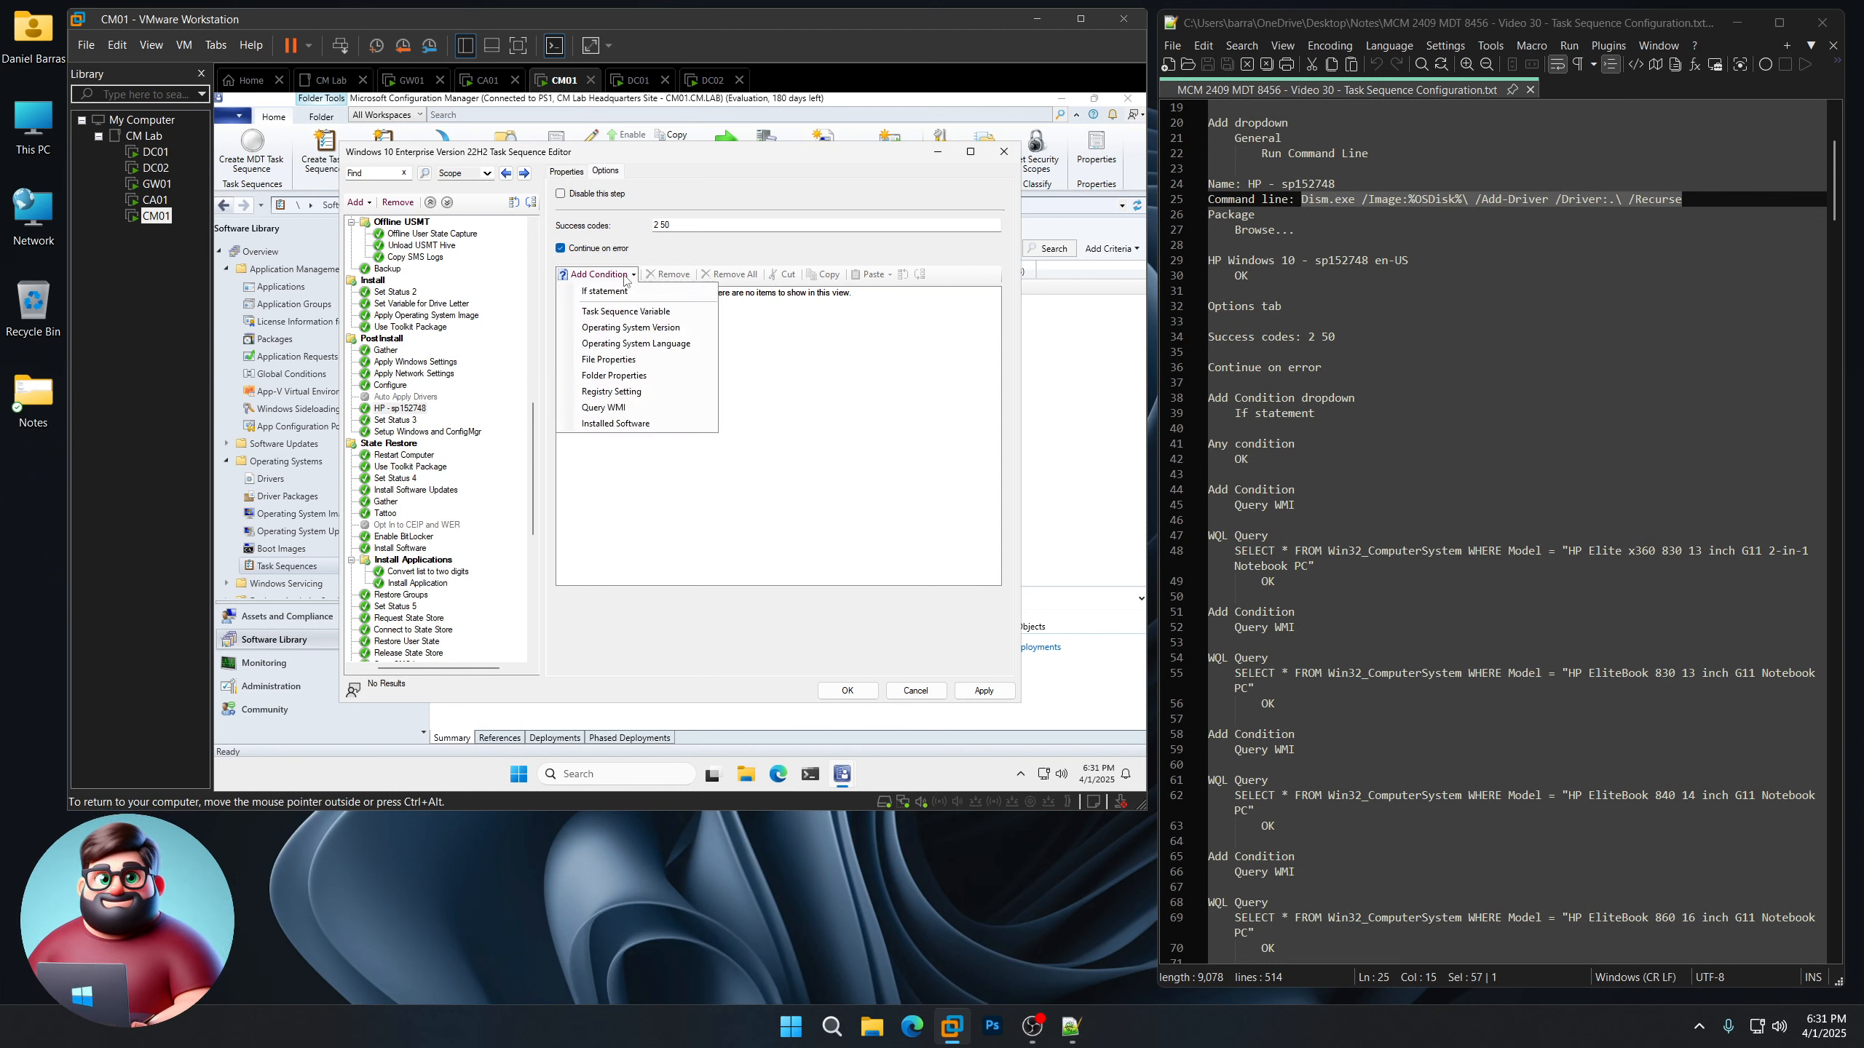
{"action": "left_click", "coordinate": [610, 293]}
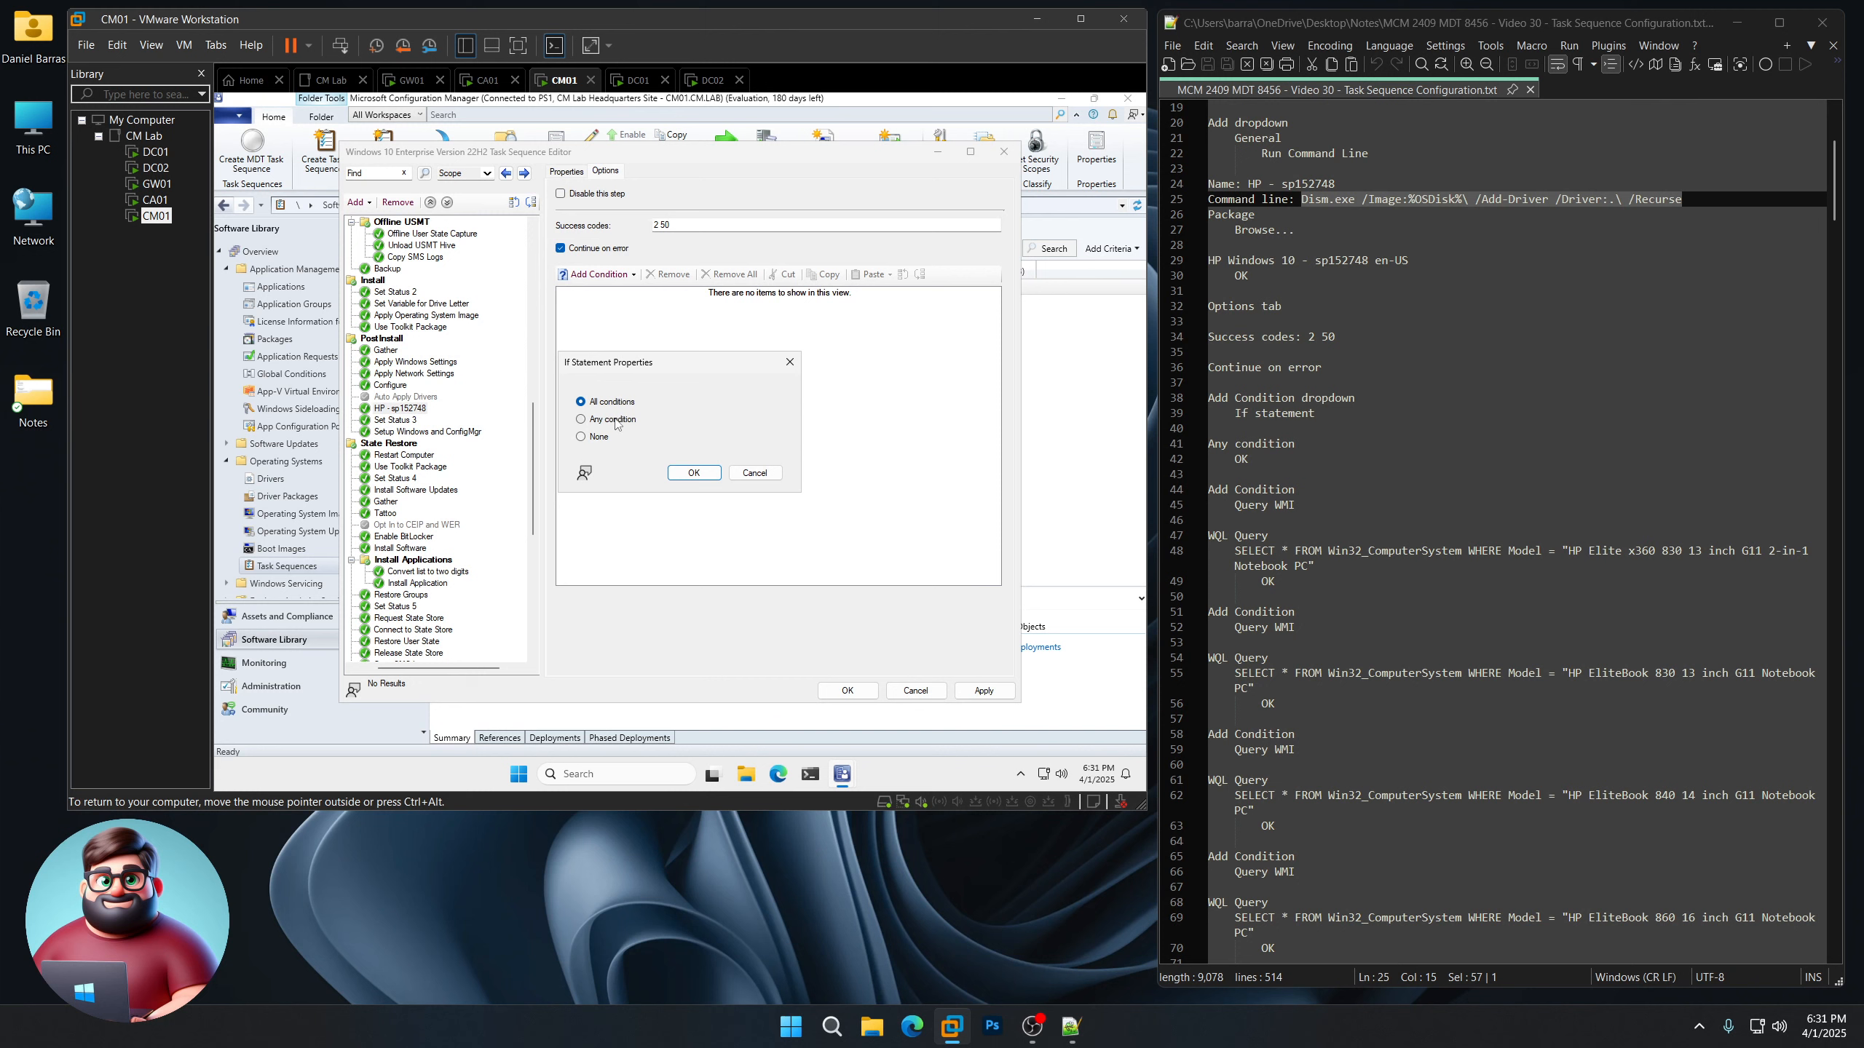
{"action": "left_click", "coordinate": [693, 474]}
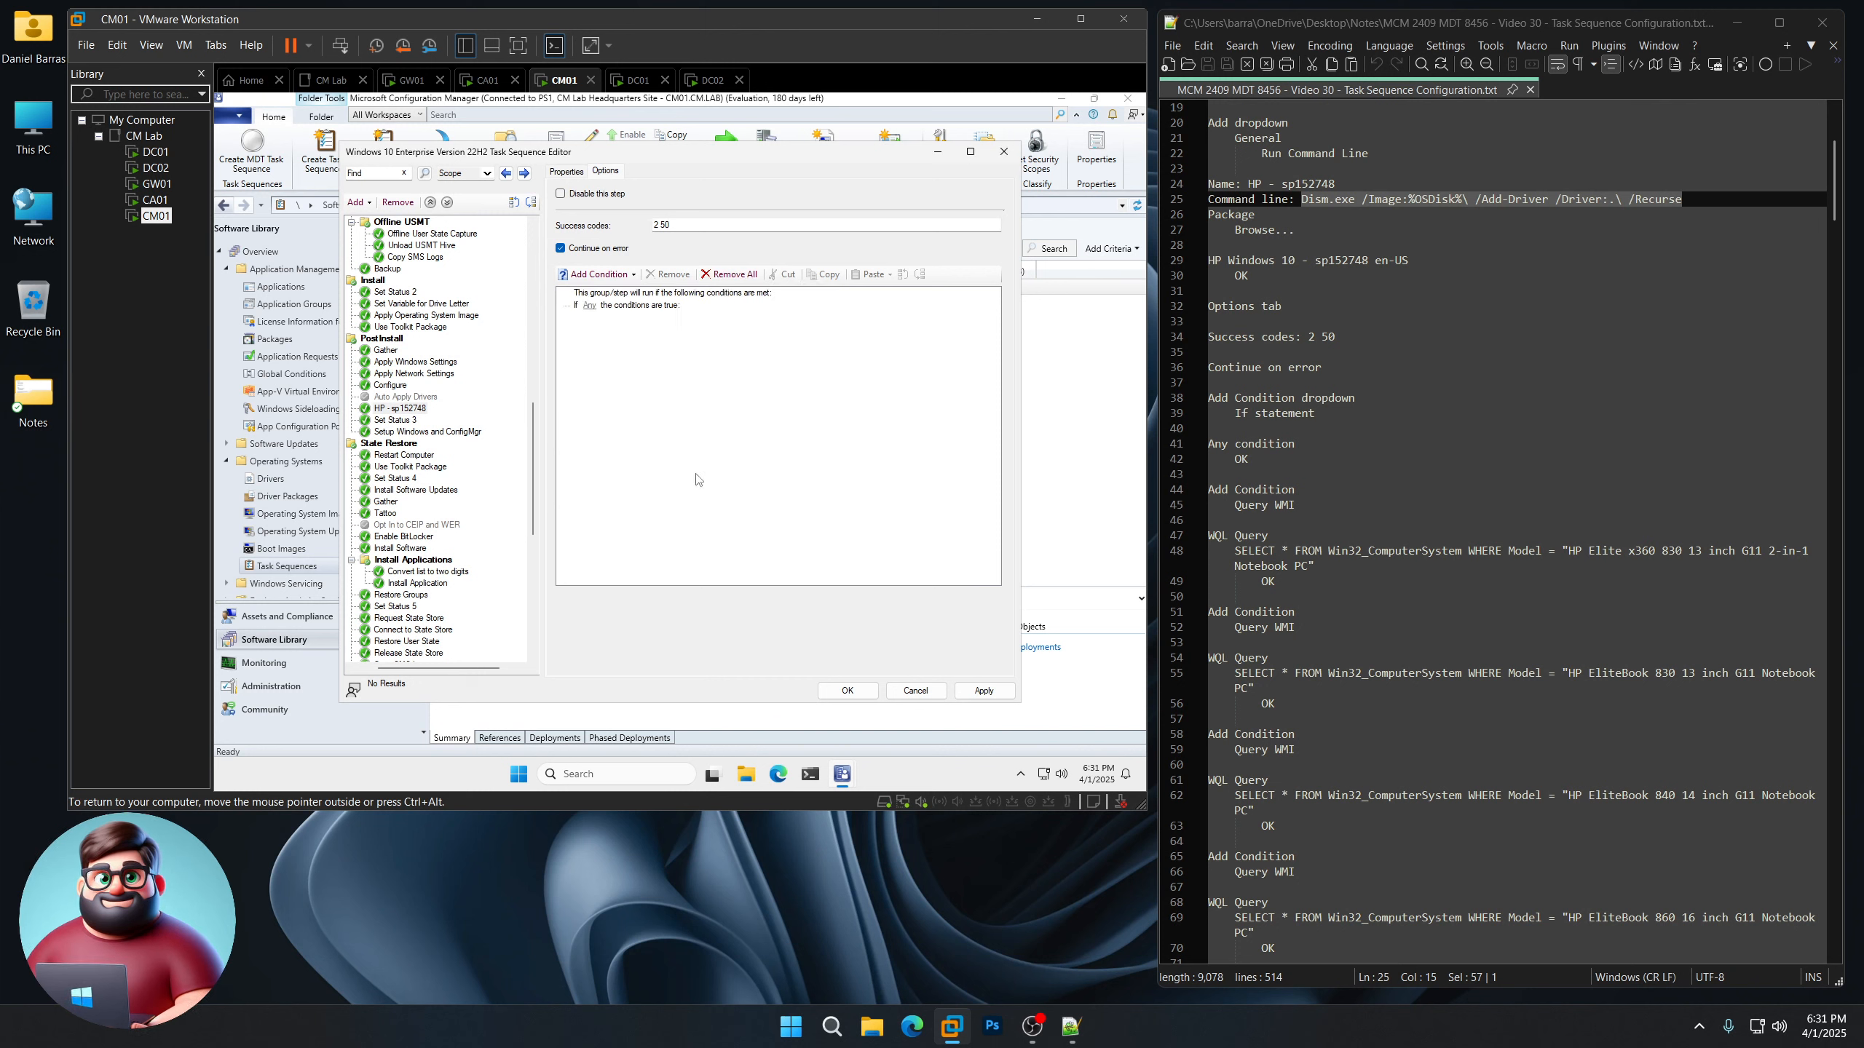
Add a WMI query condition from the notes: SELECT * FROM Win32_ComputerSystem WHERE Model = "HP Elite x360 830 13 inch G11 2-in-1 Notebook PC"
{"action": "left_click", "coordinate": [621, 277]}
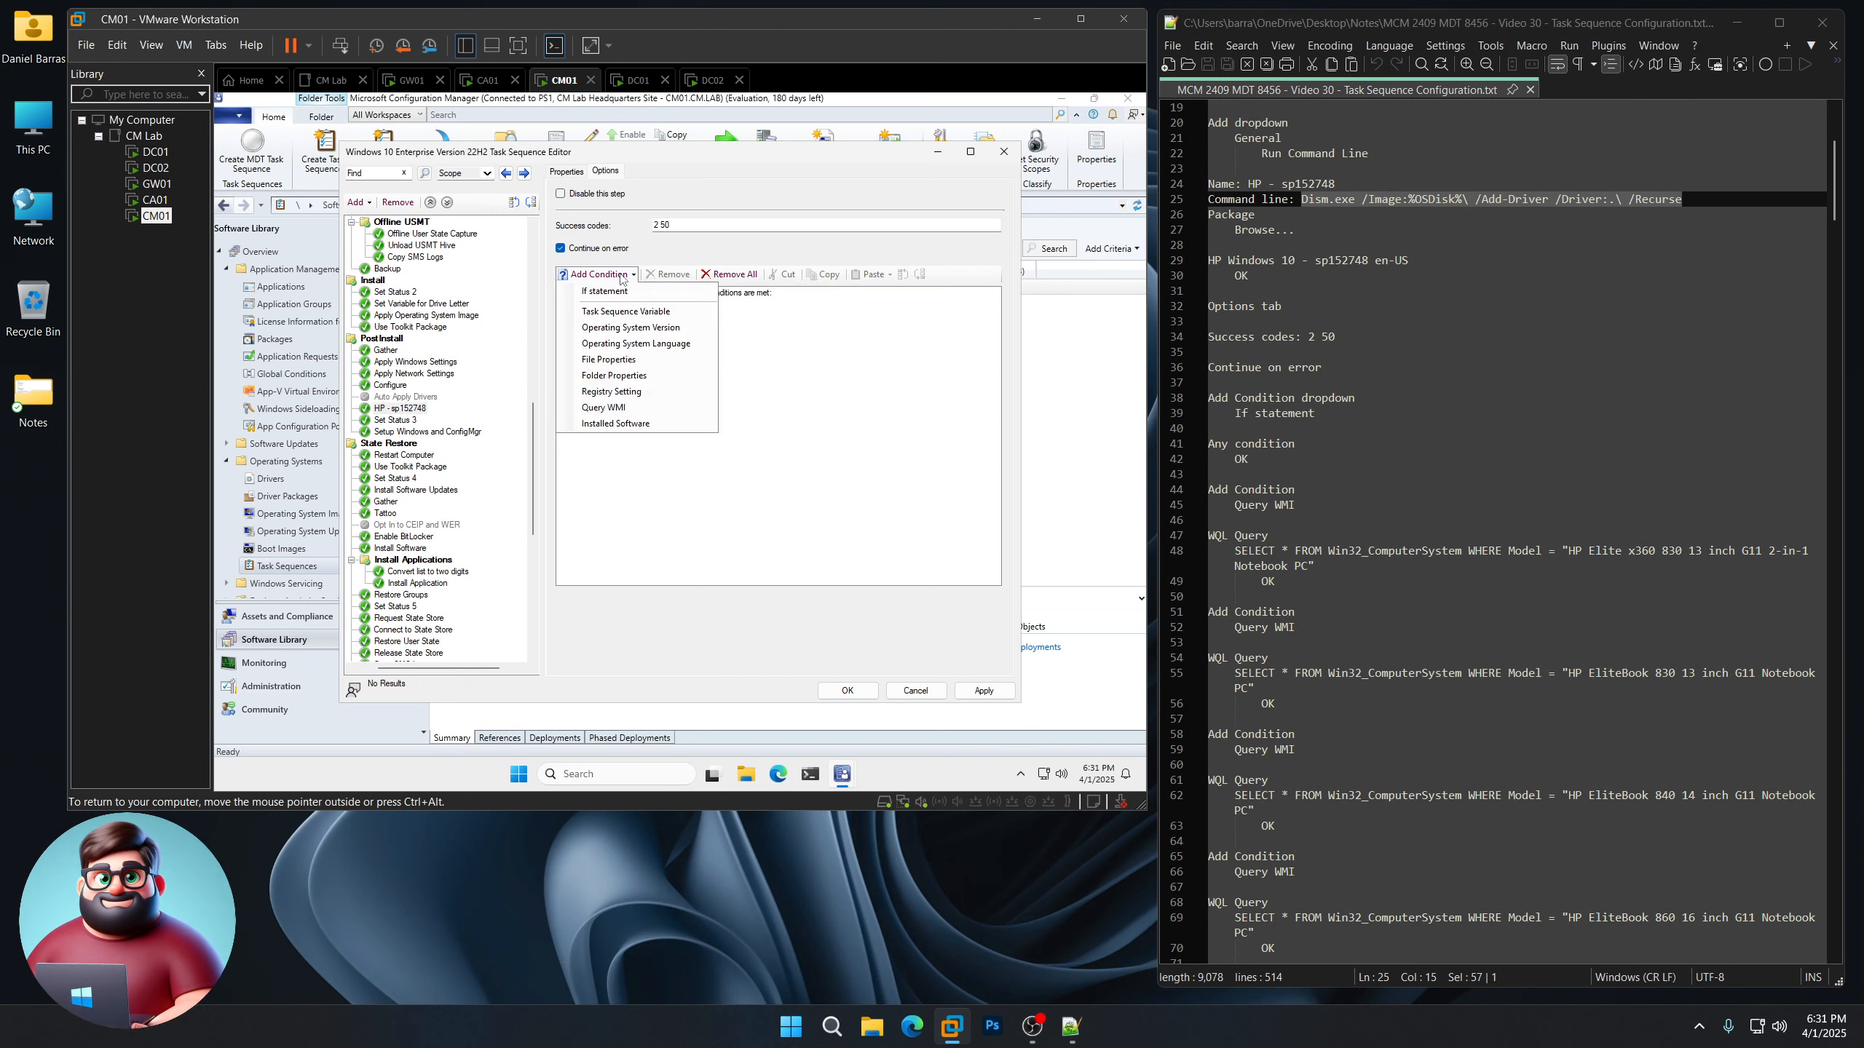
{"action": "left_click", "coordinate": [615, 409]}
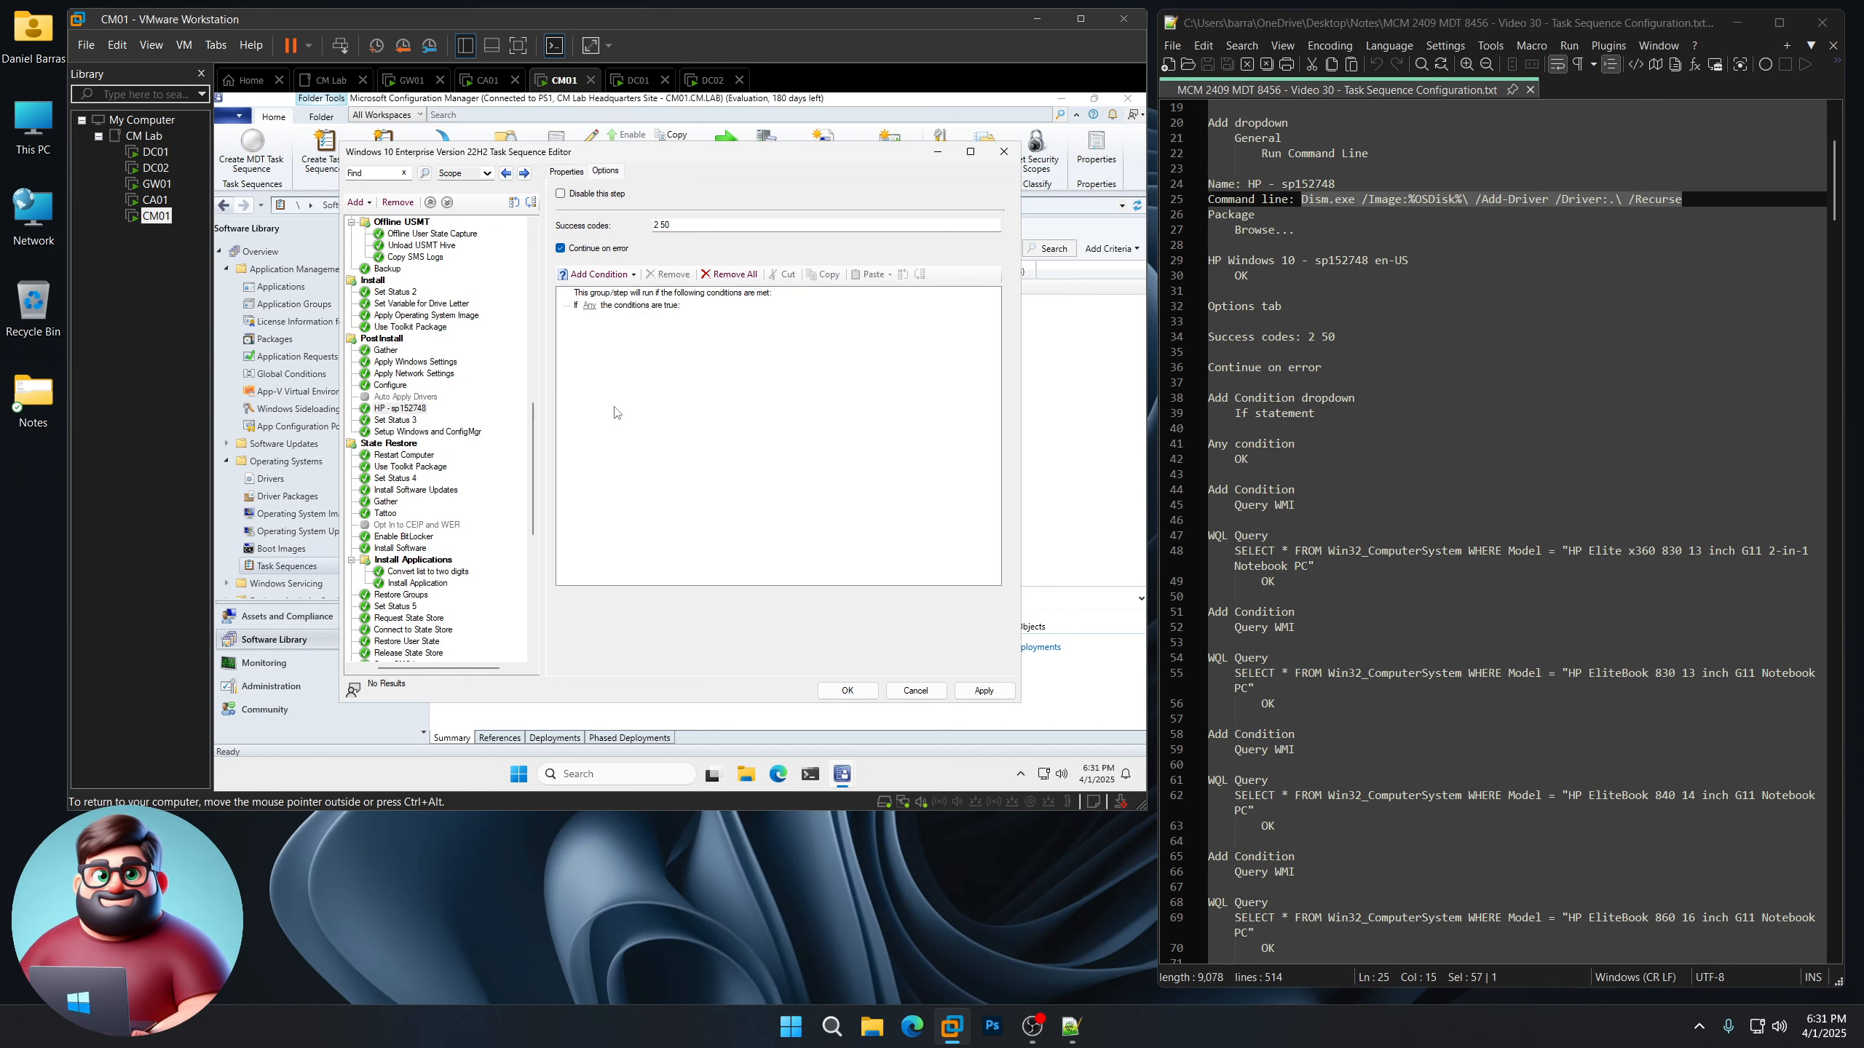
{"action": "scroll", "coordinate": [1341, 519], "scroll_direction": "down", "scroll_amount": 4}
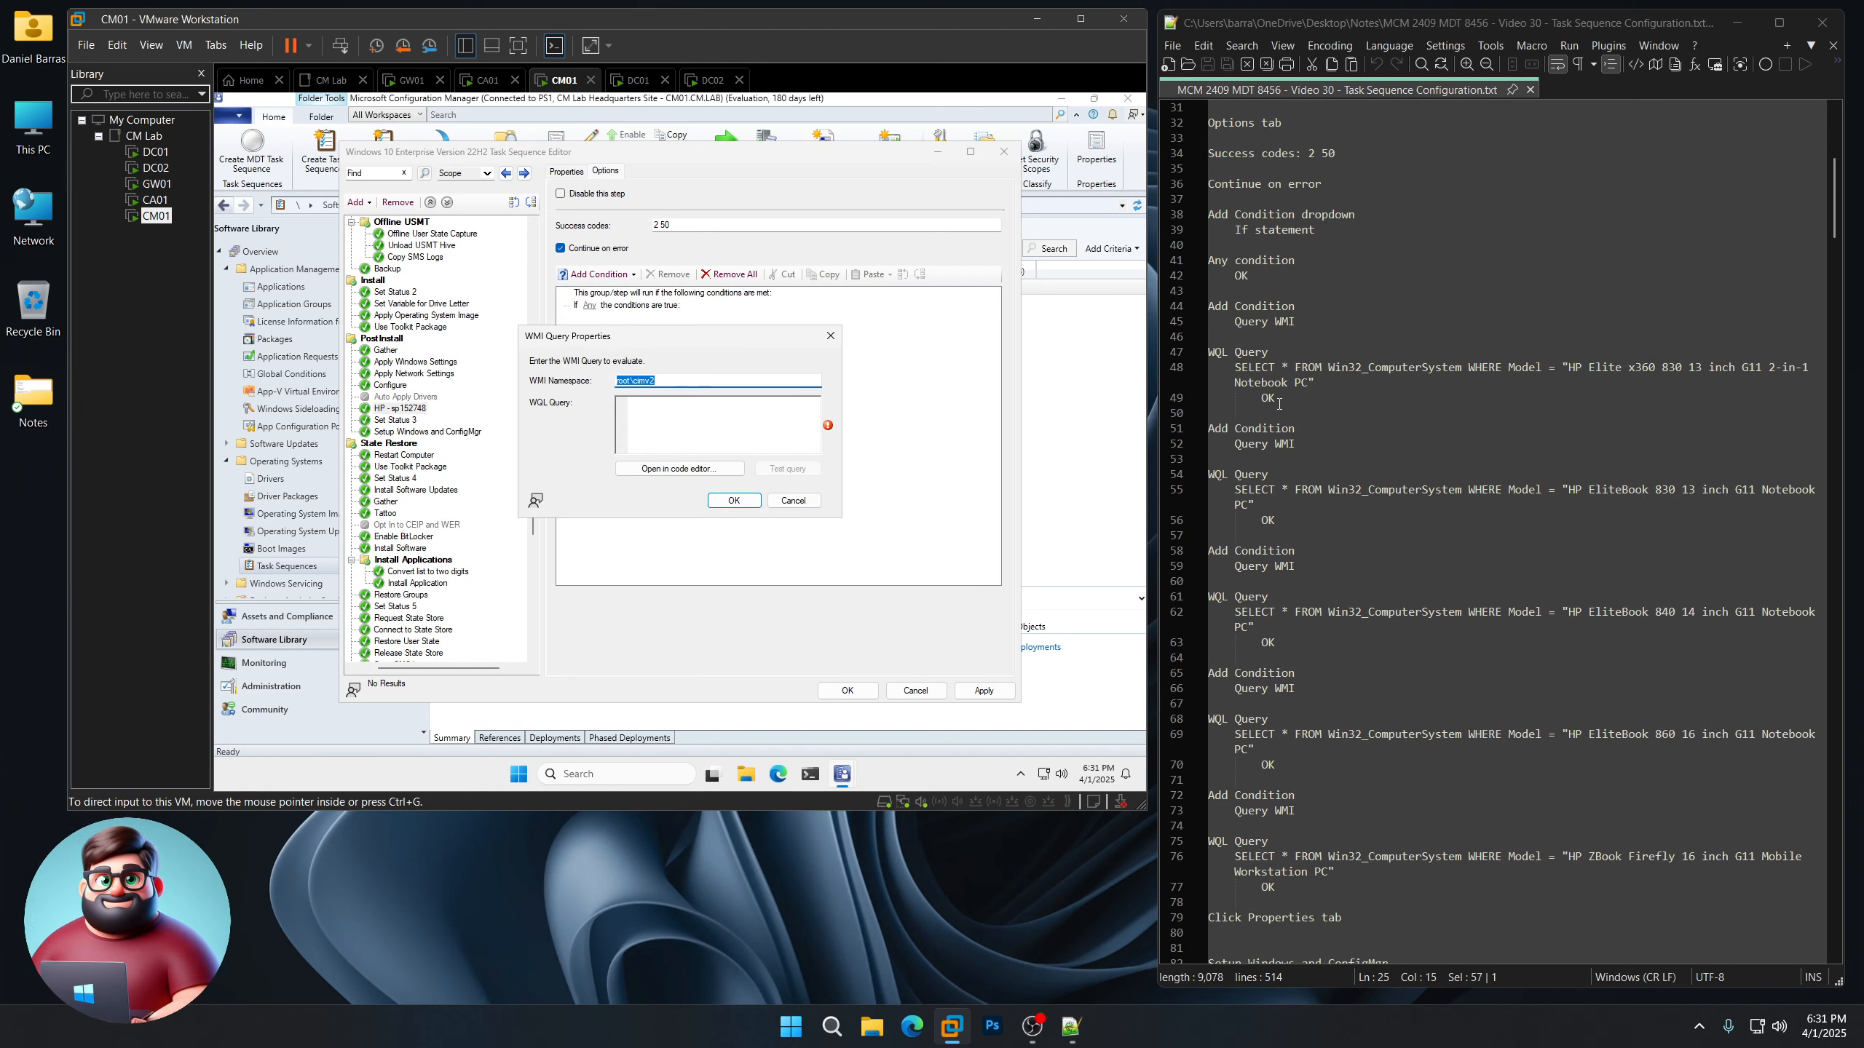
{"action": "left_click_drag", "start_coordinate": [1326, 382], "coordinate": [1229, 366]}
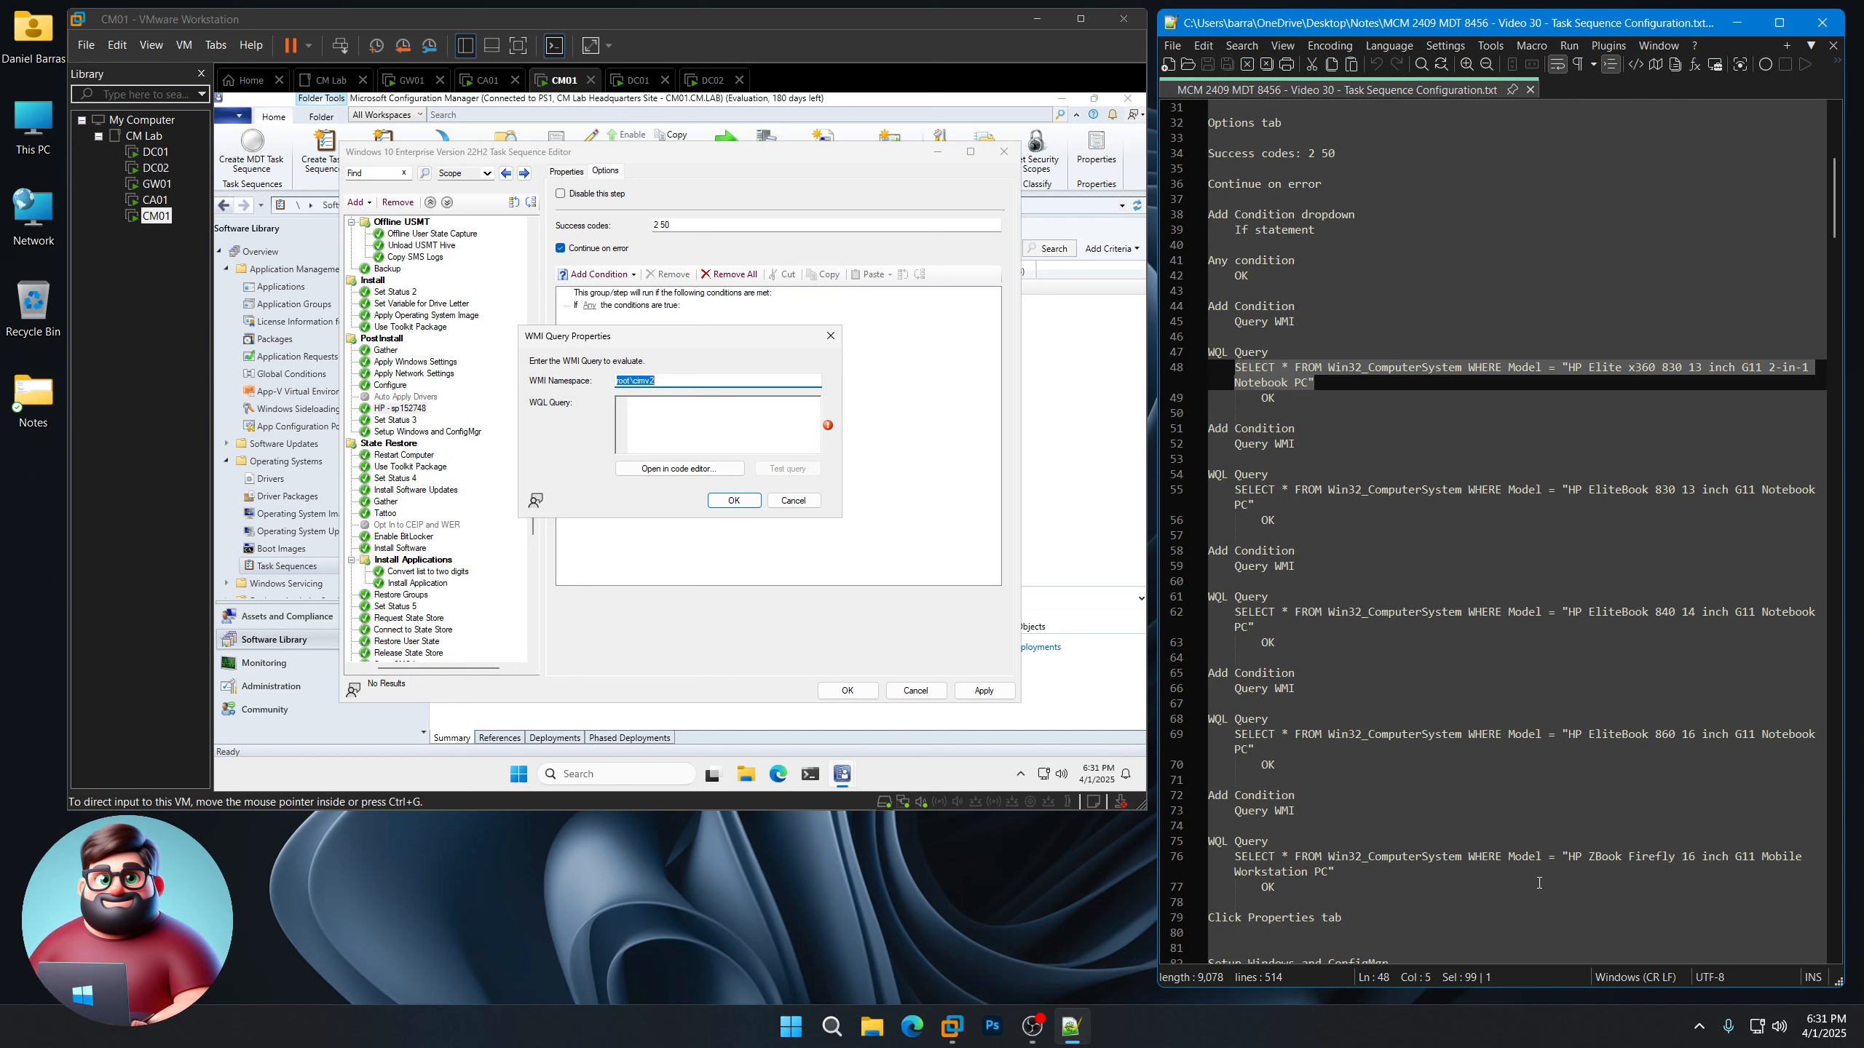
{"action": "right_click", "coordinate": [1279, 378]}
{"action": "left_click", "coordinate": [1313, 406]}
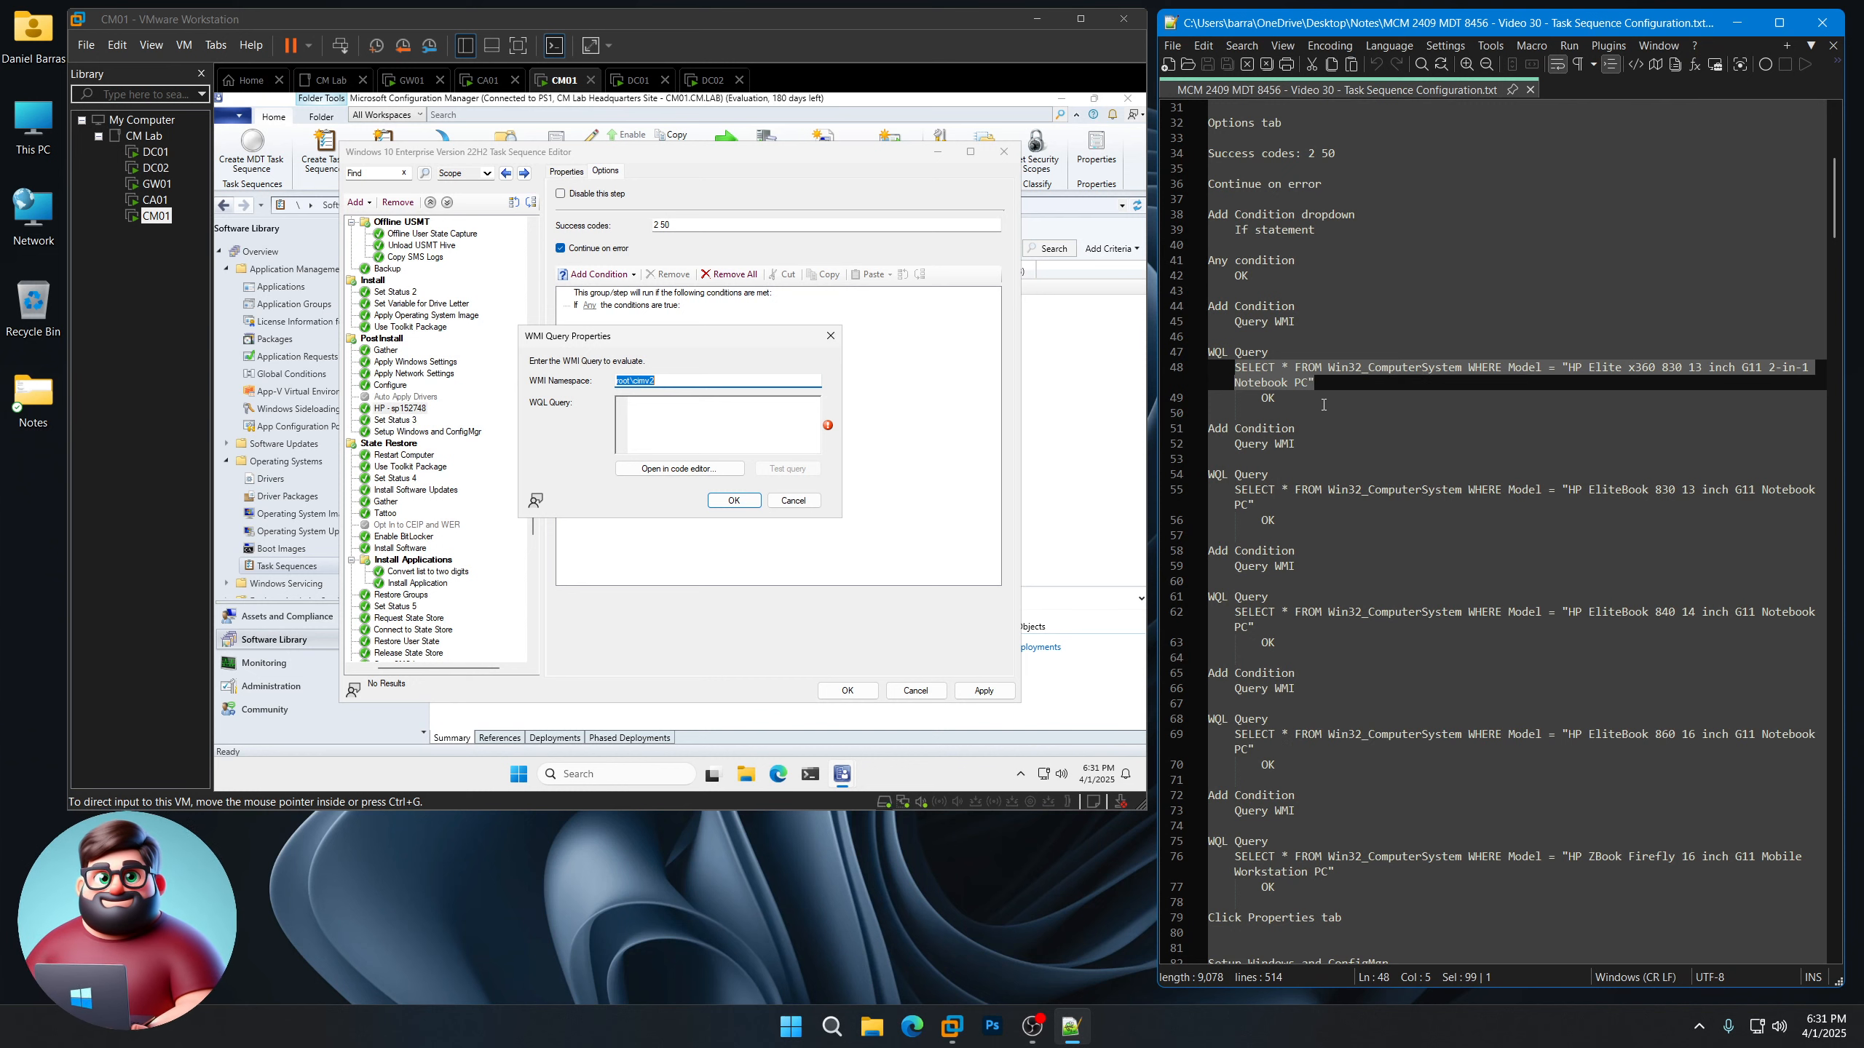
{"action": "left_click", "coordinate": [656, 412]}
{"action": "key", "text": "ctrl+v"}
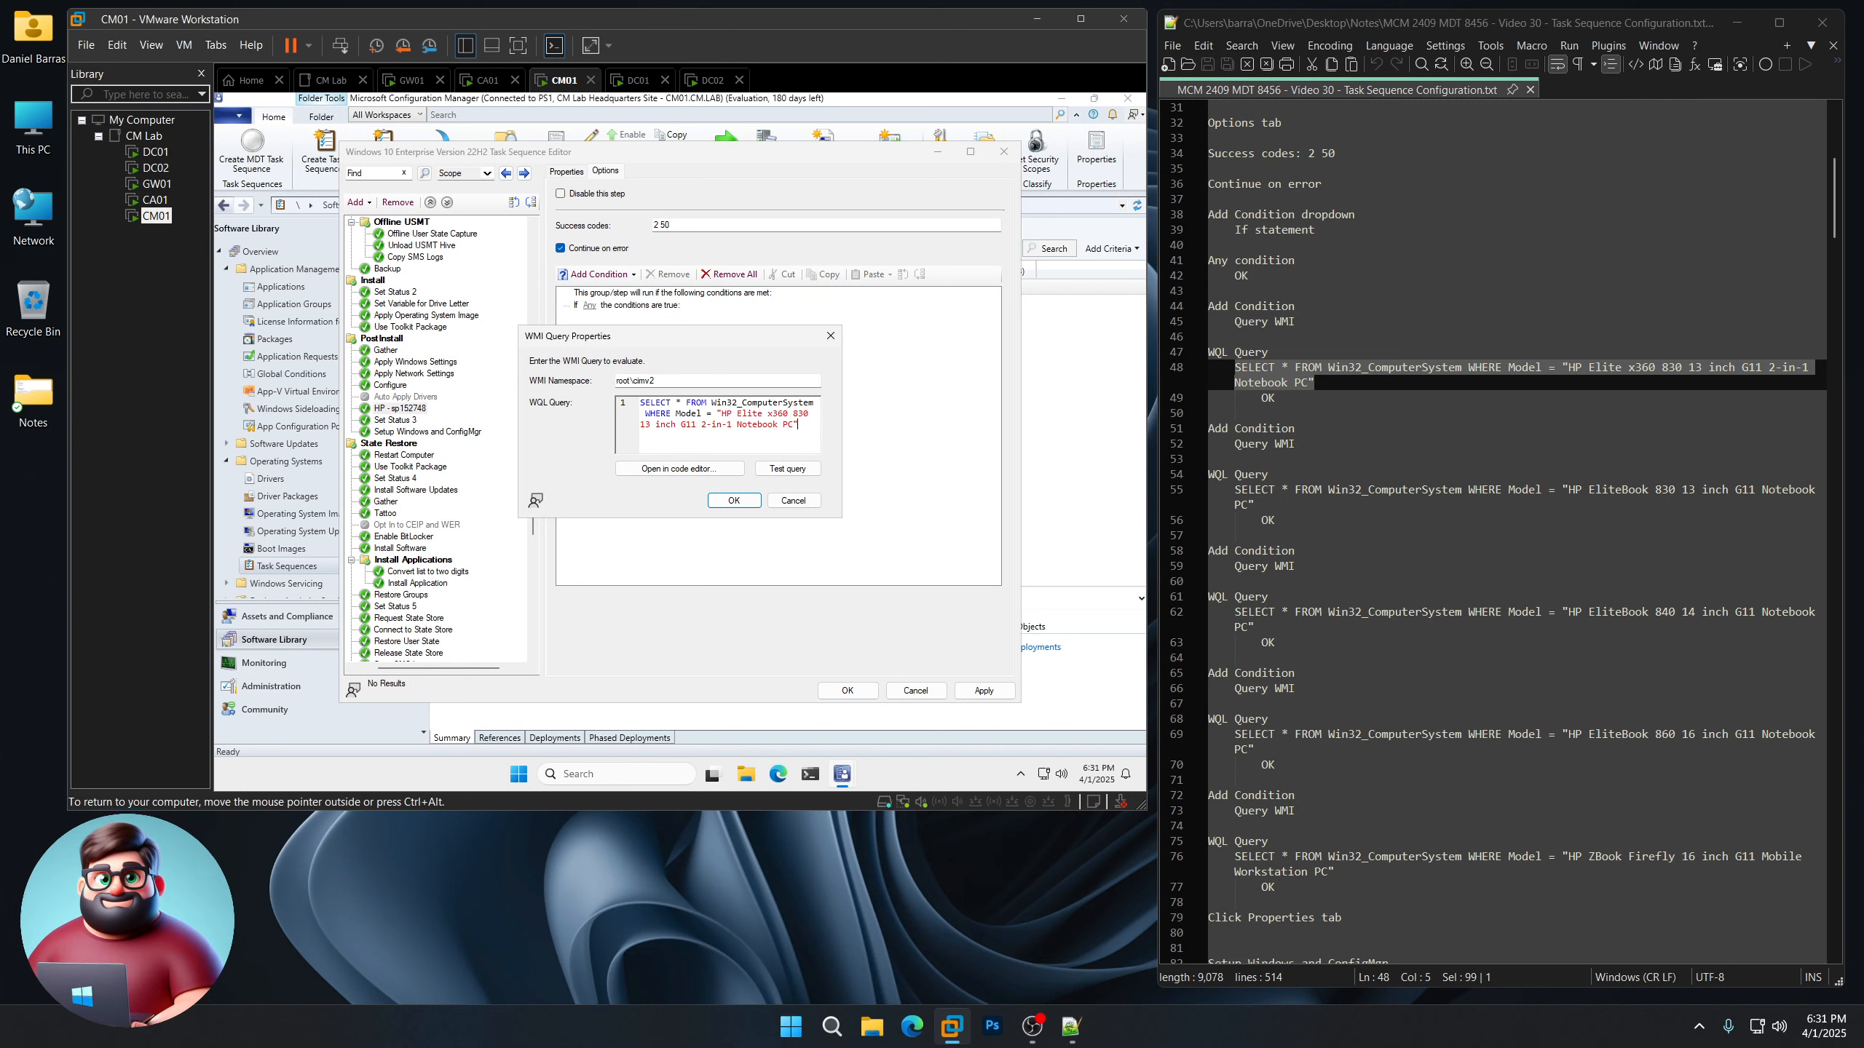
{"action": "left_click", "coordinate": [734, 501]}
Add a WMI query condition from the notes: SELECT * FROM Win32_ComputerSystem WHERE Model = "HP EliteBook 830 13 inch G11 Notebook PC"
{"action": "left_click", "coordinate": [623, 279]}
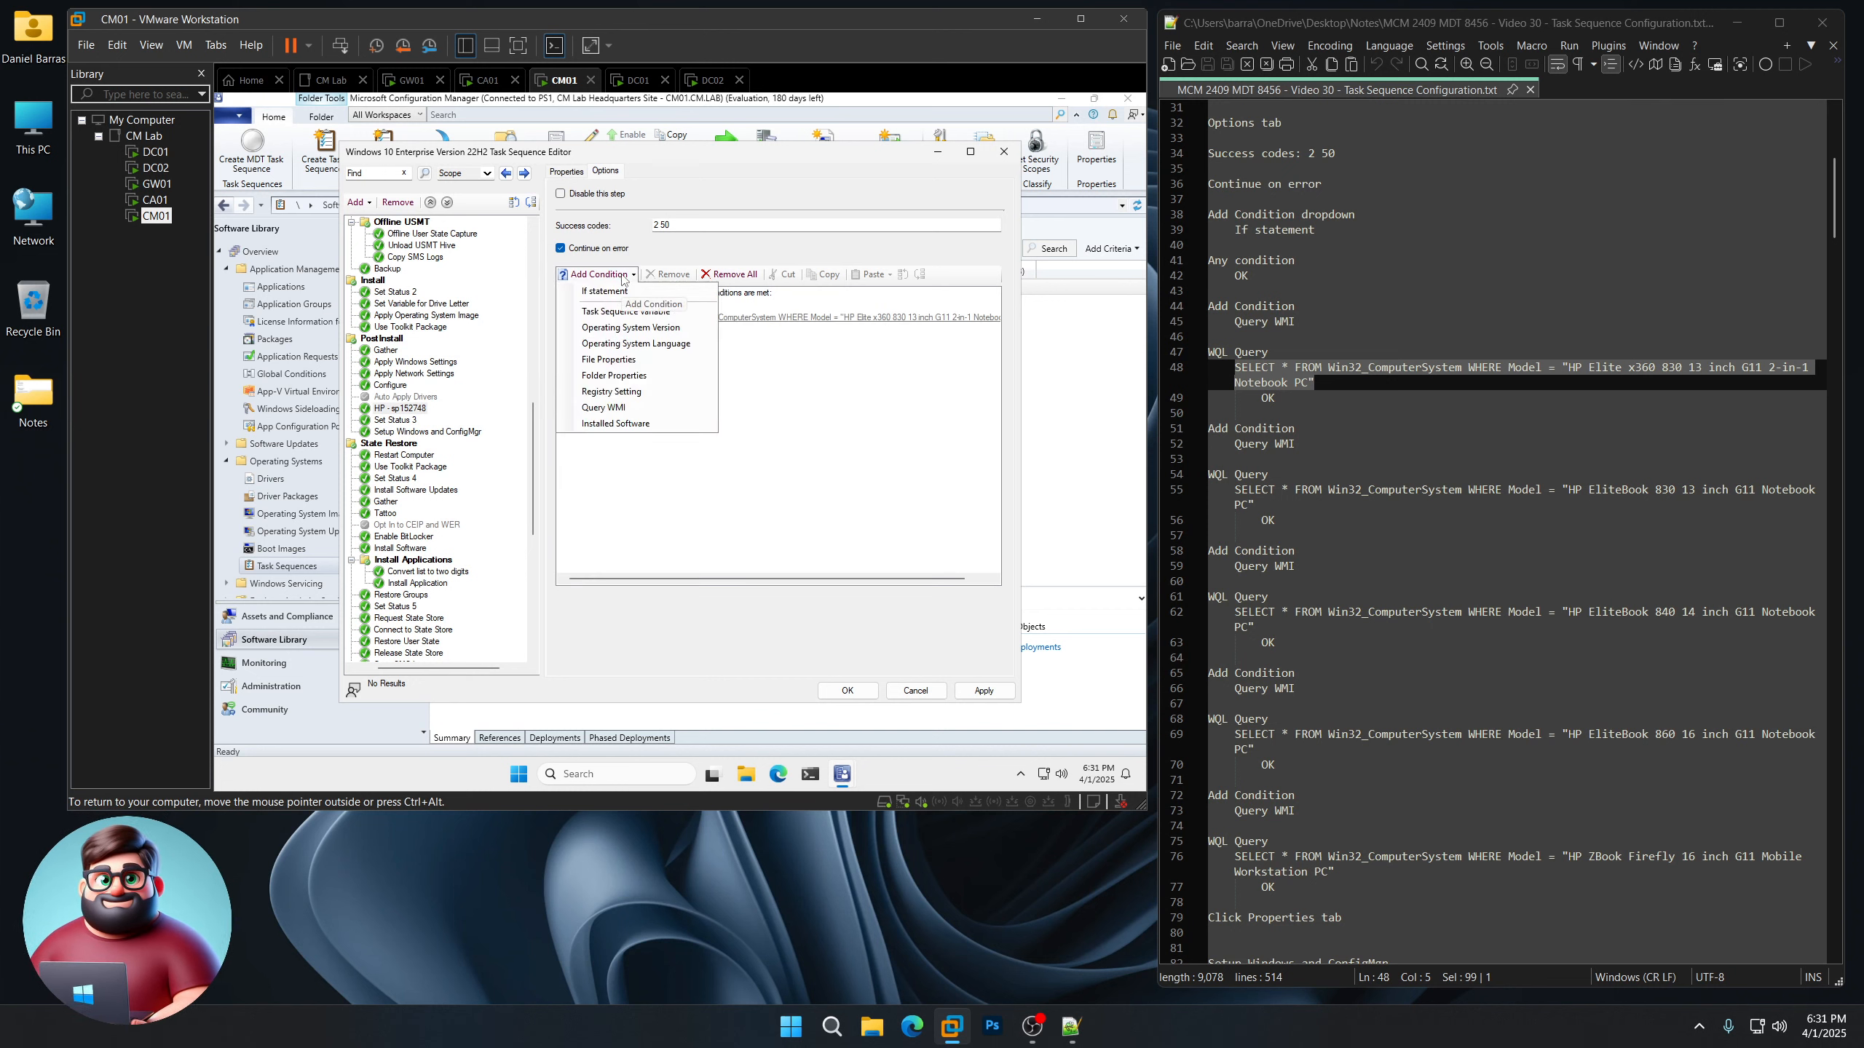
{"action": "left_click", "coordinate": [620, 404]}
{"action": "left_click_drag", "start_coordinate": [1273, 501], "coordinate": [1235, 490]}
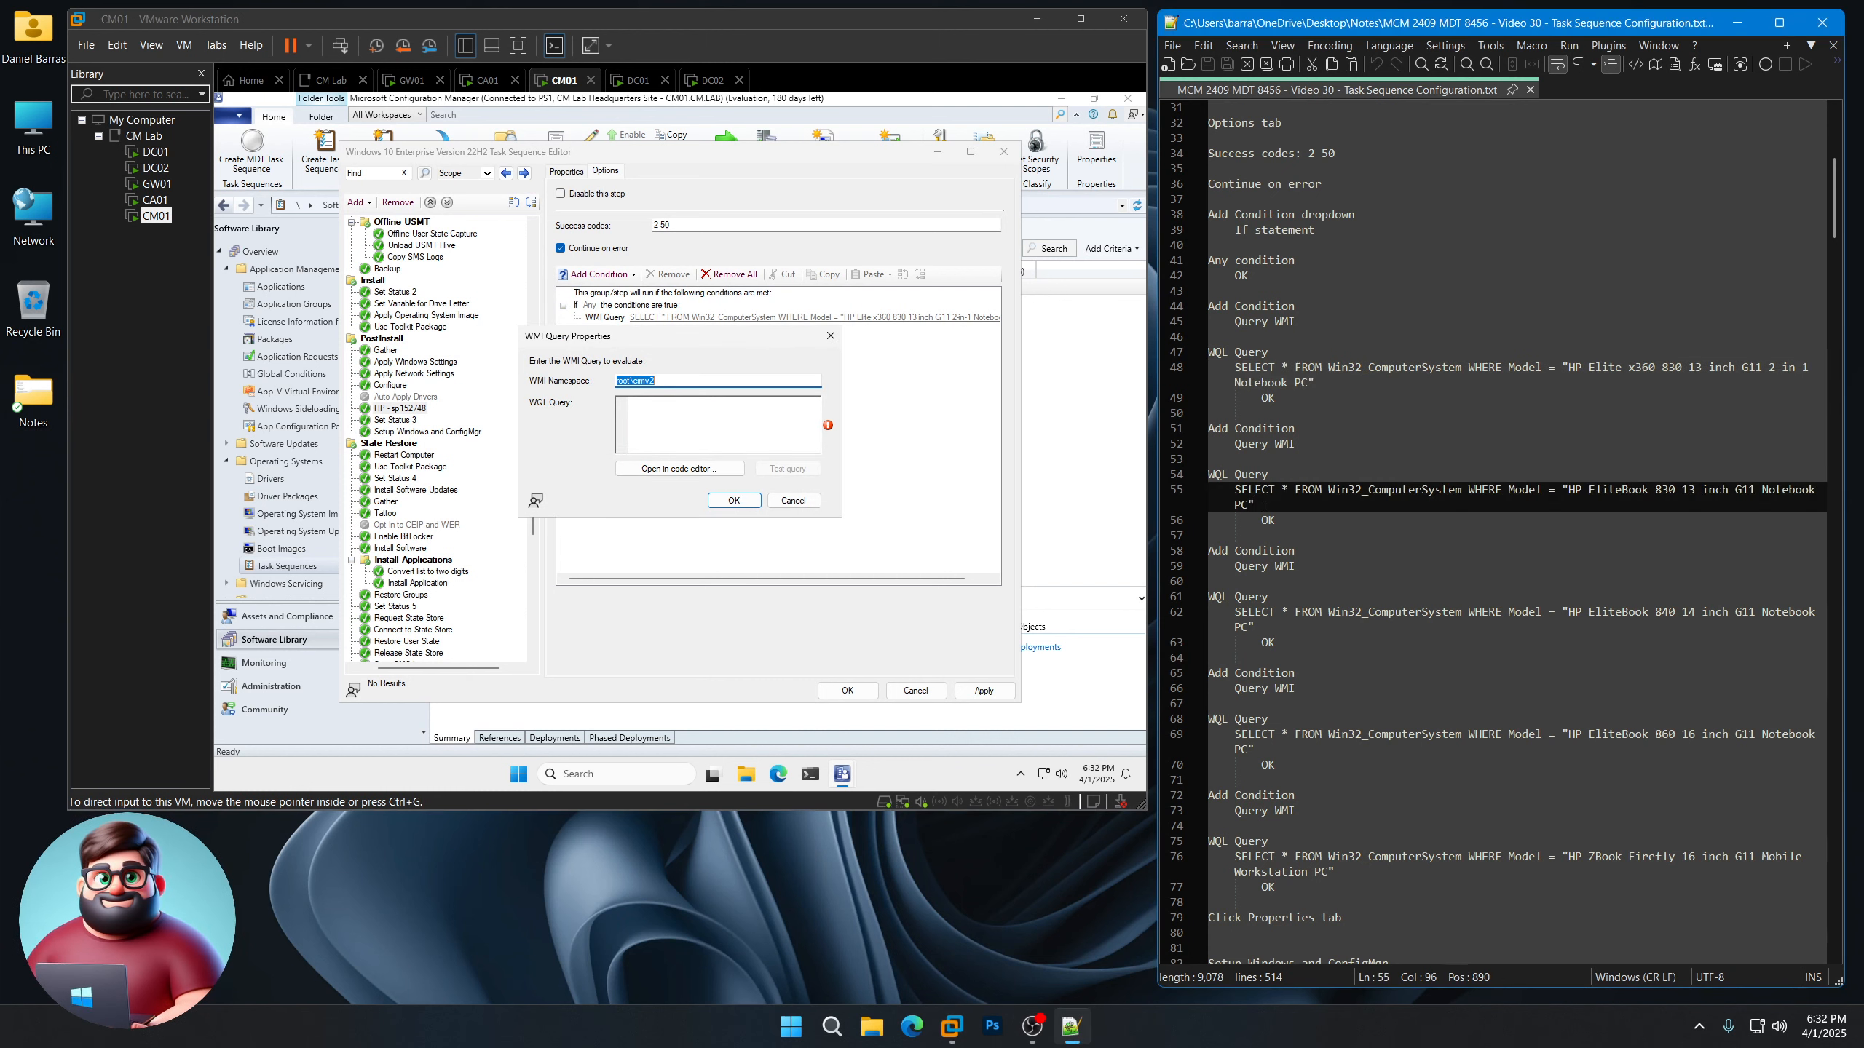
{"action": "right_click", "coordinate": [1255, 488]}
{"action": "left_click", "coordinate": [1298, 518]}
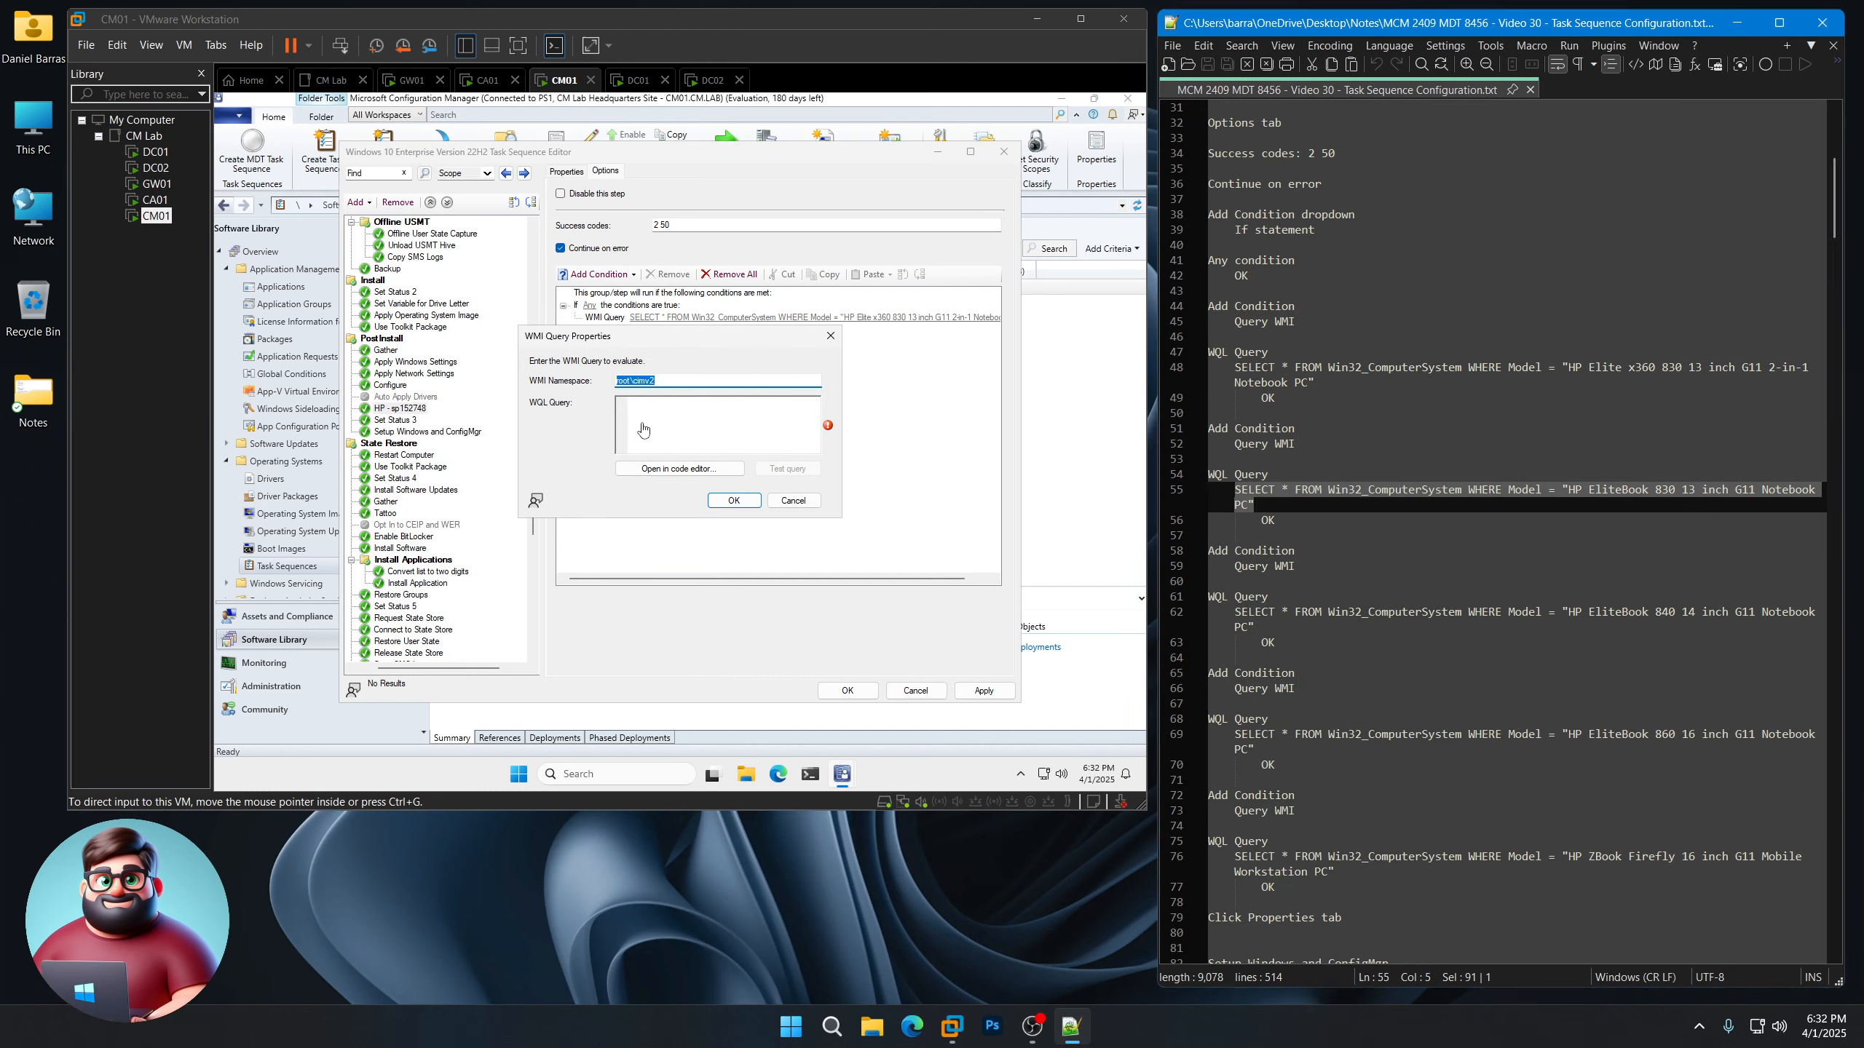
{"action": "left_click", "coordinate": [718, 425]}
{"action": "key", "text": "ctrl+v"}
{"action": "left_click", "coordinate": [734, 500]}
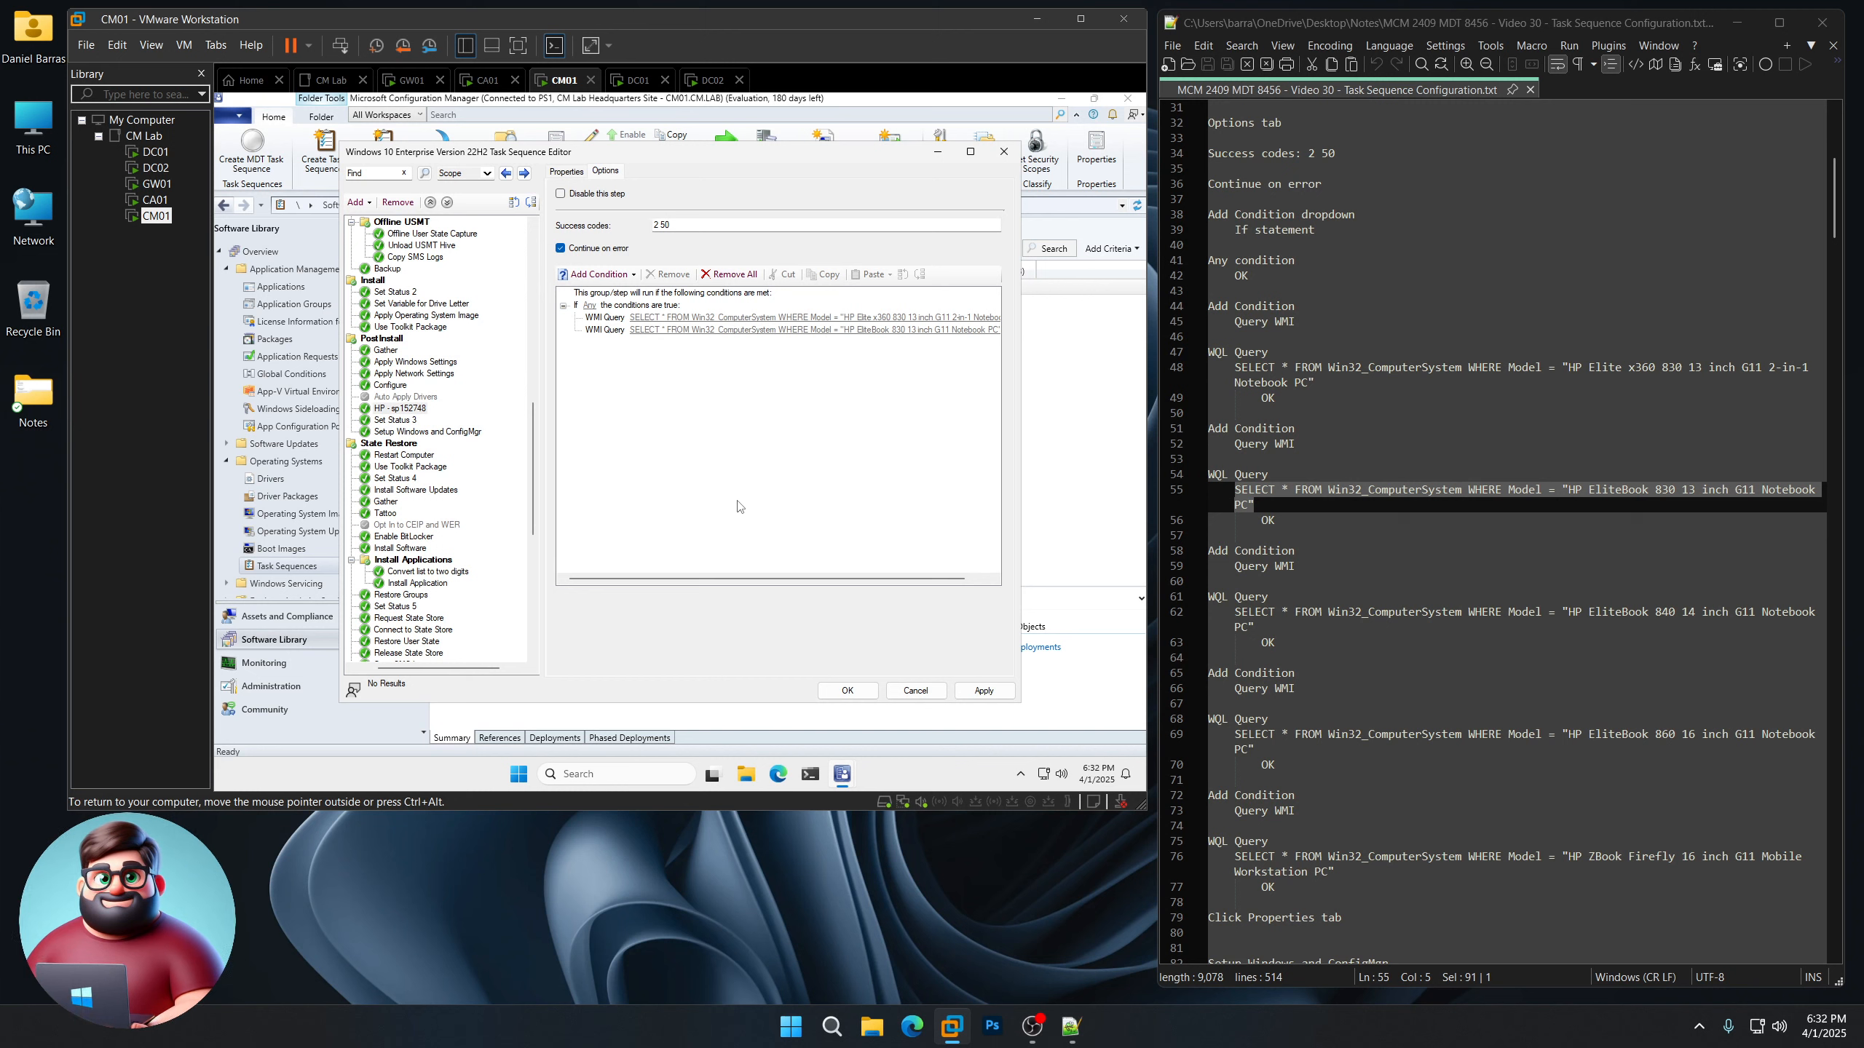
Add a WMI query condition from the notes: SELECT * FROM Win32_ComputerSystem WHERE Model = "HP EliteBook 840 14 inch G11 Notebook PC"
{"action": "left_click", "coordinate": [600, 275]}
{"action": "left_click", "coordinate": [618, 409]}
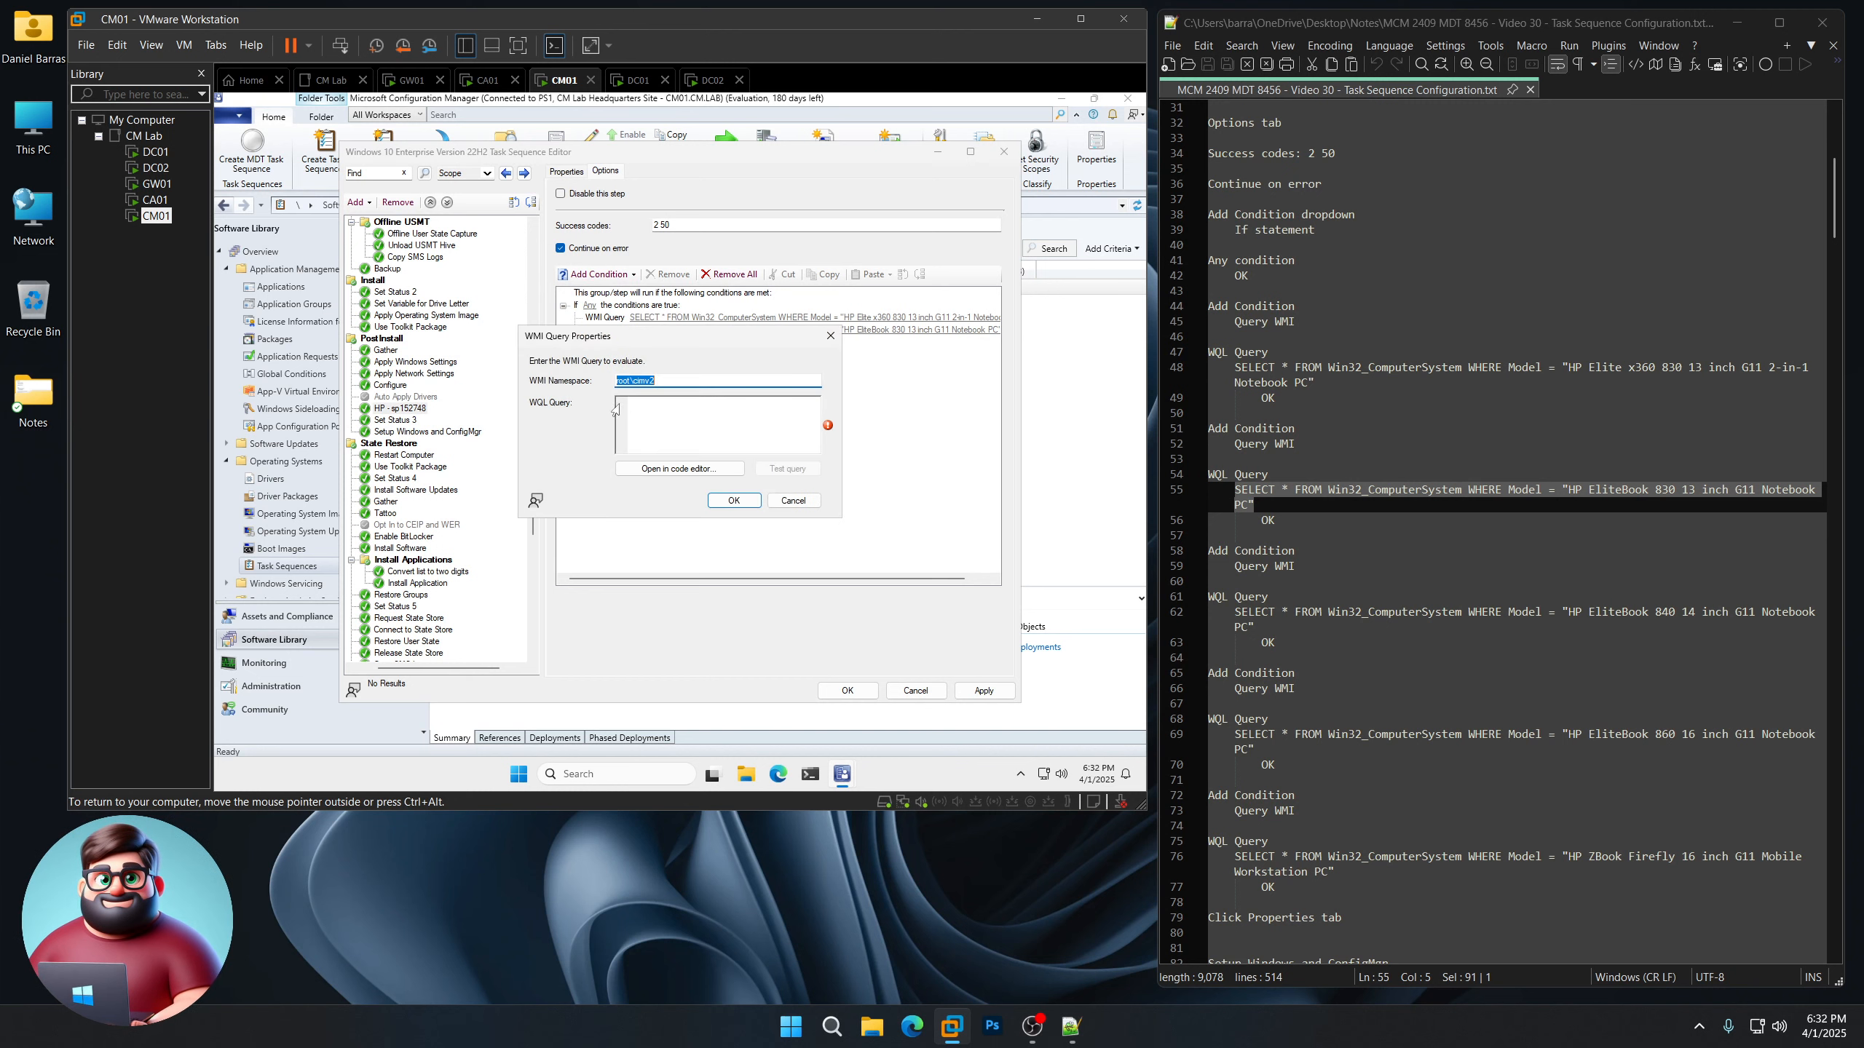
{"action": "left_click_drag", "start_coordinate": [1264, 629], "coordinate": [1232, 611]}
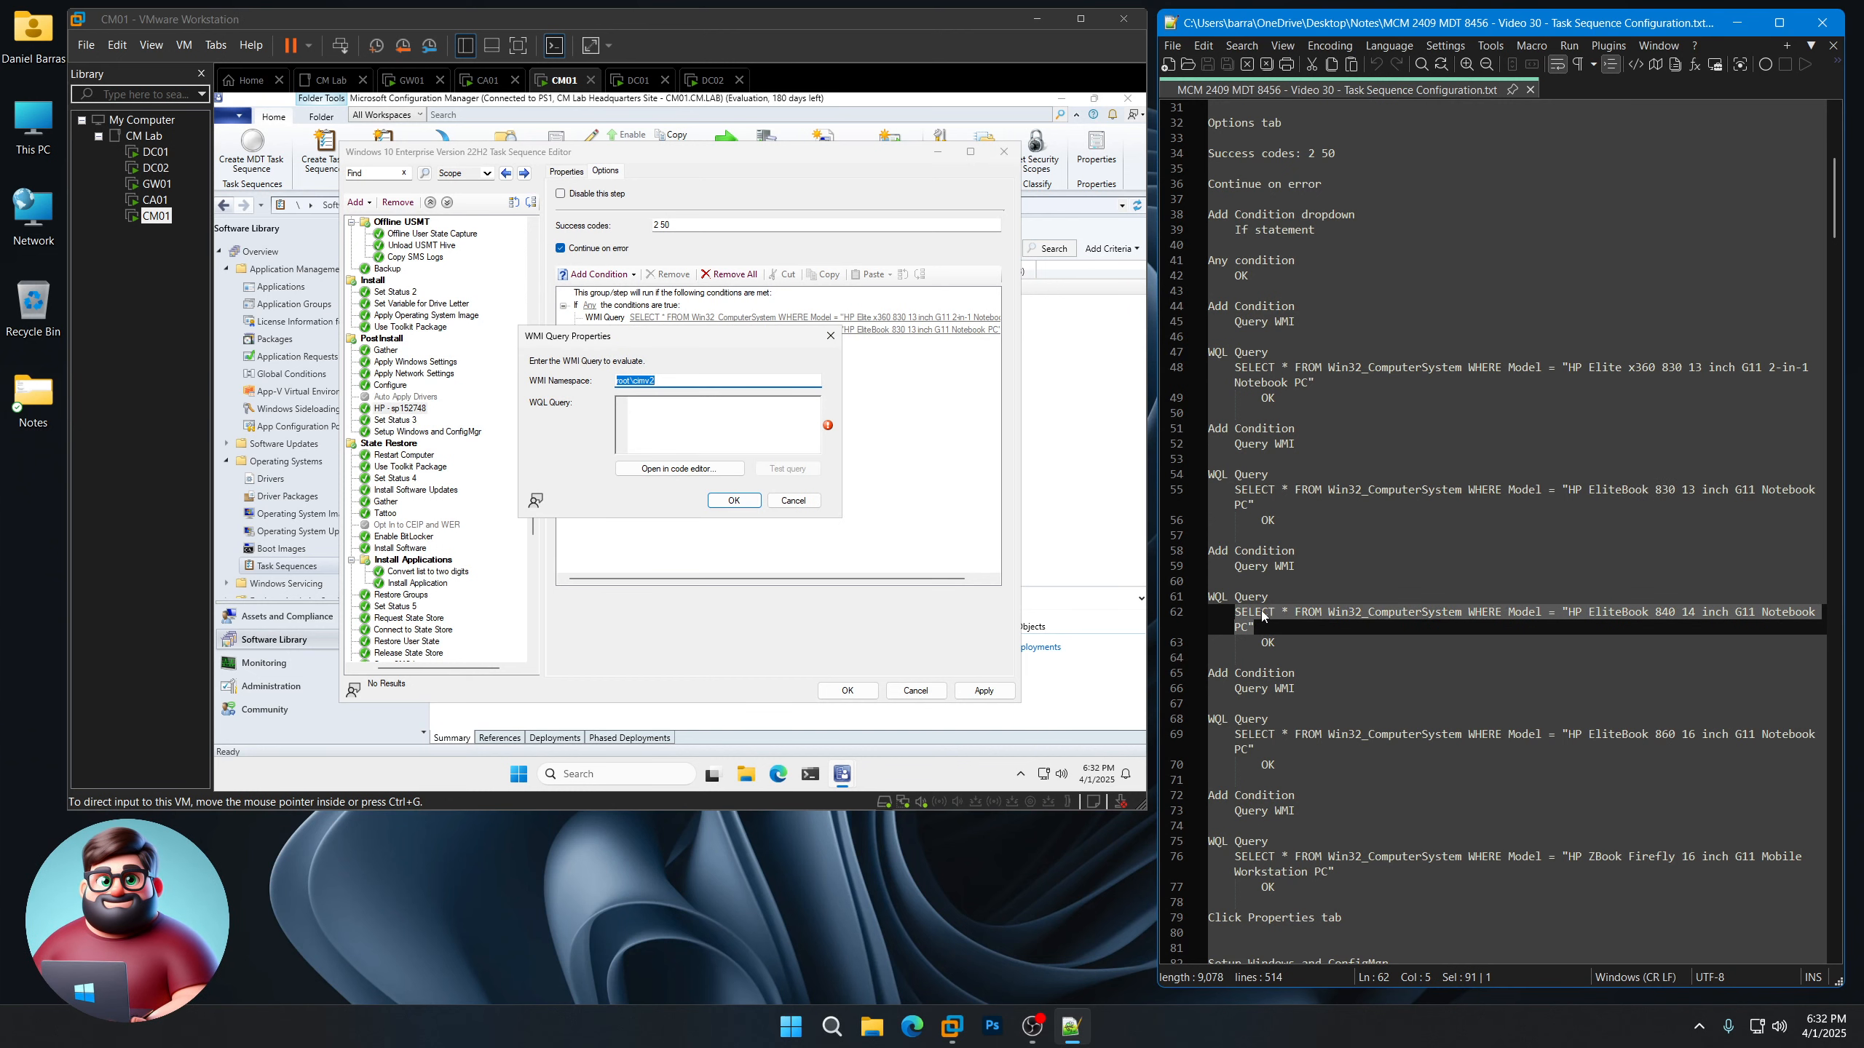
{"action": "right_click", "coordinate": [1262, 616]}
{"action": "left_click", "coordinate": [1354, 229]}
{"action": "left_click", "coordinate": [702, 455]}
{"action": "key", "text": "ctrl+v"}
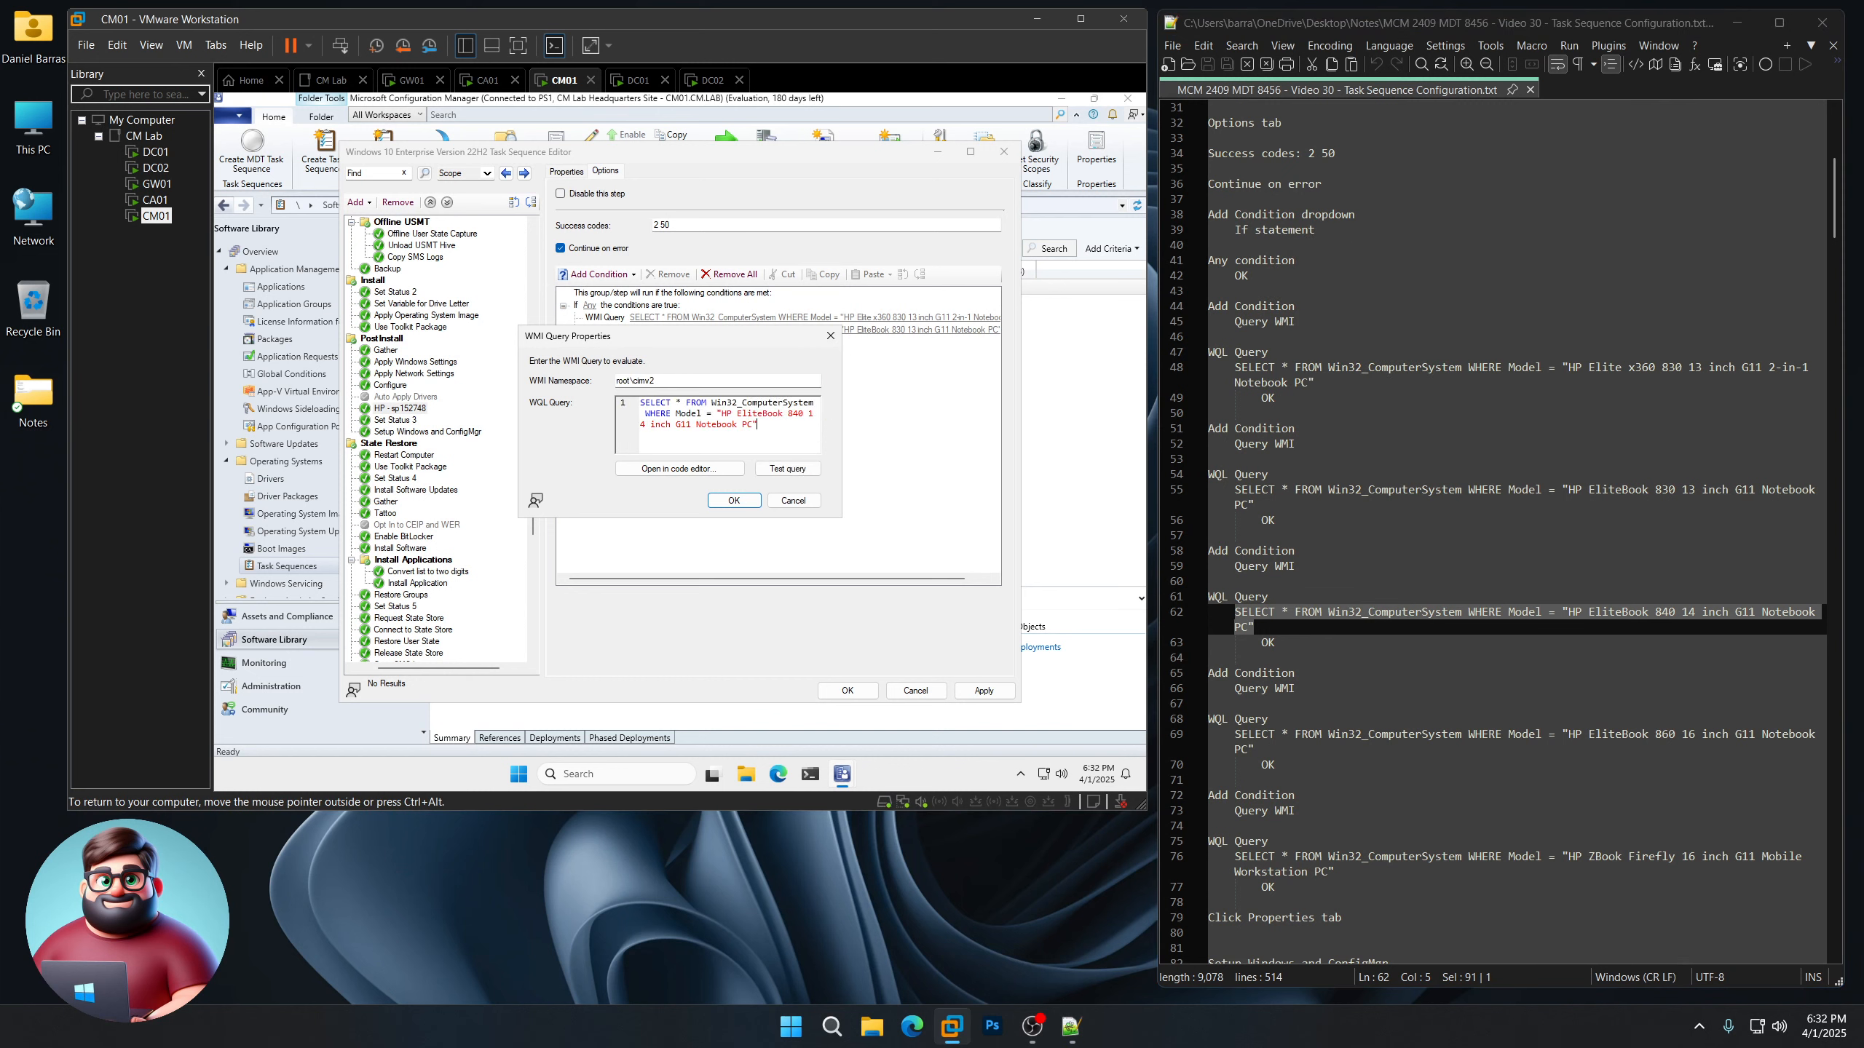
{"action": "left_click", "coordinate": [734, 500]}
Add a WMI query condition from the notes: SELECT * FROM Win32_ComputerSystem WHERE Model = "HP EliteBook 860 16 inch G11 Notebook PC"
{"action": "scroll", "coordinate": [1328, 640], "scroll_direction": "down", "scroll_amount": 7}
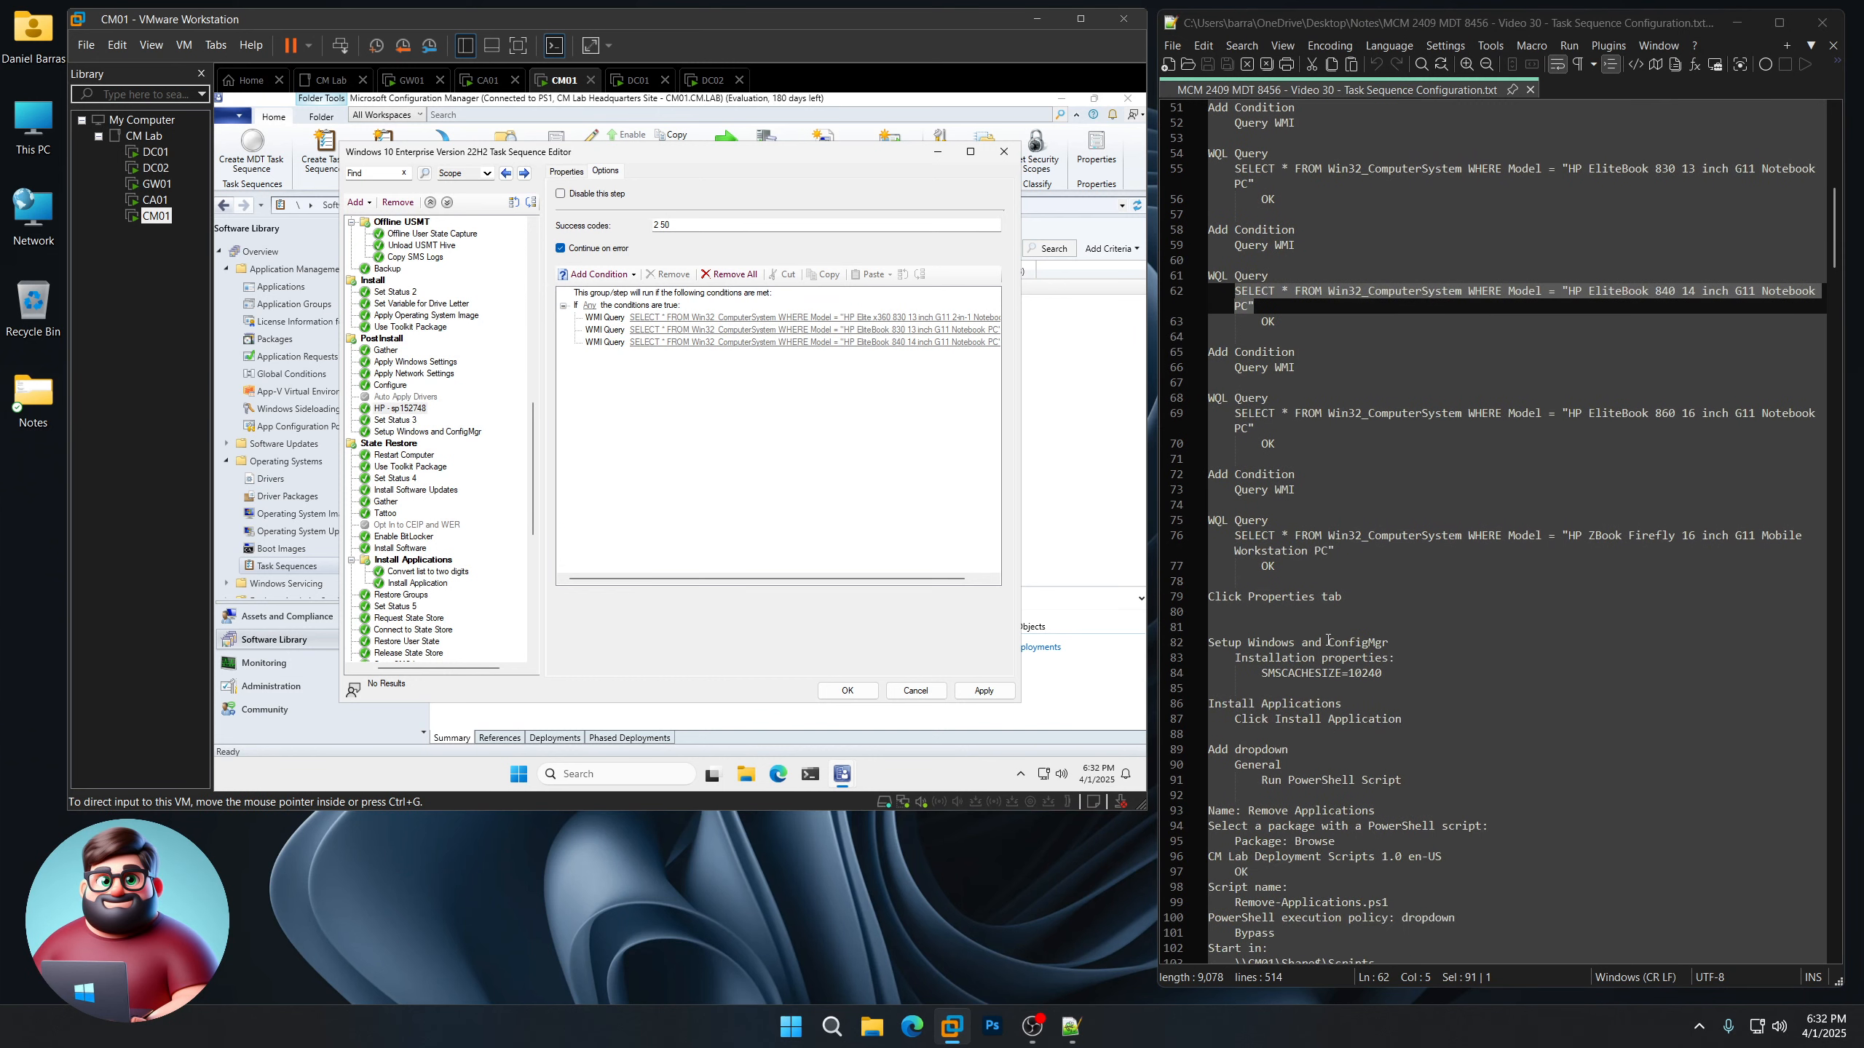
{"action": "left_click", "coordinate": [613, 274]}
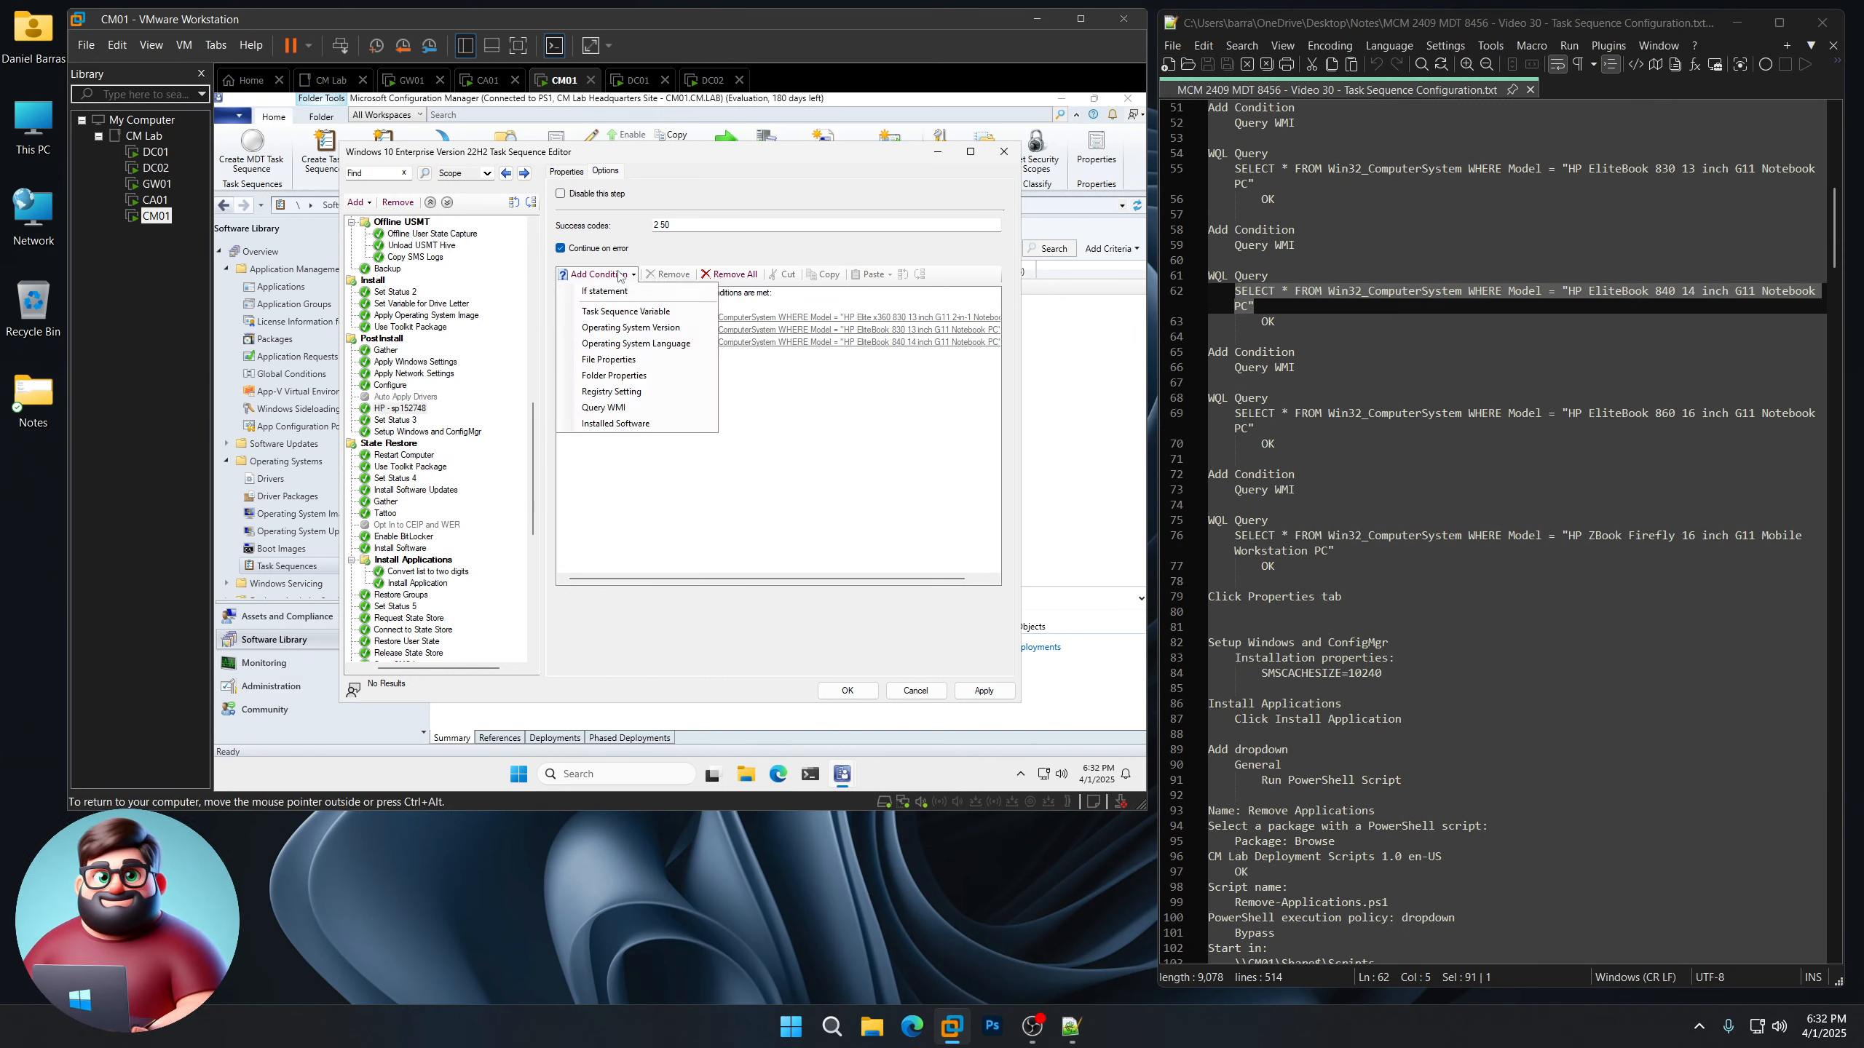
{"action": "left_click", "coordinate": [603, 408]}
{"action": "left_click_drag", "start_coordinate": [1256, 428], "coordinate": [1237, 416]}
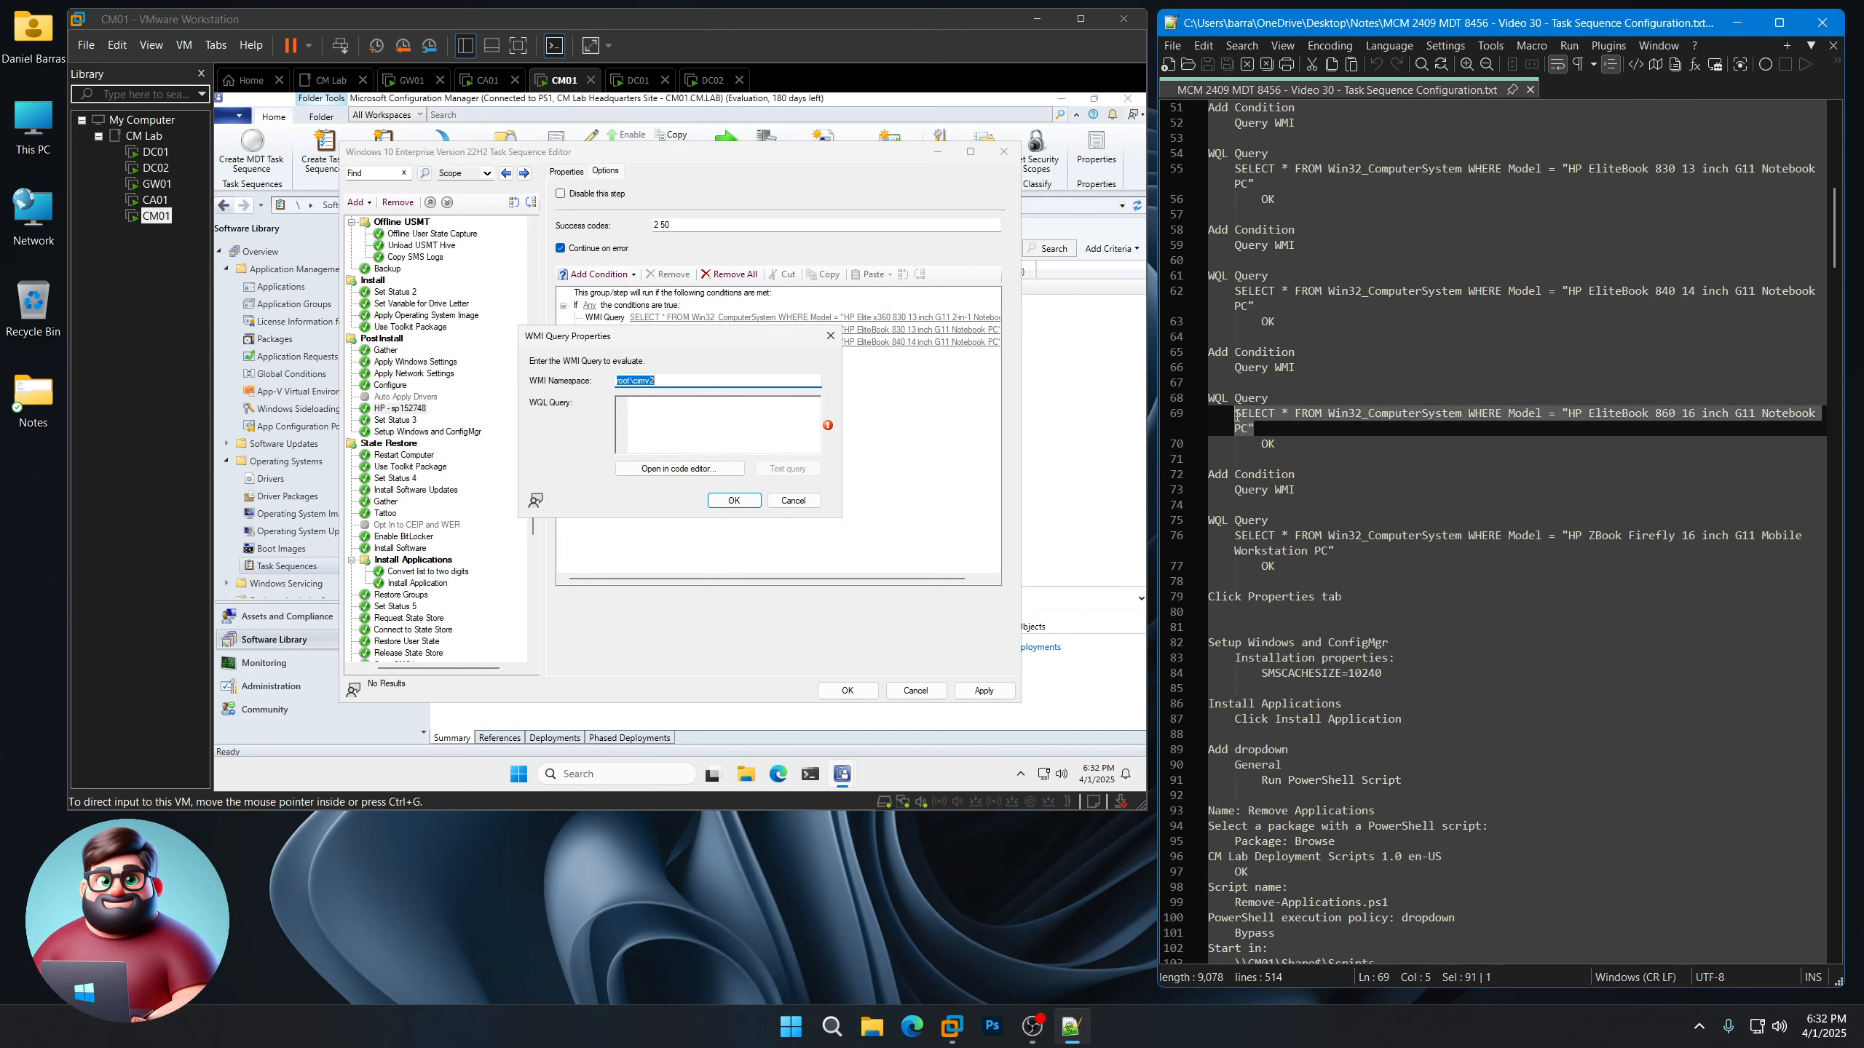
{"action": "right_click", "coordinate": [1261, 410]}
{"action": "left_click", "coordinate": [1307, 442]}
{"action": "left_click", "coordinate": [697, 422]}
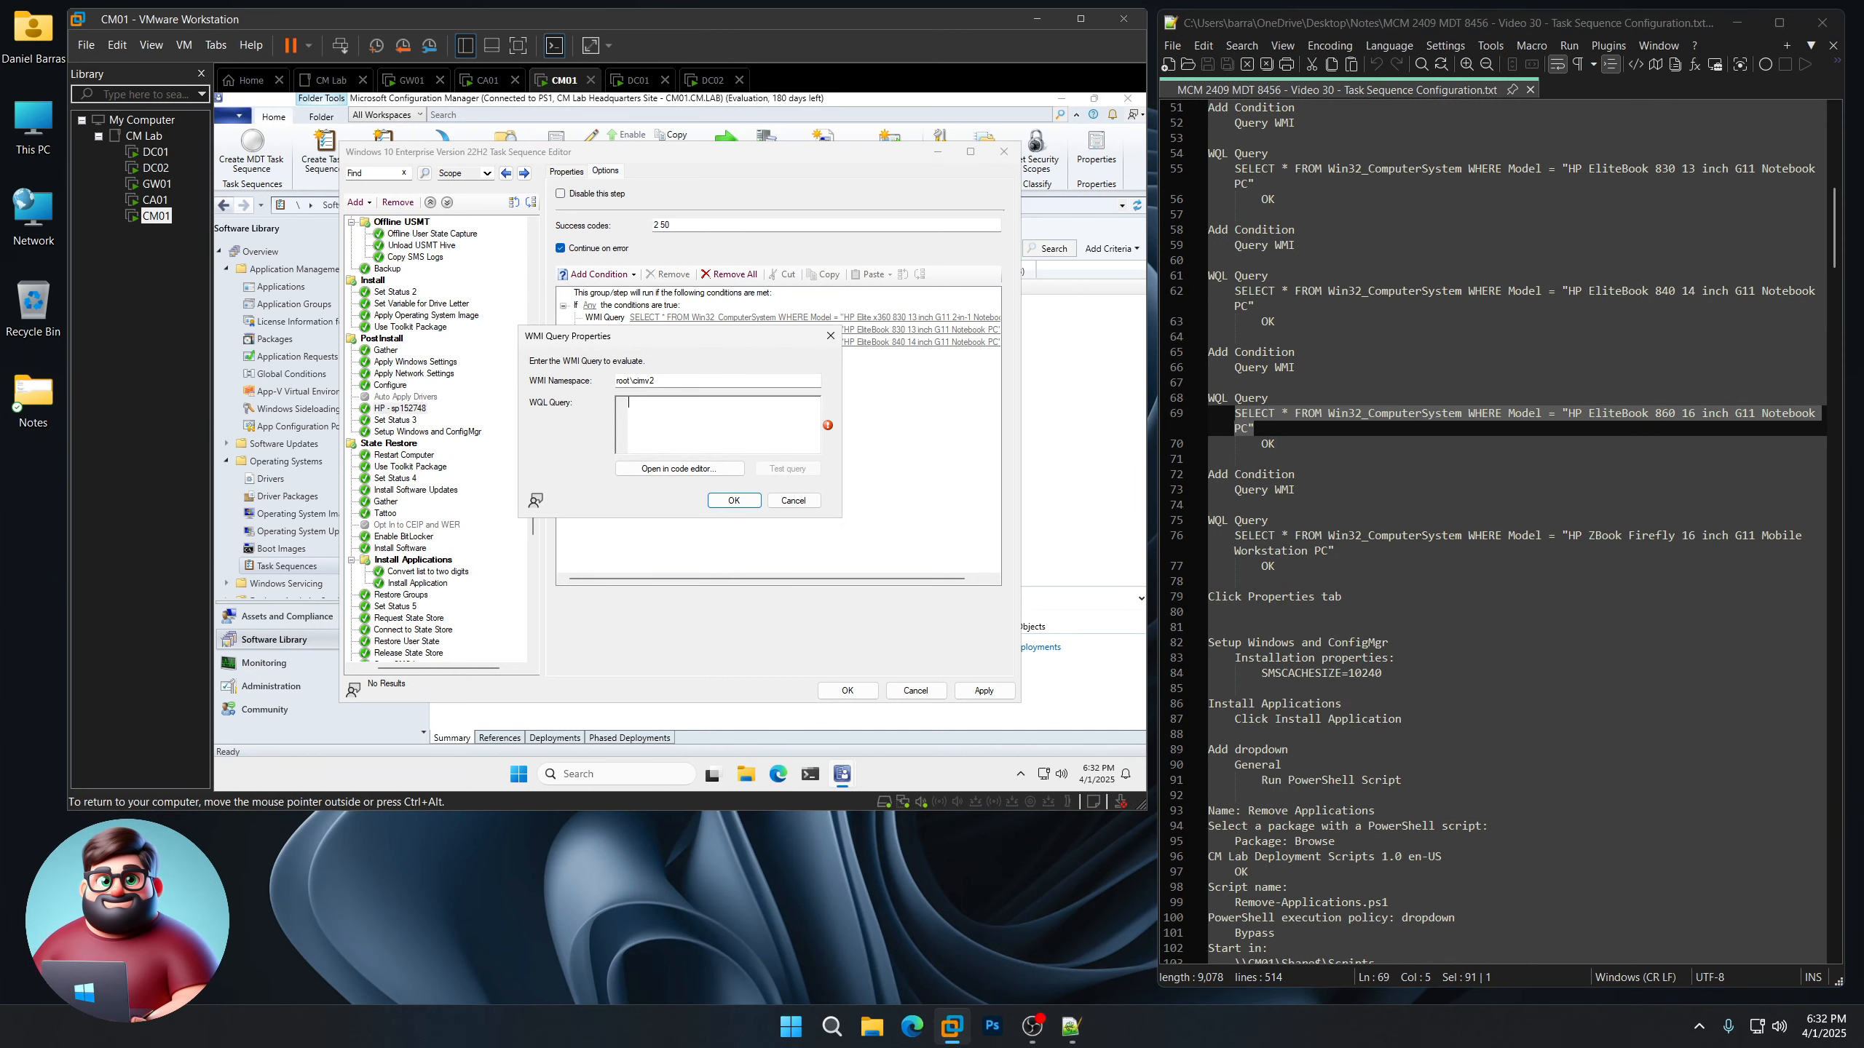
{"action": "key", "text": "ctrl+v"}
{"action": "left_click", "coordinate": [734, 500]}
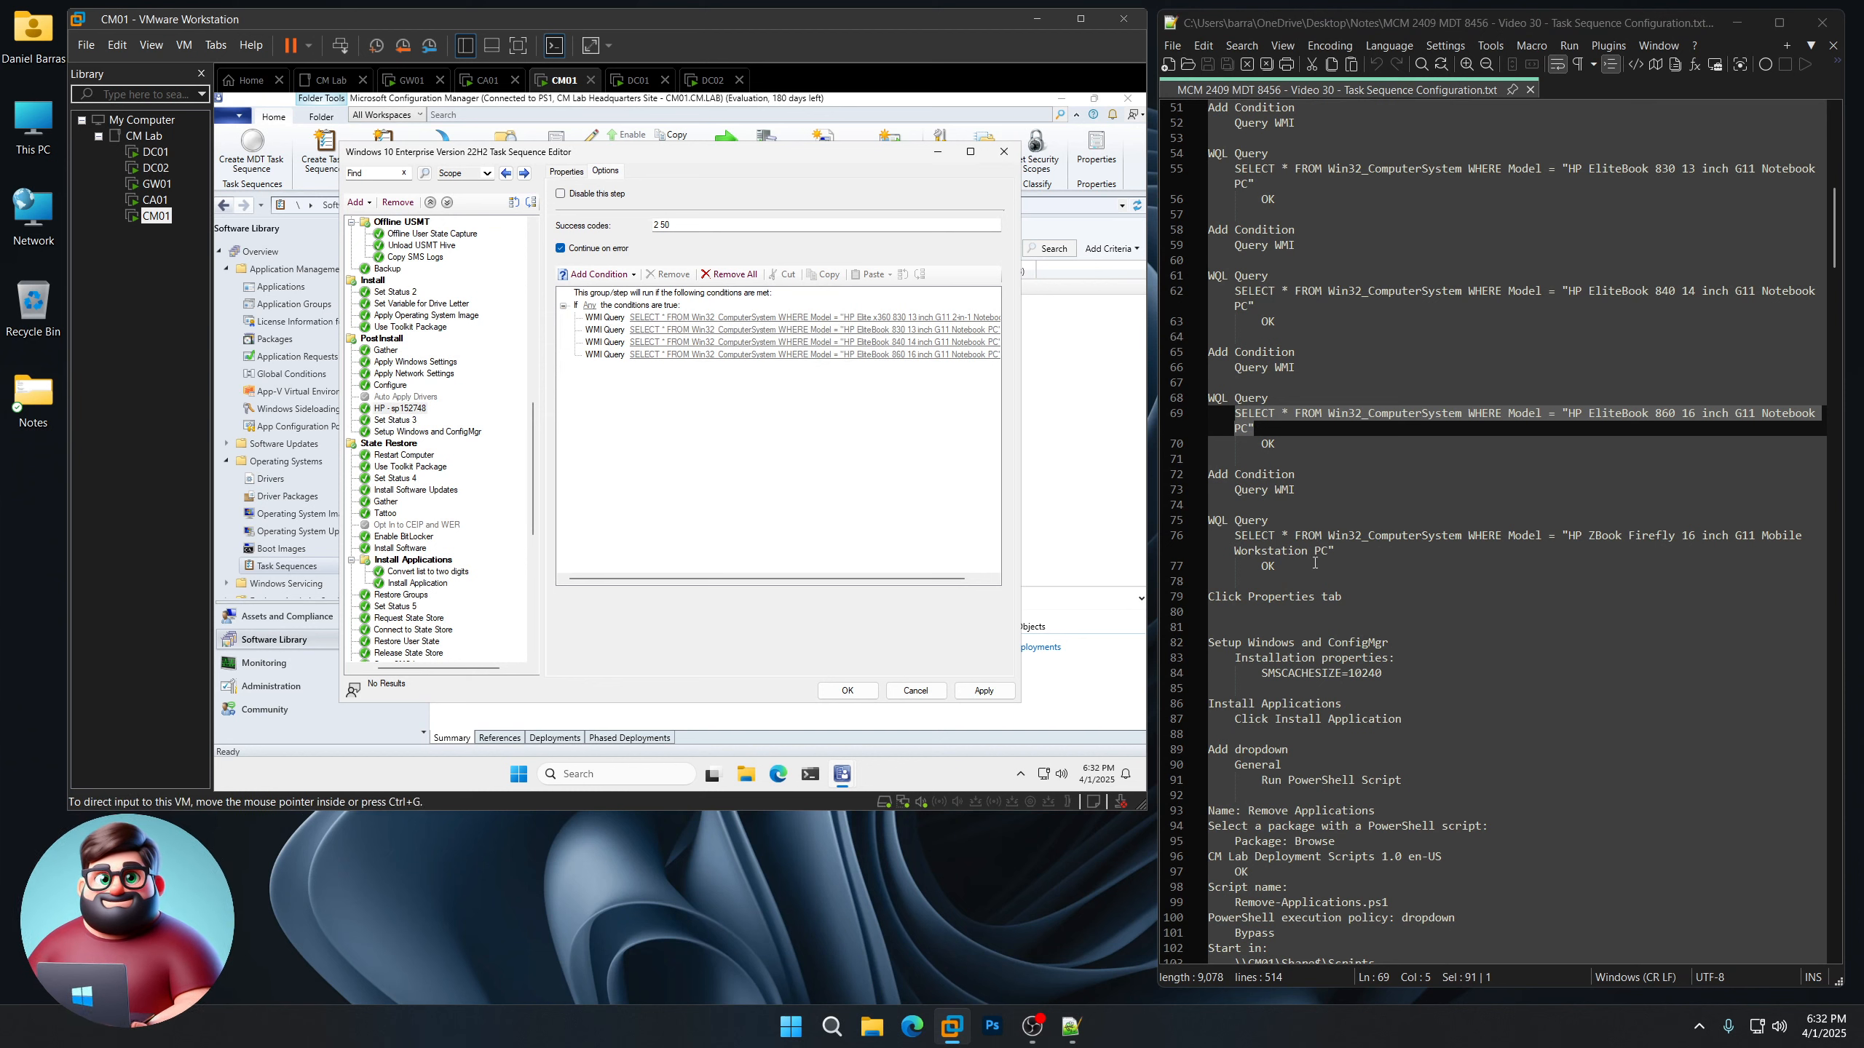
Add a WMI query condition from the notes: SELECT * FROM Win32_ComputerSystem WHERE Model = "HP ZBook Firefly 16 inch G11 Mobile Workstation PC"
{"action": "left_click_drag", "start_coordinate": [1337, 550], "coordinate": [1235, 536]}
{"action": "right_click", "coordinate": [1256, 542]}
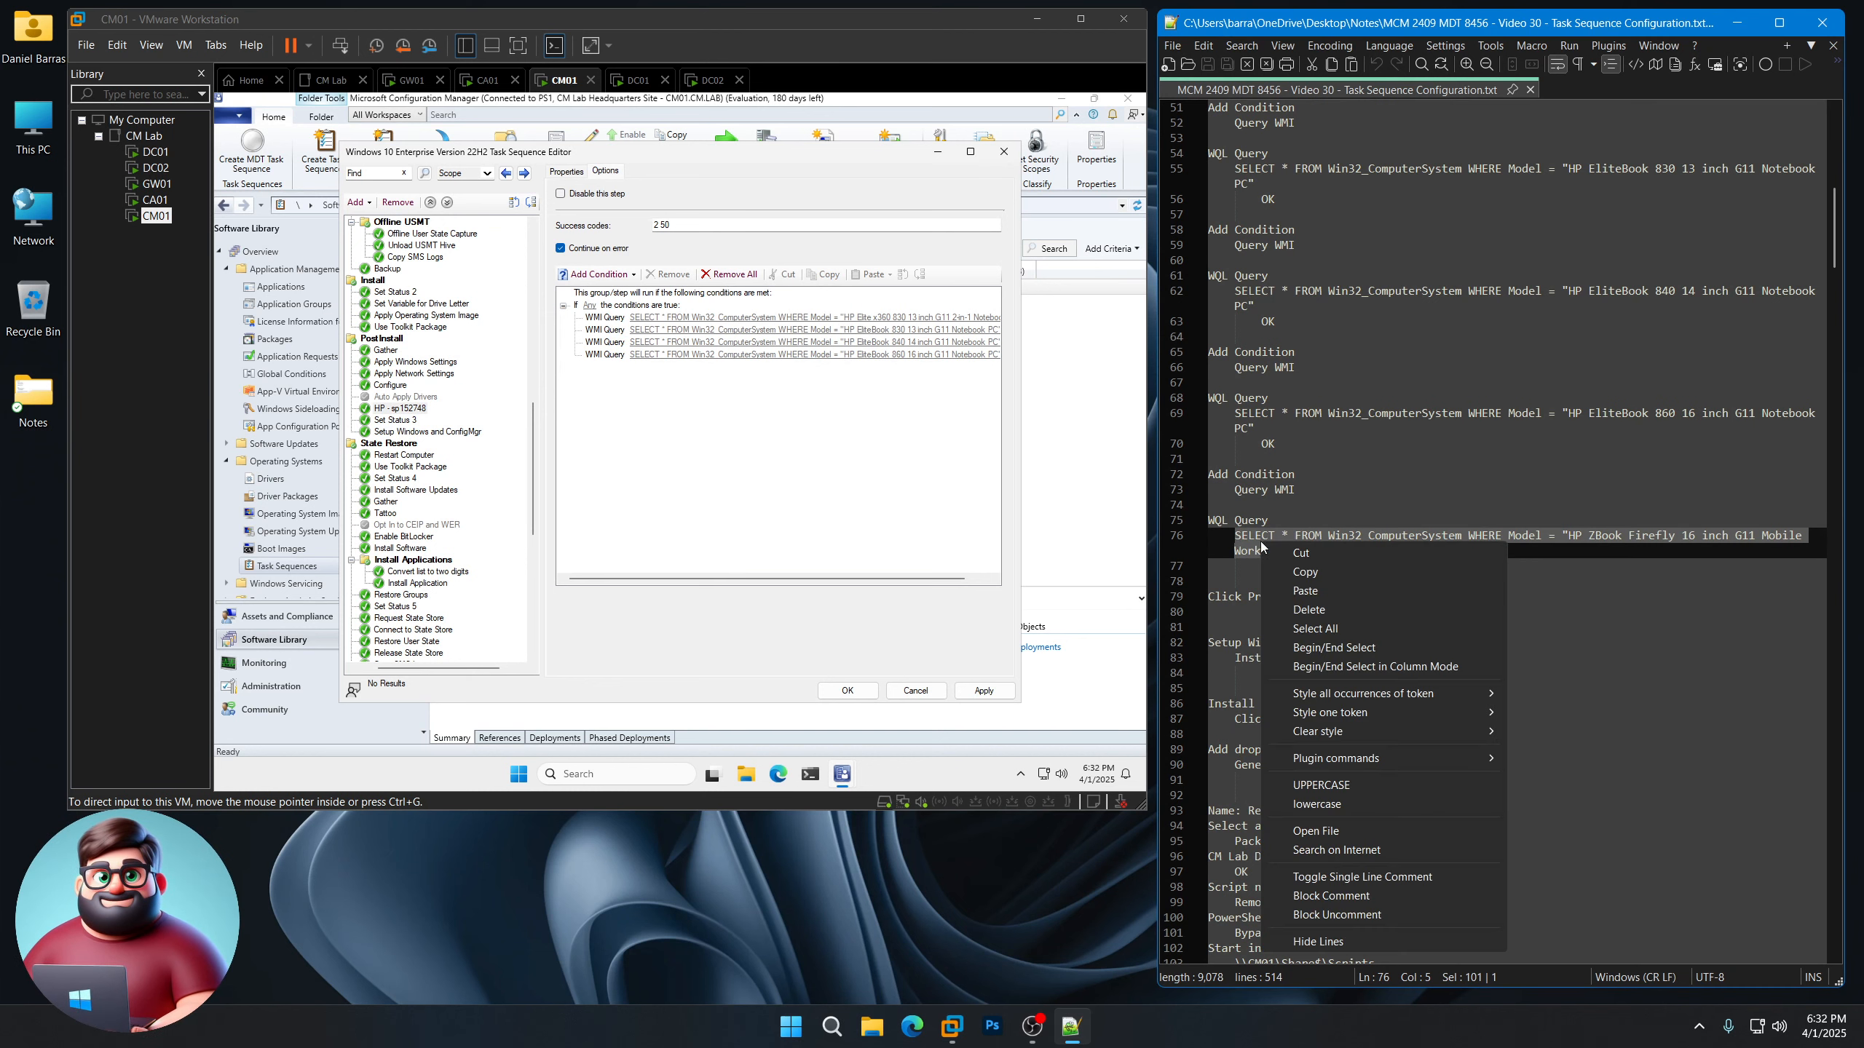
{"action": "left_click", "coordinate": [1304, 572]}
{"action": "left_click", "coordinate": [597, 275]}
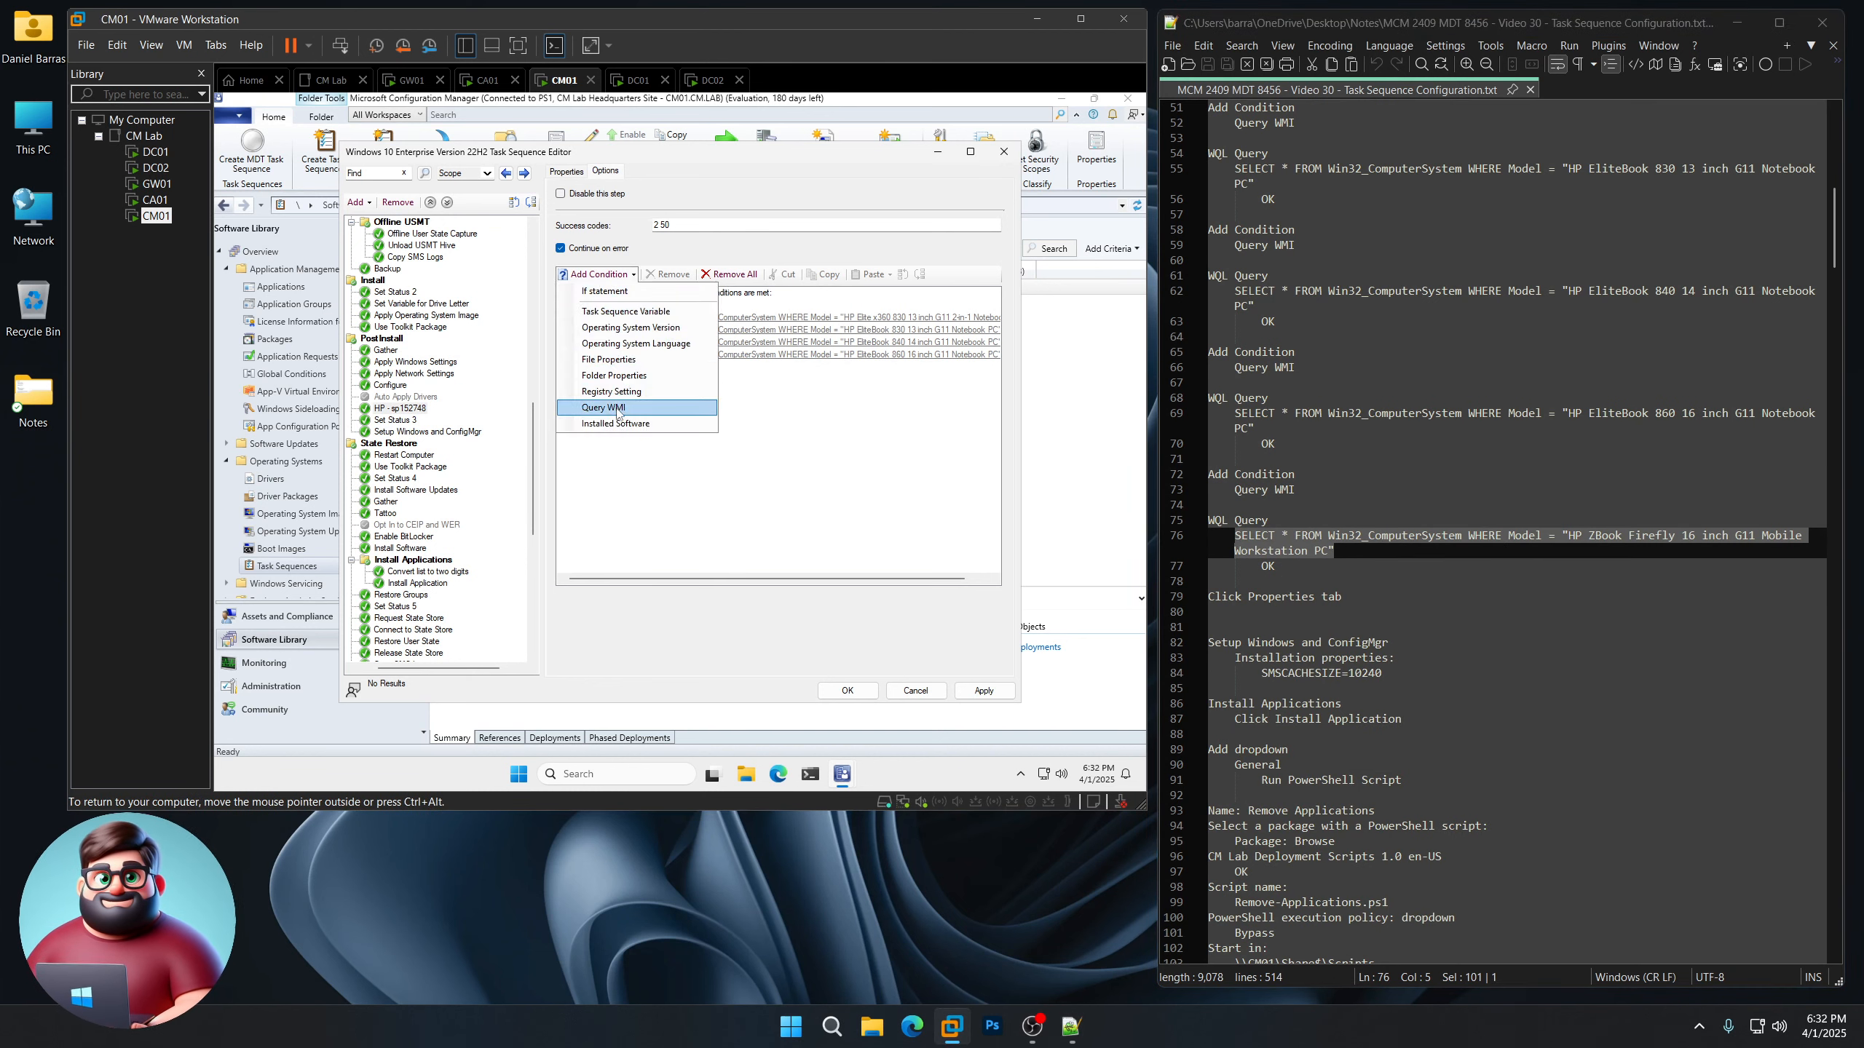
{"action": "left_click", "coordinate": [619, 409]}
{"action": "key", "text": "ctrl+v"}
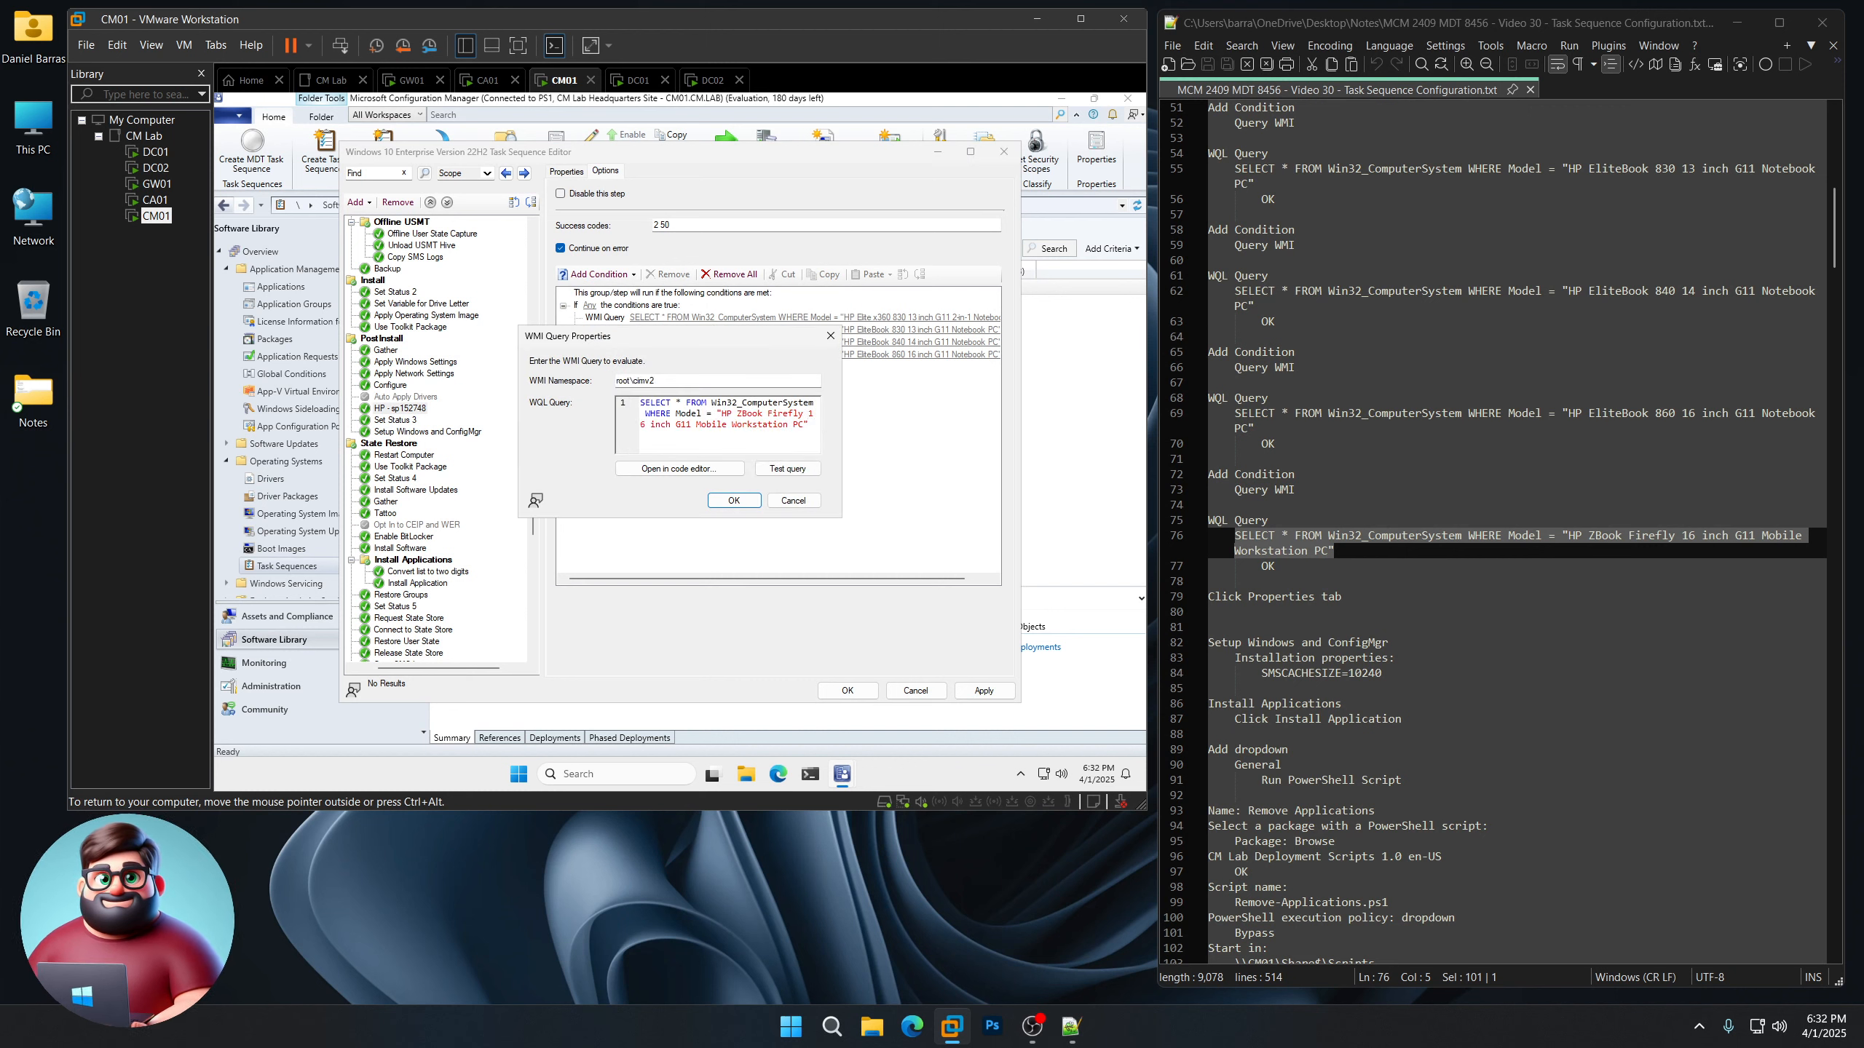
{"action": "left_click", "coordinate": [734, 501]}
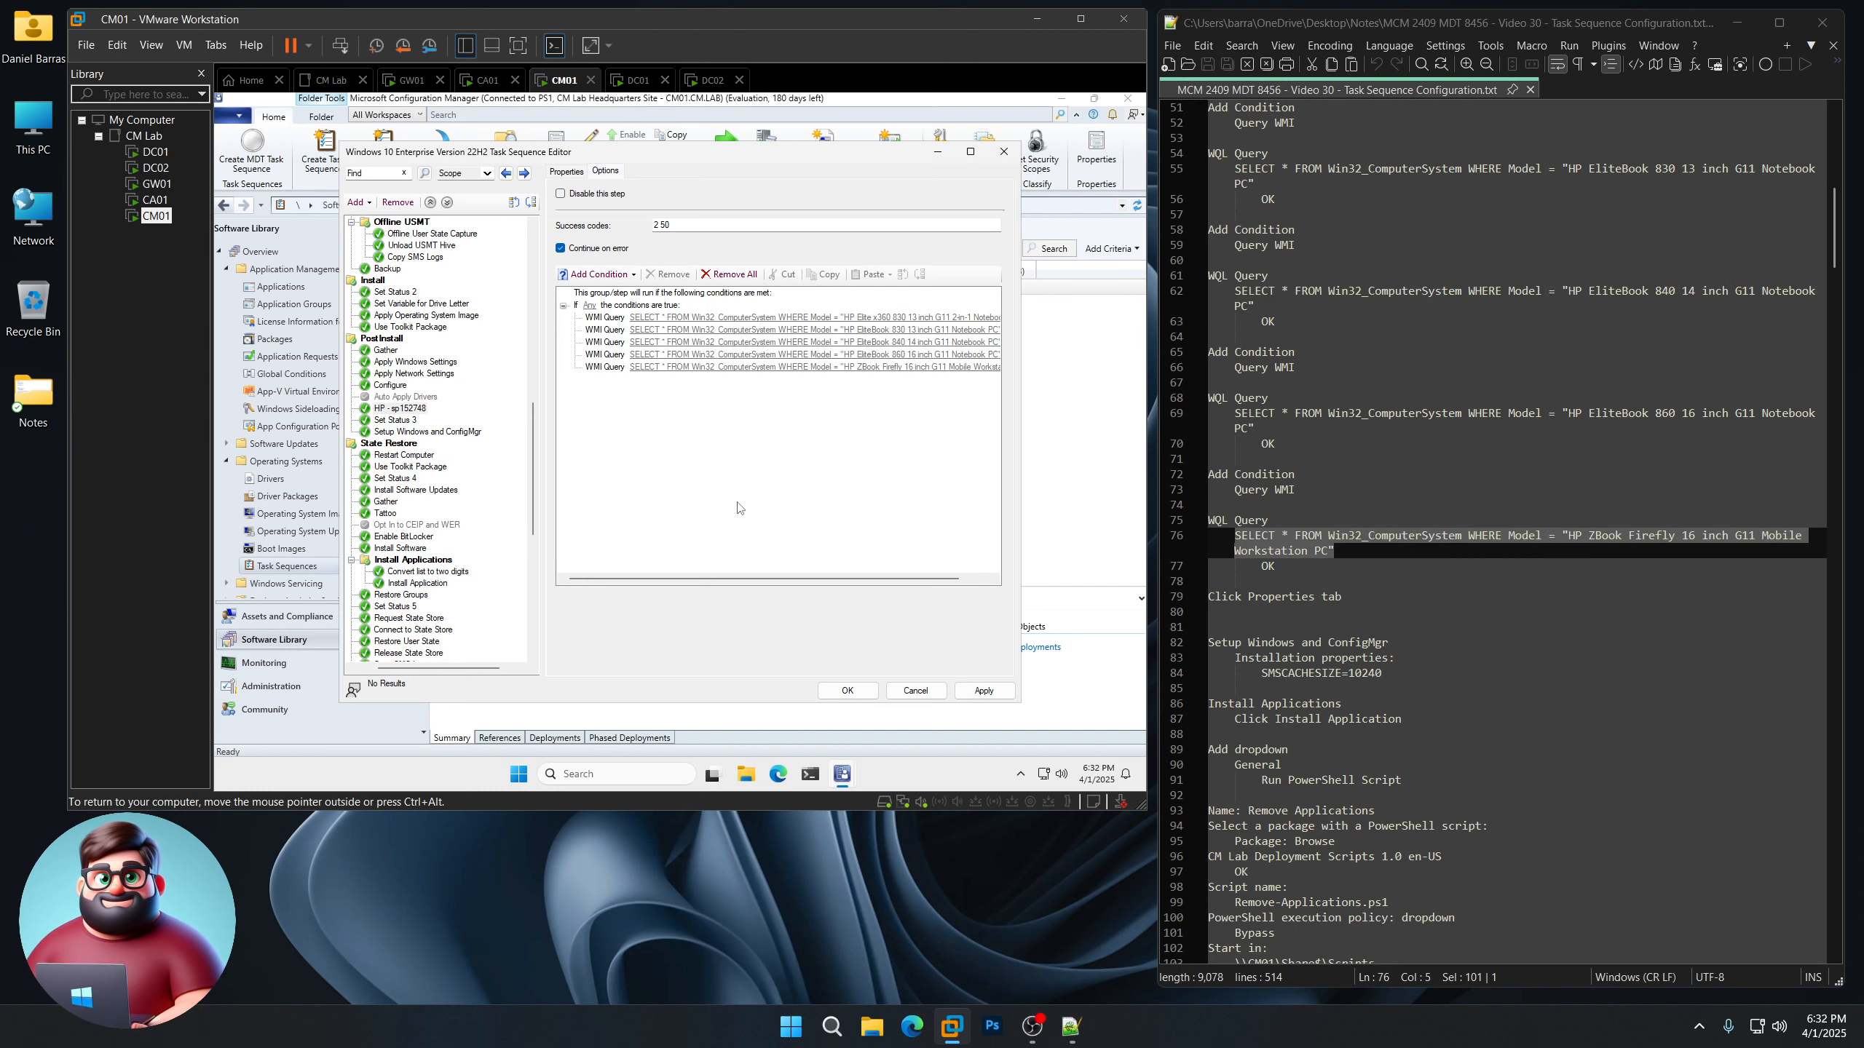
{"action": "left_click", "coordinate": [567, 171]}
Set the installation properties of the Setup Windows and ConfigMgr step to SMSCACHESIZE=10240, copied from the notes
{"action": "scroll", "coordinate": [1309, 557], "scroll_direction": "down", "scroll_amount": 5}
{"action": "scroll", "coordinate": [1310, 557], "scroll_direction": "down", "scroll_amount": 1}
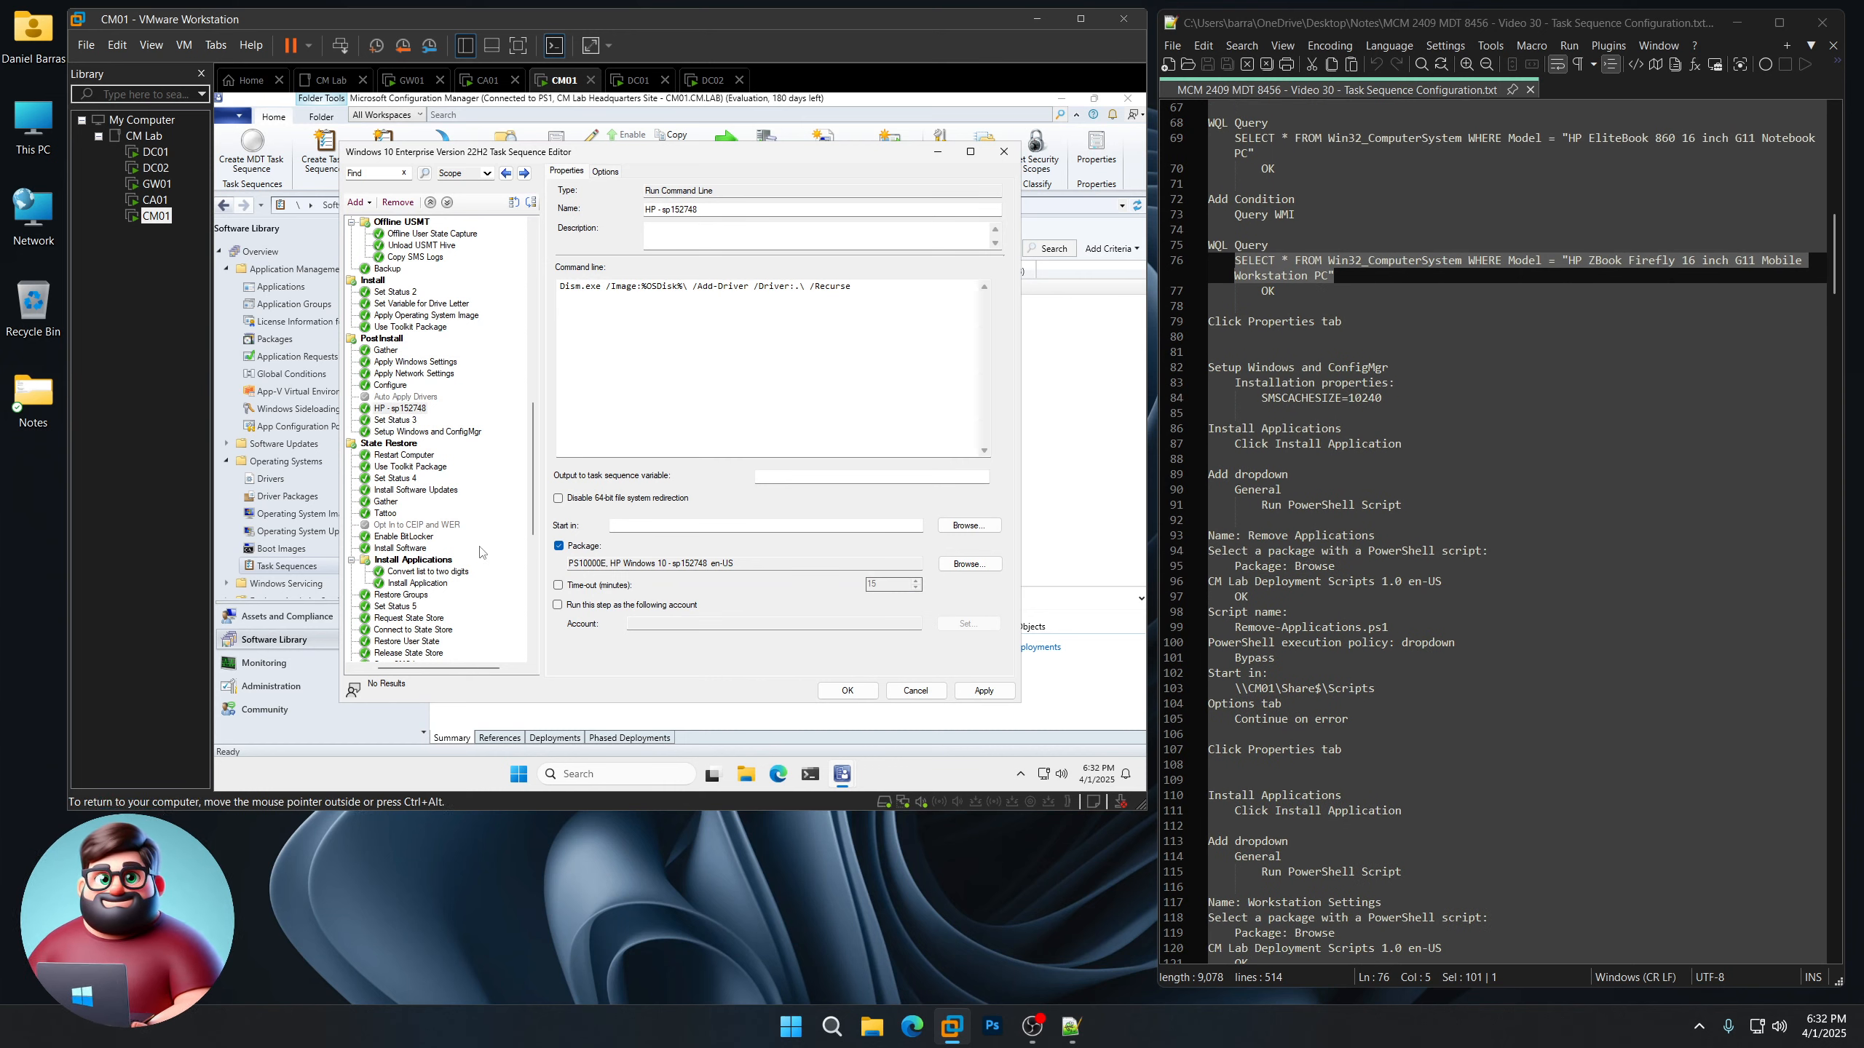
{"action": "left_click", "coordinate": [429, 433]}
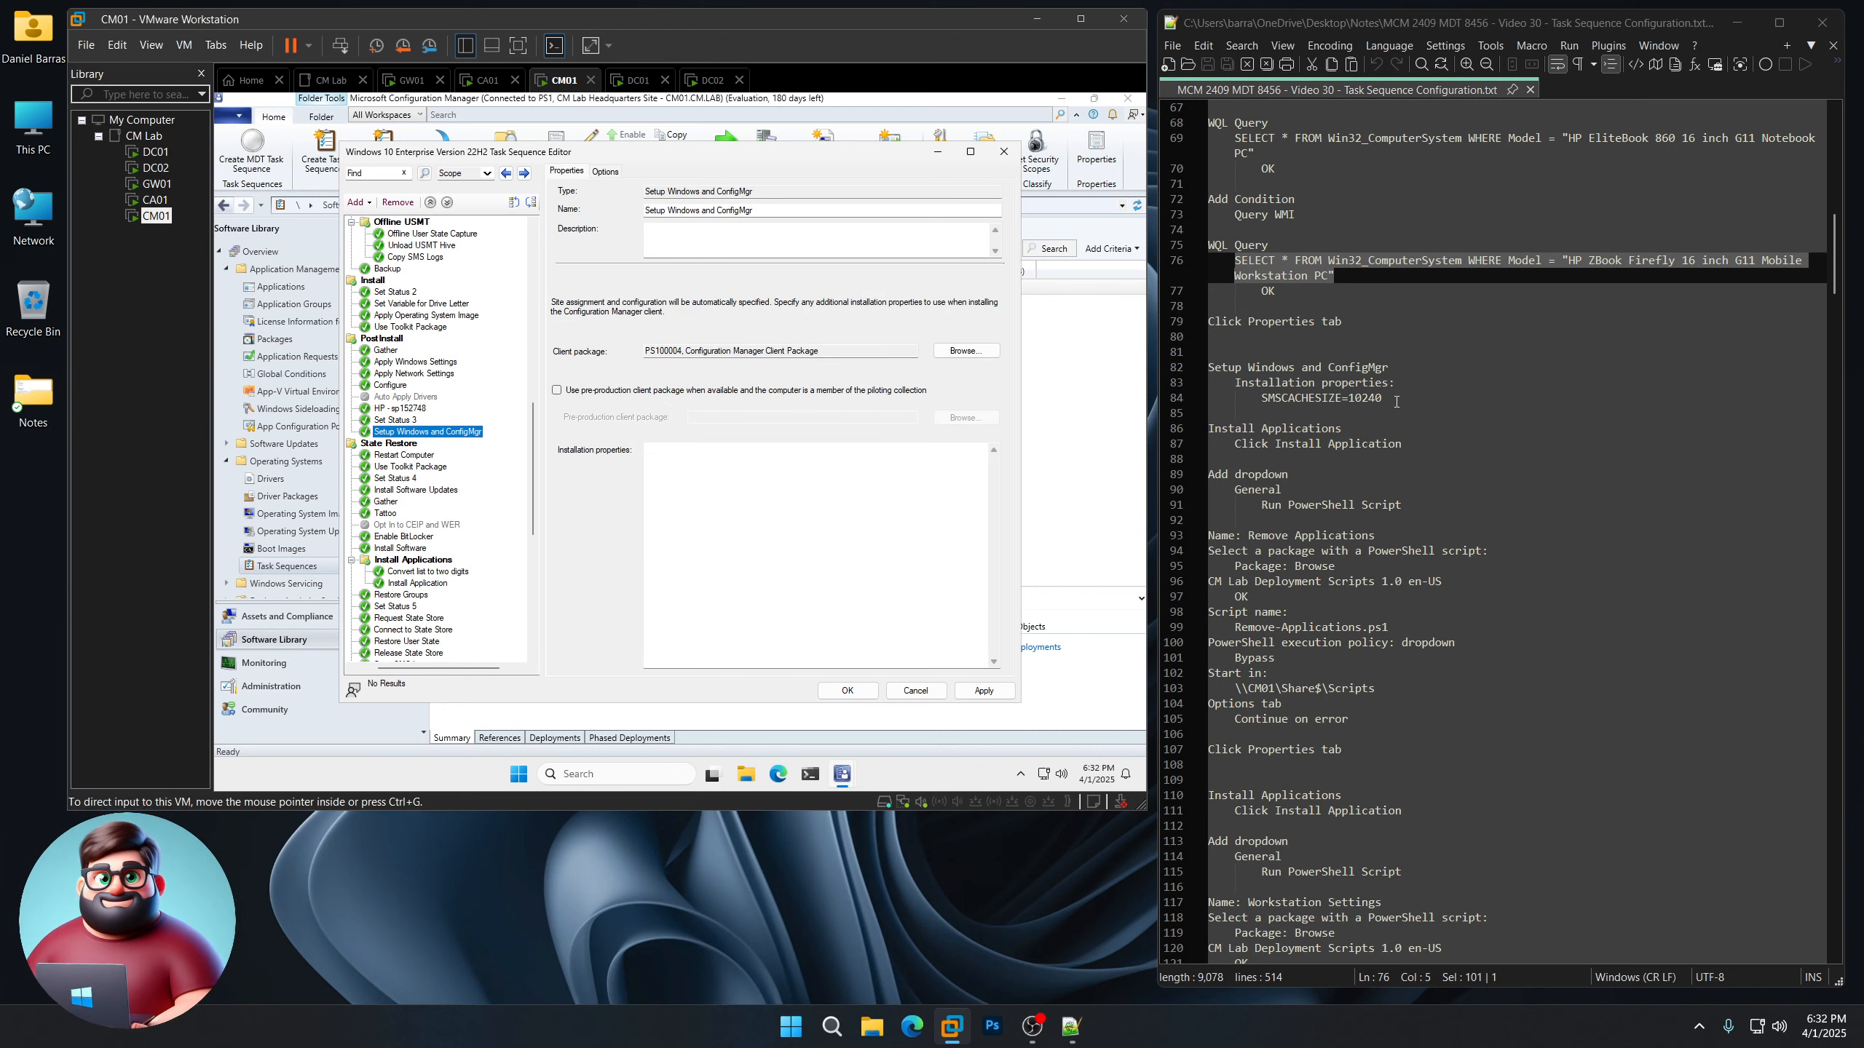
{"action": "left_click_drag", "start_coordinate": [1383, 399], "coordinate": [1259, 398]}
{"action": "right_click", "coordinate": [1293, 397]}
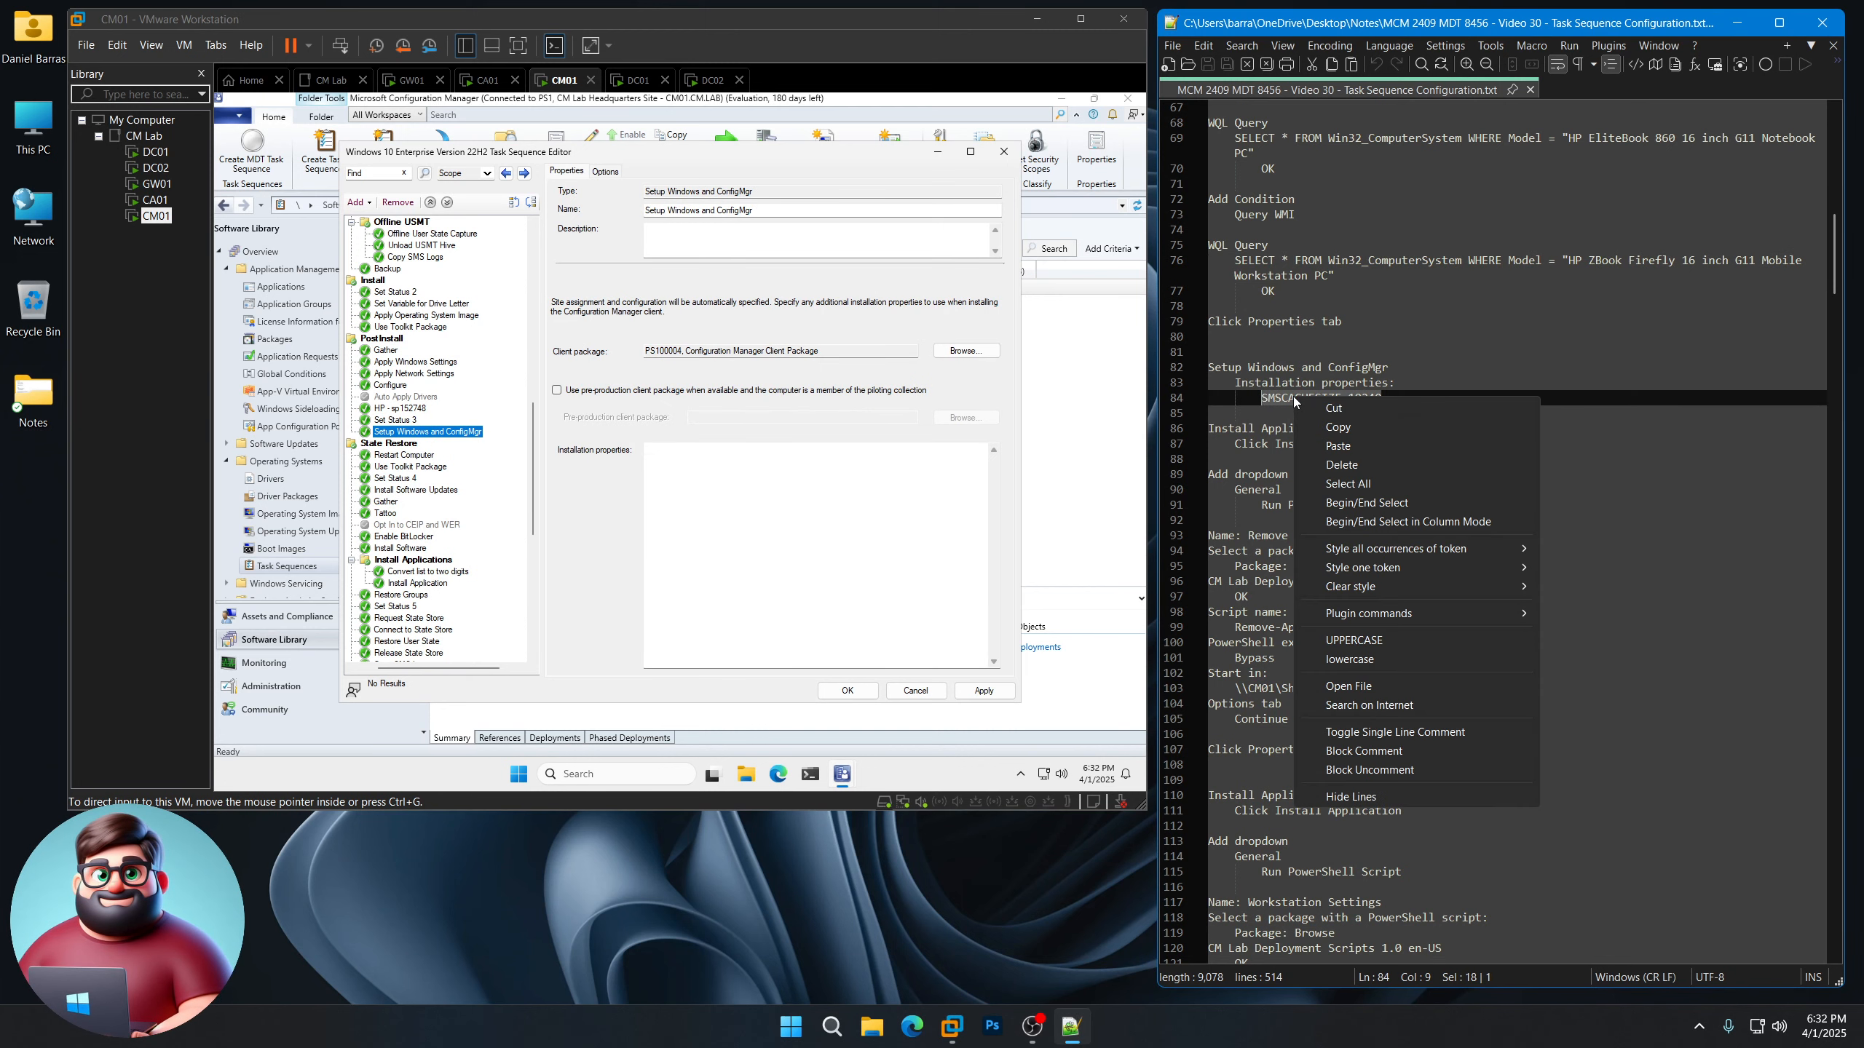
{"action": "left_click", "coordinate": [1342, 430]}
{"action": "left_click", "coordinate": [759, 454]}
{"action": "key", "text": "ctrl+v"}
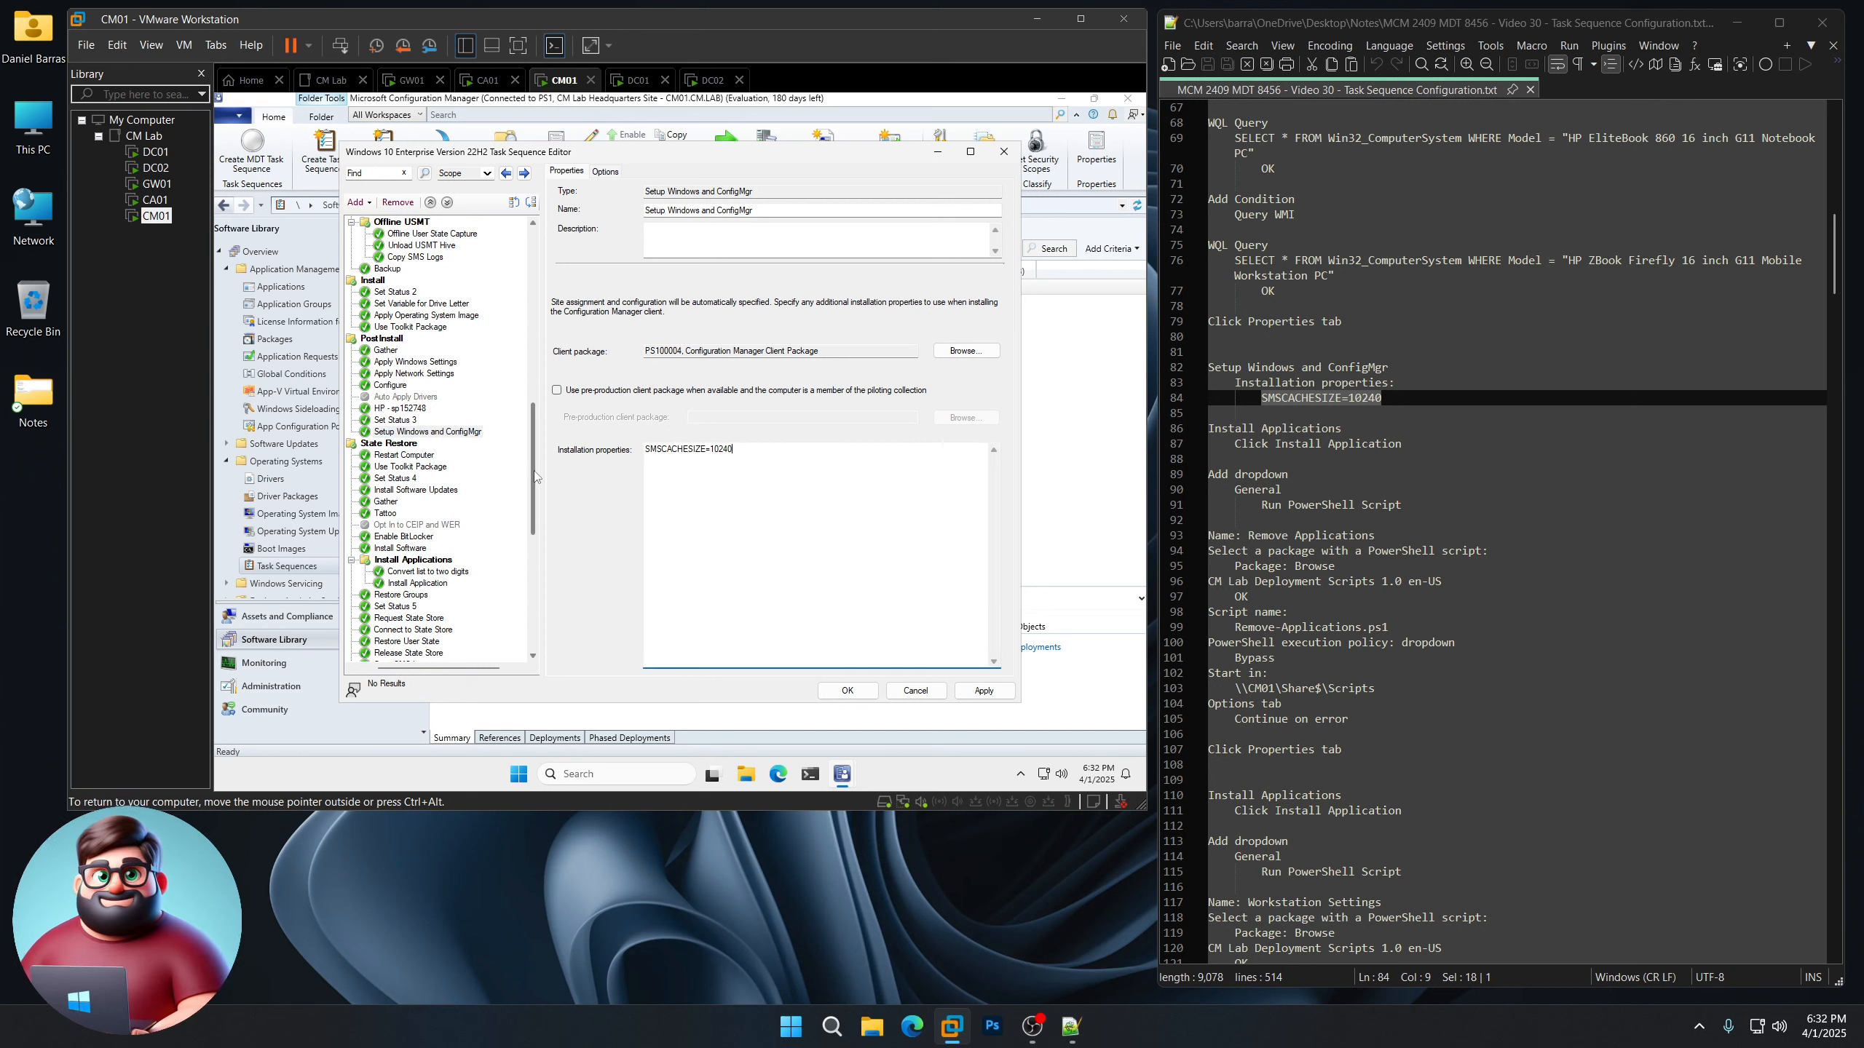
Add a Run PowerShell Script step after Install Application in the Install Applications group
{"action": "scroll", "coordinate": [533, 477], "scroll_direction": "down", "scroll_amount": 5}
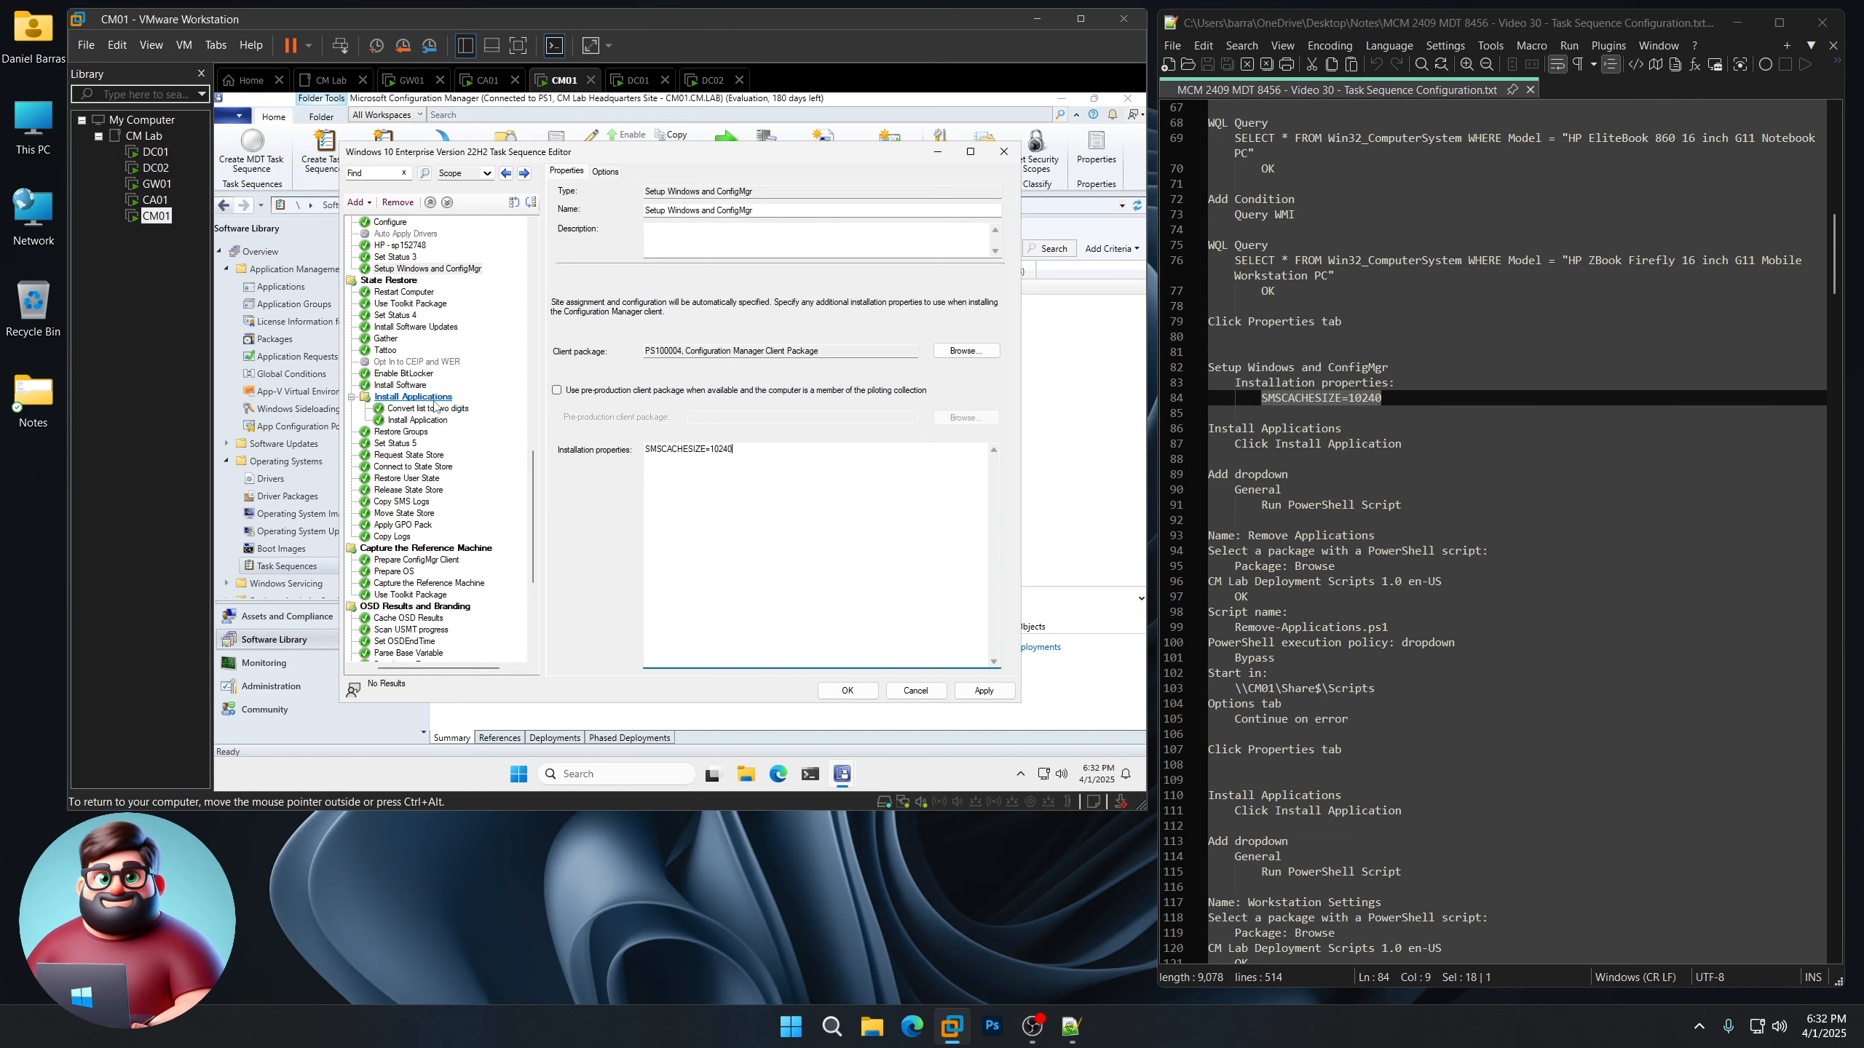
{"action": "left_click", "coordinate": [429, 422]}
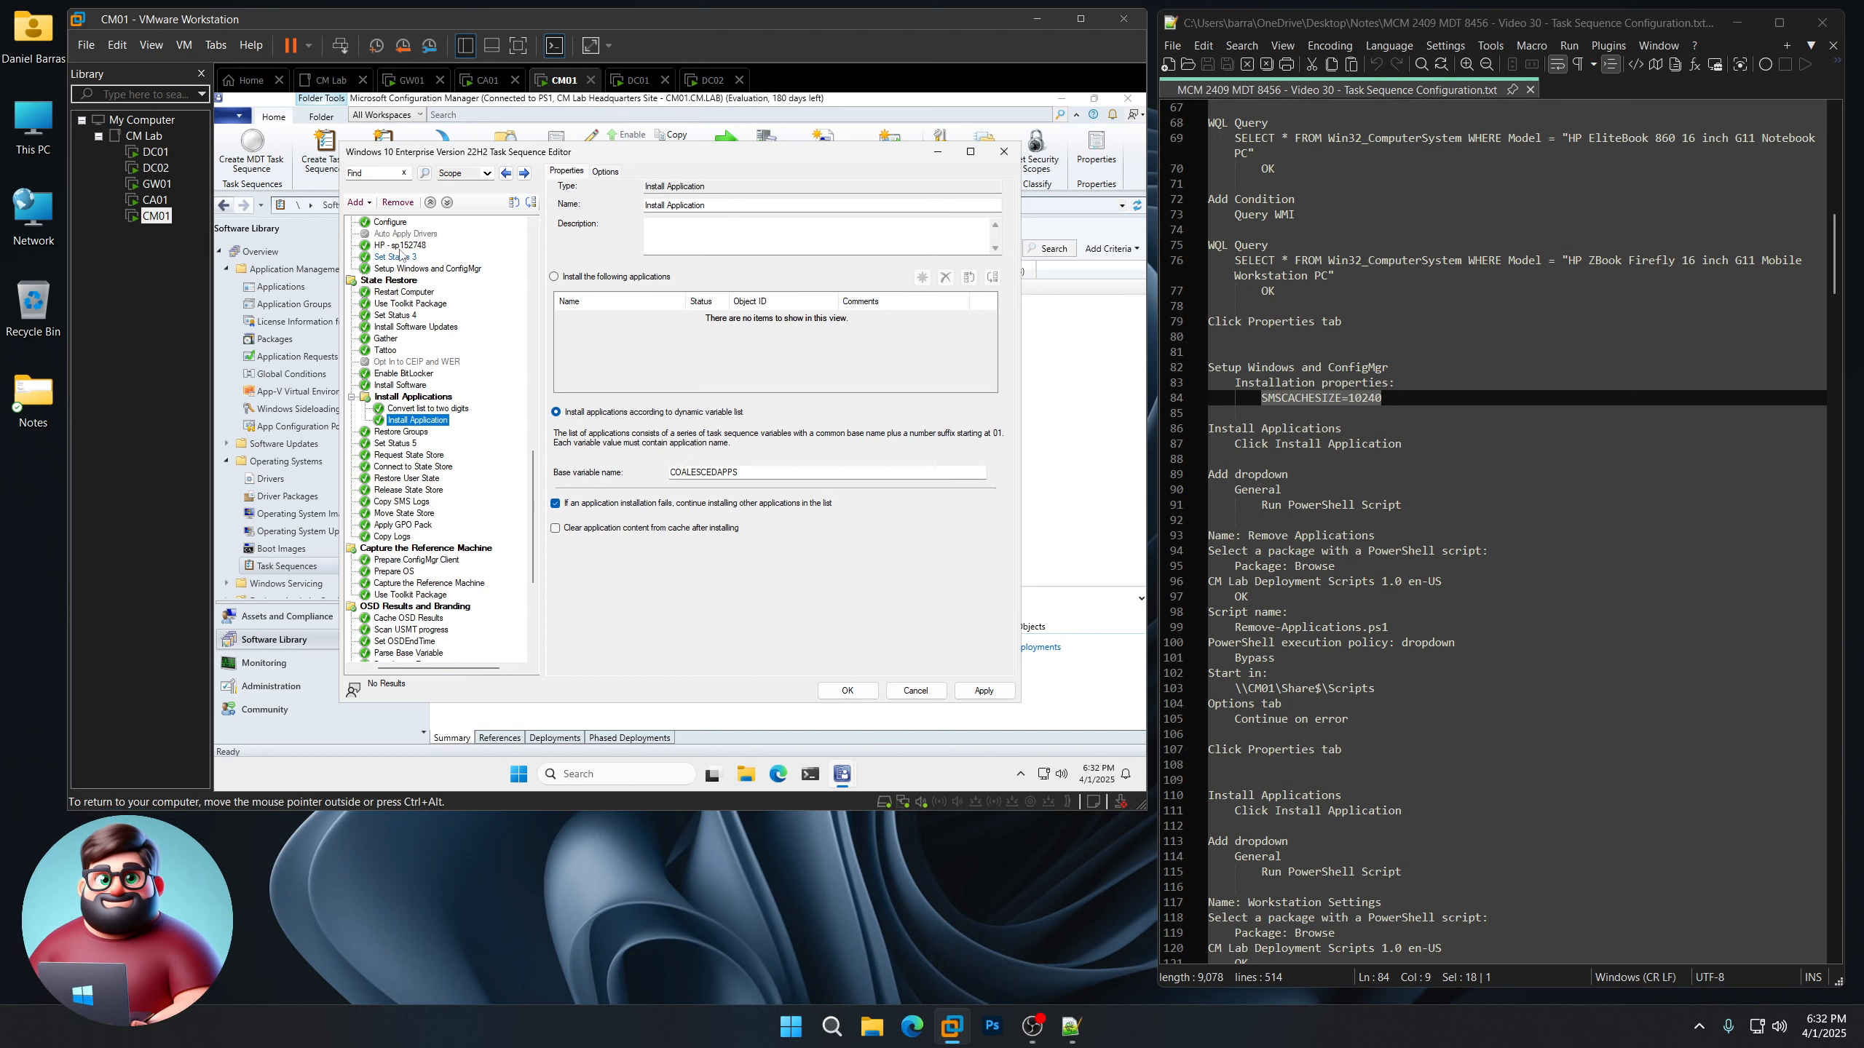
{"action": "left_click", "coordinate": [359, 203]}
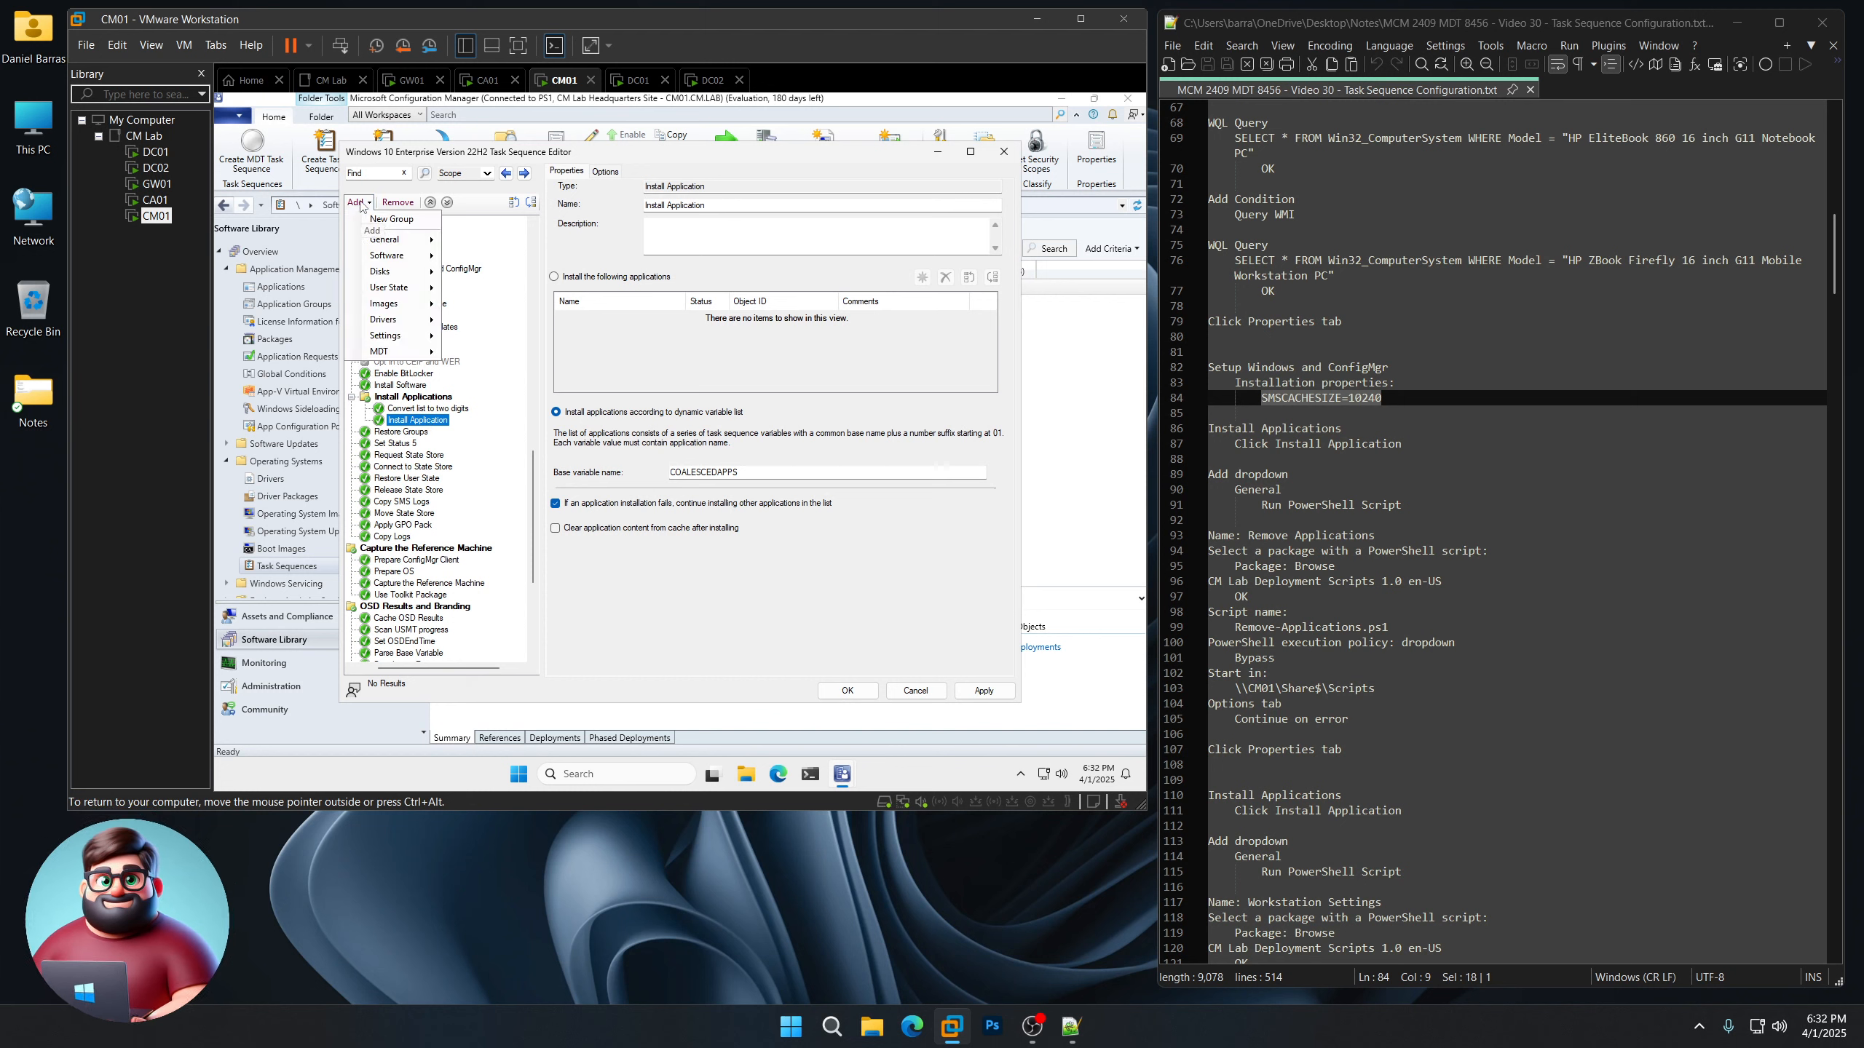
{"action": "mouse_move", "coordinate": [396, 239]}
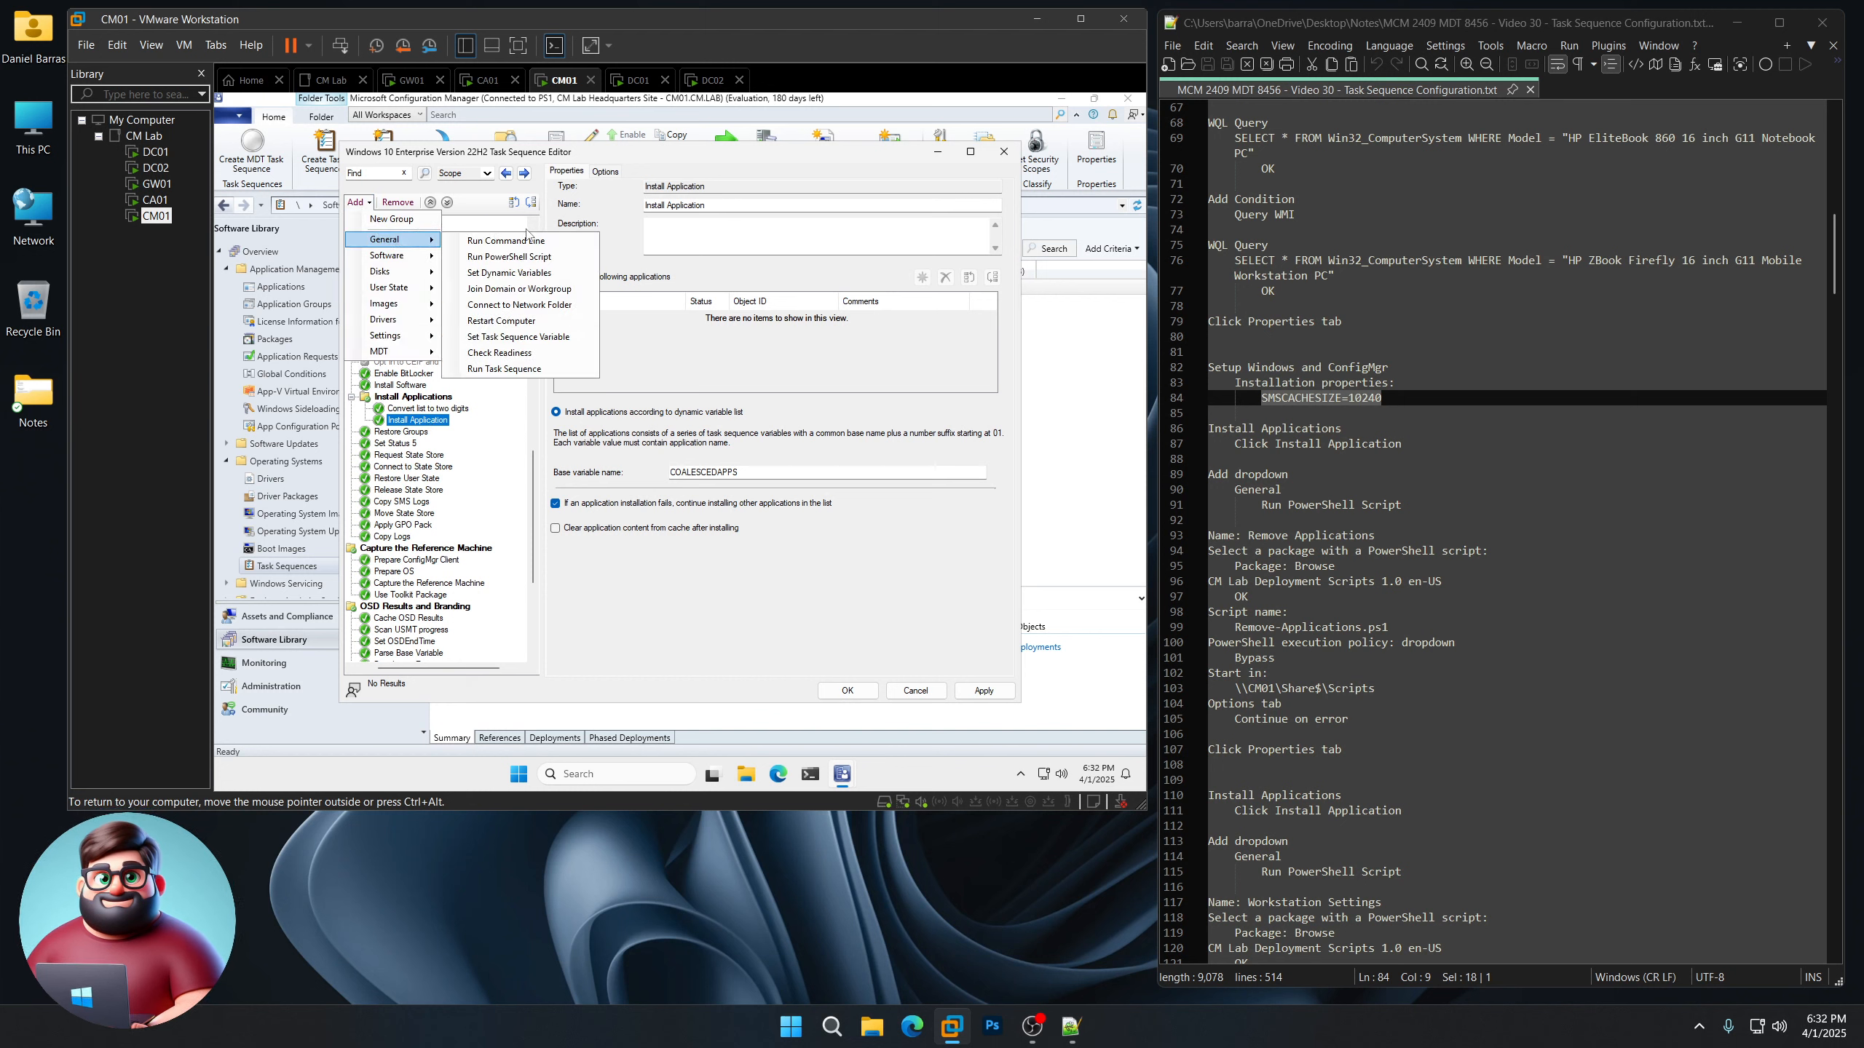
{"action": "left_click", "coordinate": [523, 257]}
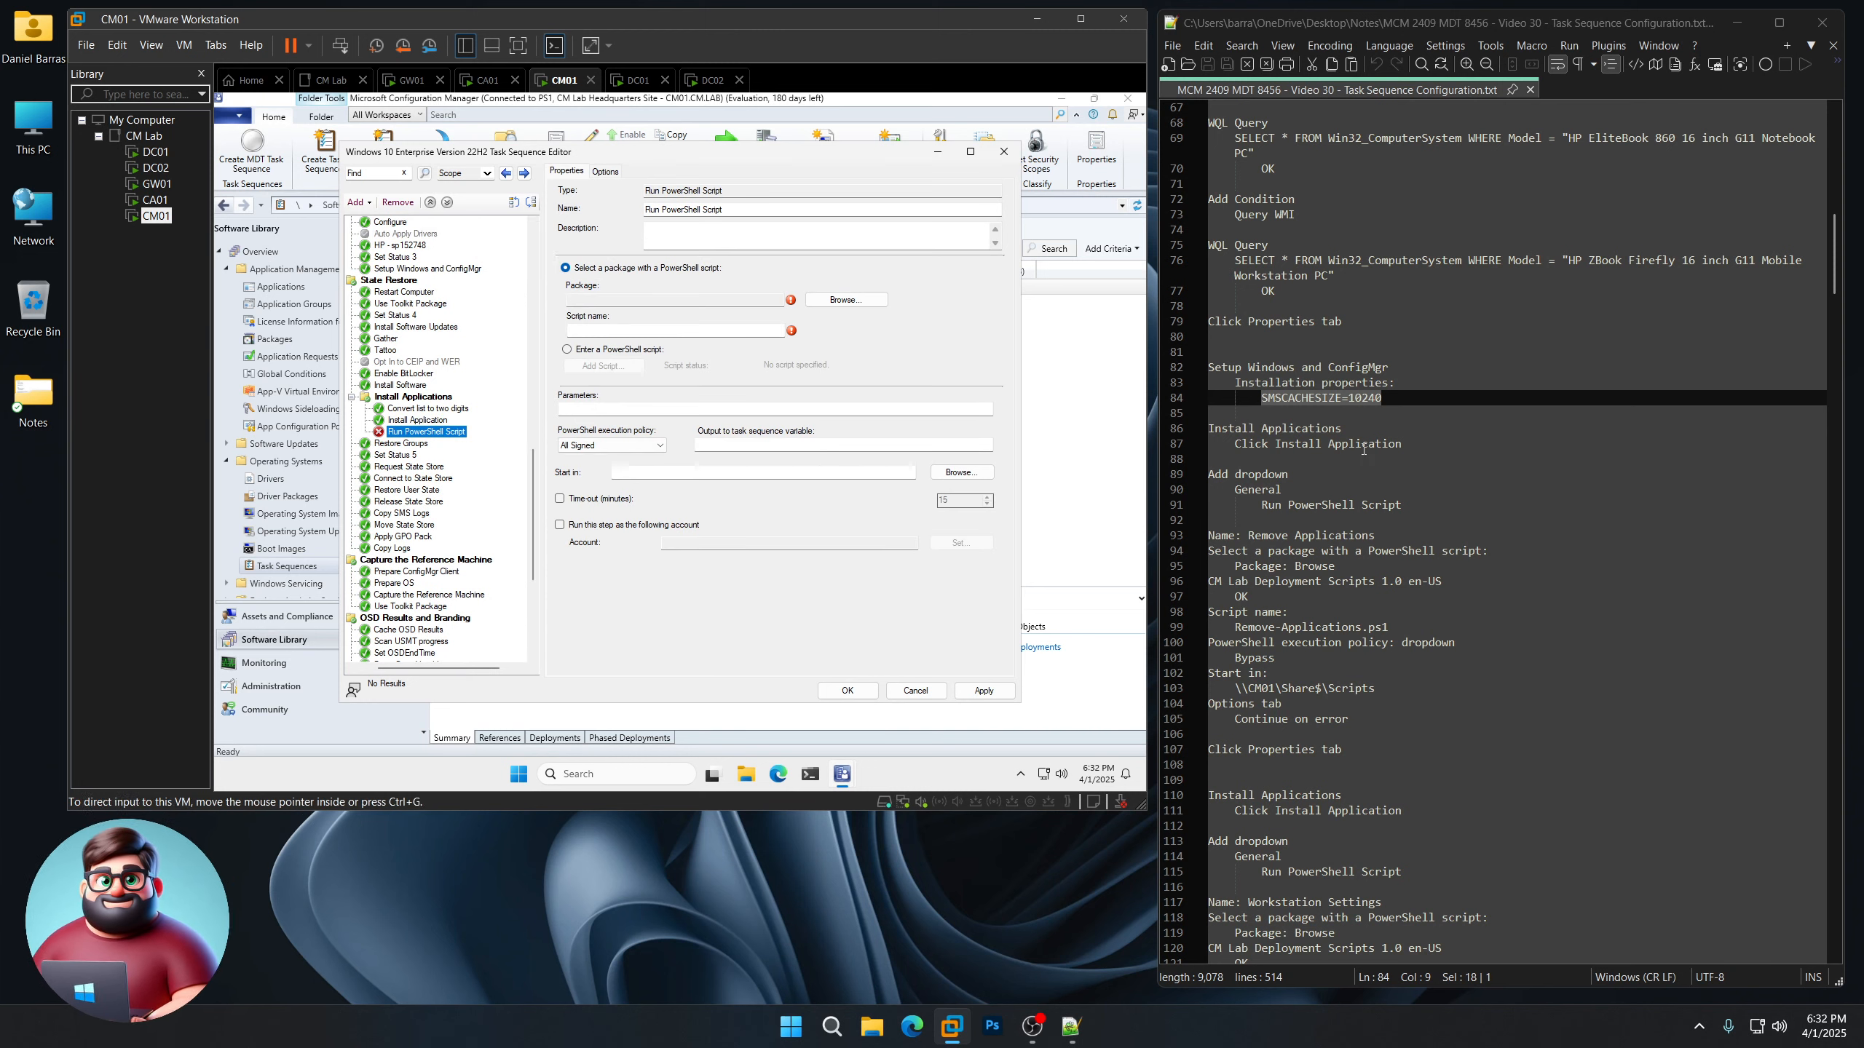
Rename the new Run PowerShell Script step to Remove Applications, using the name from the notes
{"action": "scroll", "coordinate": [1380, 472], "scroll_direction": "down", "scroll_amount": 4}
{"action": "left_click_drag", "start_coordinate": [1386, 314], "coordinate": [1247, 309]}
{"action": "right_click", "coordinate": [1270, 307]}
{"action": "left_click", "coordinate": [1309, 334]}
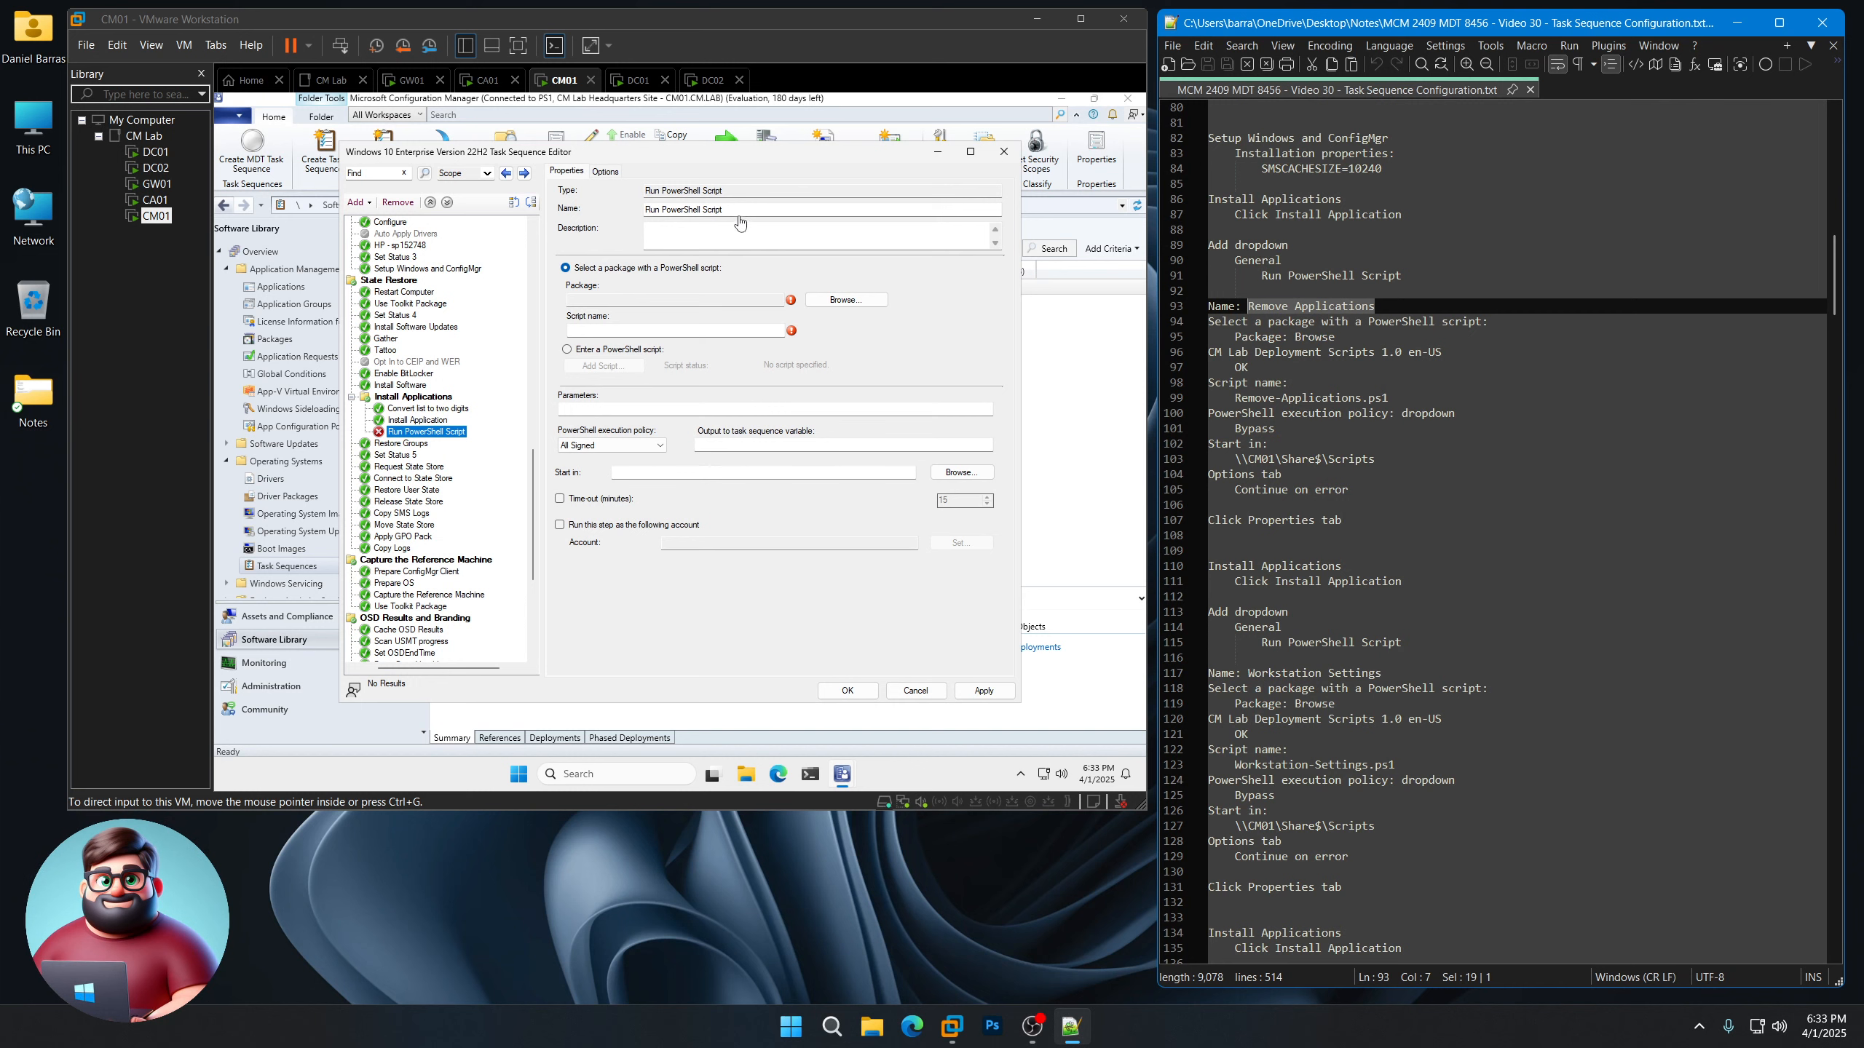
{"action": "left_click", "coordinate": [734, 209]}
{"action": "key", "text": "ctrl+a"}
{"action": "key", "text": "ctrl+v"}
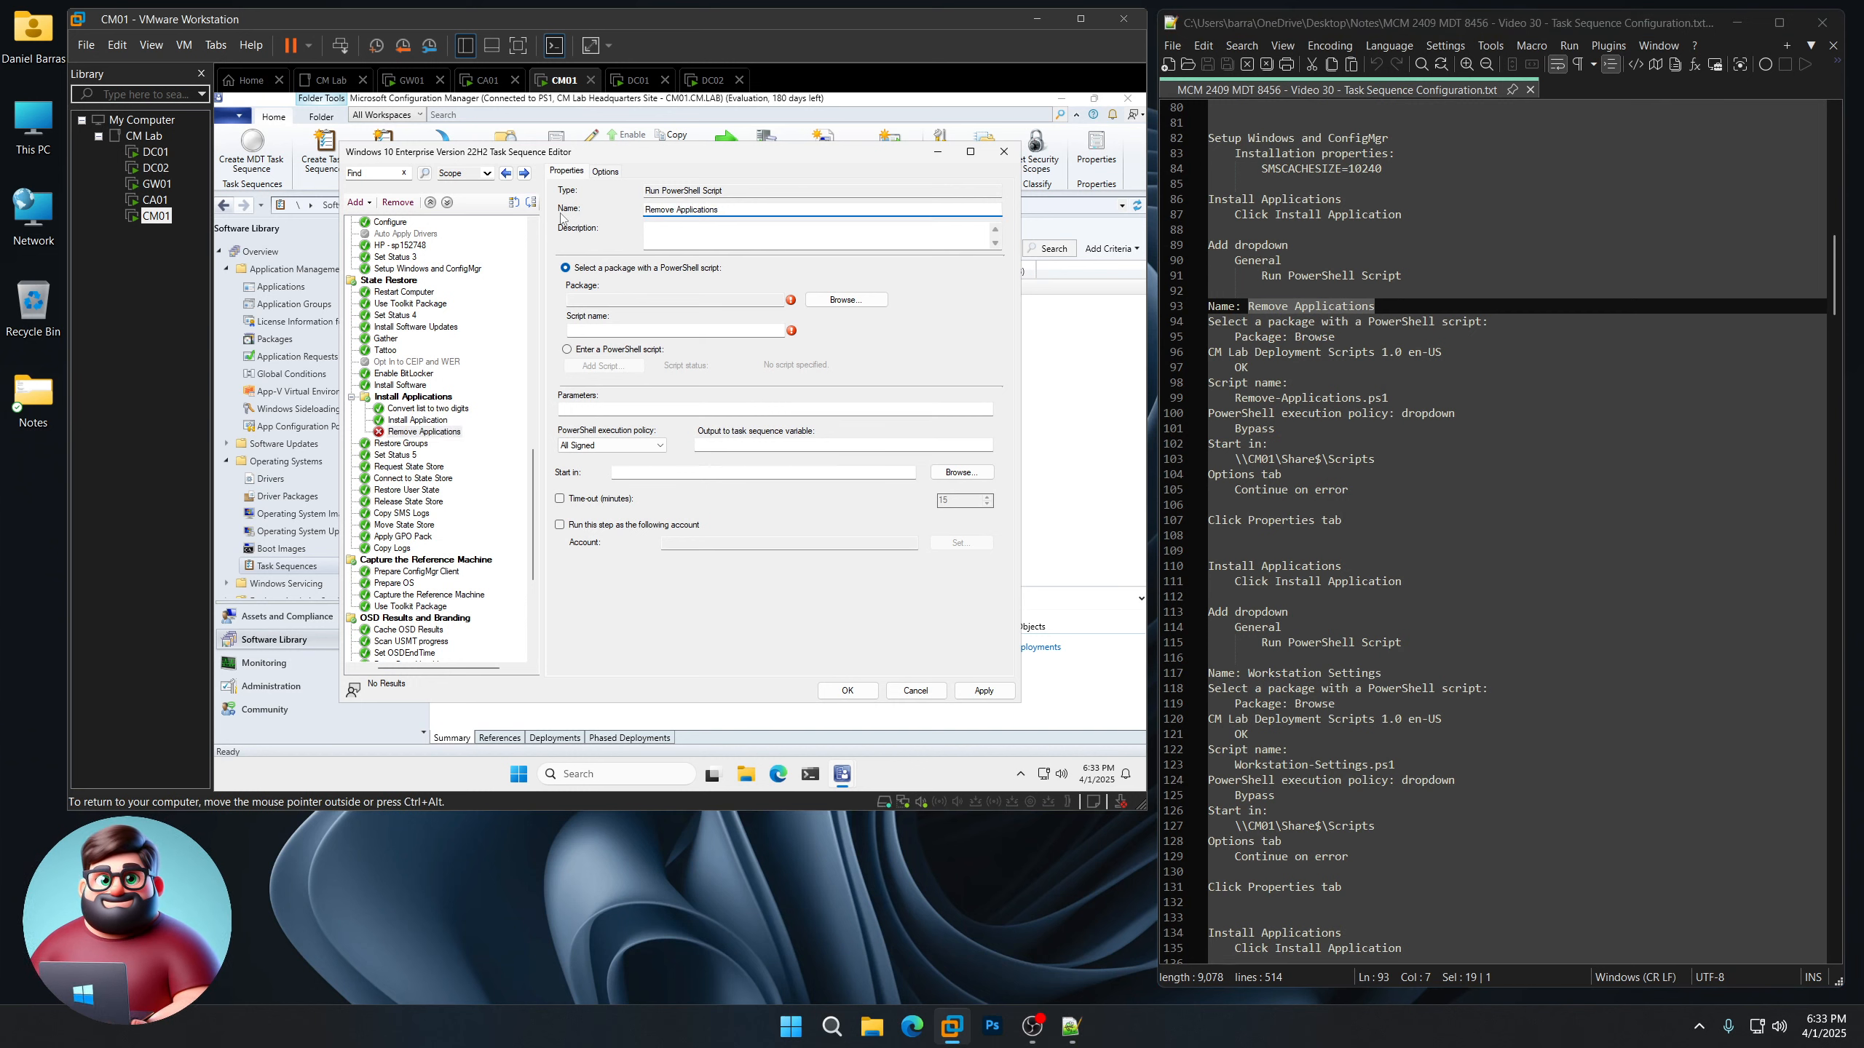
Select the CM Lab Deployment Scripts 1.0 en-US package for the Remove Applications step and set its script name to Remove-Applications.ps1
{"action": "left_click", "coordinate": [847, 300]}
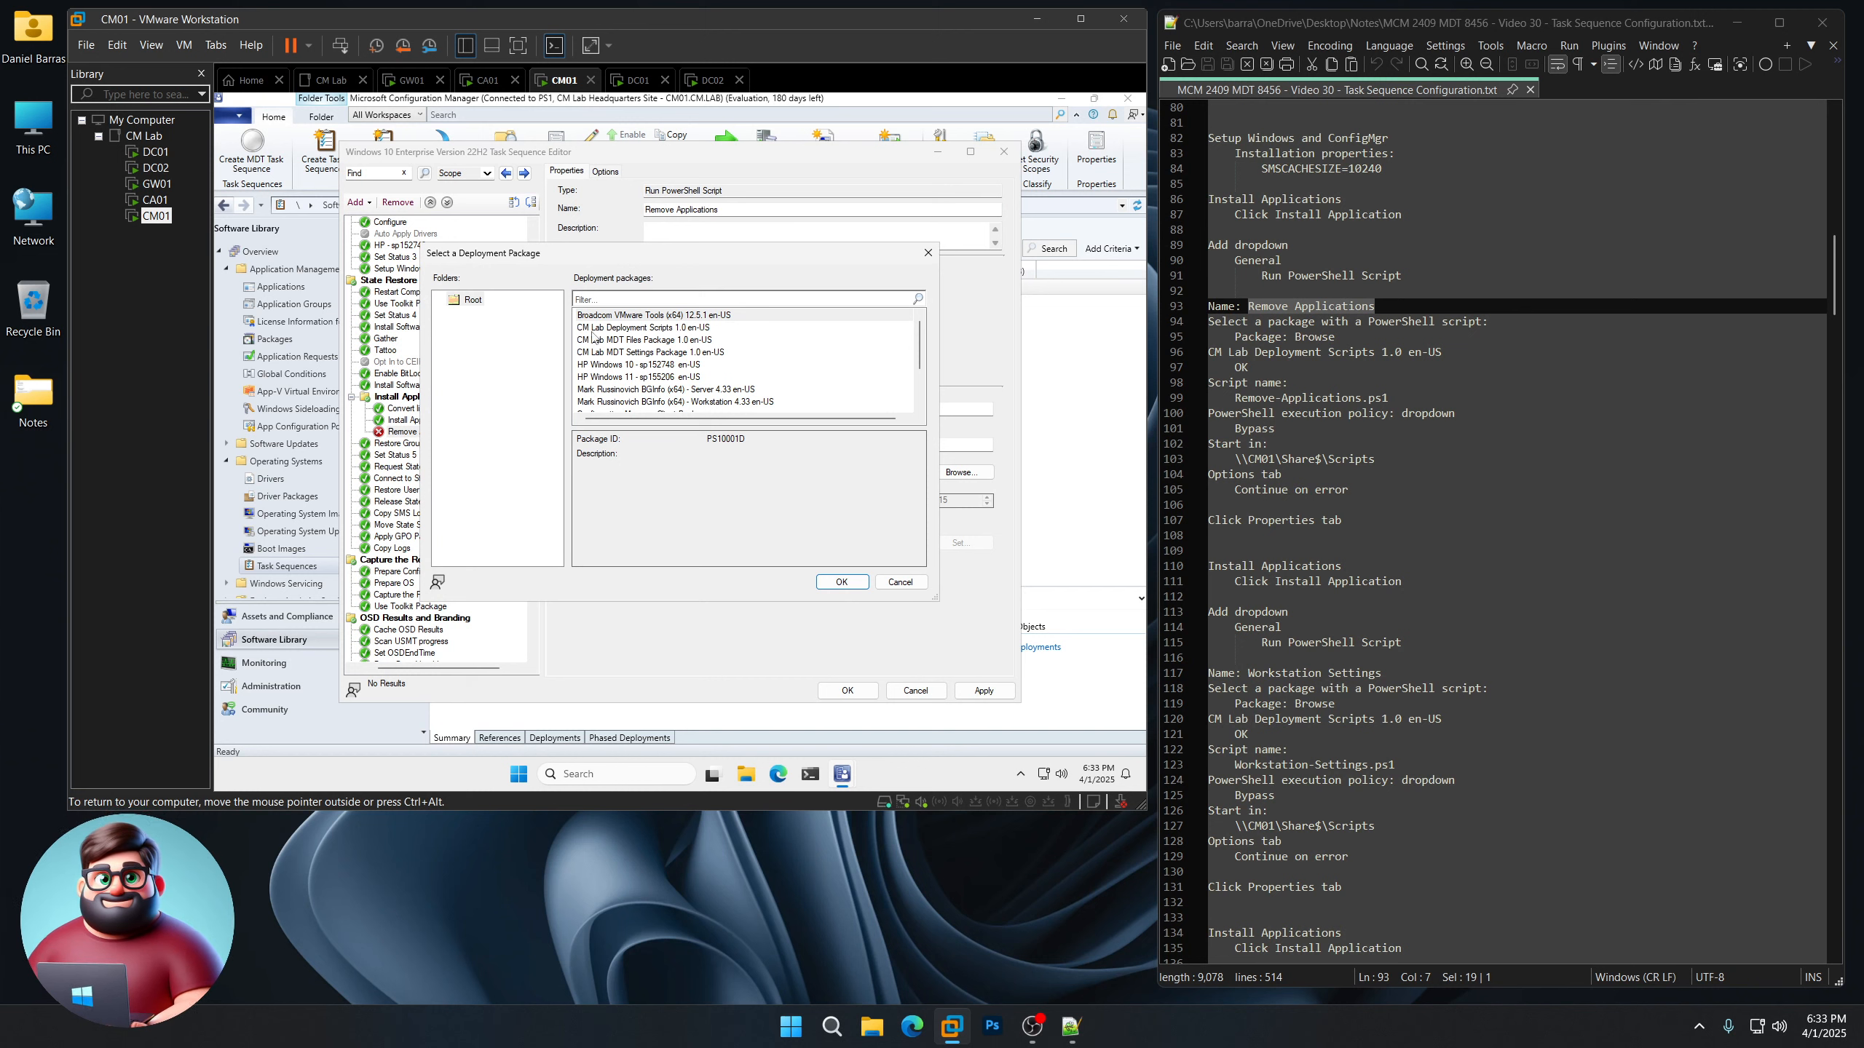
{"action": "left_click", "coordinate": [603, 332]}
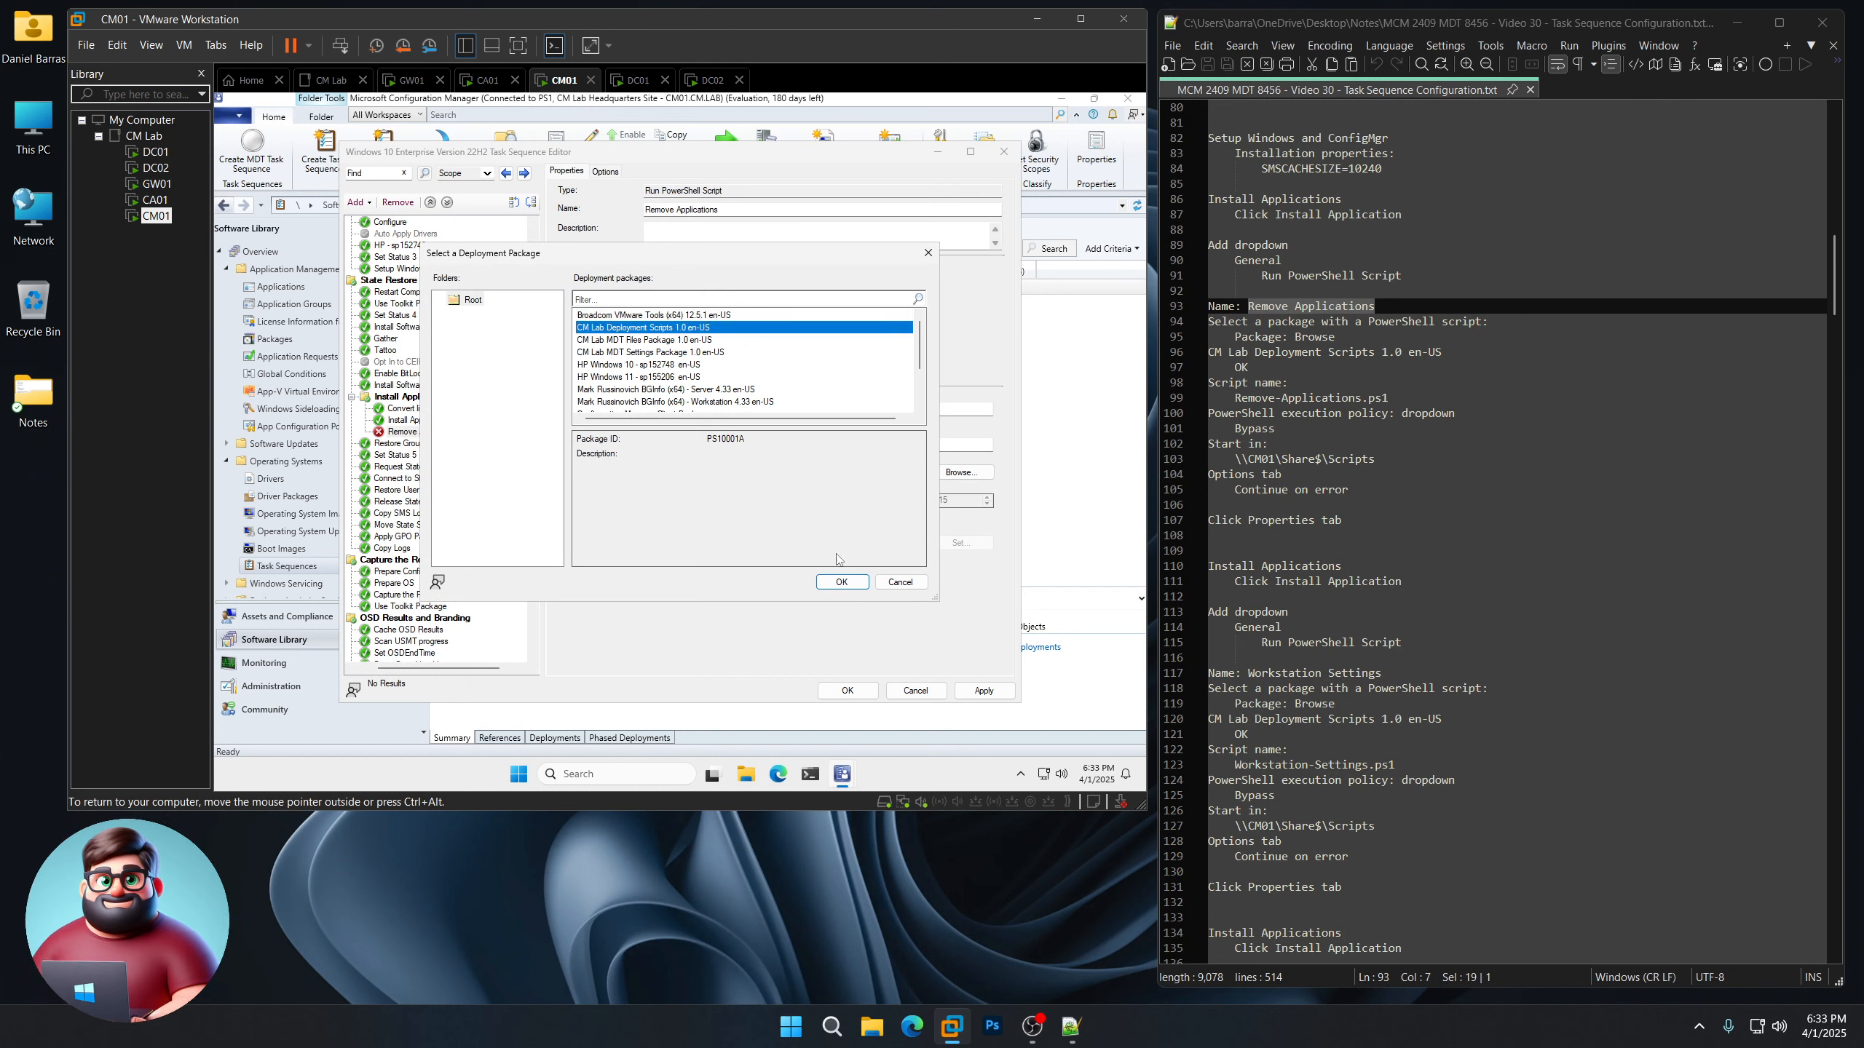
{"action": "left_click", "coordinate": [848, 582]}
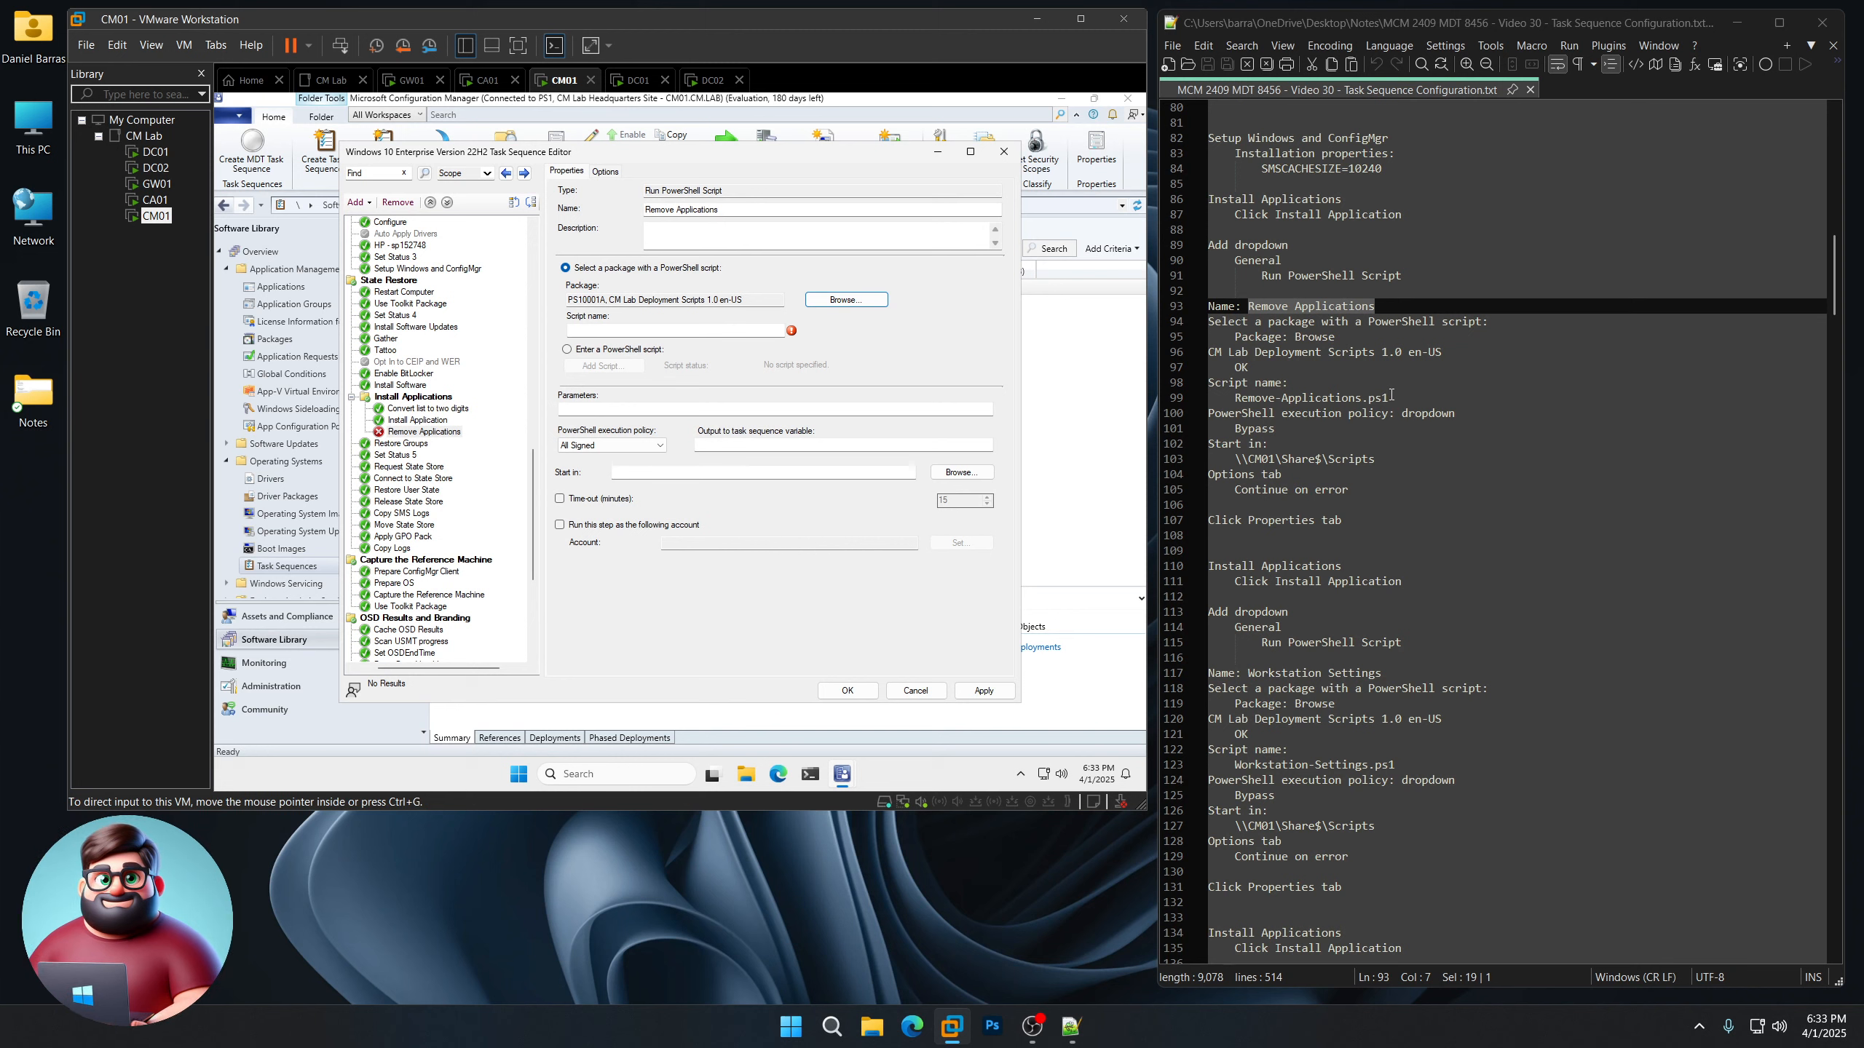
{"action": "left_click_drag", "start_coordinate": [1389, 398], "coordinate": [1236, 399]}
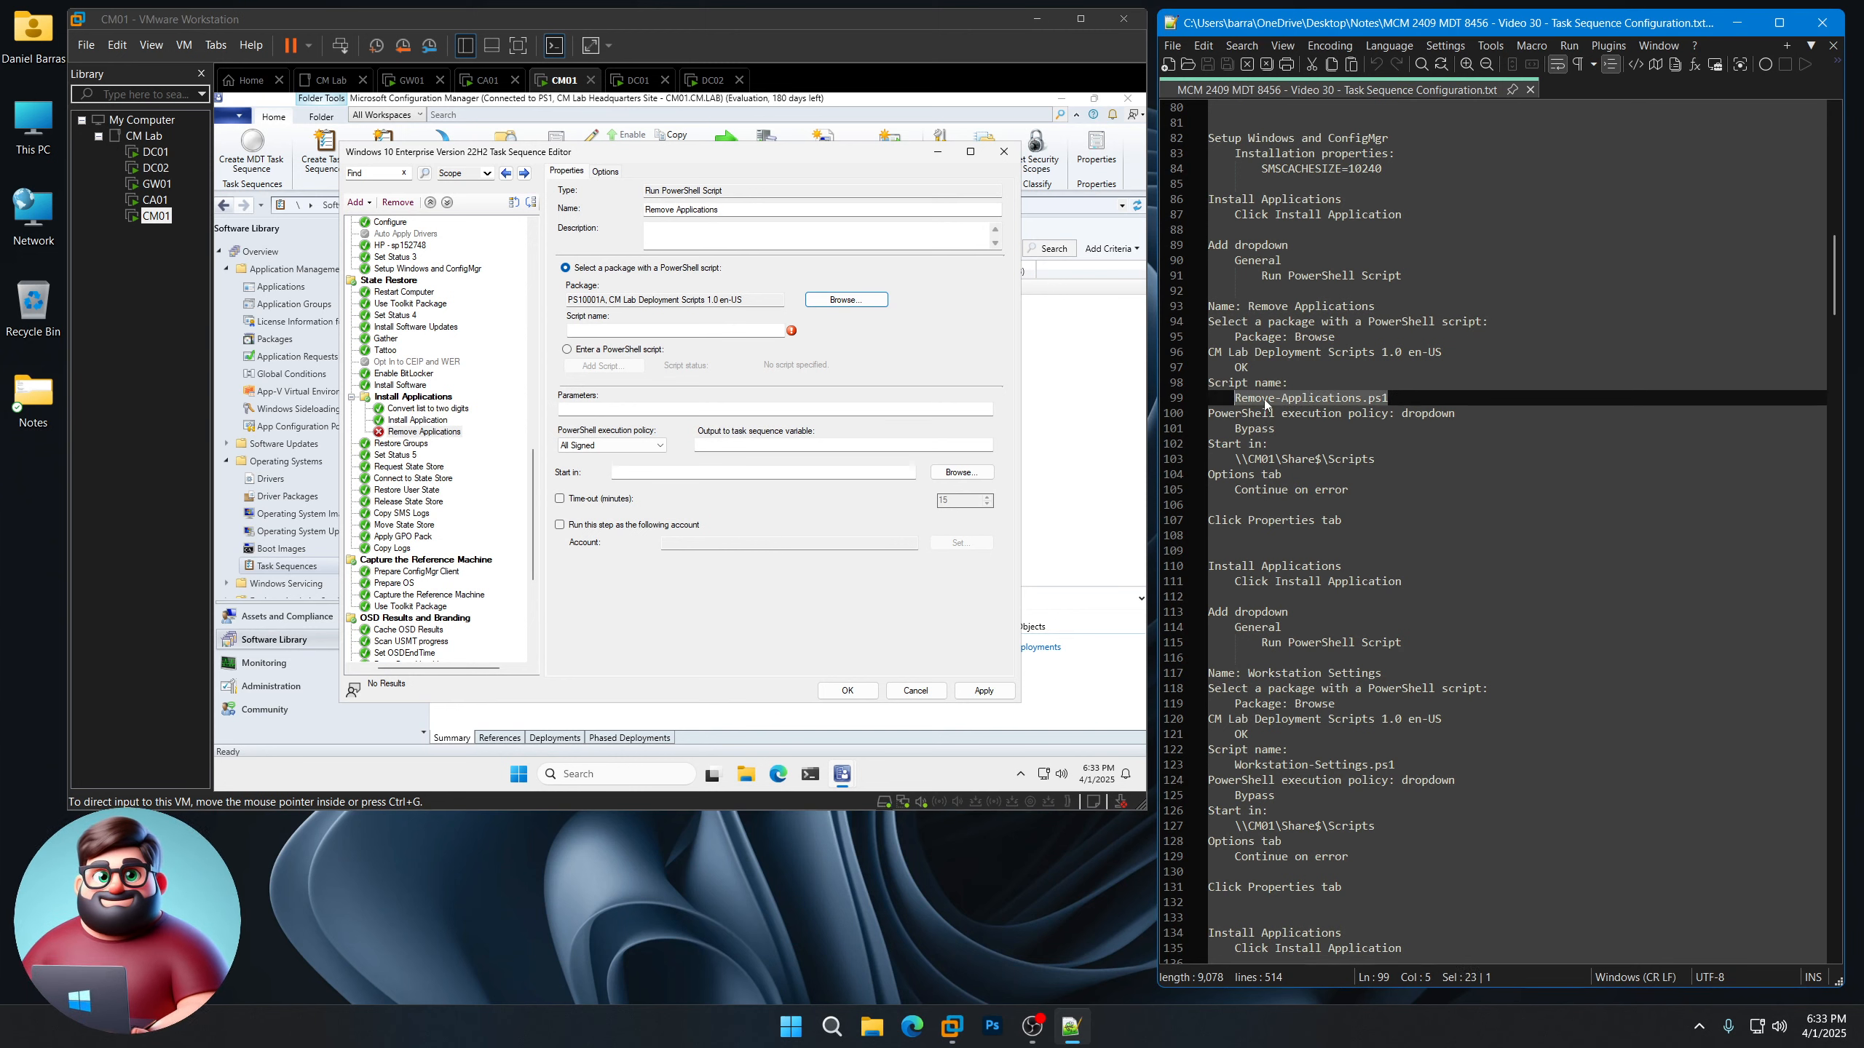
{"action": "right_click", "coordinate": [1264, 403]}
{"action": "left_click", "coordinate": [1292, 429]}
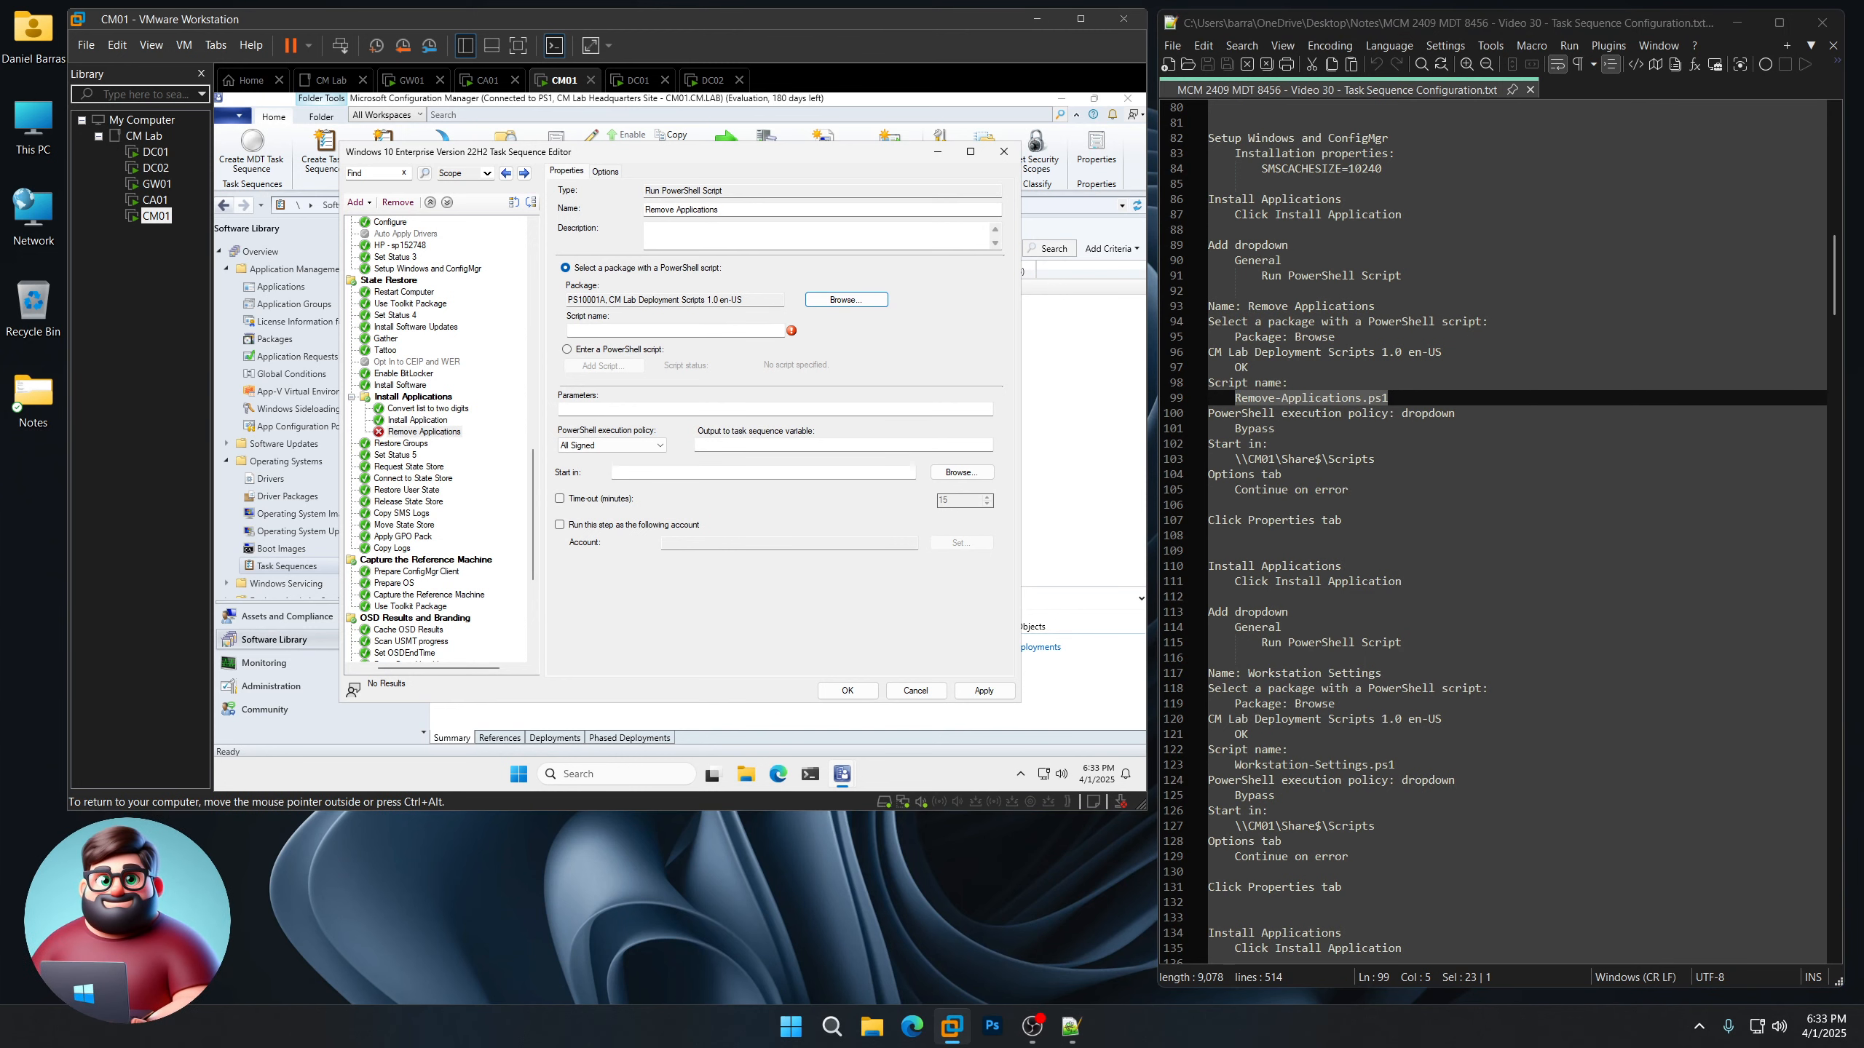
{"action": "left_click", "coordinate": [675, 330]}
{"action": "key", "text": "ctrl+v"}
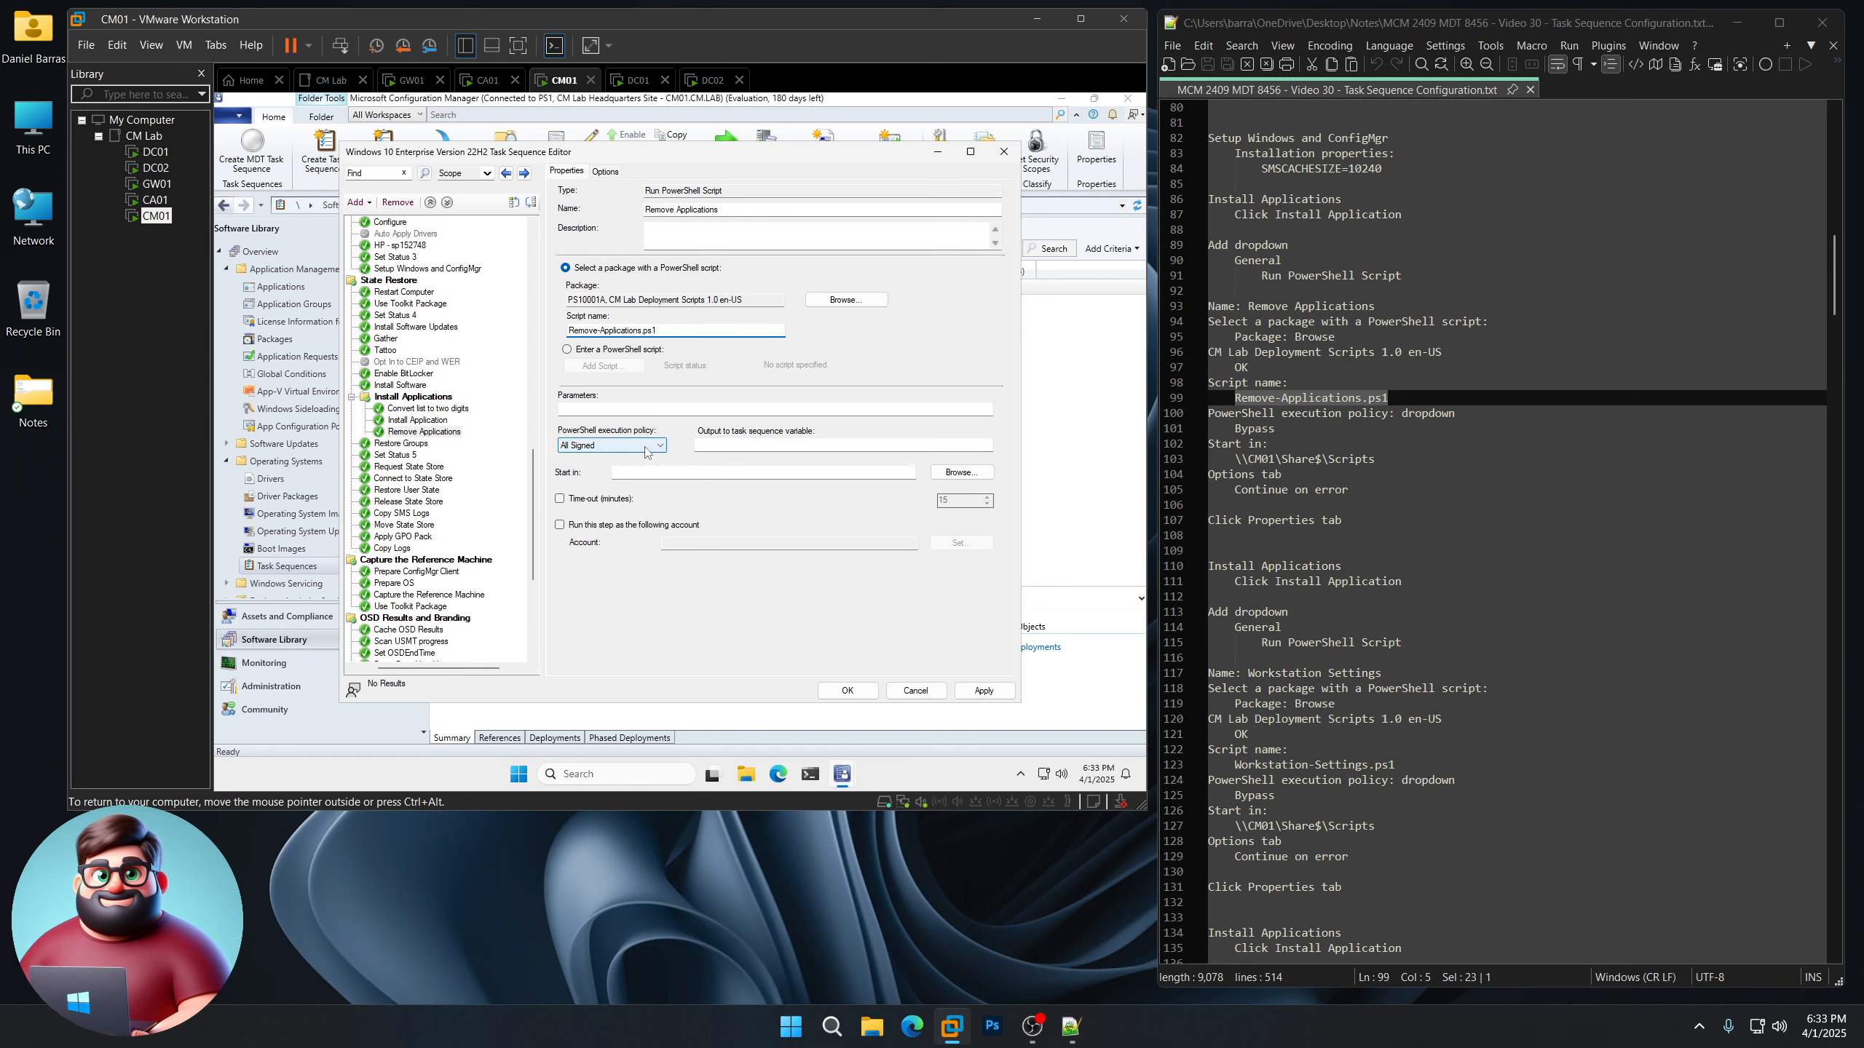
Set the Remove Applications step's PowerShell execution policy to Bypass and its start-in folder to \\CM01\Share$\Scripts
{"action": "left_click", "coordinate": [612, 445]}
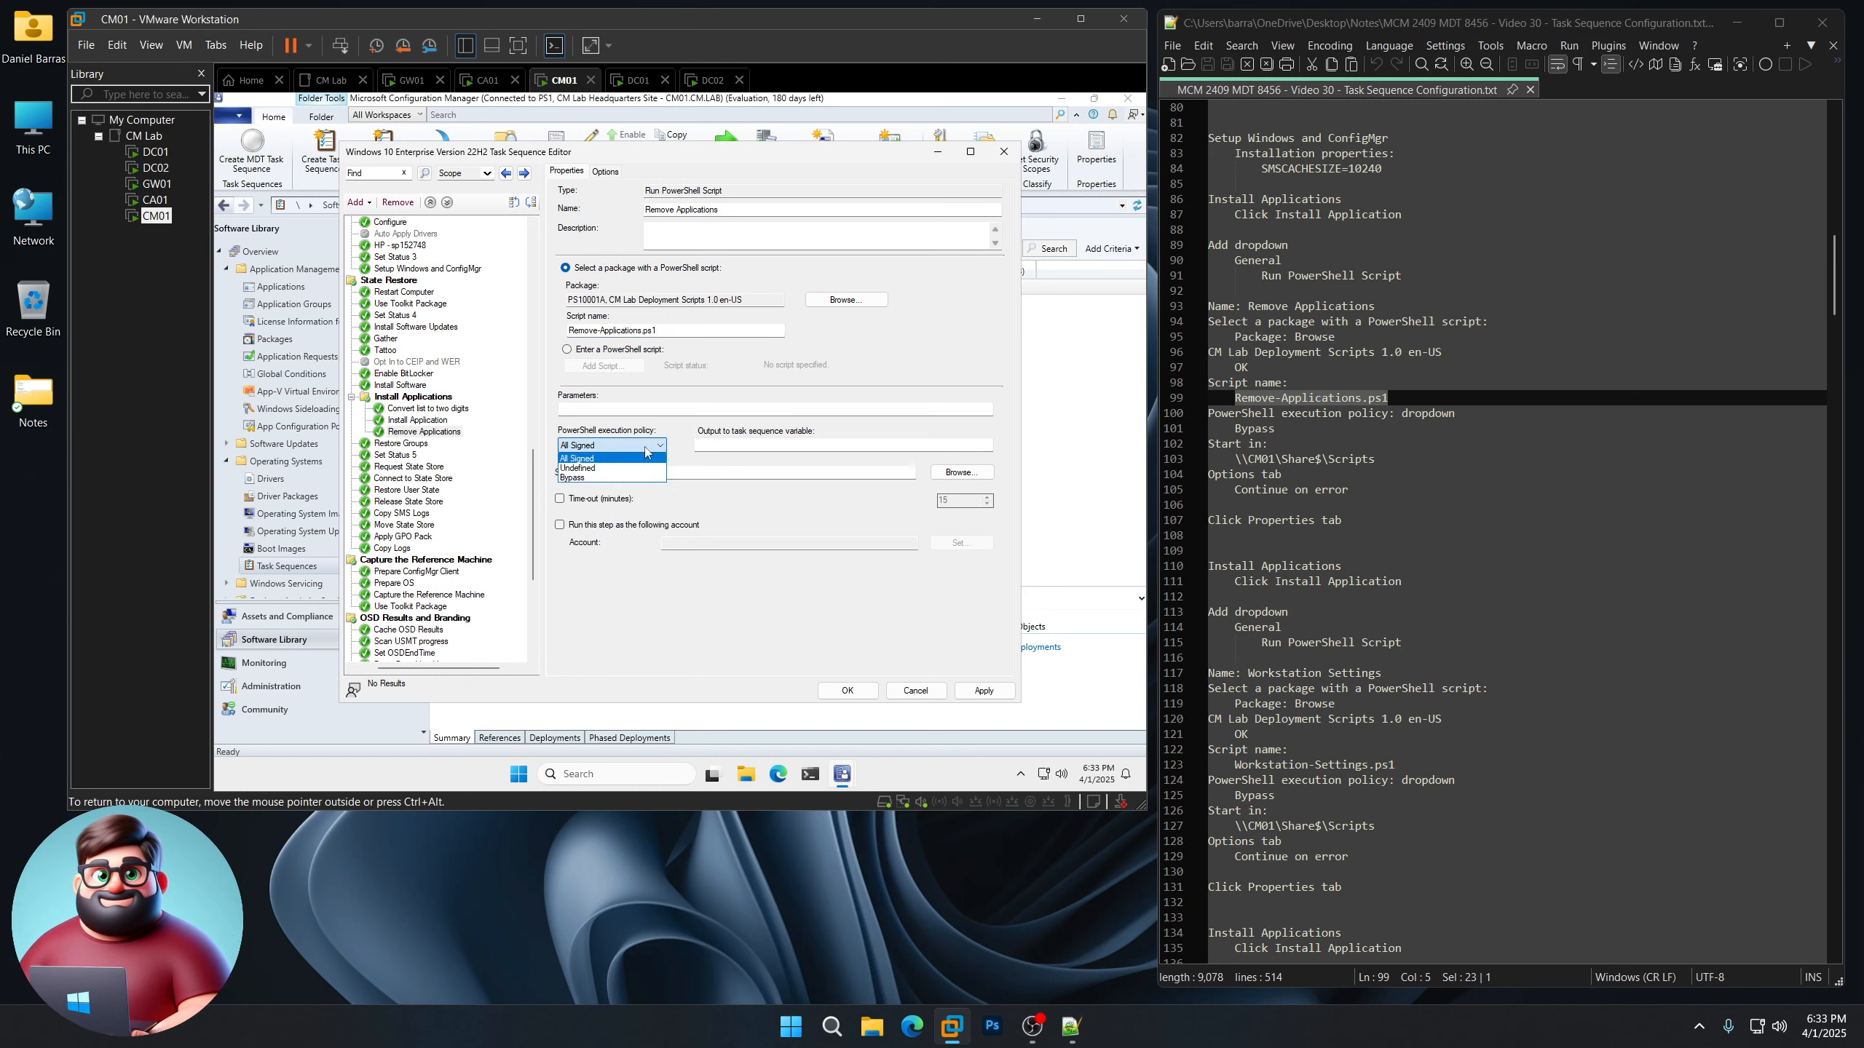
{"action": "left_click", "coordinate": [594, 478]}
{"action": "left_click_drag", "start_coordinate": [1377, 458], "coordinate": [1229, 460]}
{"action": "right_click", "coordinate": [1289, 460]}
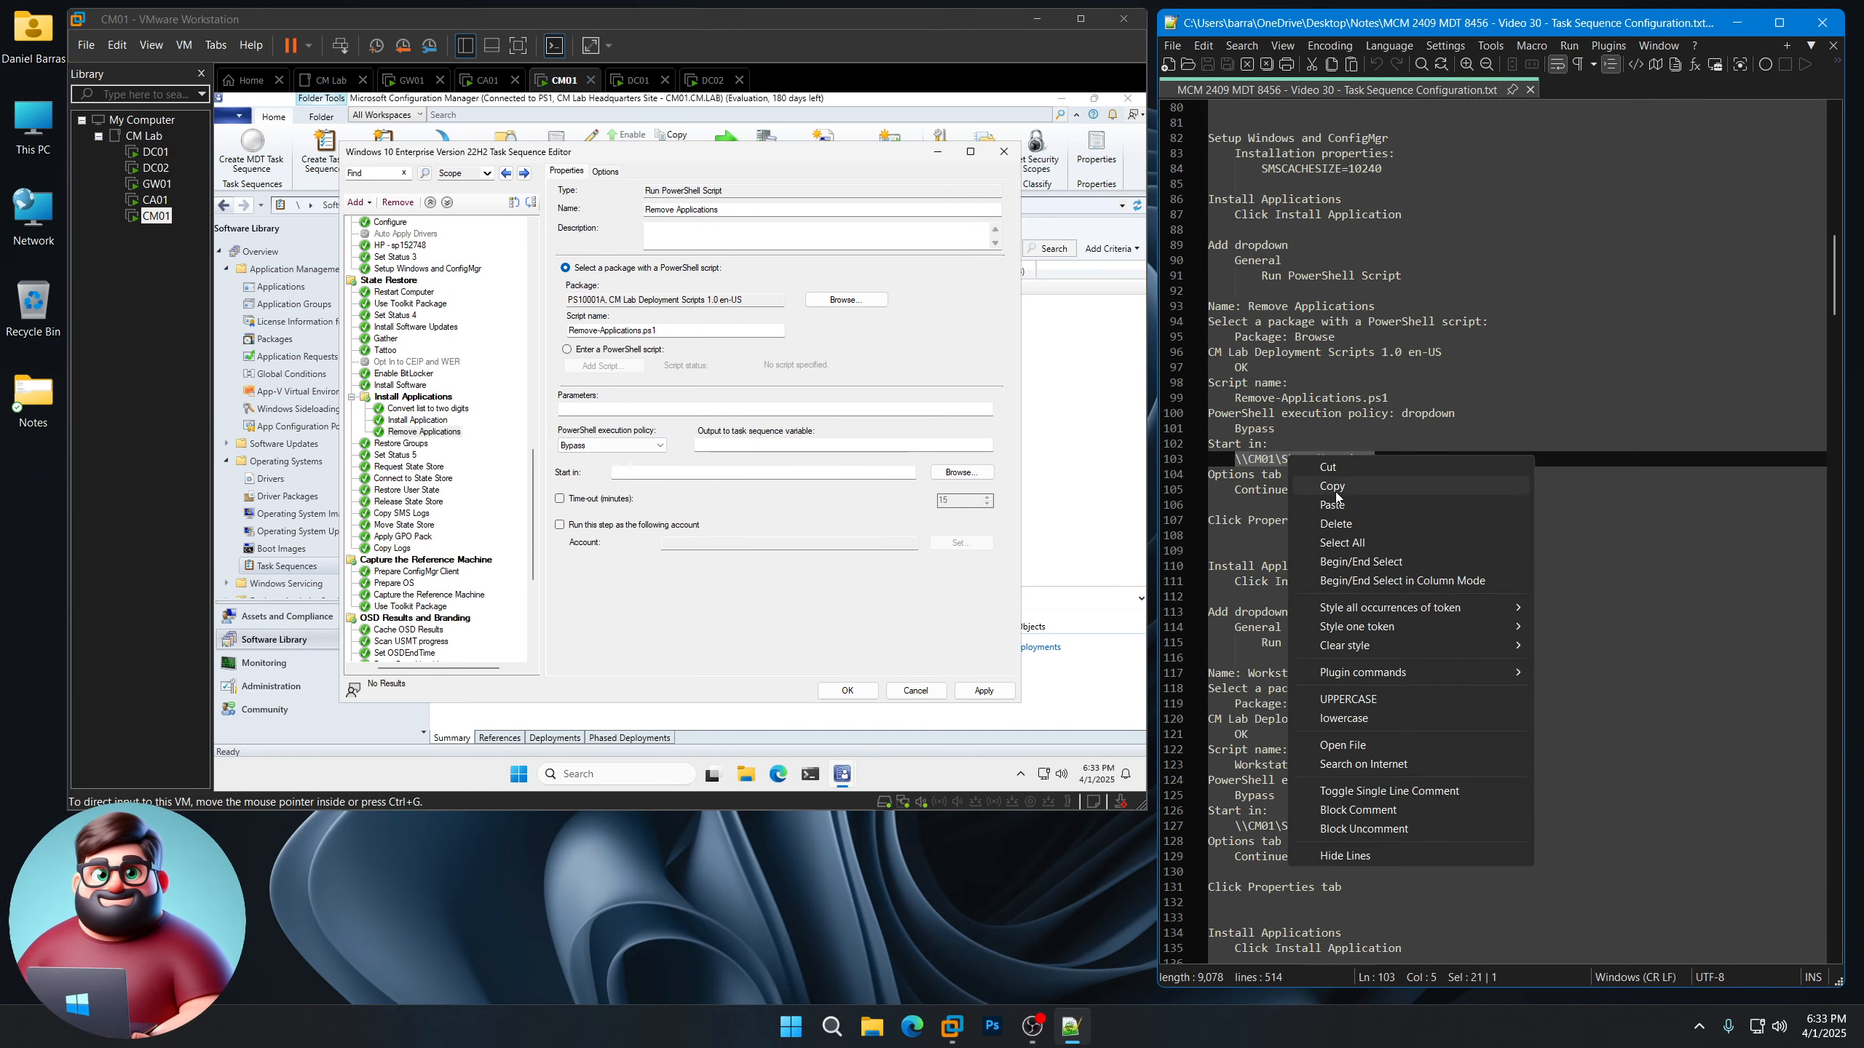
{"action": "left_click", "coordinate": [1332, 487]}
{"action": "left_click", "coordinate": [686, 473]}
{"action": "key", "text": "ctrl+v"}
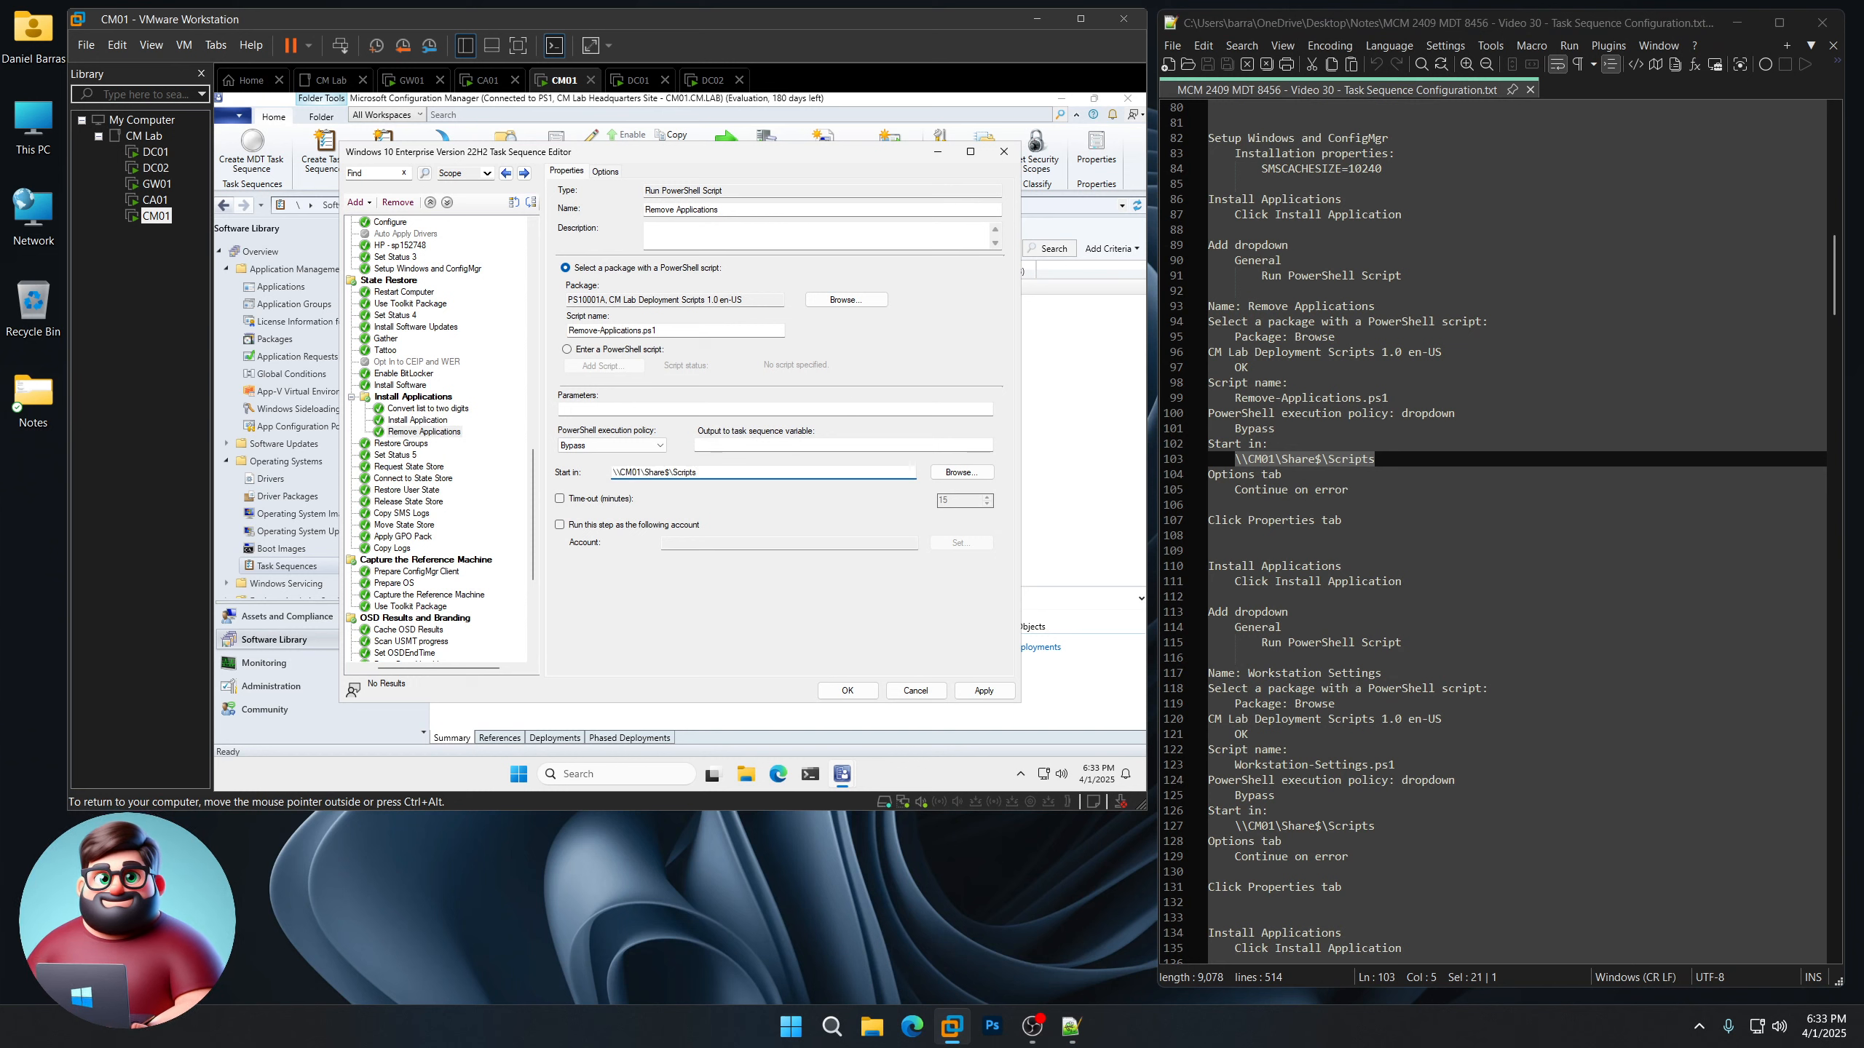
Enable Continue on error for the Remove Applications step and return to its general properties
{"action": "left_click", "coordinate": [608, 171]}
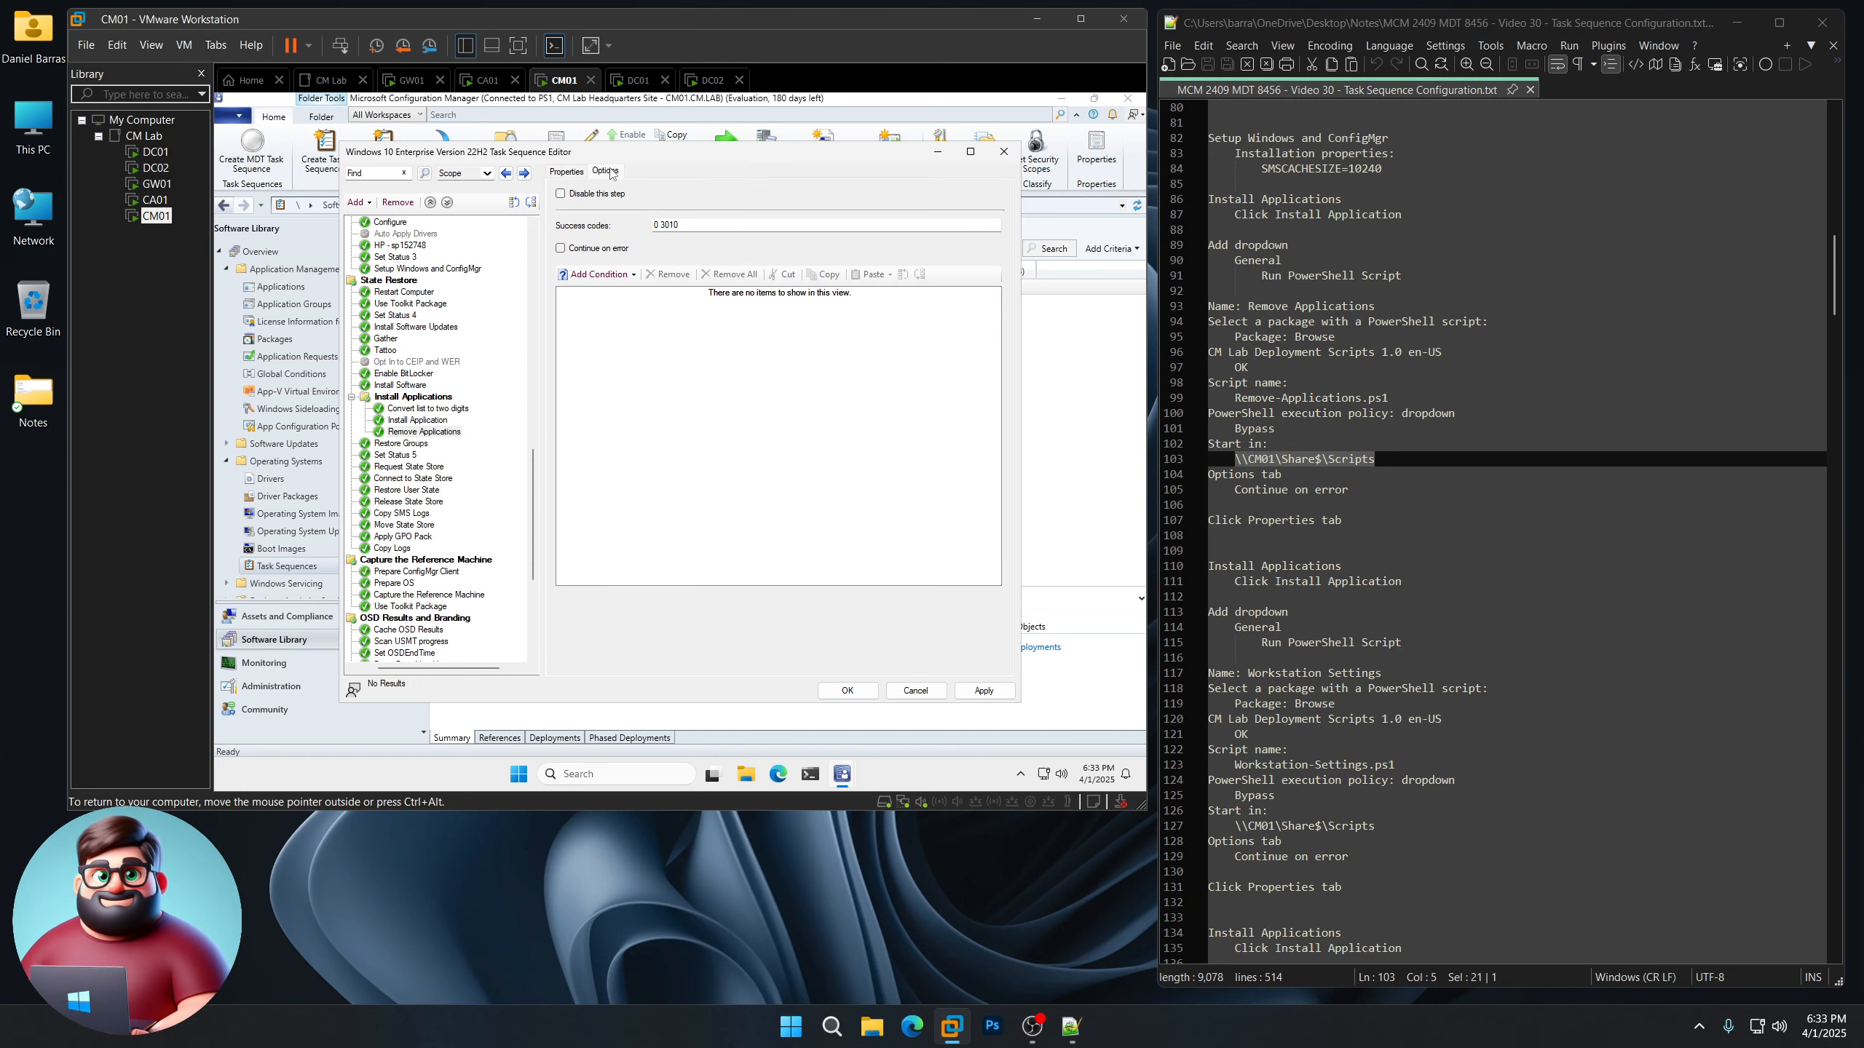
{"action": "left_click", "coordinate": [598, 249]}
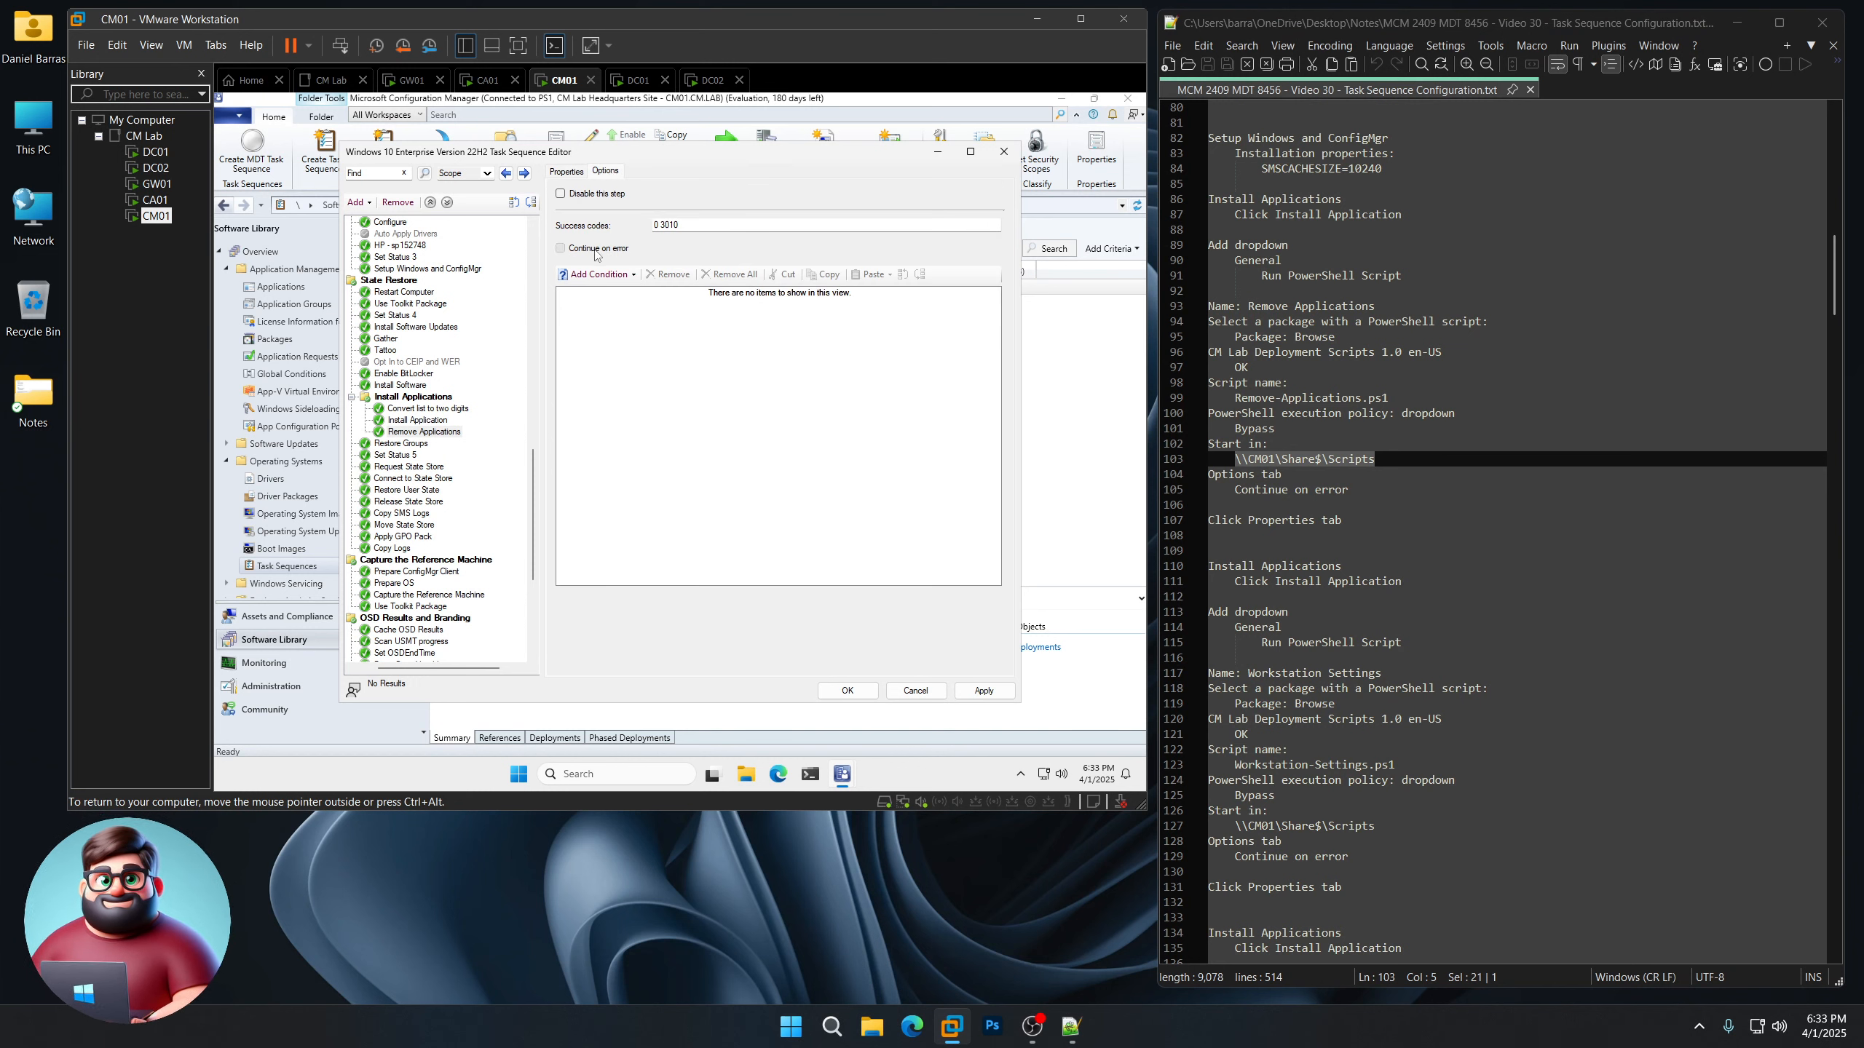
{"action": "left_click", "coordinate": [565, 172]}
{"action": "left_click", "coordinate": [1373, 520]}
{"action": "key", "text": "shift+Home"}
{"action": "scroll", "coordinate": [1386, 585], "scroll_direction": "down", "scroll_amount": 3}
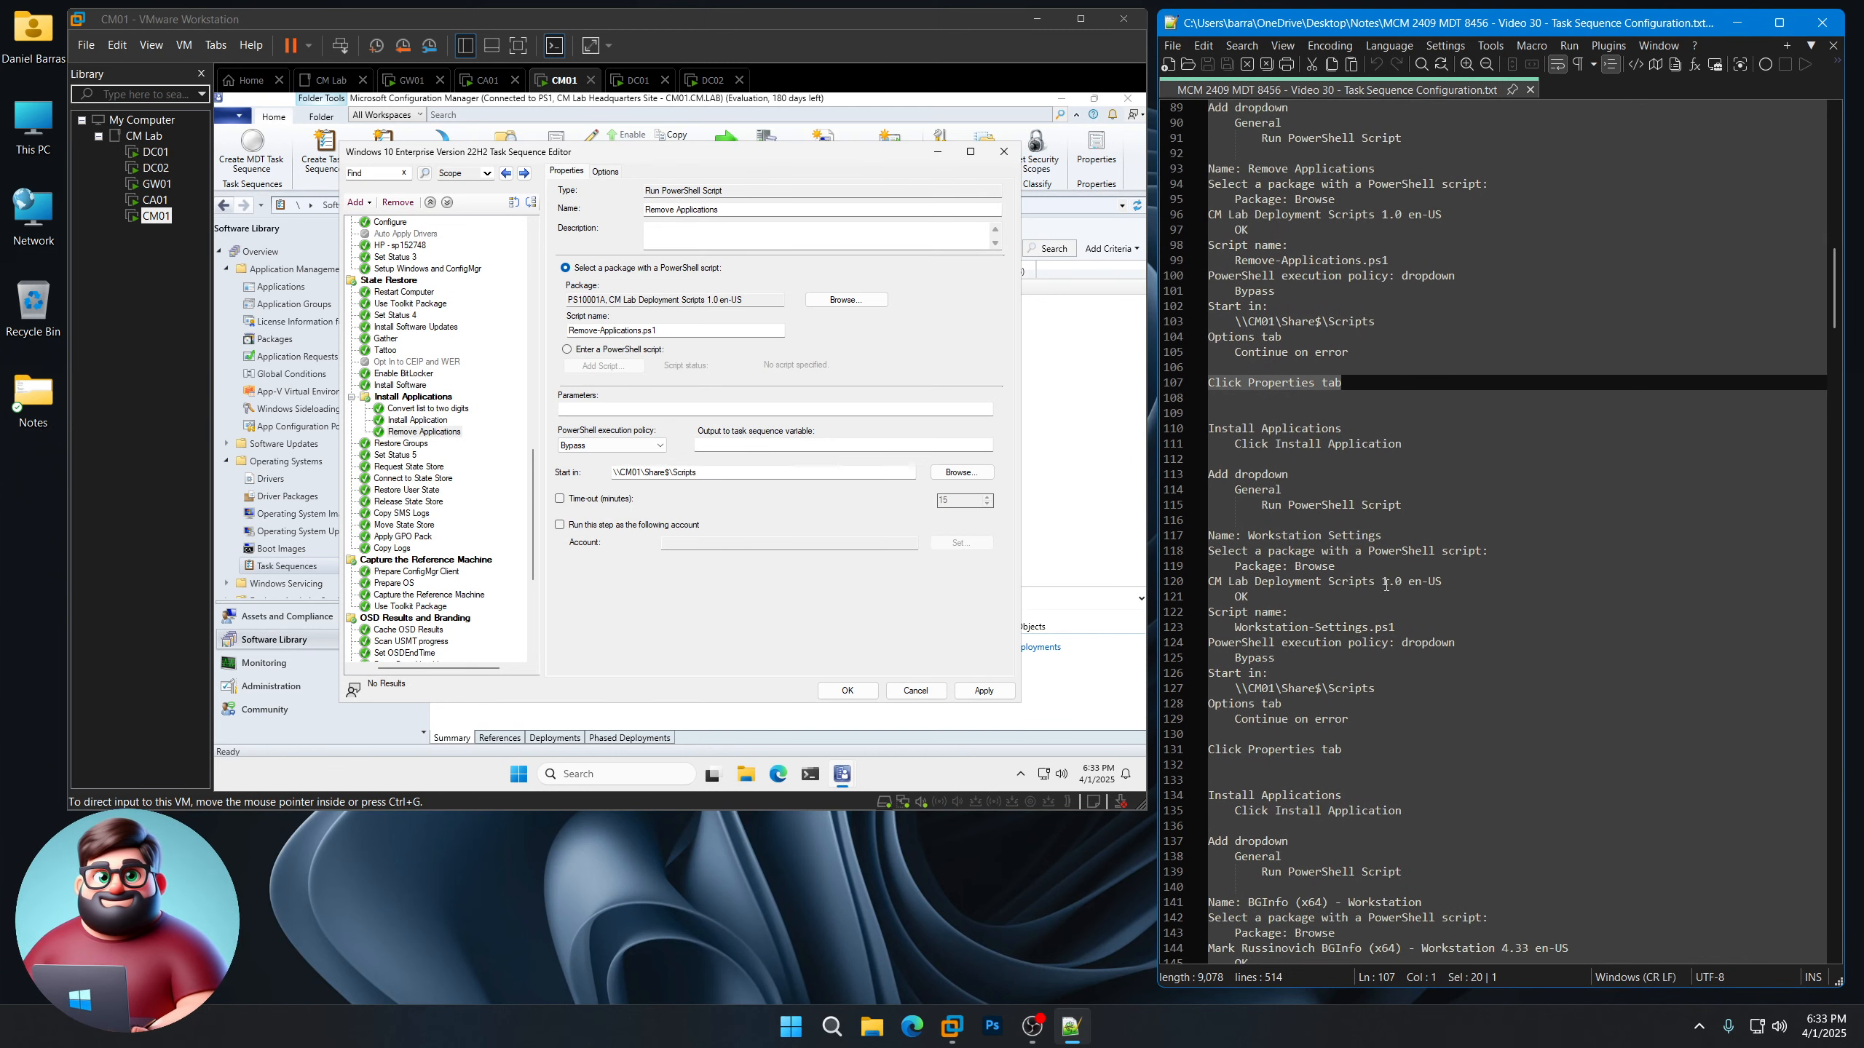
Add a Run PowerShell Script step directly after the Install Application step in the Install Applications group
{"action": "scroll", "coordinate": [1386, 585], "scroll_direction": "down", "scroll_amount": 5}
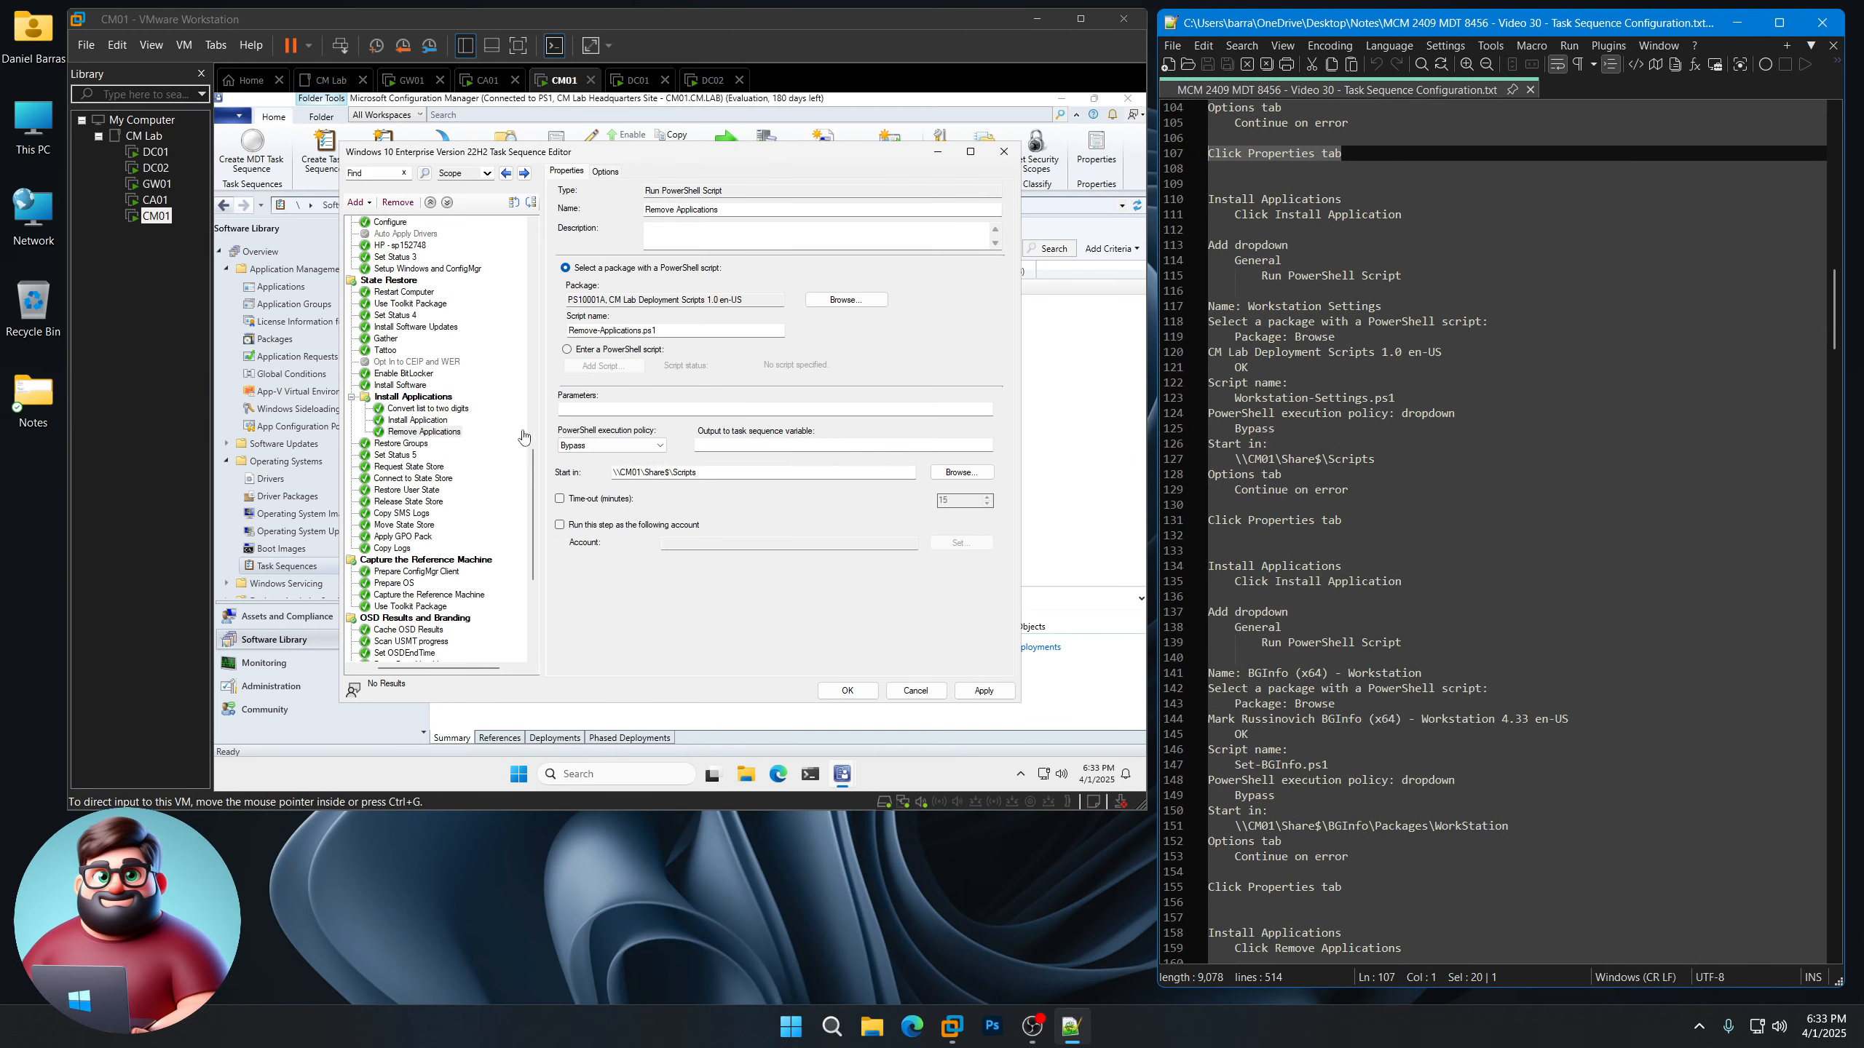
{"action": "left_click", "coordinate": [441, 421]}
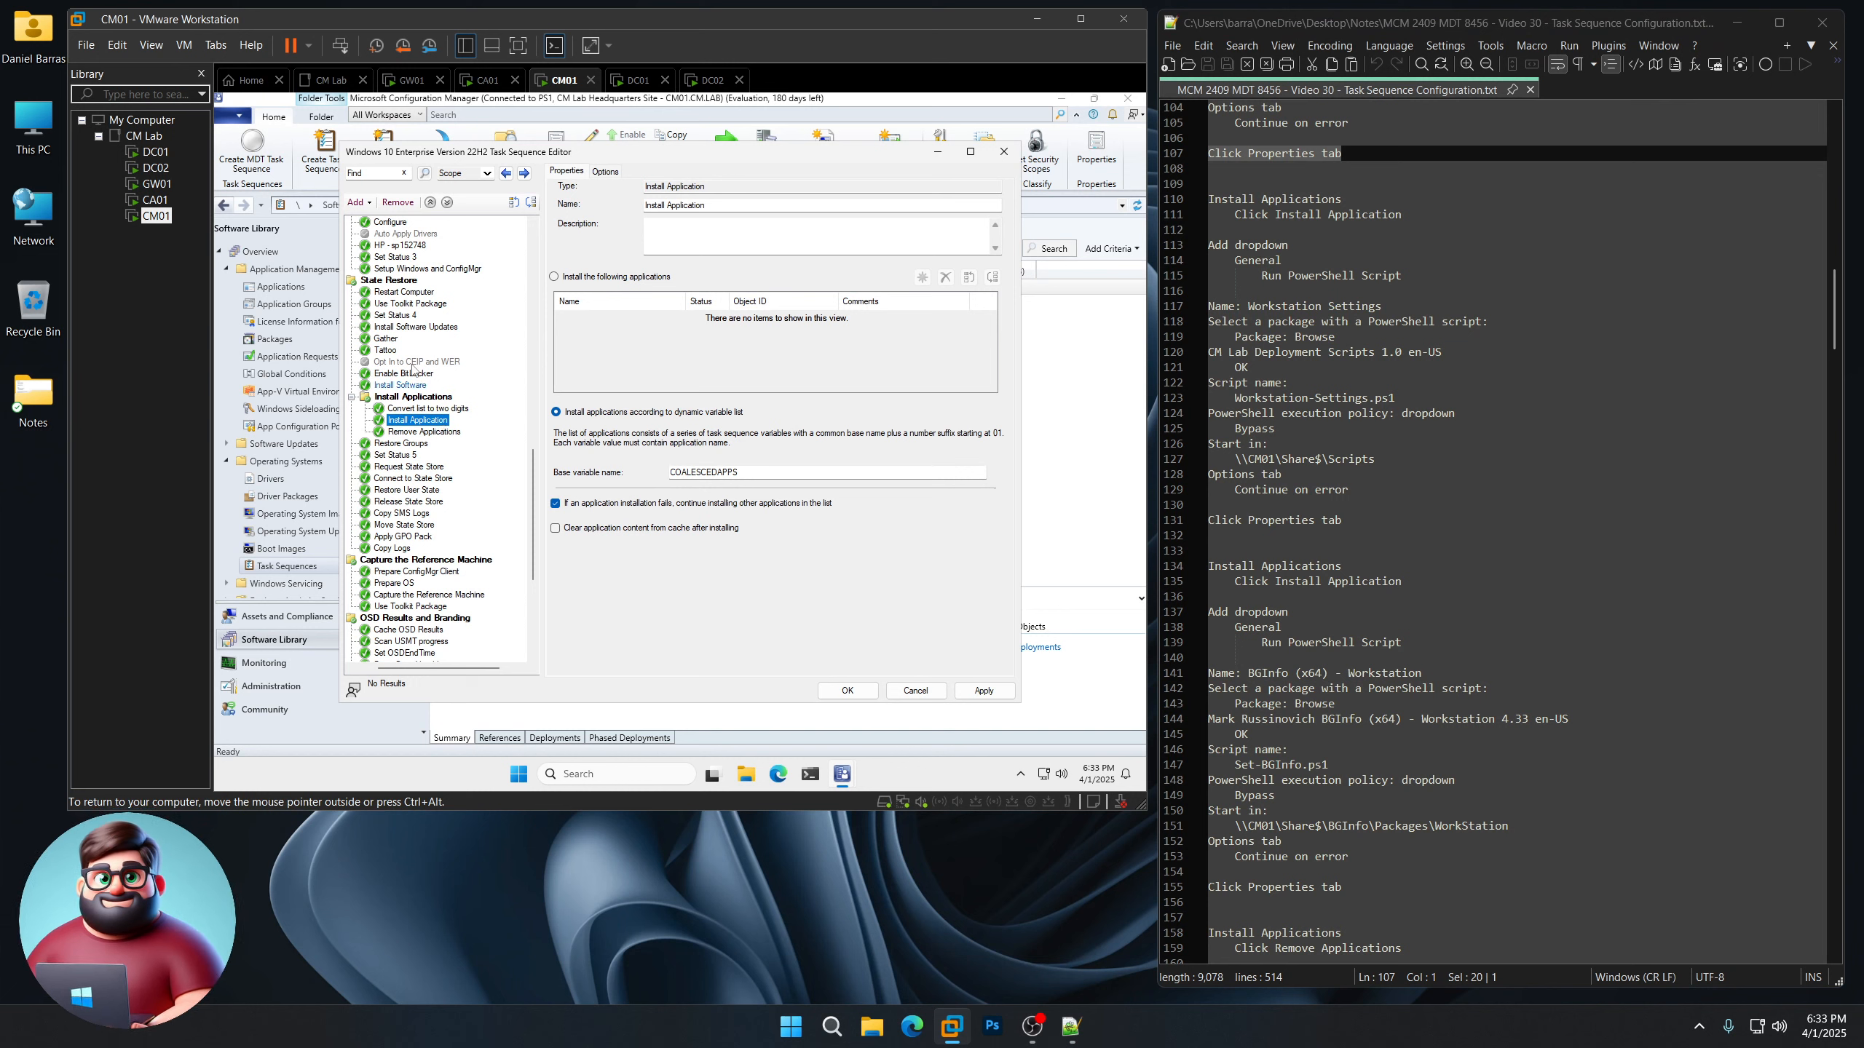
{"action": "left_click", "coordinate": [356, 203]}
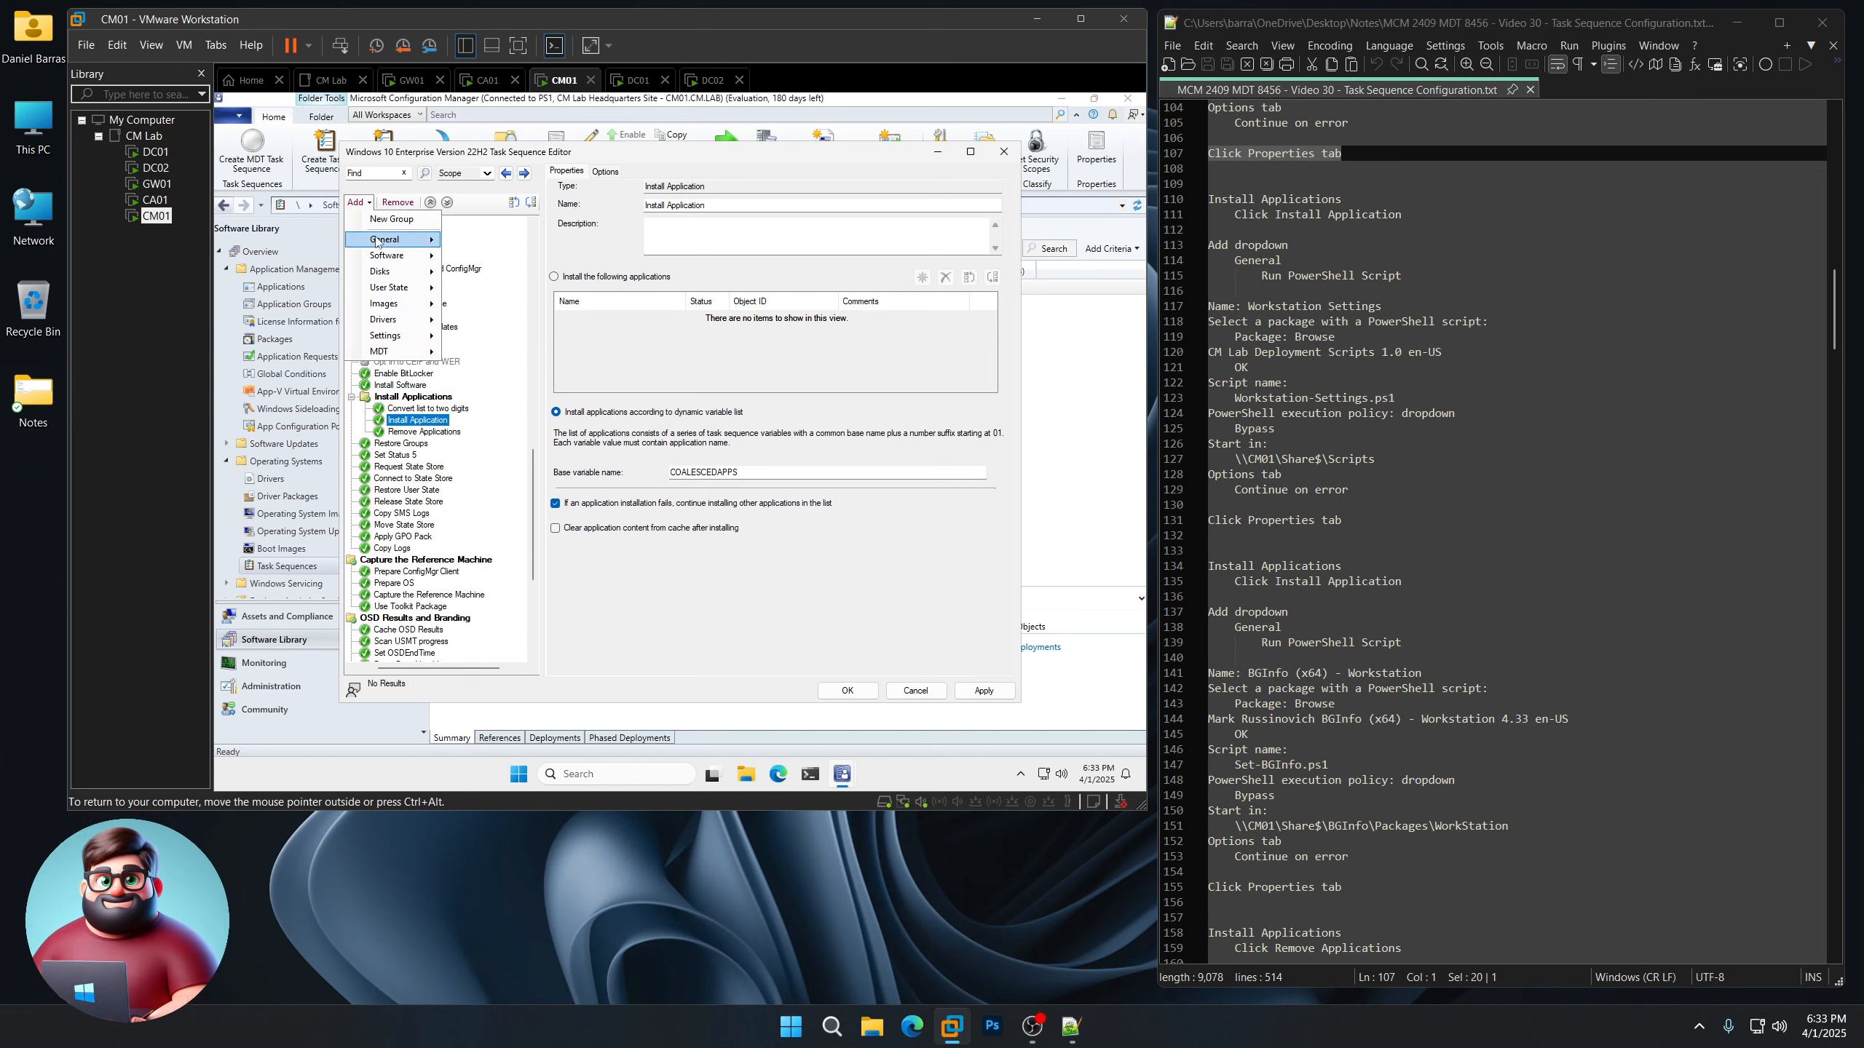
{"action": "mouse_move", "coordinate": [399, 239]}
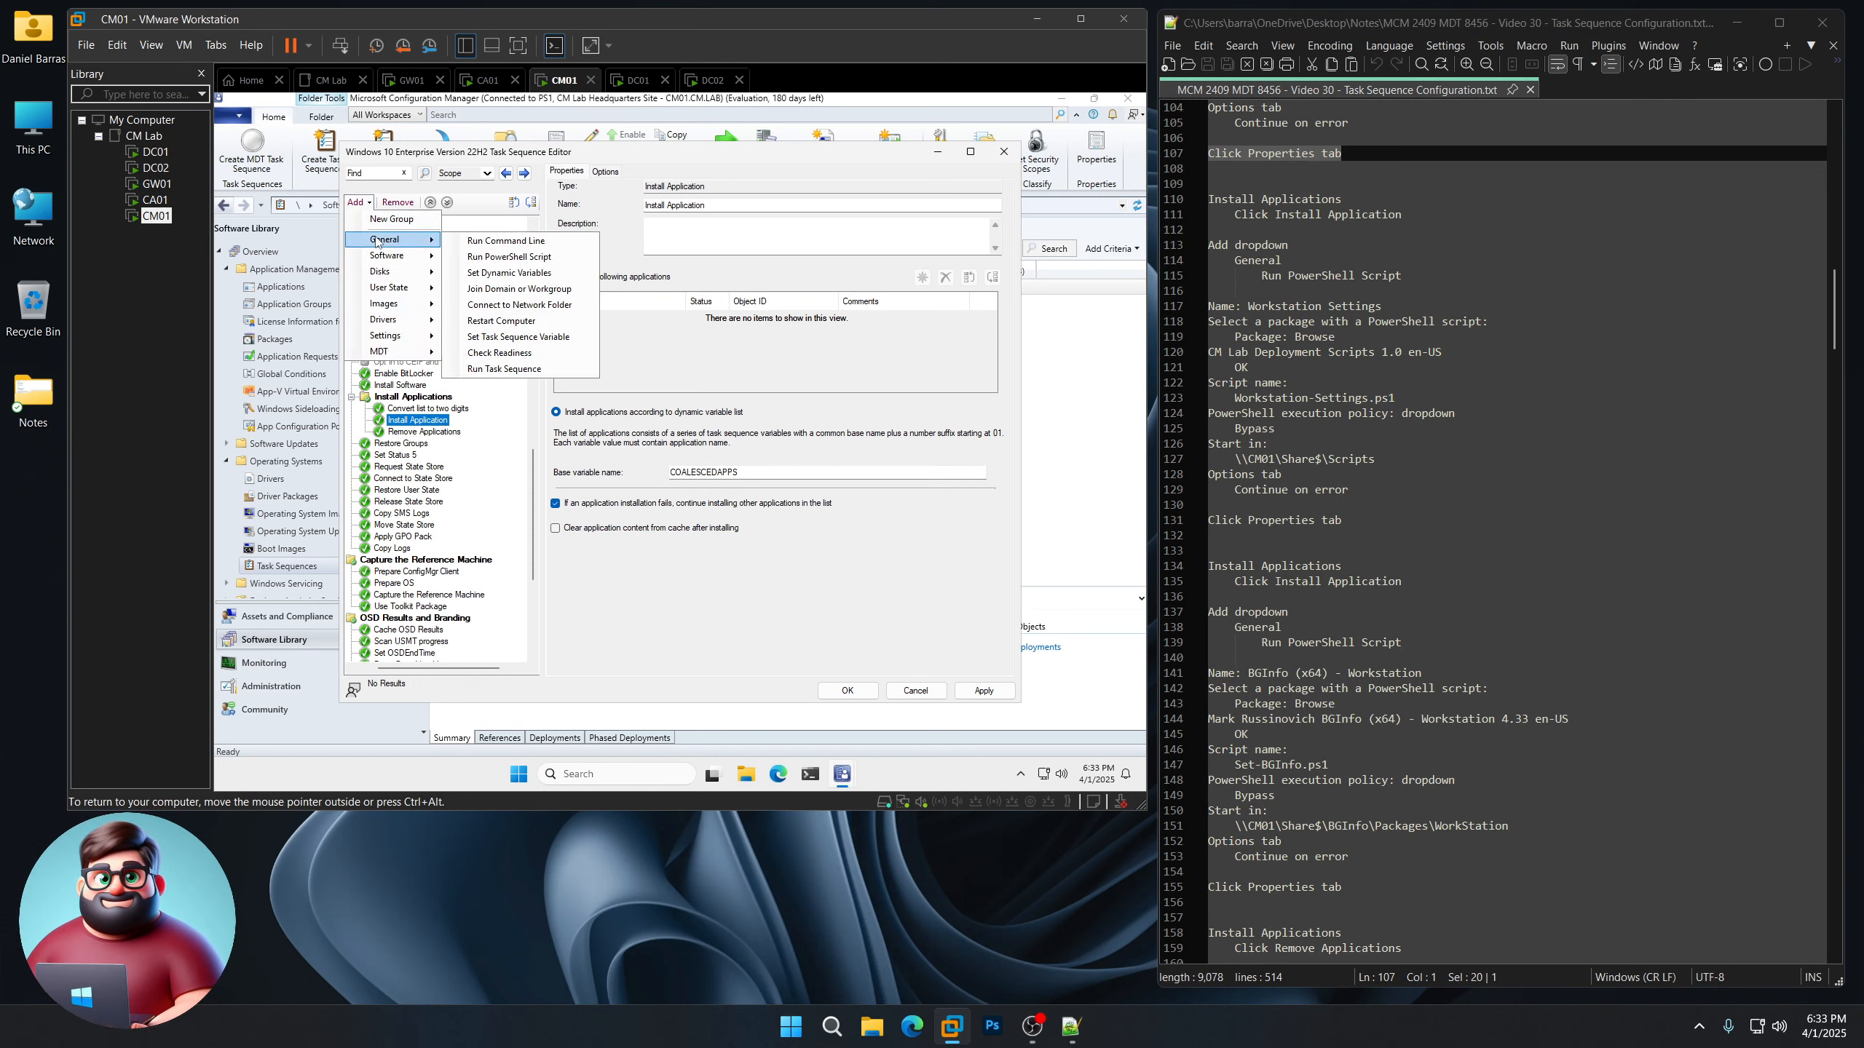
{"action": "left_click", "coordinate": [522, 265]}
Rename the new Run PowerShell Script step to Workstation Settings, using the name from the notes
{"action": "left_click_drag", "start_coordinate": [1382, 307], "coordinate": [1252, 307]}
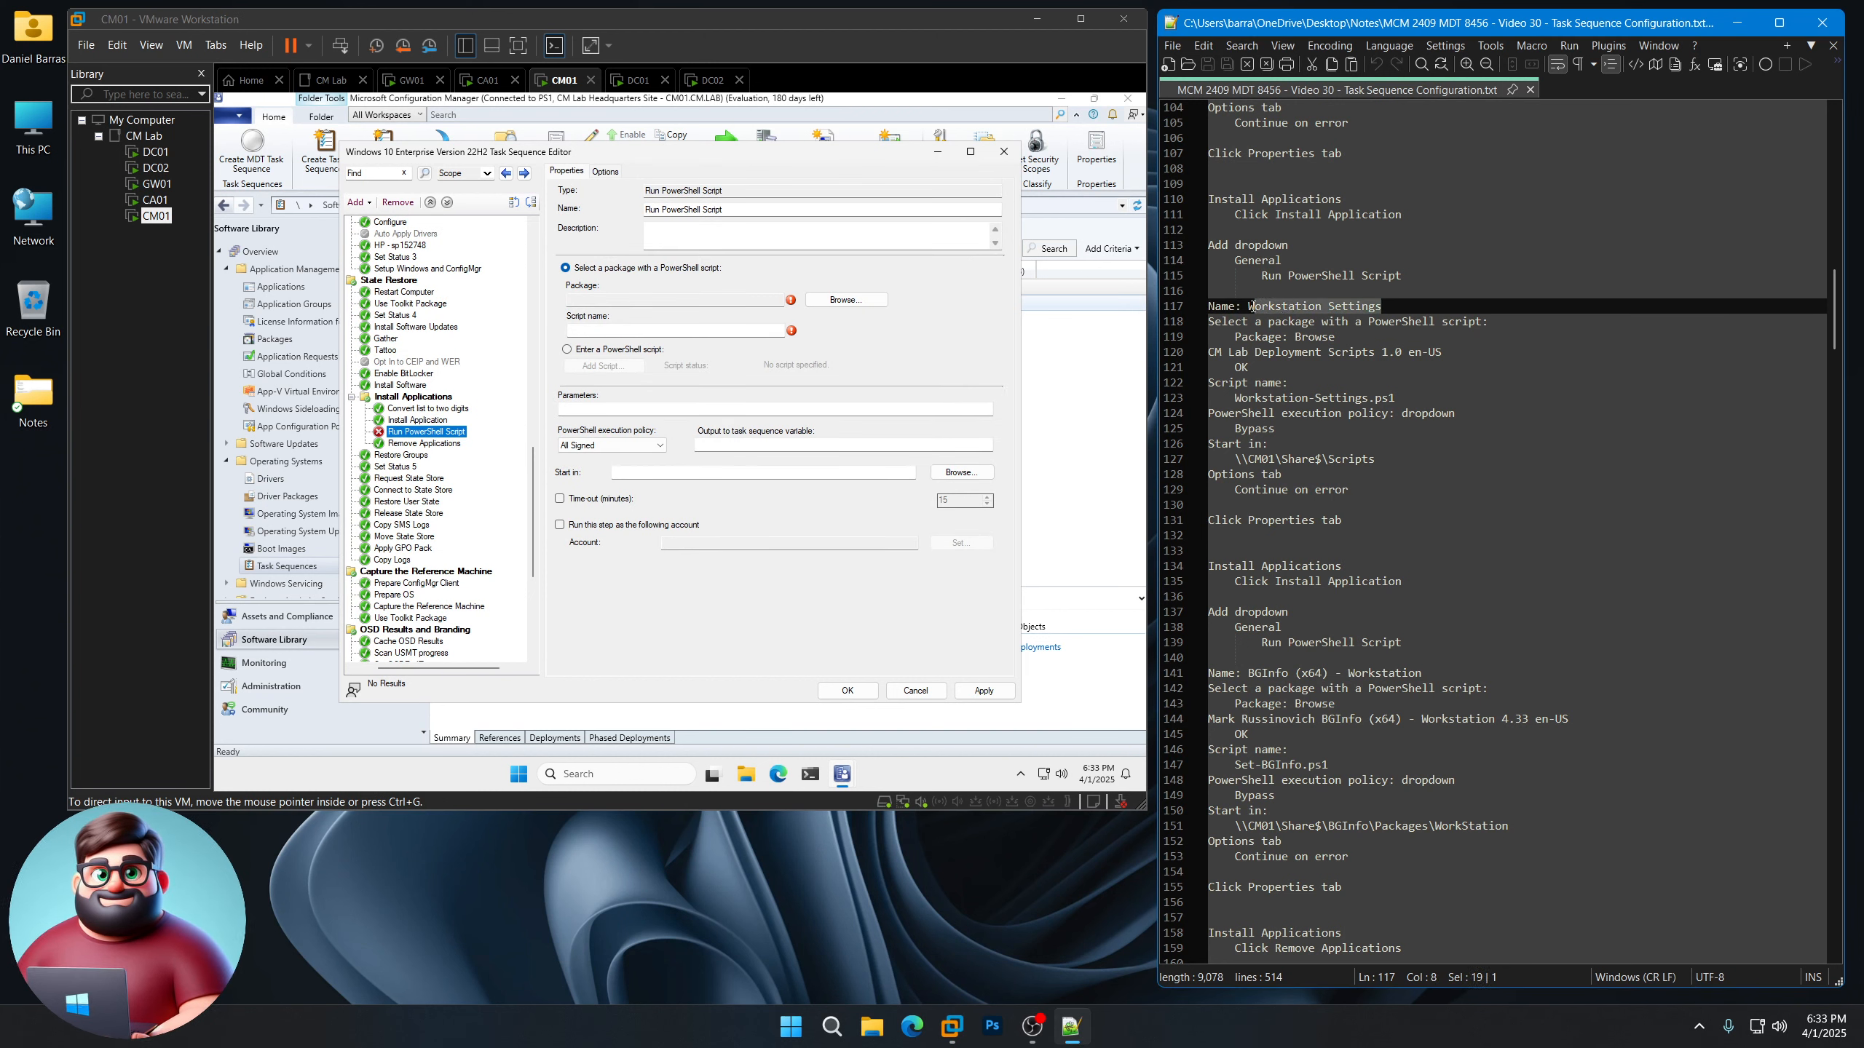
{"action": "right_click", "coordinate": [1276, 304]}
{"action": "left_click", "coordinate": [1330, 334]}
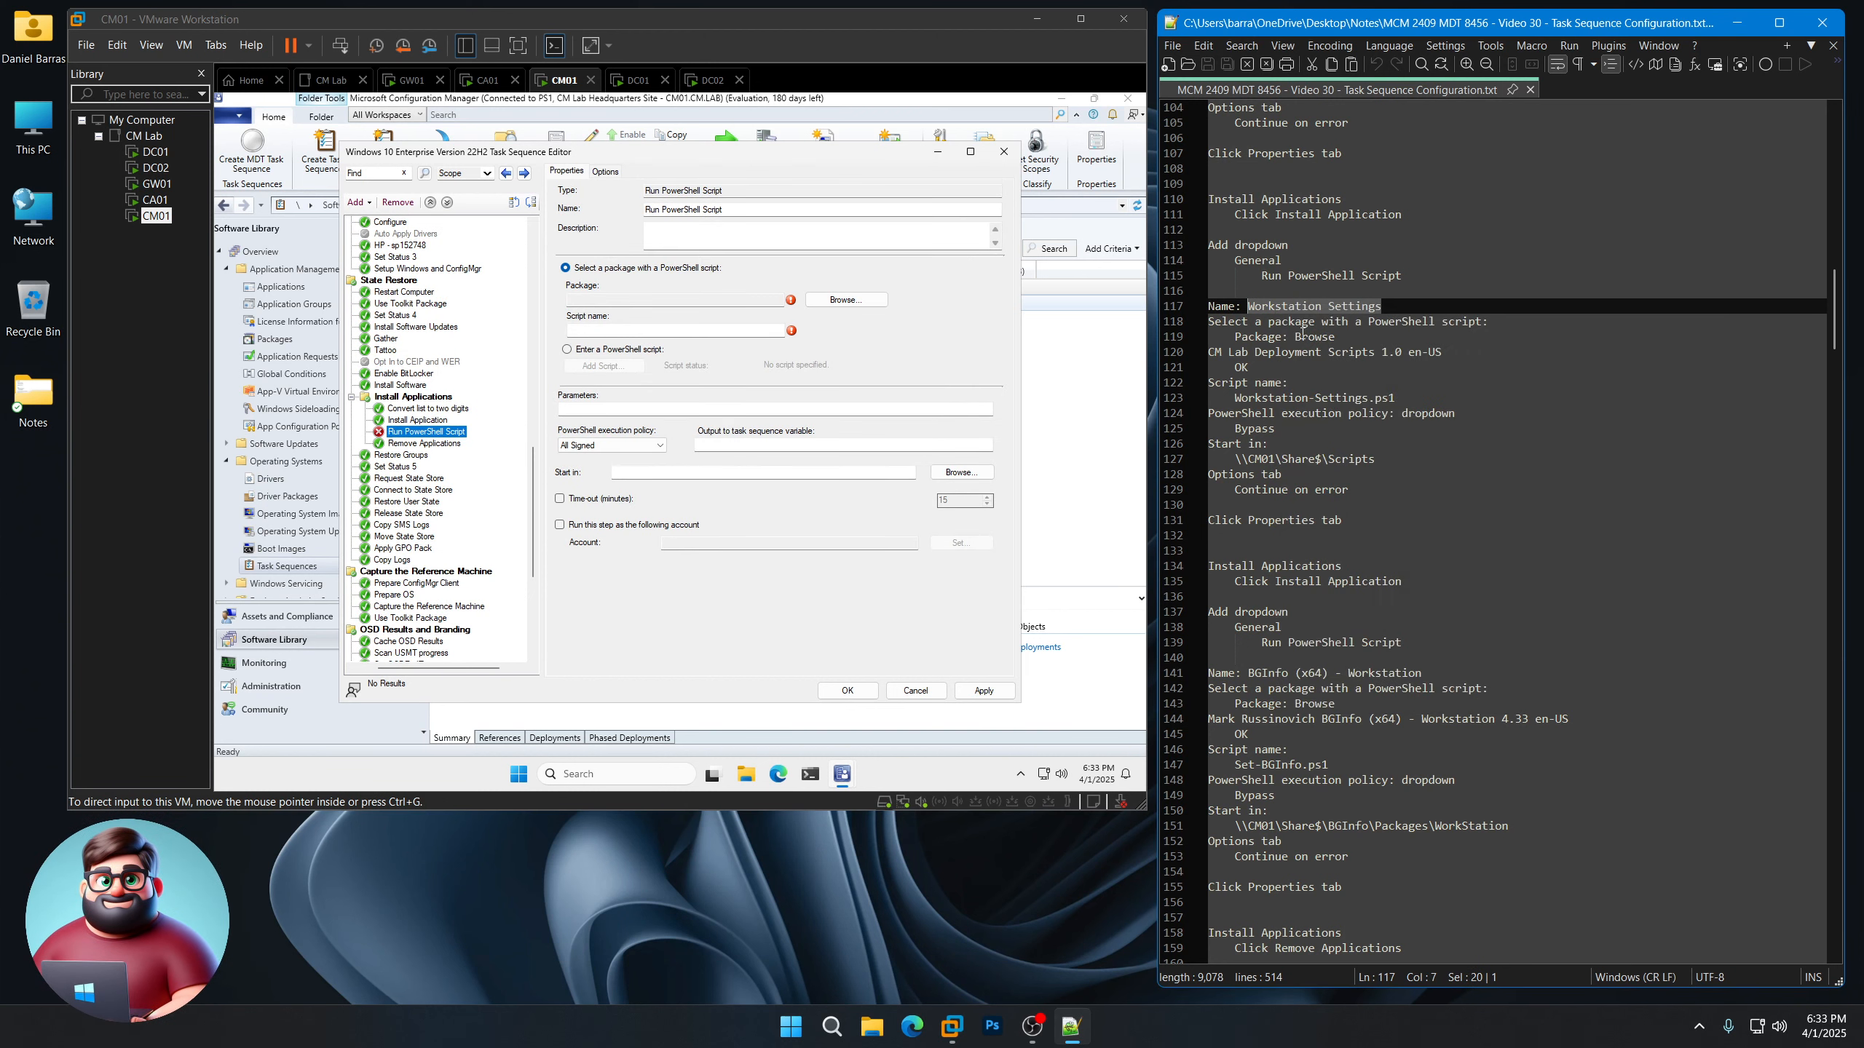
{"action": "left_click", "coordinate": [729, 224]}
{"action": "left_click", "coordinate": [727, 211]}
{"action": "key", "text": "ctrl+a"}
{"action": "key", "text": "ctrl+v"}
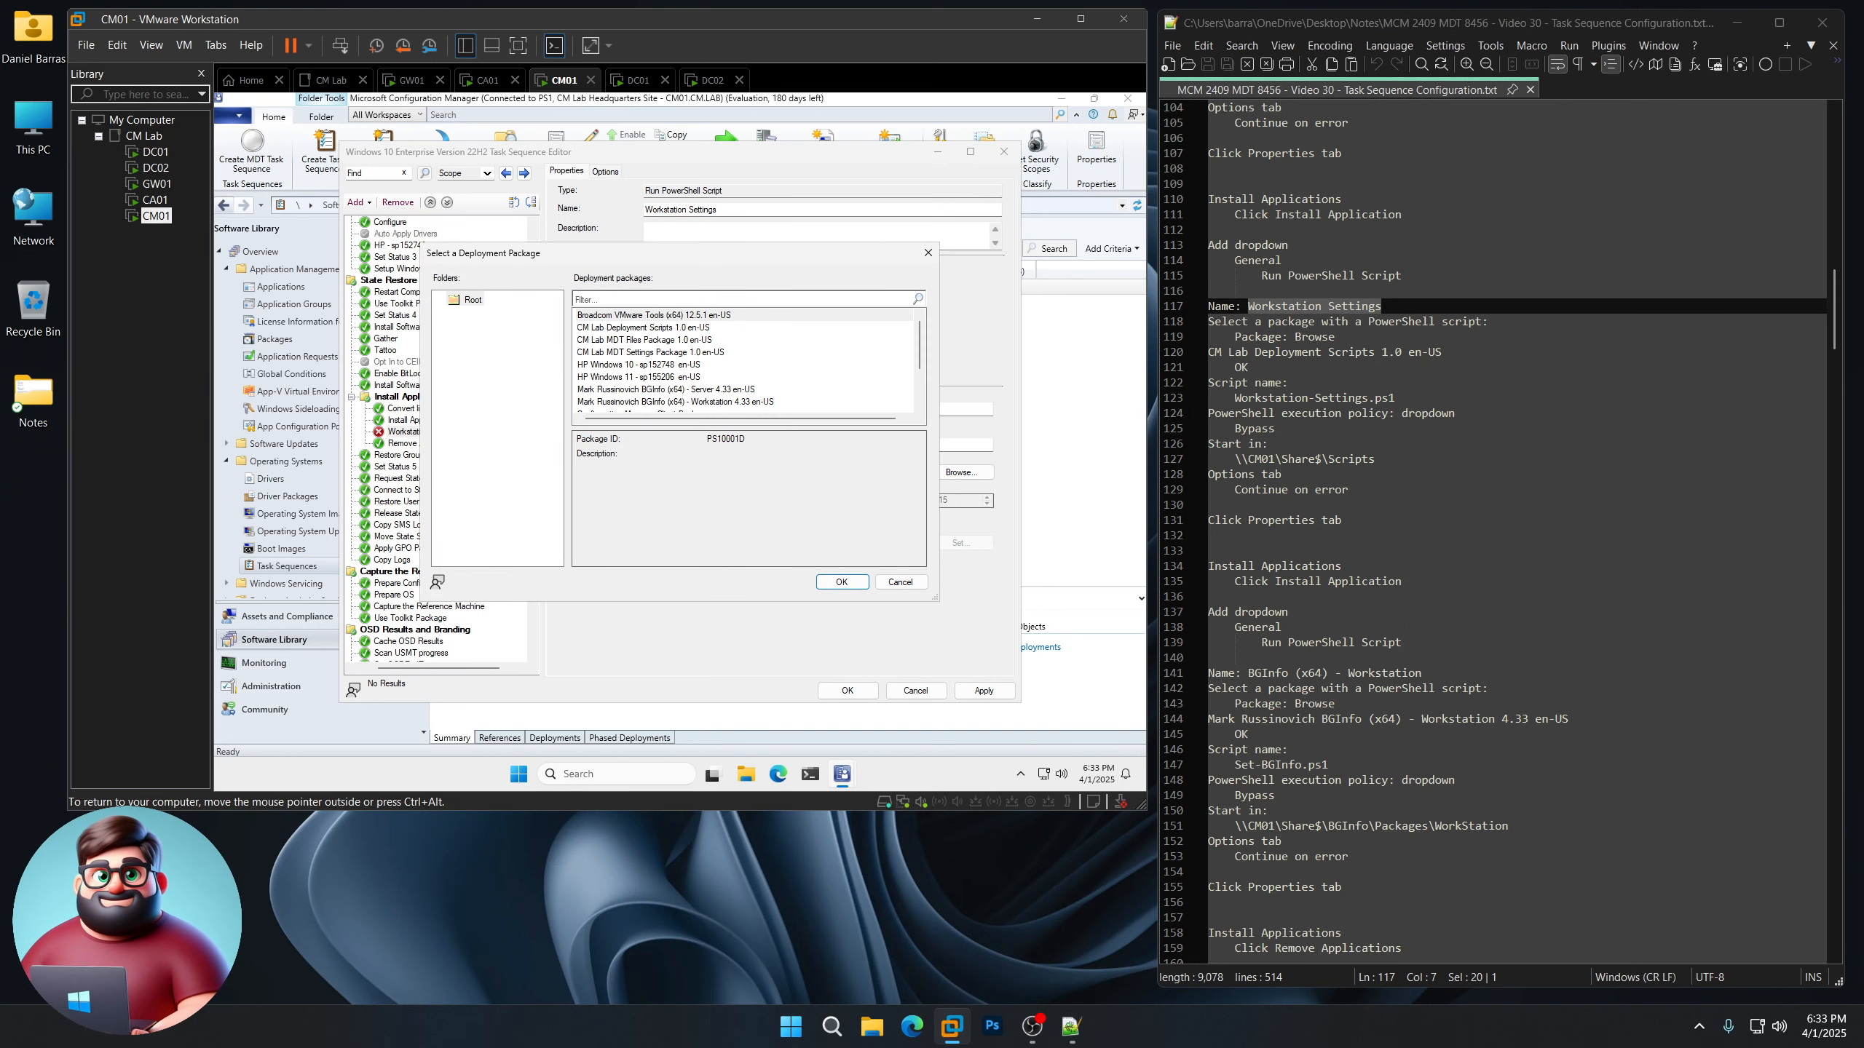
Select the CM Lab Deployment Scripts 1.0 en-US package for the Workstation Settings step and set its script name to Workstation-Settings.ps1
{"action": "left_click", "coordinate": [652, 329]}
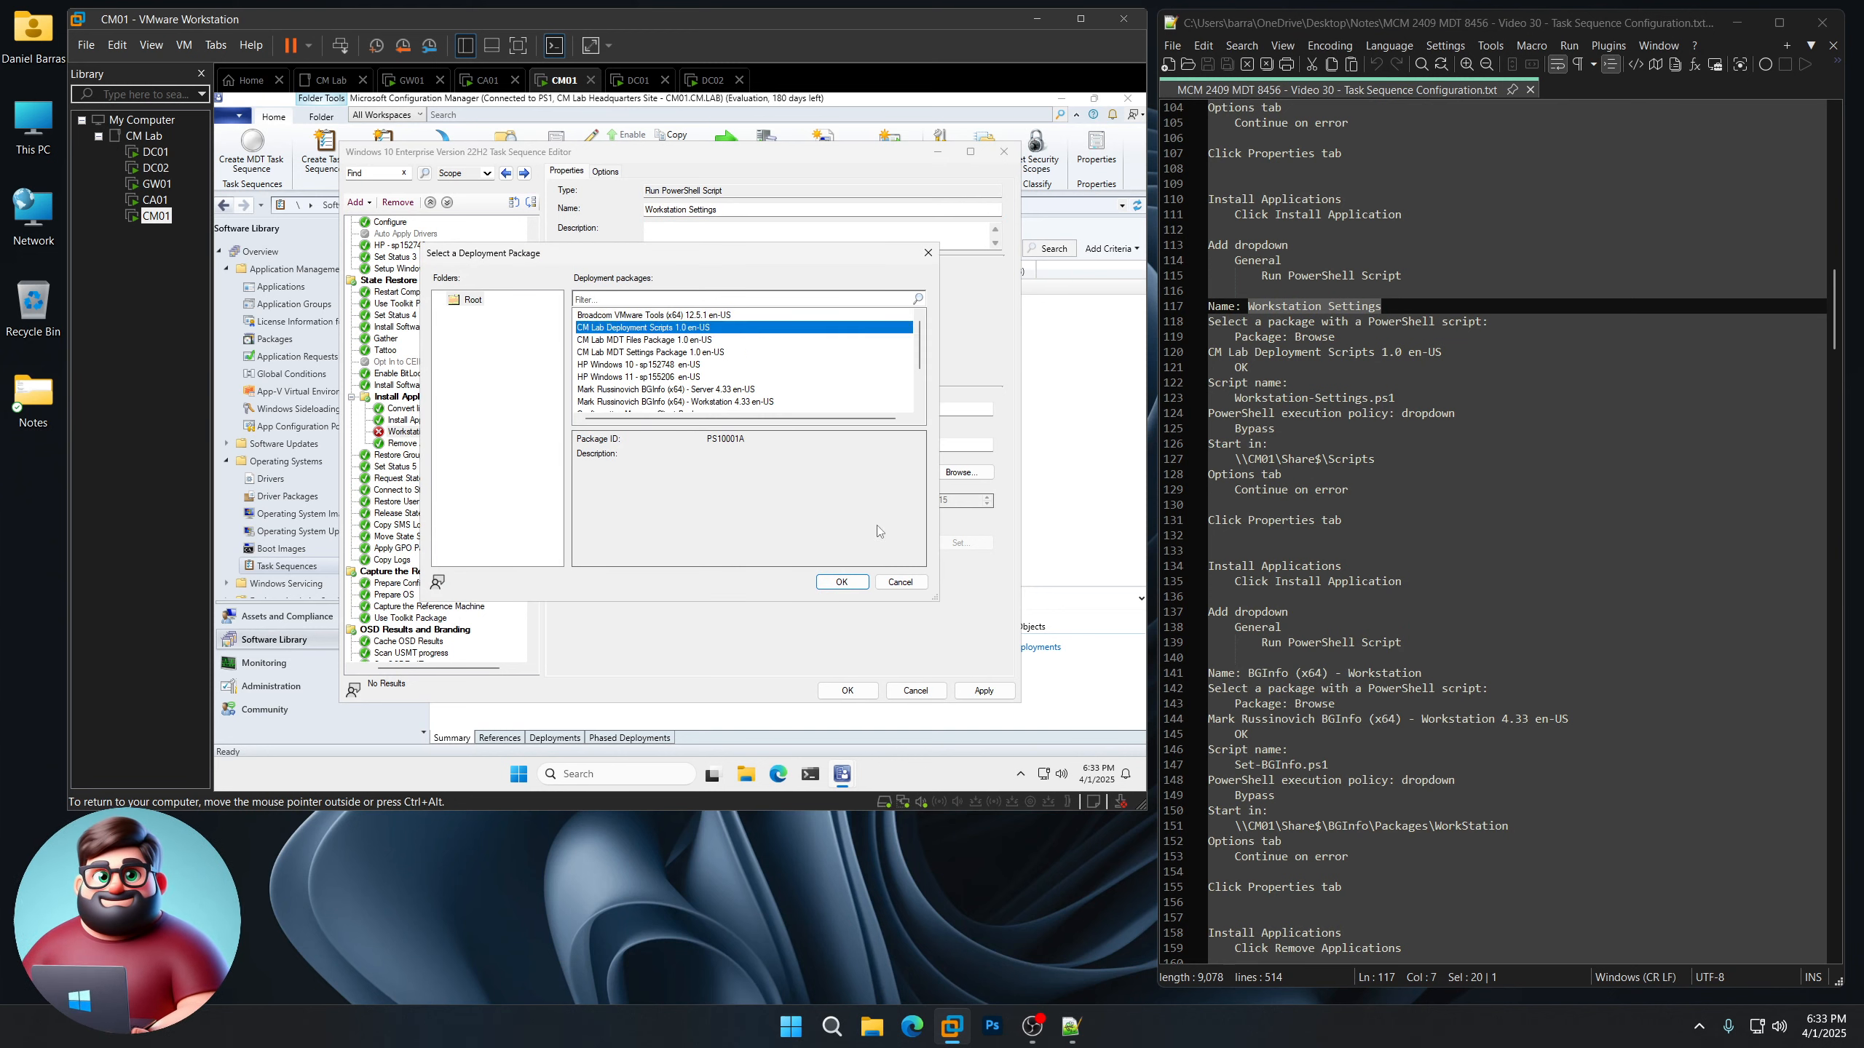
{"action": "left_click", "coordinate": [841, 582]}
{"action": "left_click", "coordinate": [1392, 399]}
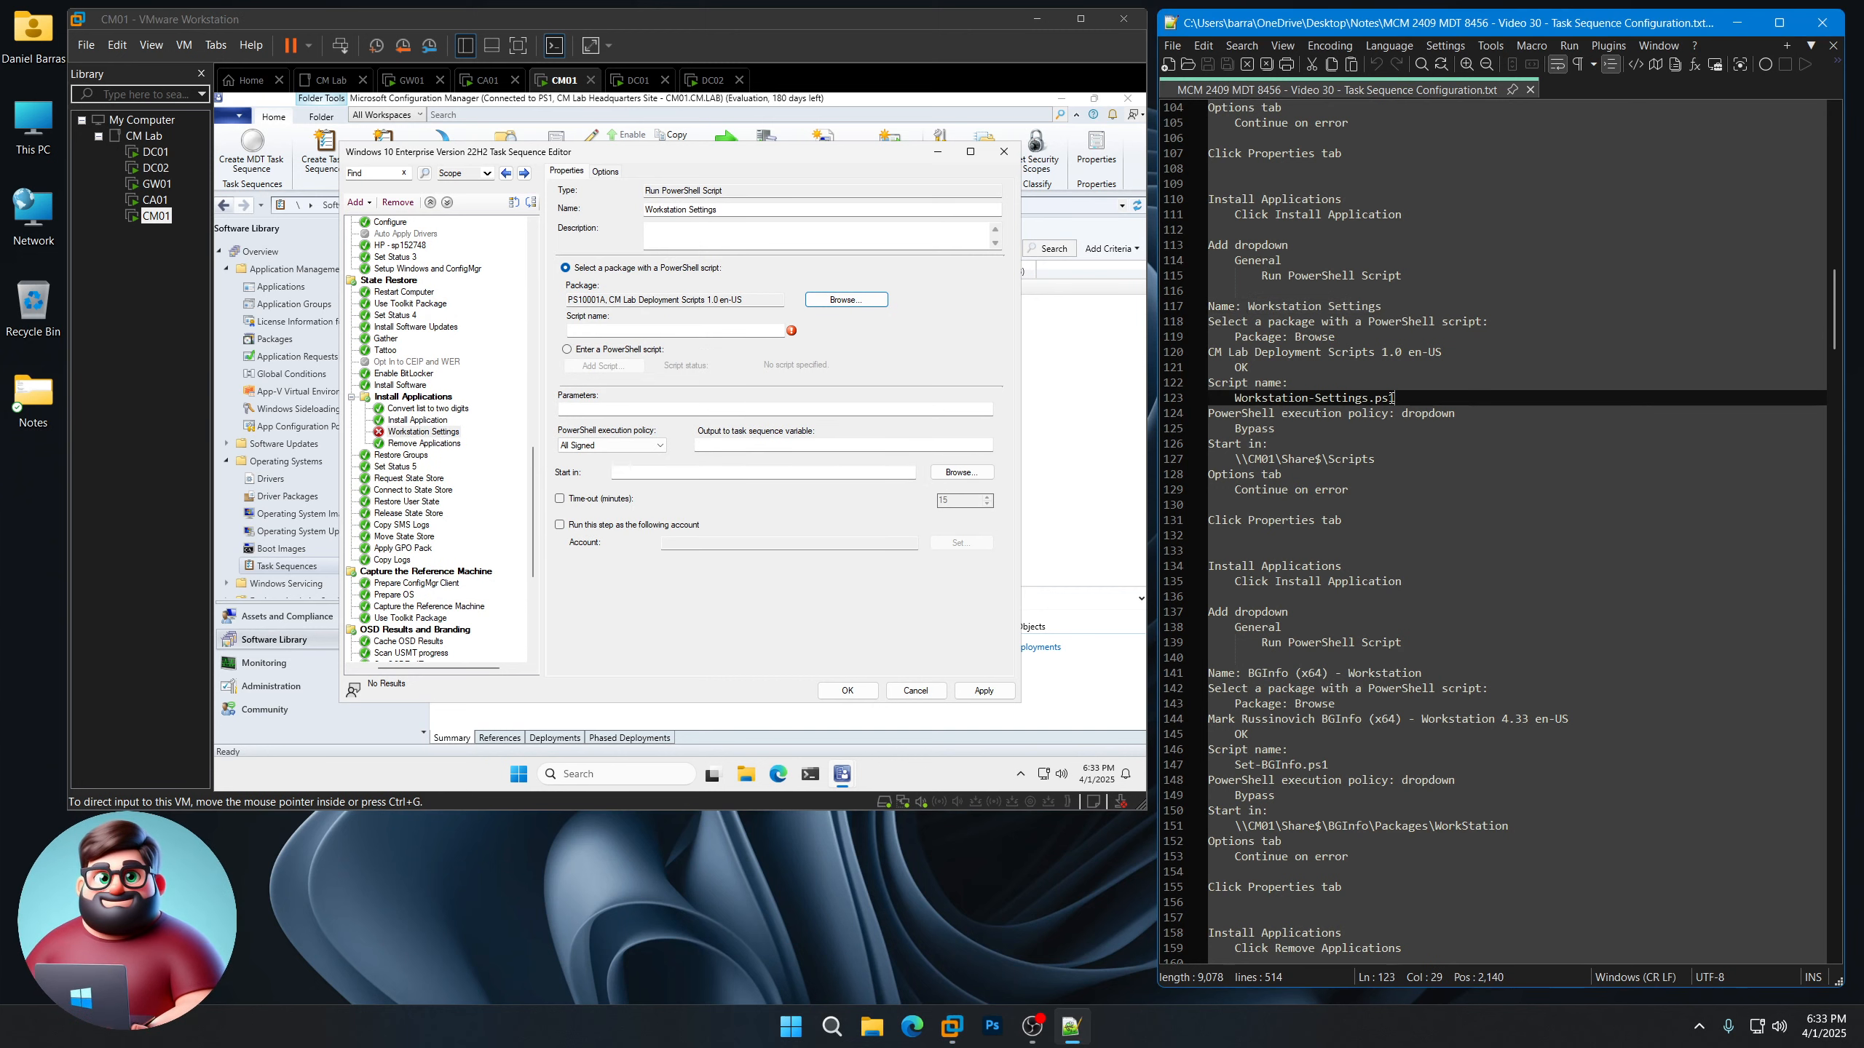
{"action": "left_click_drag", "start_coordinate": [1392, 398], "coordinate": [1235, 398]}
{"action": "right_click", "coordinate": [1284, 398]}
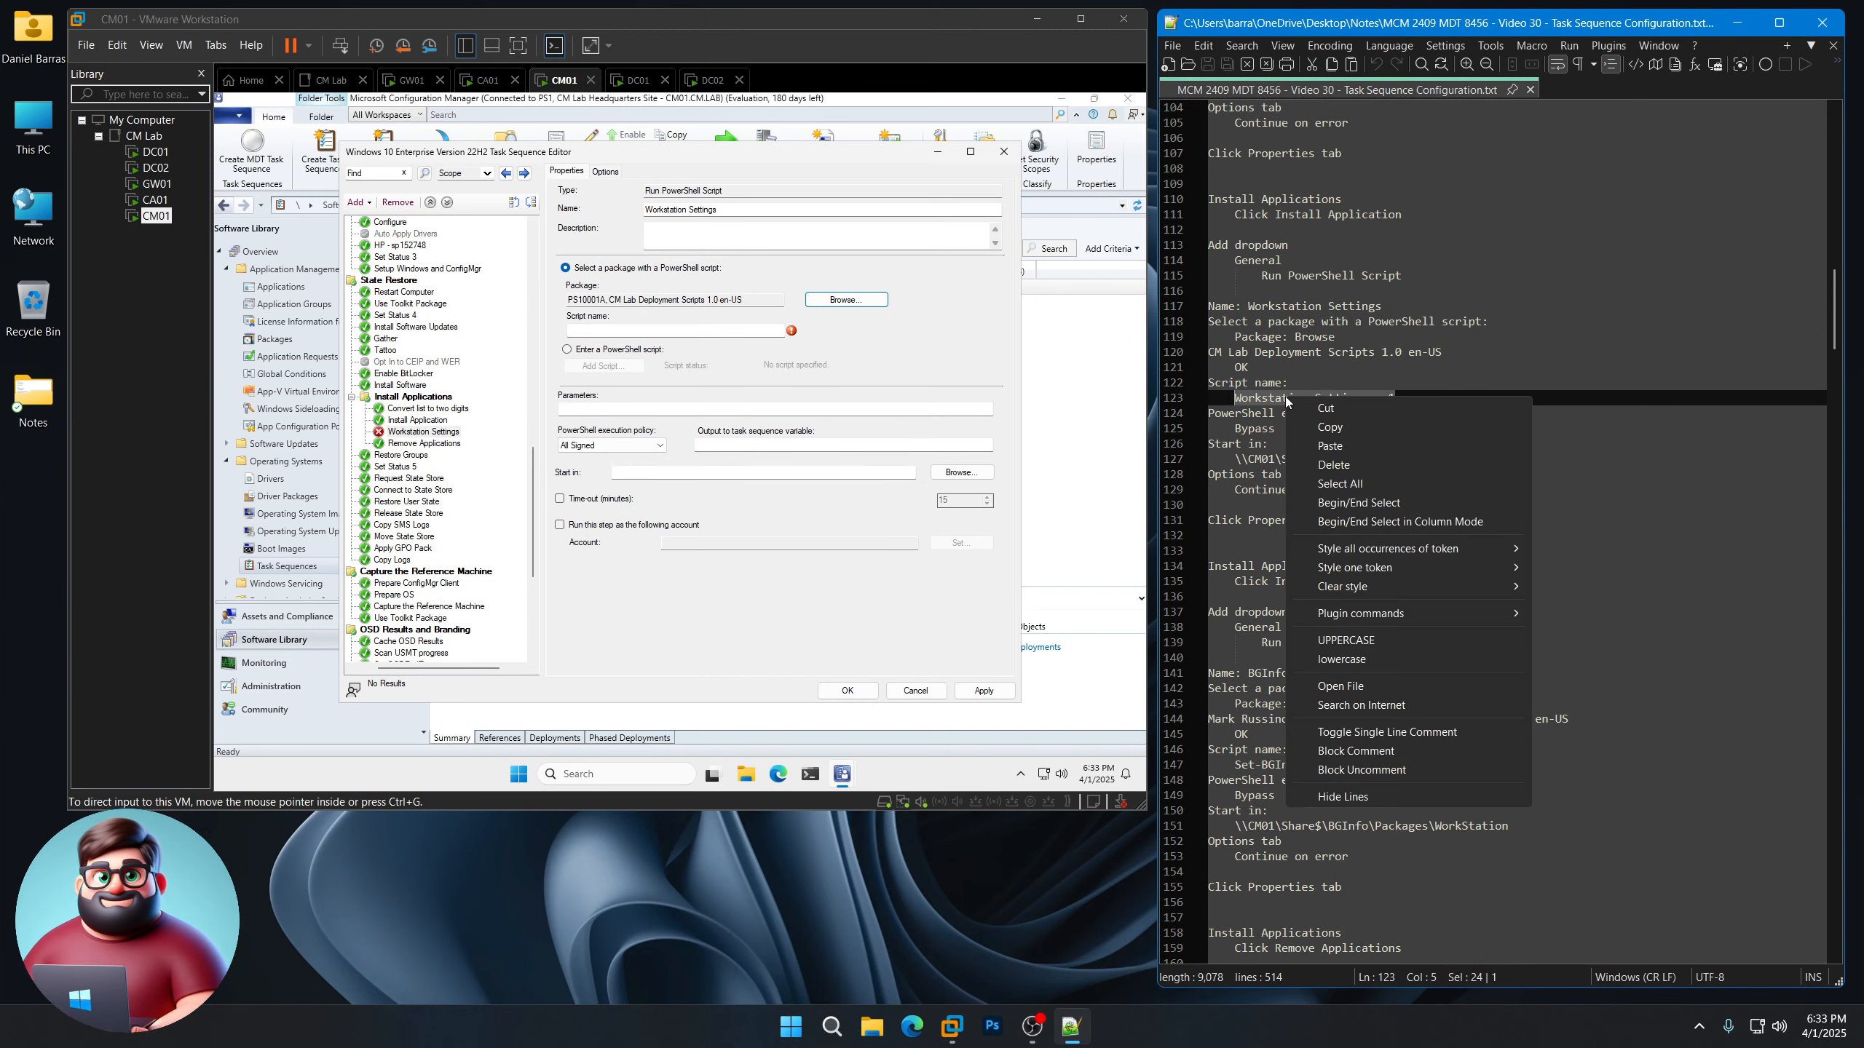
{"action": "left_click", "coordinate": [1330, 433]}
{"action": "left_click", "coordinate": [600, 332]}
{"action": "key", "text": "ctrl+v"}
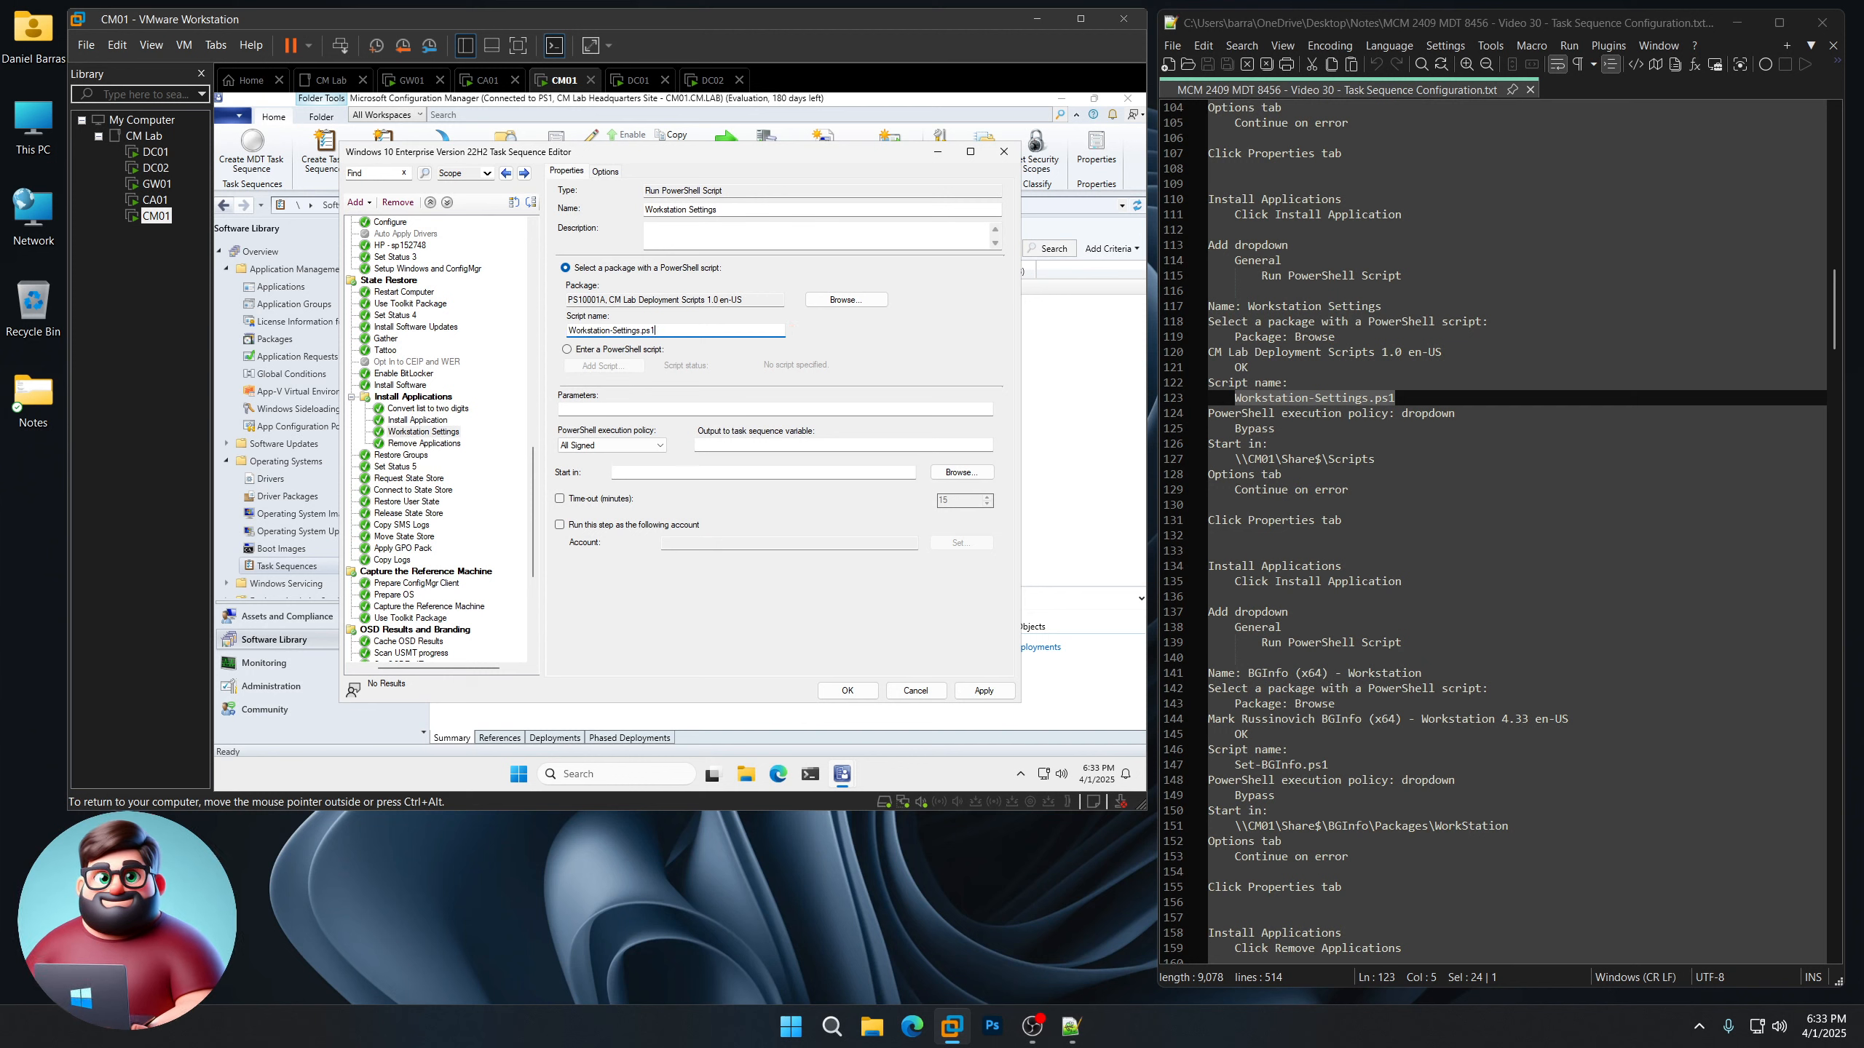
Set the Workstation Settings step's PowerShell execution policy to Bypass and its start-in folder to \\CM01\Share$\Scripts
{"action": "left_click", "coordinate": [628, 446]}
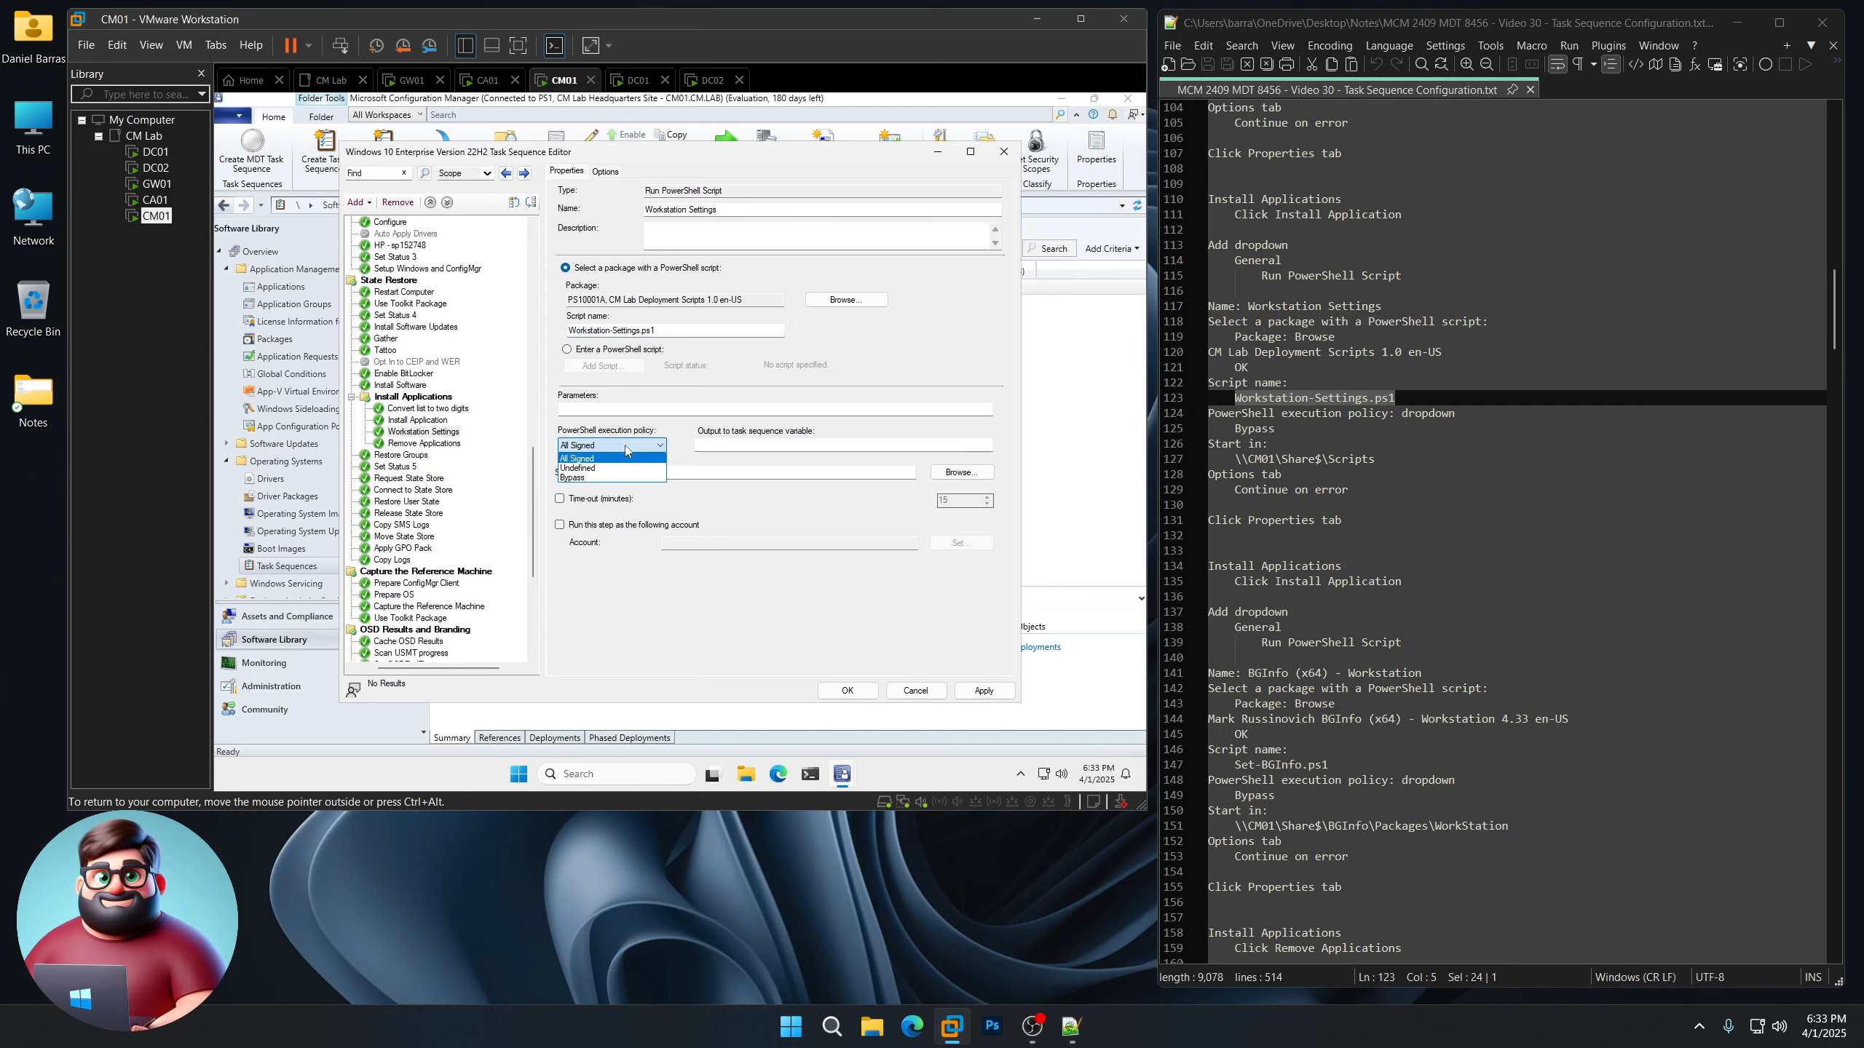
{"action": "left_click", "coordinate": [572, 478]}
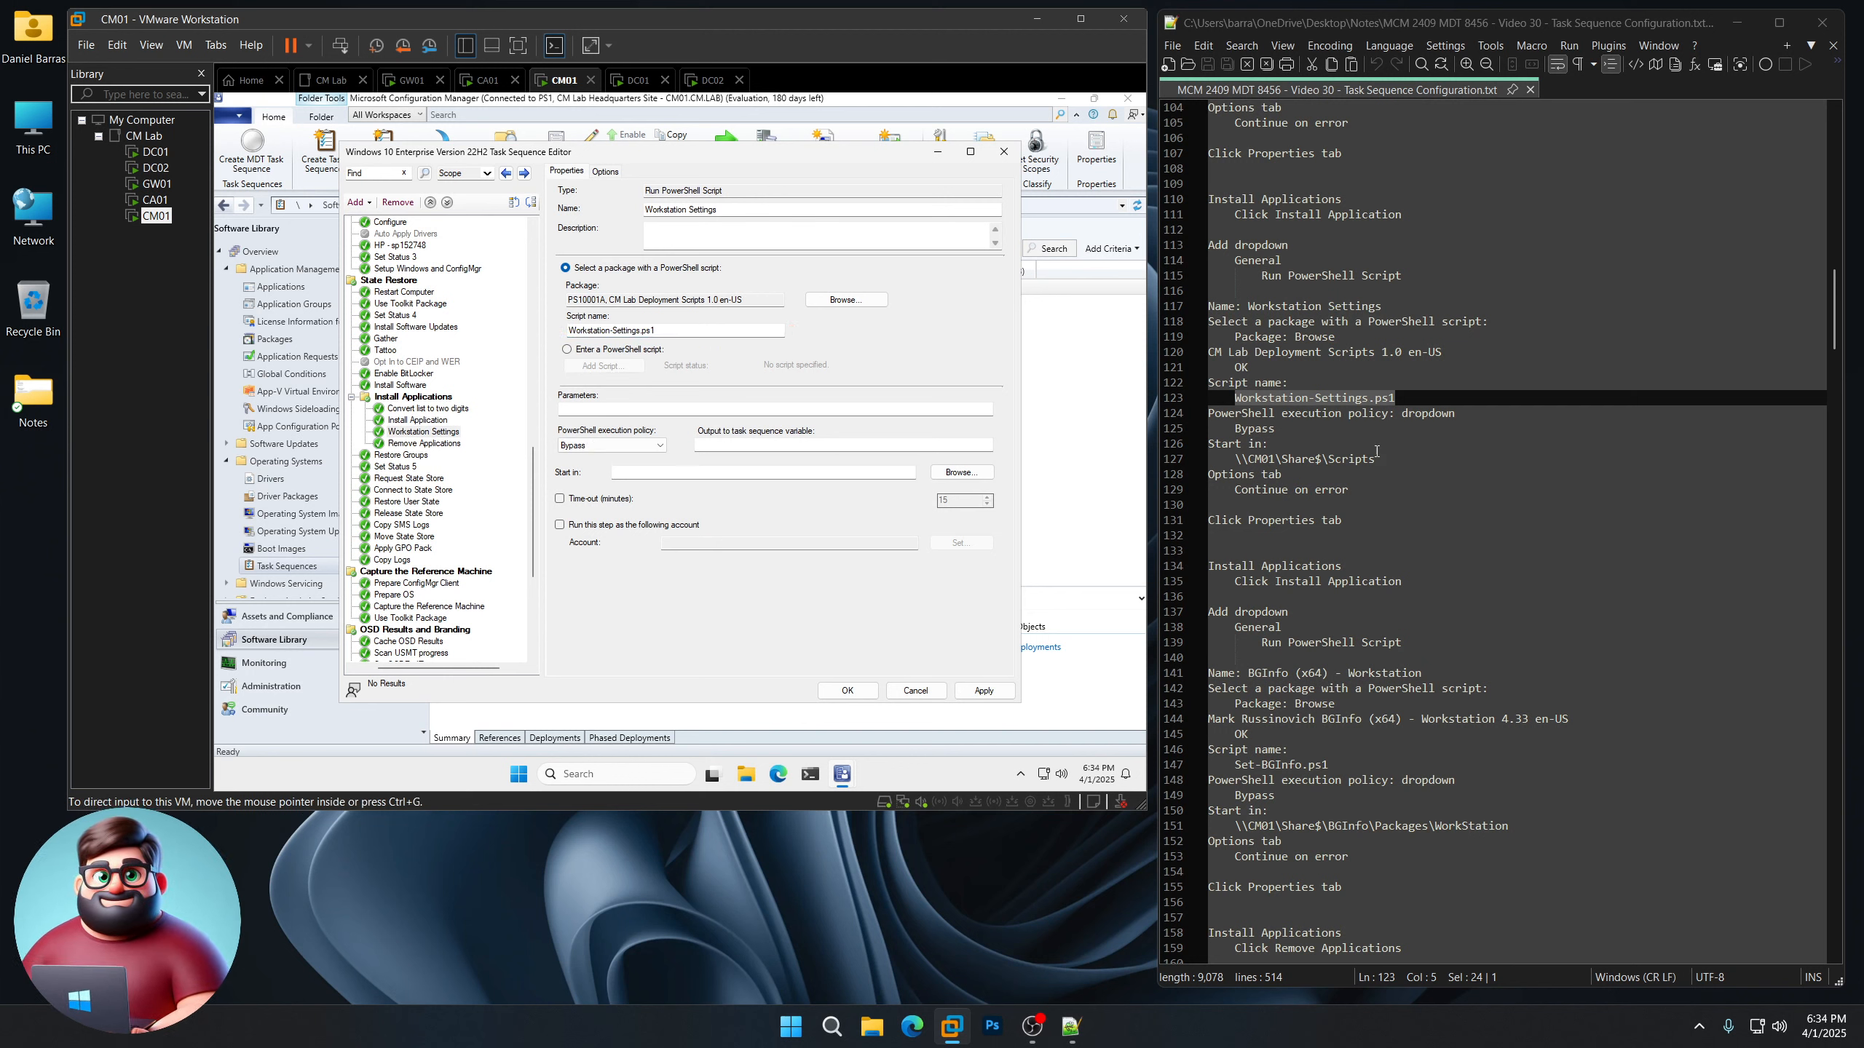
{"action": "left_click_drag", "start_coordinate": [1375, 459], "coordinate": [1239, 460]}
{"action": "right_click", "coordinate": [1241, 462]}
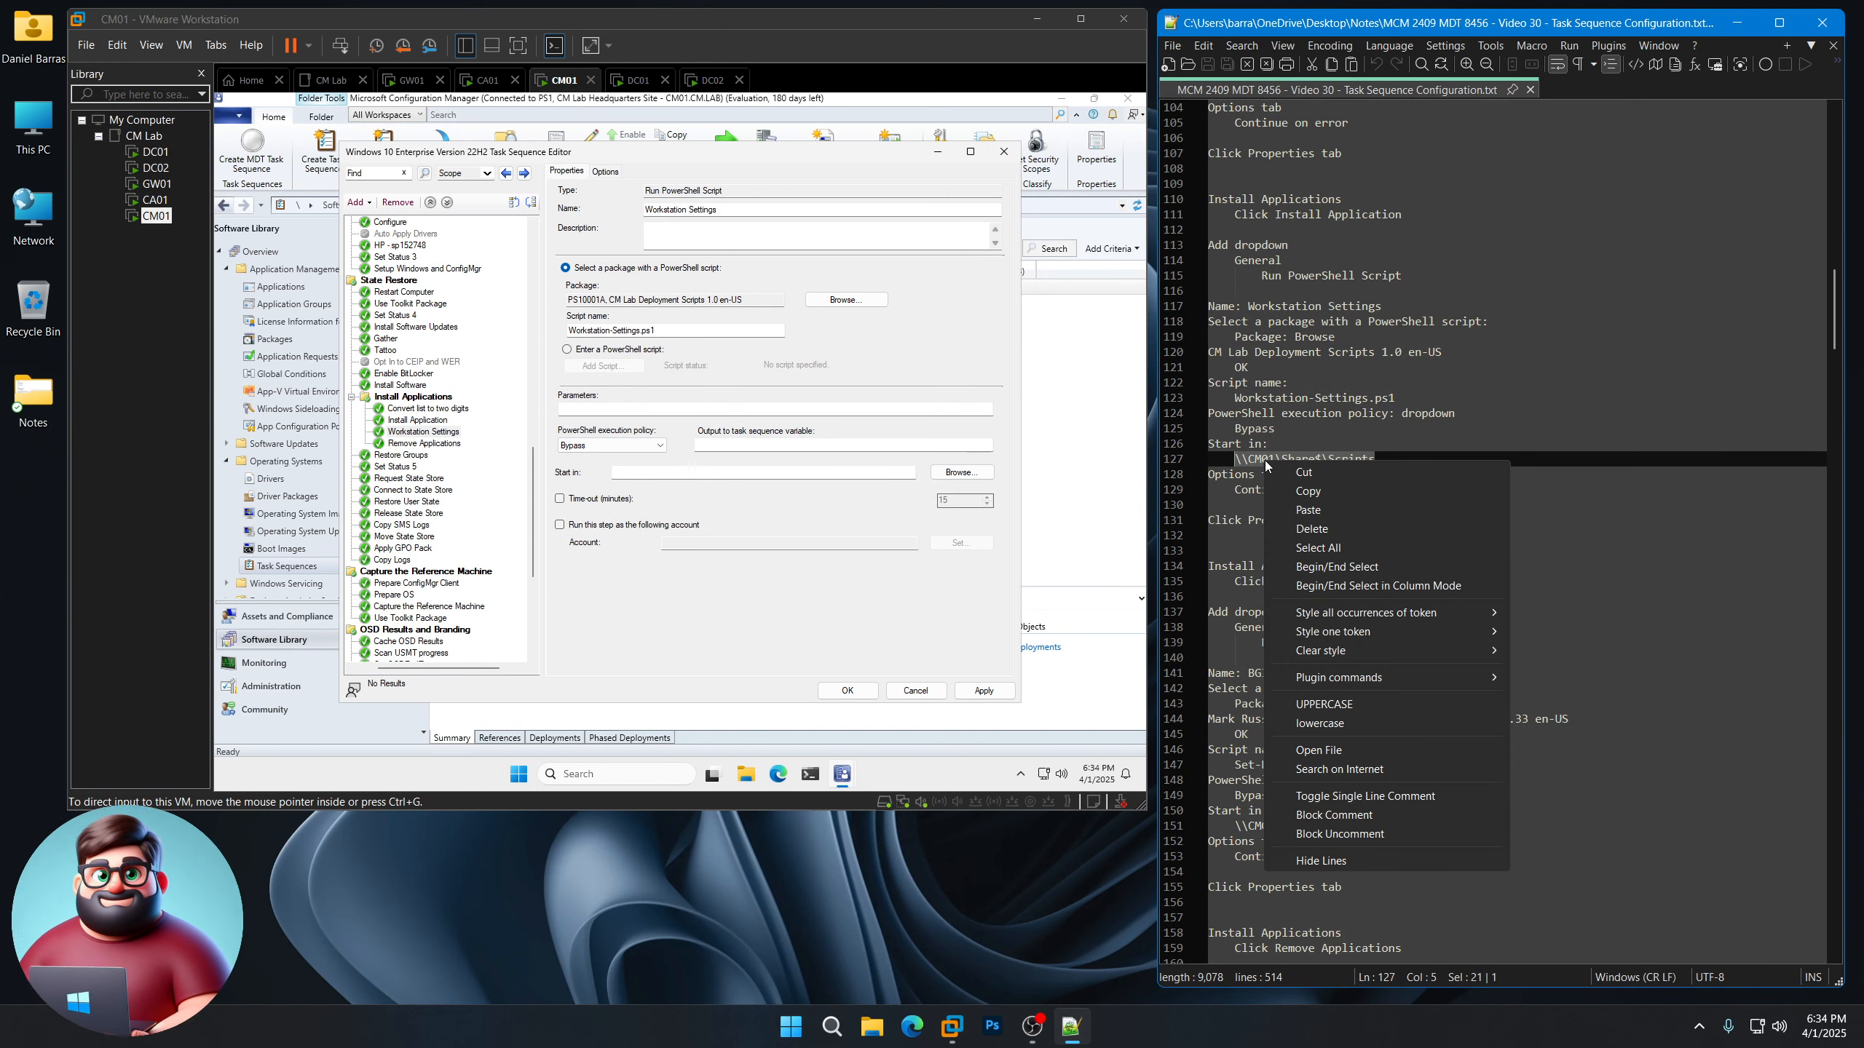
{"action": "left_click", "coordinate": [1292, 491]}
{"action": "left_click", "coordinate": [615, 473]}
{"action": "key", "text": "ctrl+v"}
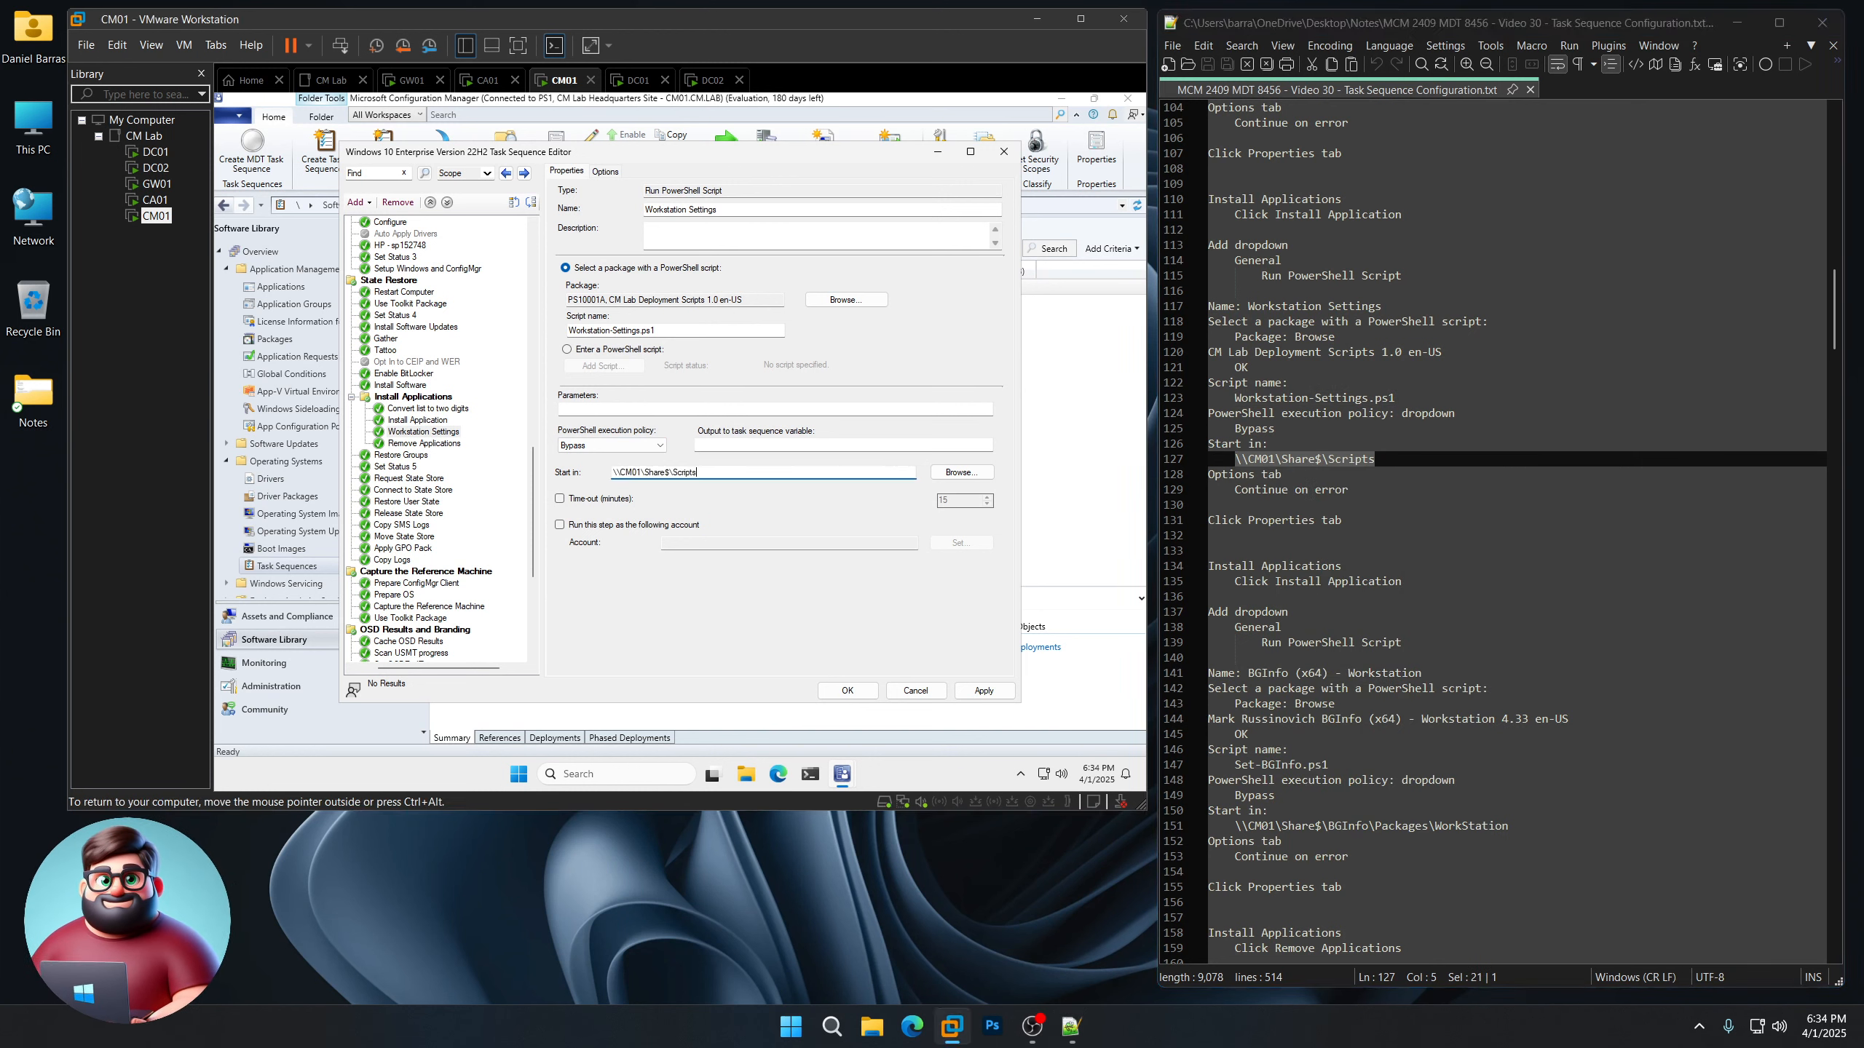
Enable Continue on error for the Workstation Settings step and return to its general properties
{"action": "left_click", "coordinate": [606, 172]}
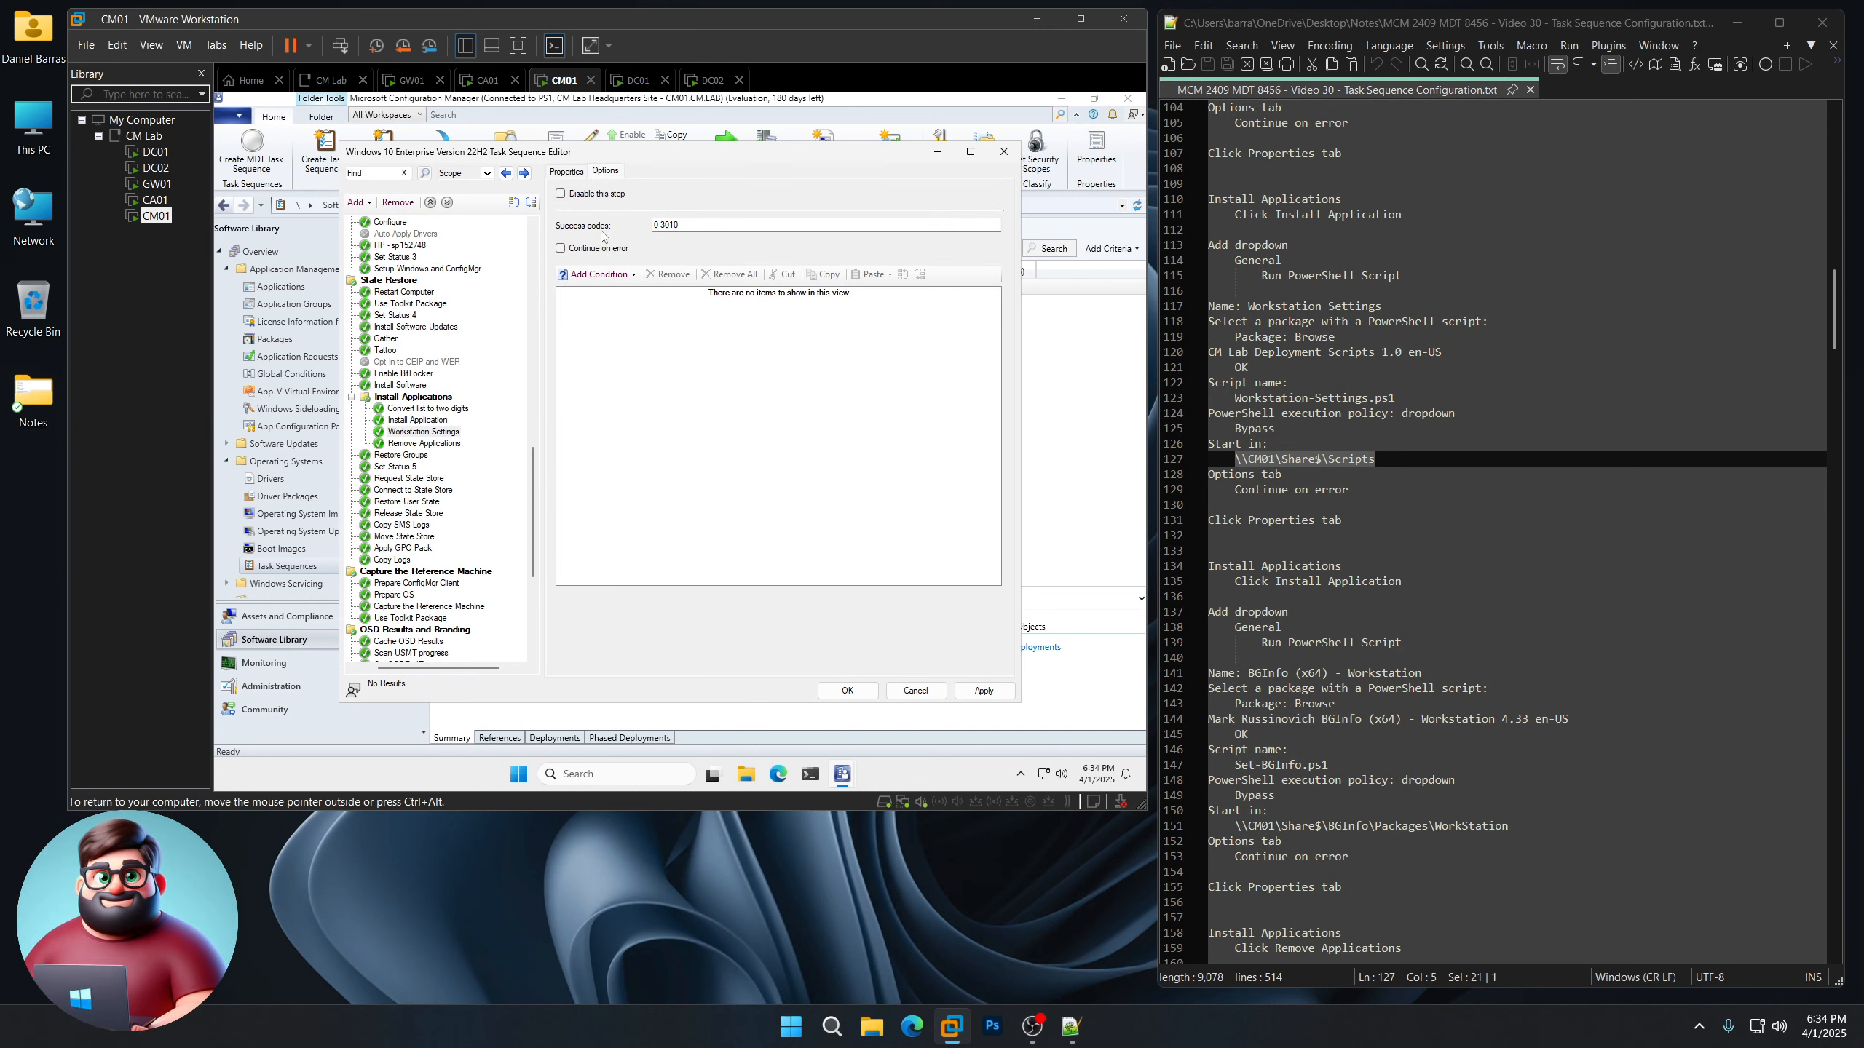
{"action": "left_click", "coordinate": [597, 249]}
{"action": "left_click", "coordinate": [565, 171]}
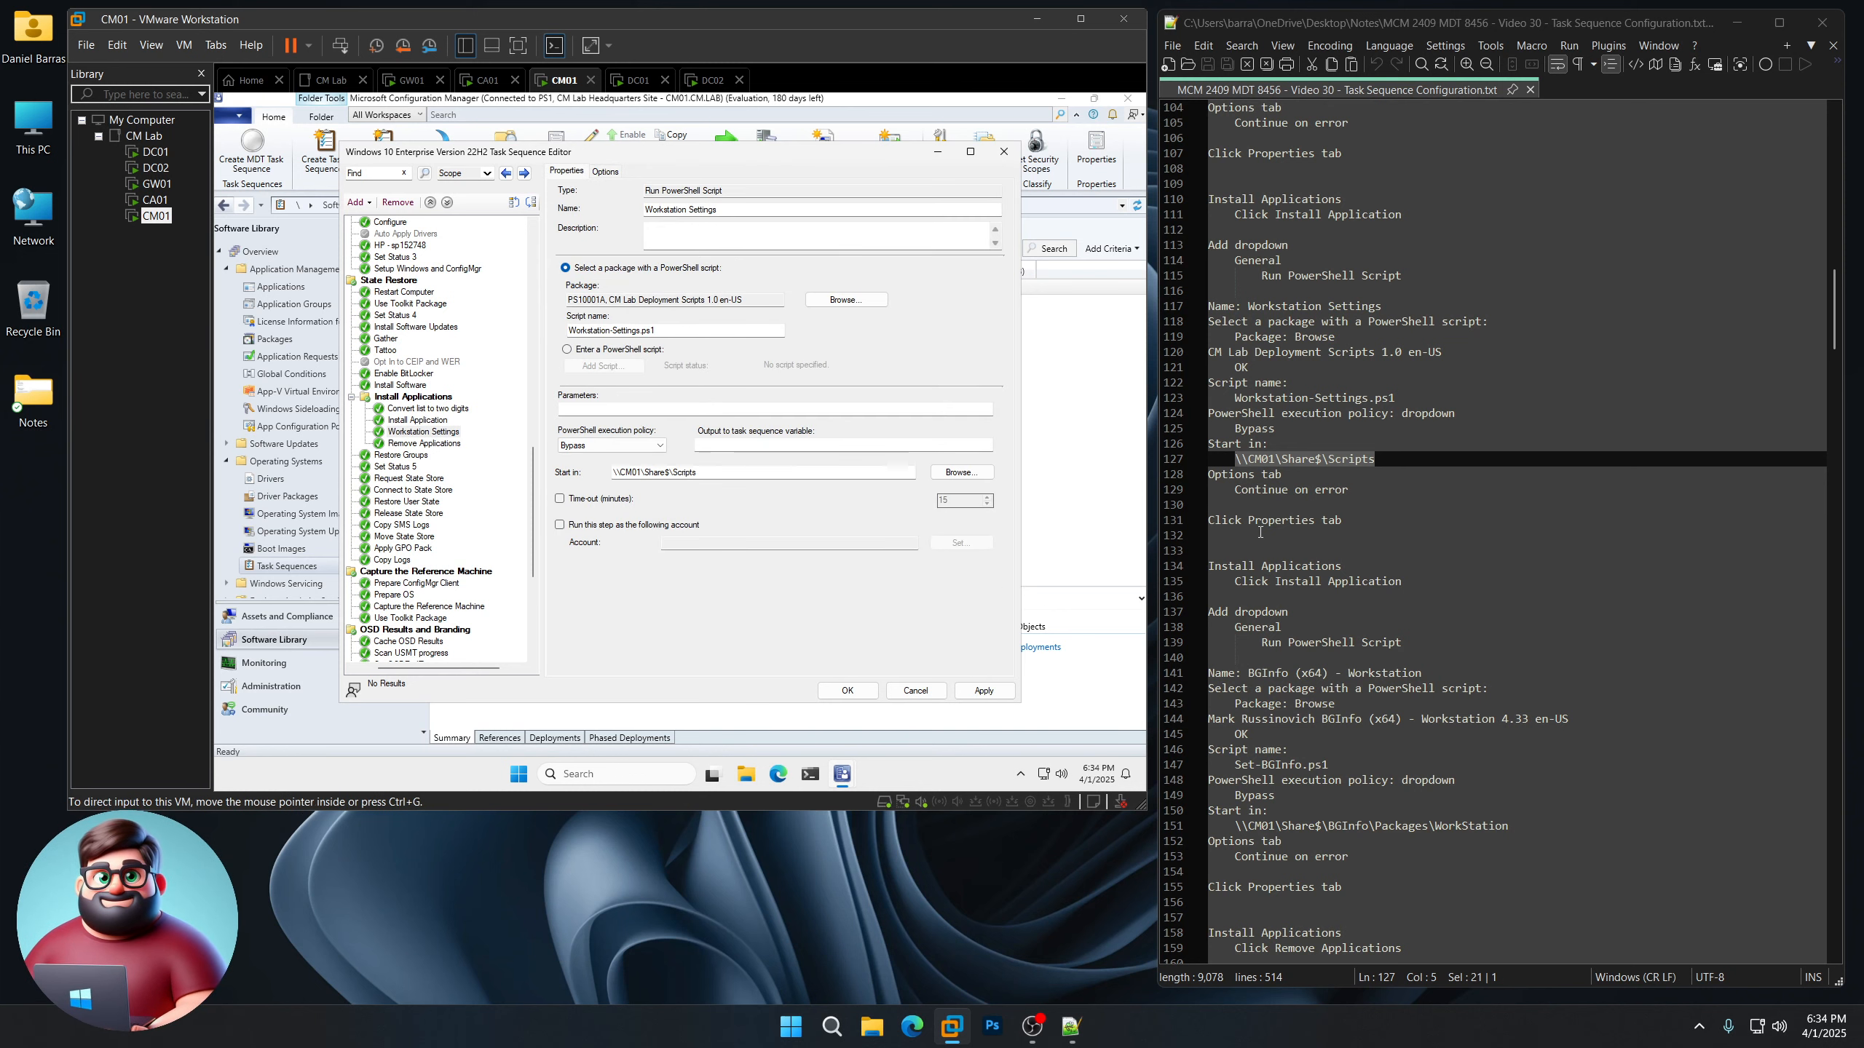
{"action": "left_click_drag", "start_coordinate": [1353, 520], "coordinate": [1209, 521]}
Add another Run PowerShell Script step after Install Application, above the Workstation Settings step
{"action": "scroll", "coordinate": [1322, 536], "scroll_direction": "down", "scroll_amount": 8}
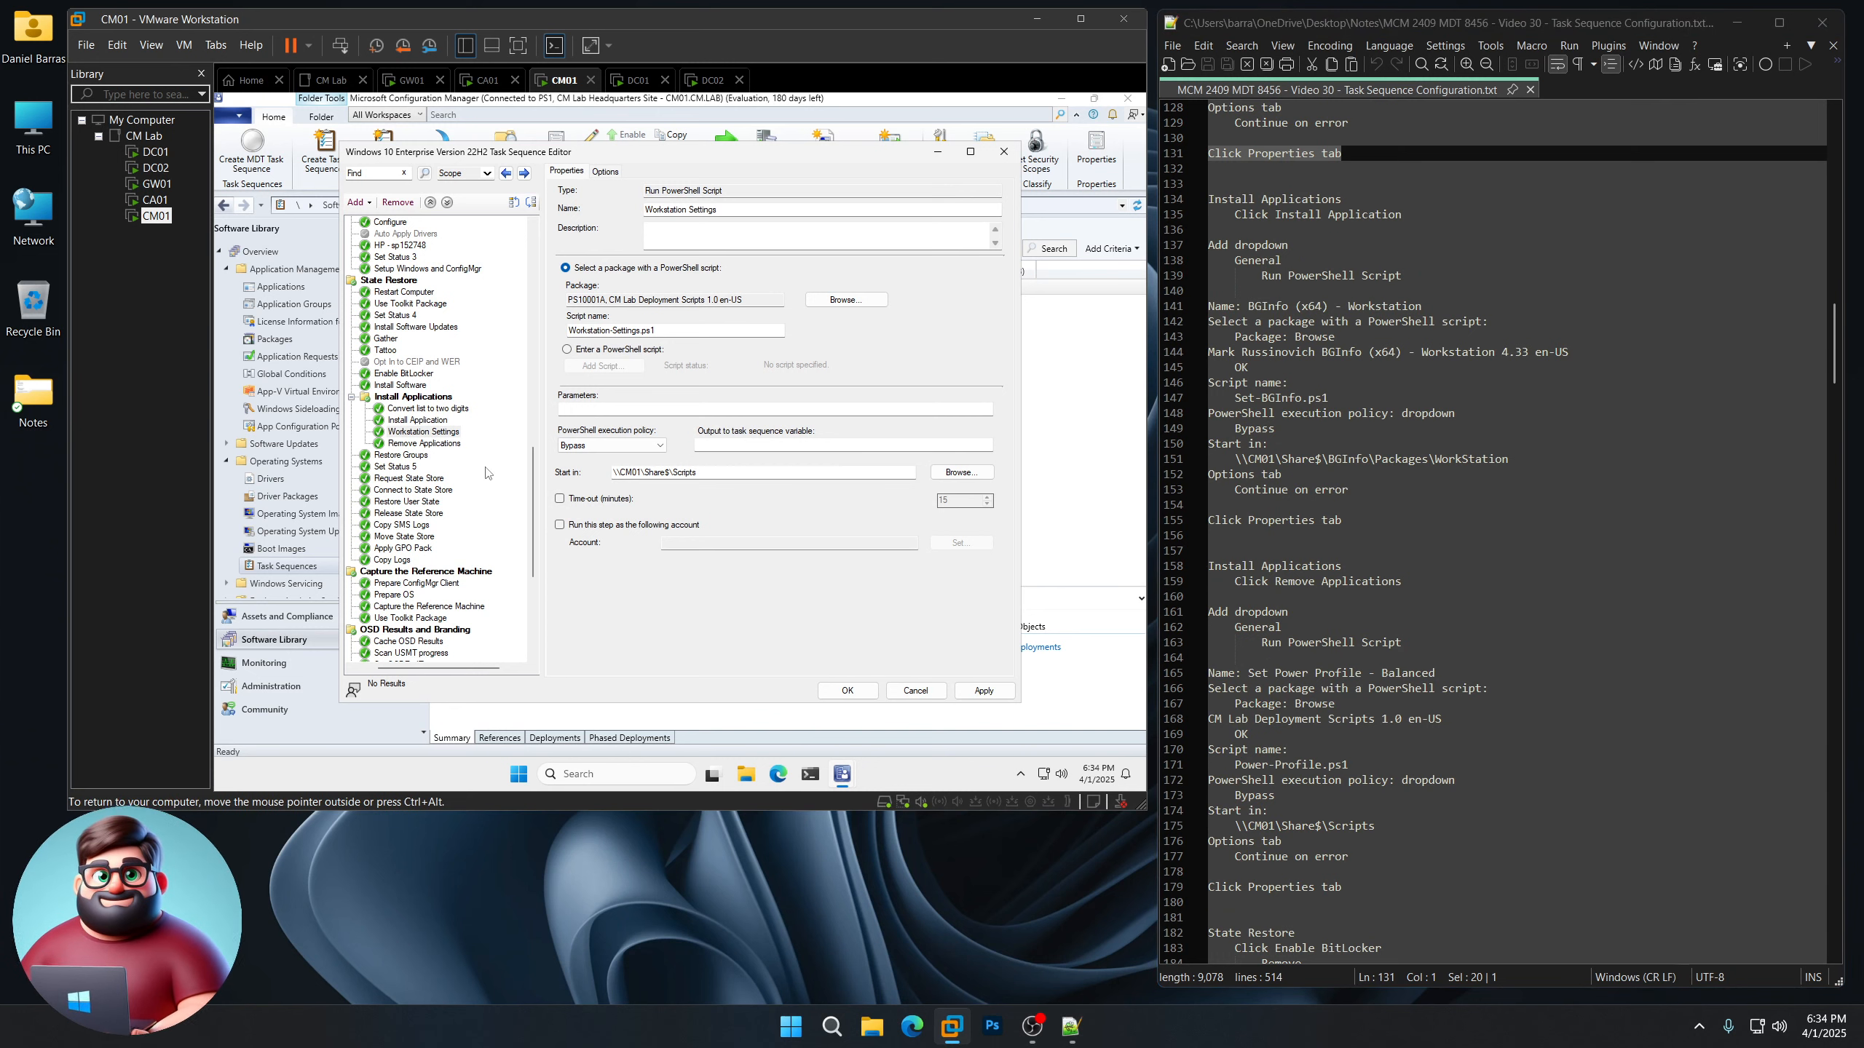
{"action": "left_click", "coordinate": [417, 421]}
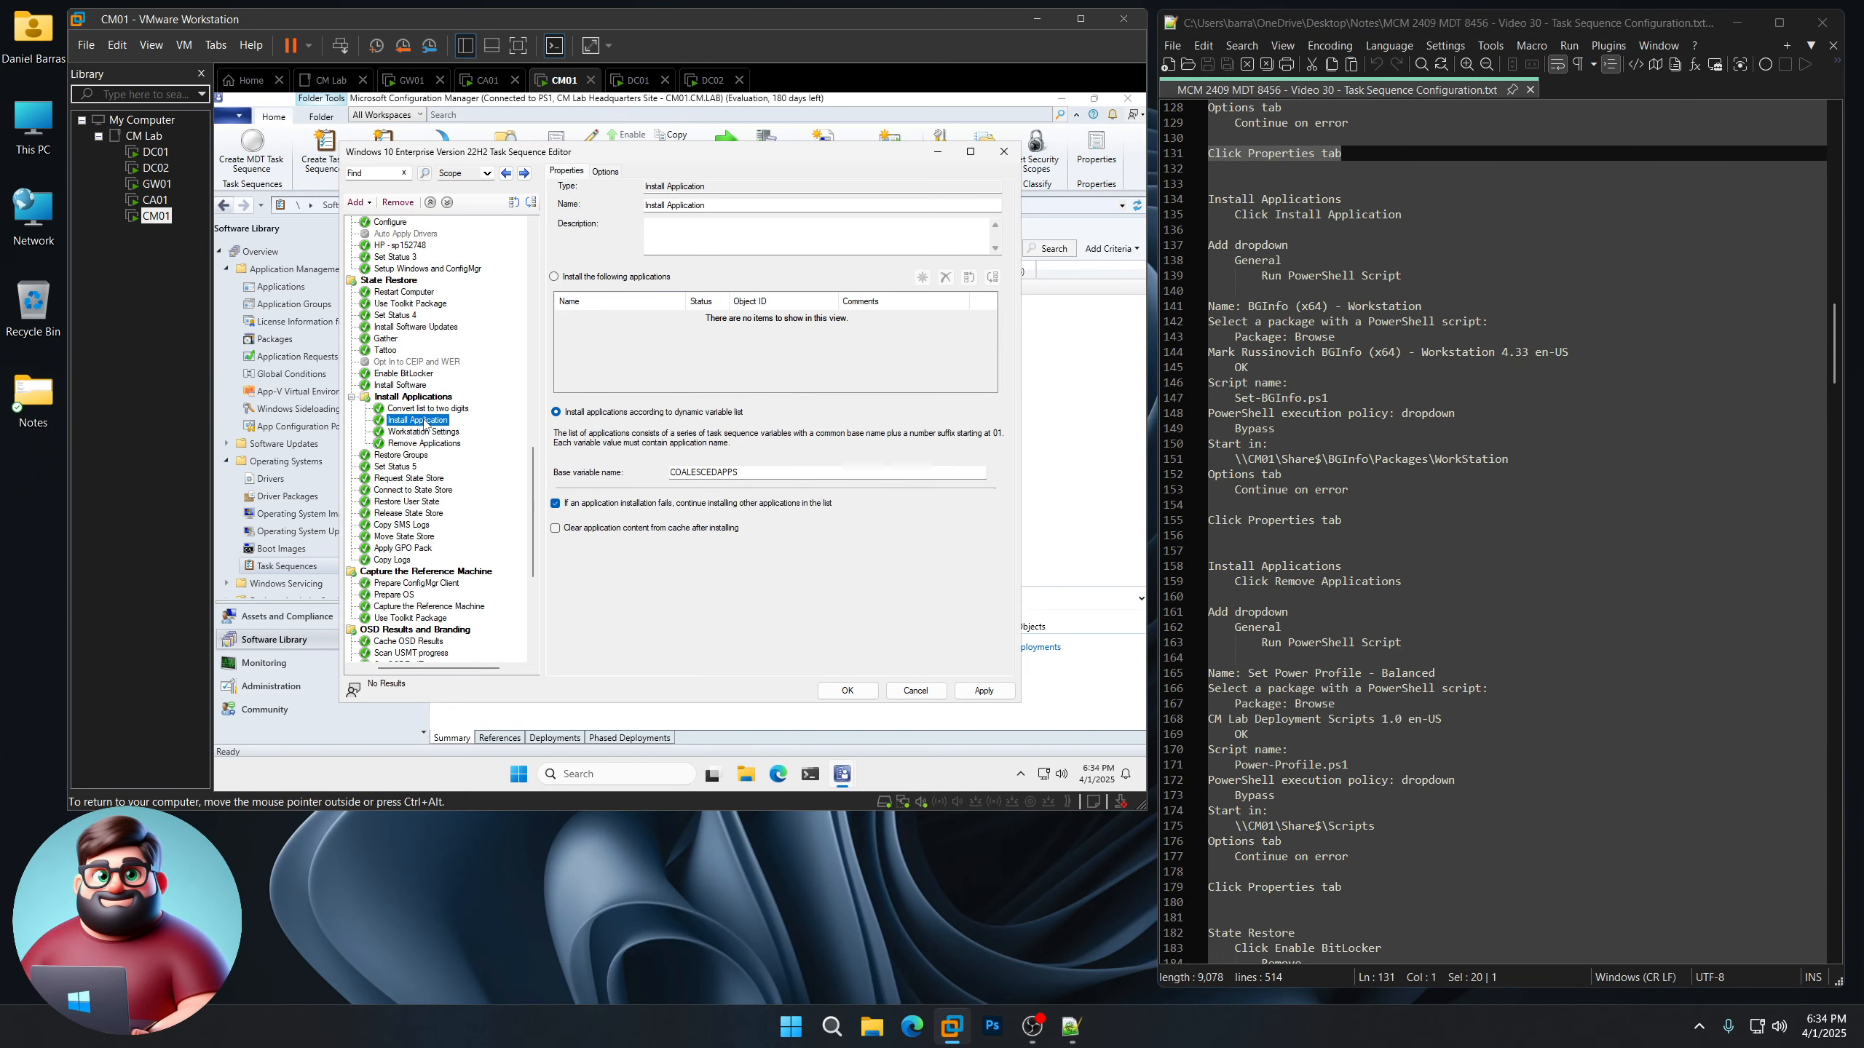
{"action": "left_click", "coordinate": [358, 202]}
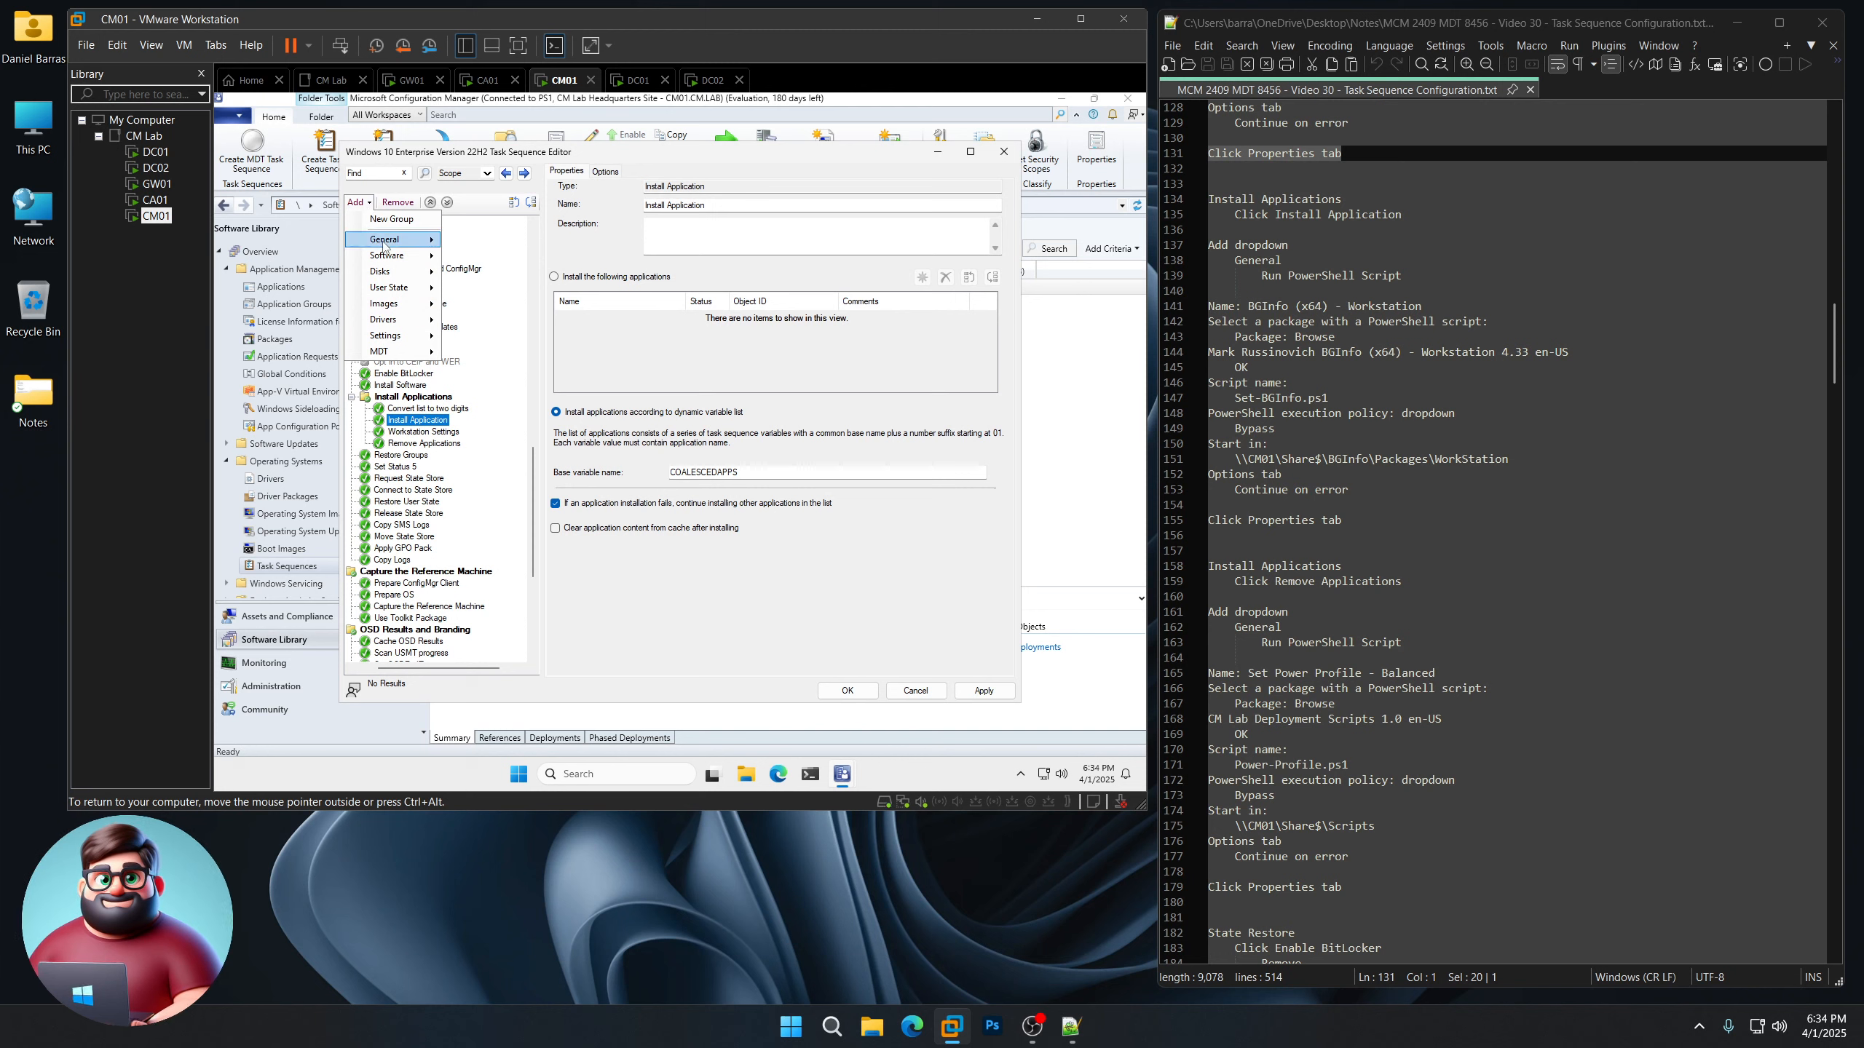
{"action": "mouse_move", "coordinate": [385, 246]}
{"action": "left_click", "coordinate": [506, 257]}
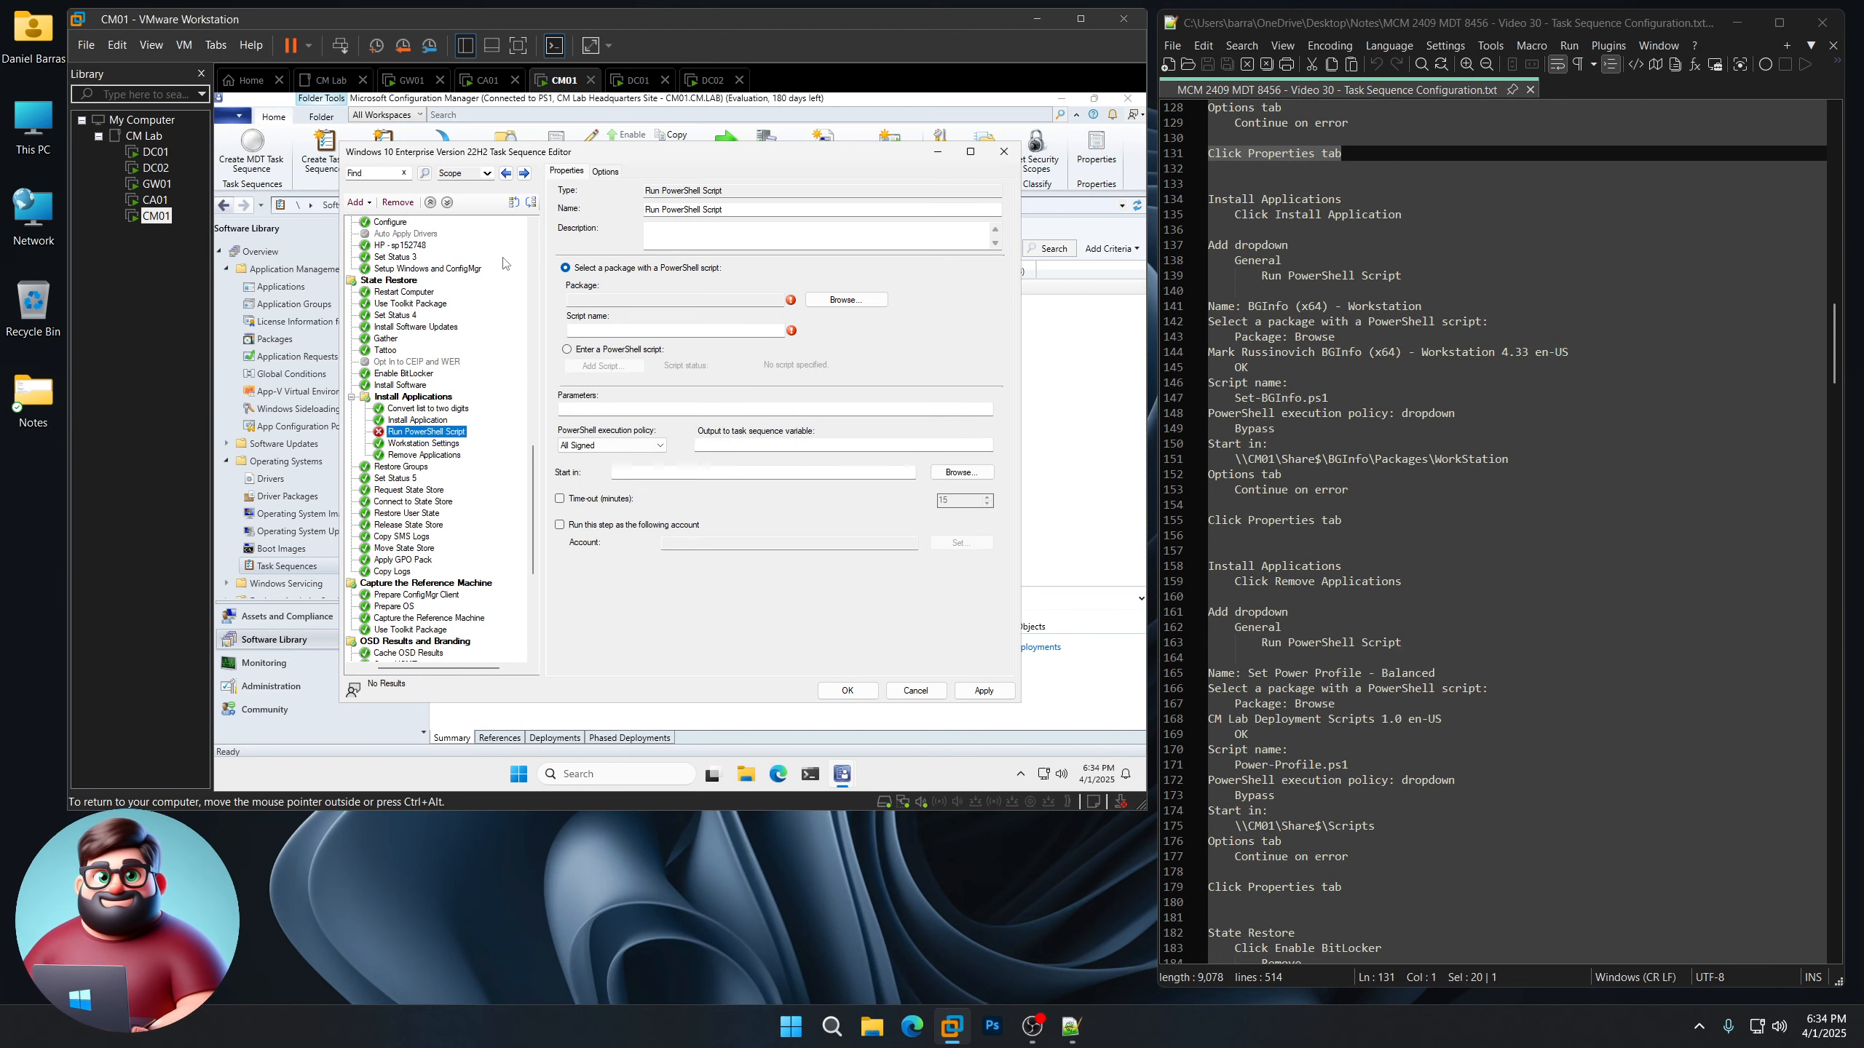
Rename the new Run PowerShell Script step to BGInfo (x64) - Workstation, using the name from the notes
{"action": "left_click_drag", "start_coordinate": [1429, 305], "coordinate": [1247, 307]}
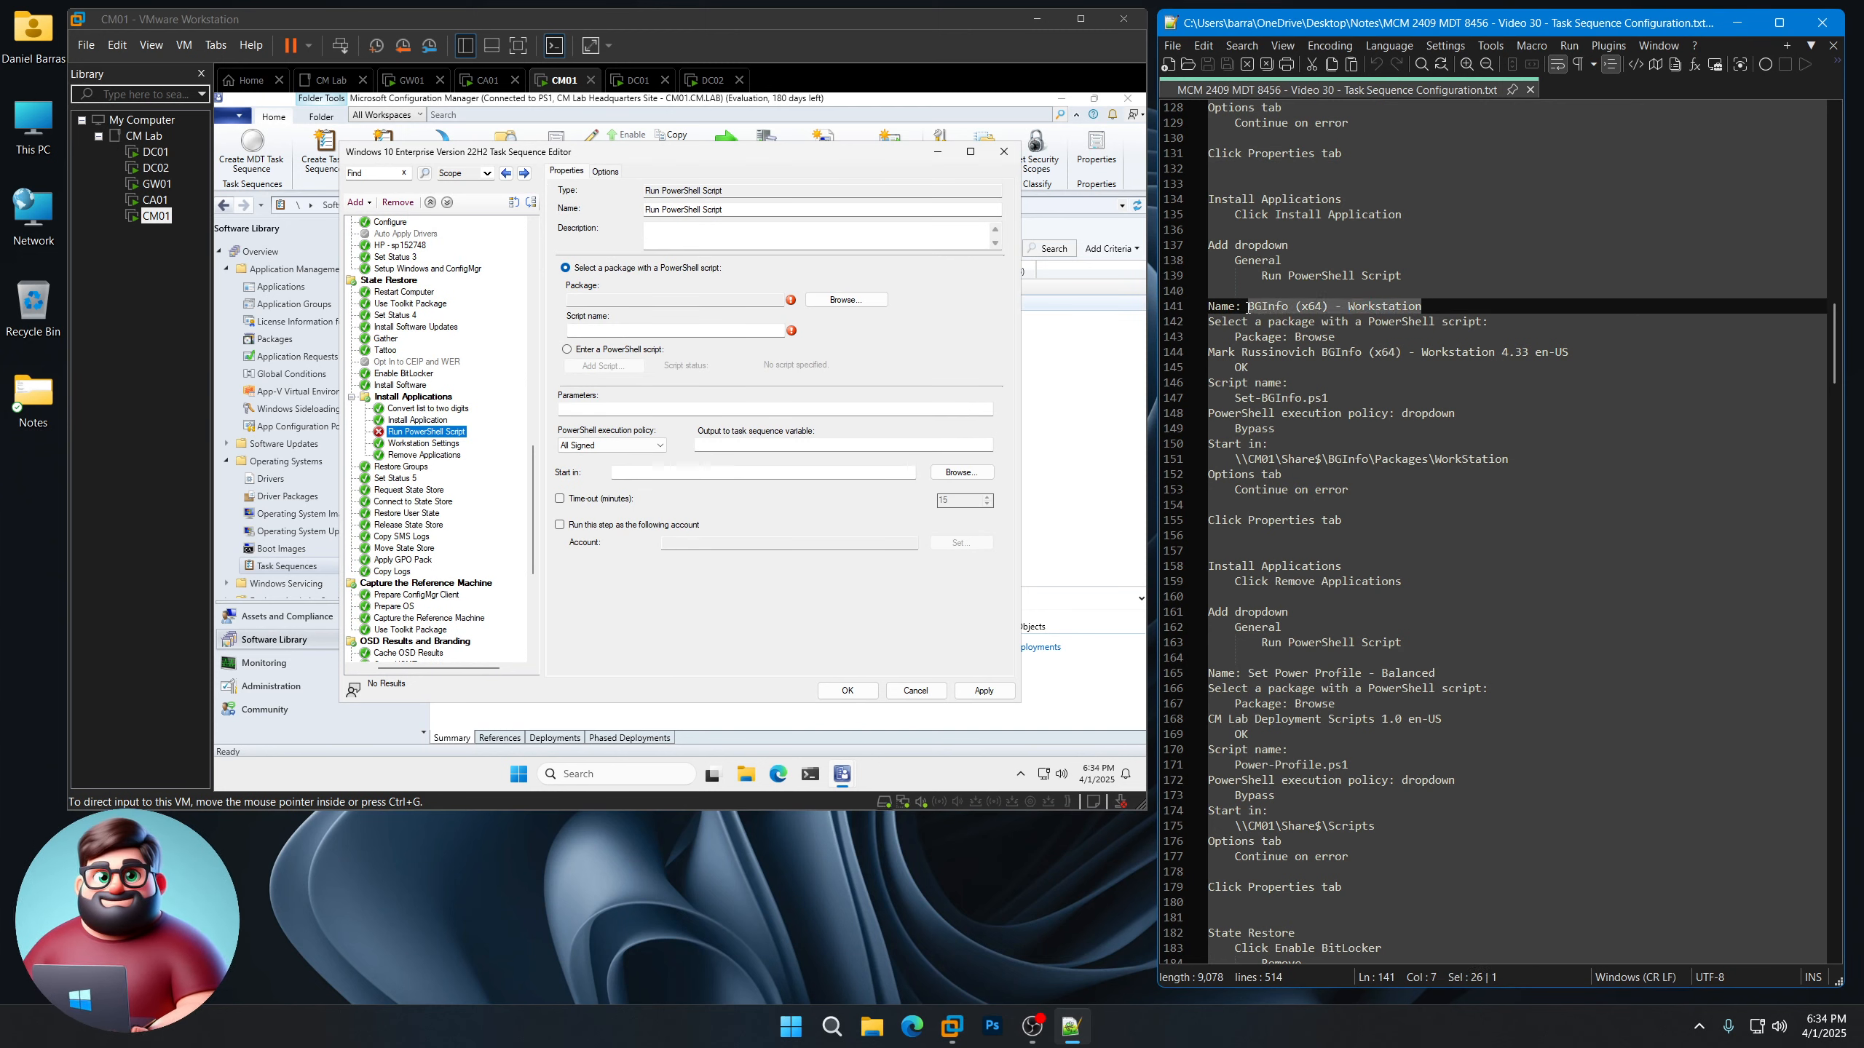
{"action": "right_click", "coordinate": [1279, 313]}
{"action": "left_click", "coordinate": [1318, 338]}
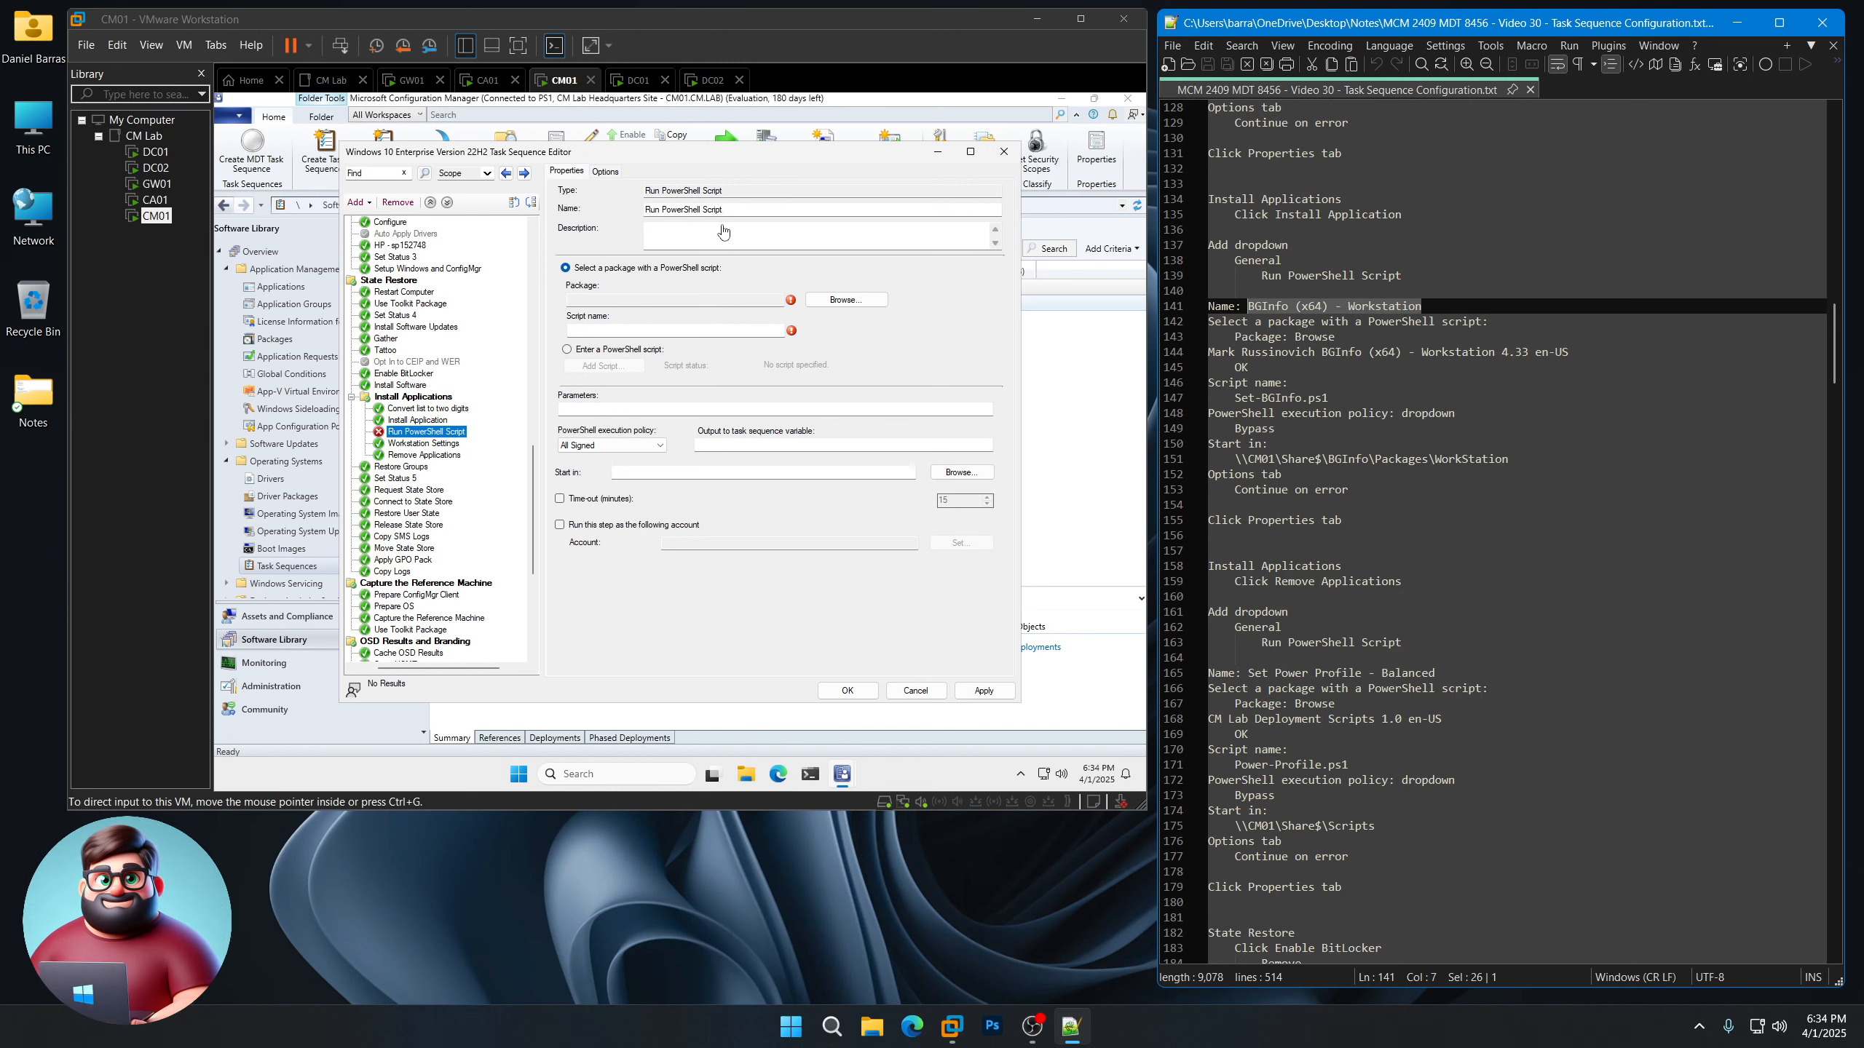
{"action": "left_click_drag", "start_coordinate": [736, 210], "coordinate": [606, 212]}
{"action": "key", "text": "ctrl+v"}
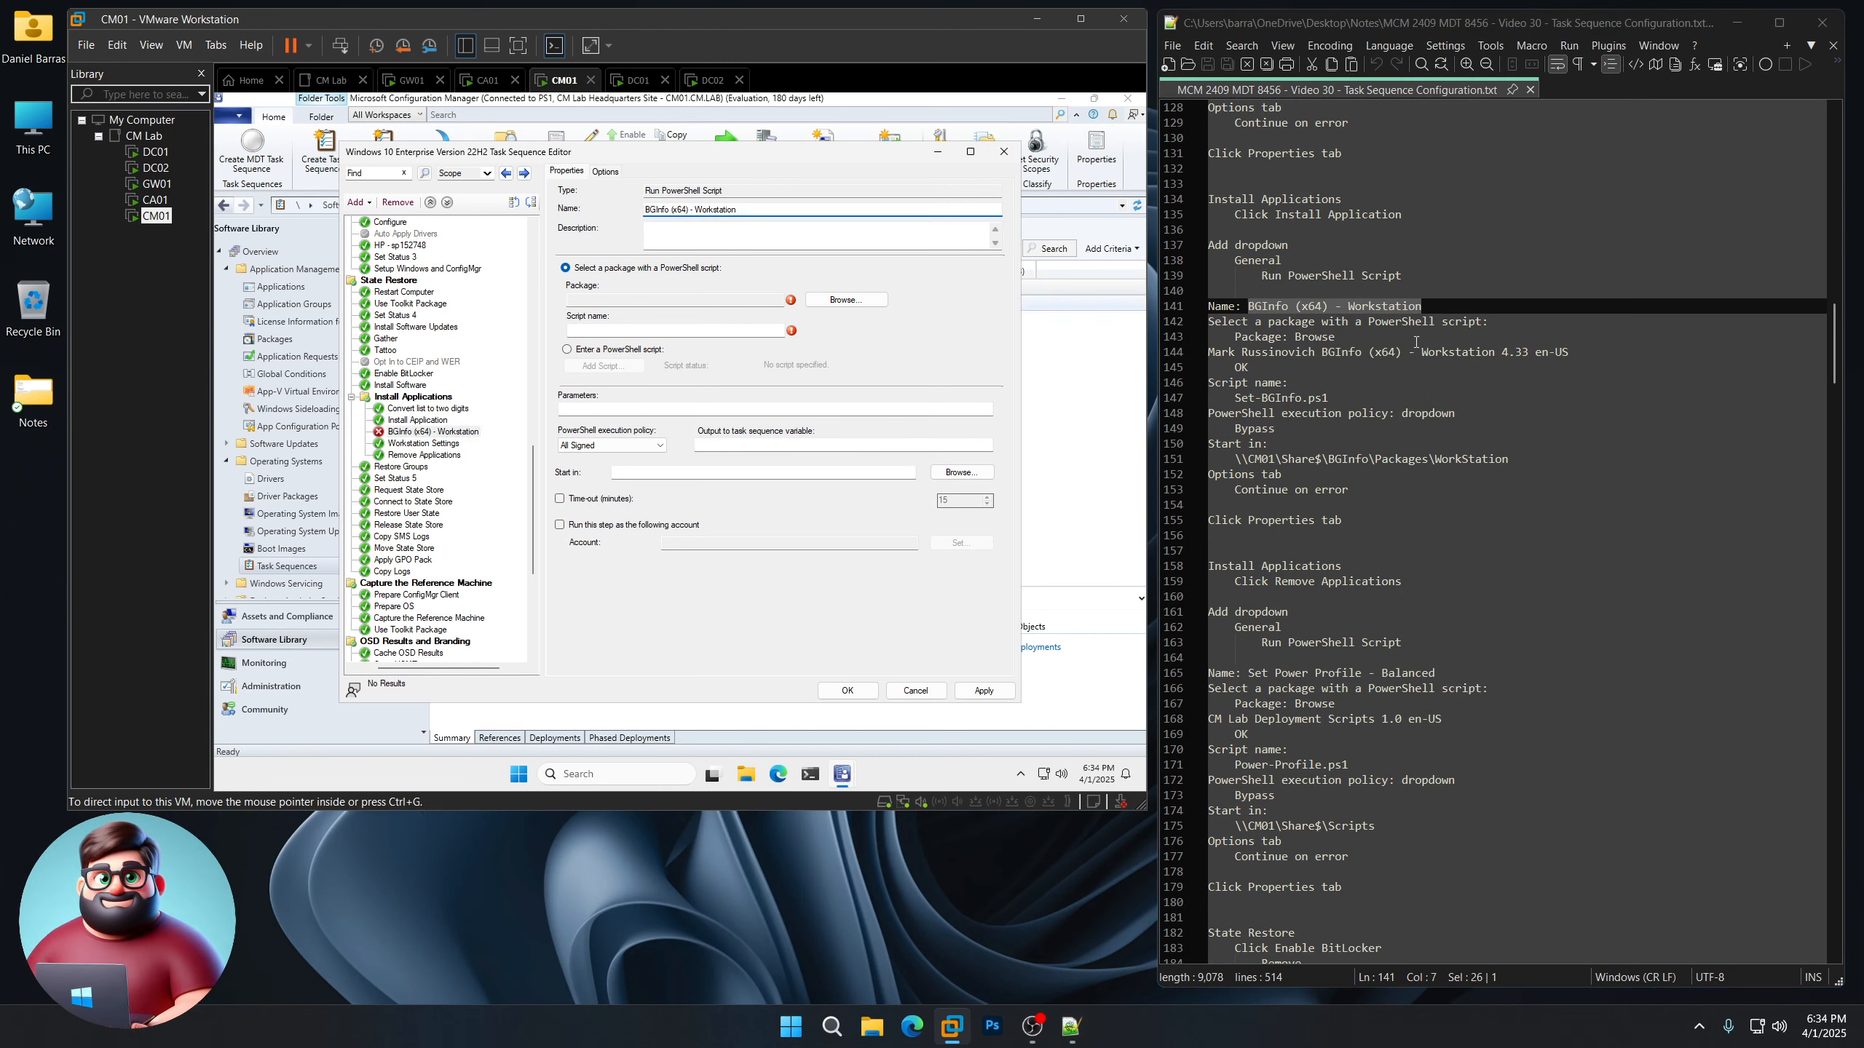
Select the Mark Russinovich BGInfo (x64) - Workstation 4.33 en-US package for the BGInfo step and set its script name to Set-BGInfo.ps1
{"action": "left_click", "coordinate": [846, 299]}
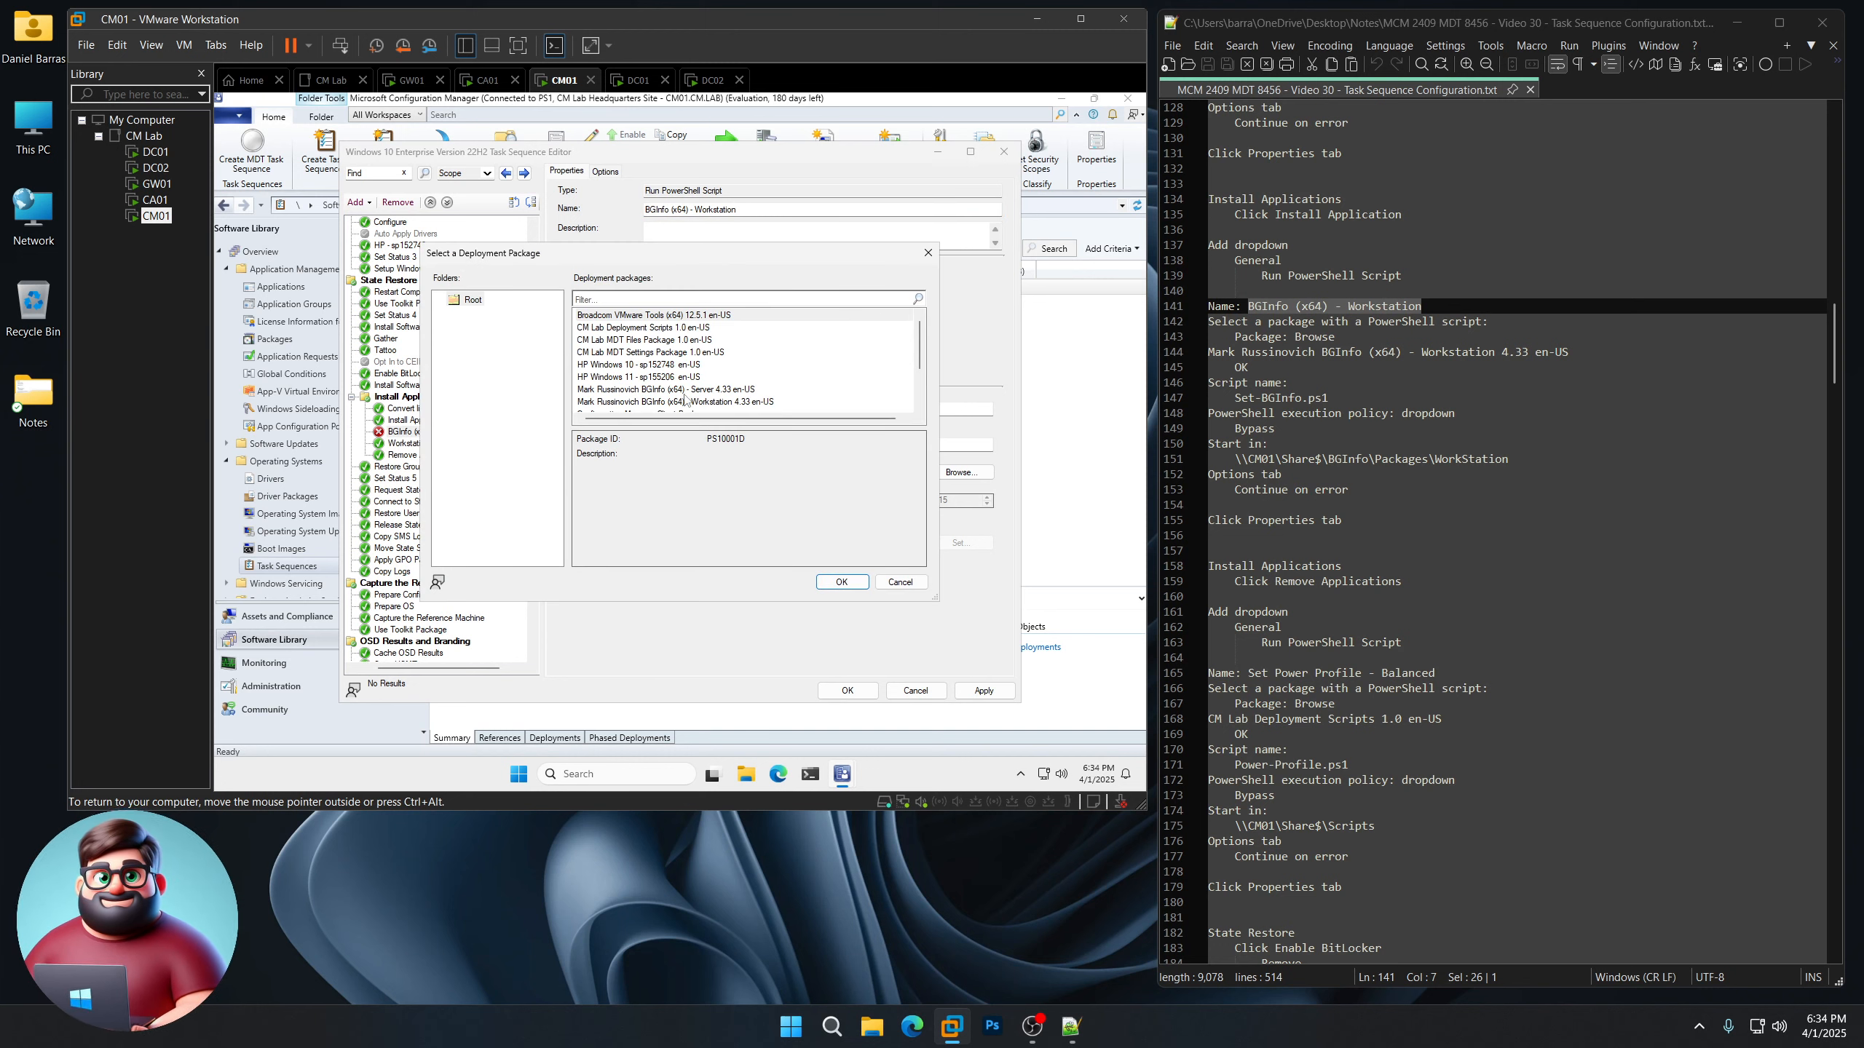
{"action": "left_click", "coordinate": [643, 403]}
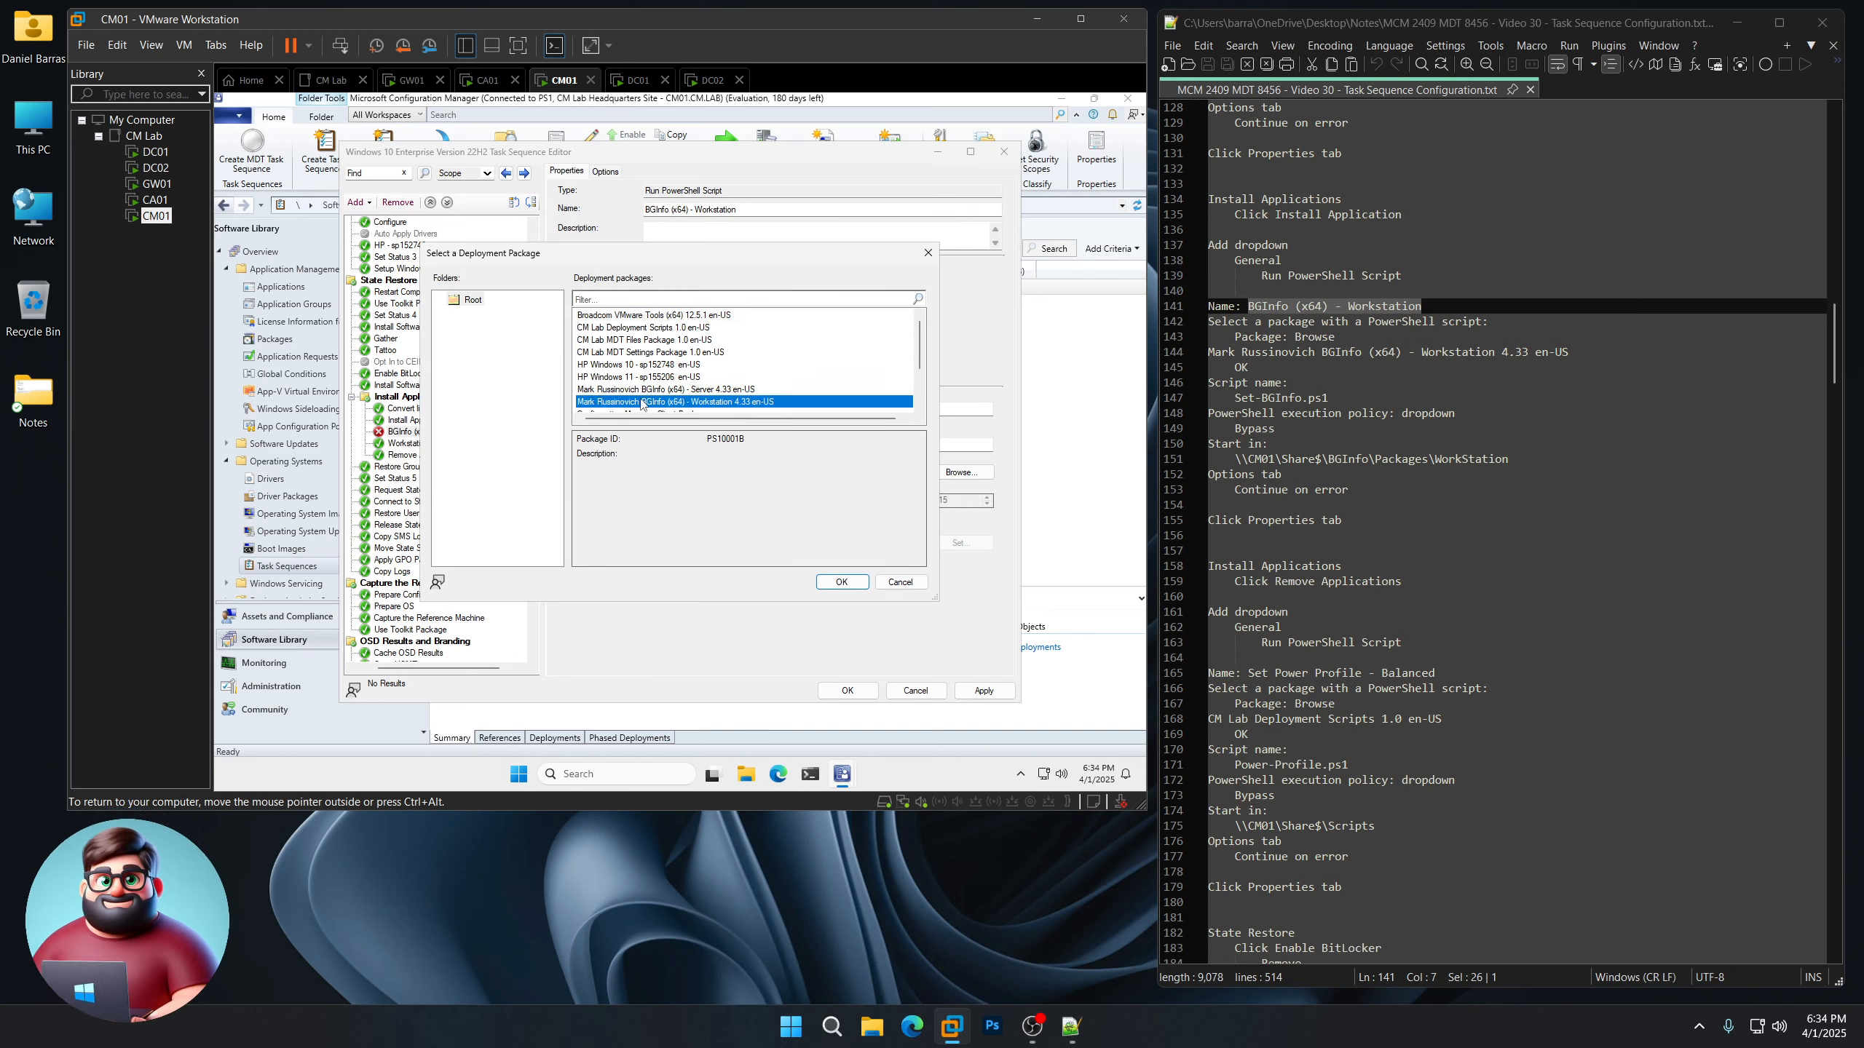
{"action": "left_click", "coordinate": [843, 583]}
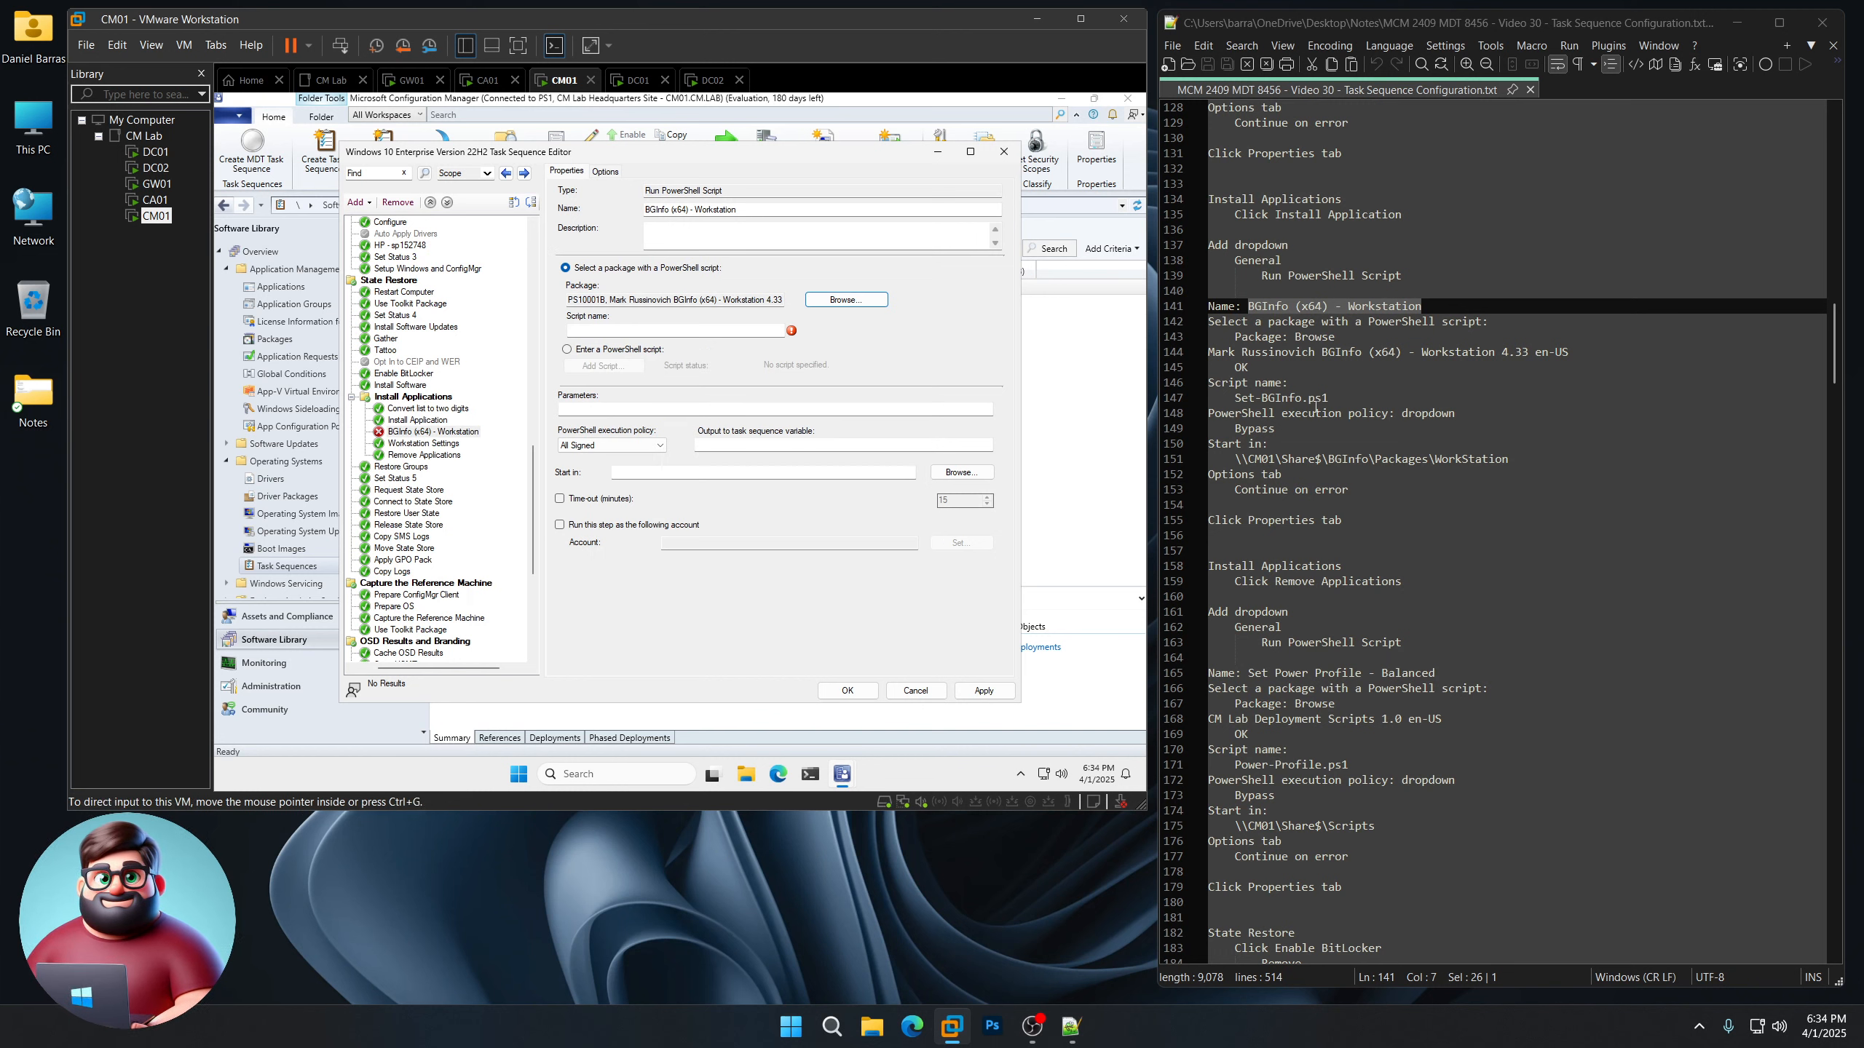
{"action": "left_click_drag", "start_coordinate": [1341, 397], "coordinate": [1233, 400]}
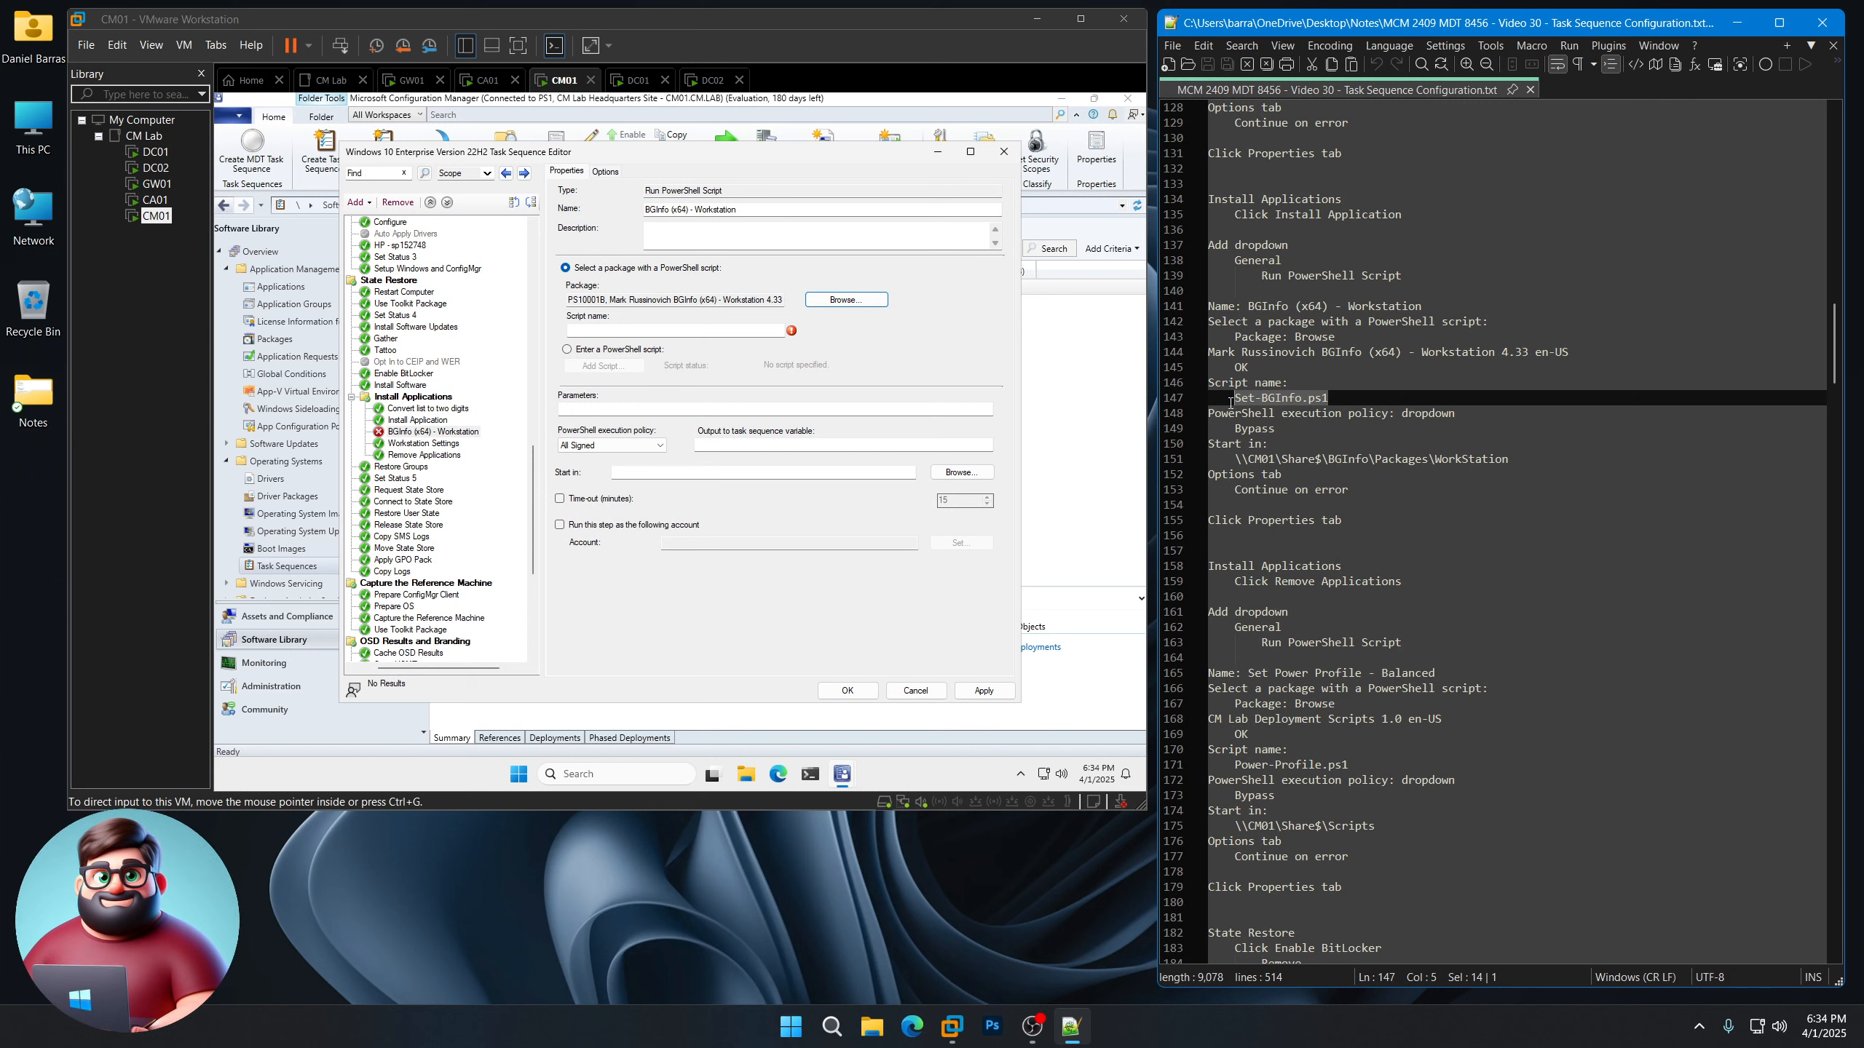
{"action": "right_click", "coordinate": [1276, 406]}
{"action": "left_click", "coordinate": [1310, 435]}
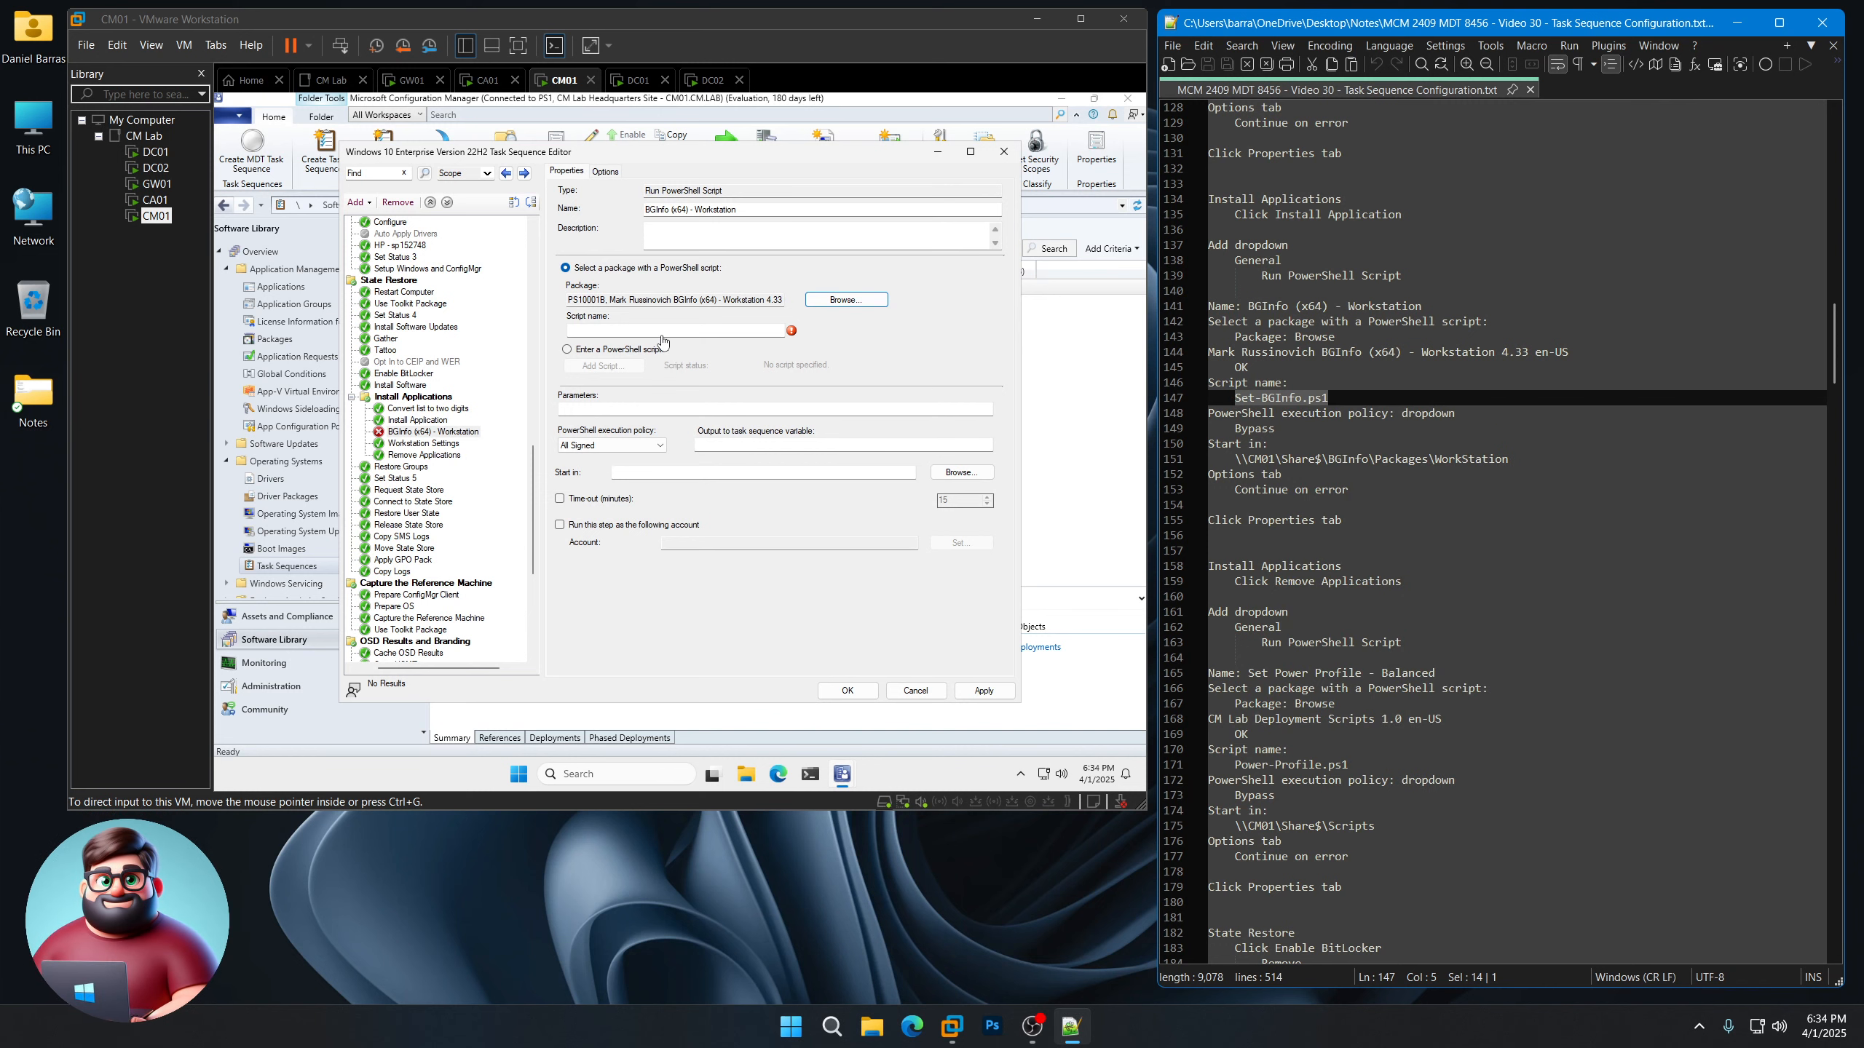
{"action": "left_click", "coordinate": [660, 331]}
{"action": "key", "text": "ctrl+v"}
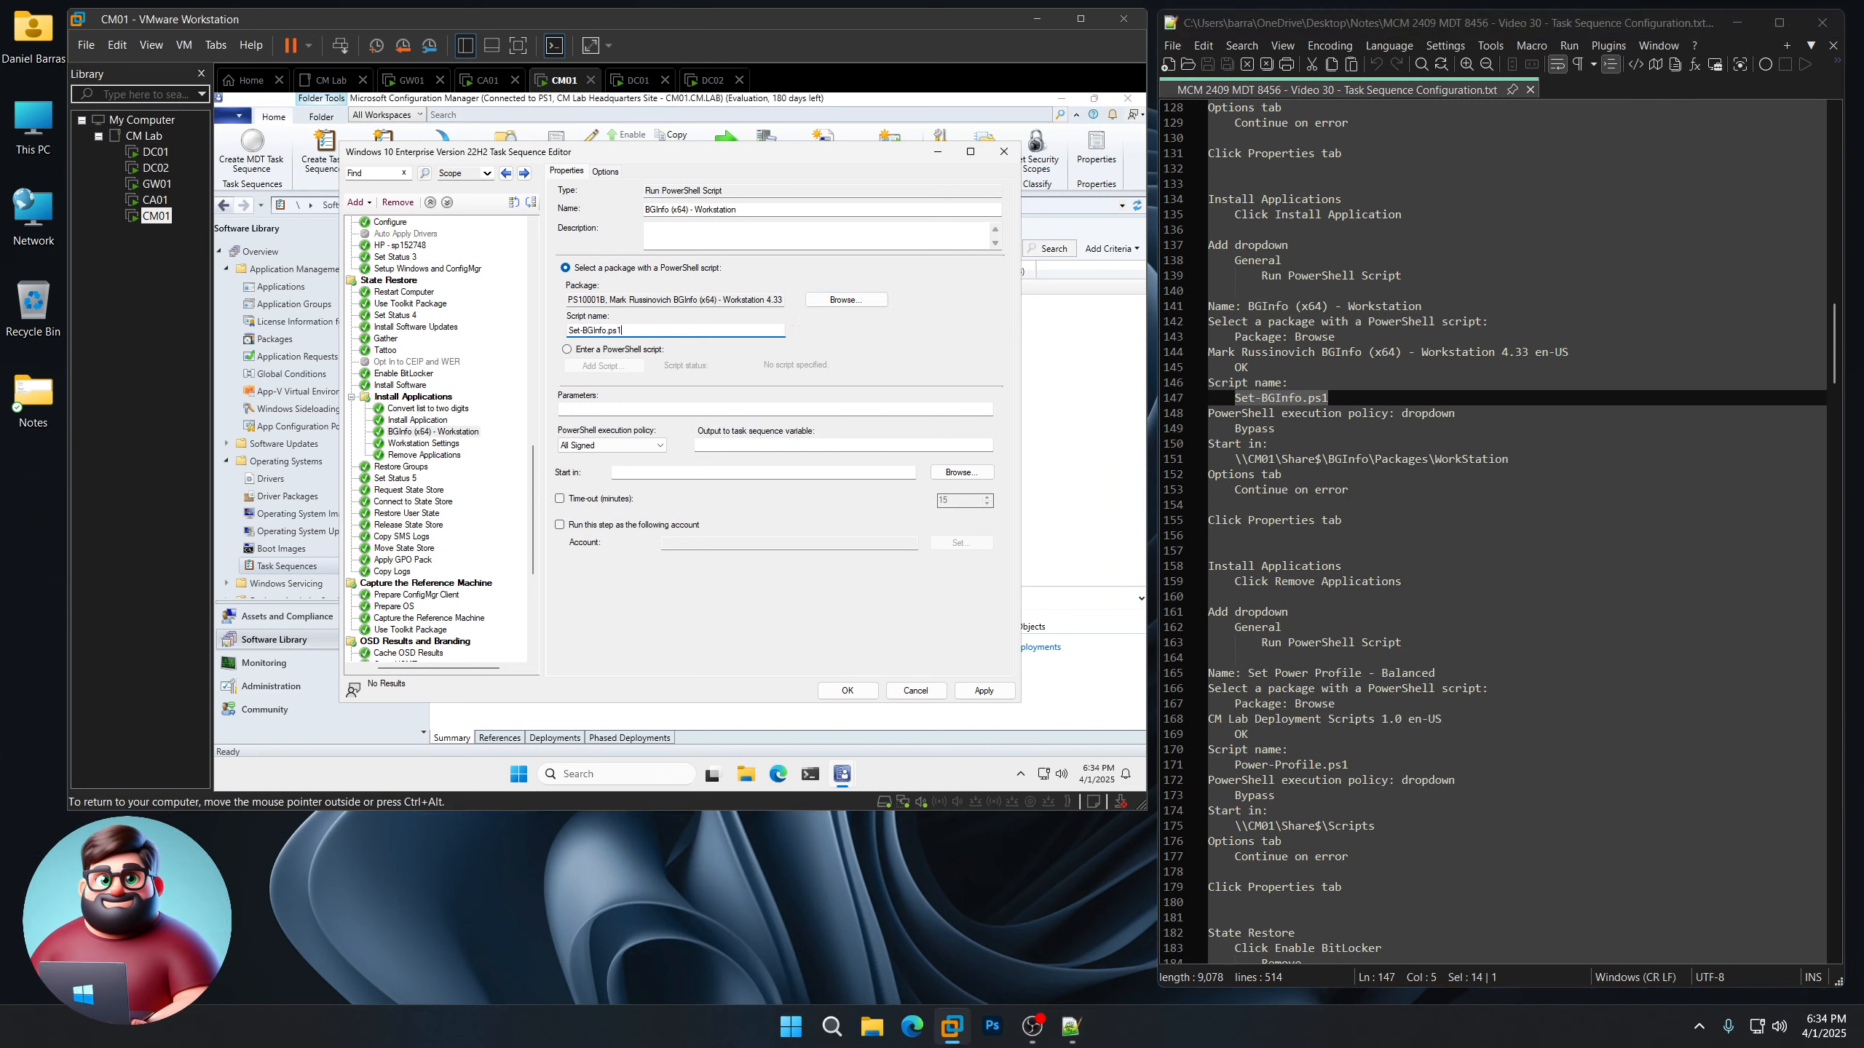
Set the BGInfo step's PowerShell execution policy to Bypass and its start-in folder to \\CM01\Share$\BGInfo\Packages\WorkStation
{"action": "left_click", "coordinate": [612, 445]}
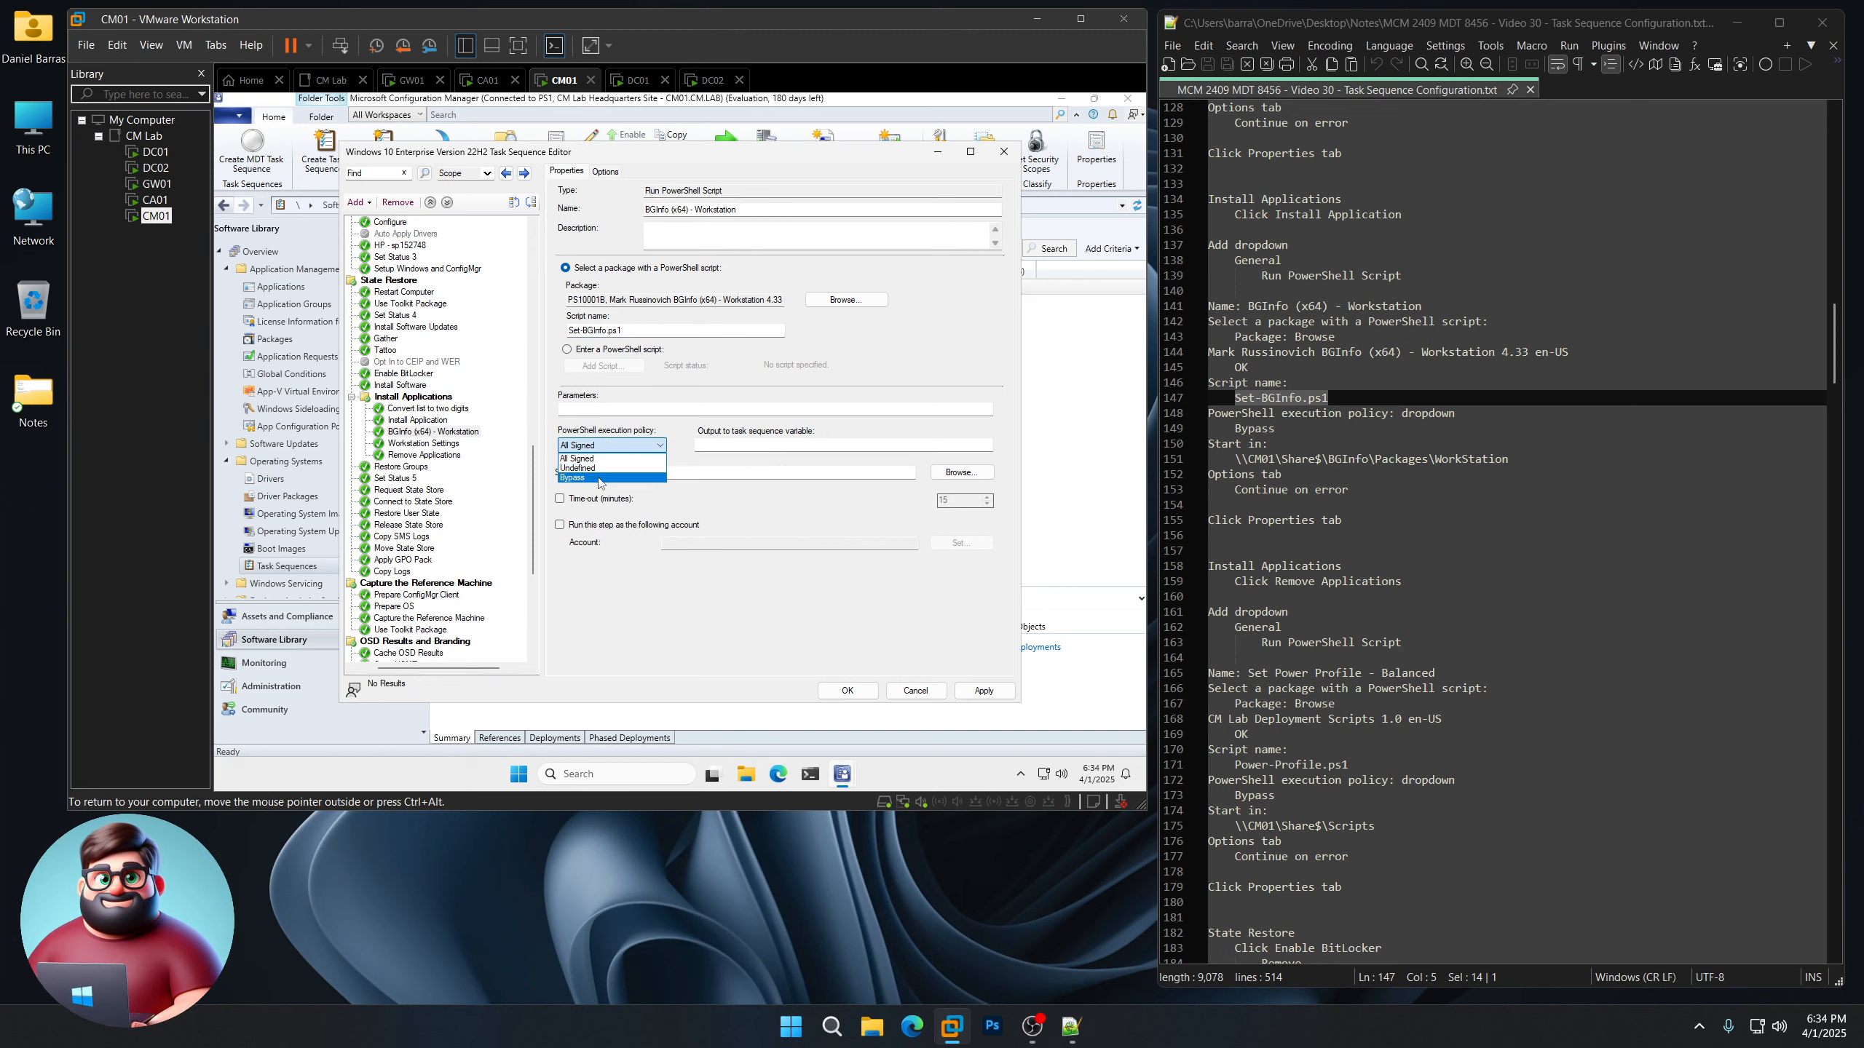
{"action": "left_click", "coordinate": [611, 481]}
{"action": "left_click_drag", "start_coordinate": [1509, 459], "coordinate": [1235, 458]}
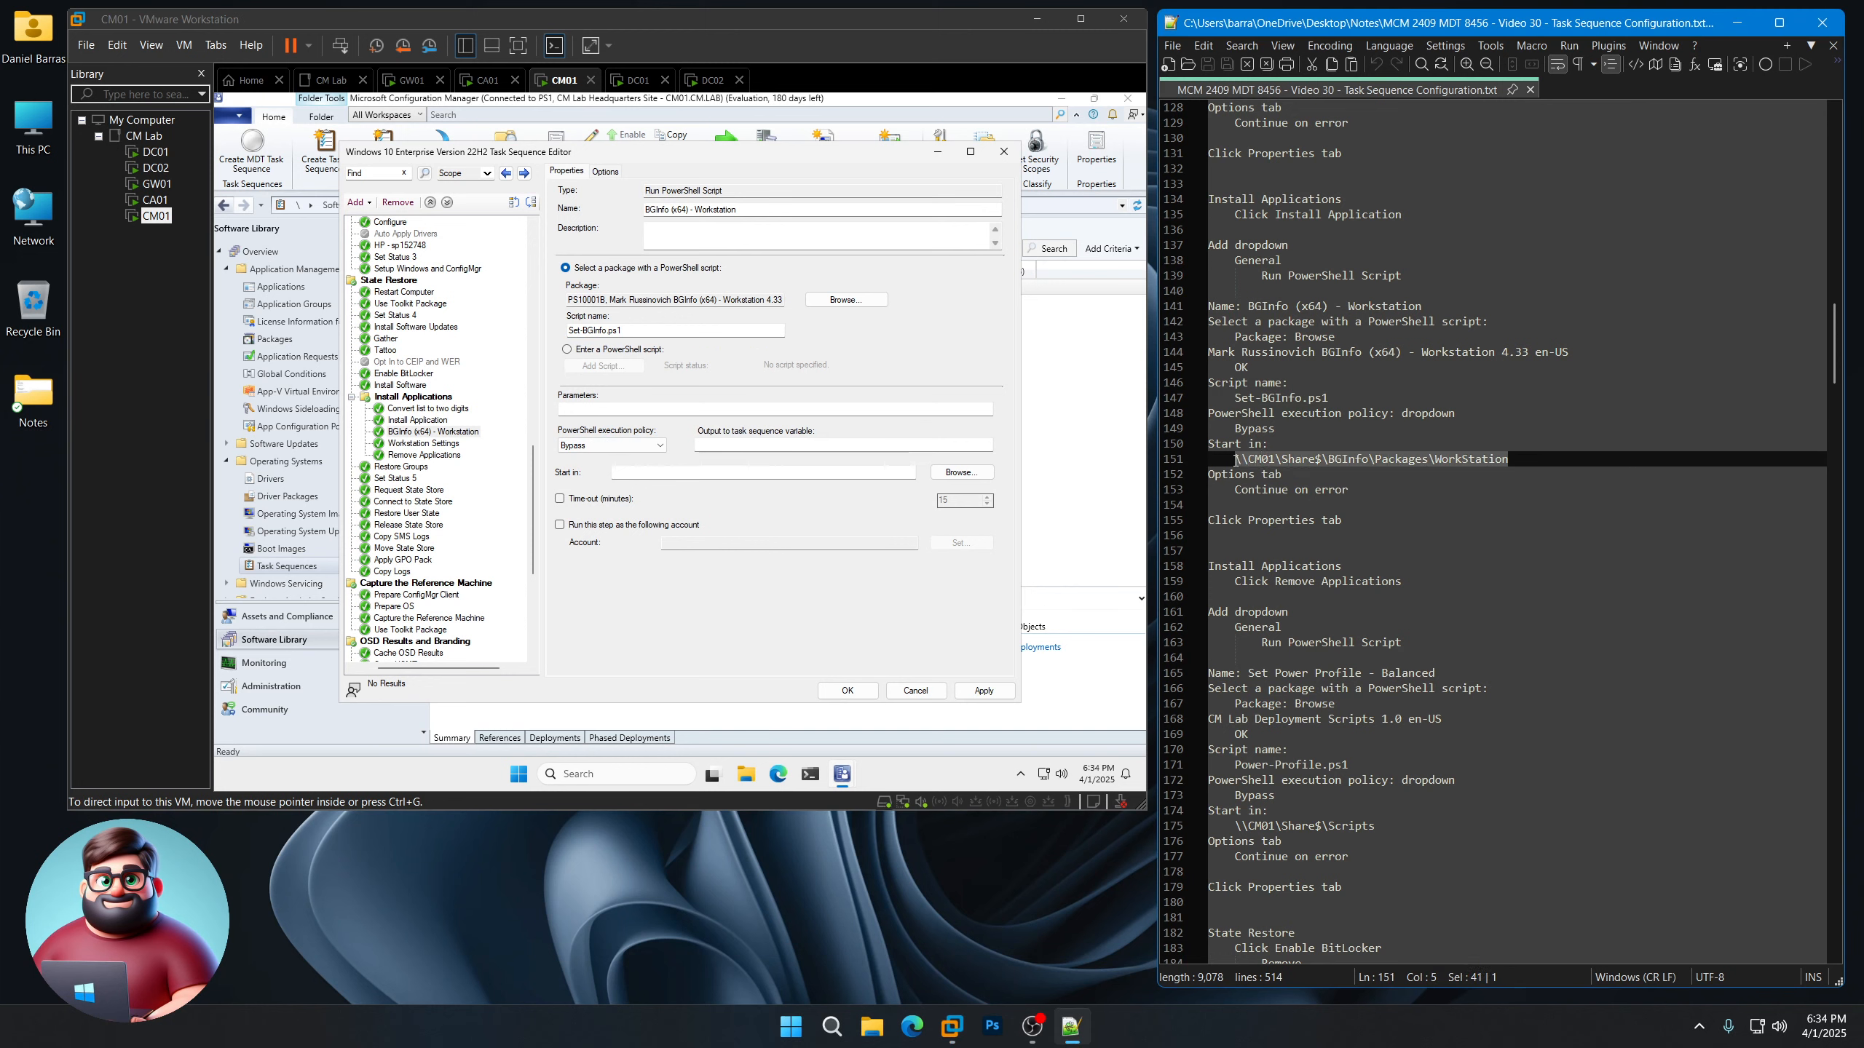
{"action": "right_click", "coordinate": [1275, 462]}
{"action": "left_click", "coordinate": [1315, 493]}
{"action": "left_click", "coordinate": [675, 472]}
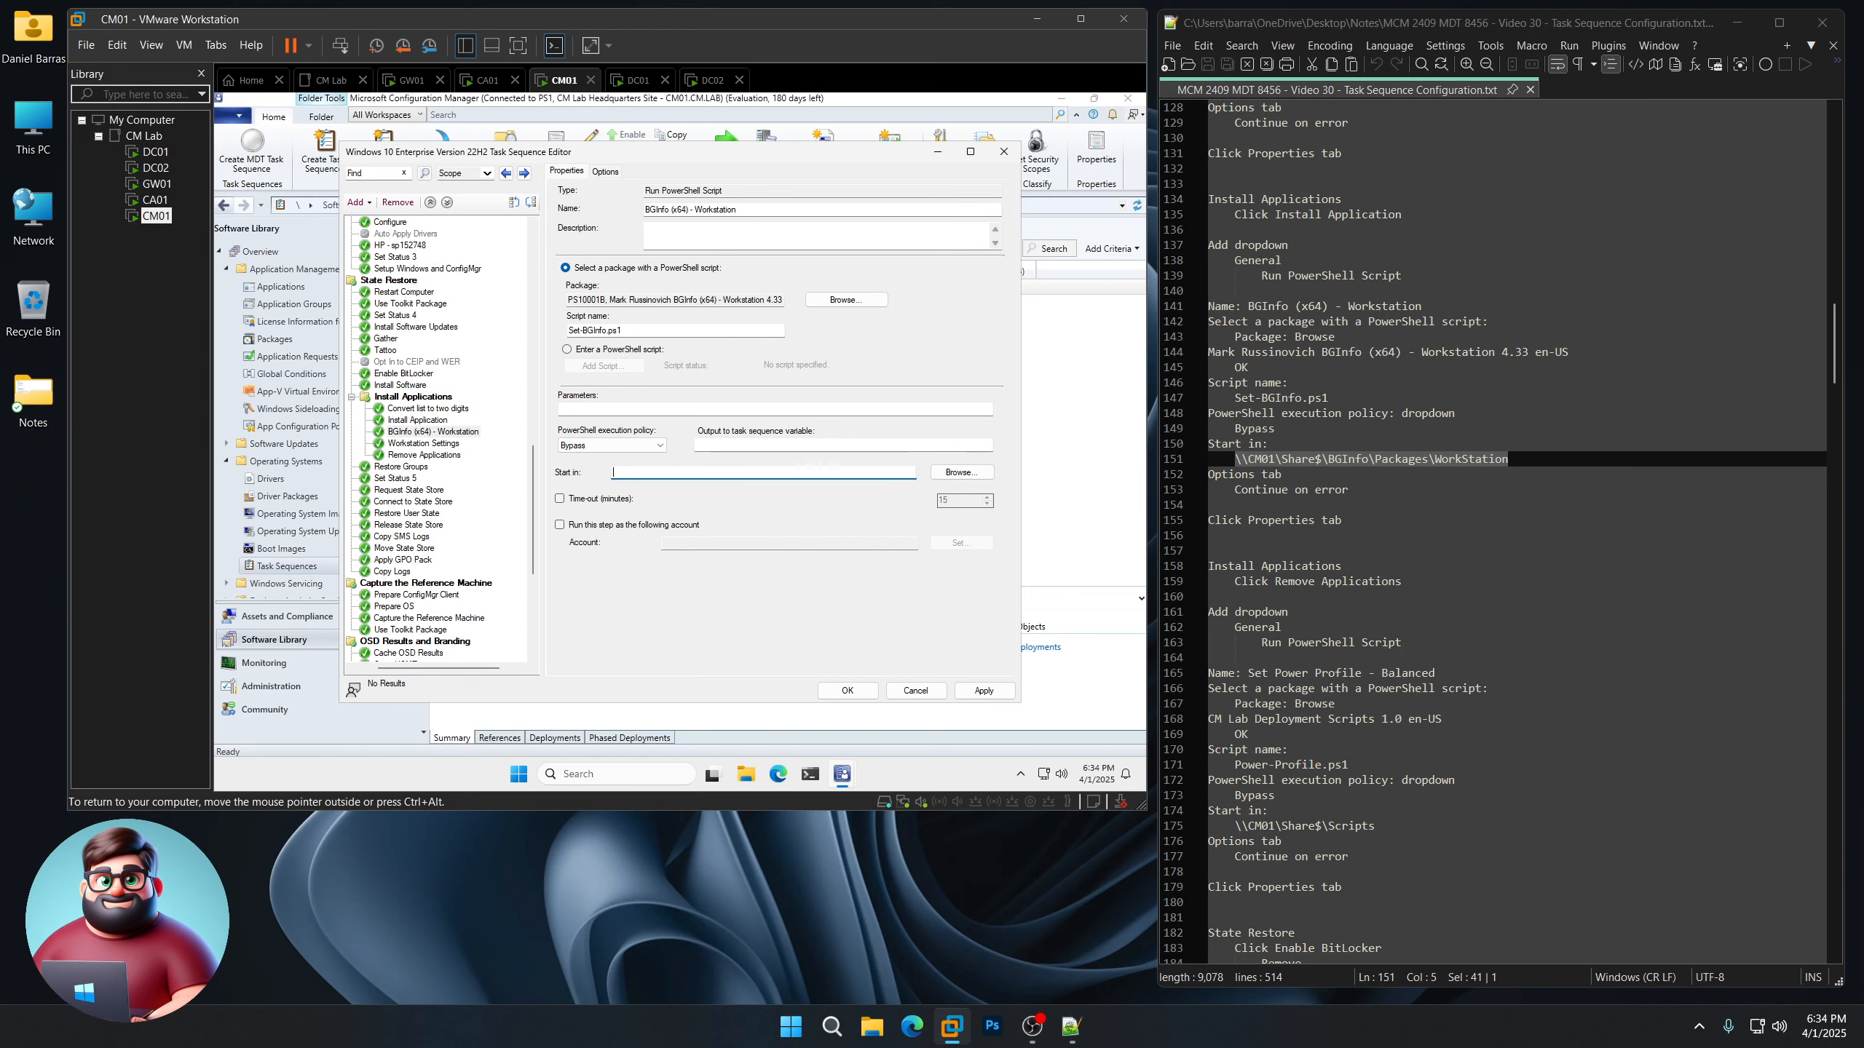
{"action": "key", "text": "ctrl+v"}
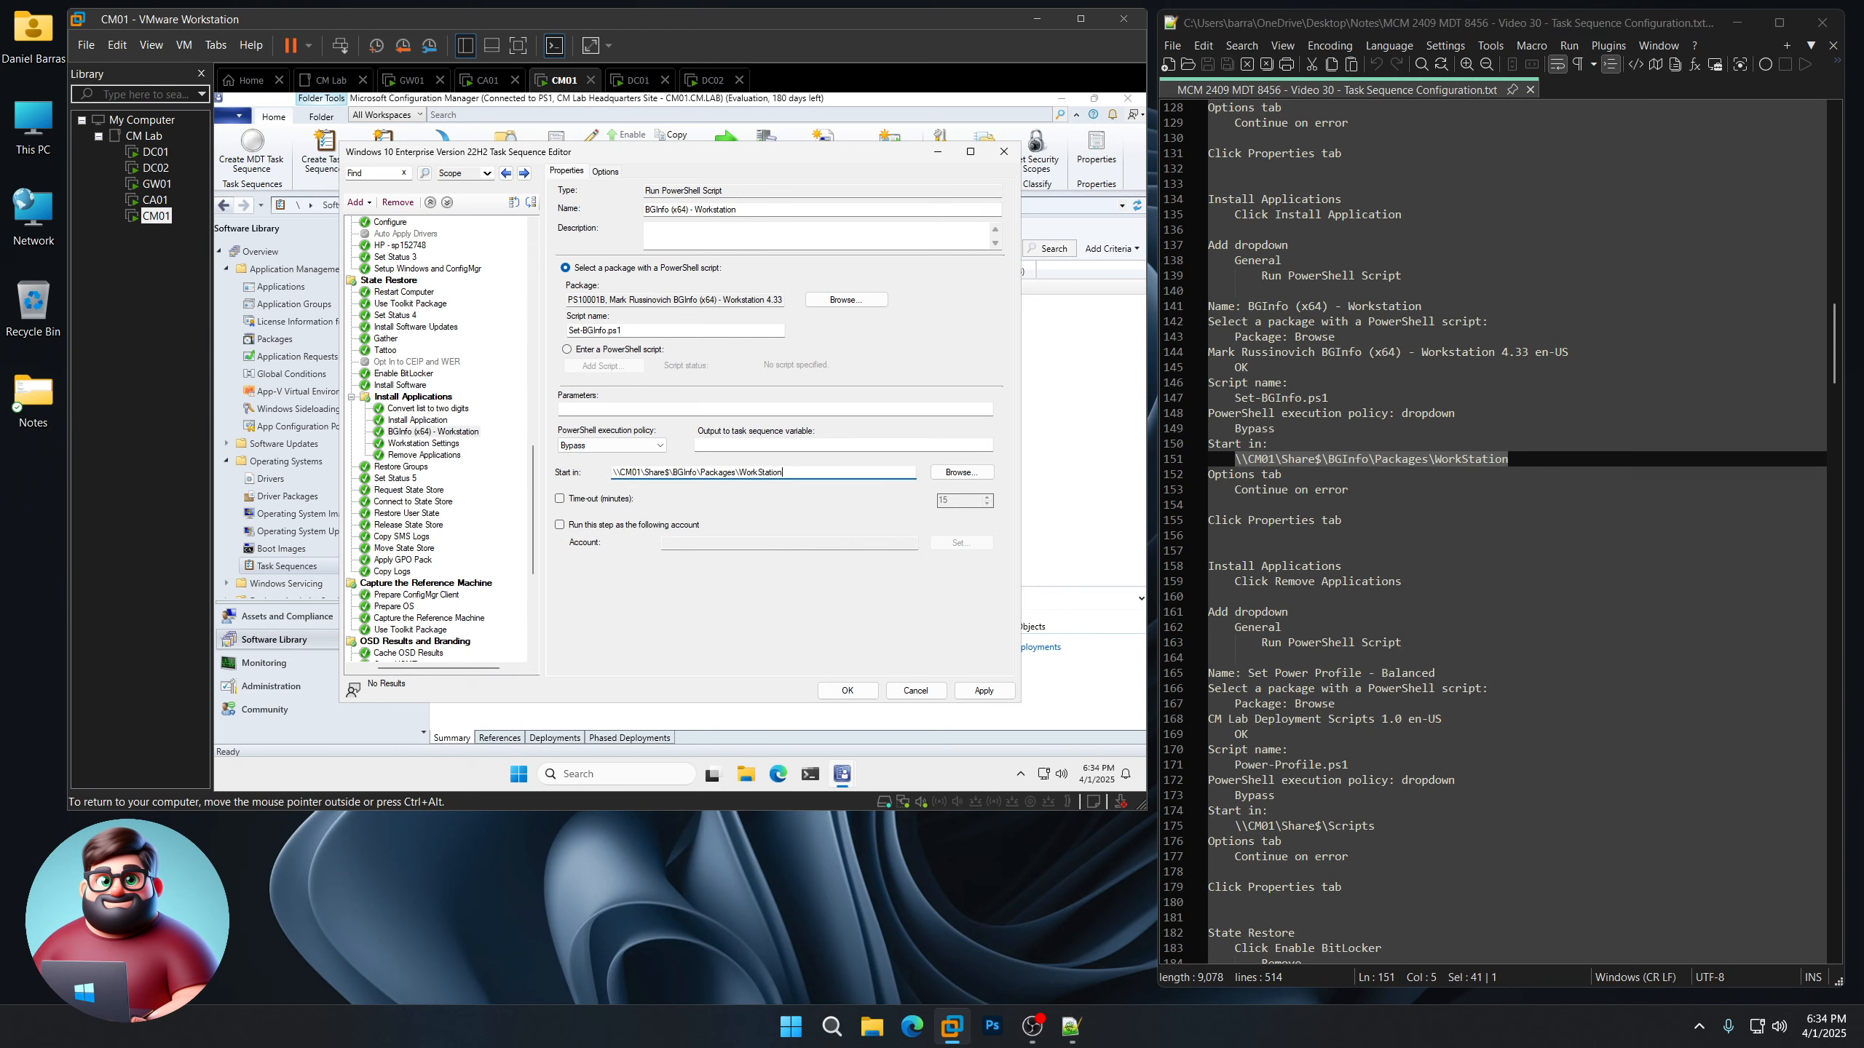
Add another Run PowerShell Script step after Remove Applications in the Install Applications group
{"action": "left_click", "coordinate": [605, 173]}
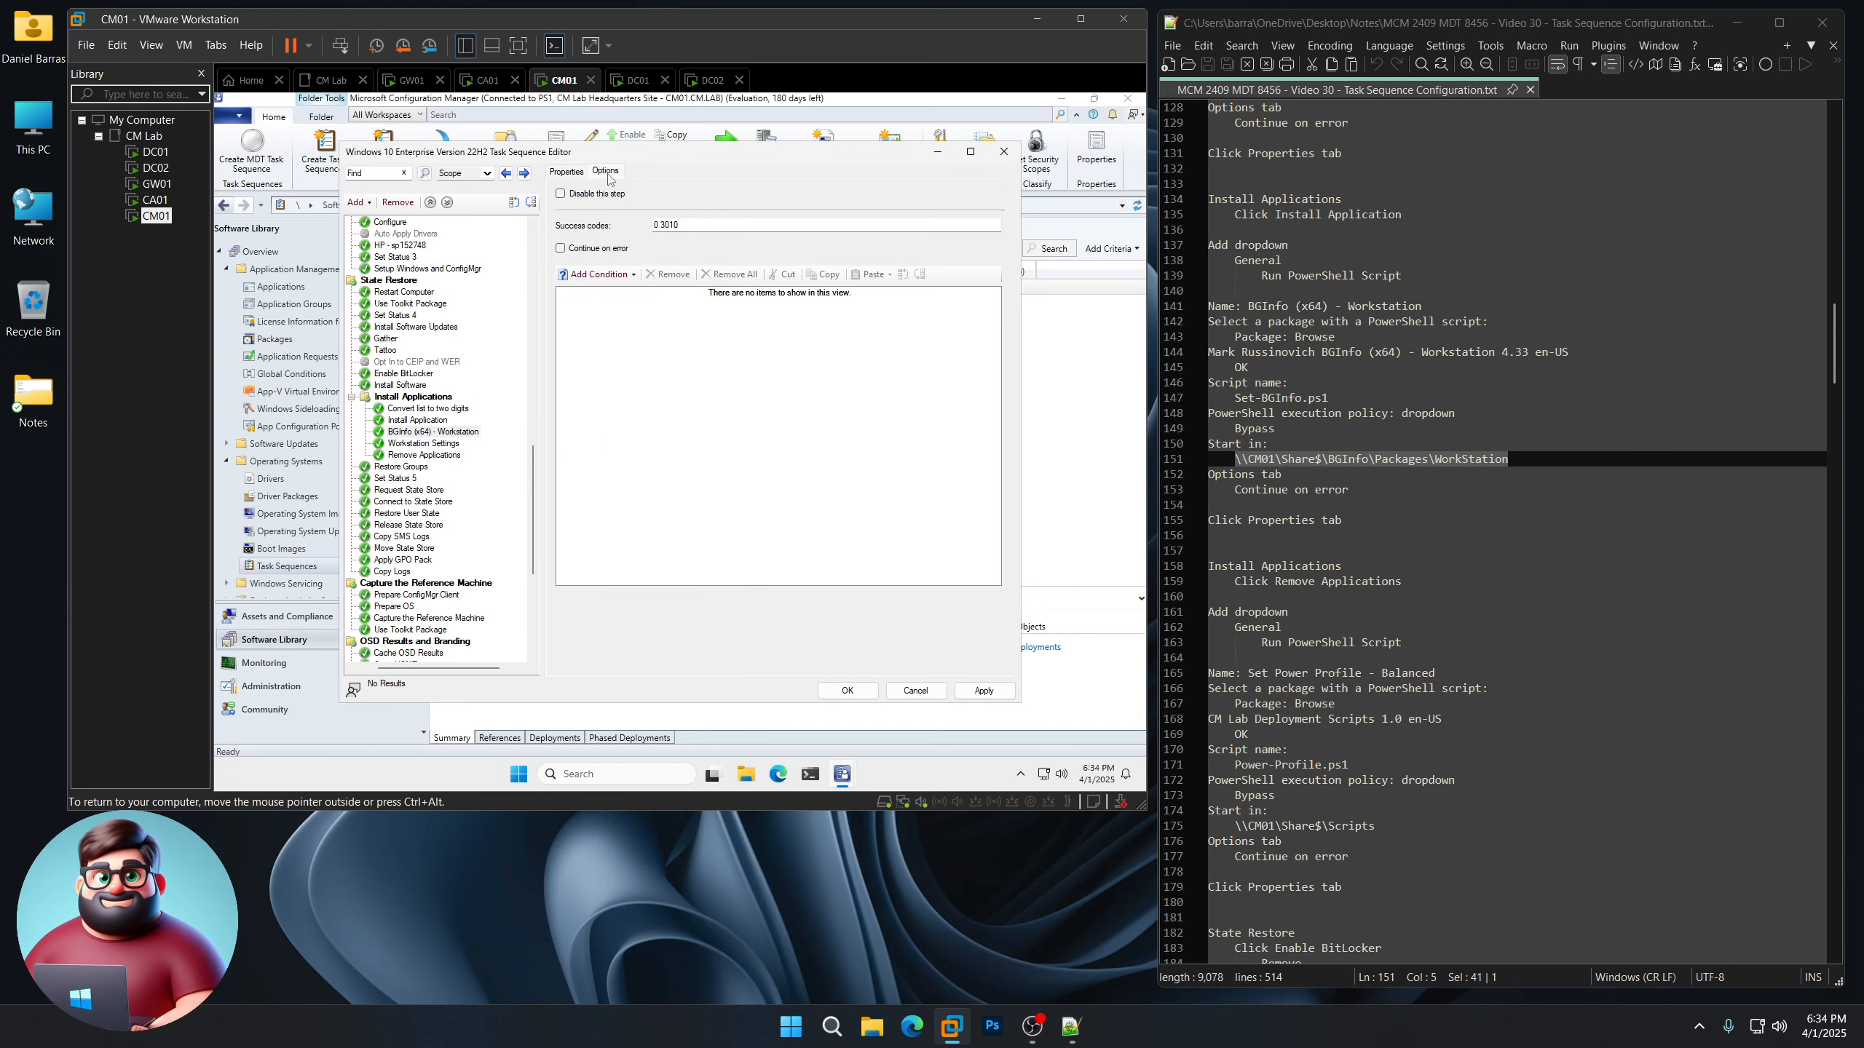
{"action": "left_click", "coordinate": [567, 172]}
{"action": "scroll", "coordinate": [1296, 462], "scroll_direction": "down", "scroll_amount": 8}
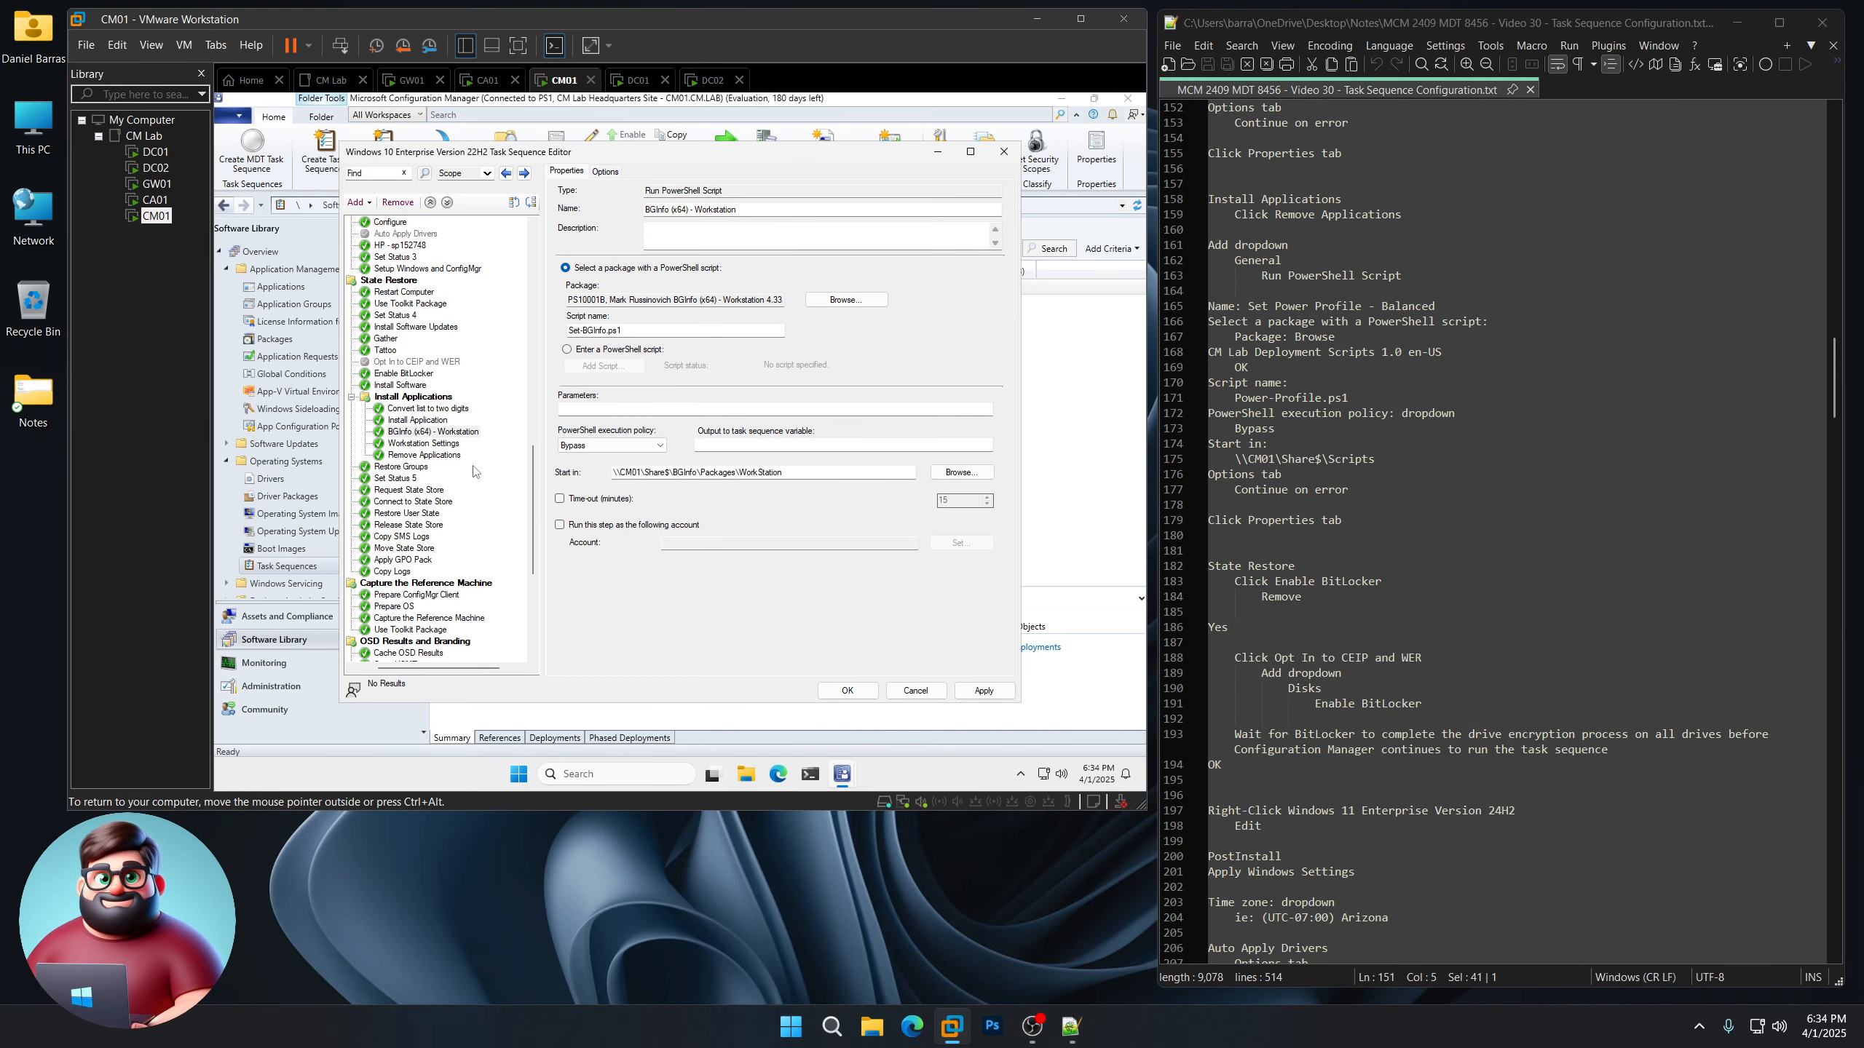
{"action": "left_click", "coordinate": [426, 456]}
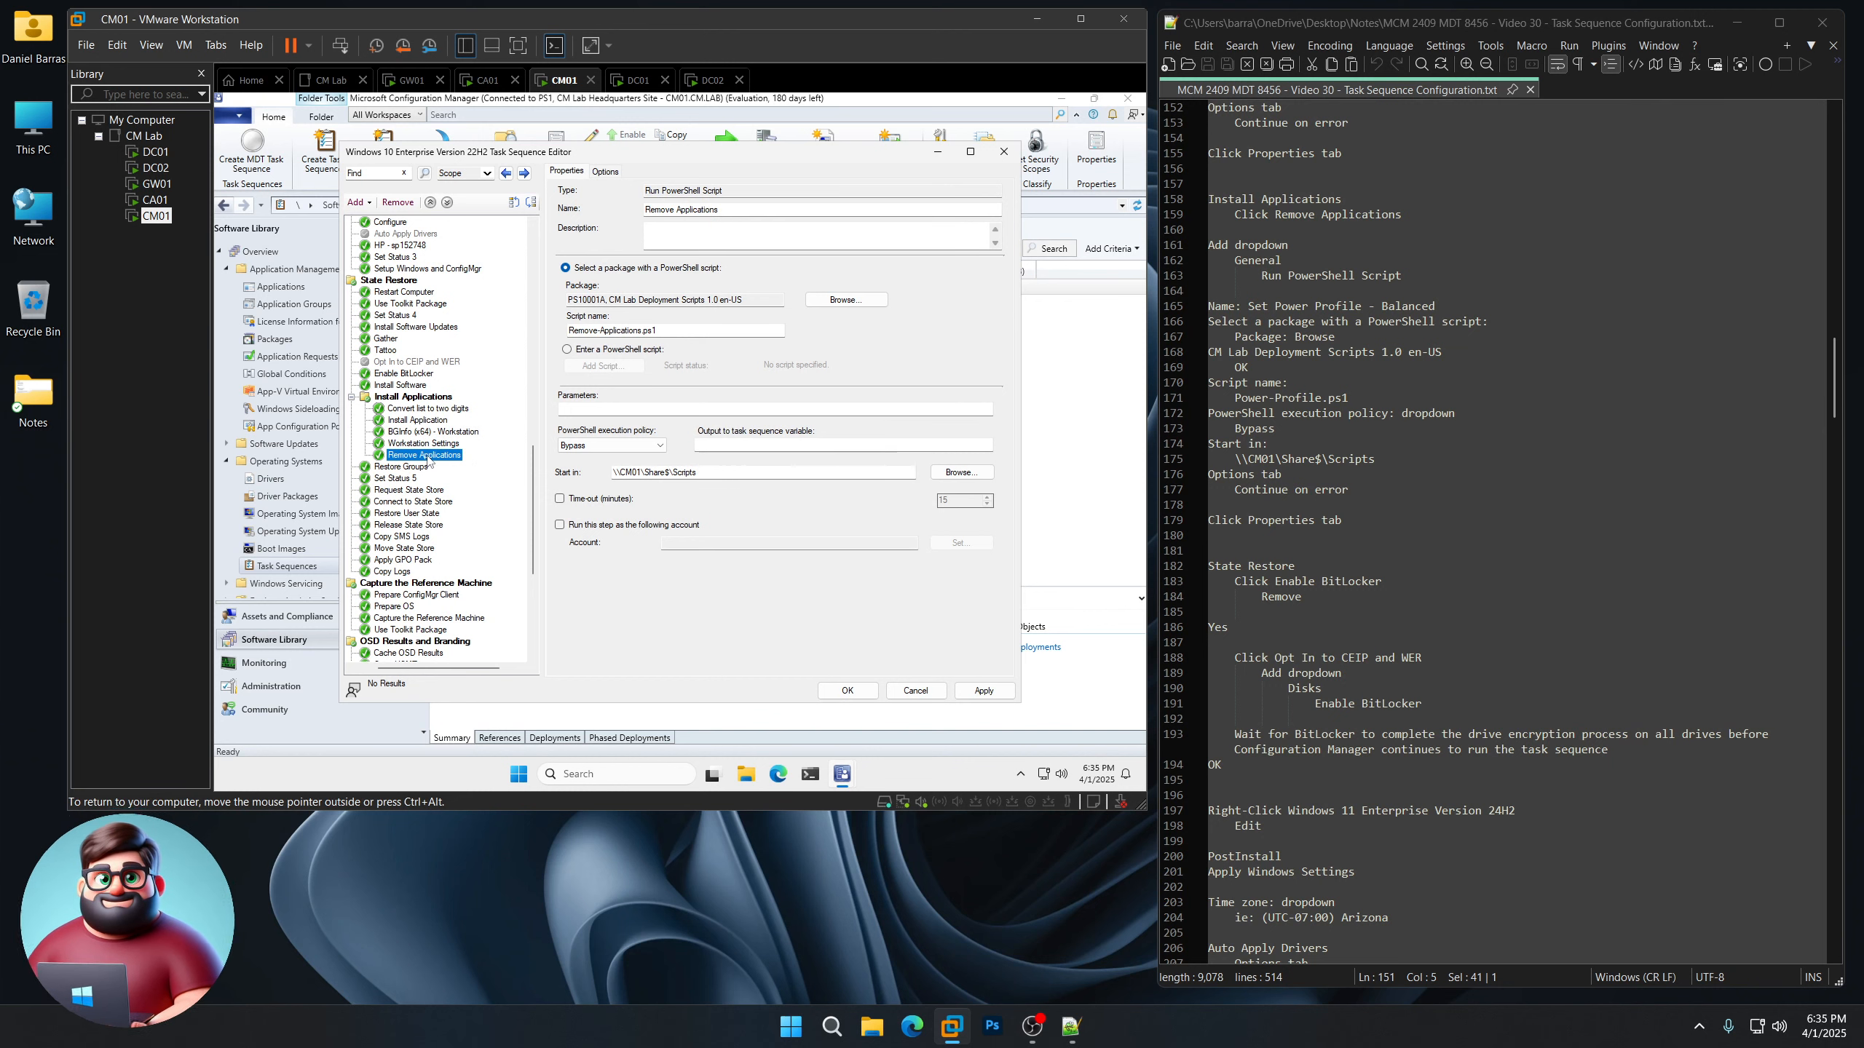
{"action": "left_click", "coordinate": [369, 203]}
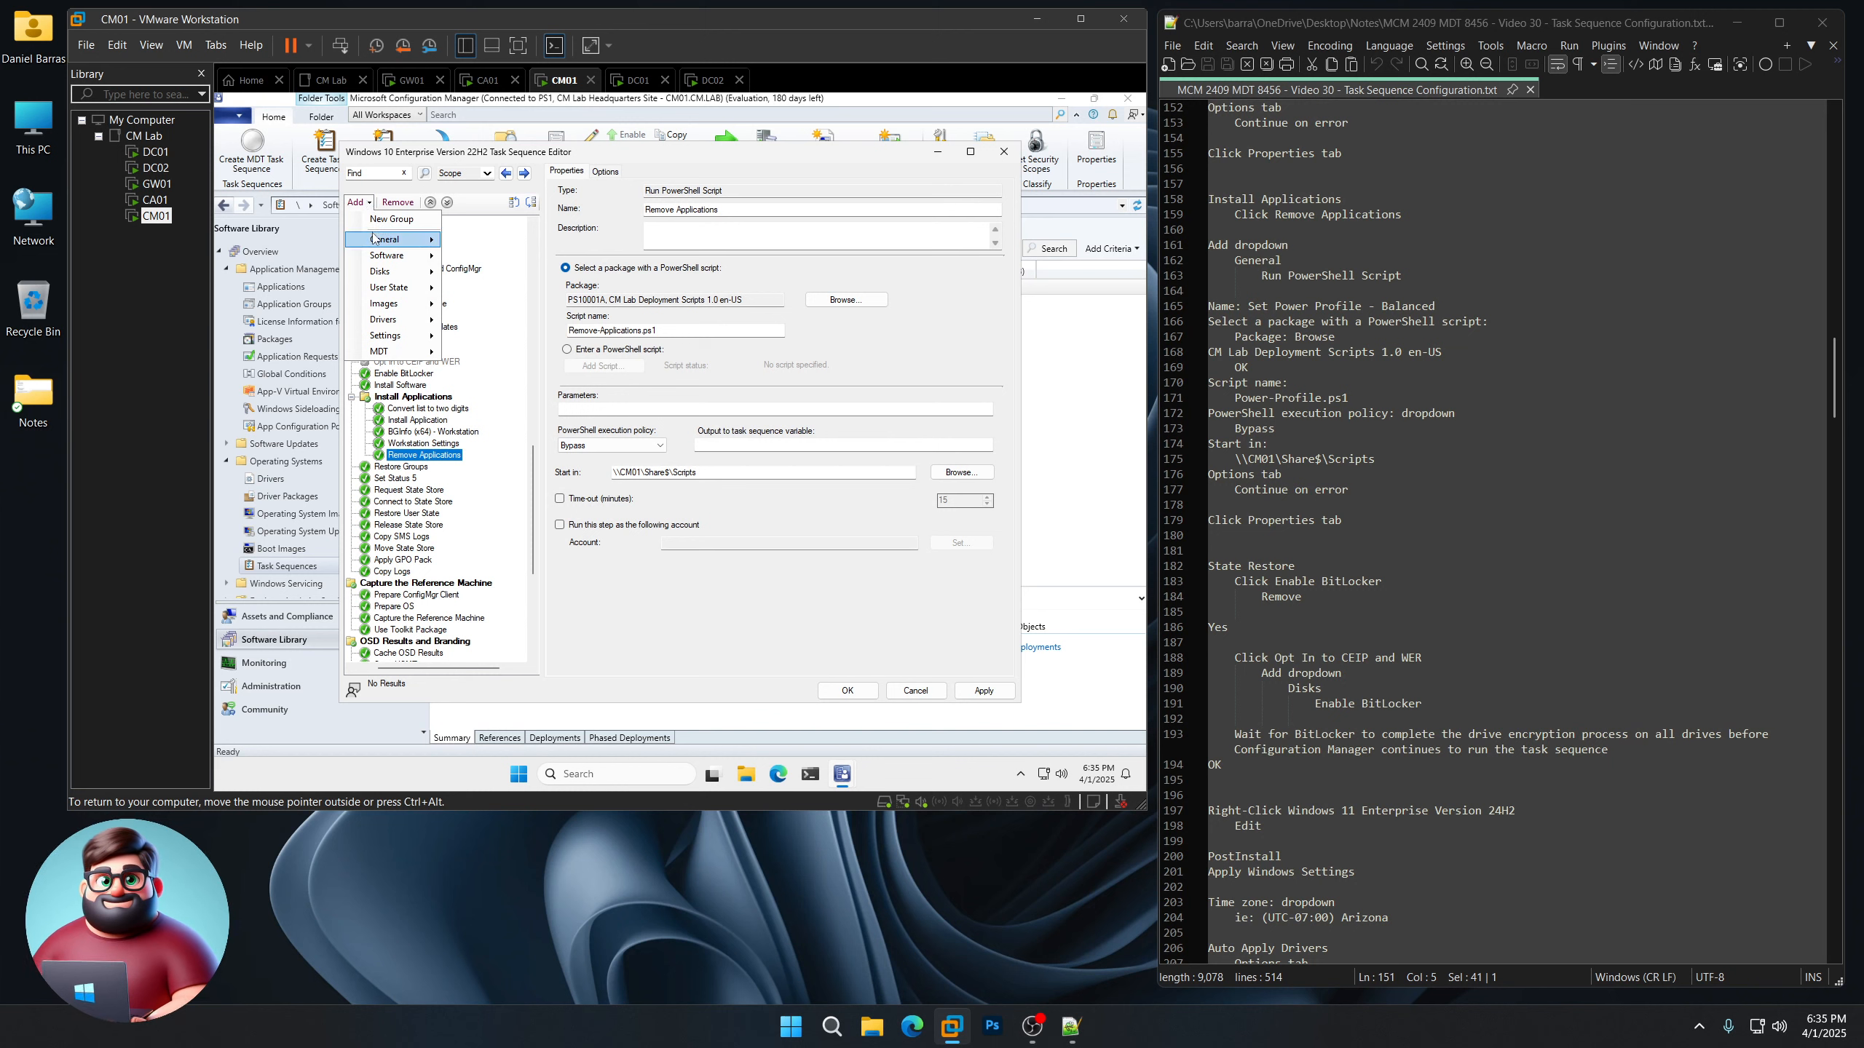
{"action": "mouse_move", "coordinate": [375, 245]}
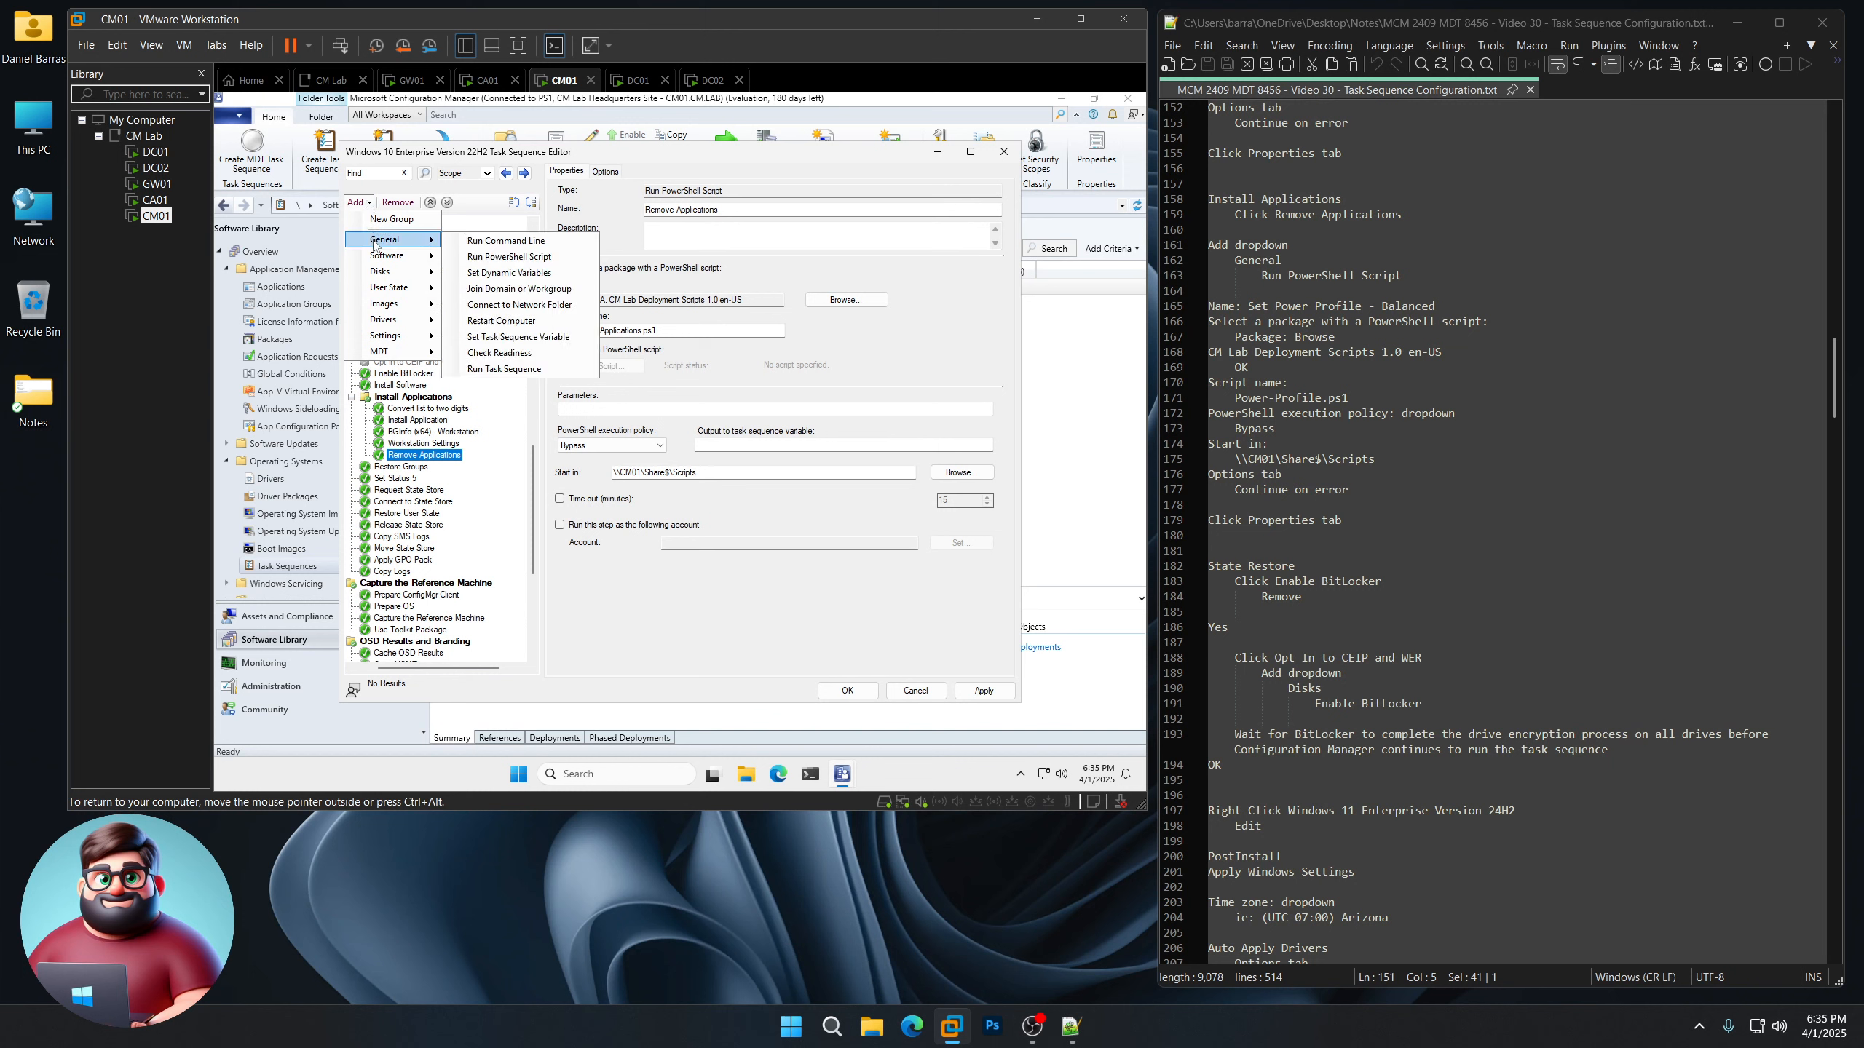
{"action": "left_click", "coordinate": [508, 256]}
Rename the new Run PowerShell Script step to Set Power Profile - Balanced, using the name from the notes
{"action": "left_click_drag", "start_coordinate": [1443, 305], "coordinate": [1248, 305]}
{"action": "right_click", "coordinate": [1288, 302]}
{"action": "left_click", "coordinate": [1333, 332]}
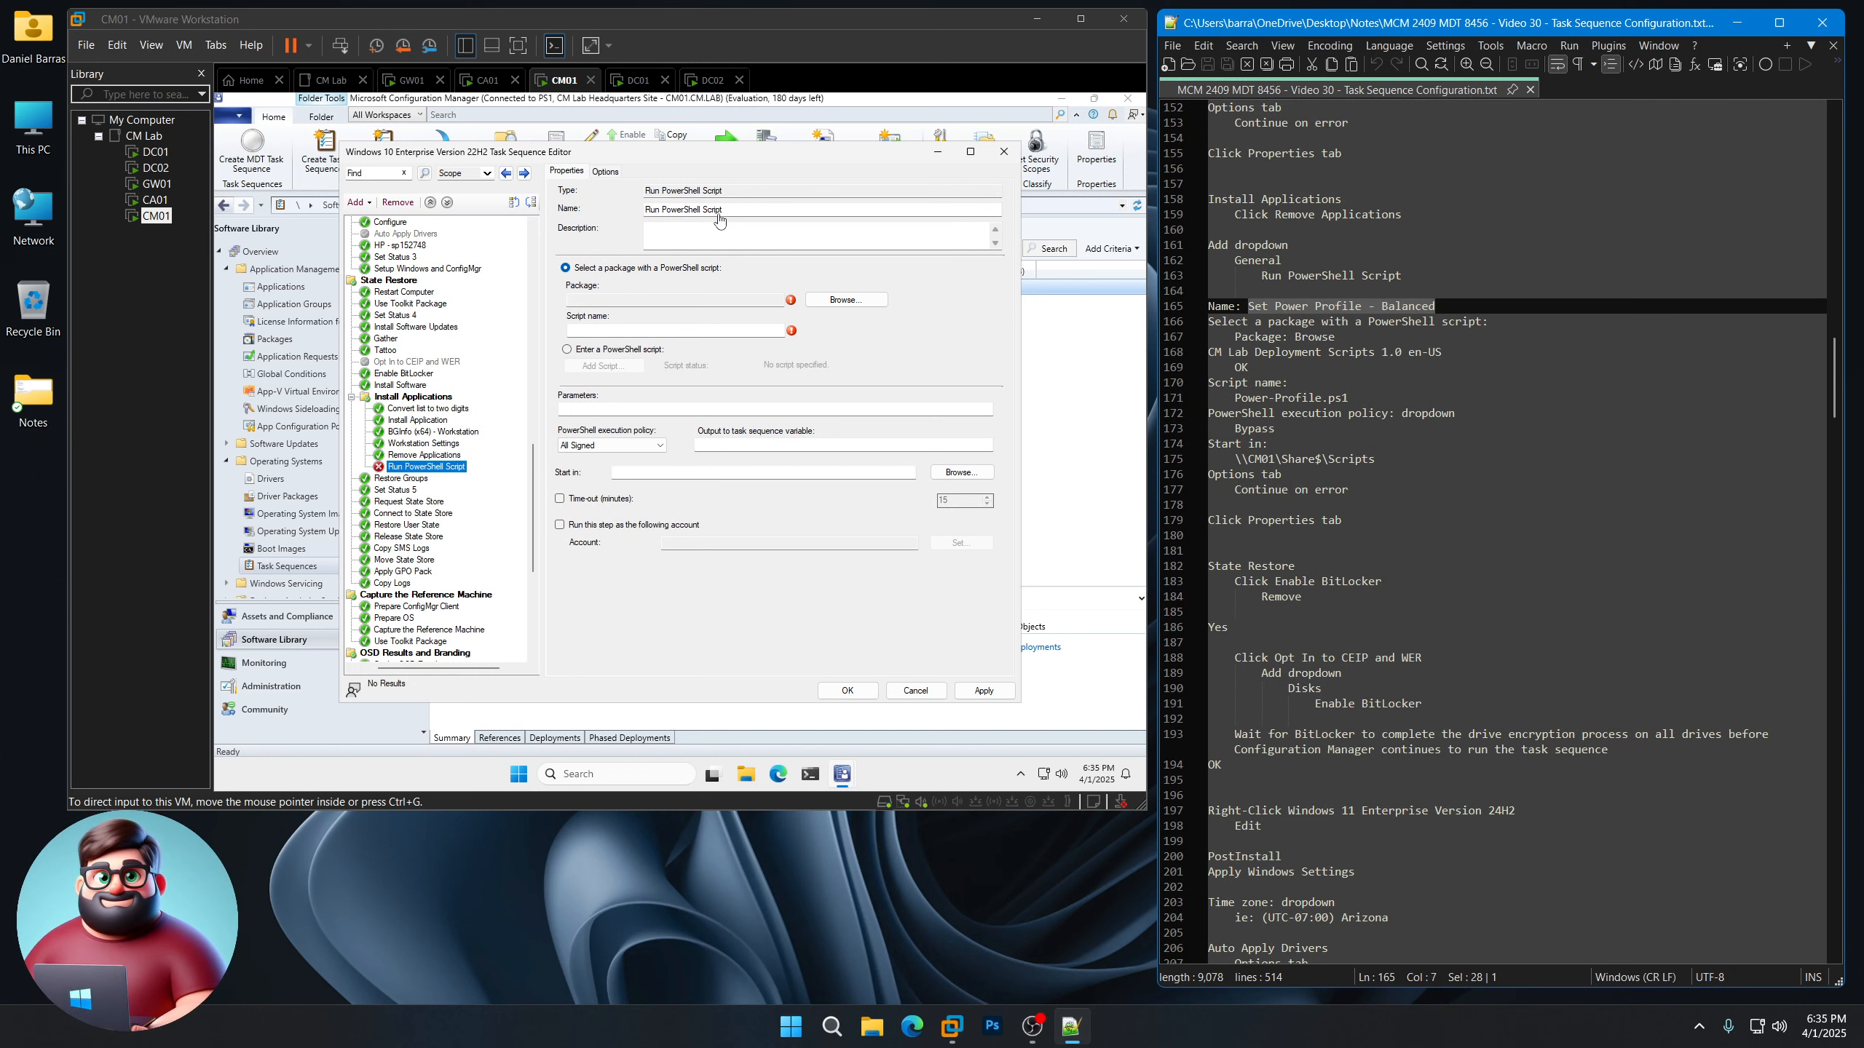
{"action": "left_click", "coordinate": [725, 211]}
{"action": "left_click_drag", "start_coordinate": [725, 211], "coordinate": [583, 220]}
{"action": "key", "text": "ctrl+v"}
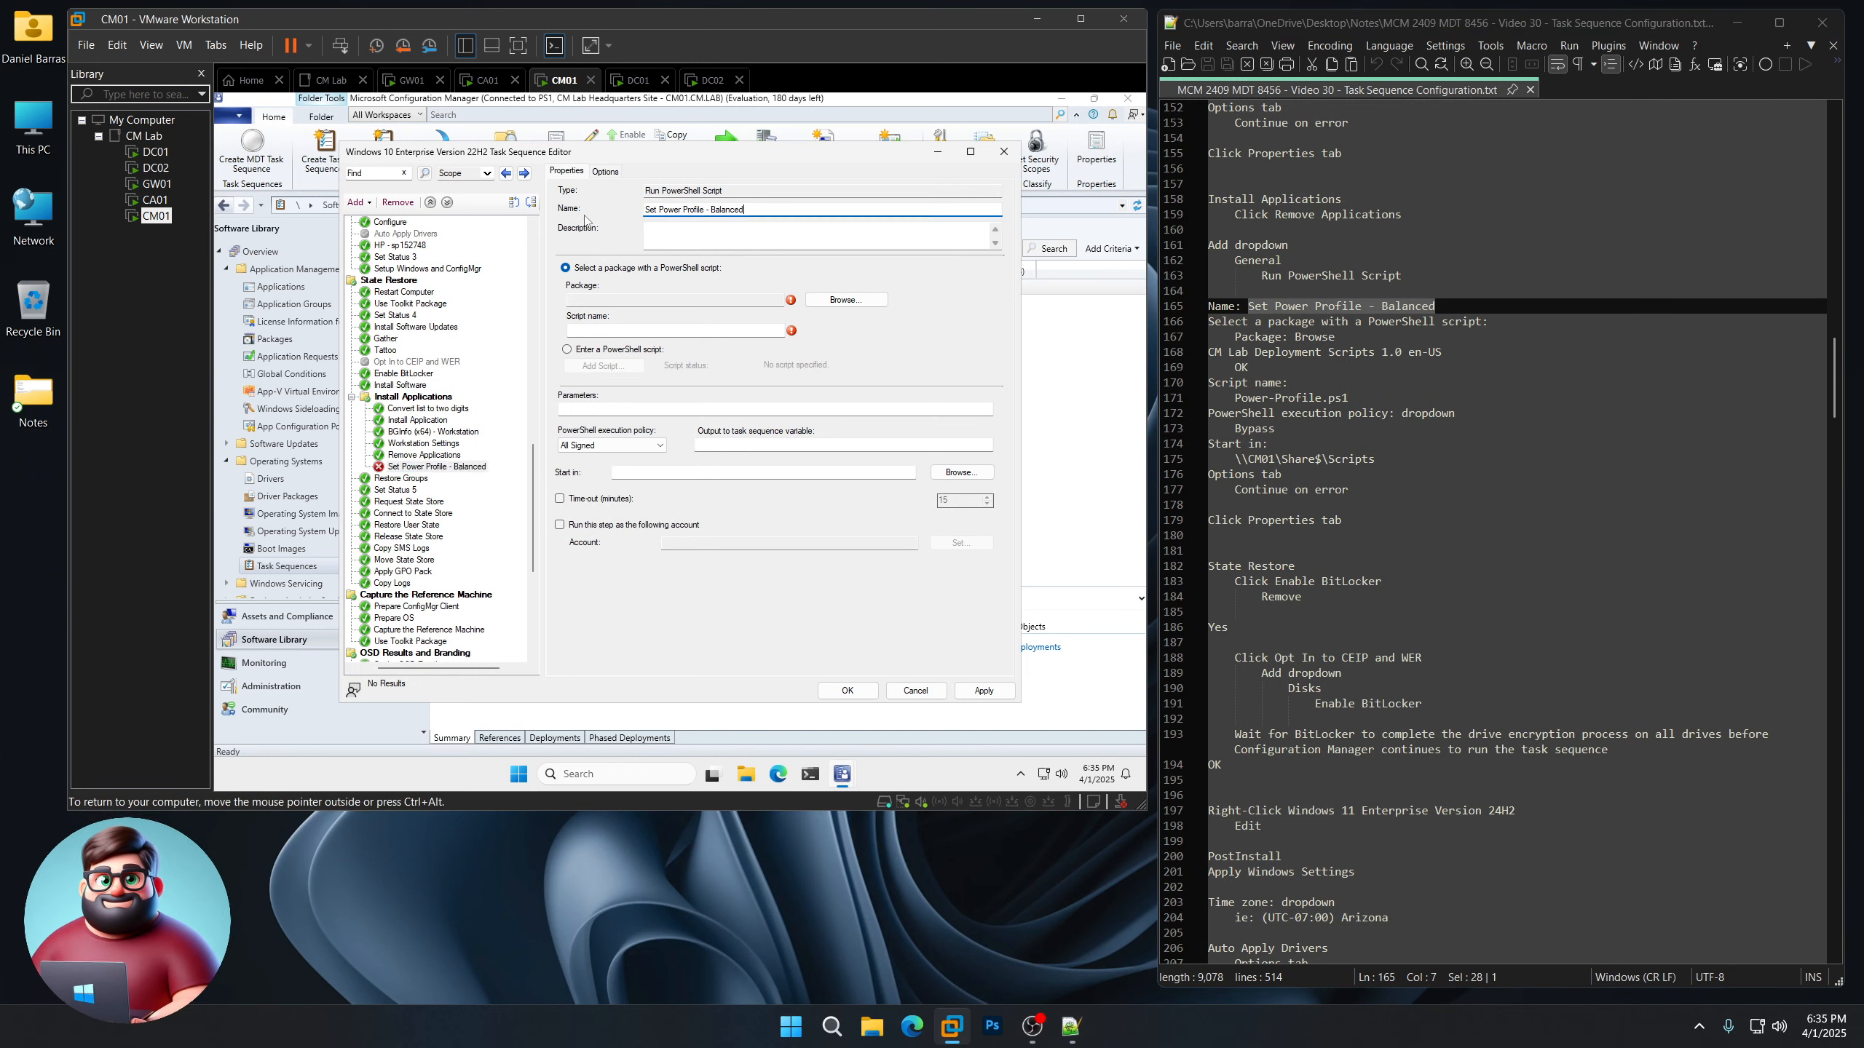
Select the CM Lab Deployment Scripts 1.0 en-US package for the power profile step and set its script name to Power-Profile.ps1
{"action": "left_click", "coordinate": [844, 299]}
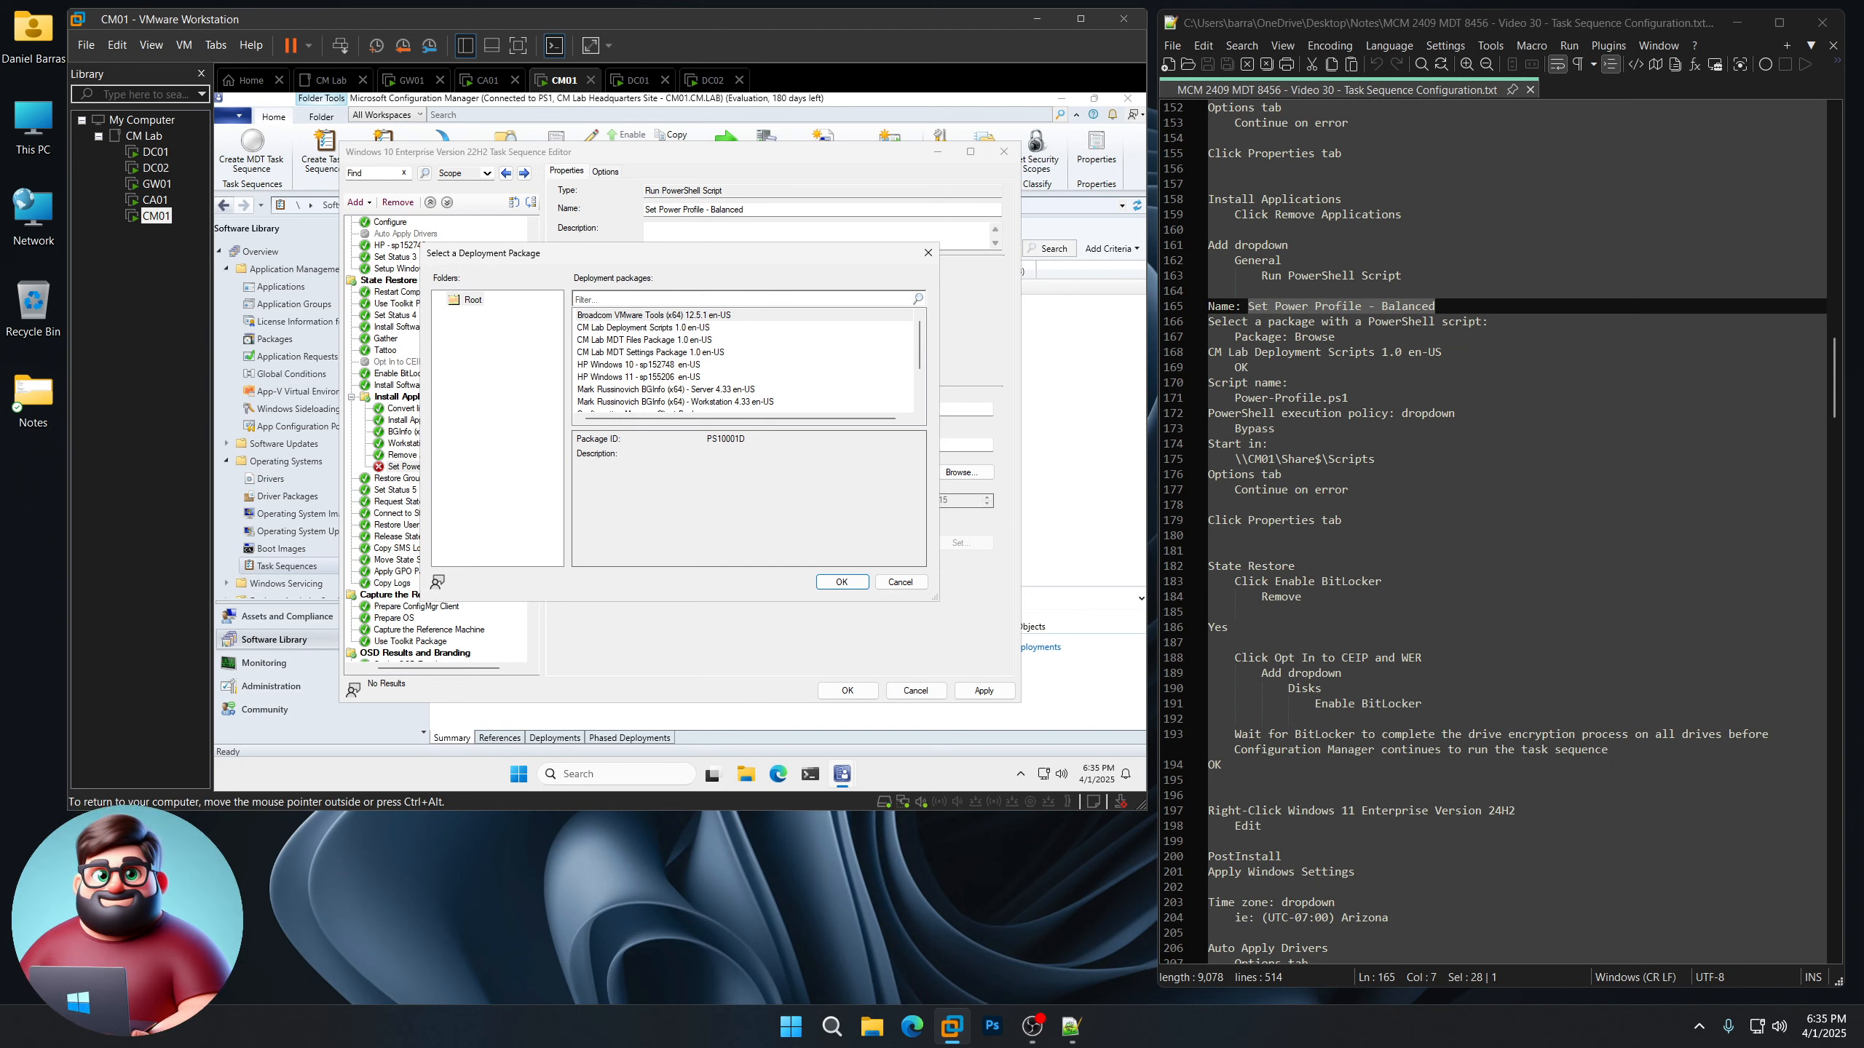
{"action": "left_click", "coordinate": [643, 328]}
{"action": "left_click", "coordinate": [842, 582]}
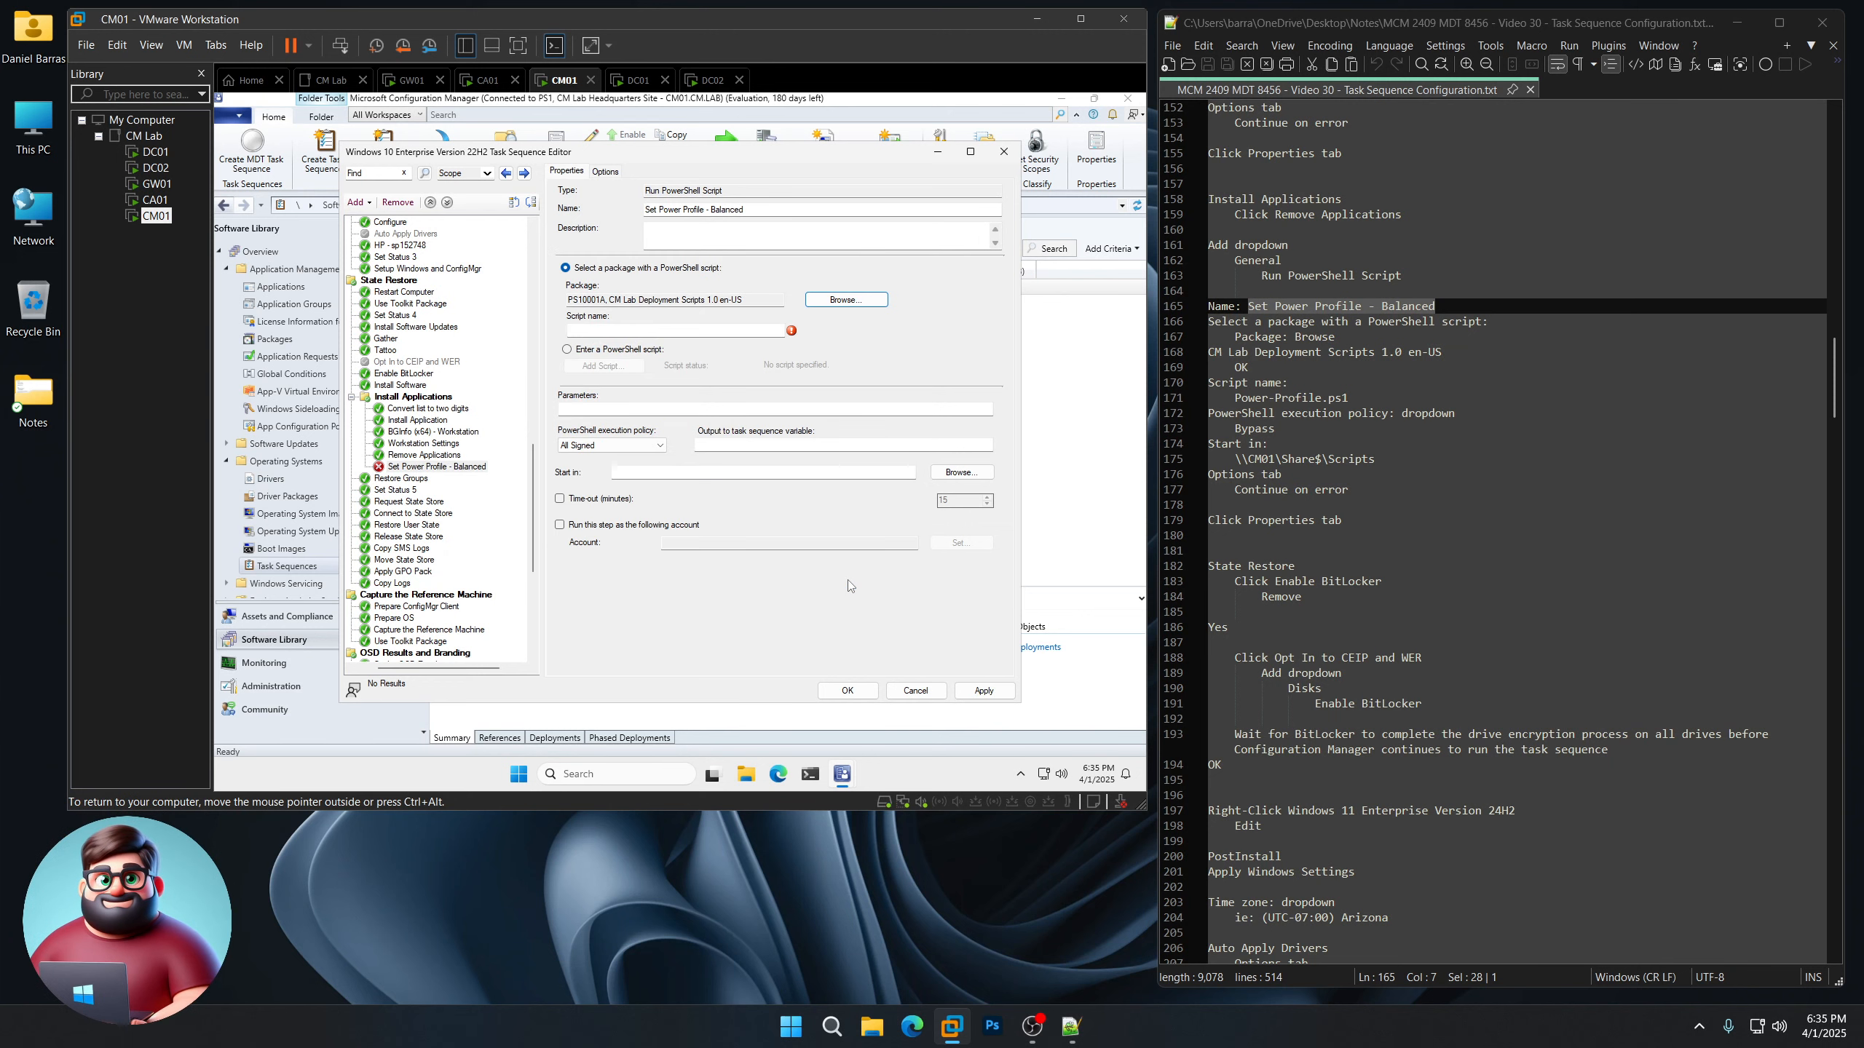
{"action": "left_click_drag", "start_coordinate": [1348, 398], "coordinate": [1235, 398]}
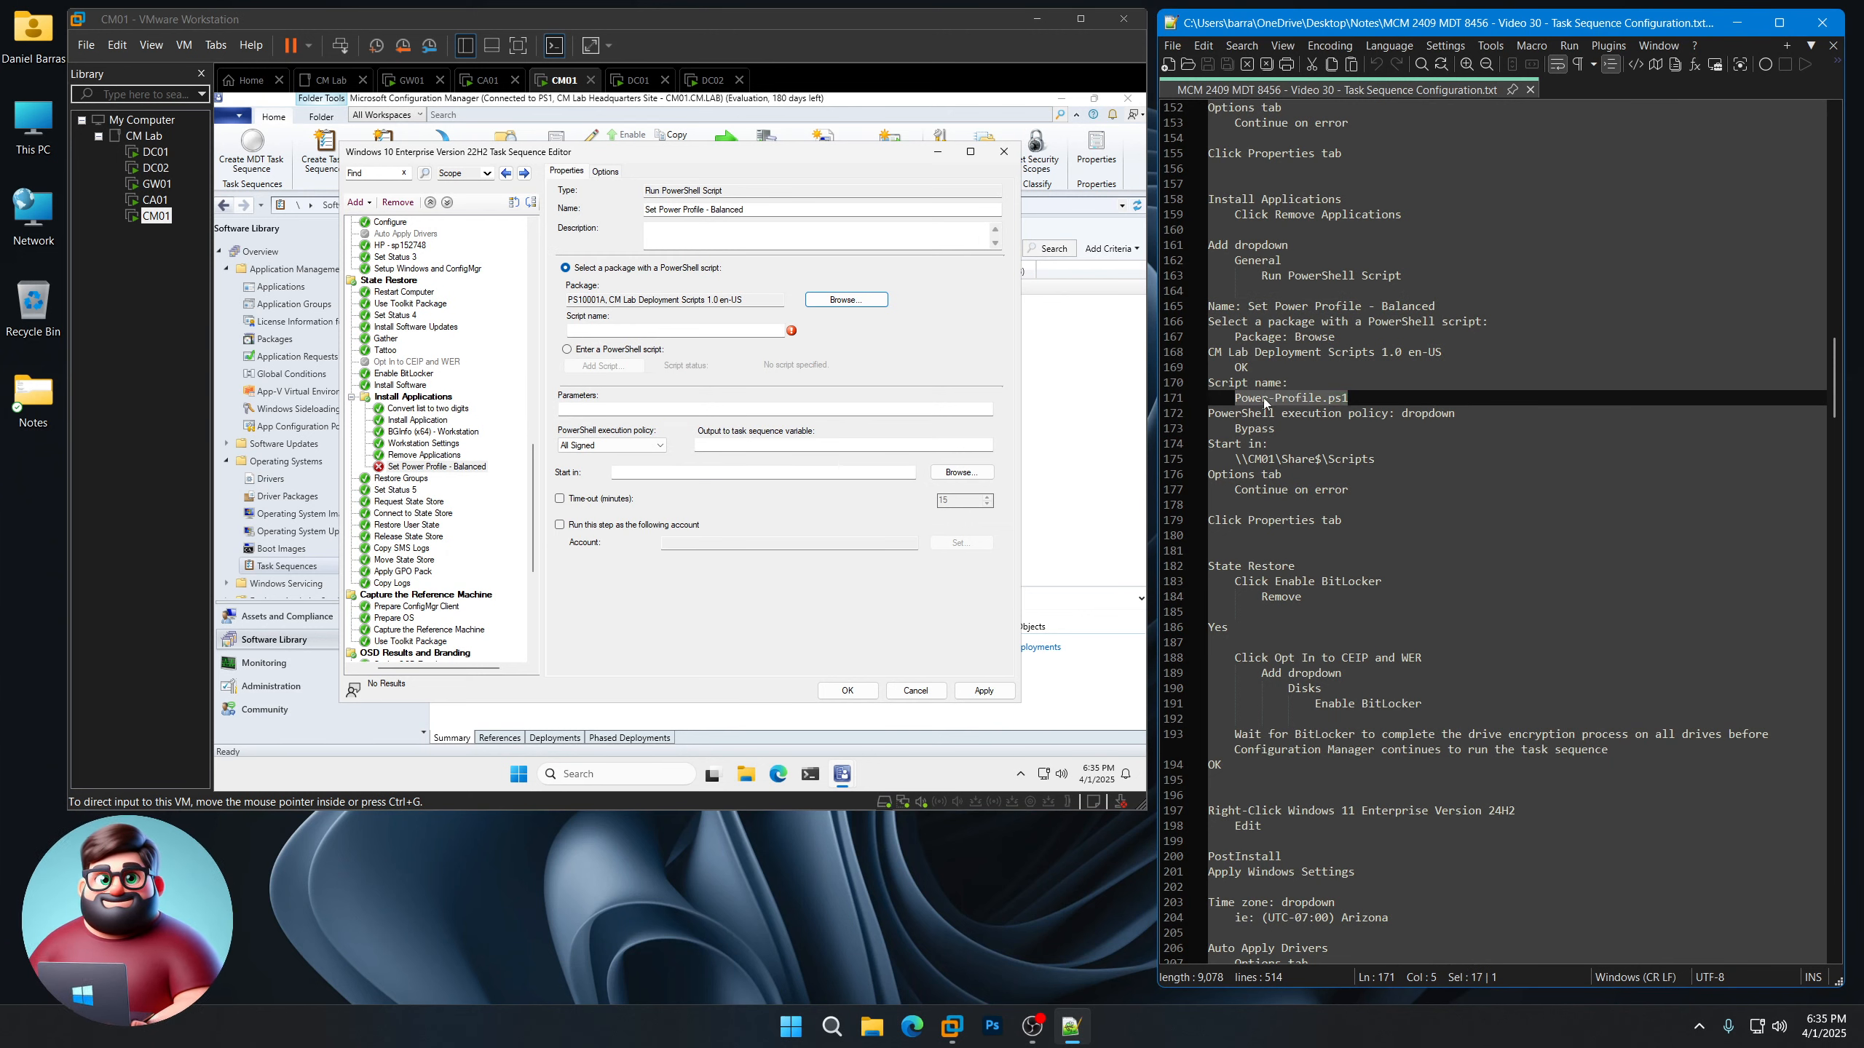
{"action": "right_click", "coordinate": [1264, 403]}
{"action": "left_click", "coordinate": [1291, 429]}
{"action": "left_click", "coordinate": [662, 332]}
{"action": "key", "text": "ctrl+v"}
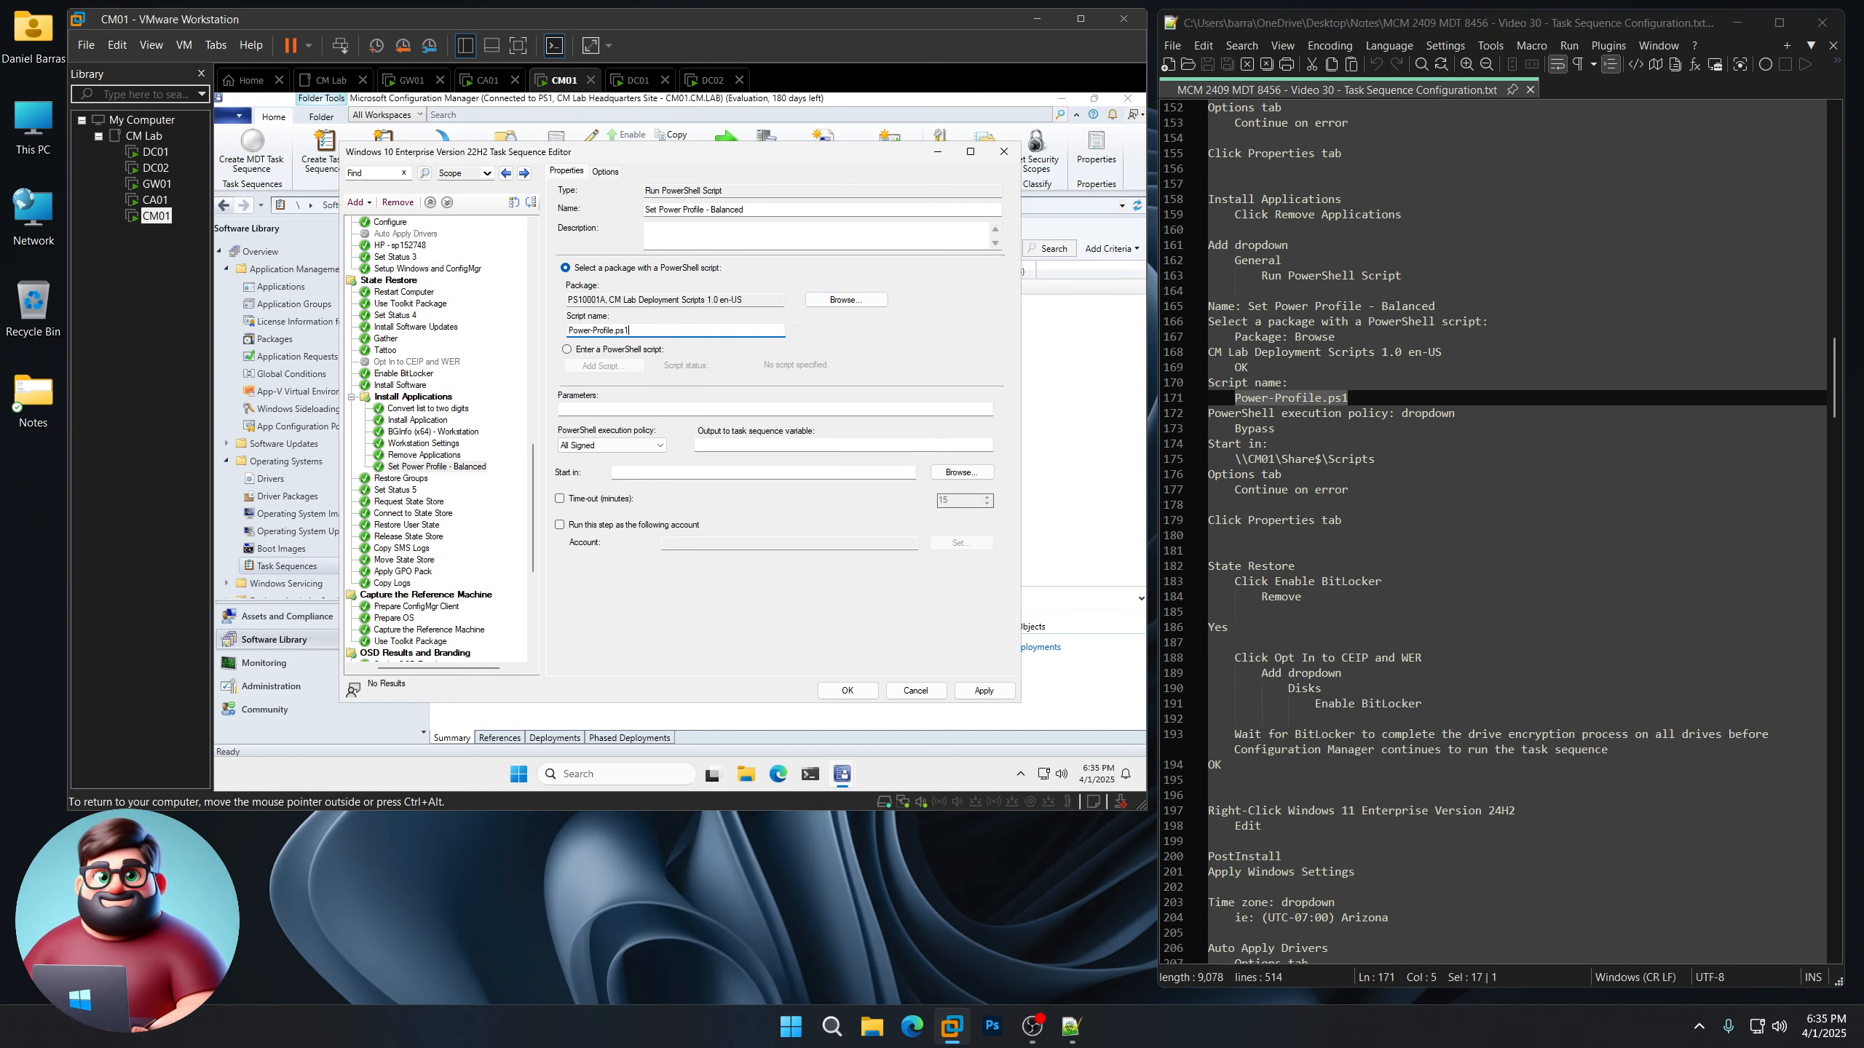
Set the power profile step's PowerShell execution policy to Bypass and its start-in folder to \\CM01\Share$\Scripts
{"action": "left_click", "coordinate": [637, 441]}
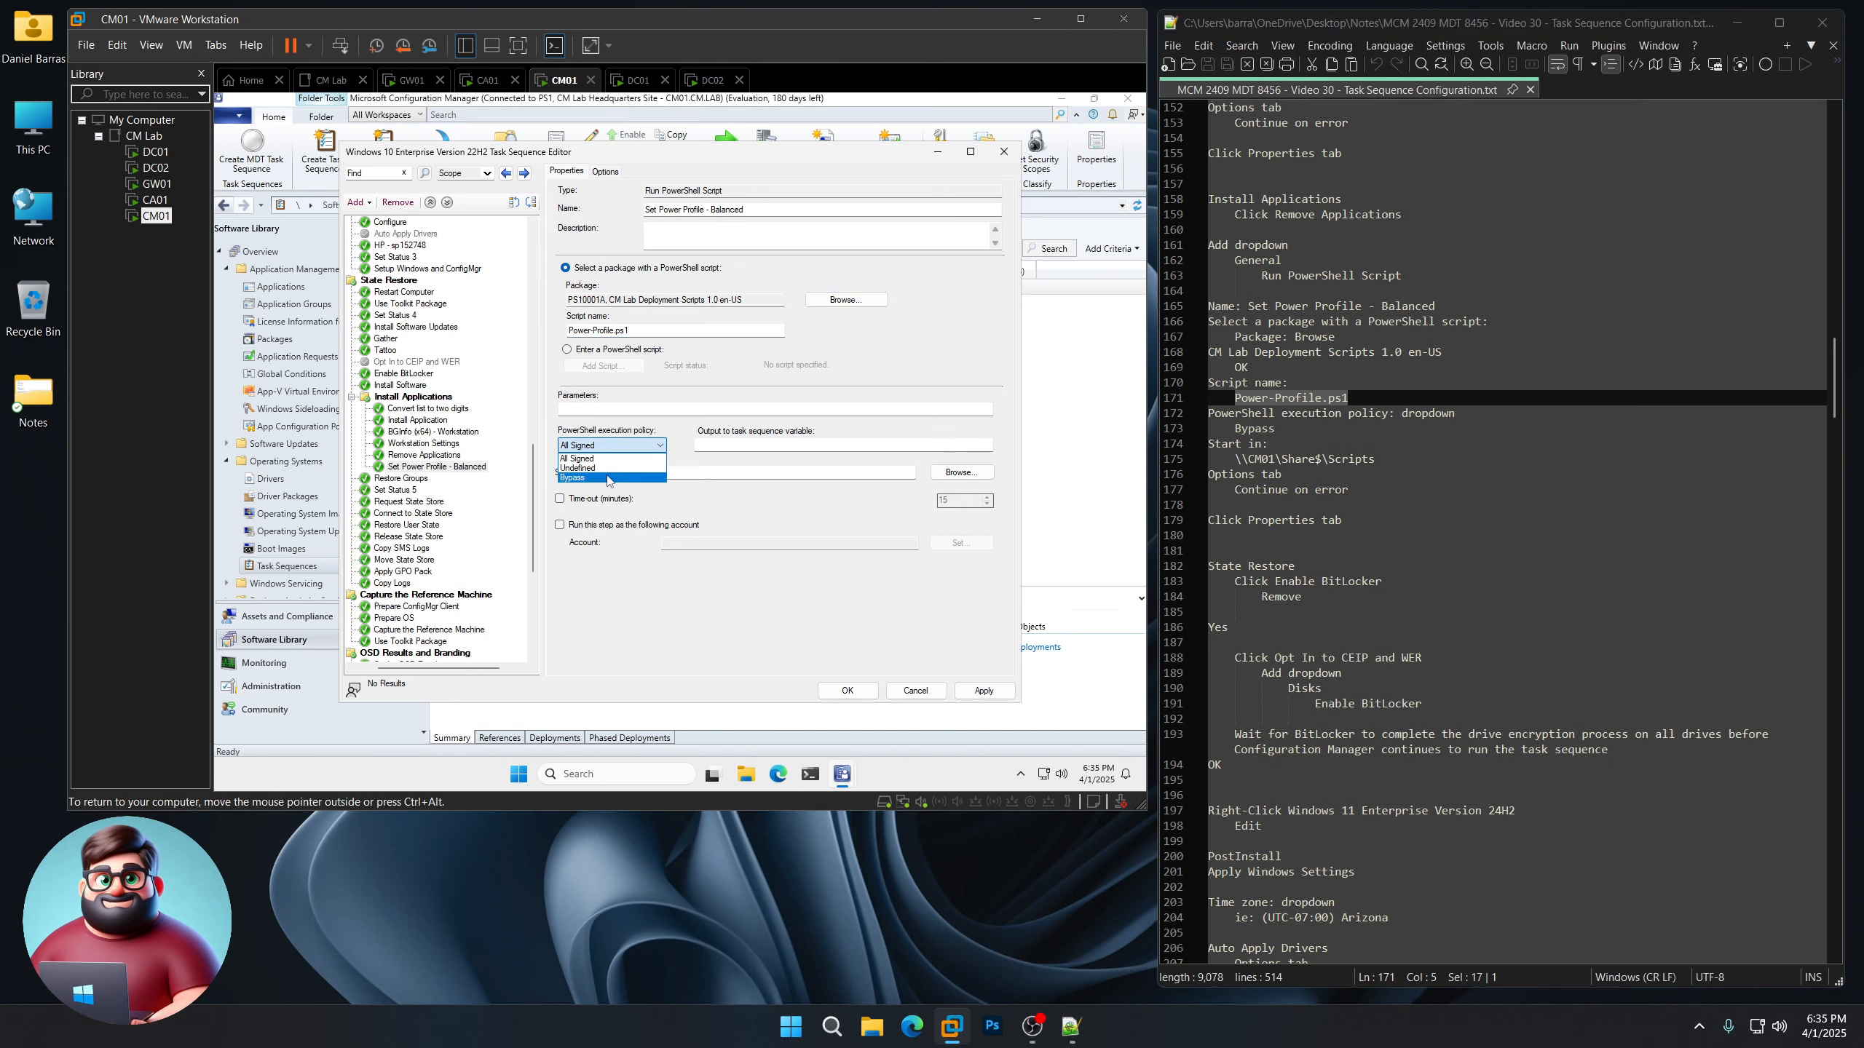
{"action": "left_click", "coordinate": [608, 478]}
{"action": "left_click_drag", "start_coordinate": [1374, 459], "coordinate": [1234, 459]}
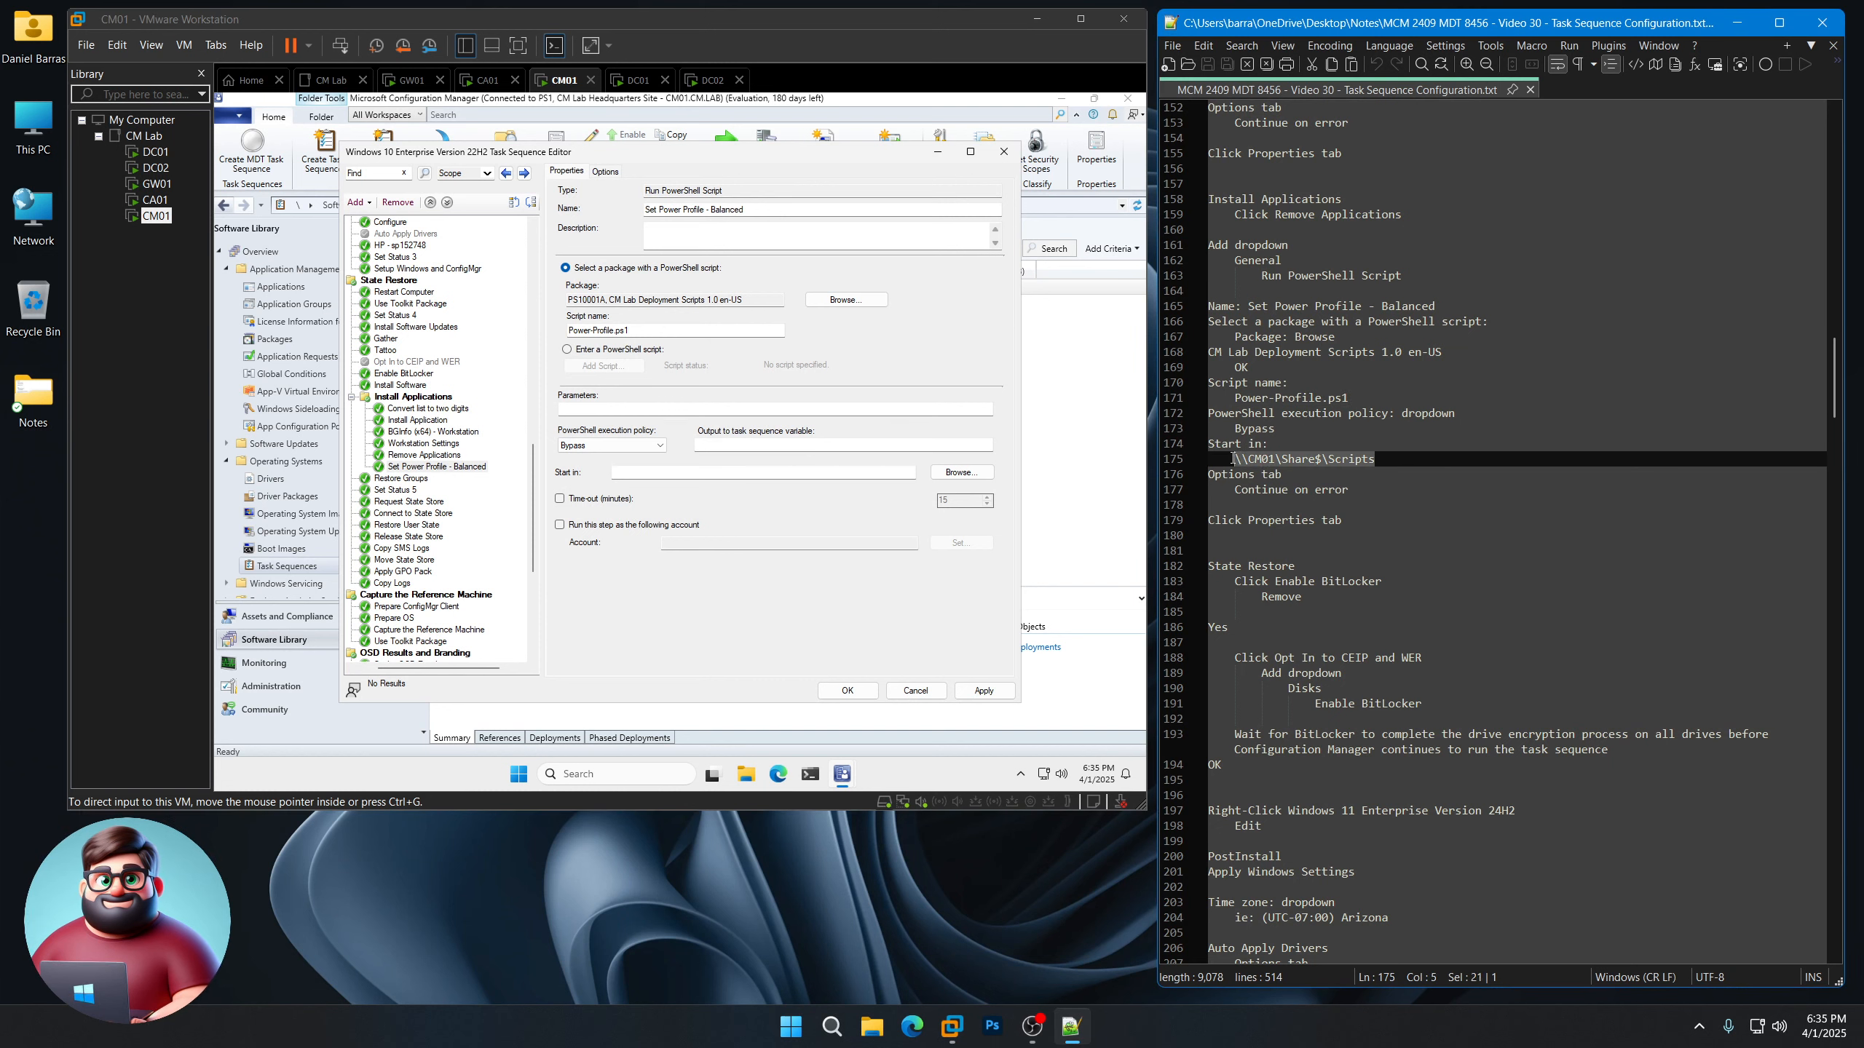
{"action": "right_click", "coordinate": [1264, 464]}
{"action": "left_click", "coordinate": [1308, 490]}
{"action": "left_click", "coordinate": [675, 474]}
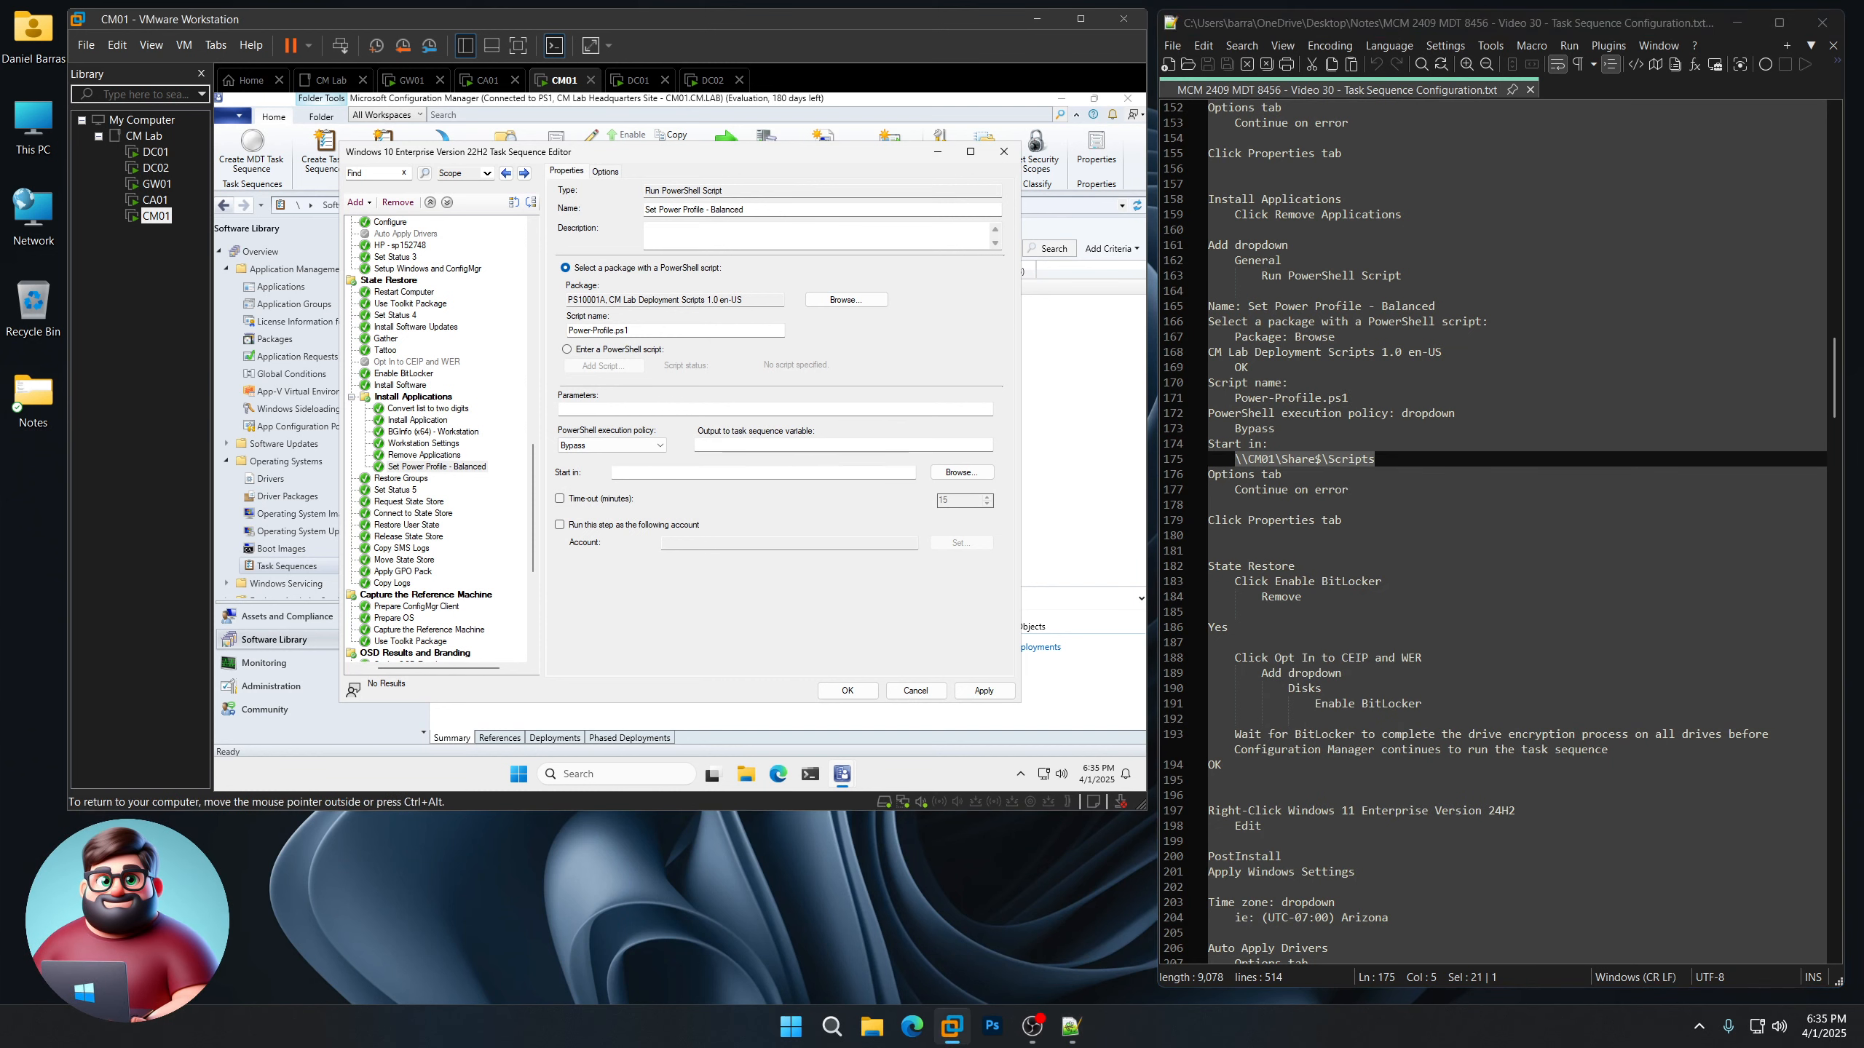
{"action": "key", "text": "ctrl+v"}
Check the contents of \\CM01\Share$\Scripts for the power profile script and review the step's success-code and error-handling options
{"action": "right_click", "coordinate": [519, 774]}
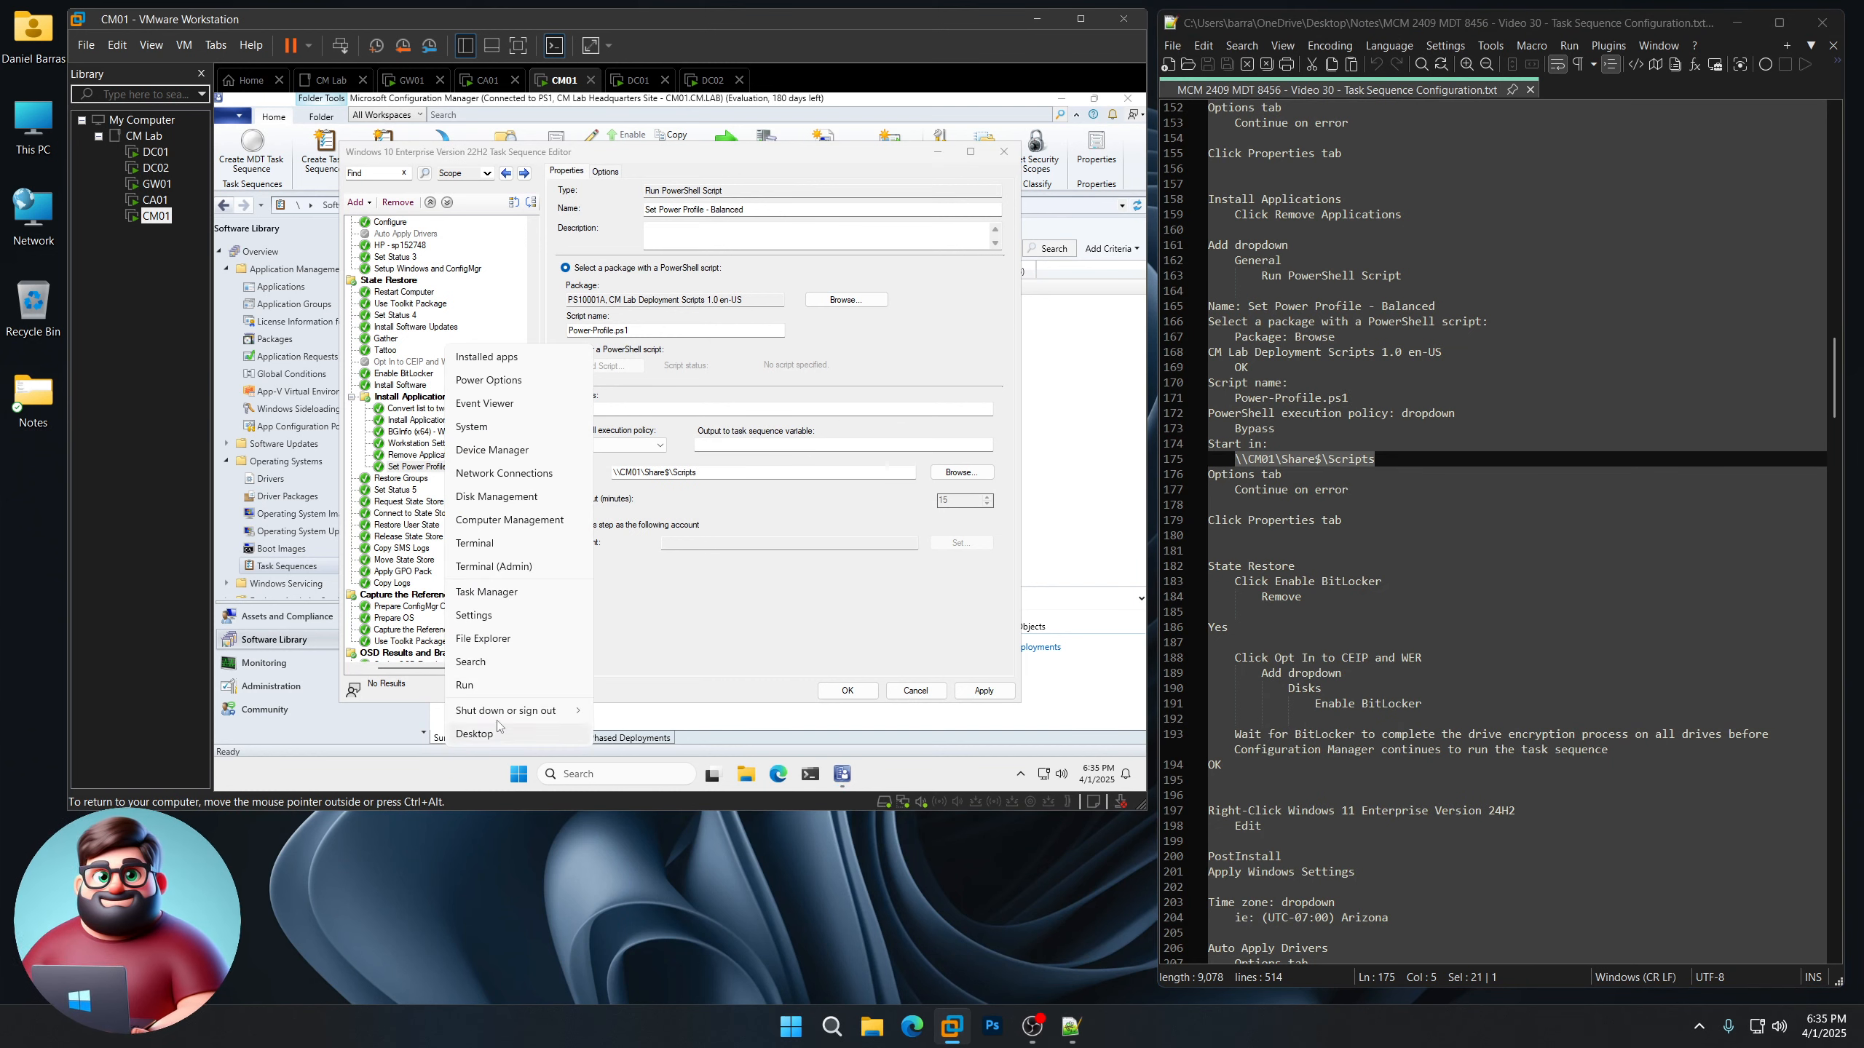
{"action": "left_click", "coordinate": [490, 687]}
{"action": "key", "text": "ctrl+v"}
{"action": "key", "text": "Return"}
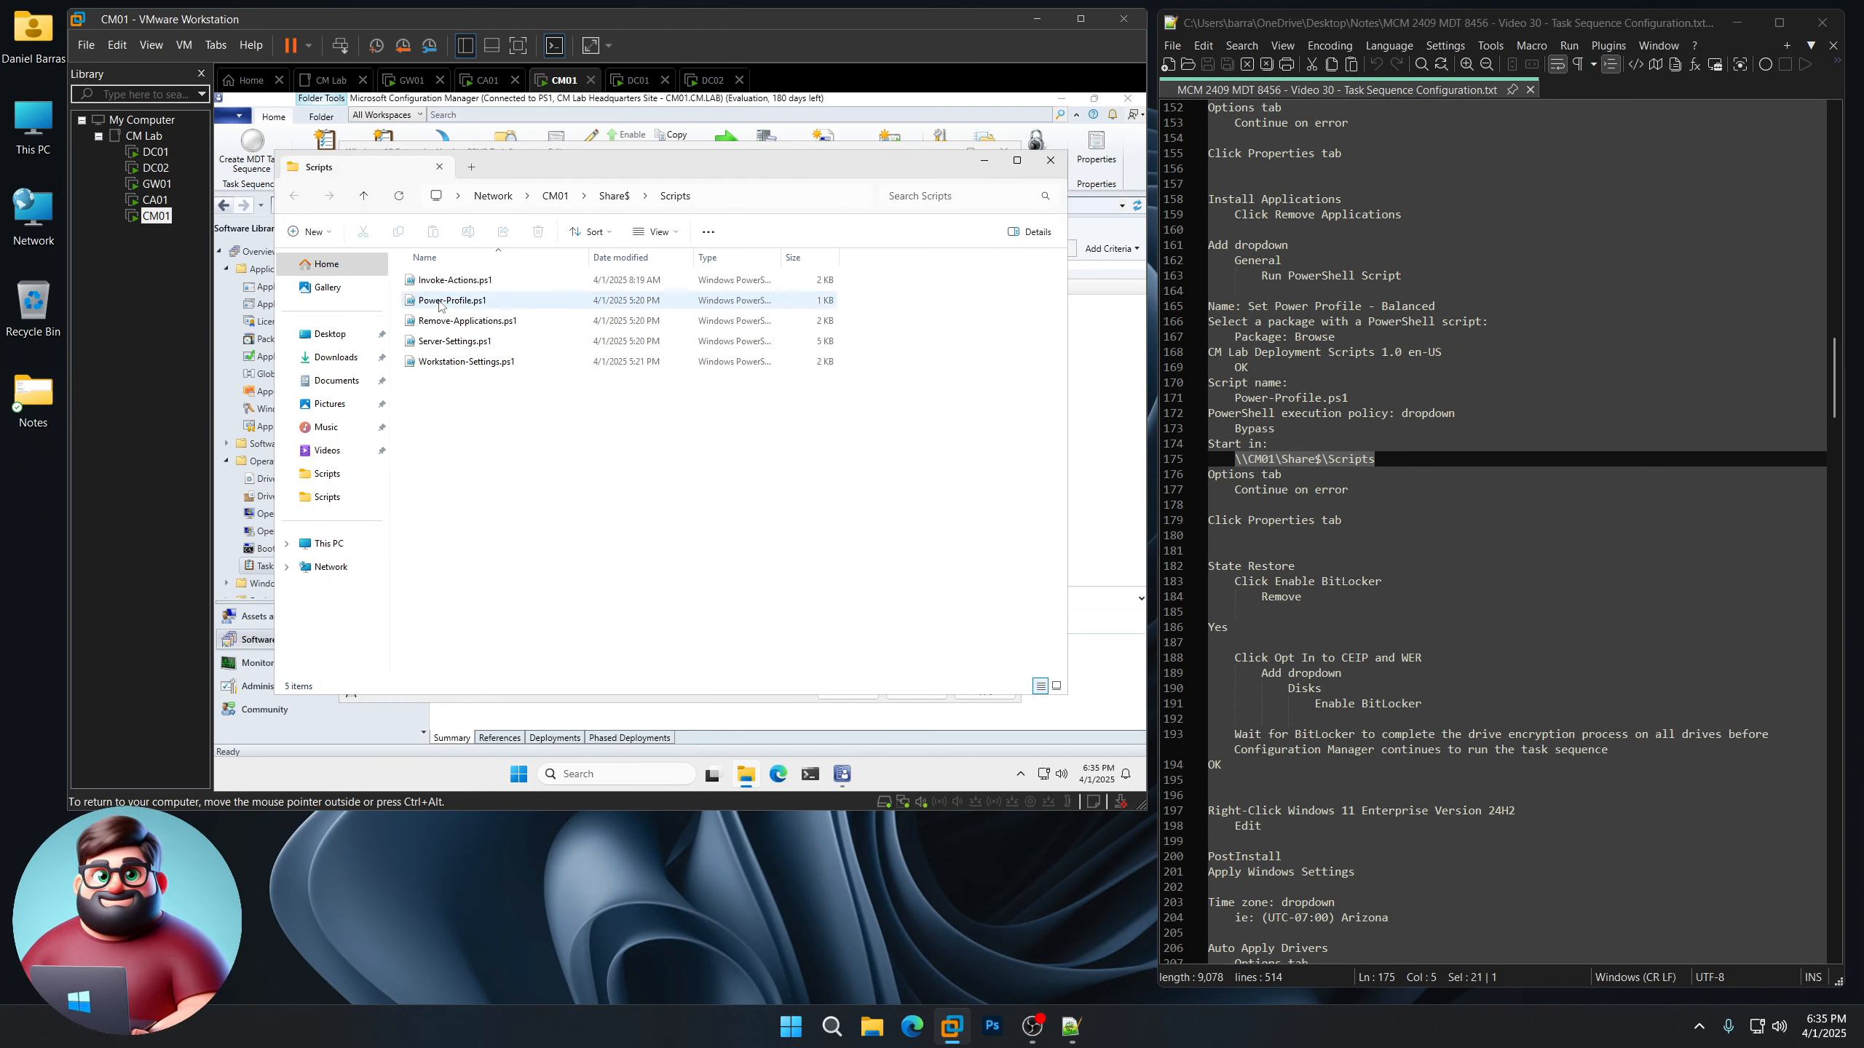
{"action": "left_click", "coordinate": [1052, 162]}
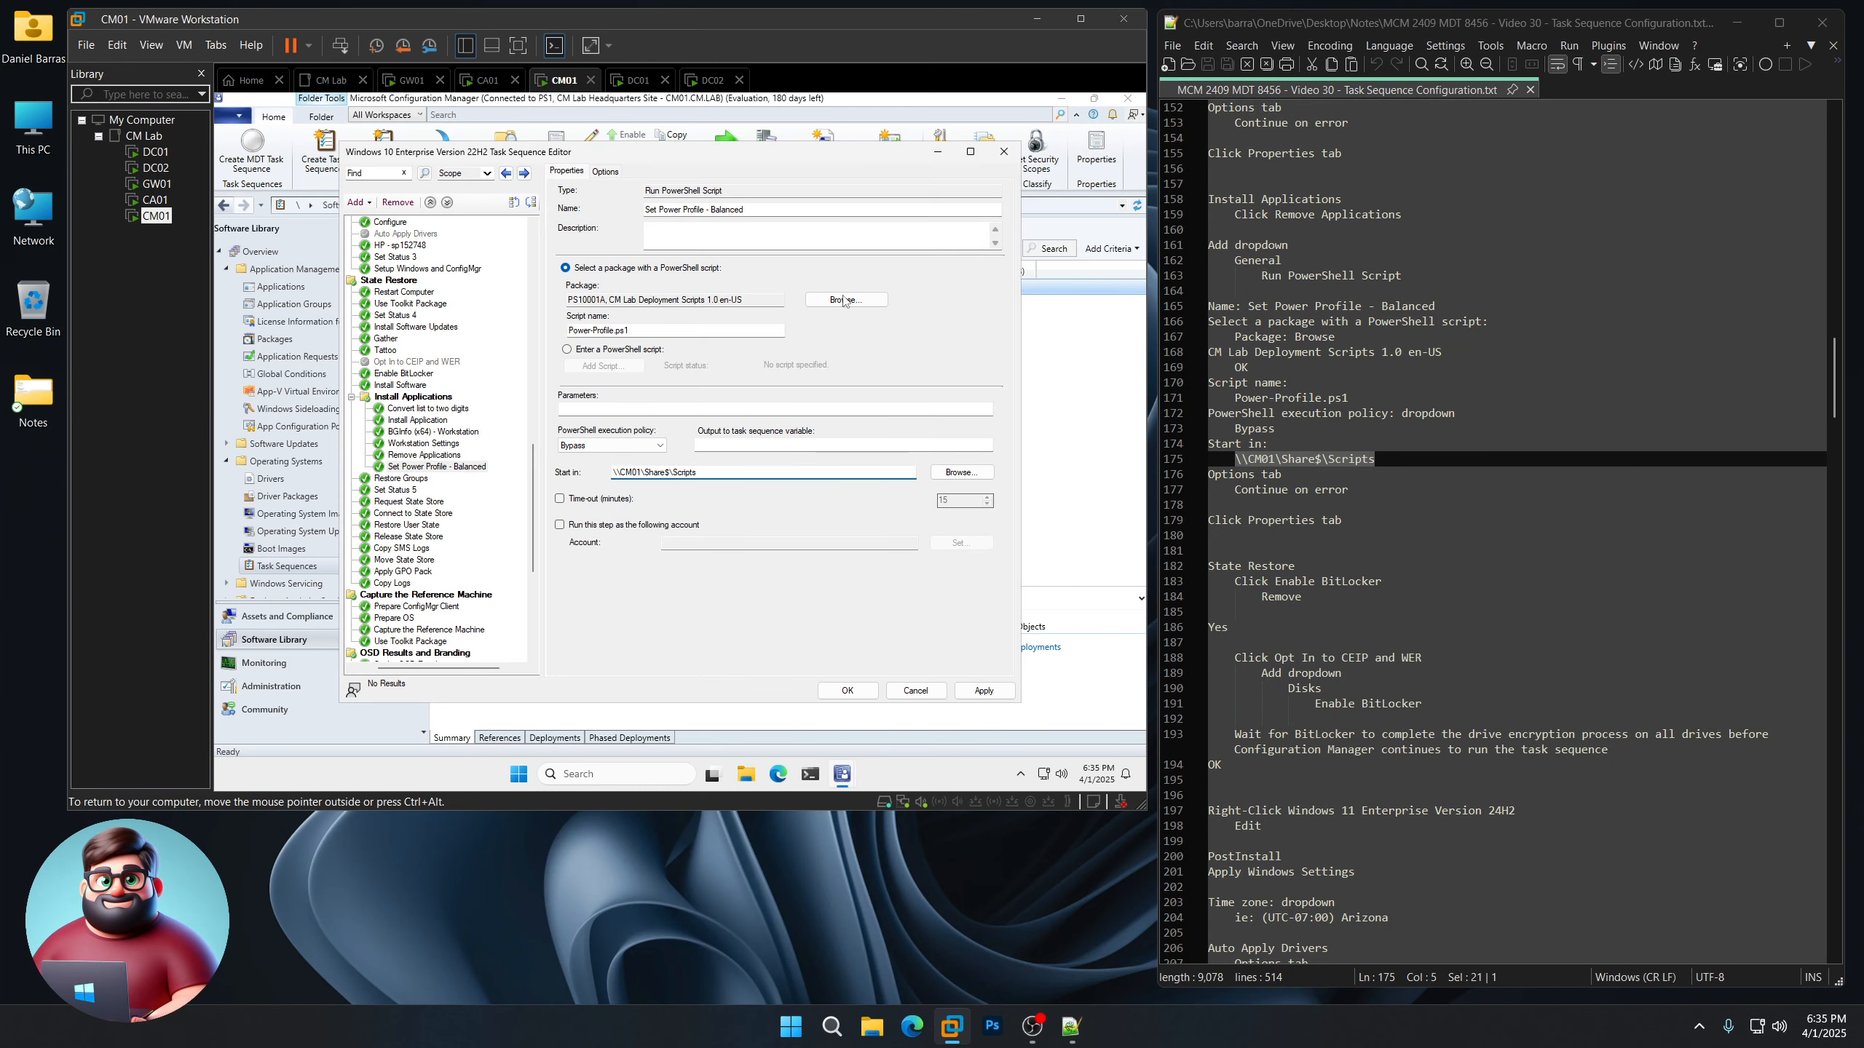
{"action": "left_click", "coordinate": [615, 172]}
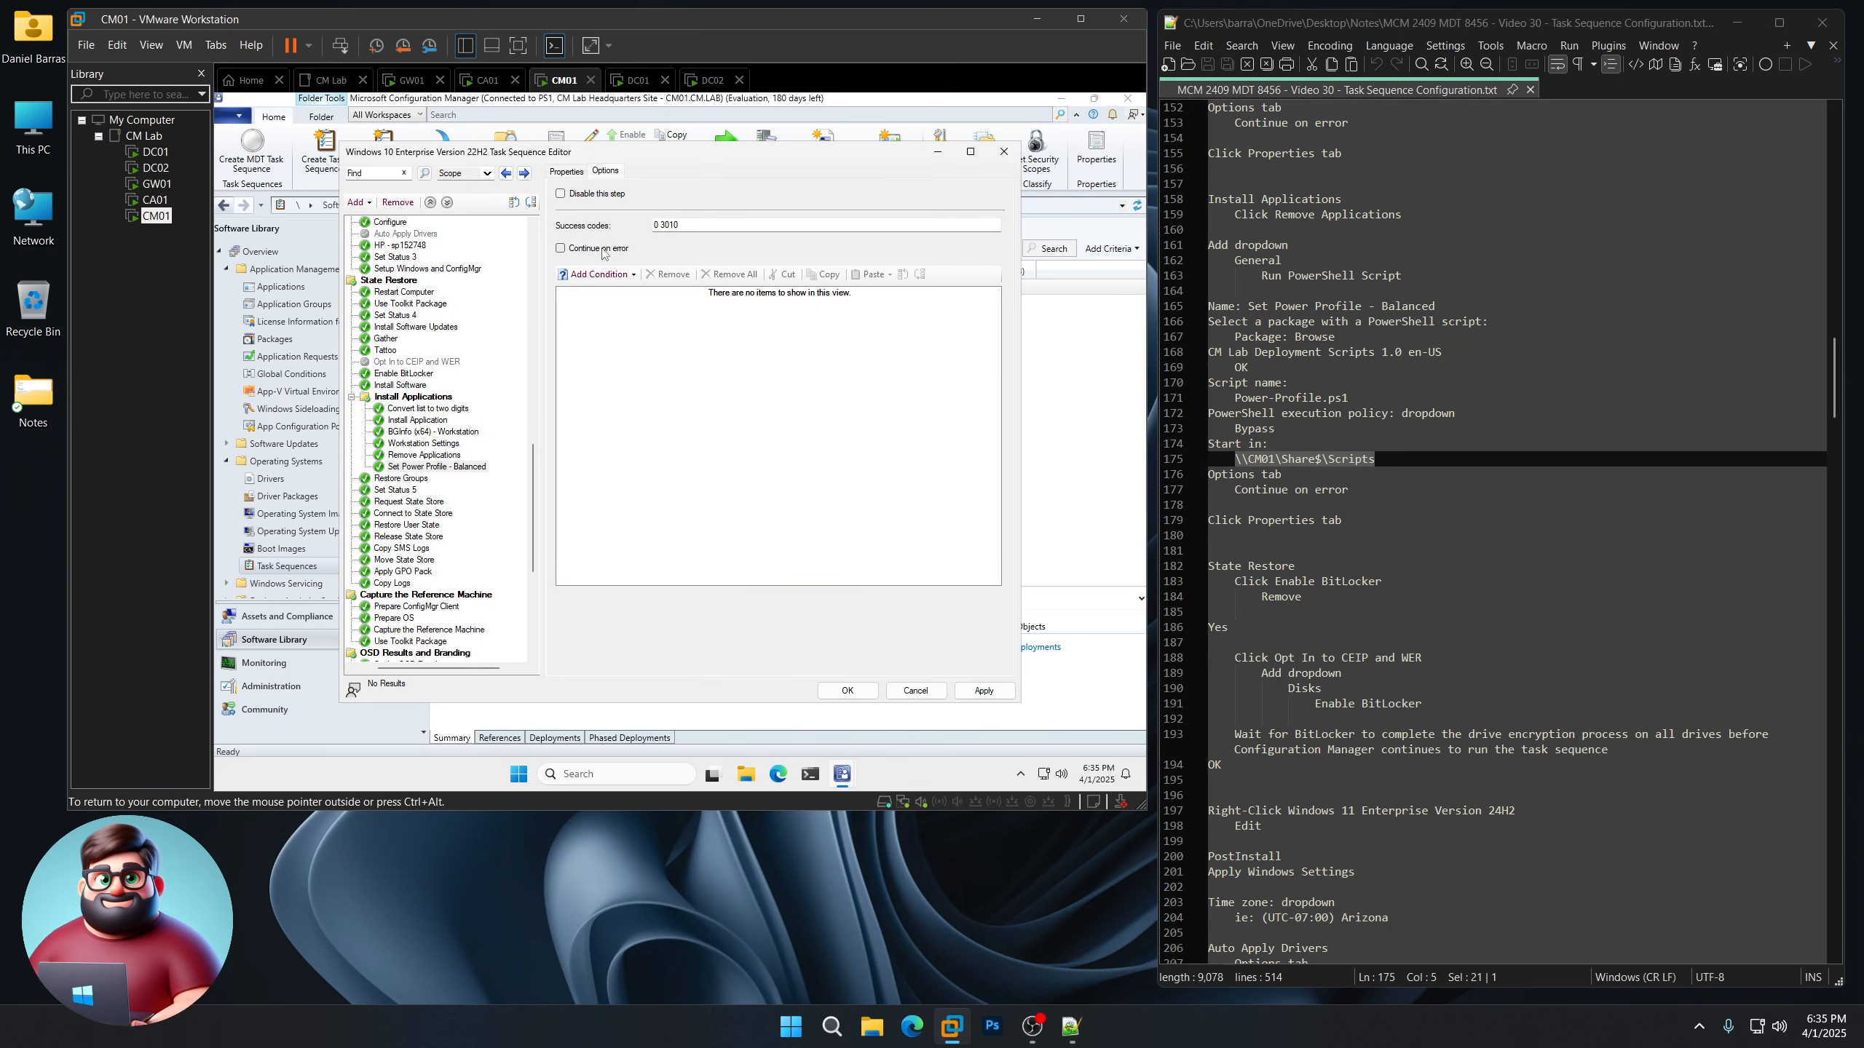
{"action": "left_click", "coordinate": [573, 173]}
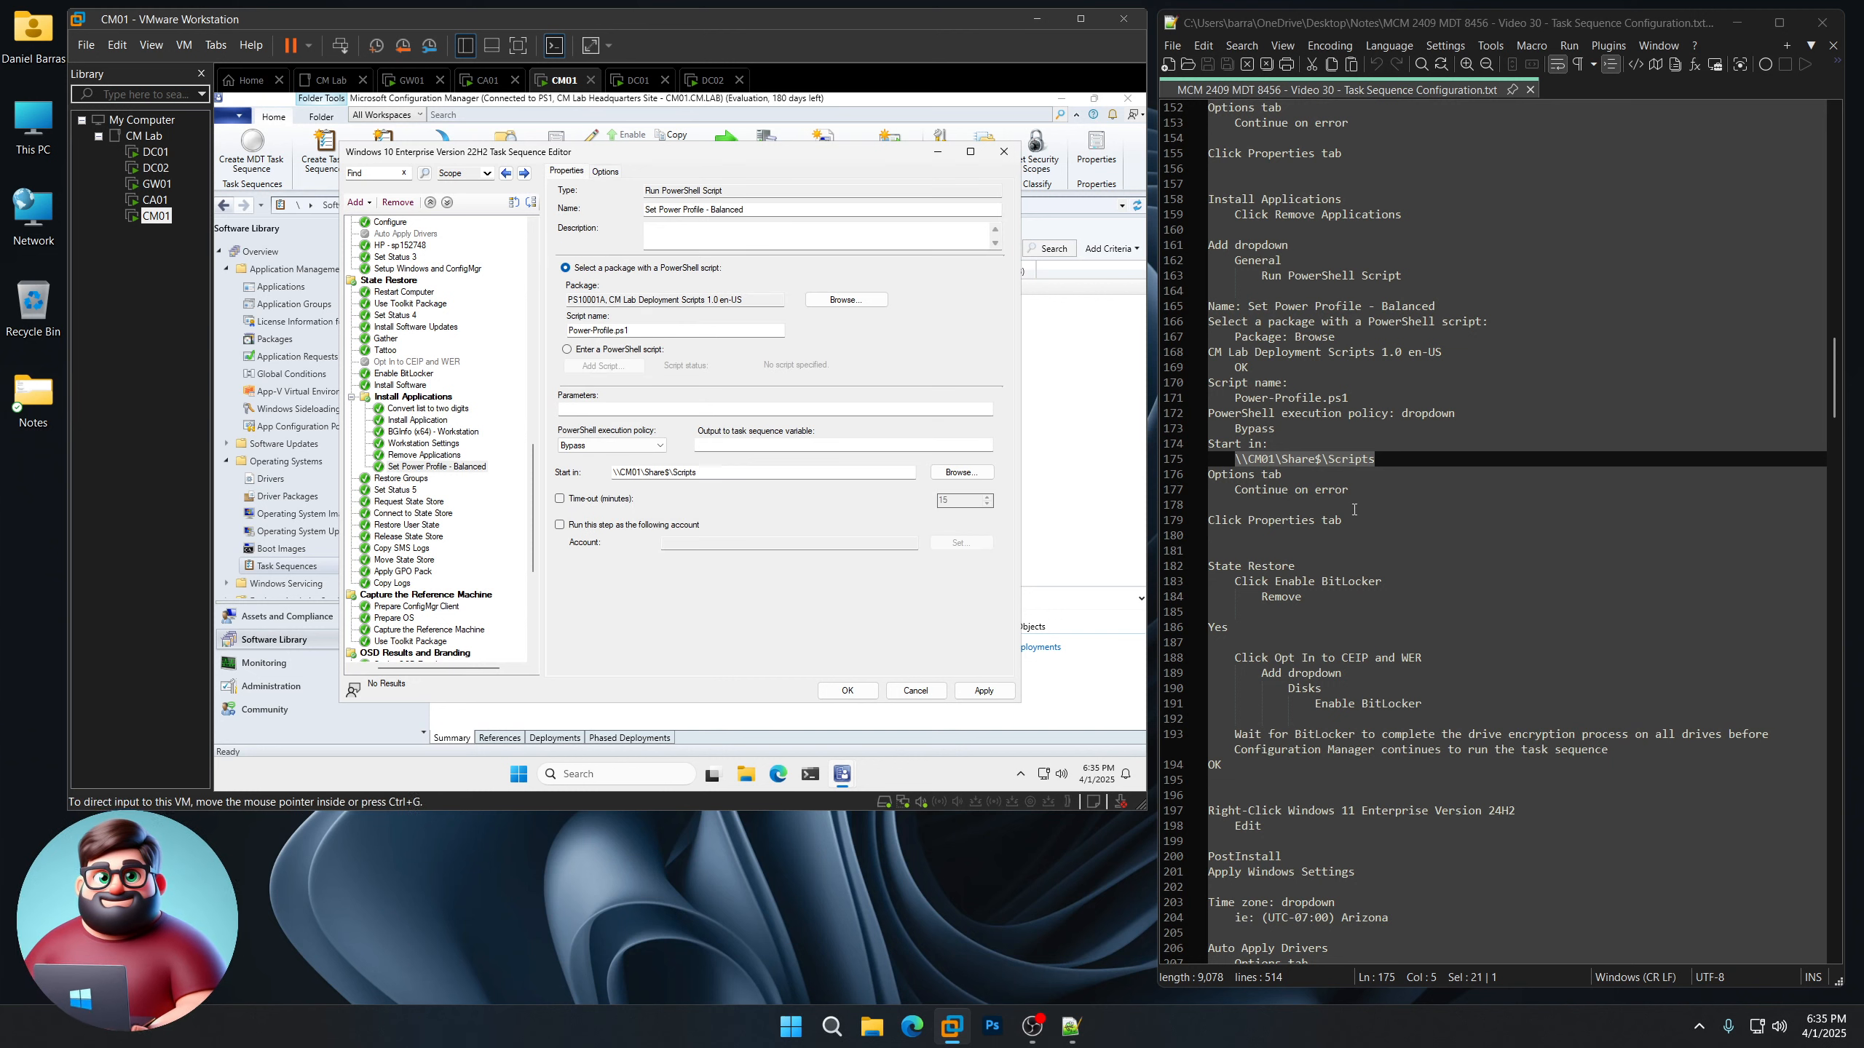
{"action": "left_click_drag", "start_coordinate": [1342, 520], "coordinate": [1176, 521]}
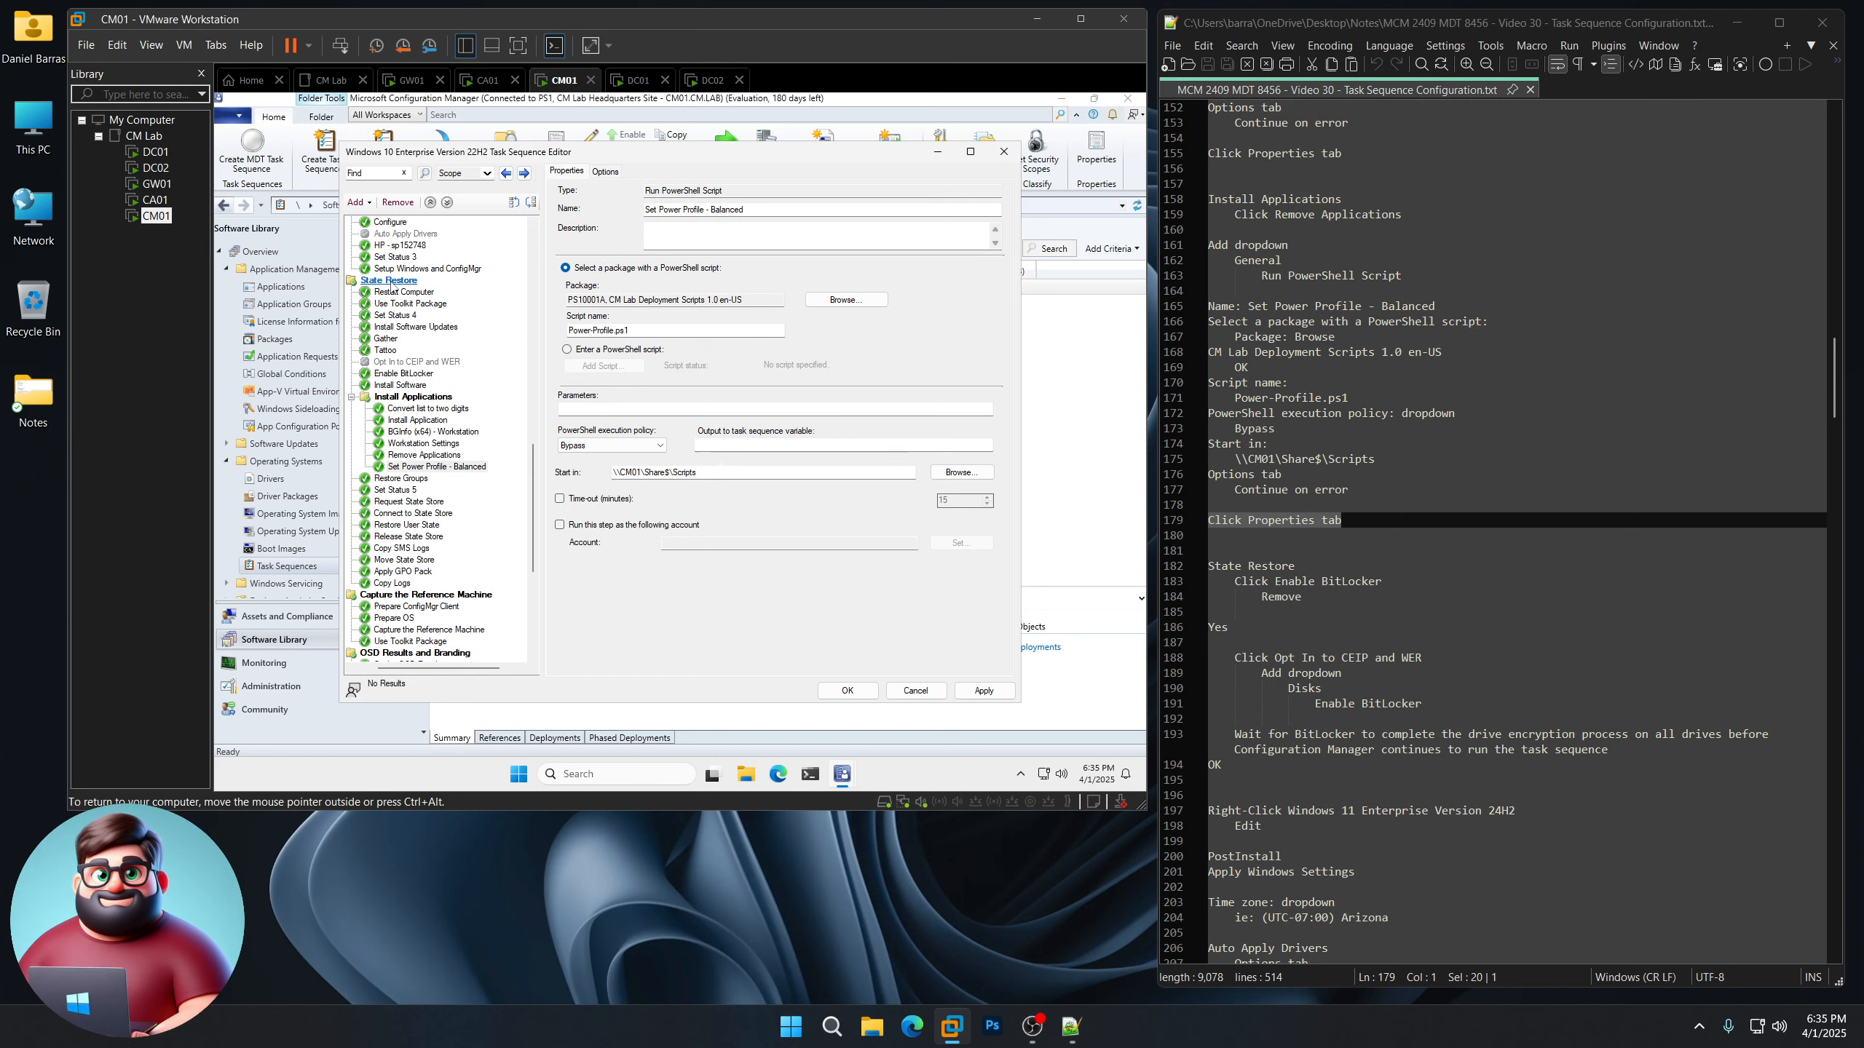
Remove the existing Enable BitLocker command-line step from the State Restore group
{"action": "left_click", "coordinate": [404, 373]}
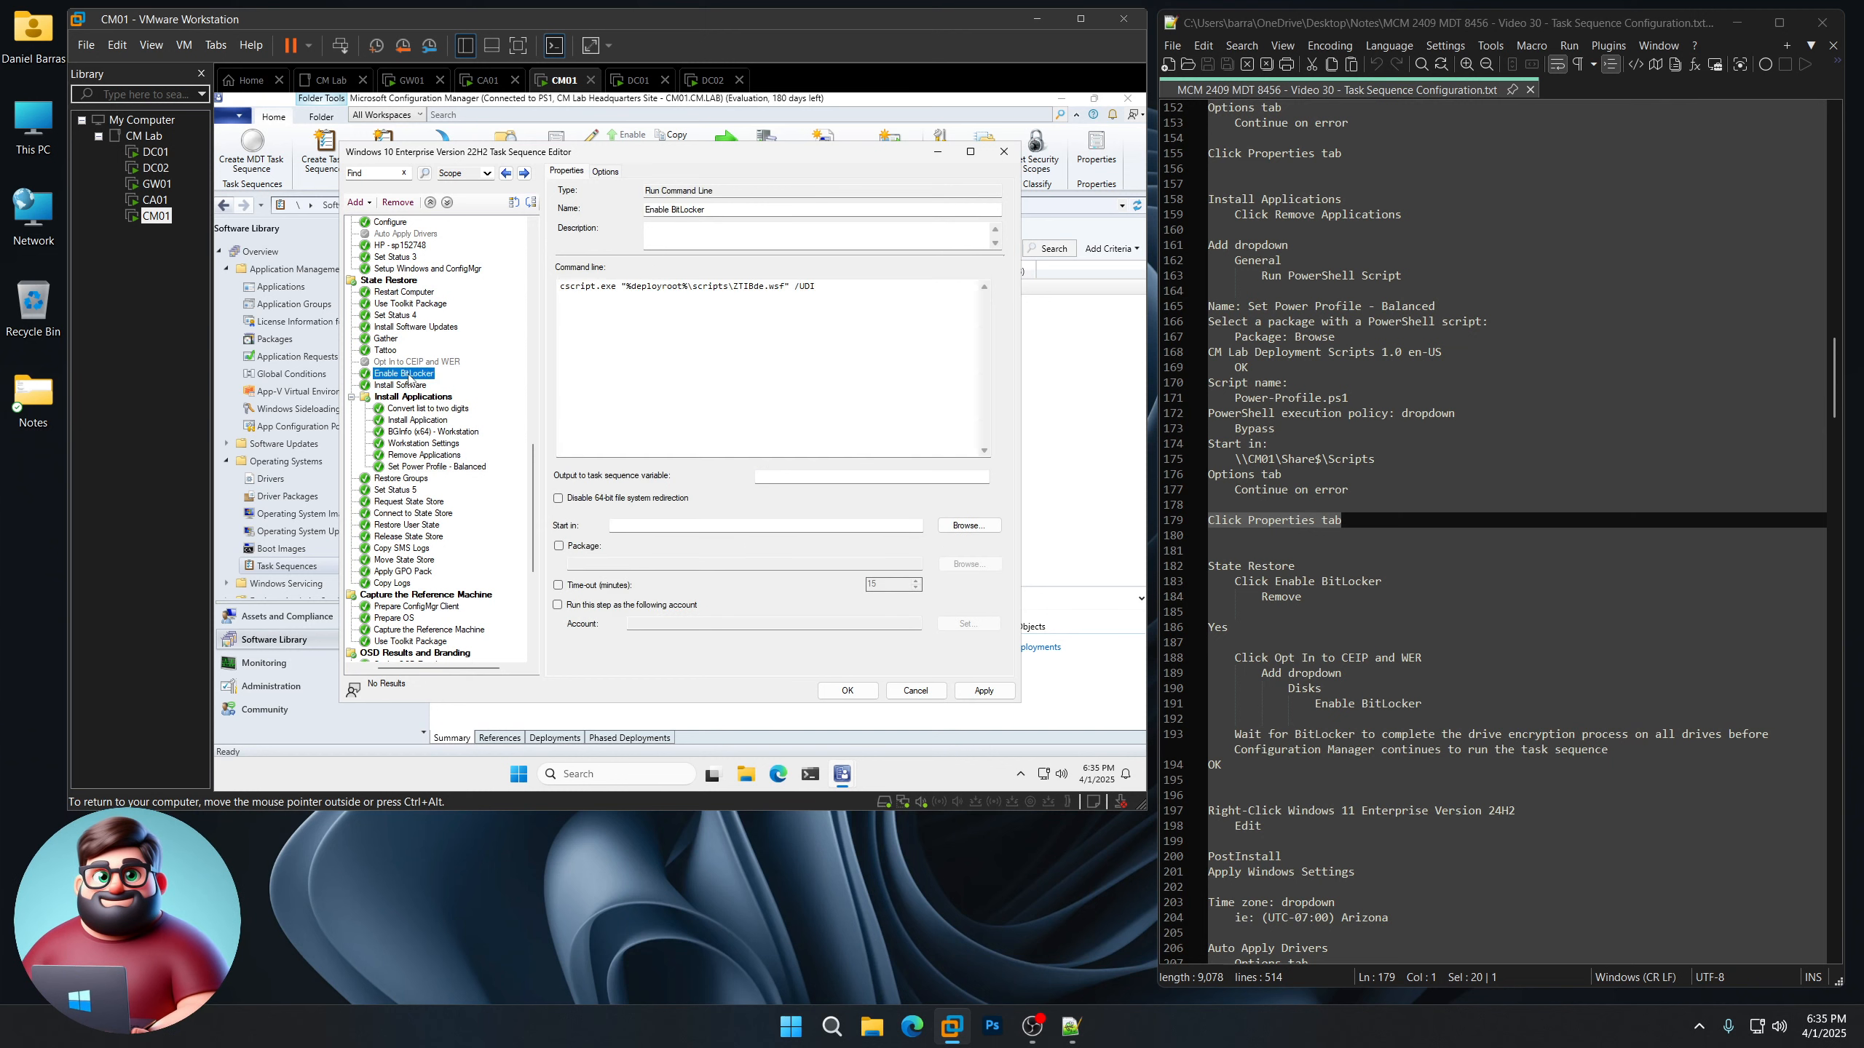
{"action": "left_click", "coordinate": [401, 204]}
{"action": "left_click", "coordinate": [725, 483]}
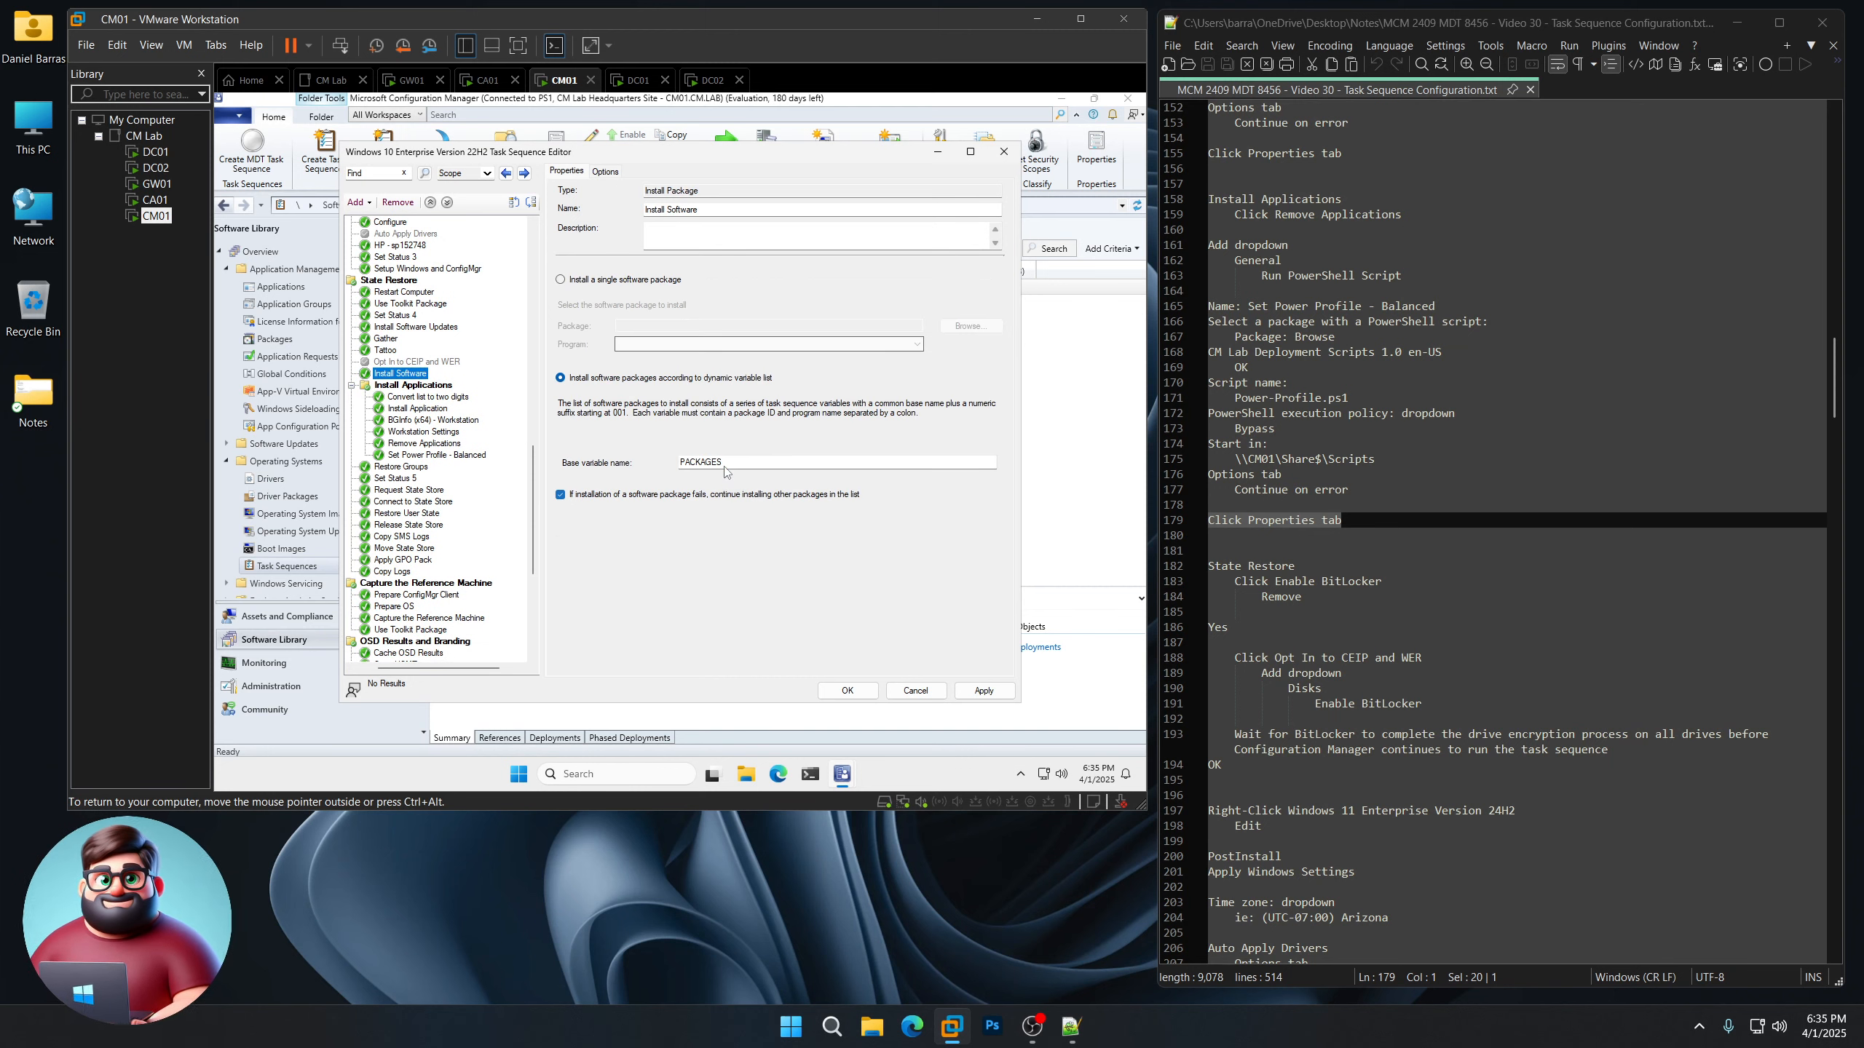
Add an Enable BitLocker disk step after Opt In to CEIP and WER that waits for encryption on all drives, and save the task sequence
{"action": "left_click", "coordinate": [416, 362]}
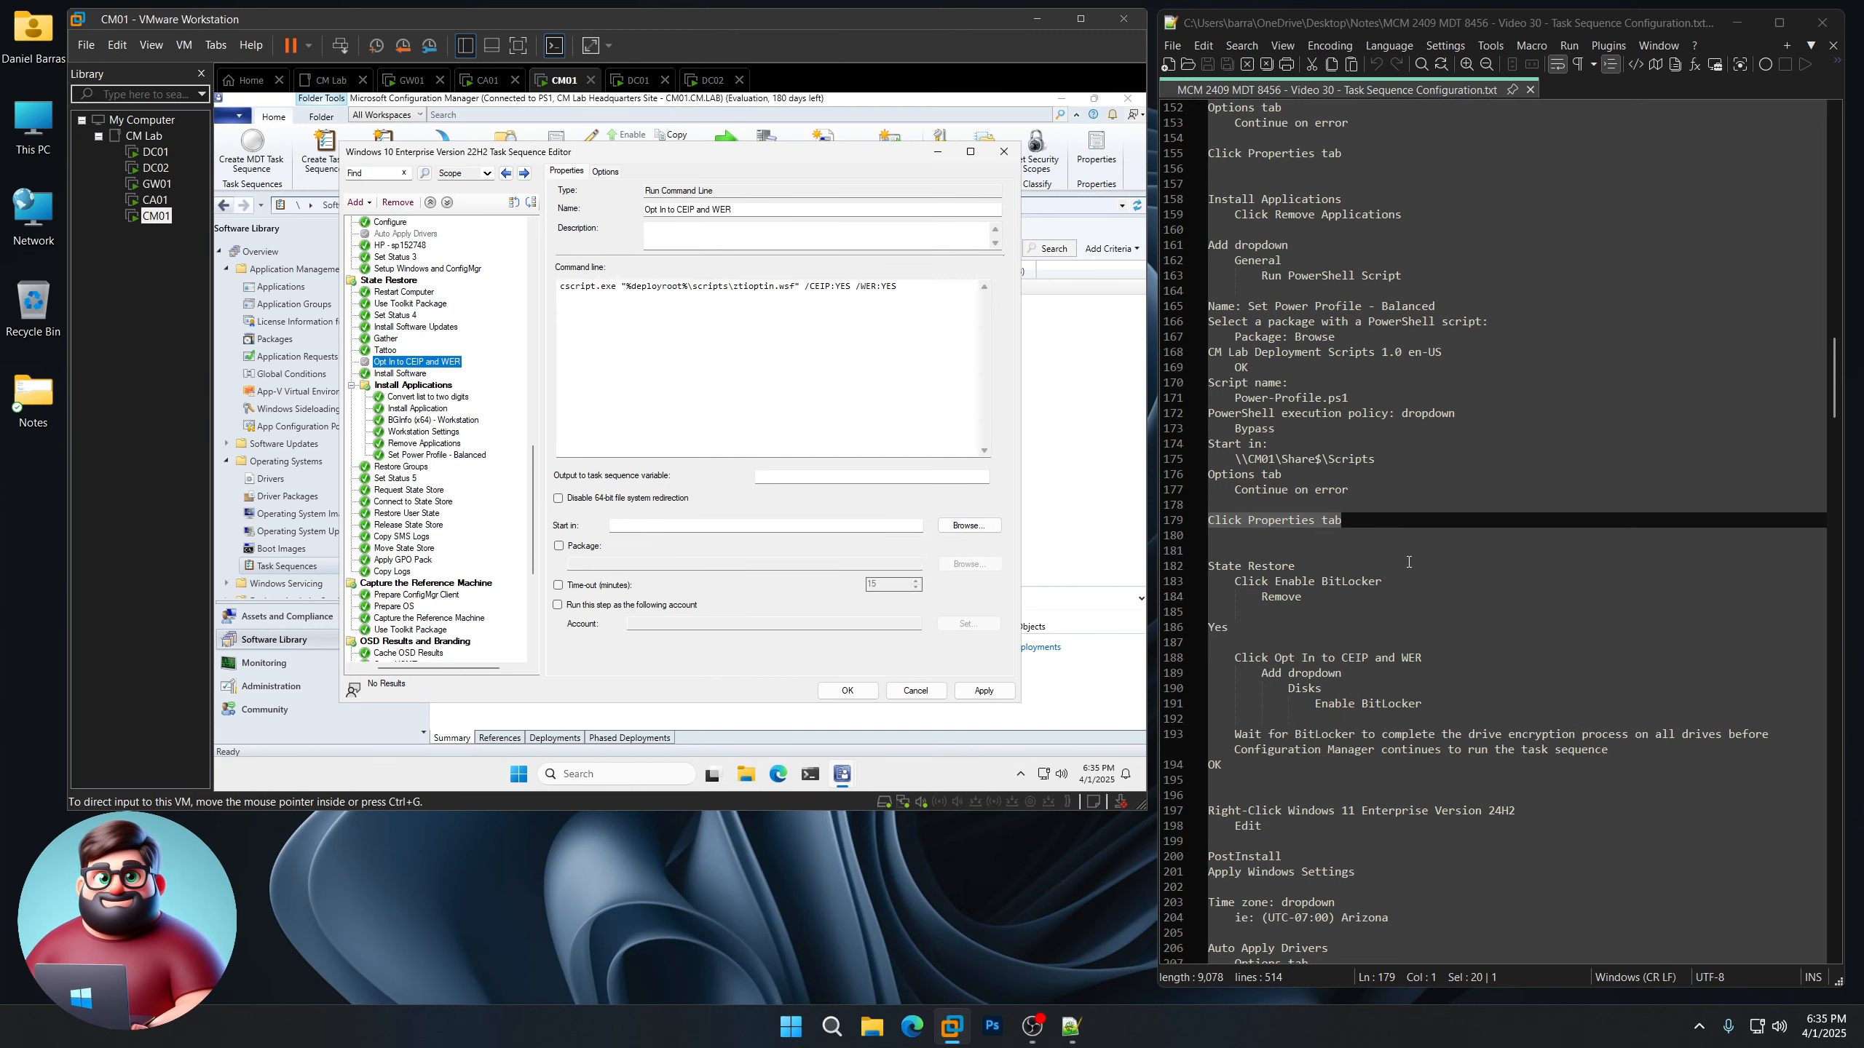
{"action": "scroll", "coordinate": [1367, 580], "scroll_direction": "down", "scroll_amount": 5}
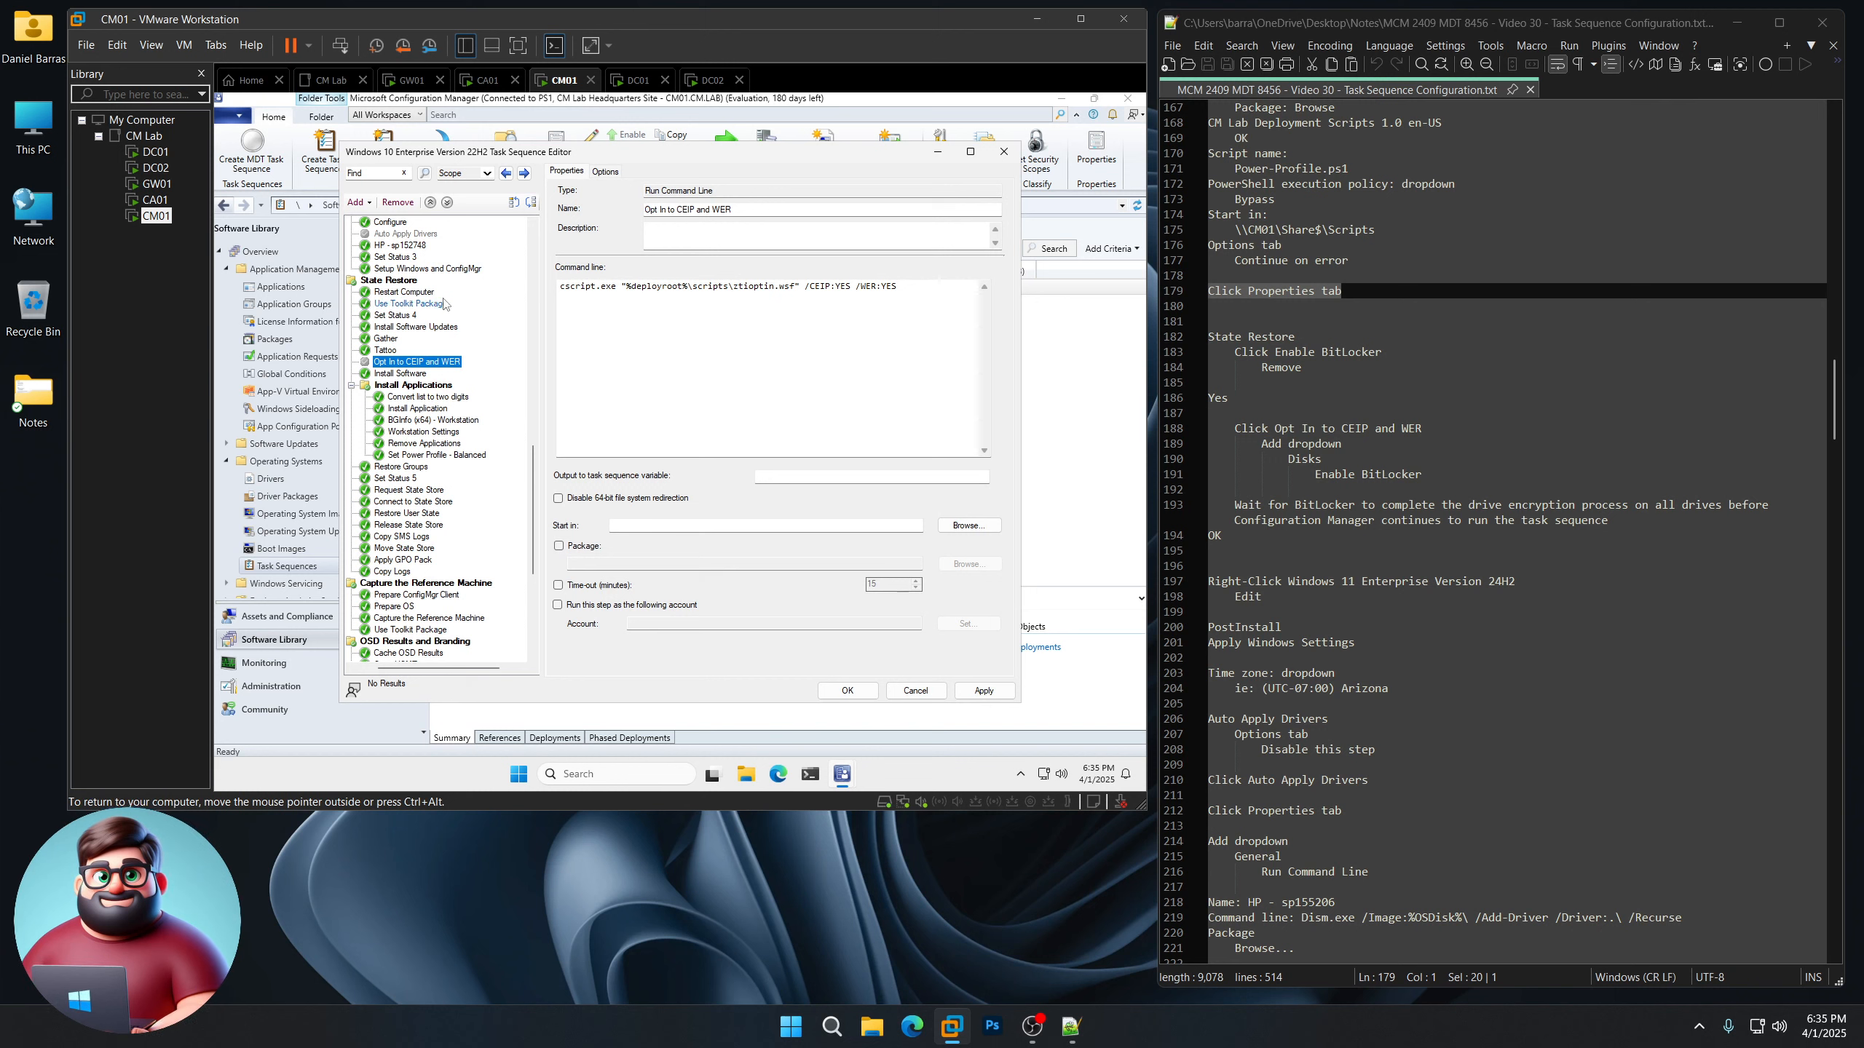
{"action": "left_click", "coordinate": [367, 205]}
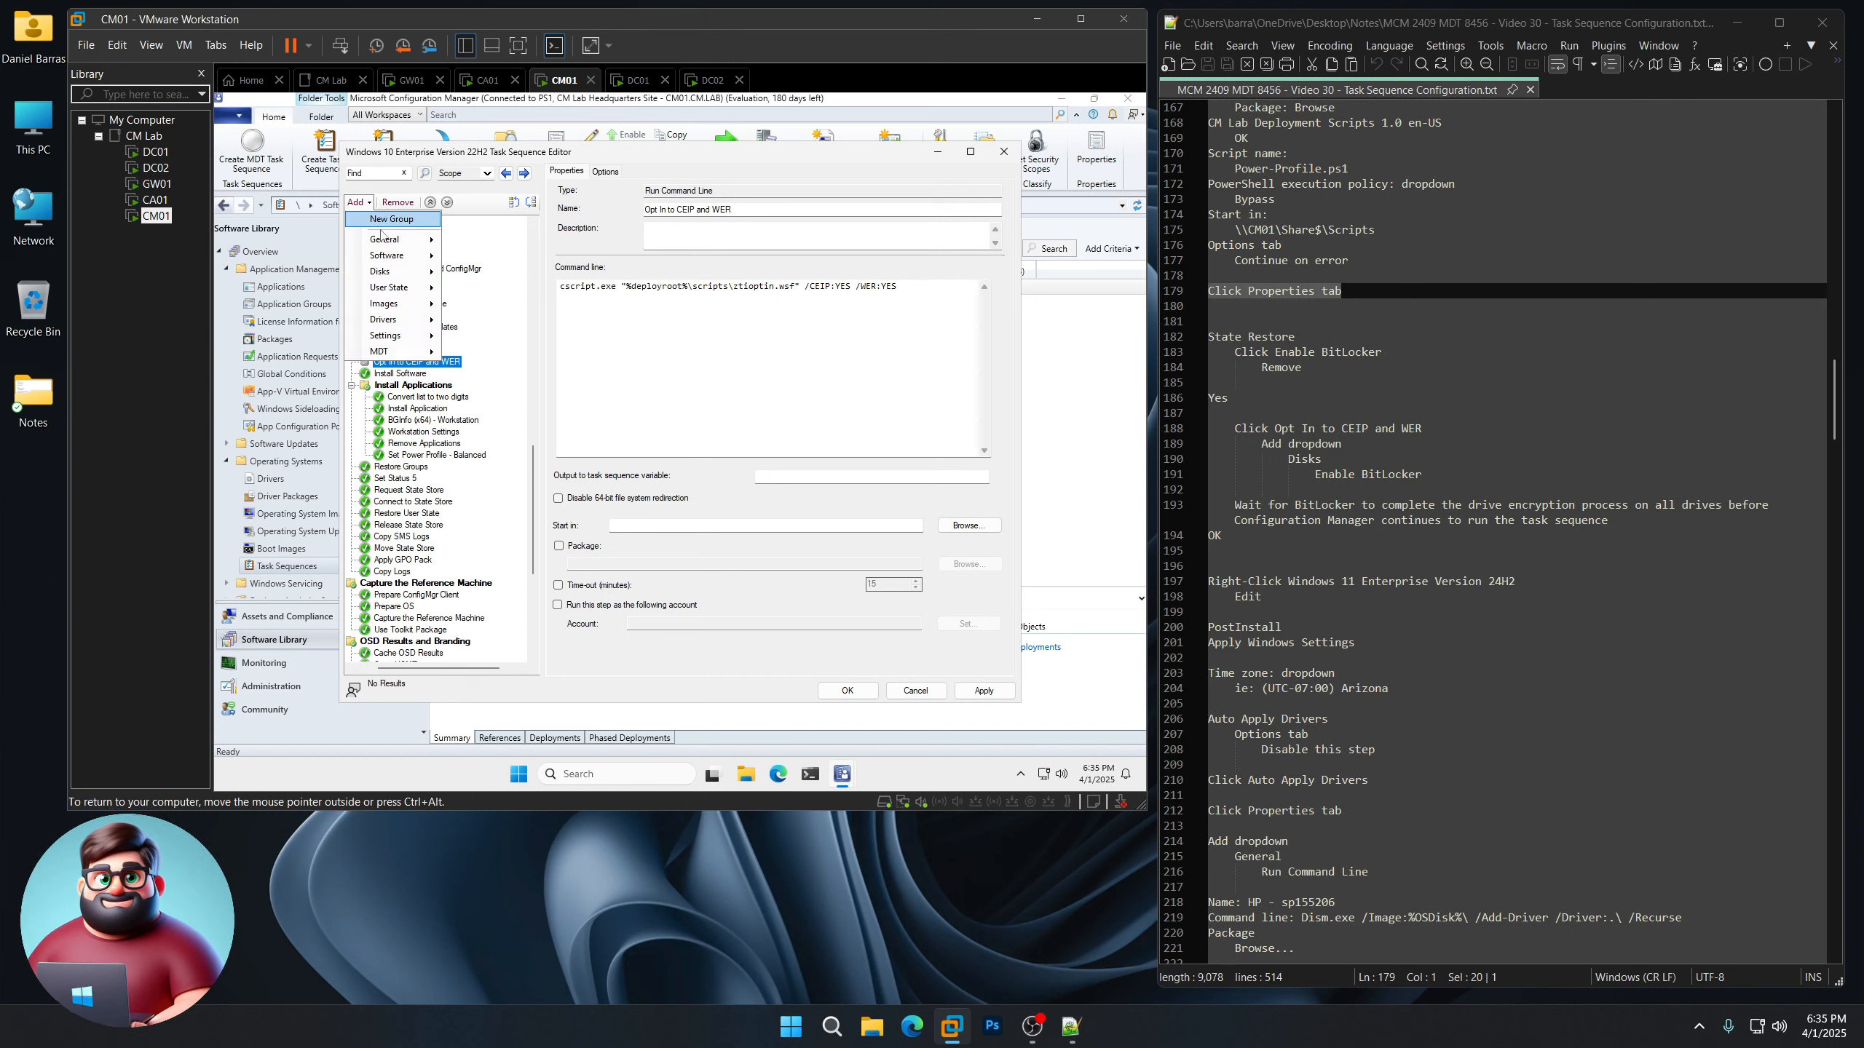
{"action": "mouse_move", "coordinate": [383, 259]}
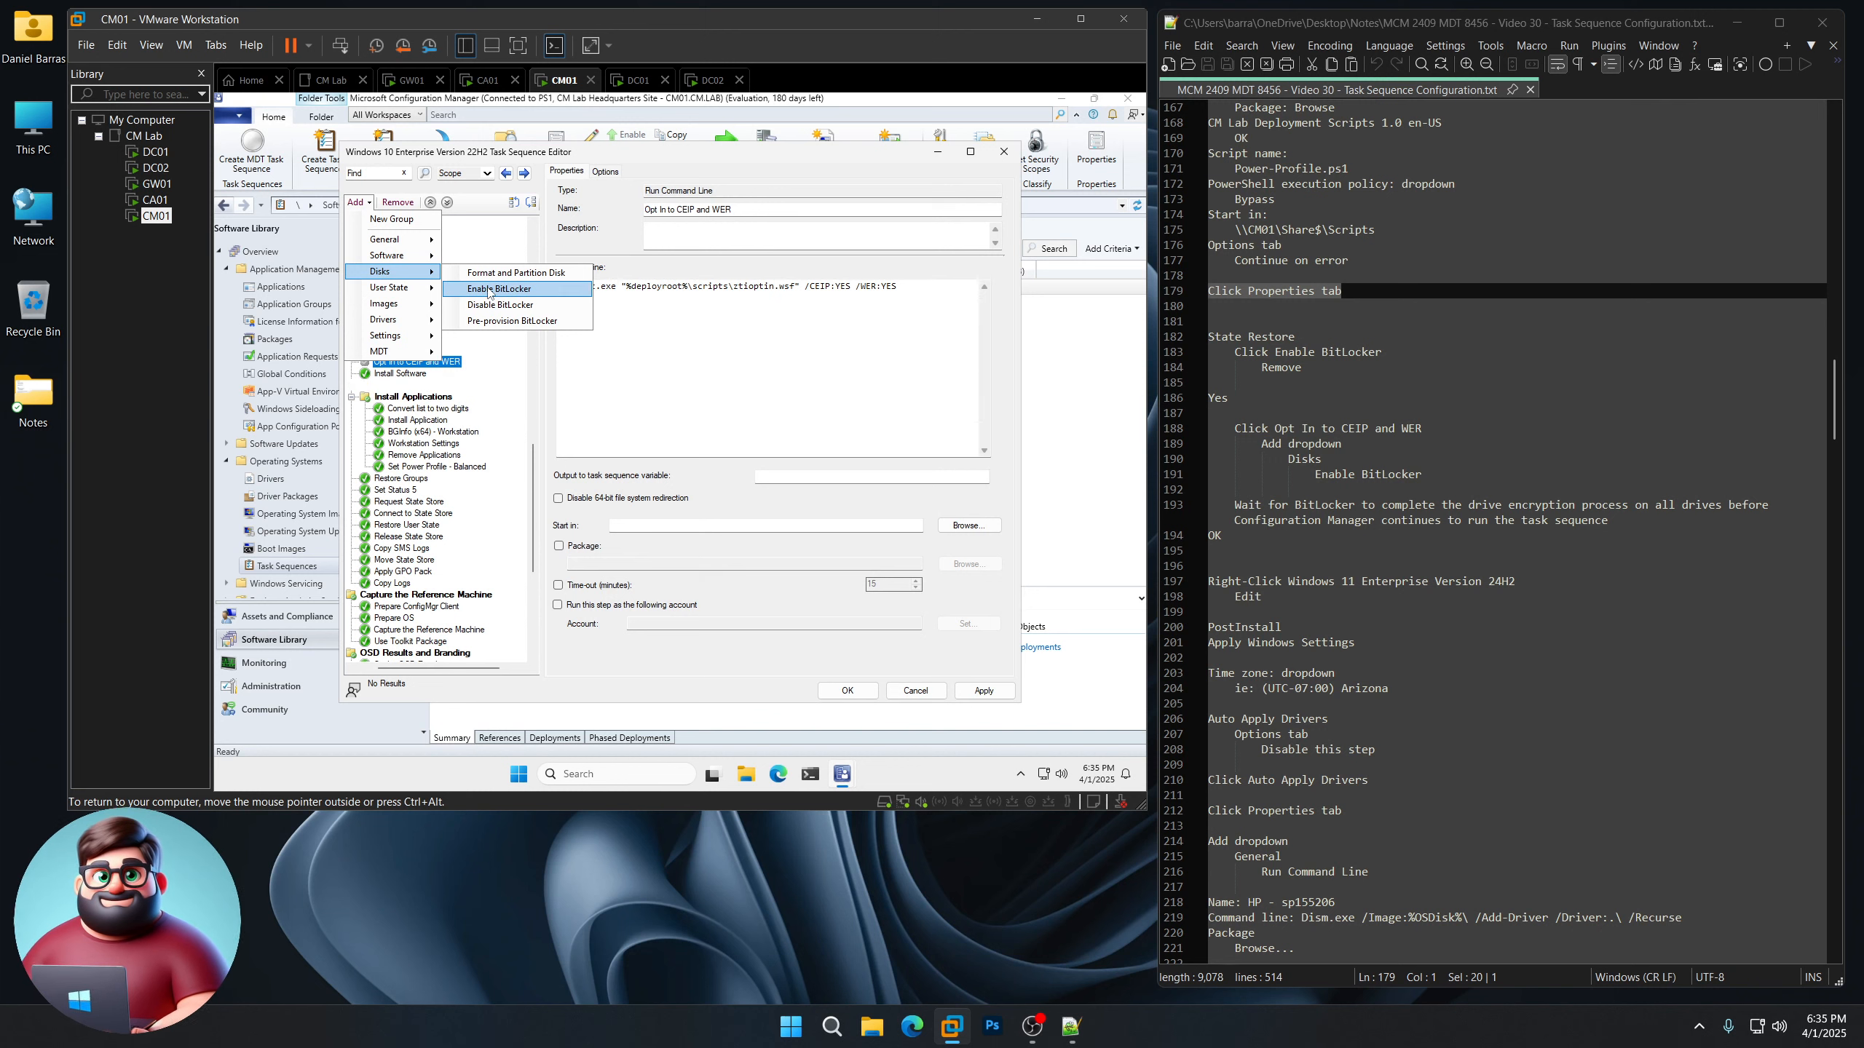
{"action": "left_click", "coordinate": [490, 289]}
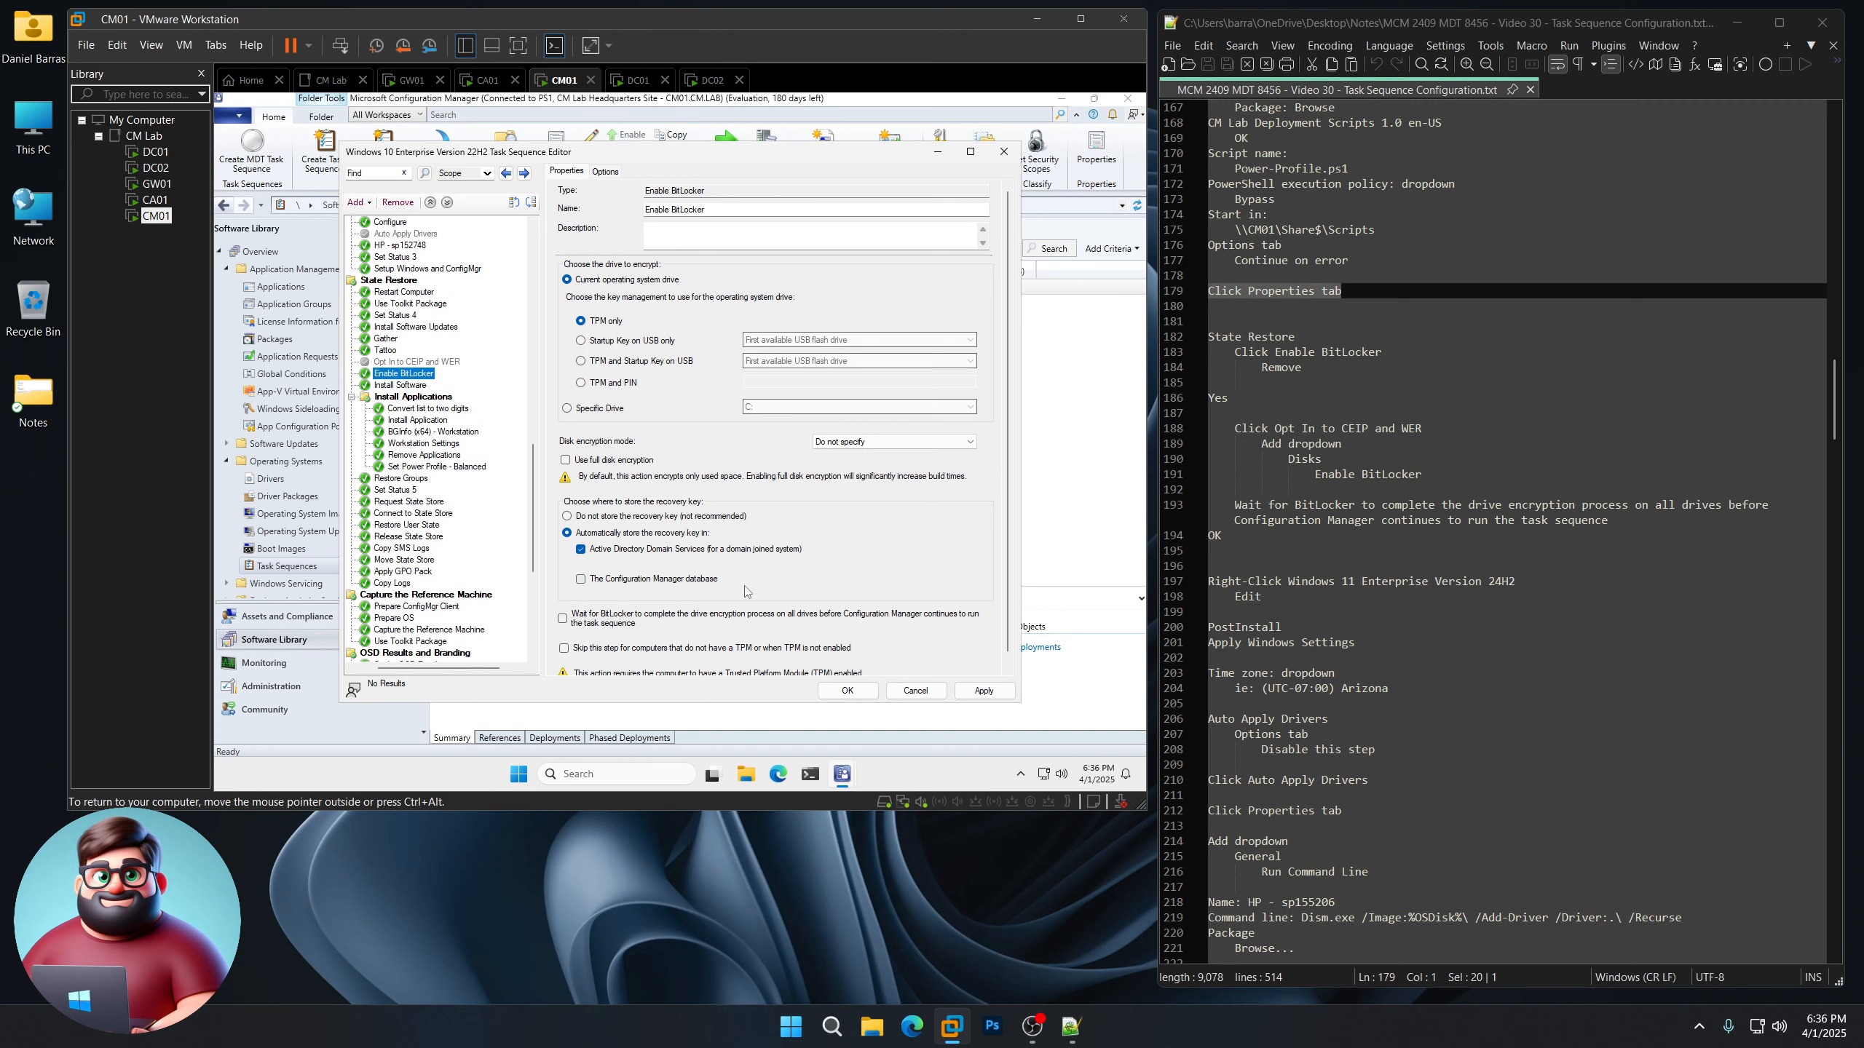
{"action": "left_click", "coordinate": [563, 619]}
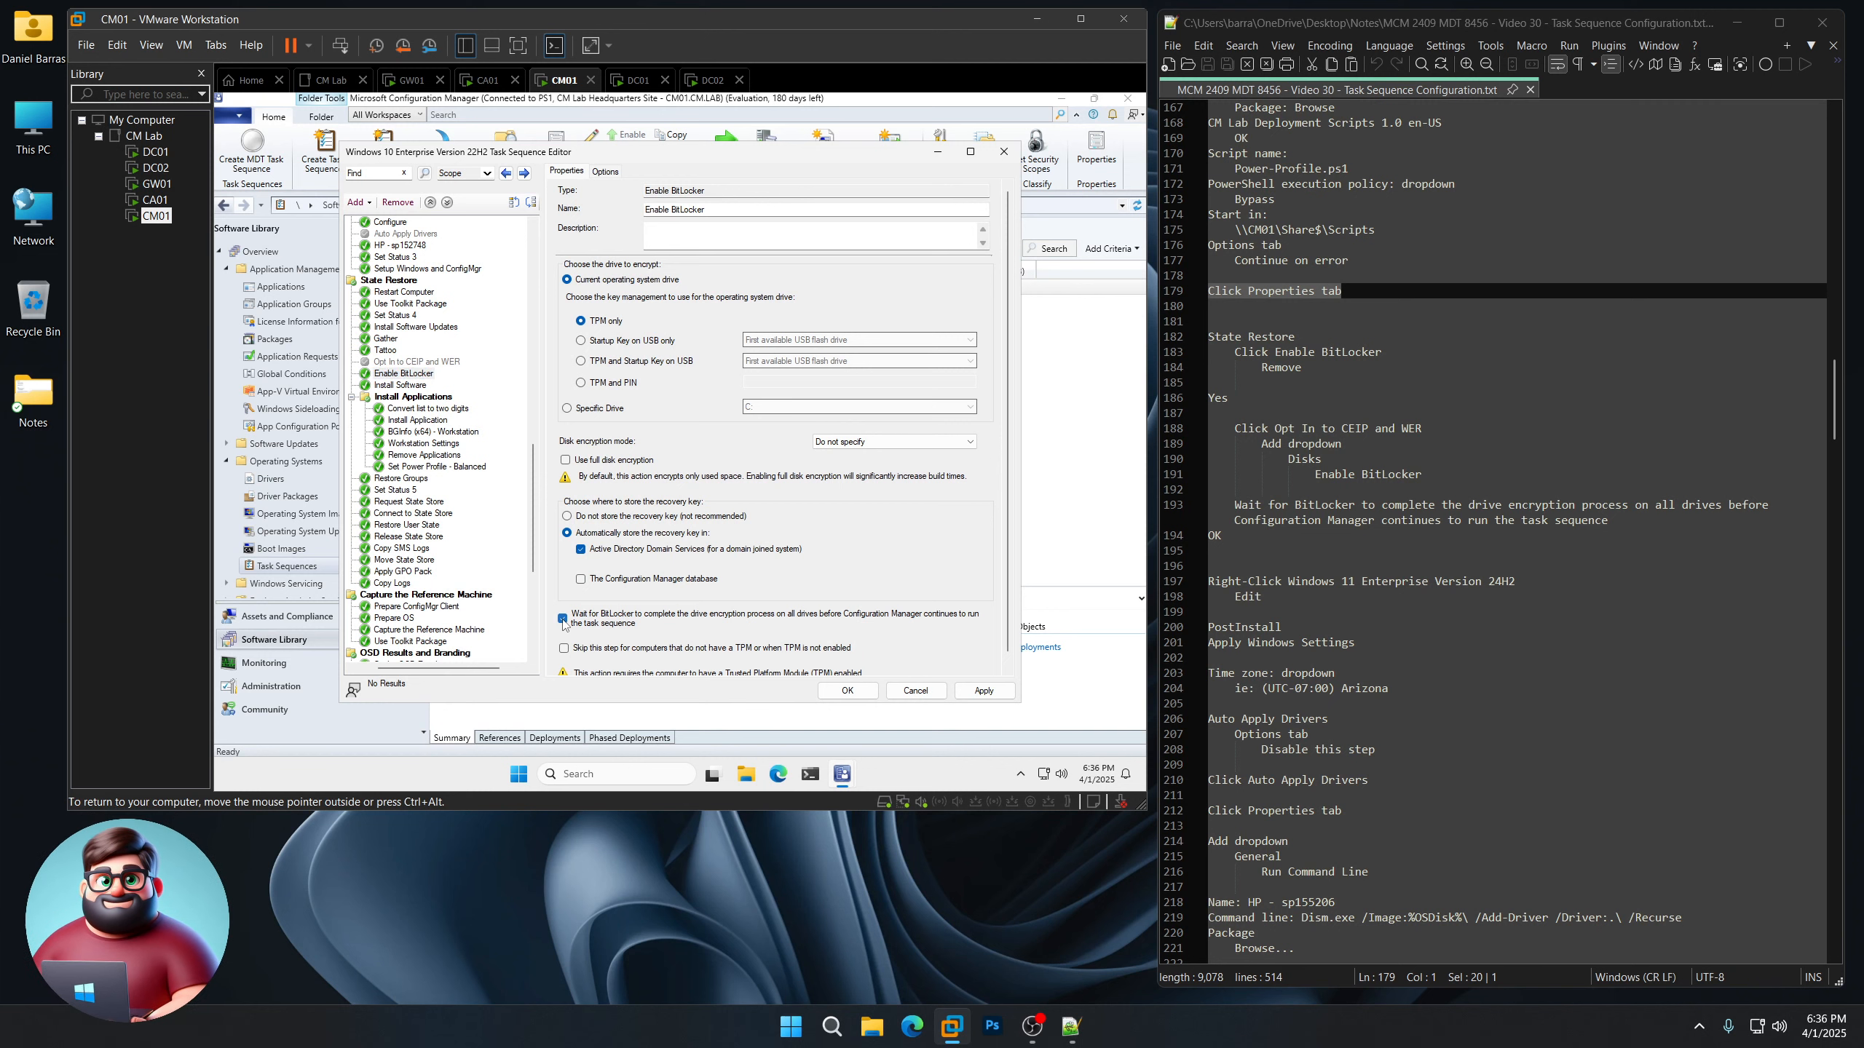
{"action": "left_click", "coordinate": [848, 696]}
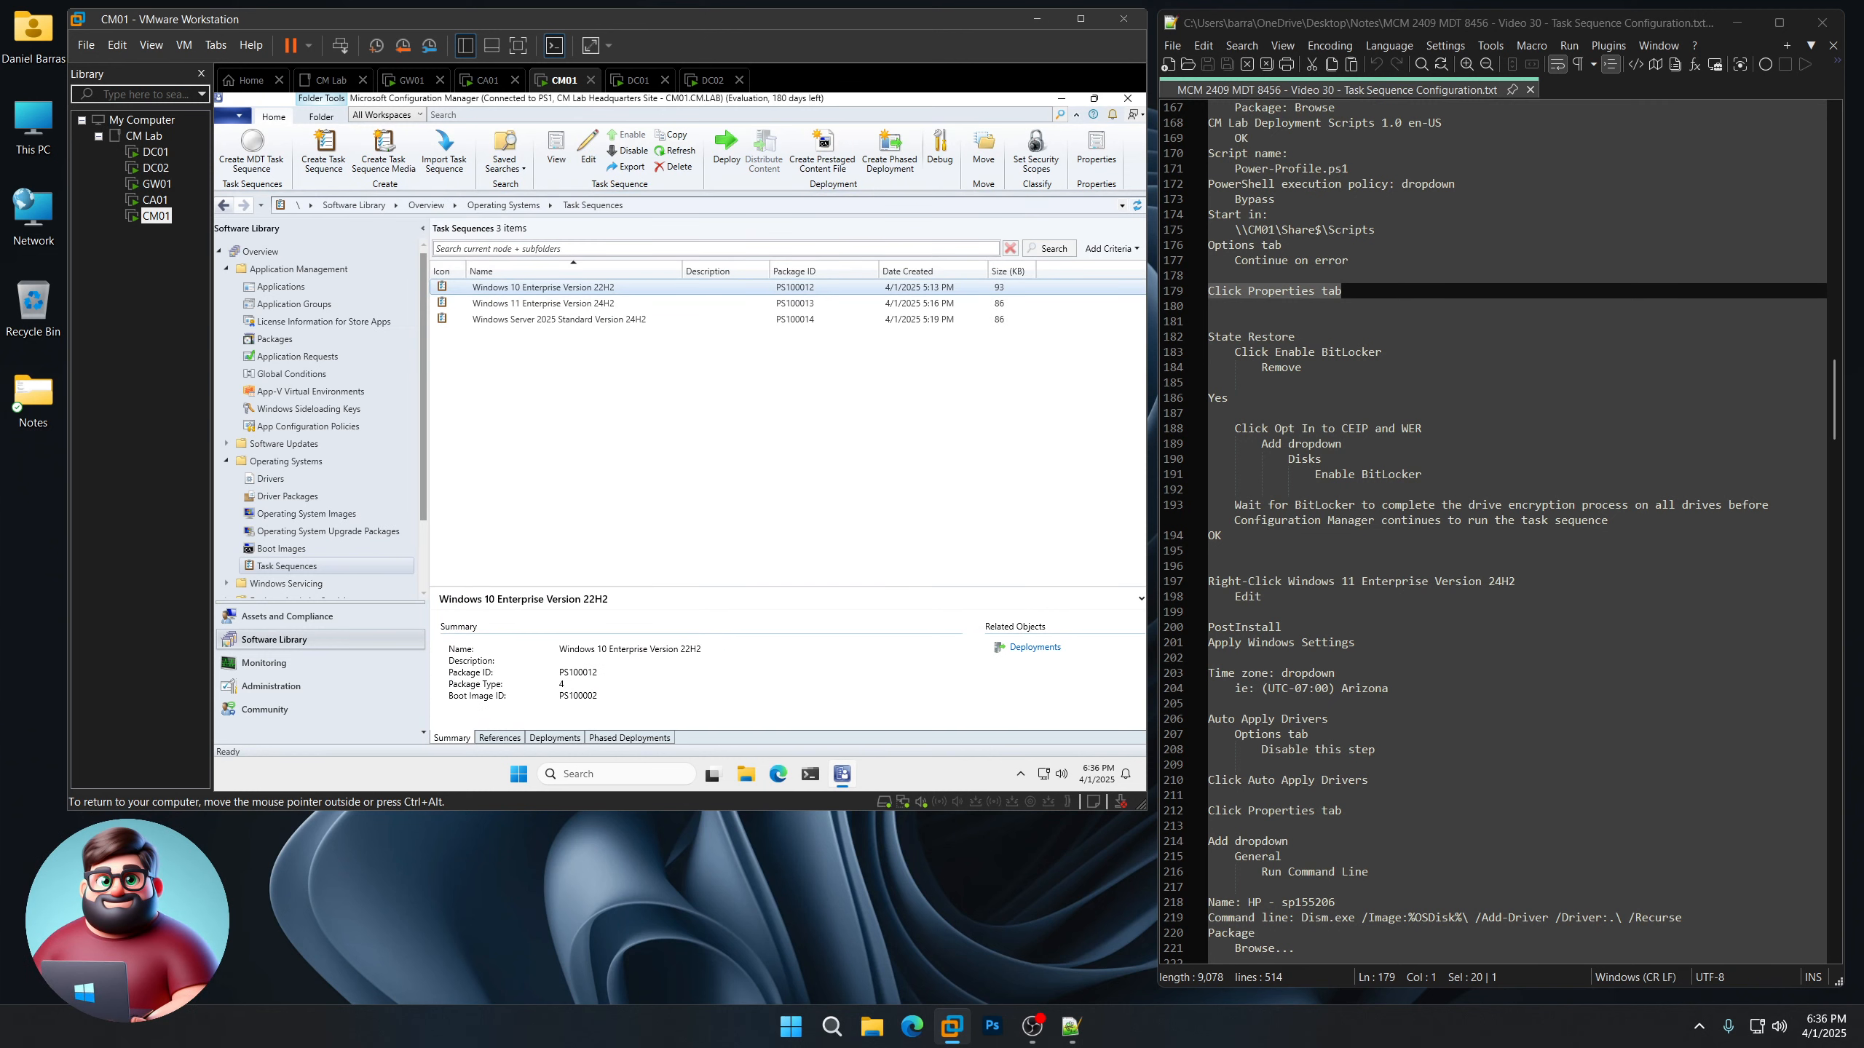
Open the Windows 11 Enterprise Version 24H2 task sequence for editing
{"action": "scroll", "coordinate": [1343, 519], "scroll_direction": "down", "scroll_amount": 8}
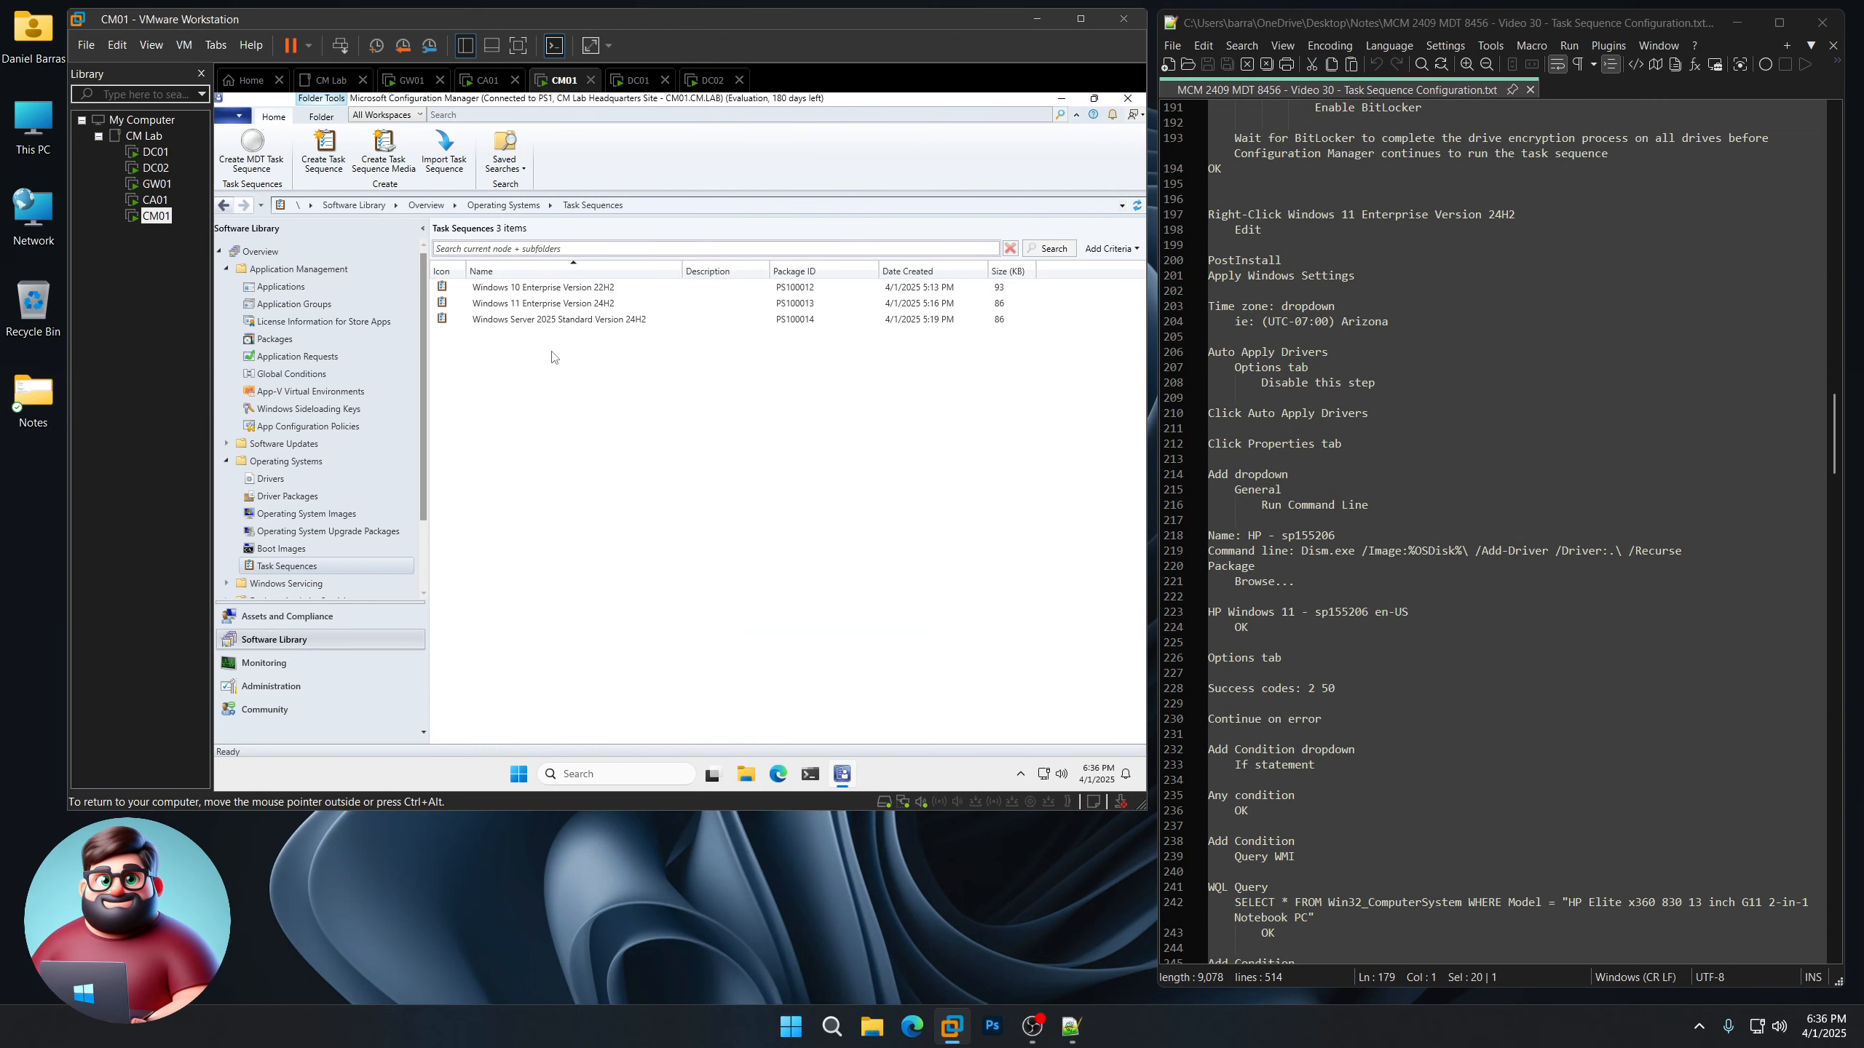
{"action": "left_click", "coordinate": [548, 305]}
{"action": "right_click", "coordinate": [548, 304]}
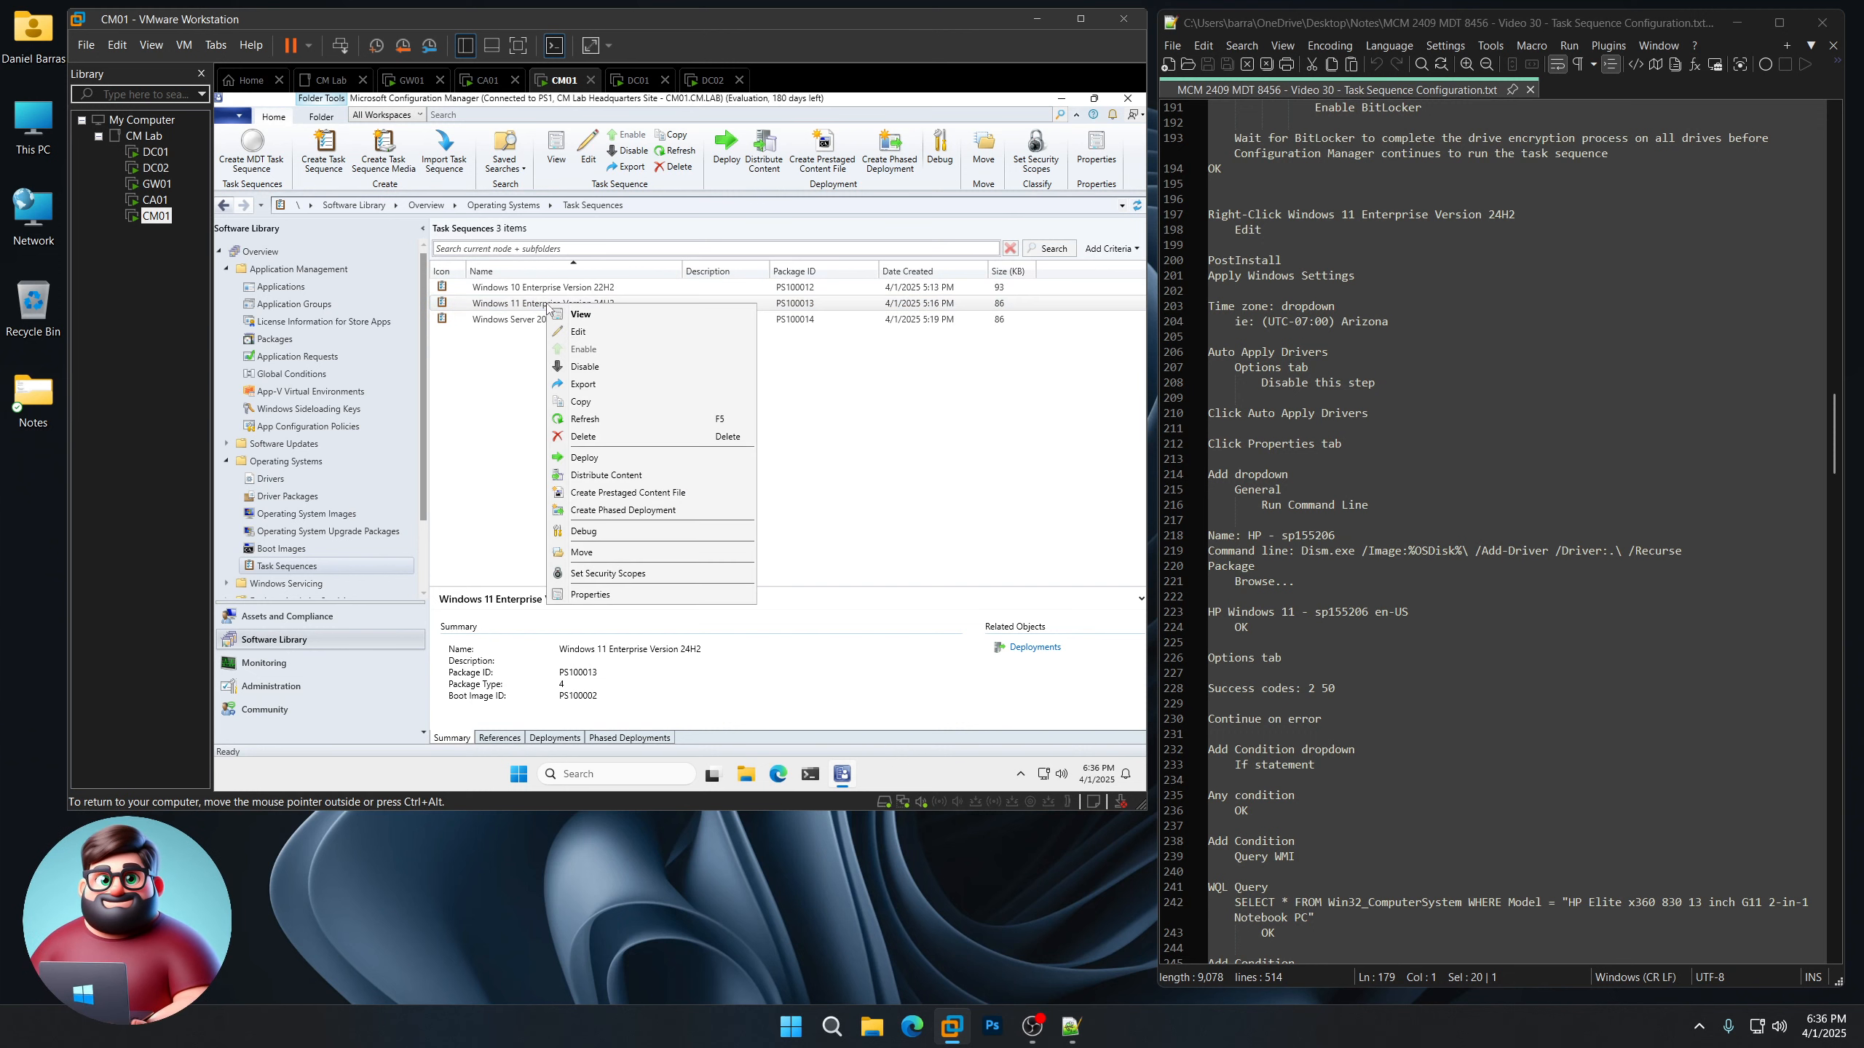
{"action": "left_click", "coordinate": [582, 329]}
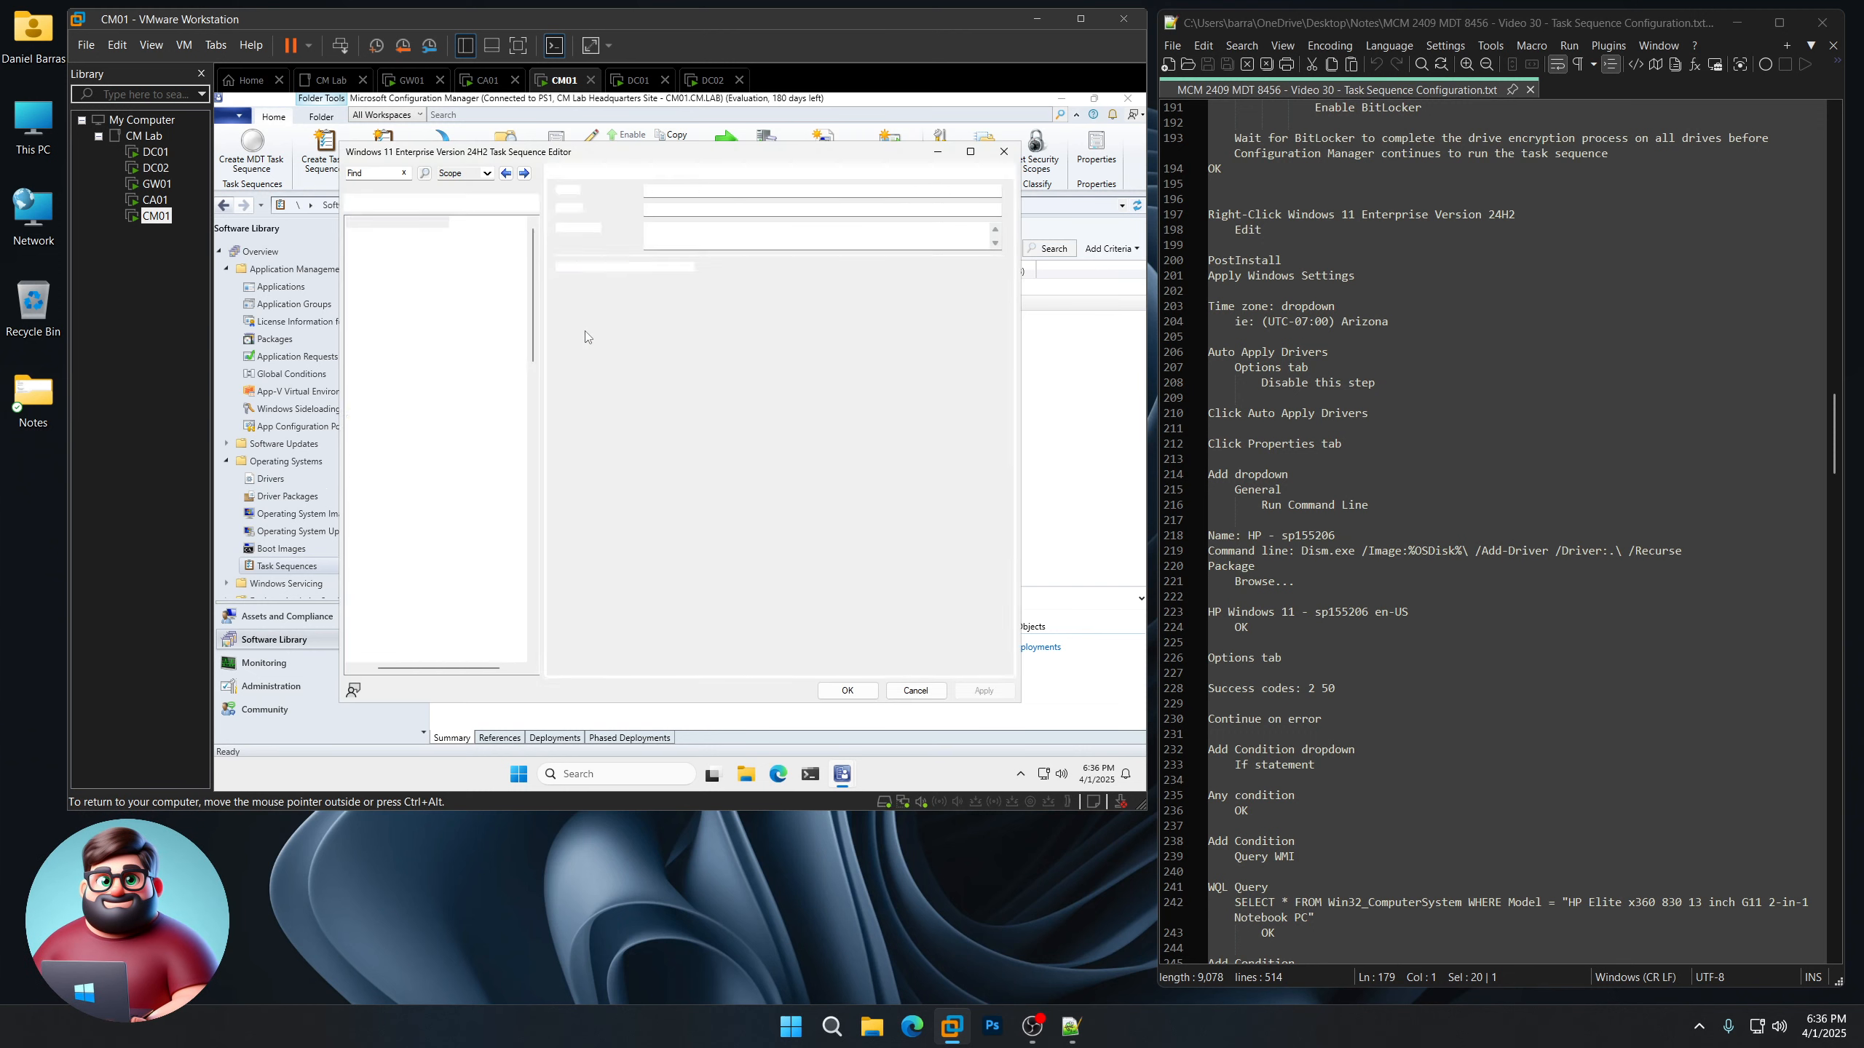
Set the time zone of the Apply Windows Settings step in PostInstall to (UTC-07:00) Arizona
{"action": "left_click_drag", "start_coordinate": [534, 339], "coordinate": [533, 507]}
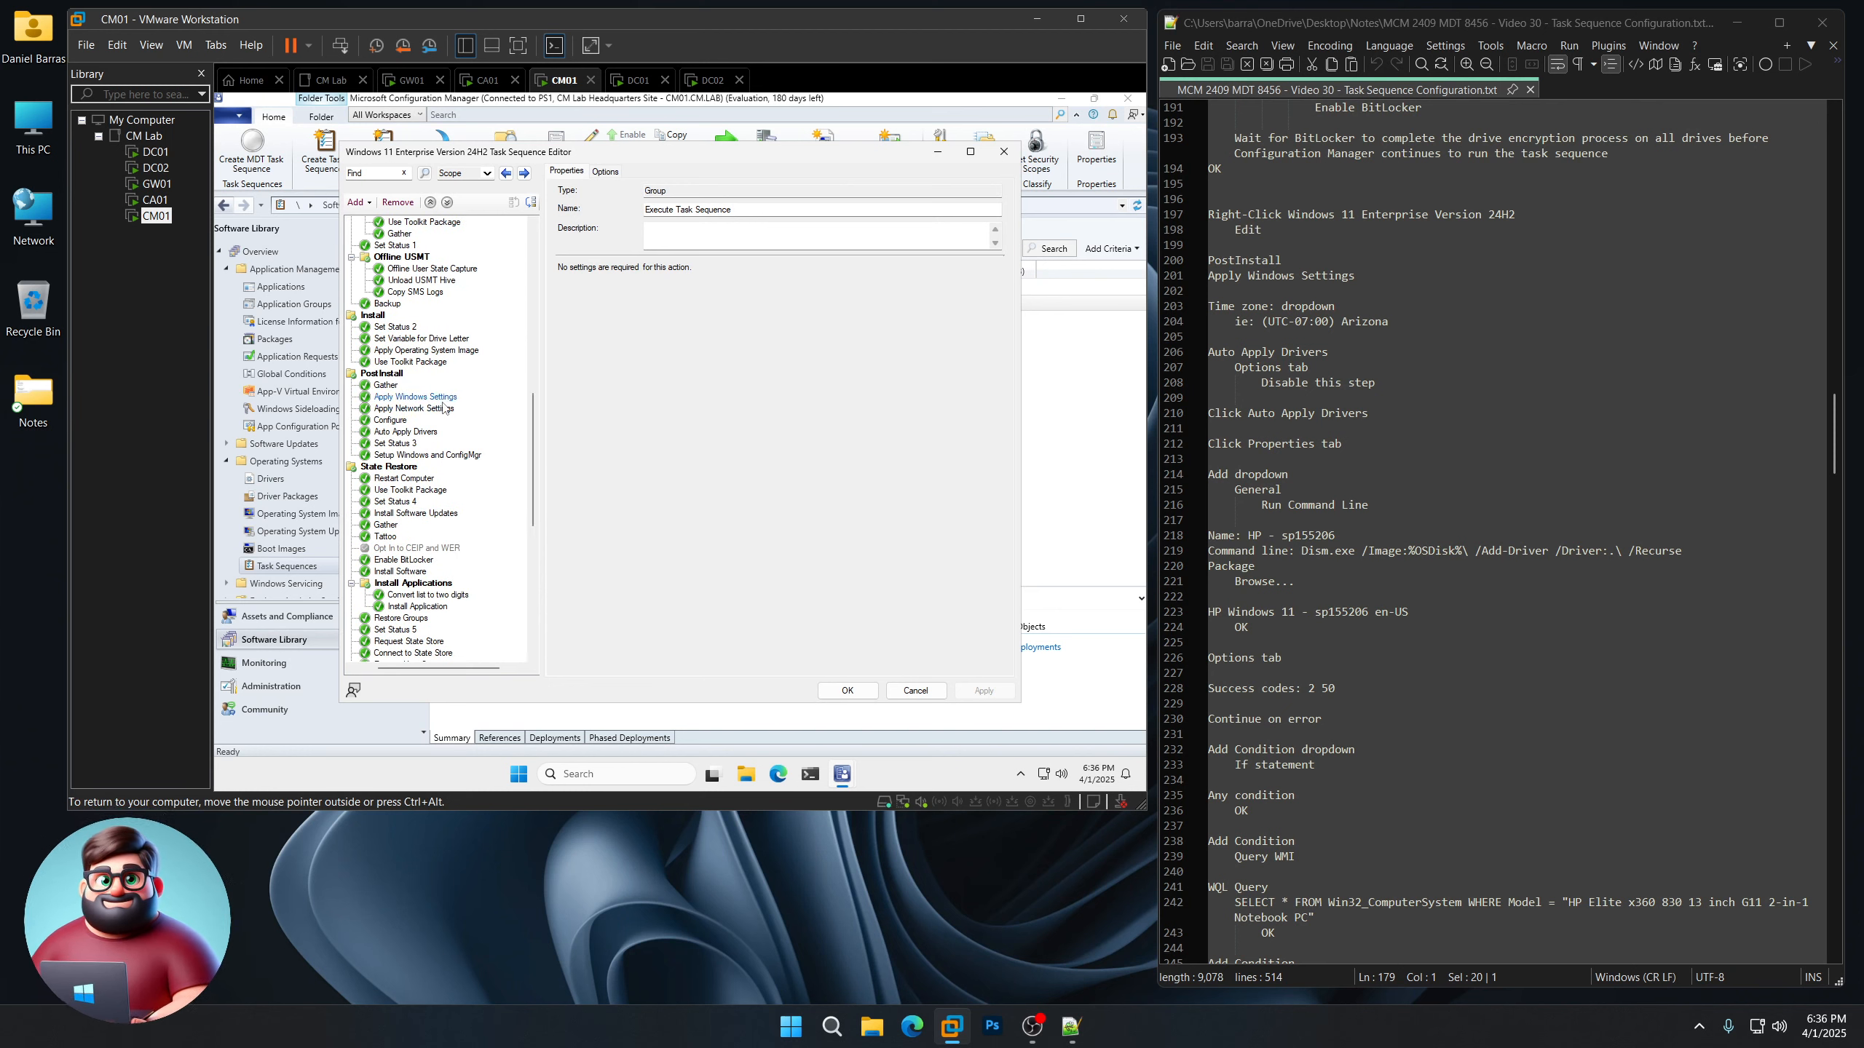
{"action": "left_click", "coordinate": [416, 398]}
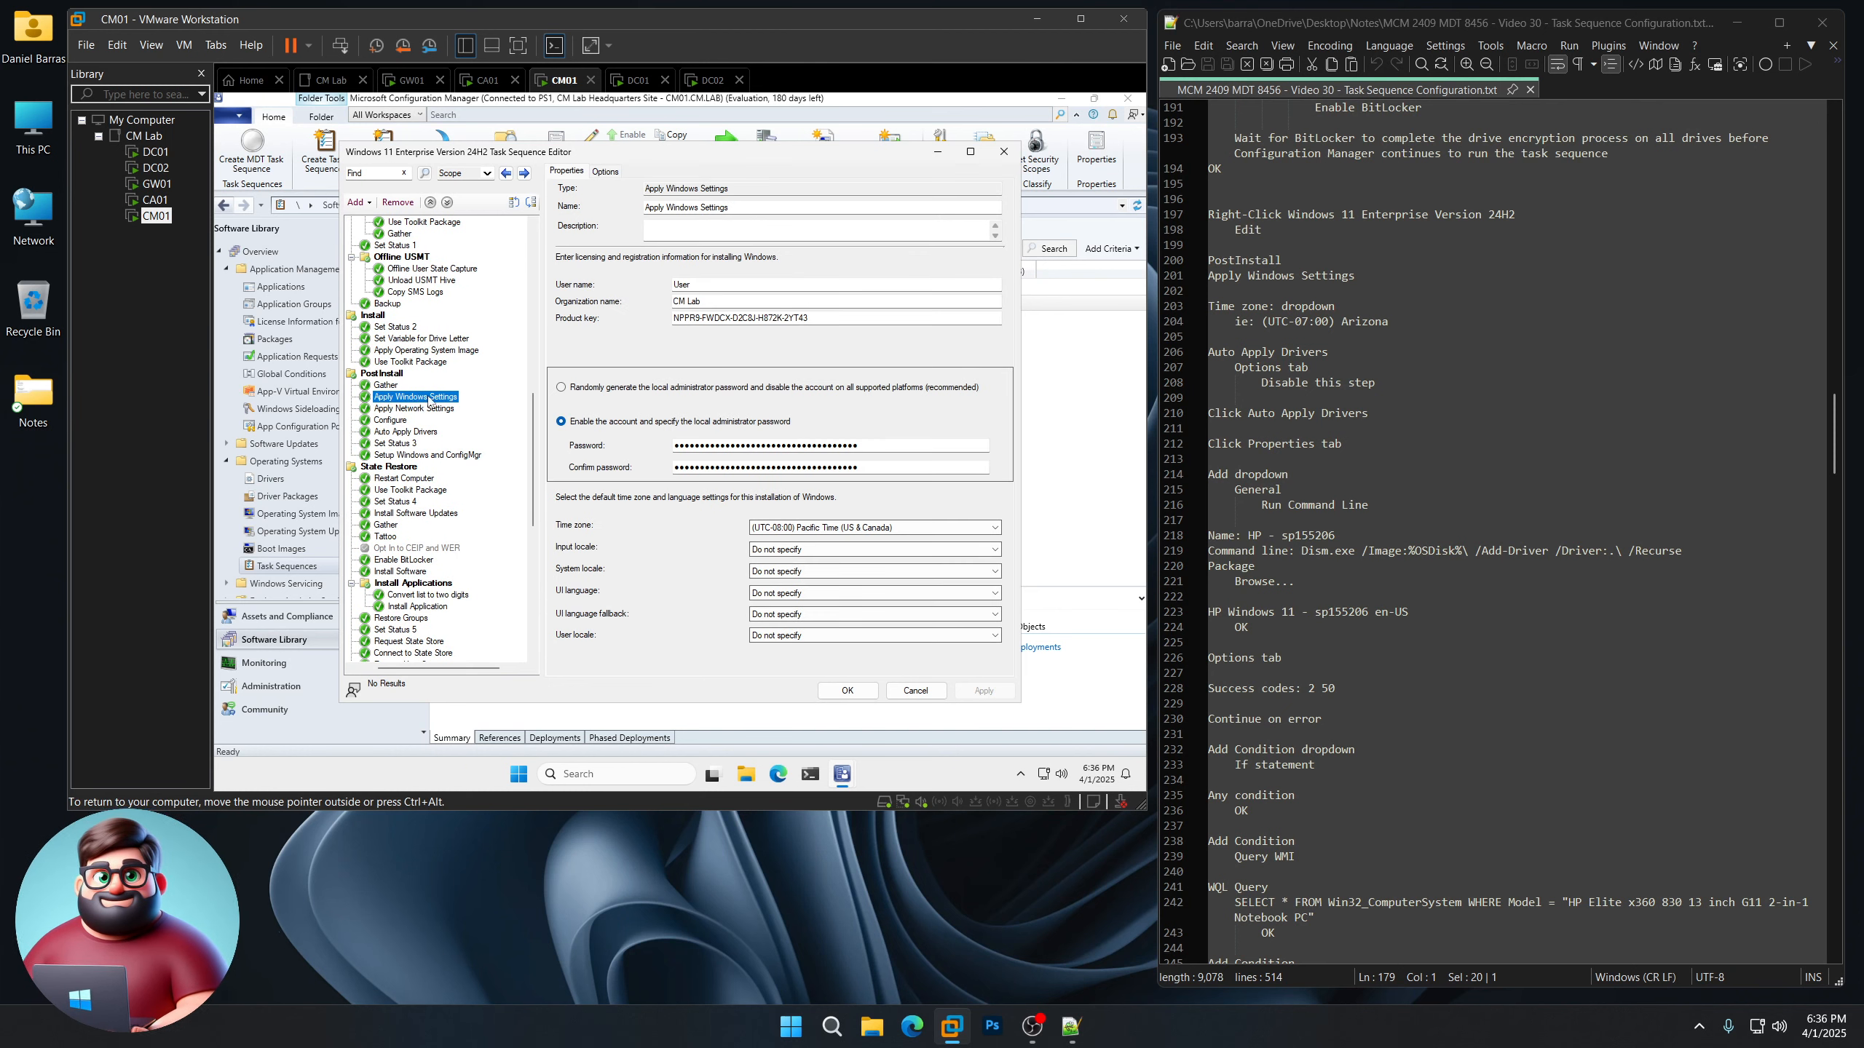
{"action": "left_click", "coordinate": [831, 529]}
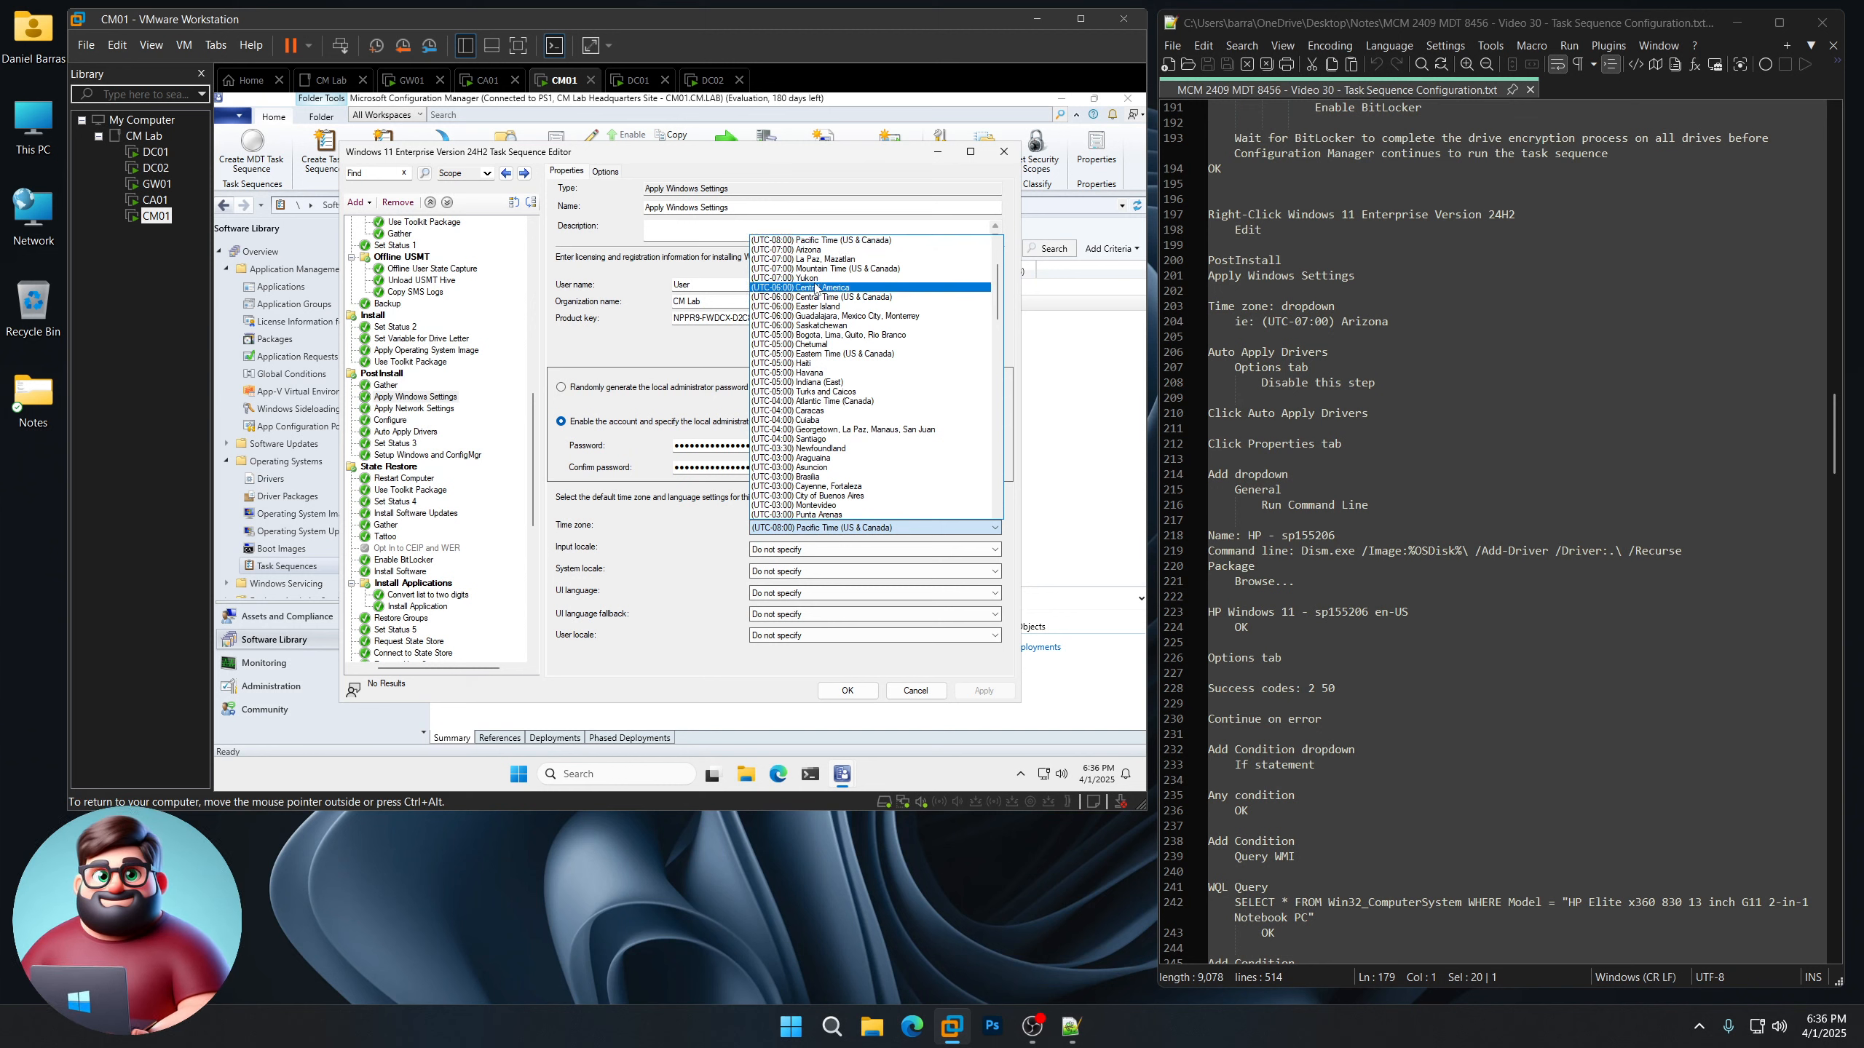
{"action": "left_click", "coordinate": [812, 250]}
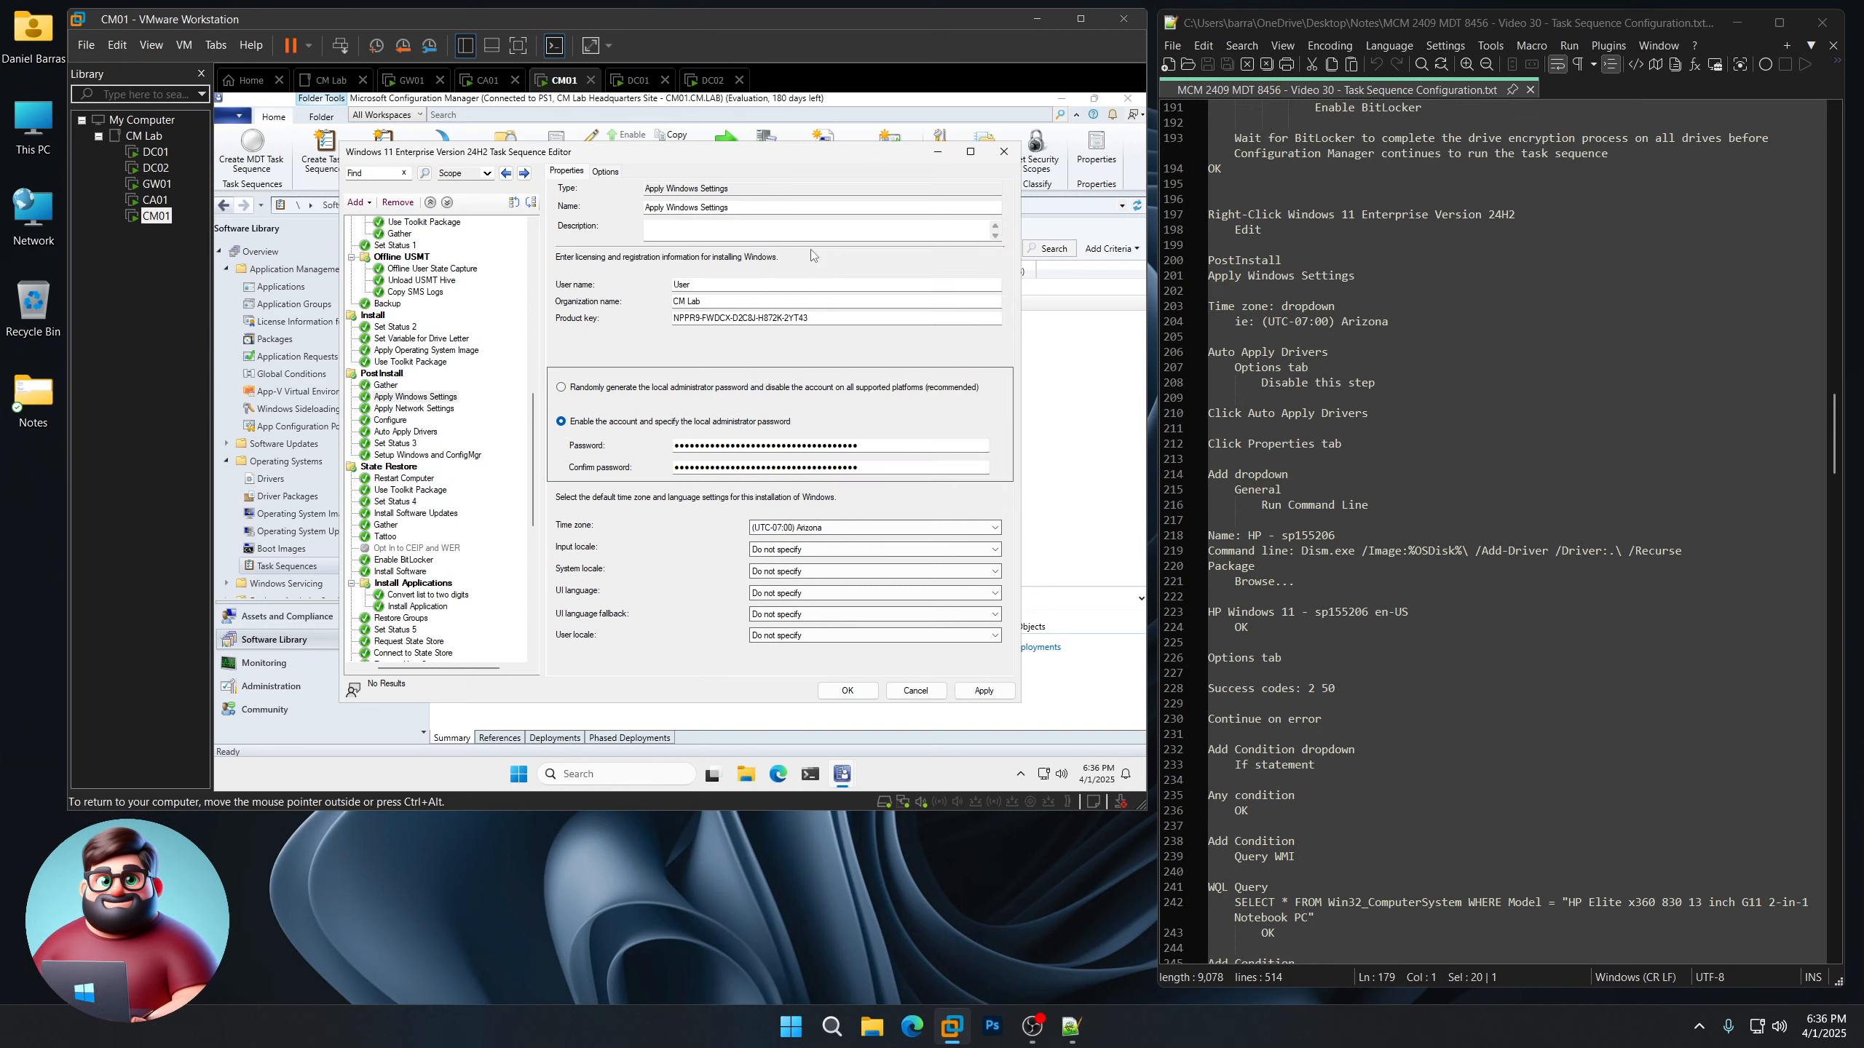
Disable the Auto Apply Drivers step in the PostInstall group
{"action": "scroll", "coordinate": [1490, 533], "scroll_direction": "down", "scroll_amount": 3}
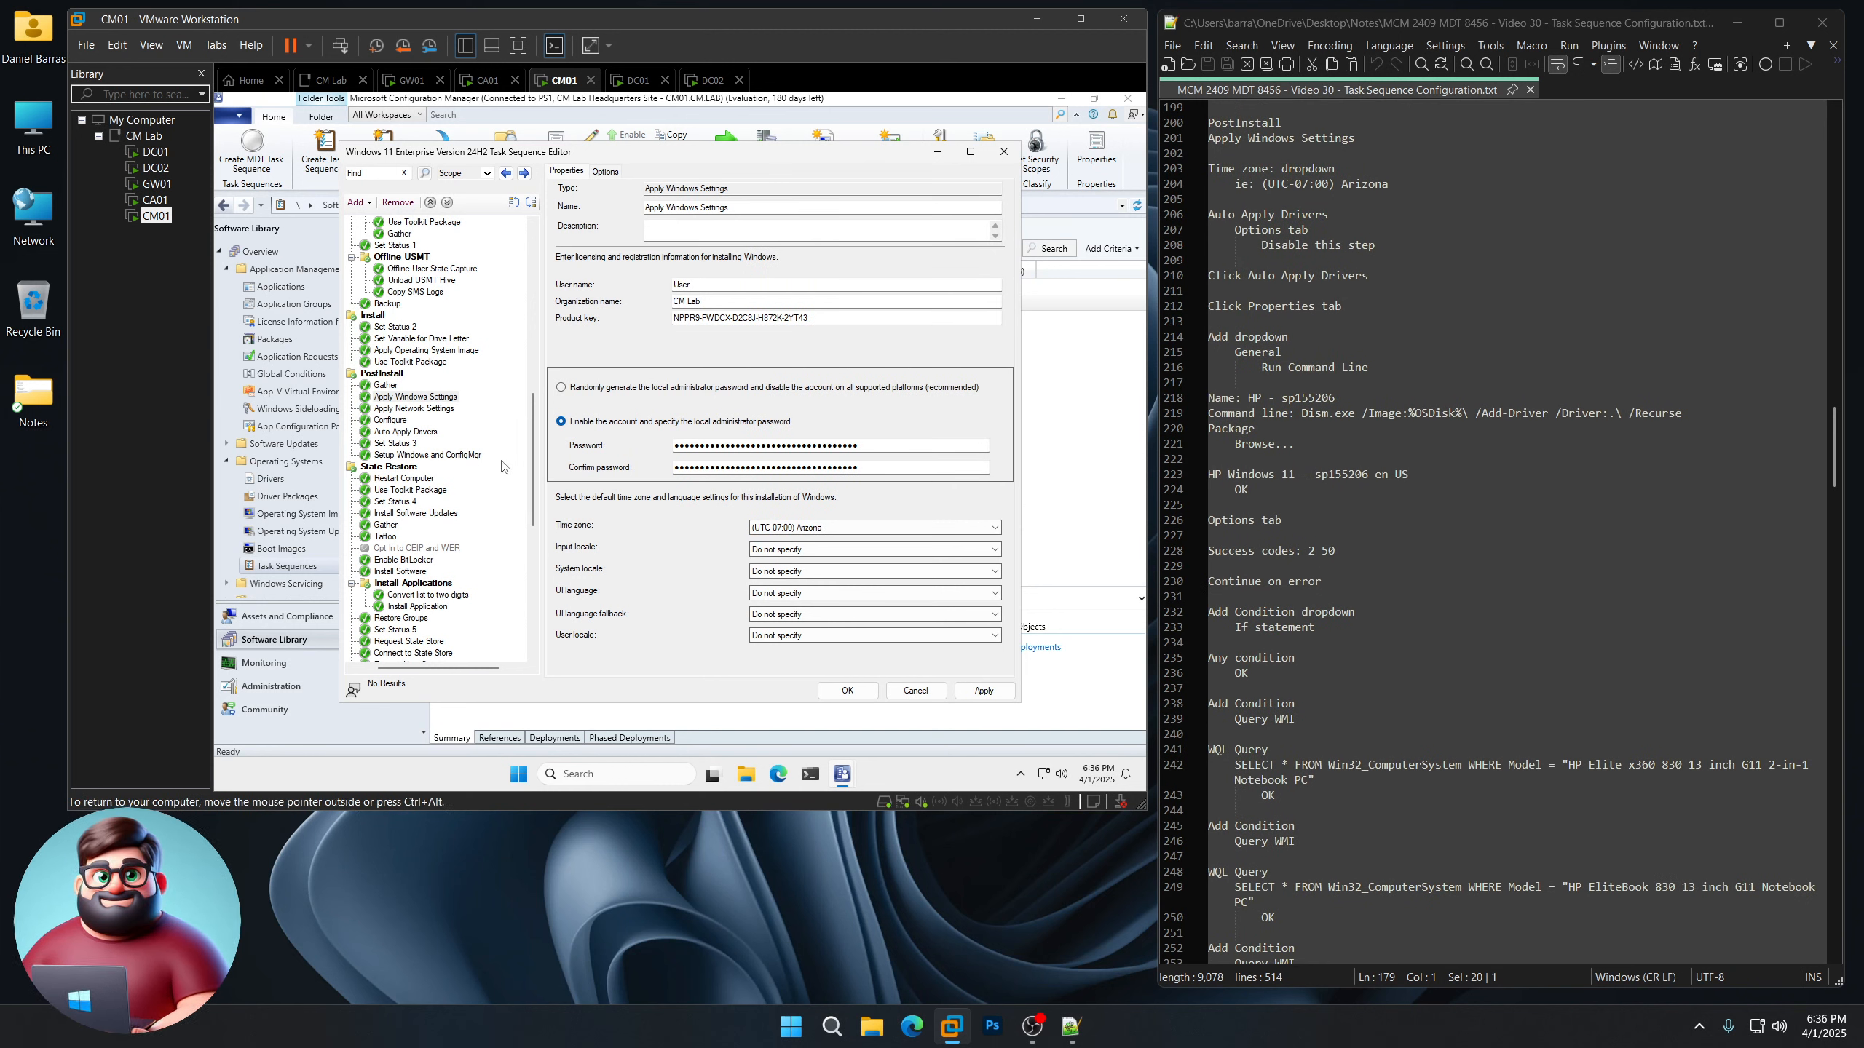
{"action": "left_click", "coordinate": [408, 434]}
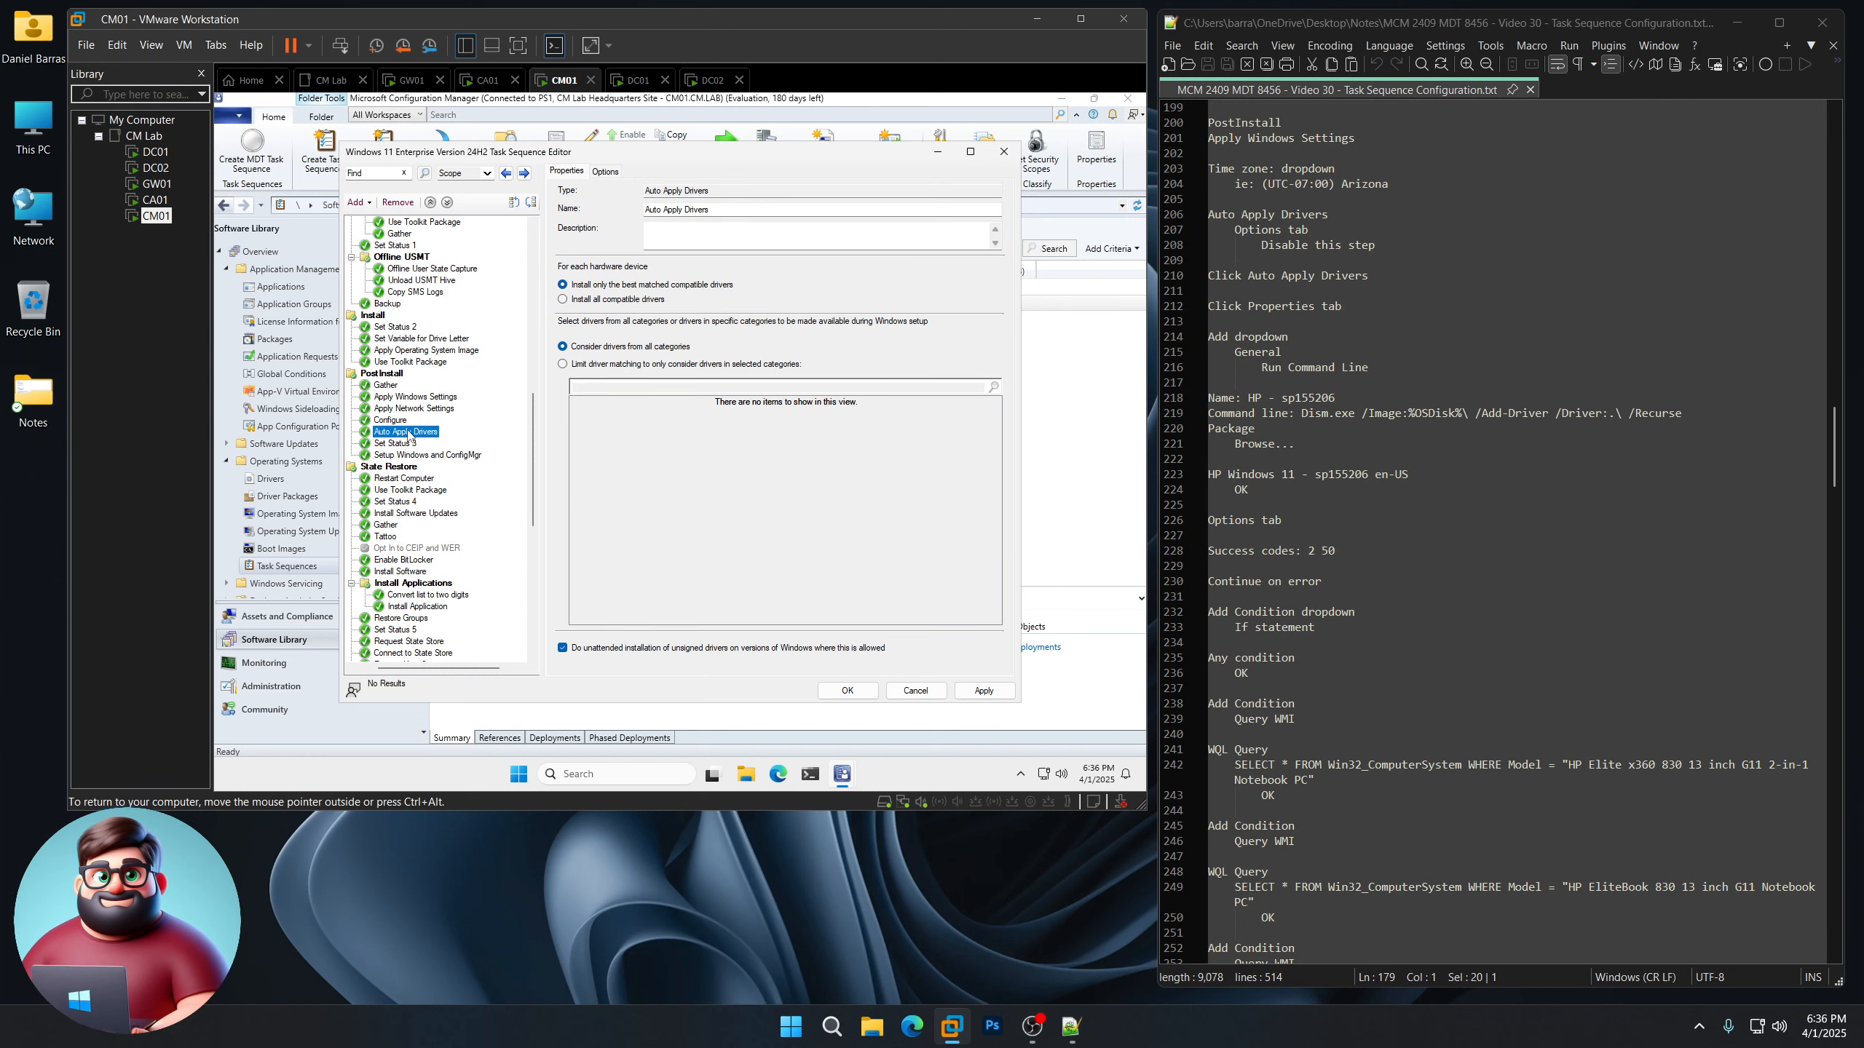
{"action": "left_click", "coordinate": [605, 172]}
{"action": "left_click", "coordinate": [596, 194]}
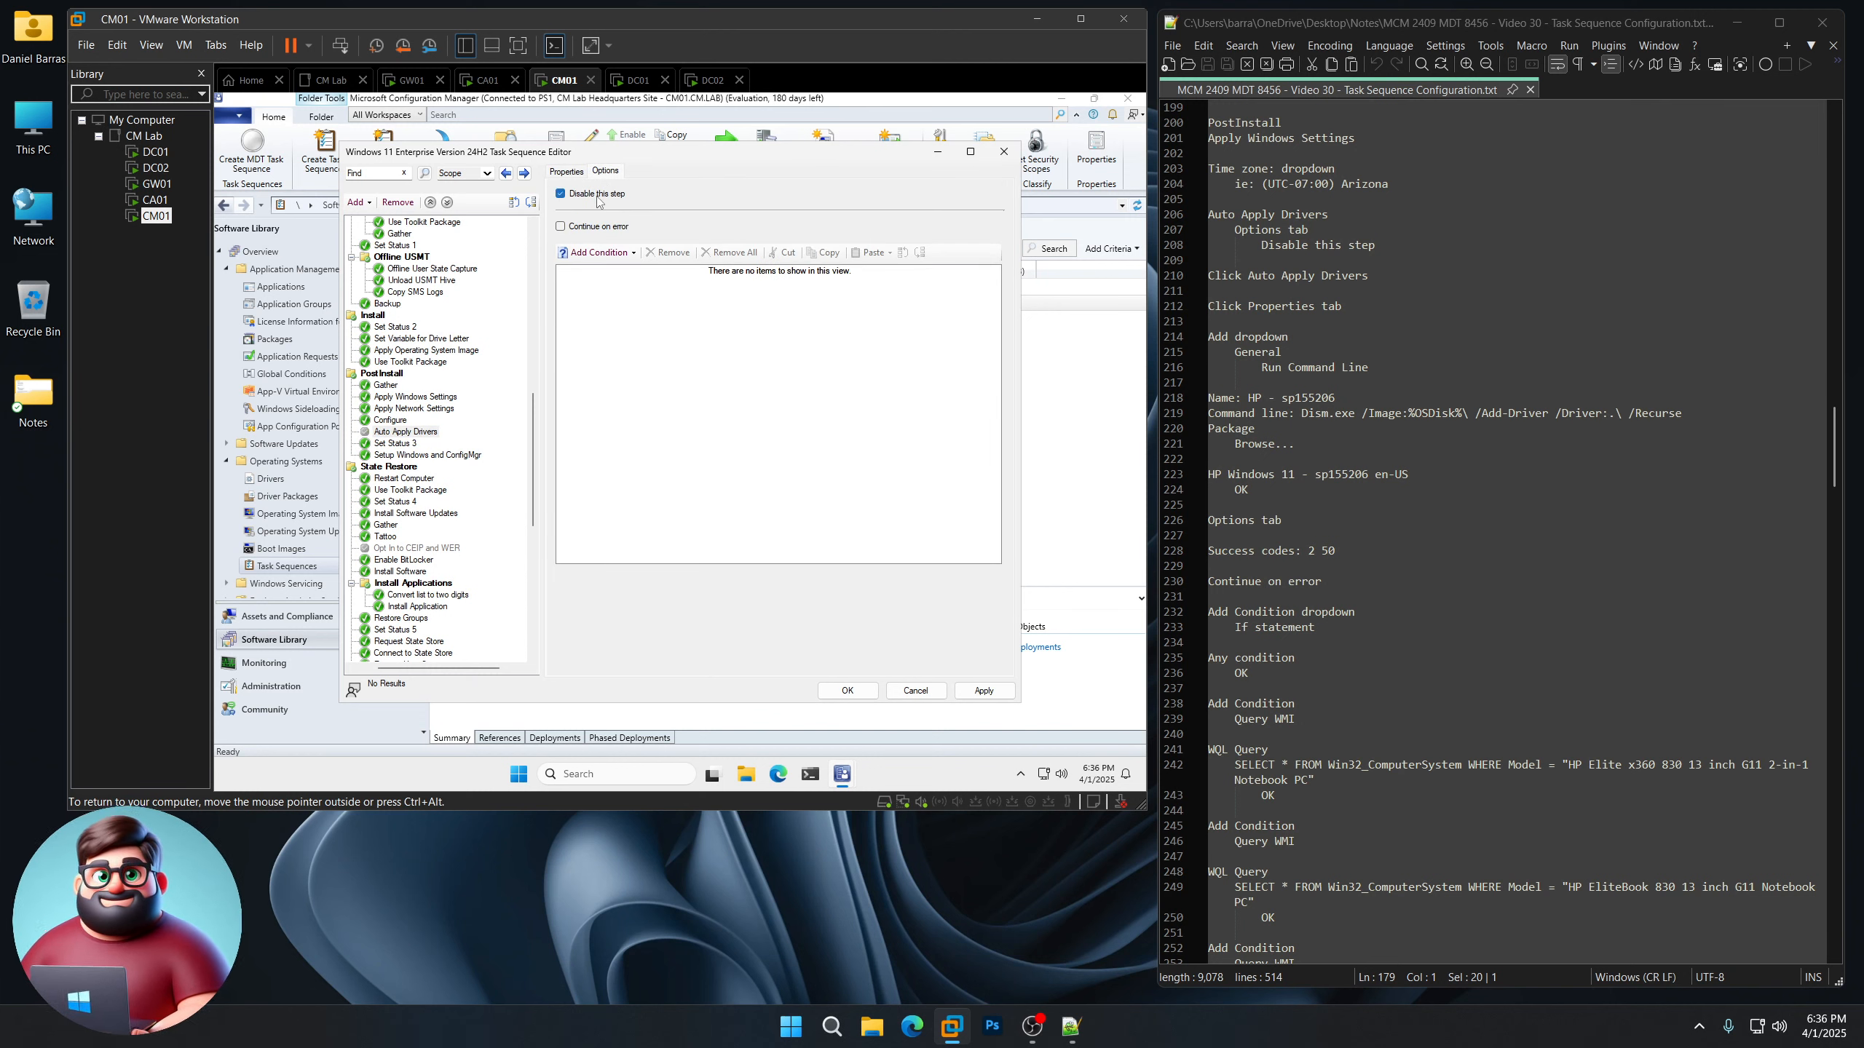
Add a Run Command Line step after Auto Apply Drivers and name it HP - sp155206
{"action": "scroll", "coordinate": [1226, 390], "scroll_direction": "down", "scroll_amount": 3}
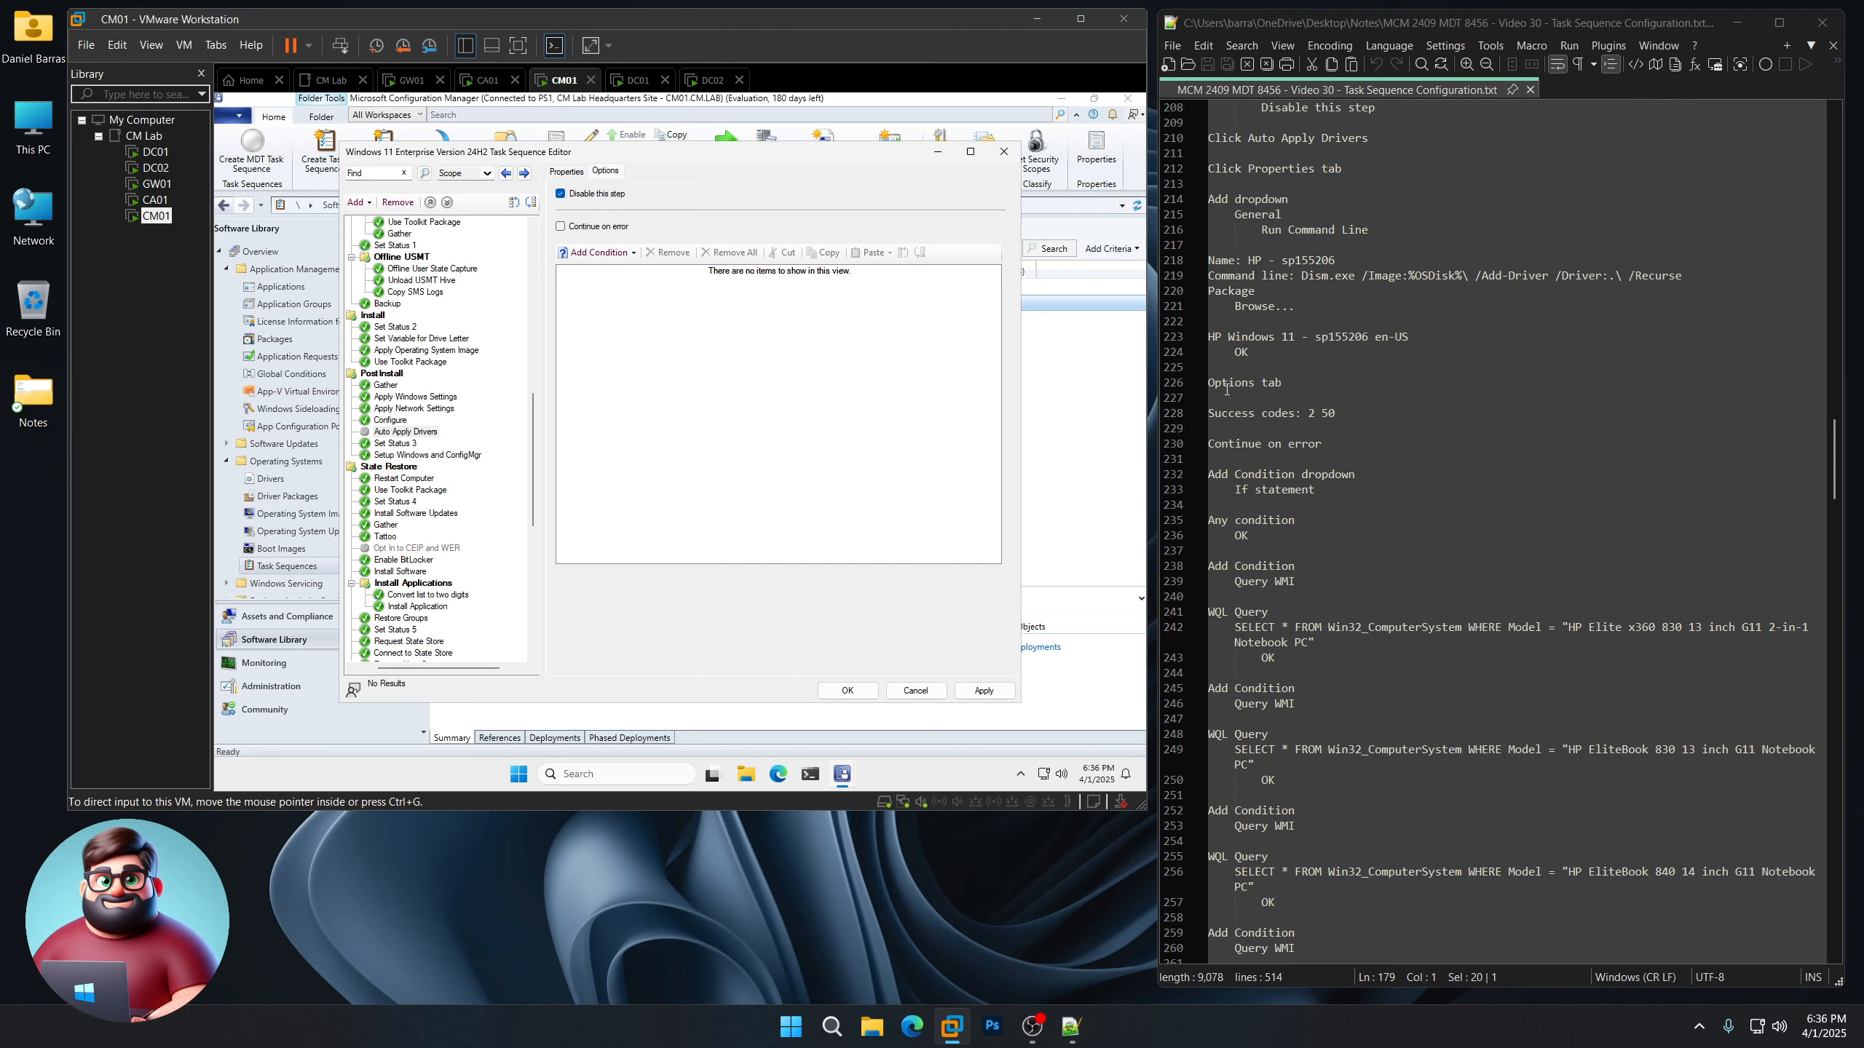
{"action": "left_click", "coordinate": [362, 202]}
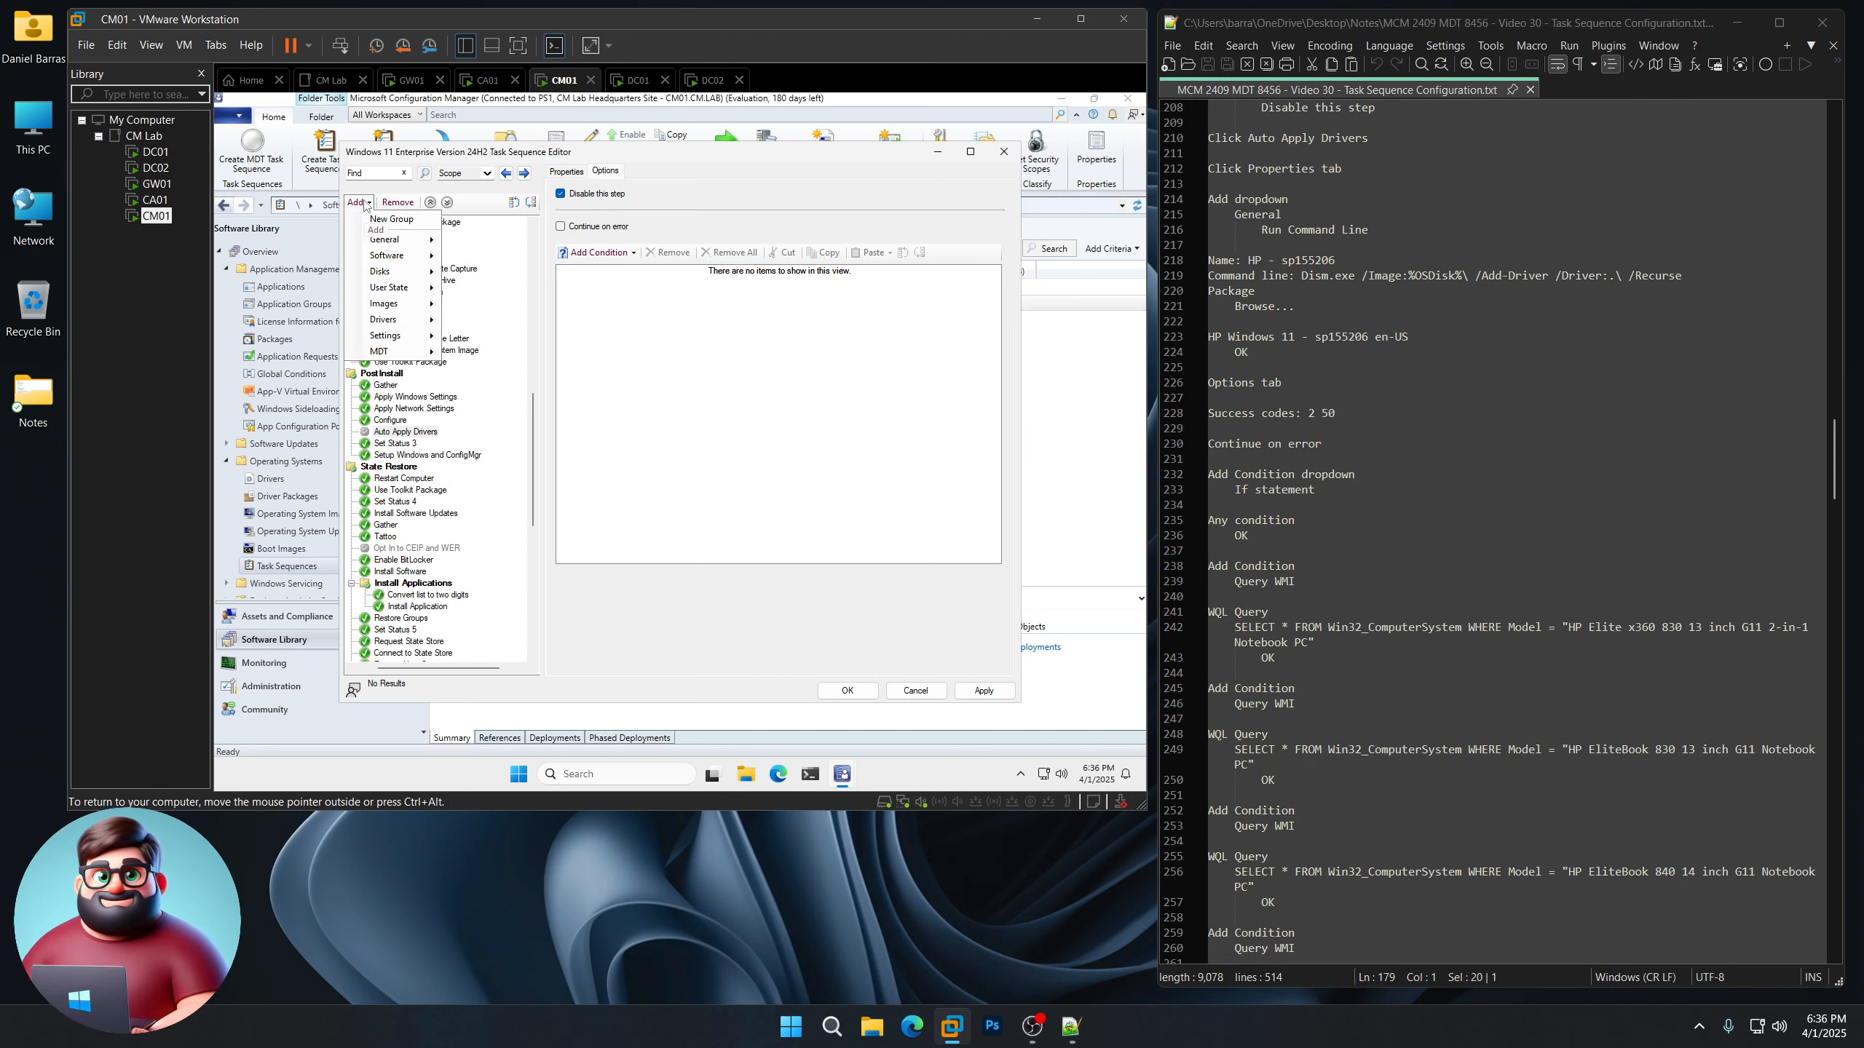
{"action": "mouse_move", "coordinate": [396, 240]}
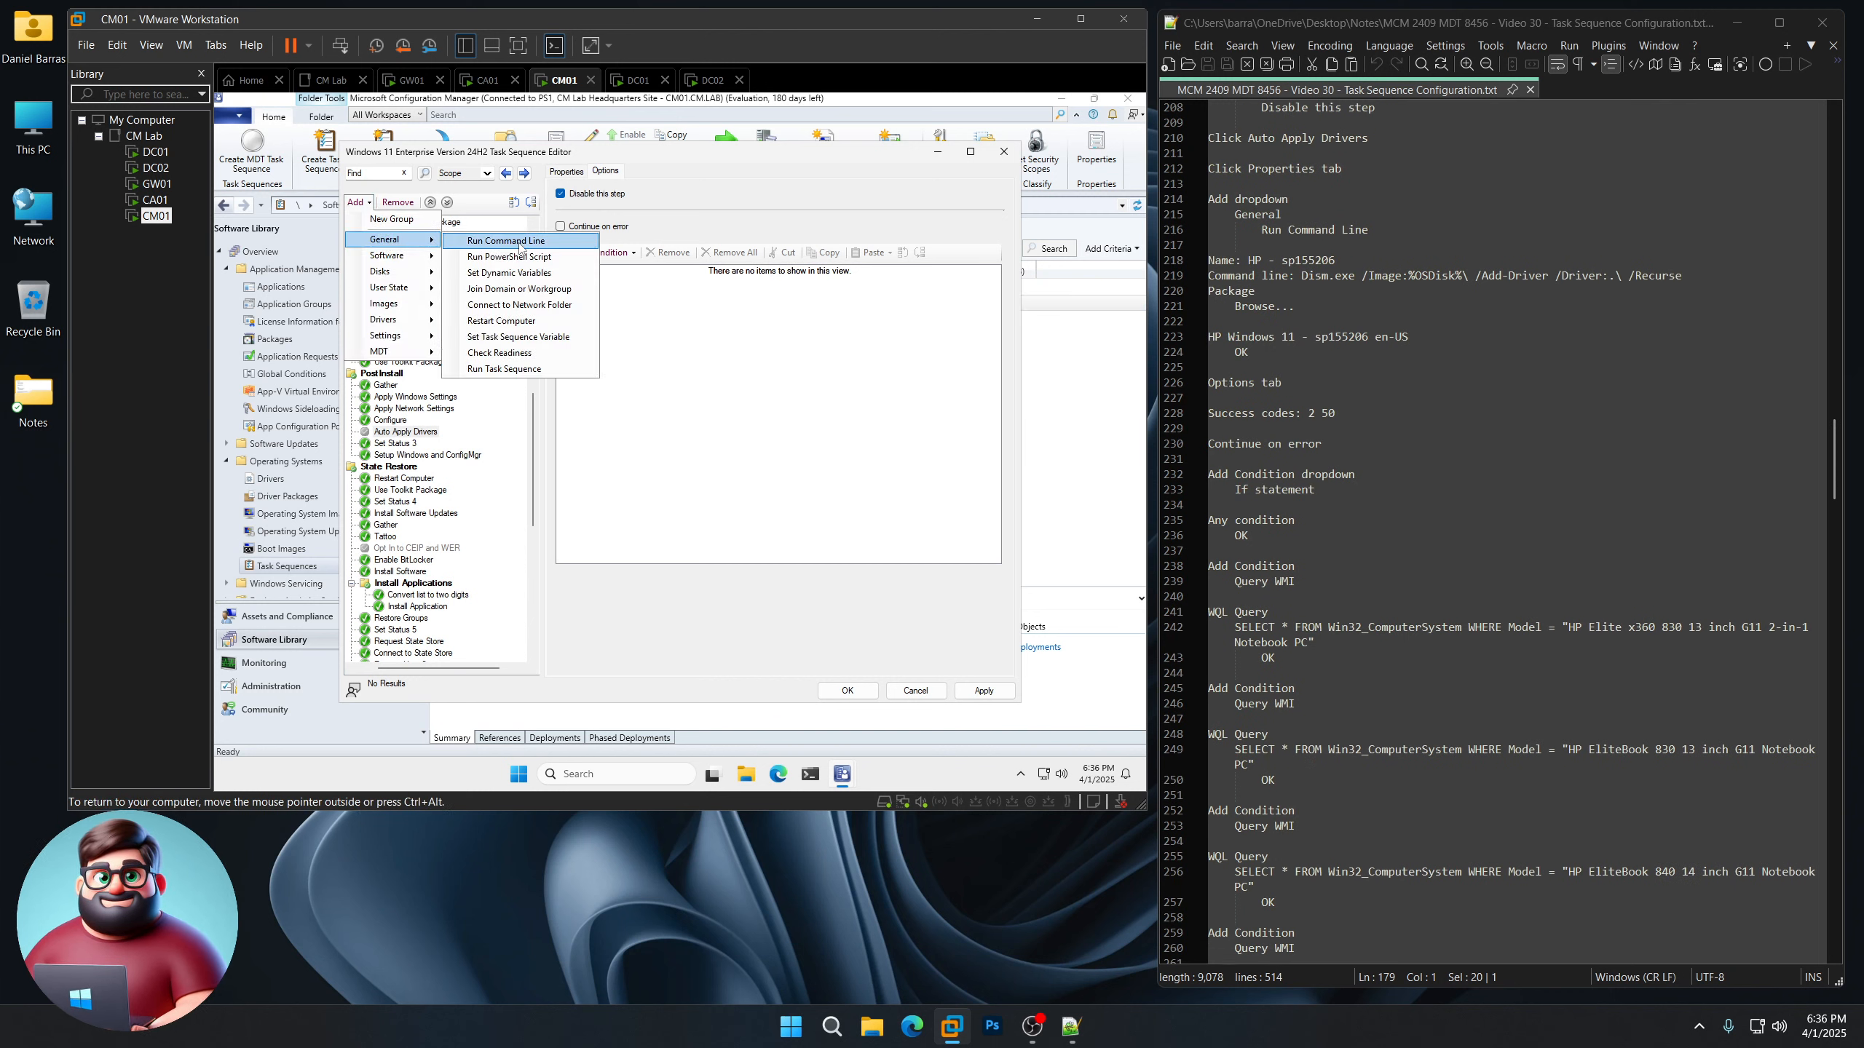
{"action": "left_click", "coordinate": [520, 241]}
{"action": "left_click_drag", "start_coordinate": [1336, 260], "coordinate": [1247, 260]}
{"action": "right_click", "coordinate": [1290, 260]}
{"action": "left_click", "coordinate": [1320, 291]}
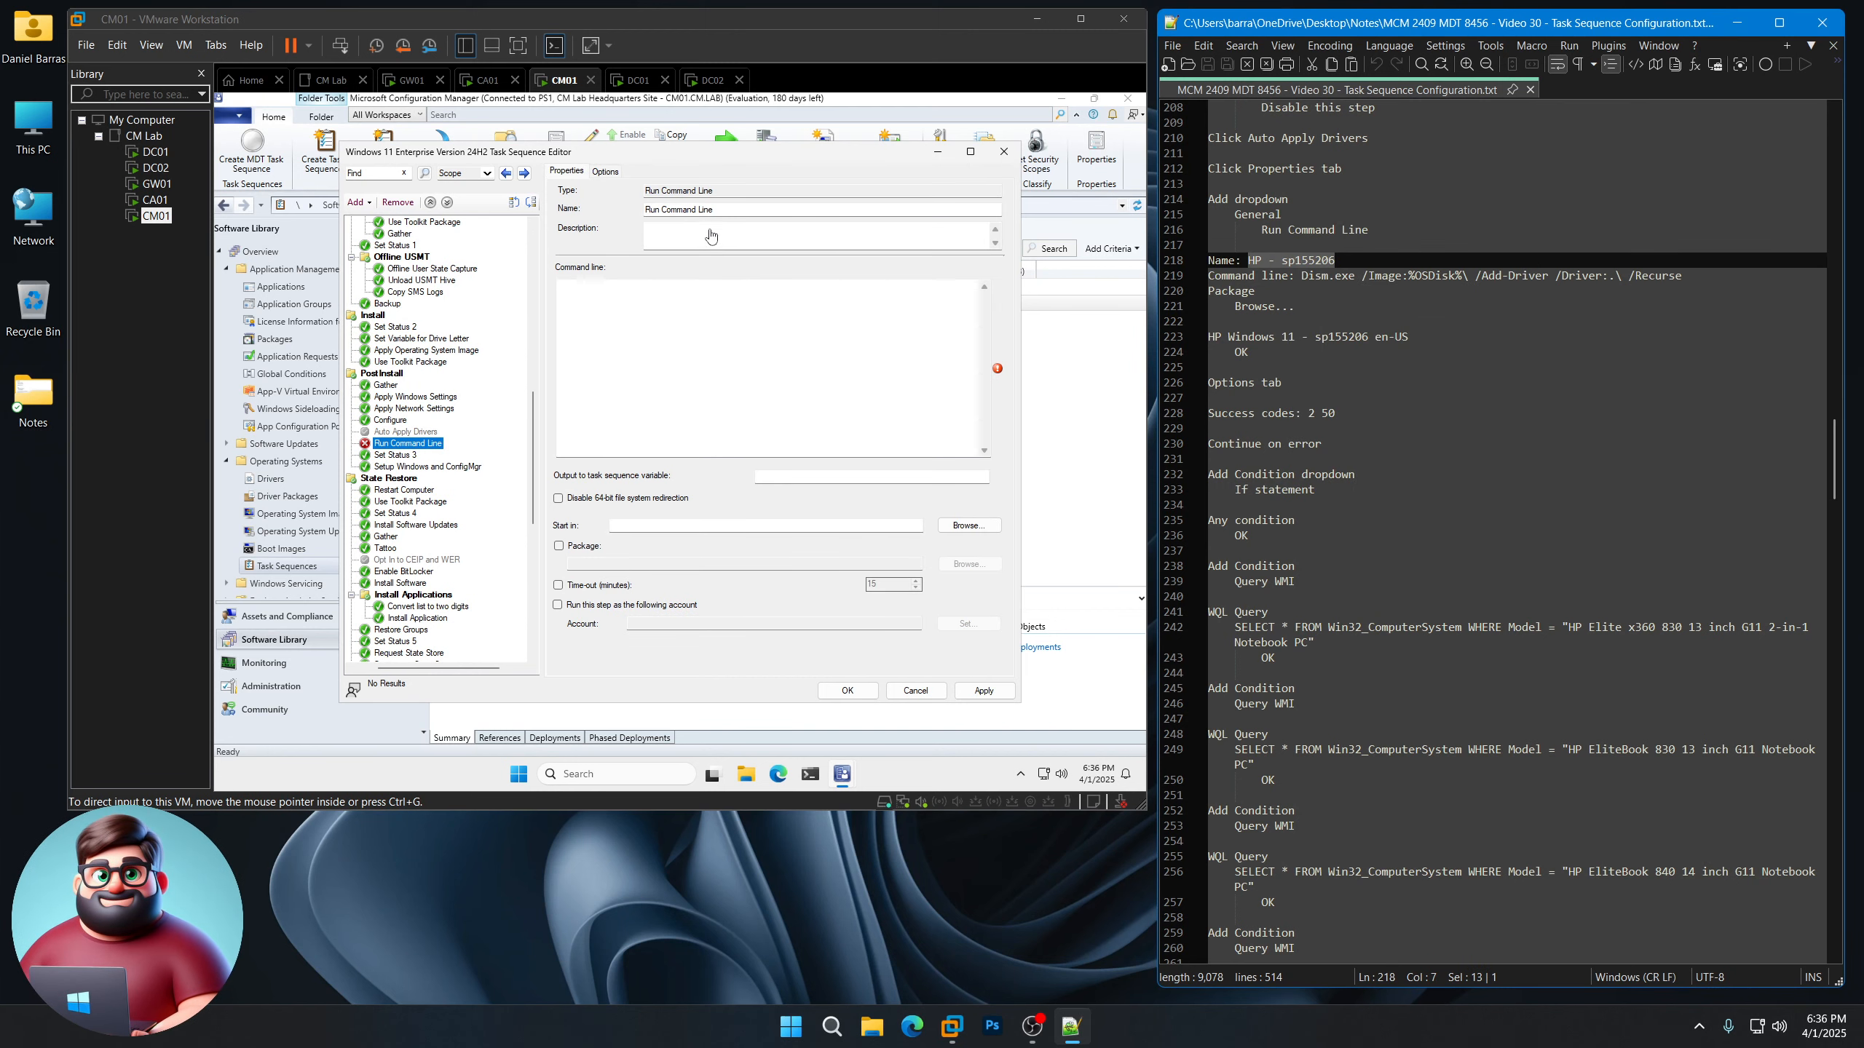
{"action": "left_click", "coordinate": [715, 210]}
{"action": "key", "text": "ctrl+a"}
{"action": "key", "text": "ctrl+v"}
Set the HP - sp155206 step's command line to Dism.exe /Image:%OSDisk%\ /Add-Driver /Driver:.\ /Recurse, copied from the notes
{"action": "left_click_drag", "start_coordinate": [1682, 276], "coordinate": [1308, 276]}
{"action": "right_click", "coordinate": [1336, 273]}
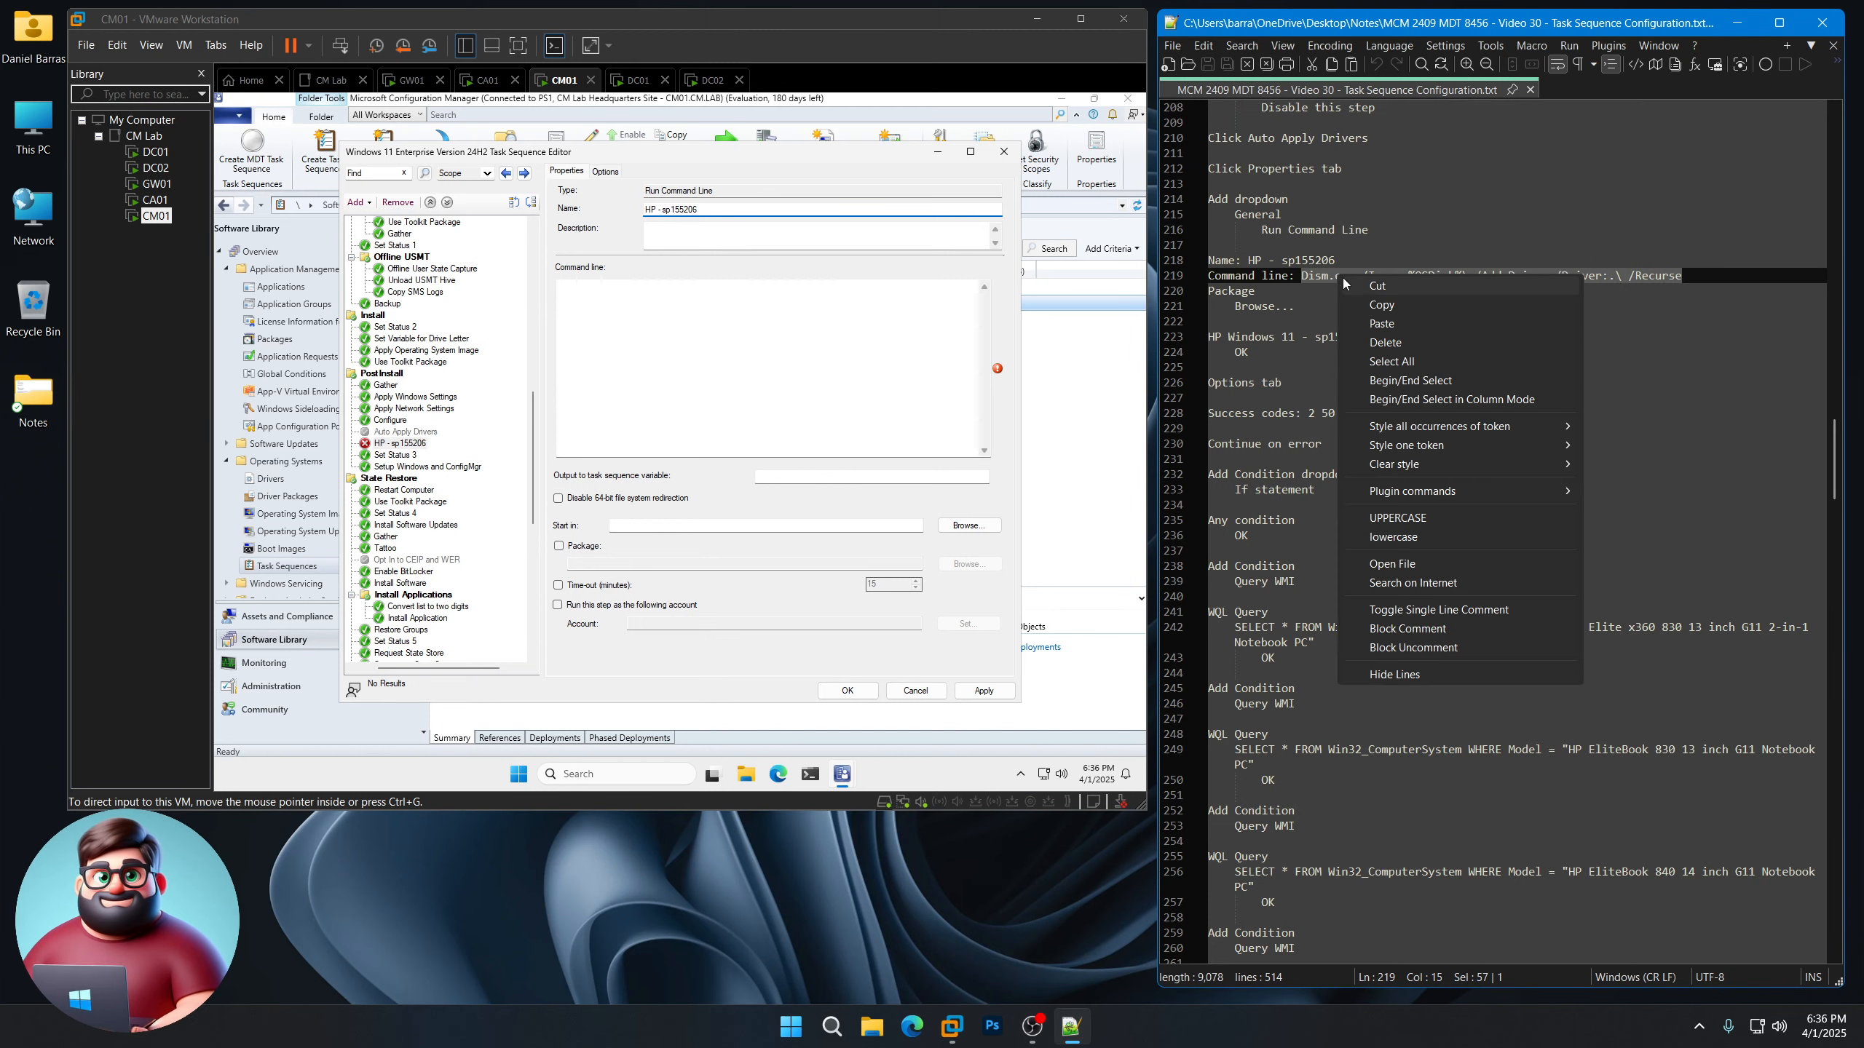
{"action": "left_click", "coordinate": [1374, 306]}
{"action": "left_click", "coordinate": [712, 331]}
{"action": "key", "text": "ctrl+v"}
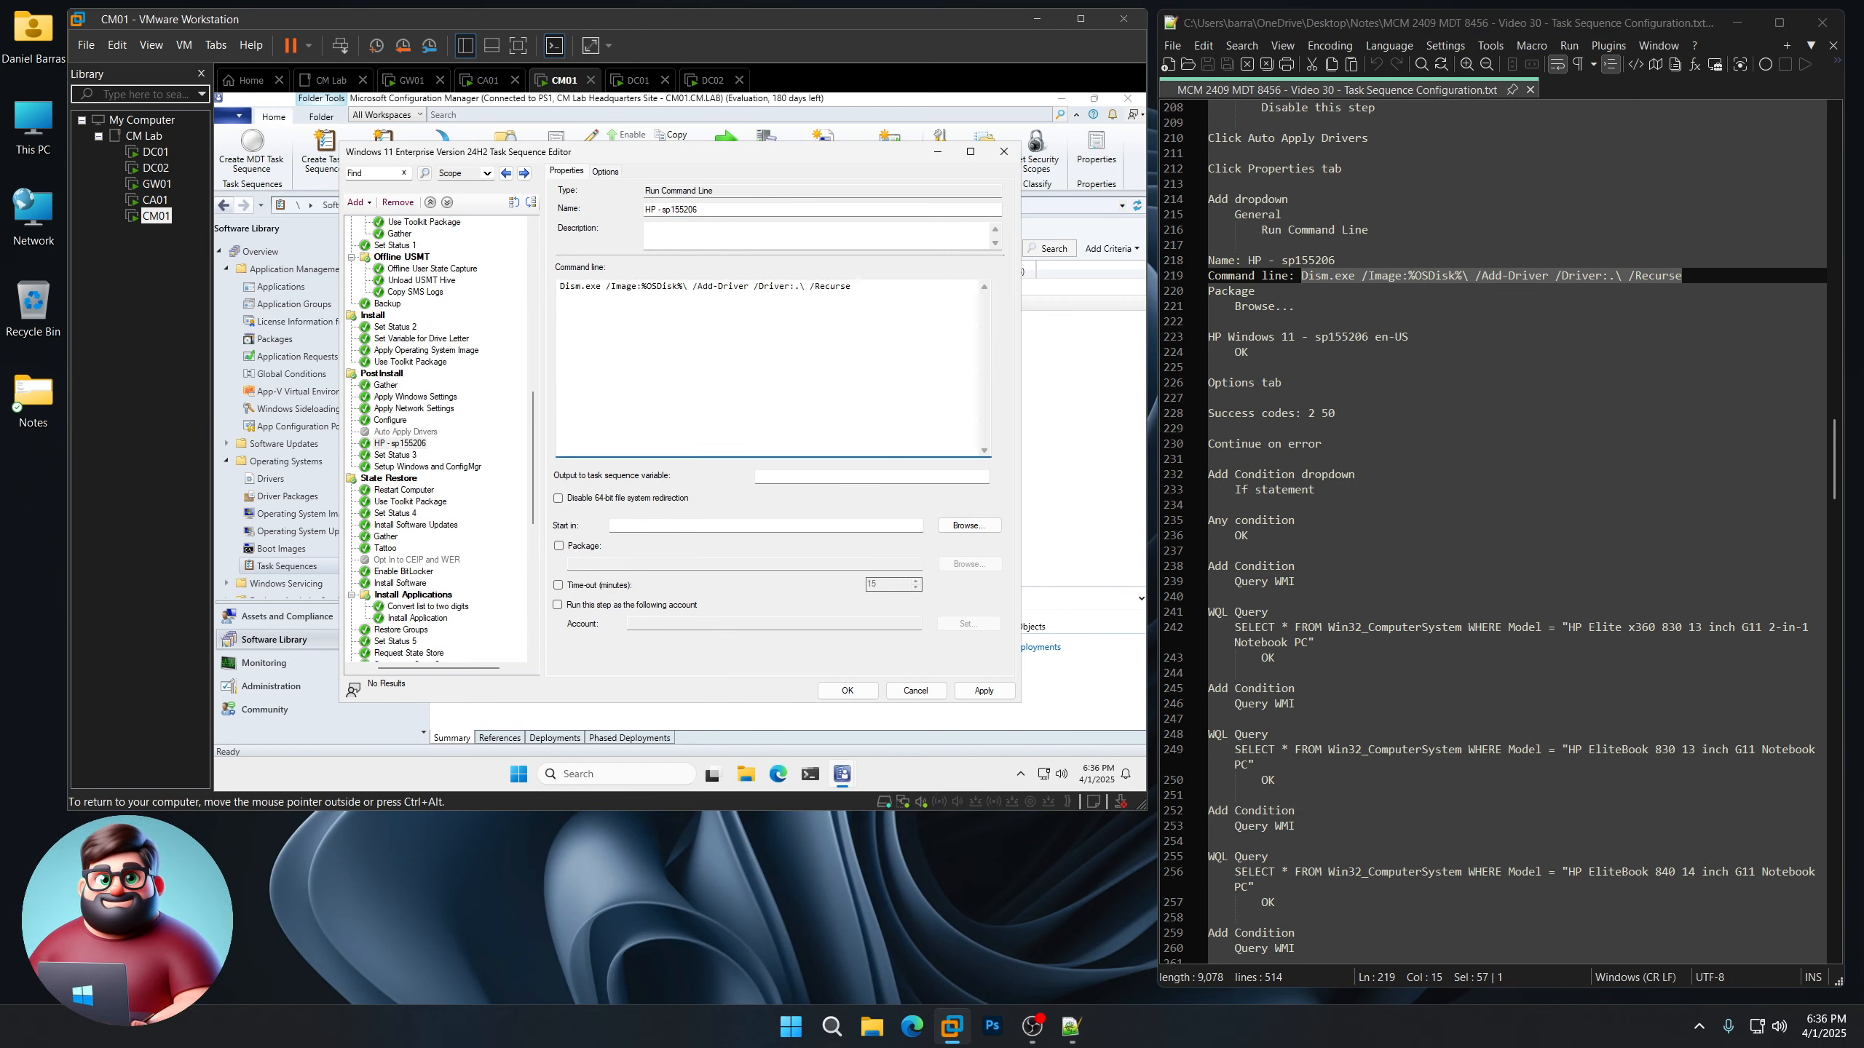
Enable a package for the HP - sp155206 step and select HP Windows 11 - sp155206 en-US
{"action": "left_click", "coordinate": [558, 546]}
{"action": "left_click", "coordinate": [967, 564]}
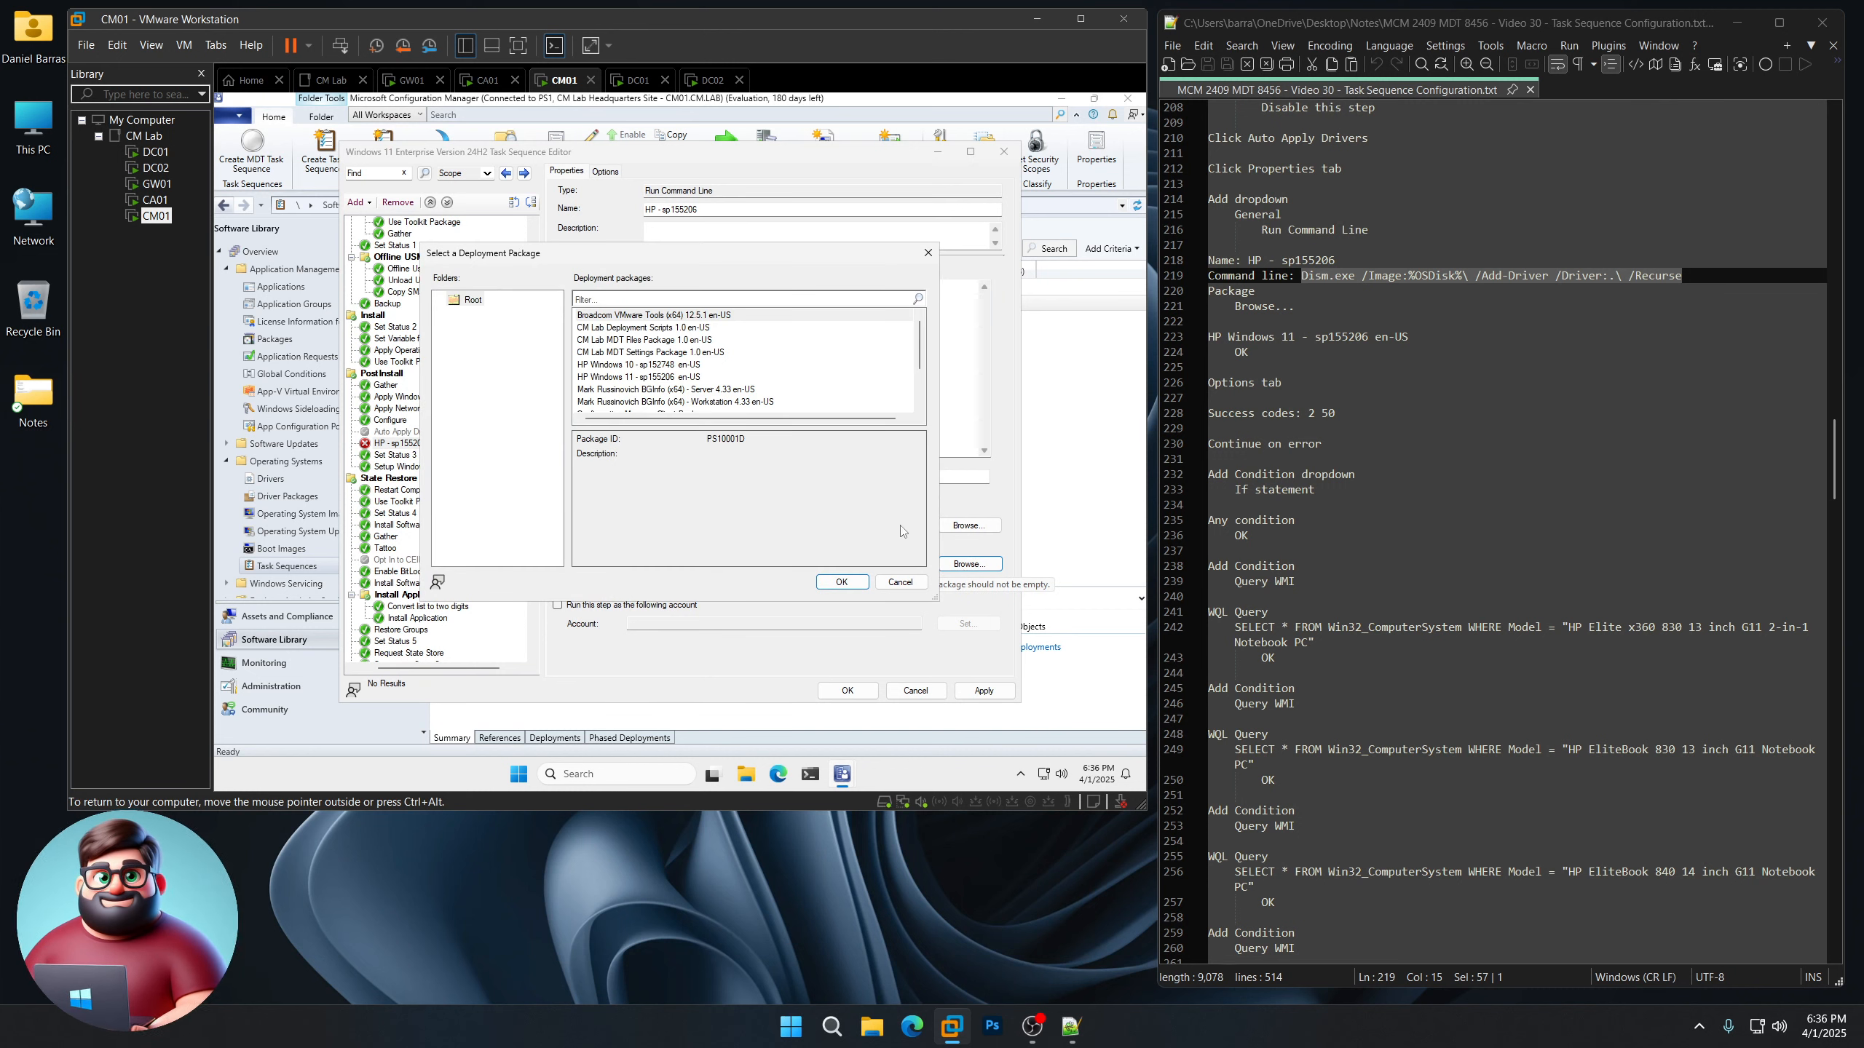
{"action": "left_click", "coordinate": [635, 377]}
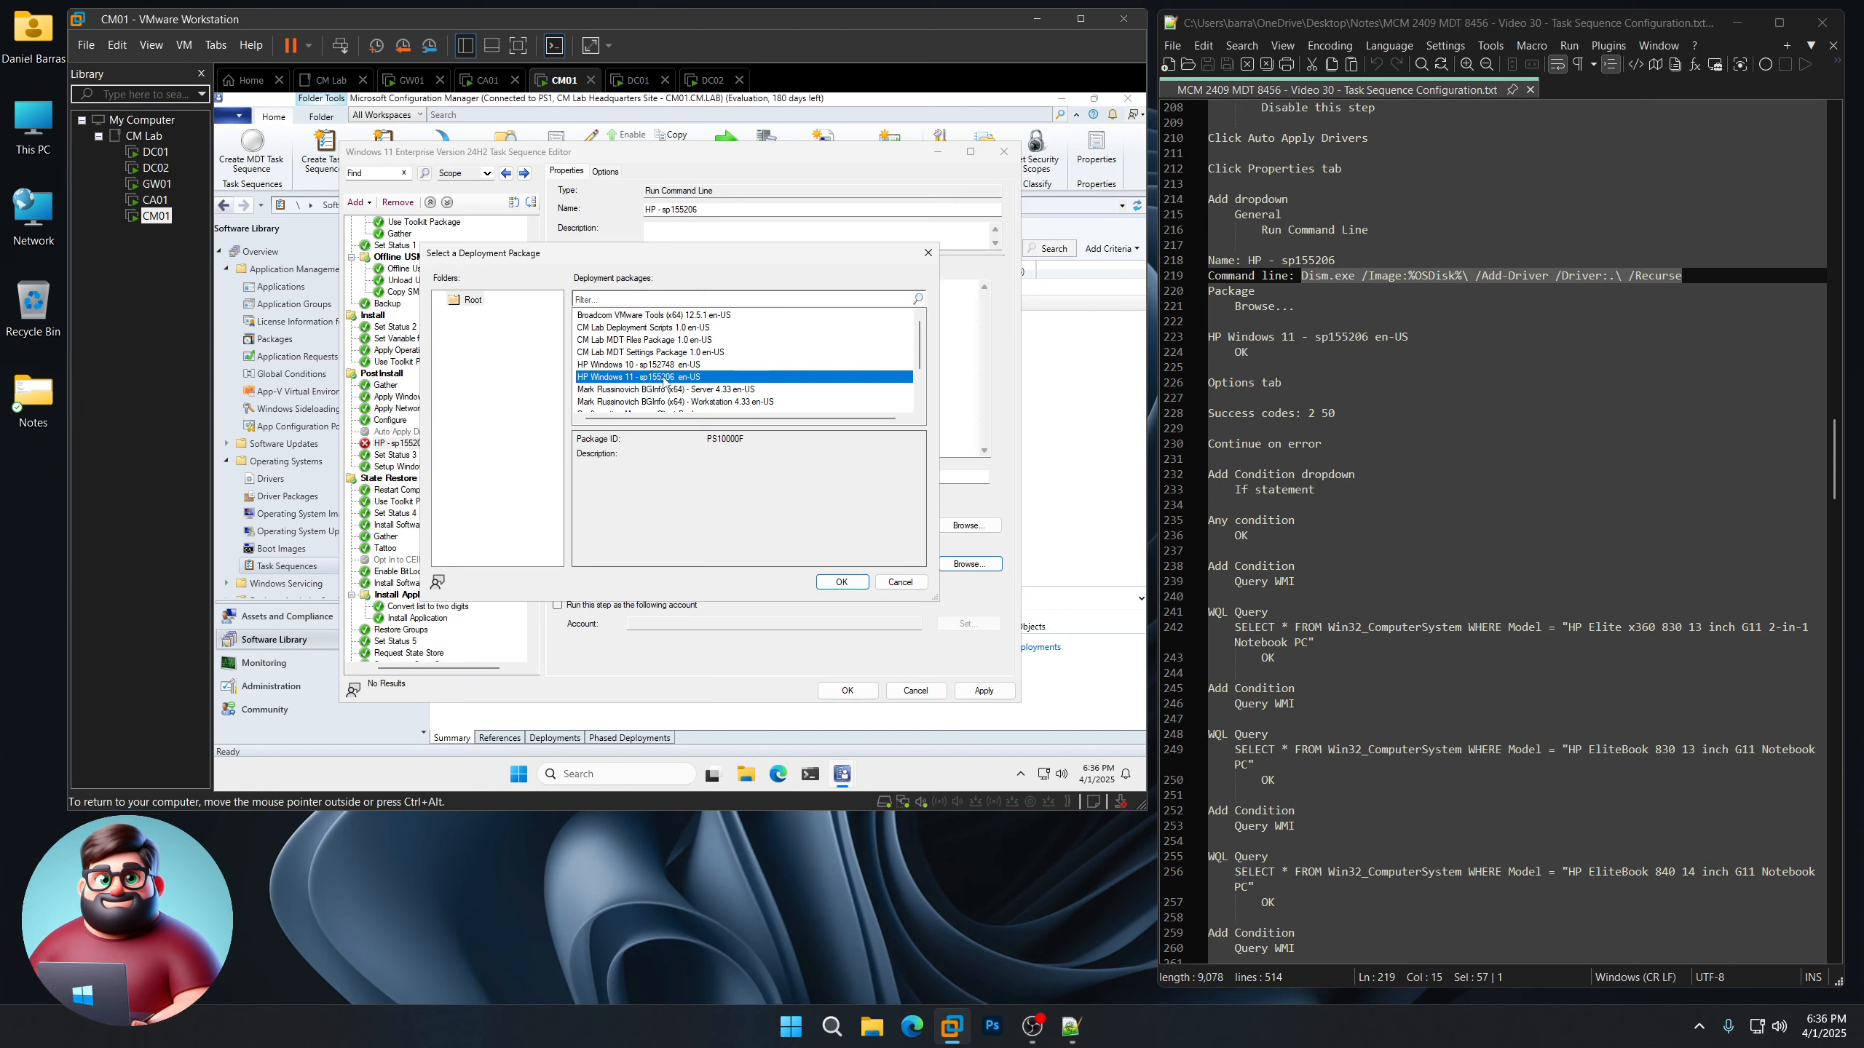
{"action": "left_click", "coordinate": [848, 583]}
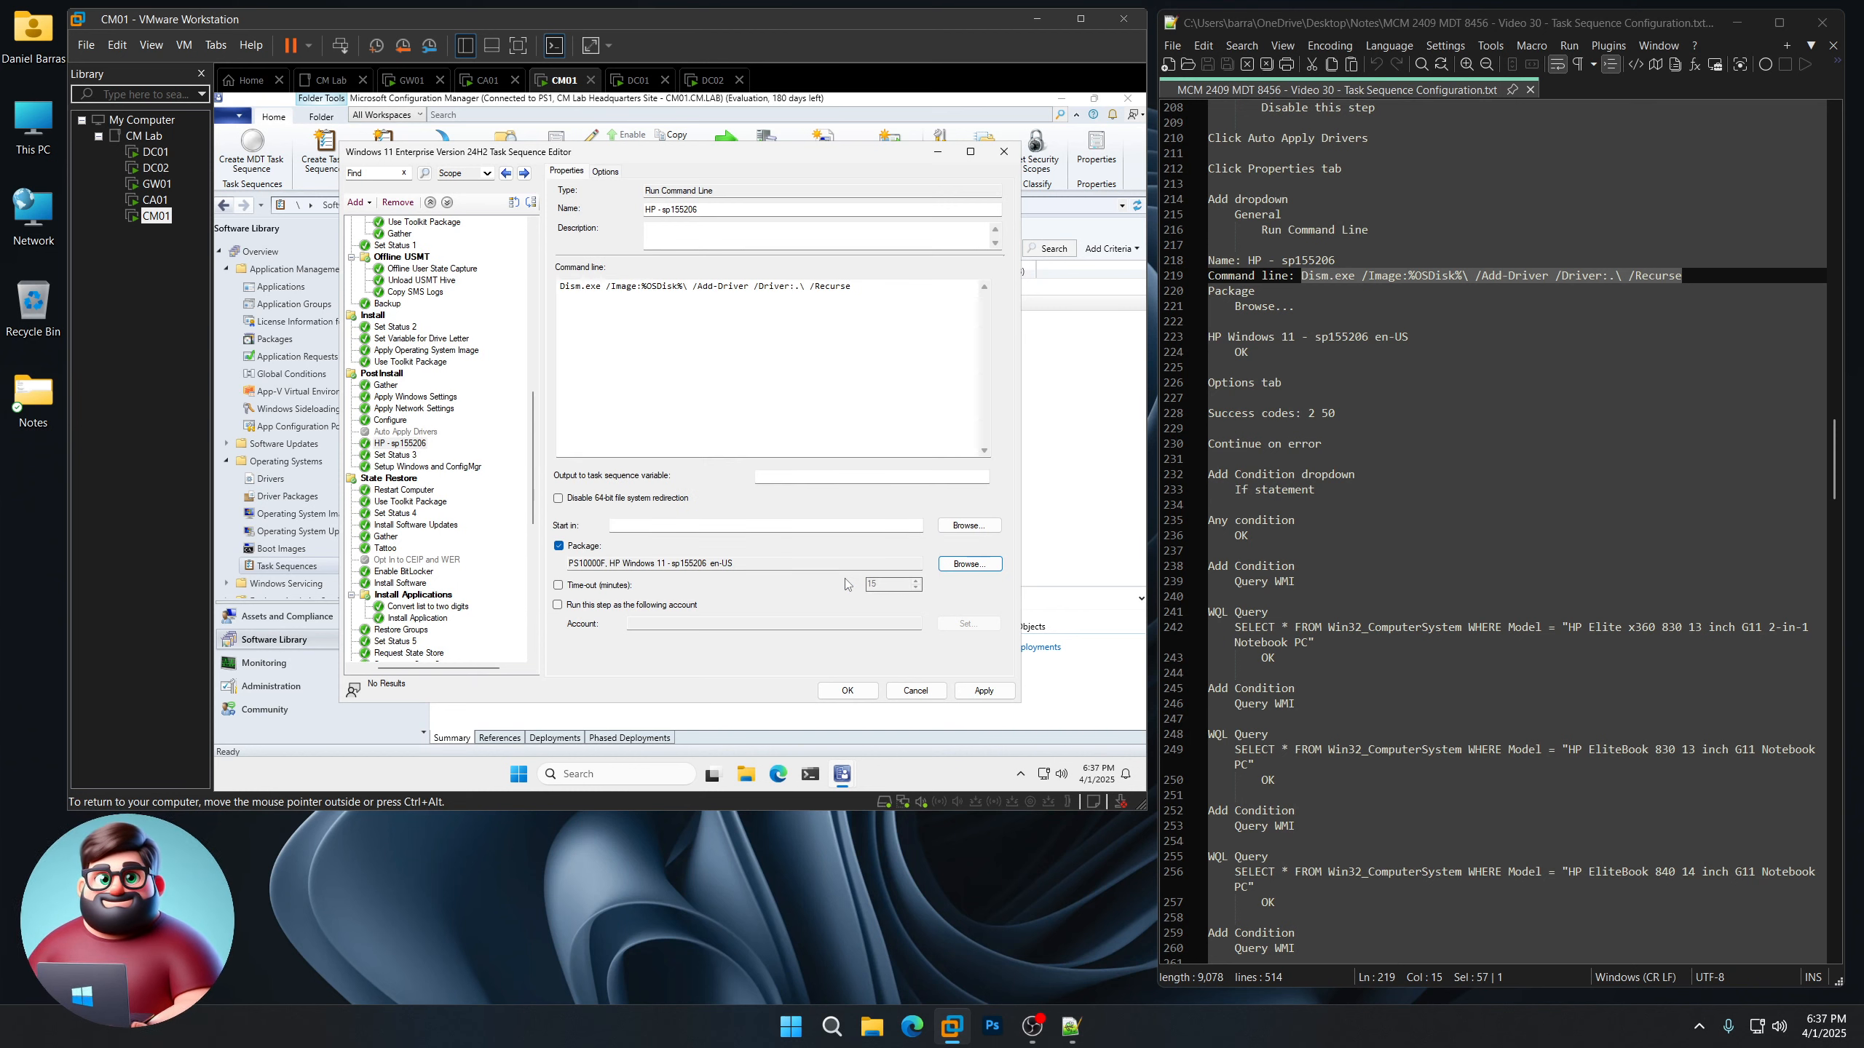
Set the HP - sp155206 step's success codes to 2 50 and let it continue on error
{"action": "left_click", "coordinate": [611, 172]}
{"action": "left_click_drag", "start_coordinate": [688, 226], "coordinate": [603, 214]}
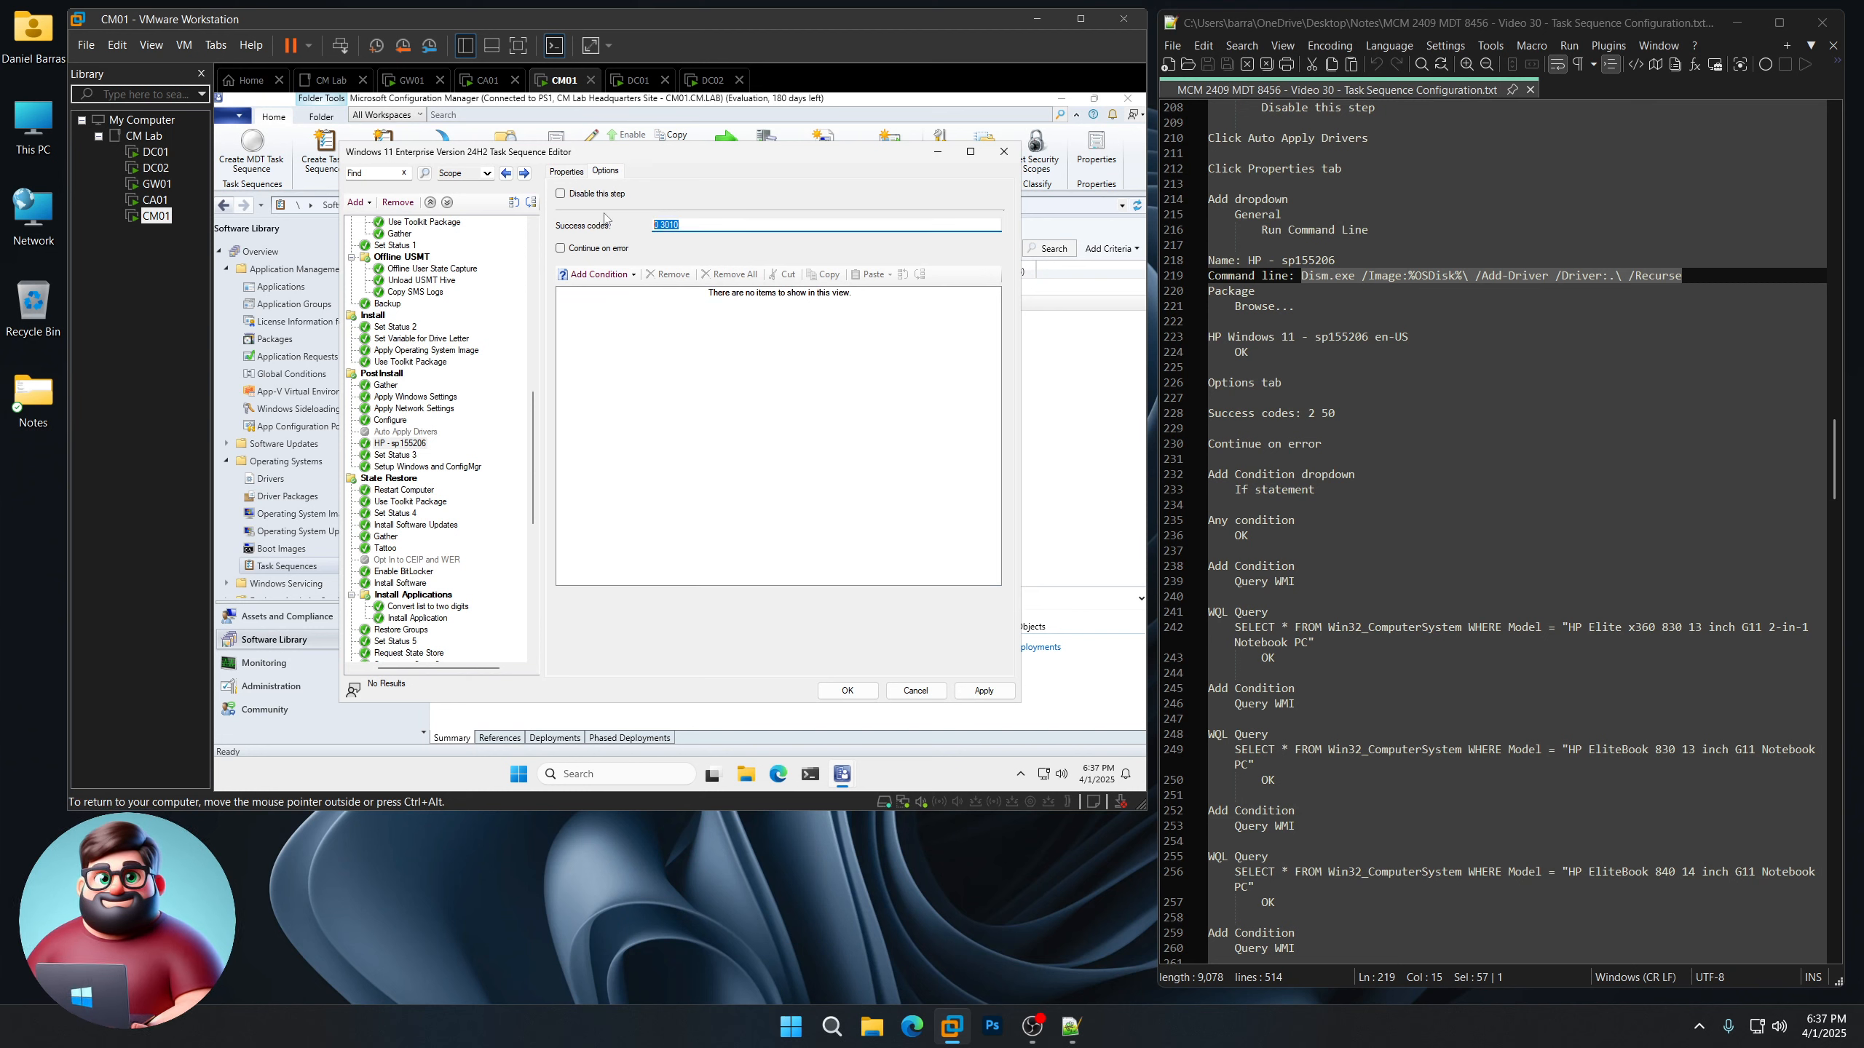
{"action": "type", "text": "2 50"}
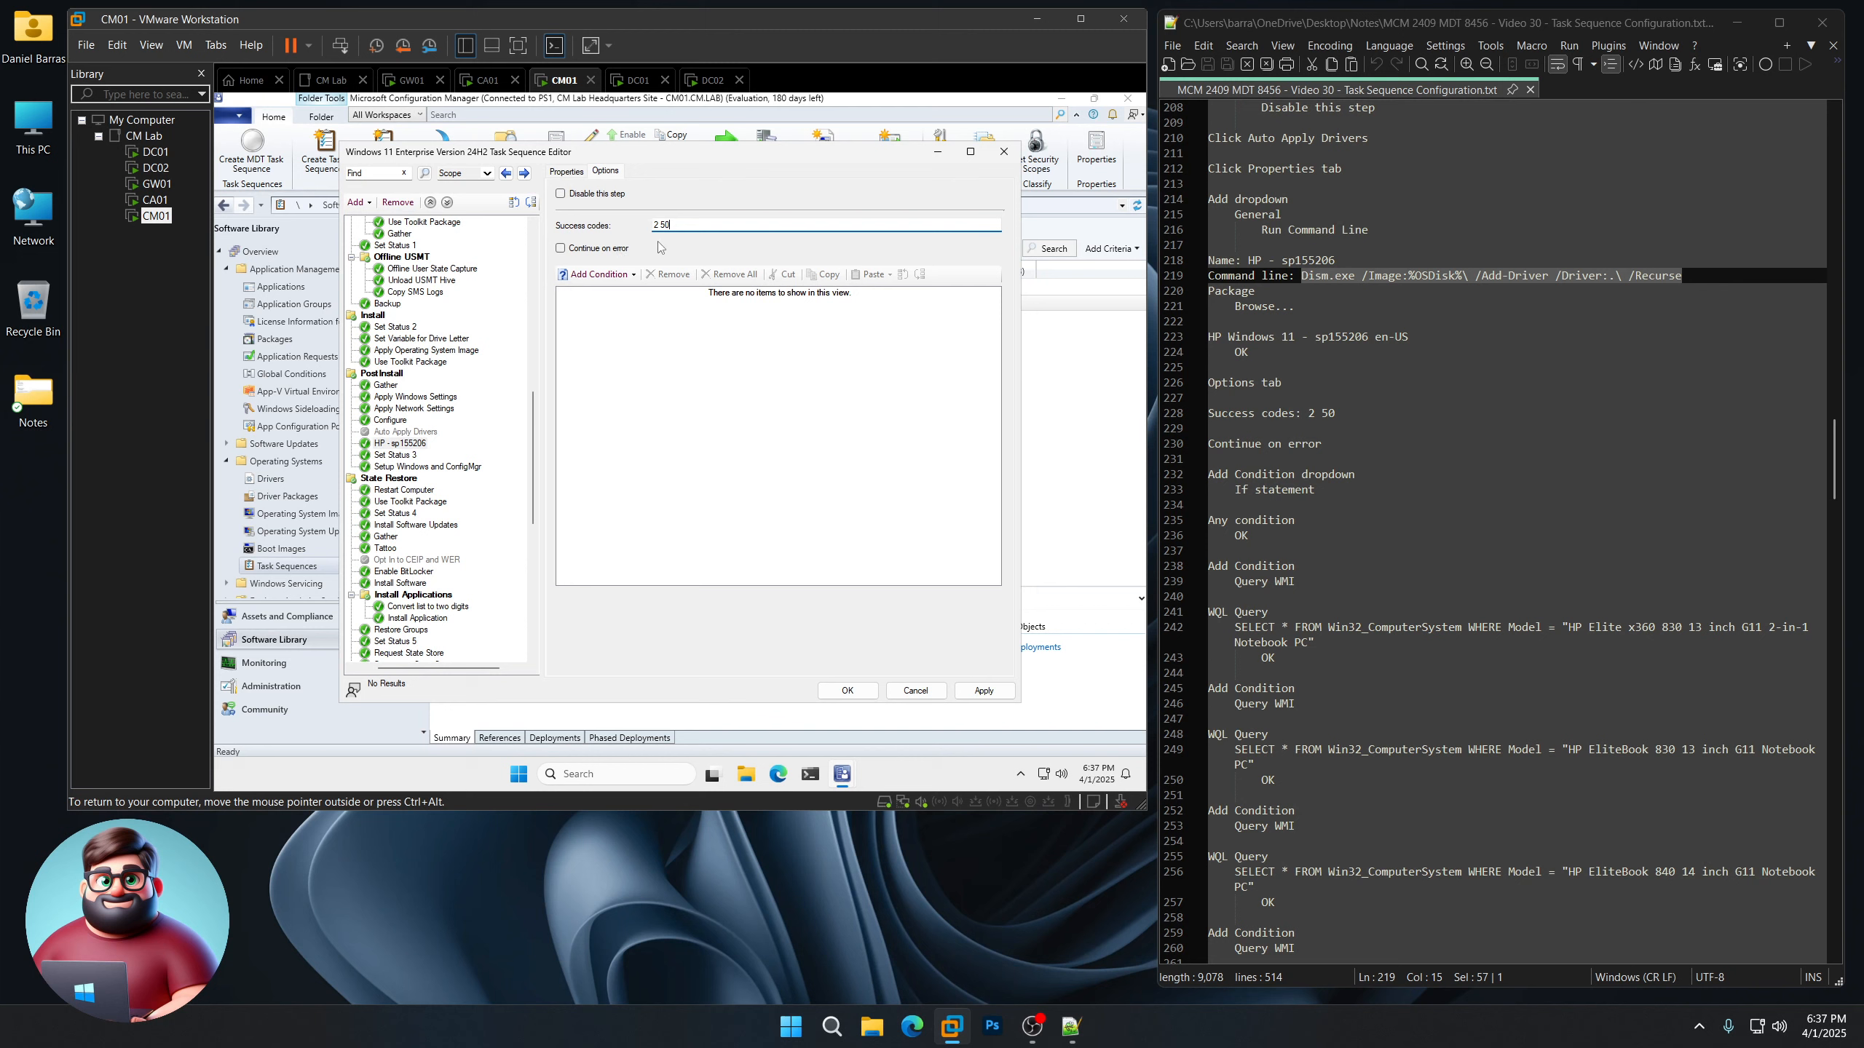
{"action": "left_click", "coordinate": [598, 254]}
Add an If statement to the HP - sp155206 step that is met by any condition
{"action": "left_click", "coordinate": [617, 276]}
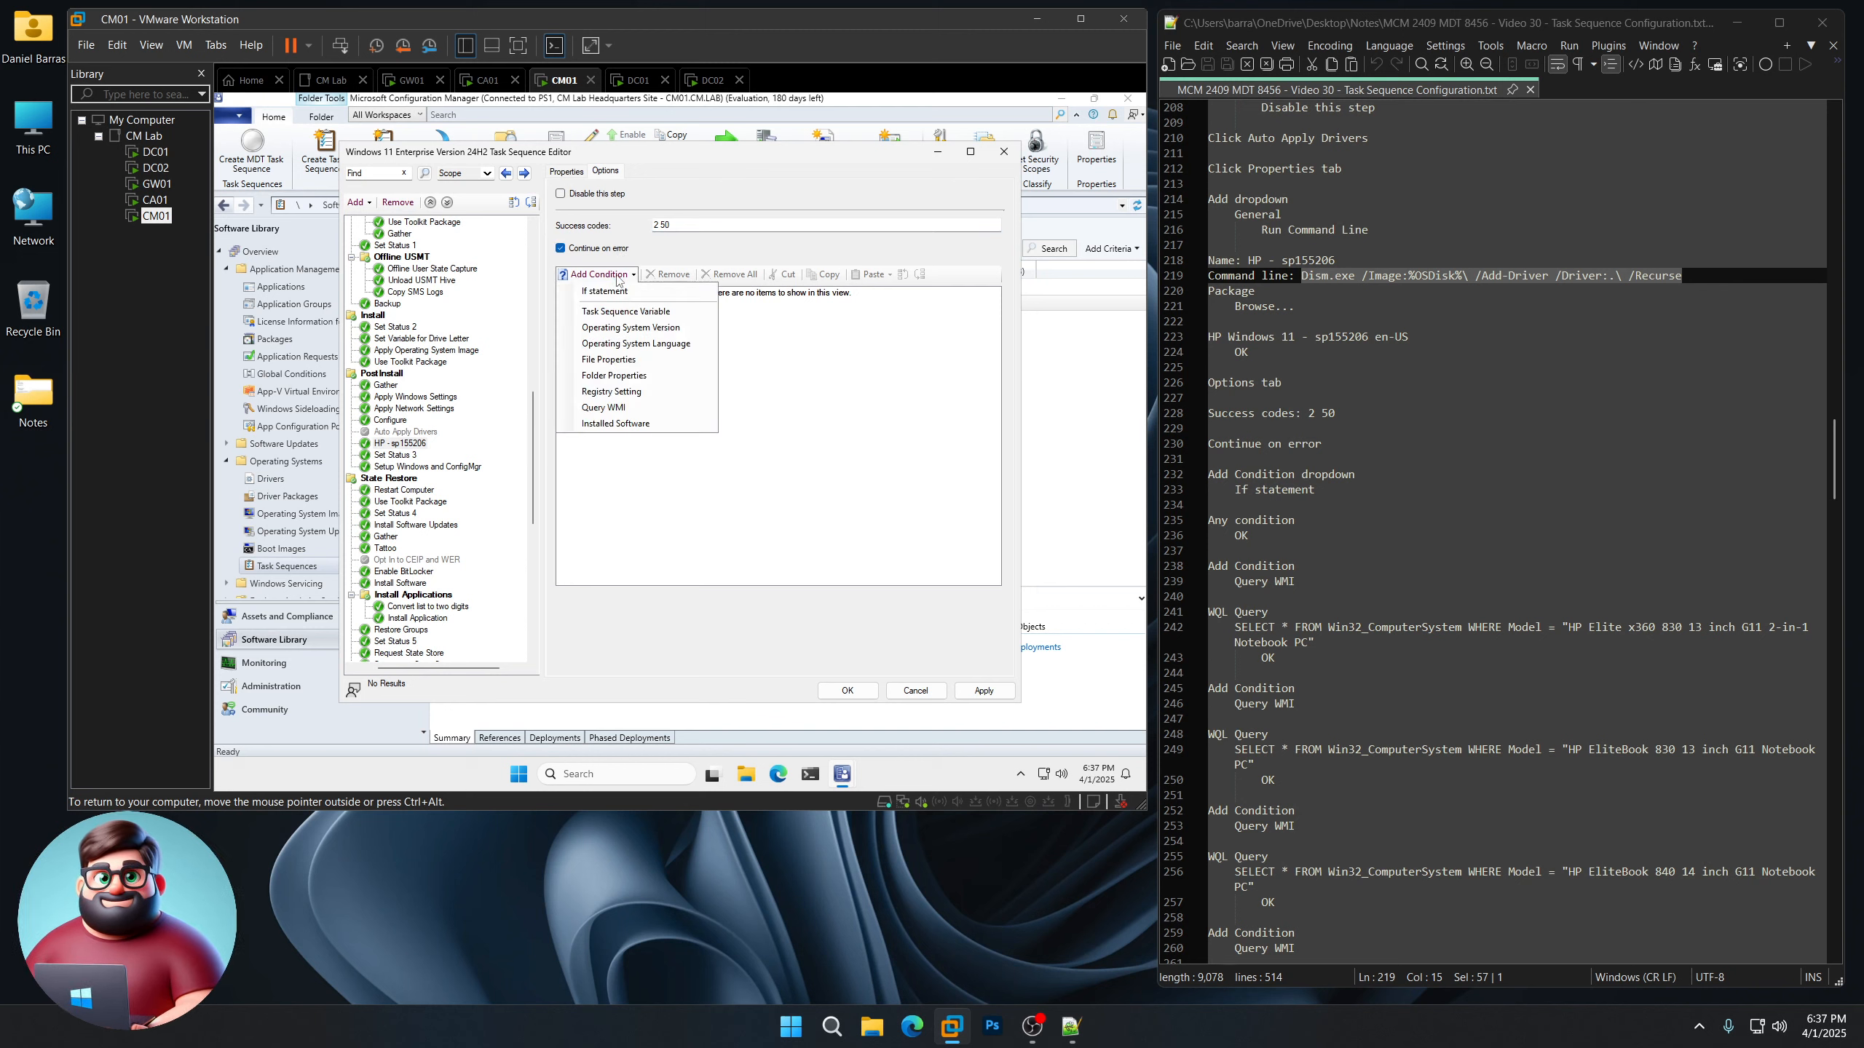
{"action": "left_click", "coordinate": [616, 291]}
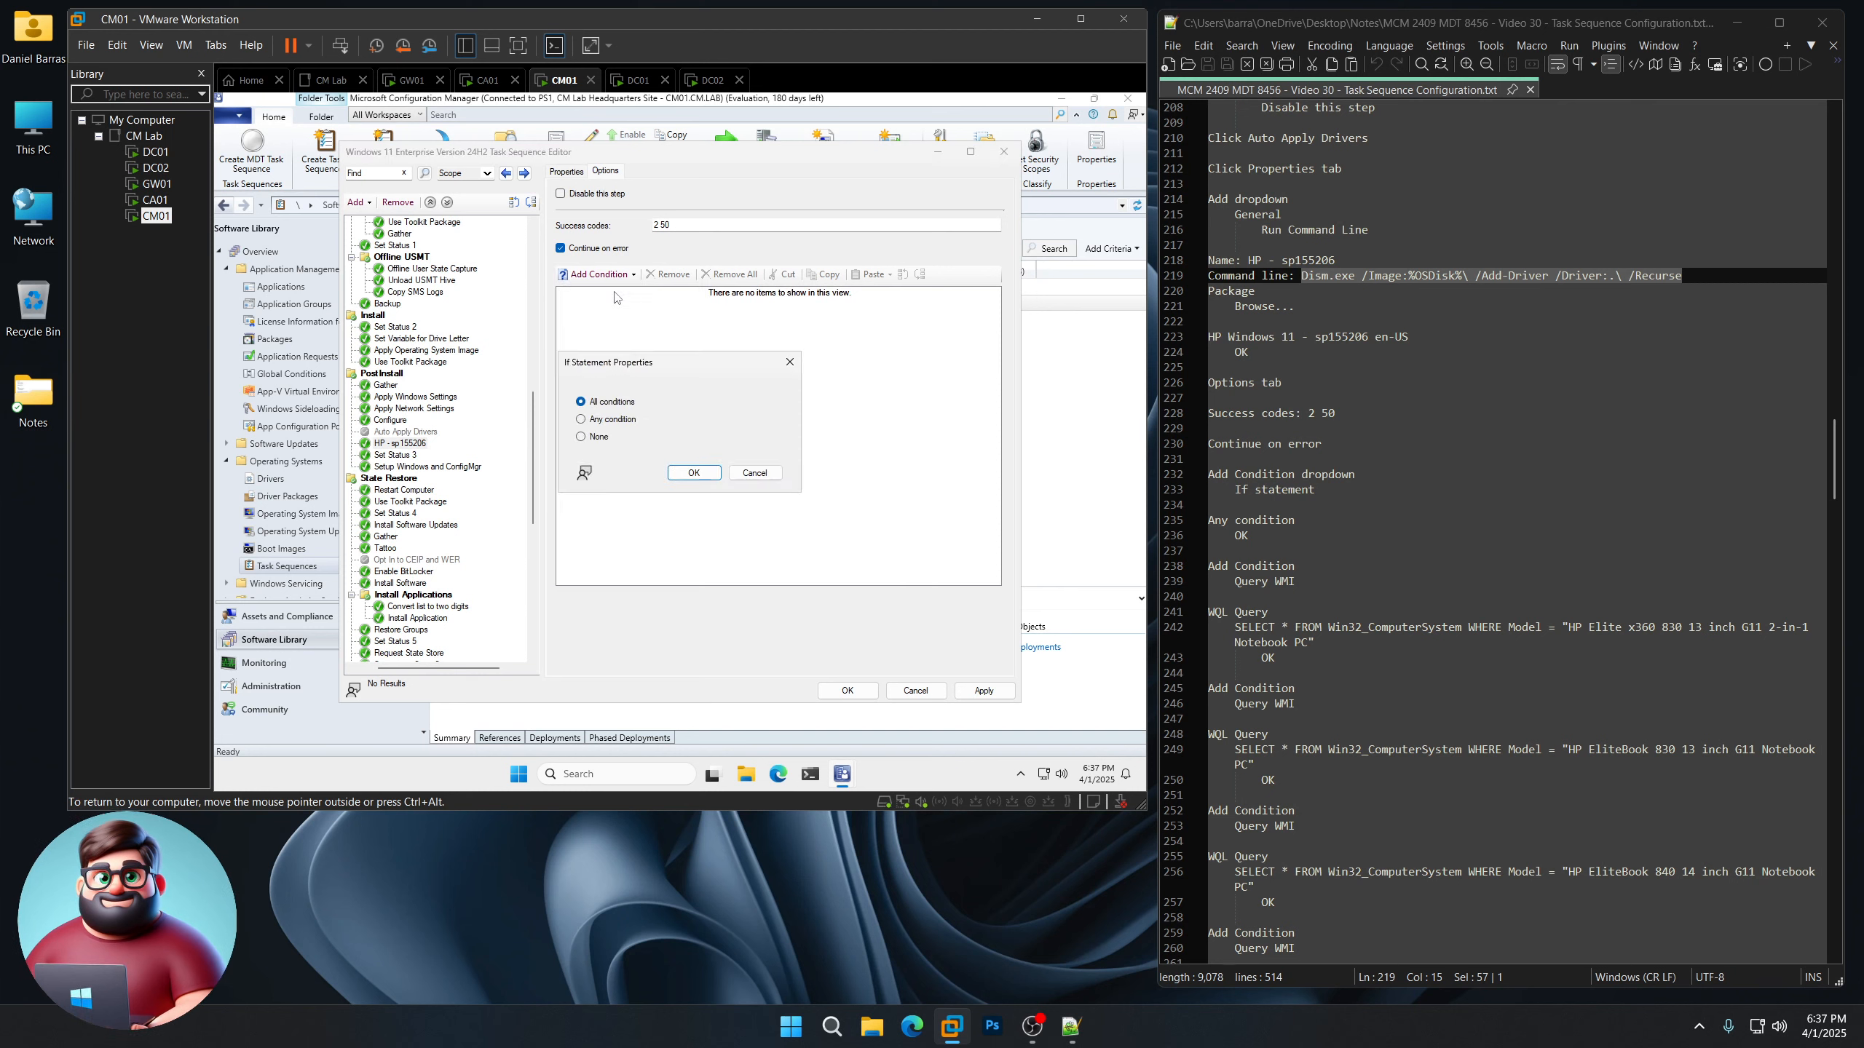
{"action": "left_click", "coordinate": [616, 424]}
{"action": "left_click", "coordinate": [694, 472]}
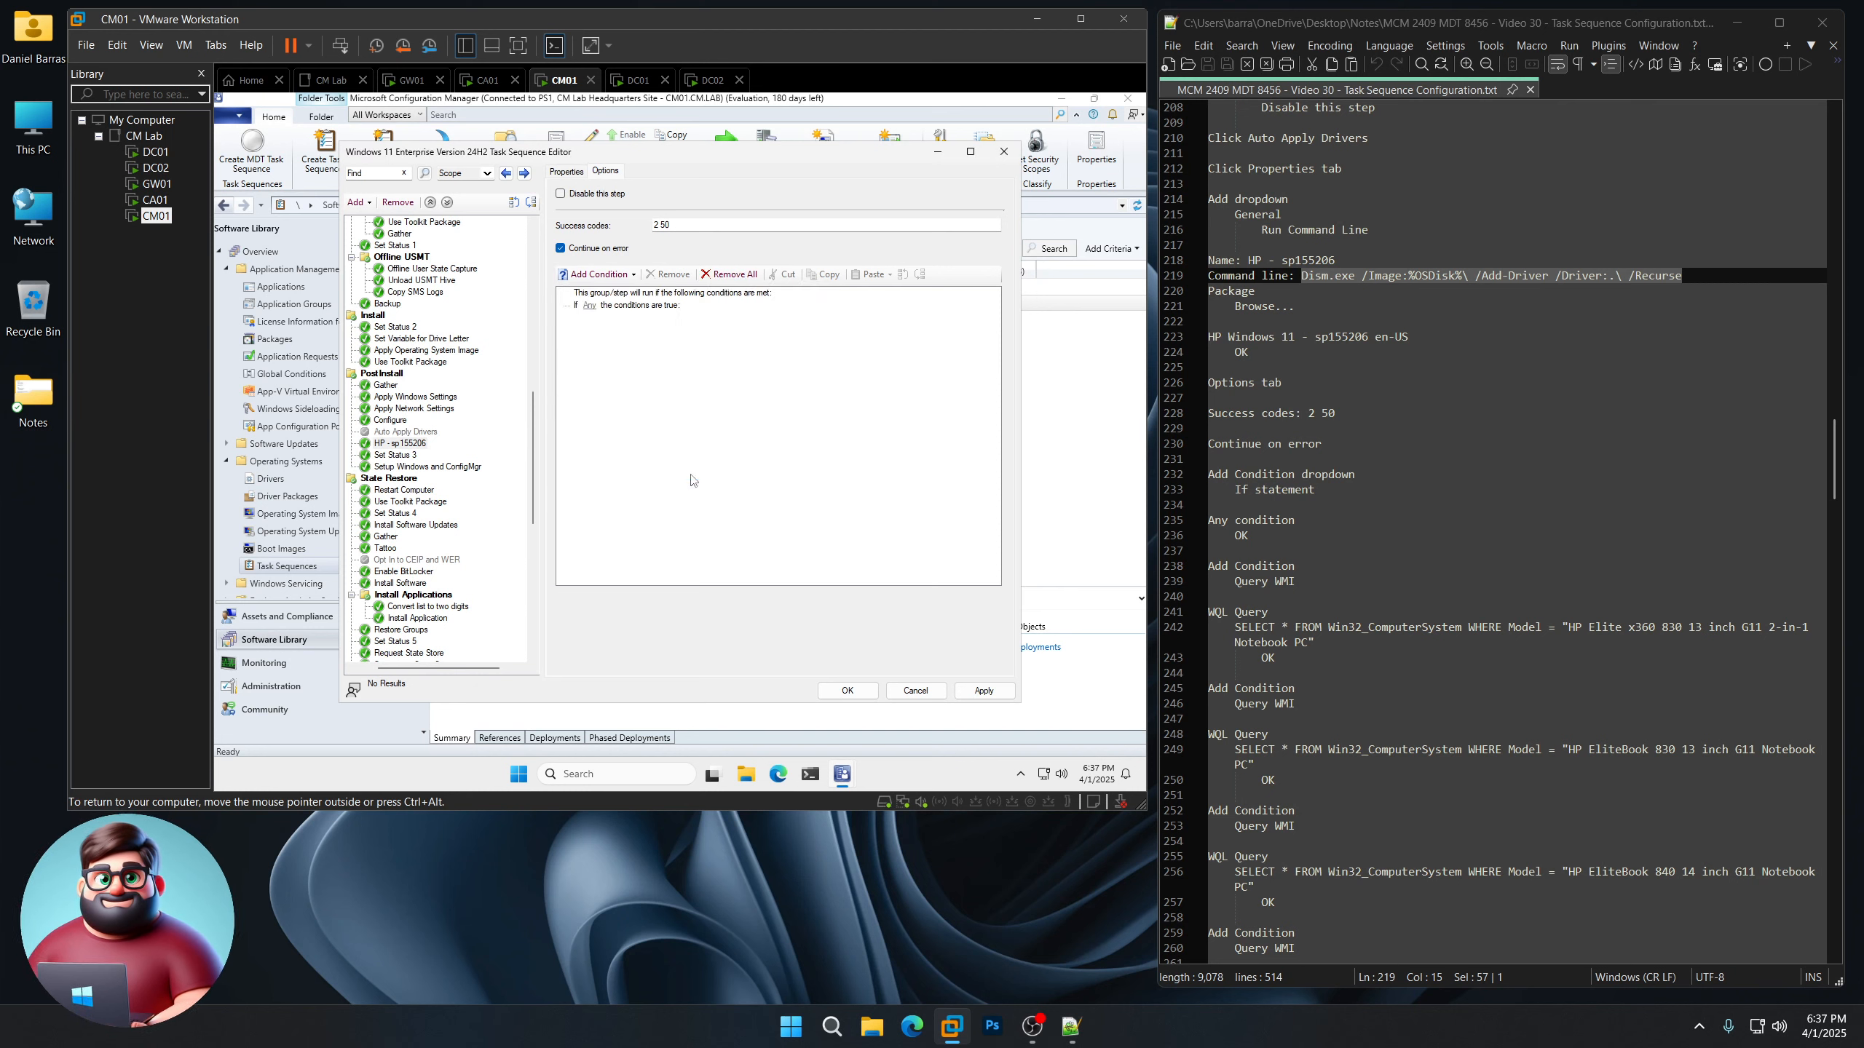
Add the WMI query condition SELECT * FROM Win32_ComputerSystem WHERE Model = "HP Elite x360 830 13 inch G11 2-in-1 Notebook PC"
{"action": "left_click", "coordinate": [625, 274]}
{"action": "left_click", "coordinate": [632, 410]}
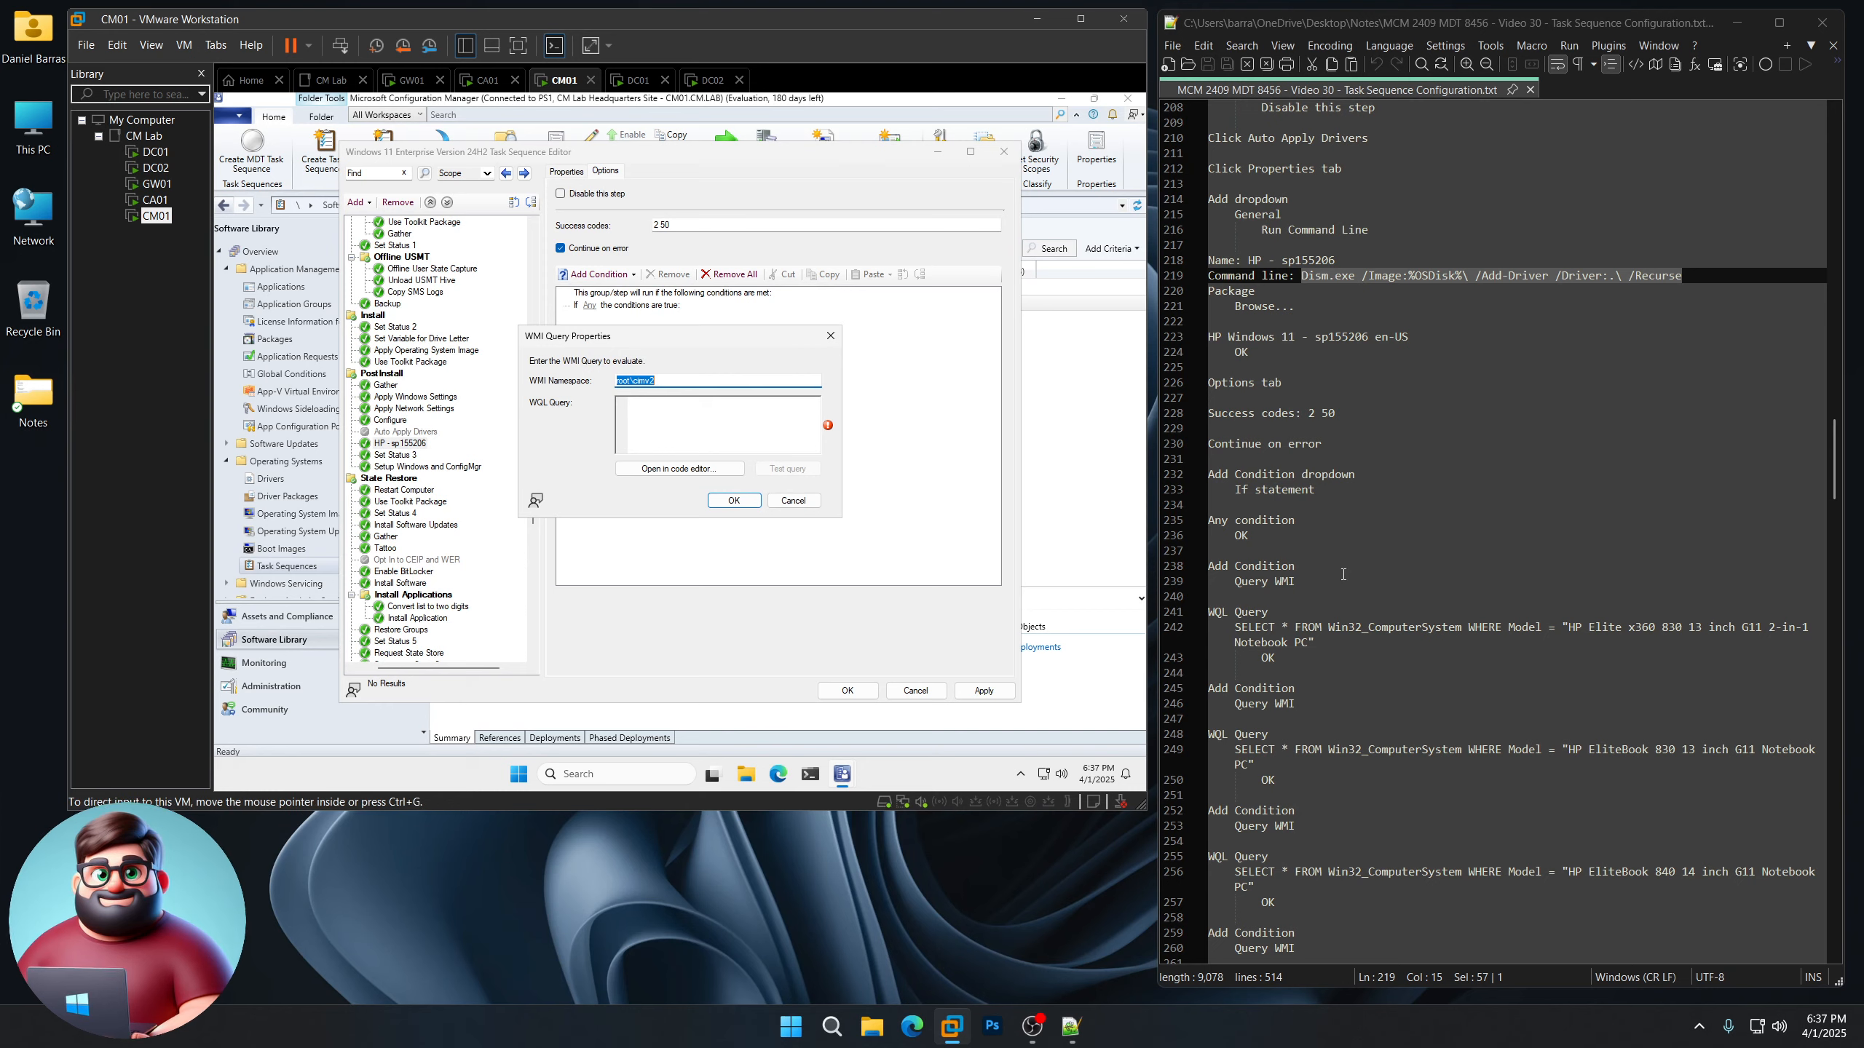
{"action": "scroll", "coordinate": [1342, 575], "scroll_direction": "down", "scroll_amount": 8}
{"action": "left_click_drag", "start_coordinate": [1320, 275], "coordinate": [1237, 262]}
{"action": "right_click", "coordinate": [1259, 268]}
{"action": "left_click", "coordinate": [1291, 300]}
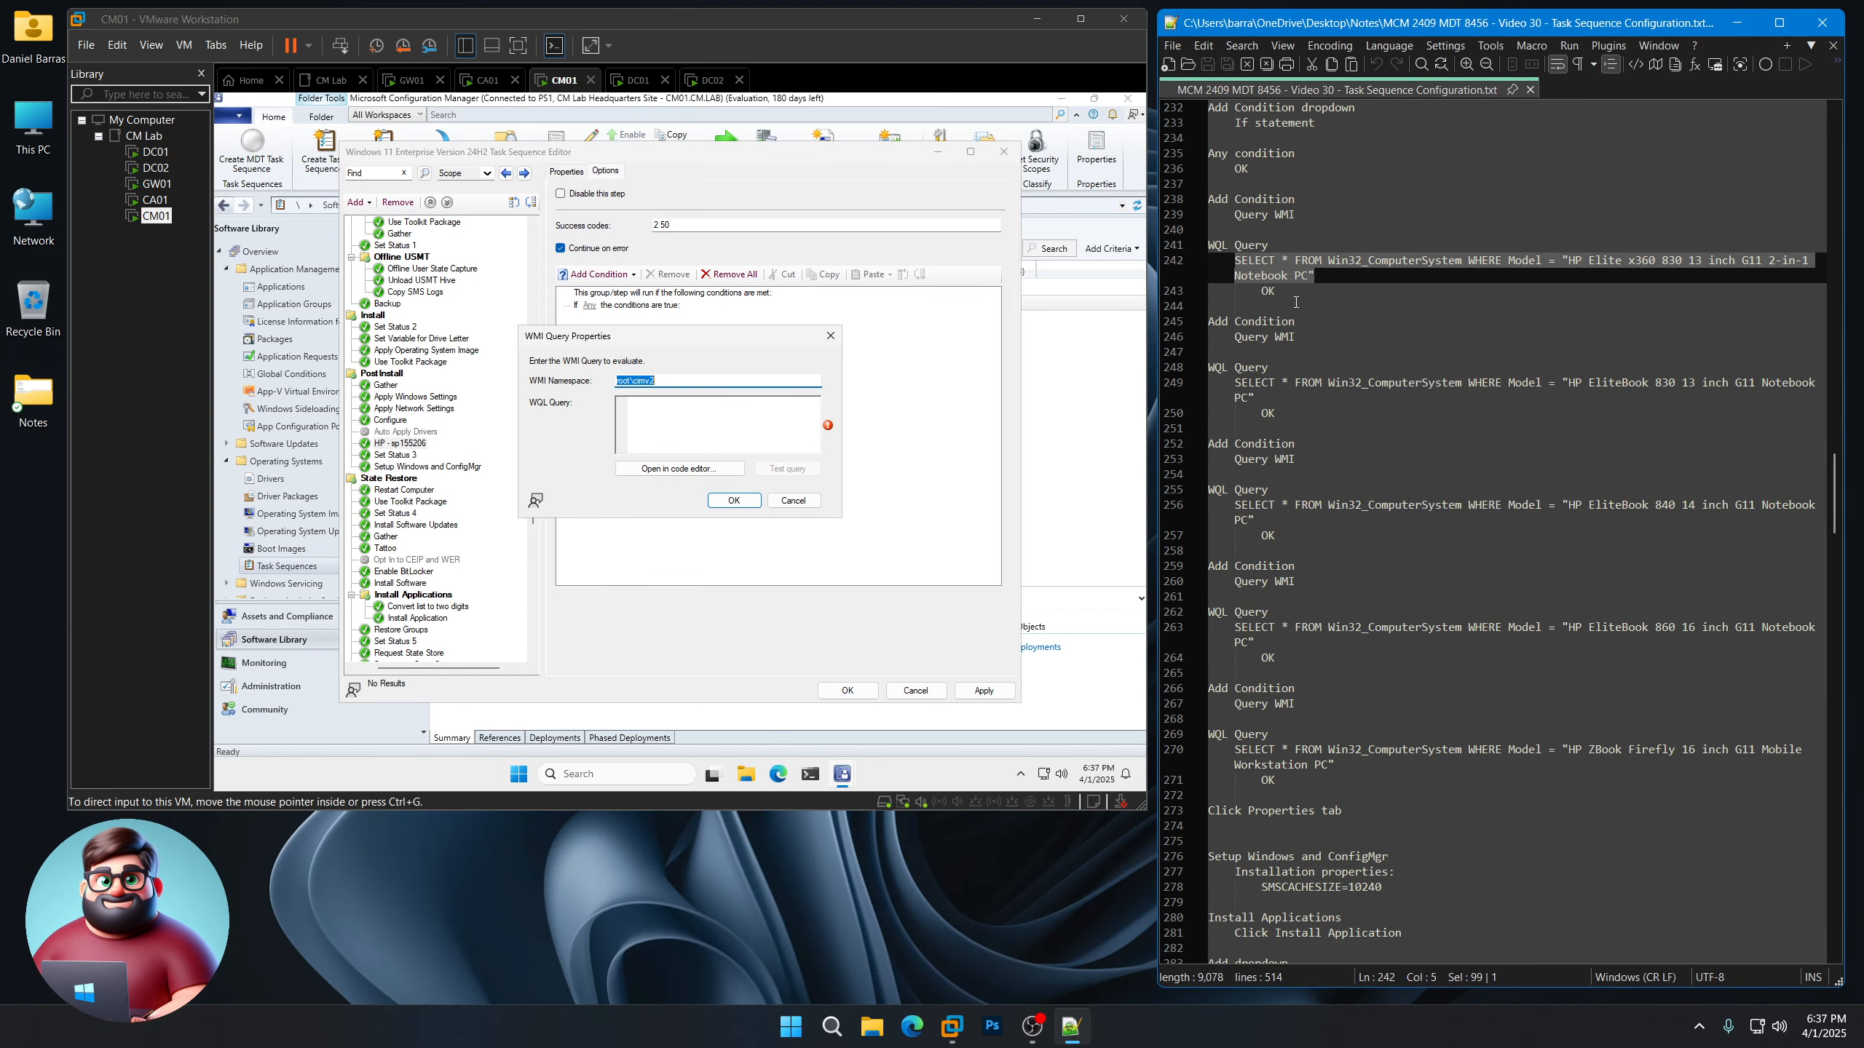
{"action": "left_click", "coordinate": [664, 437]}
{"action": "key", "text": "ctrl+v"}
{"action": "left_click", "coordinate": [733, 501]}
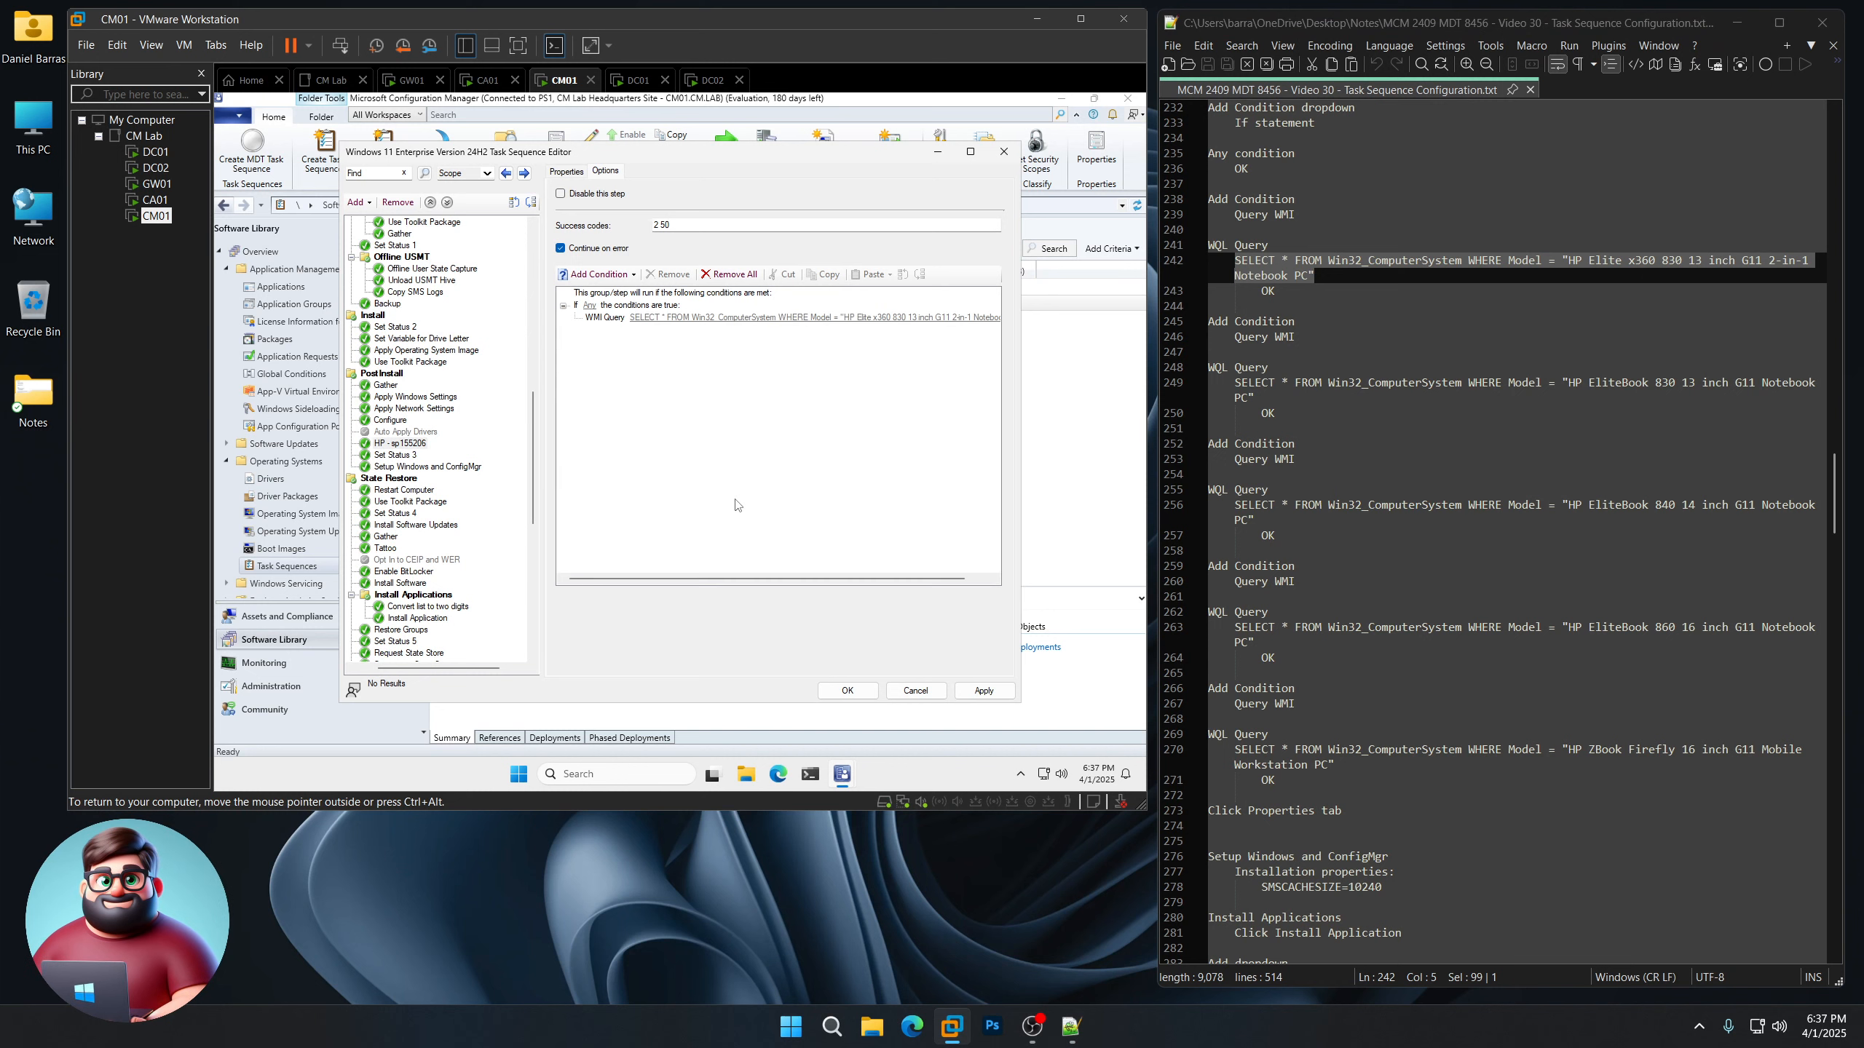
Add the WMI query condition SELECT * FROM Win32_ComputerSystem WHERE Model = "HP EliteBook 830 13 inch G11 Notebook PC"
{"action": "left_click", "coordinate": [598, 274]}
{"action": "left_click", "coordinate": [617, 408]}
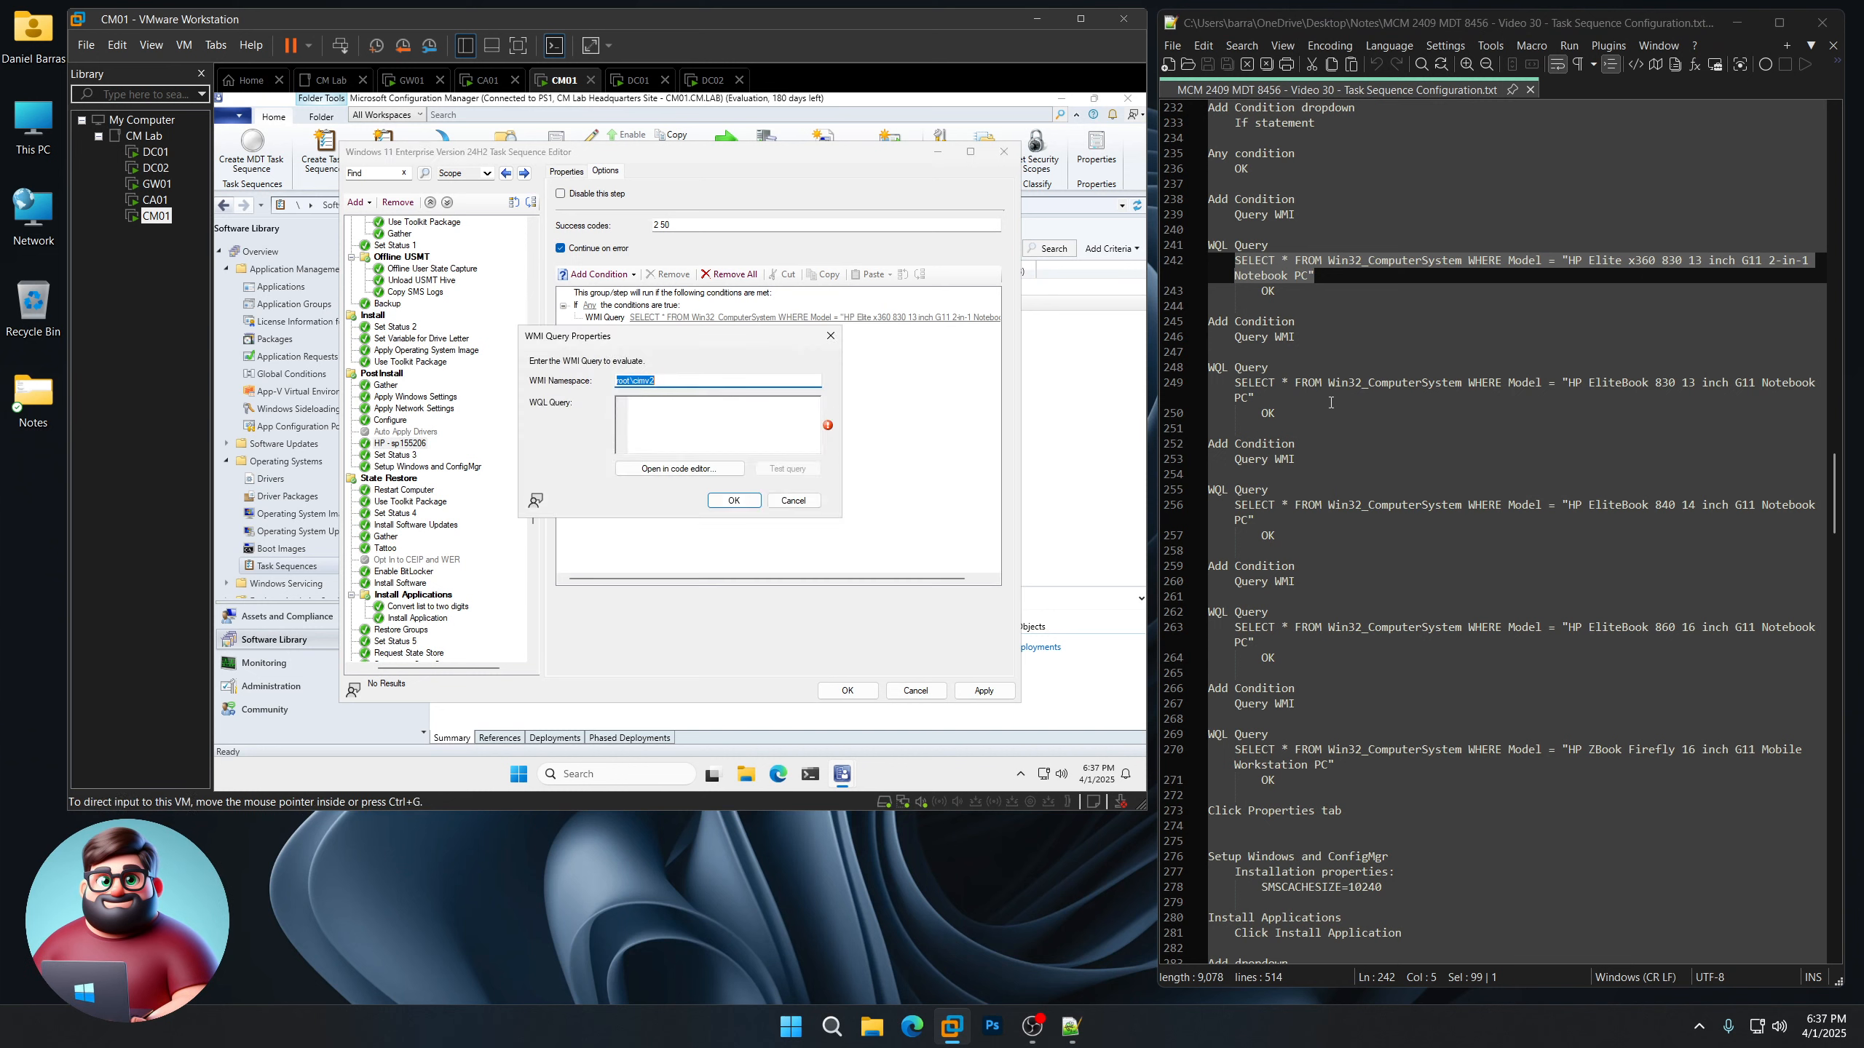
{"action": "mouse_move", "coordinate": [1256, 398]}
{"action": "left_mouse_down"}
{"action": "mouse_move", "coordinate": [1215, 384]}
{"action": "mouse_move", "coordinate": [1235, 385]}
{"action": "left_mouse_up"}
{"action": "right_click", "coordinate": [1260, 385]}
{"action": "left_click", "coordinate": [1291, 416]}
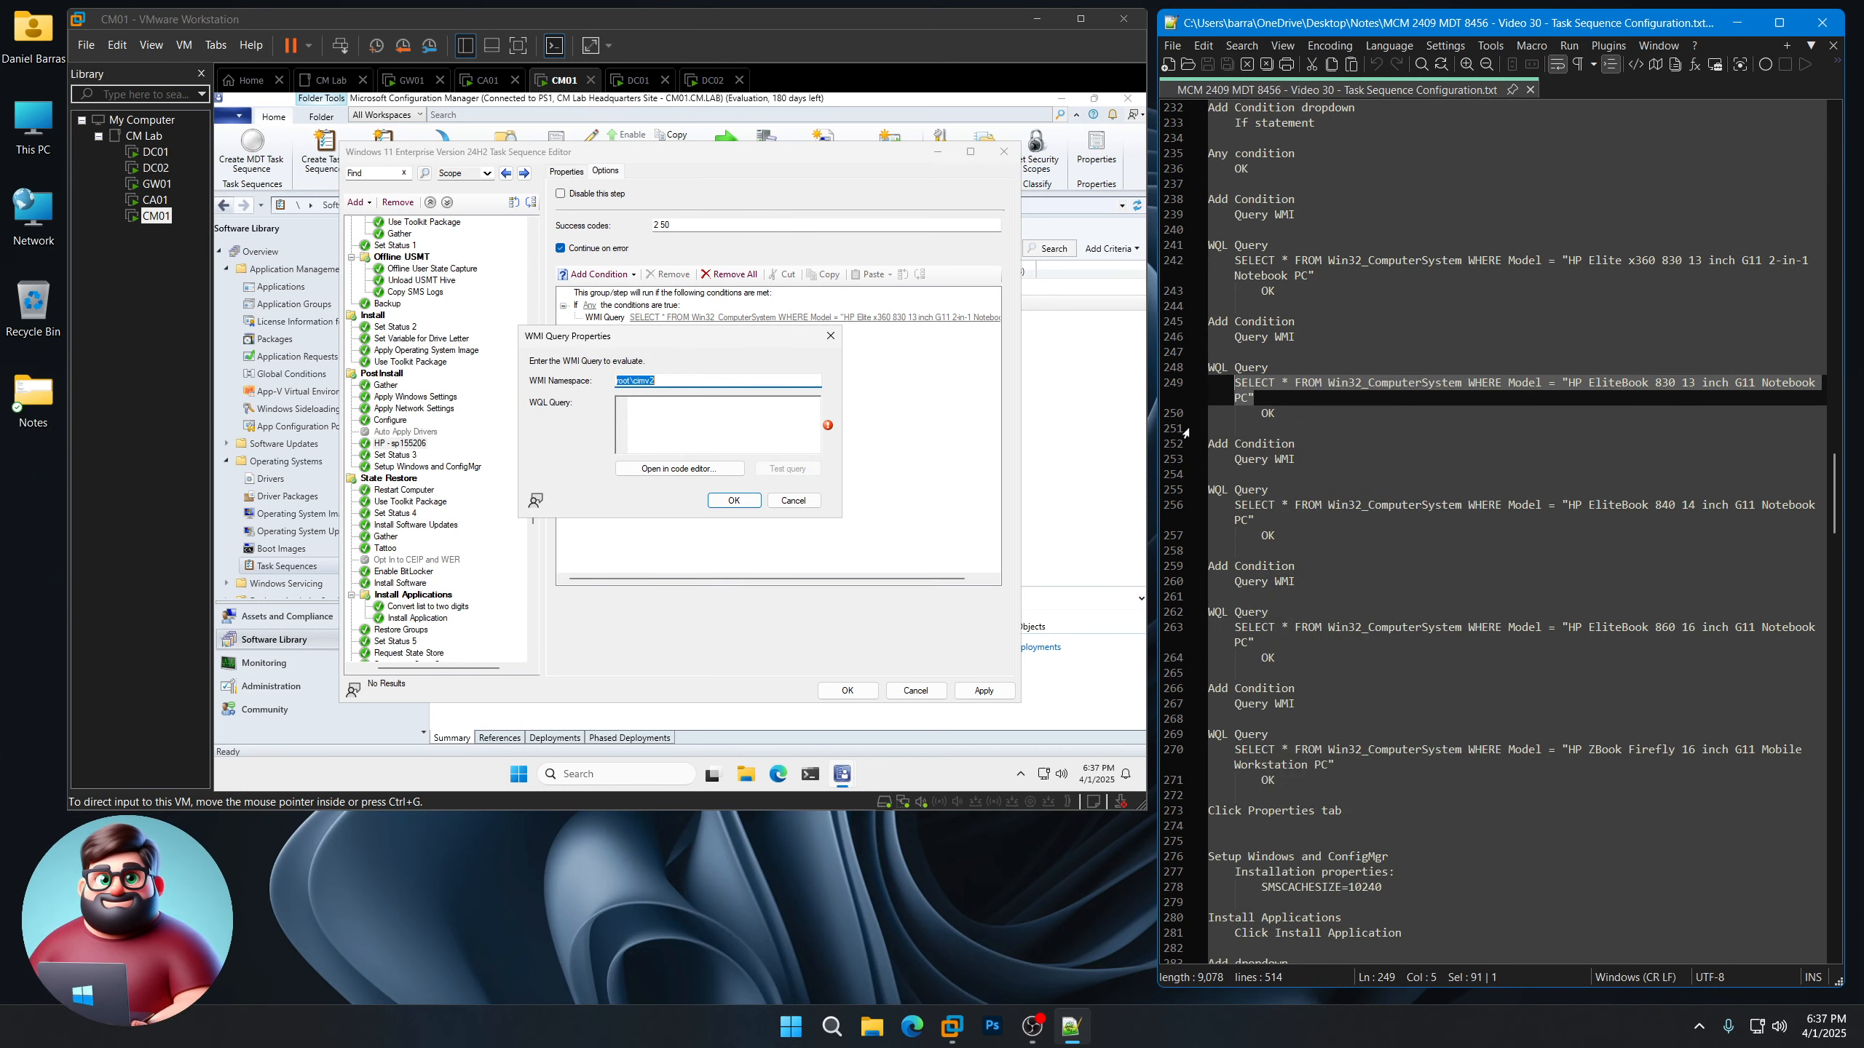
{"action": "left_click", "coordinate": [664, 437]}
{"action": "key", "text": "ctrl+v"}
{"action": "left_click", "coordinate": [746, 503]}
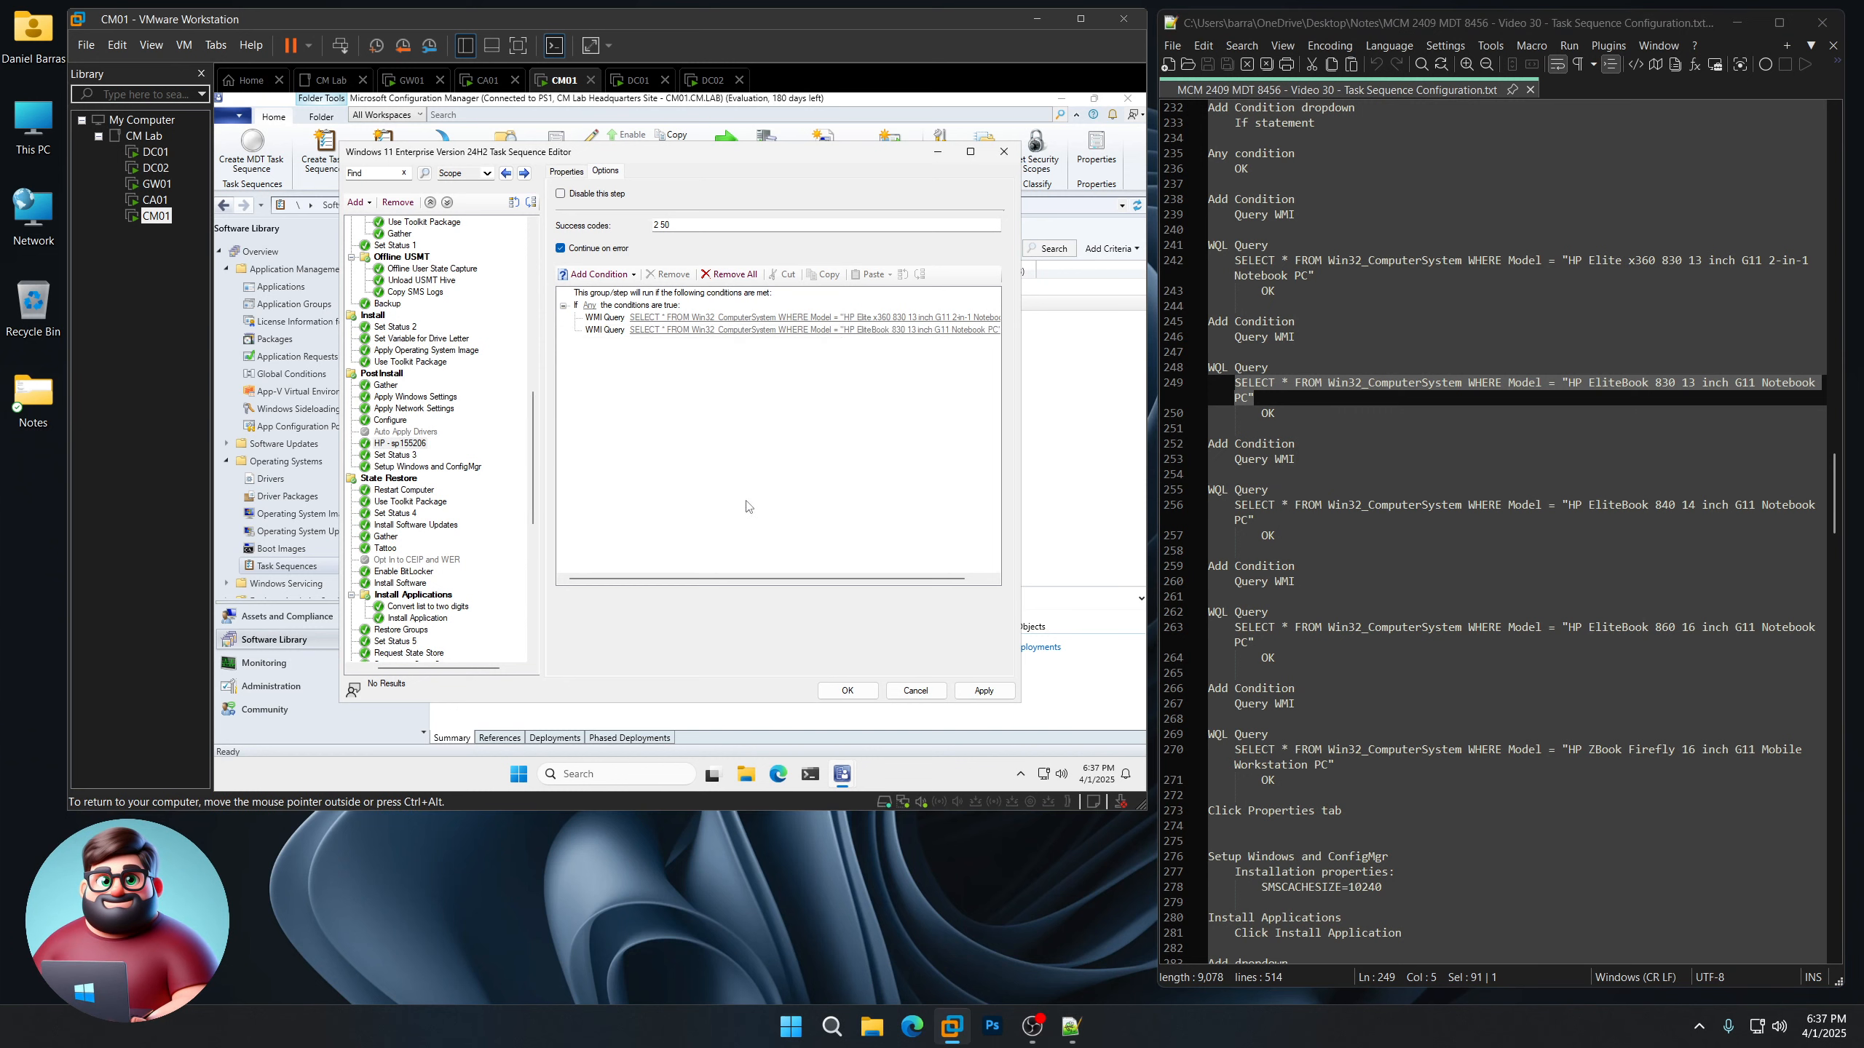
Add the WMI query condition SELECT * FROM Win32_ComputerSystem WHERE Model = "HP EliteBook 840 14 inch G11 Notebook PC"
{"action": "left_click", "coordinate": [600, 274]}
{"action": "left_click", "coordinate": [617, 408]}
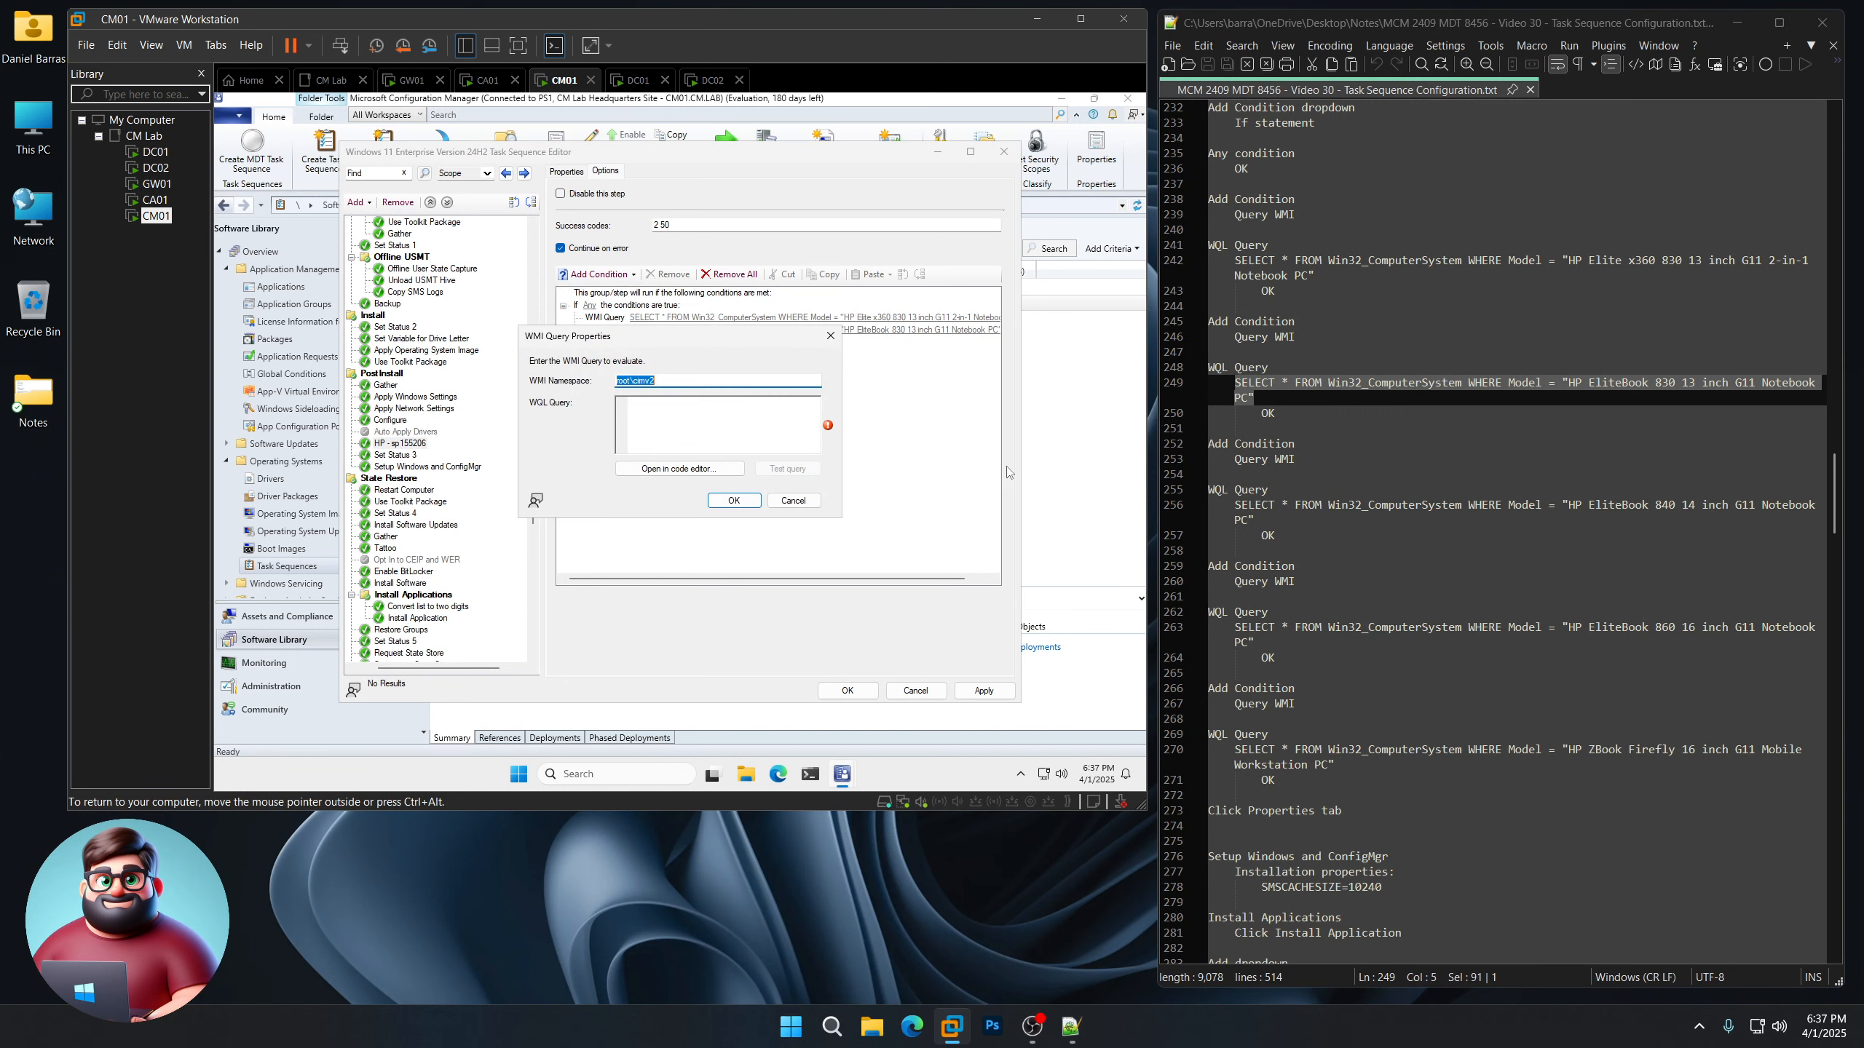
{"action": "left_click_drag", "start_coordinate": [1256, 520], "coordinate": [1235, 505]}
{"action": "right_click", "coordinate": [1272, 505]}
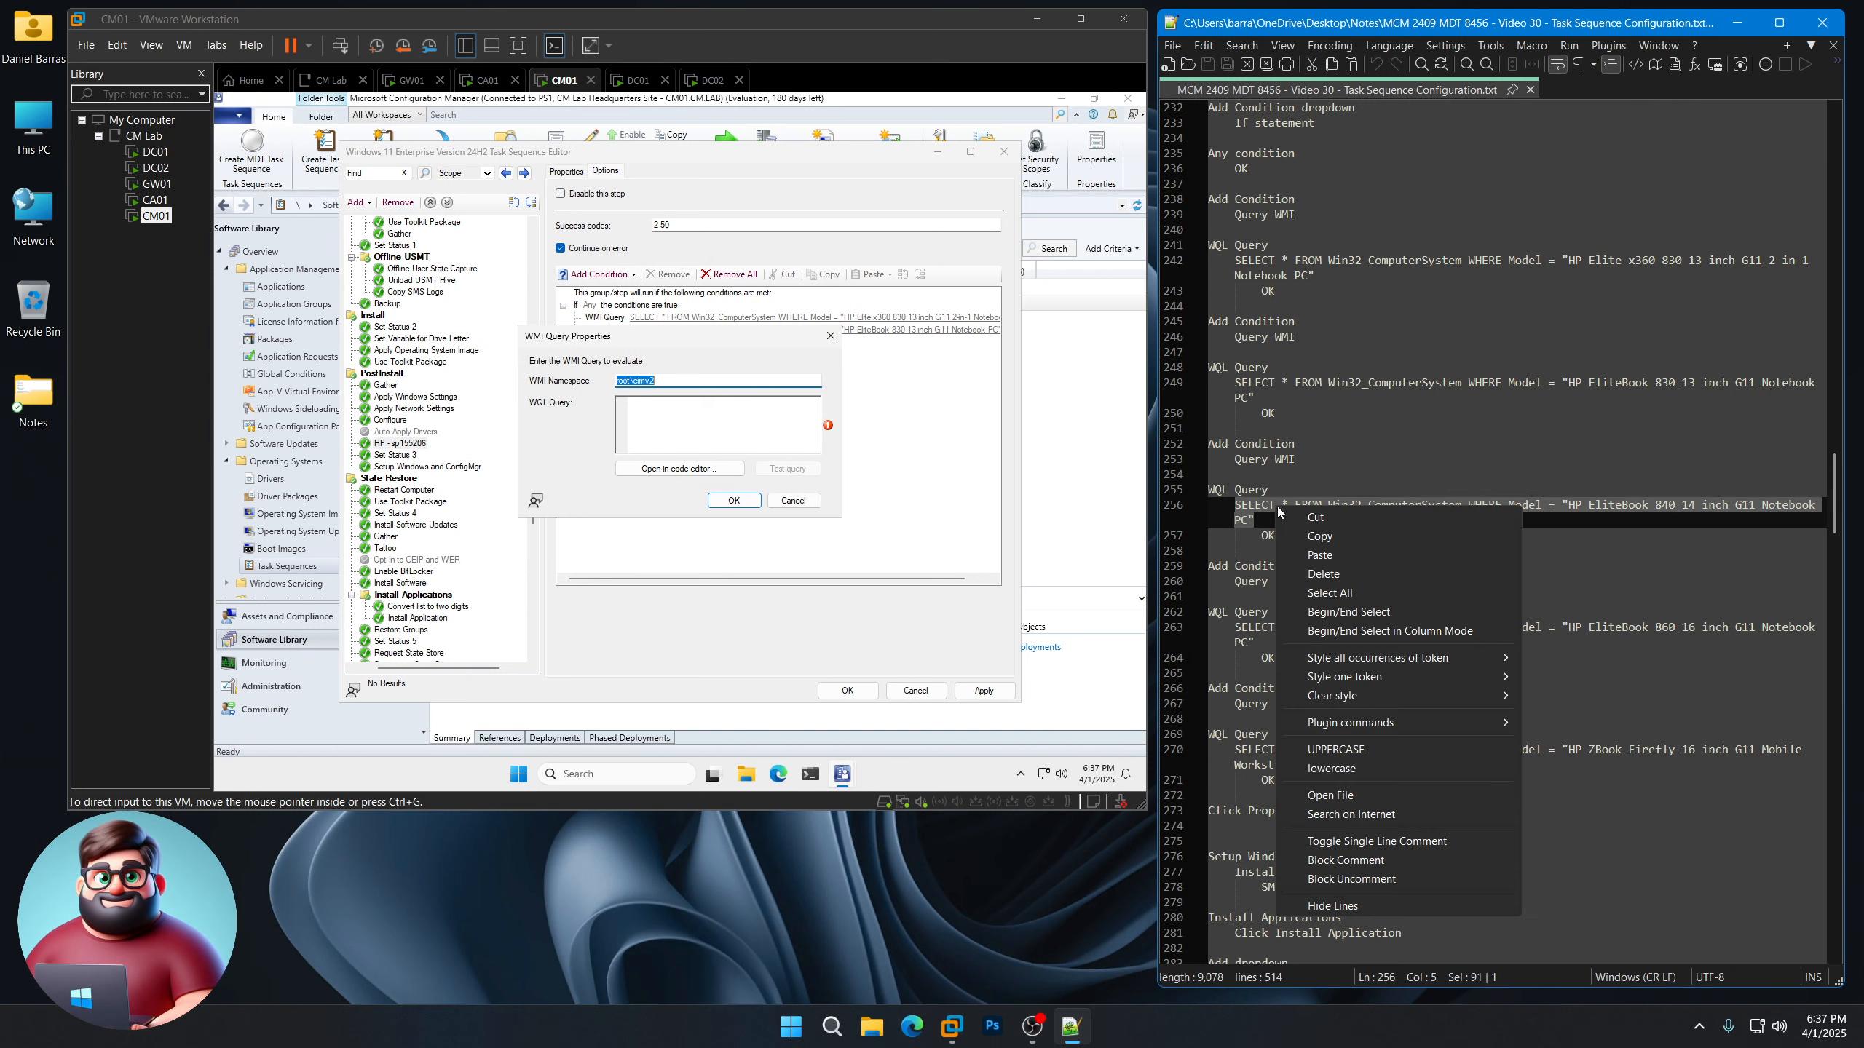
{"action": "left_click", "coordinate": [1290, 540]}
{"action": "left_click", "coordinate": [694, 443]}
{"action": "key", "text": "ctrl+v"}
{"action": "left_click", "coordinate": [736, 503]}
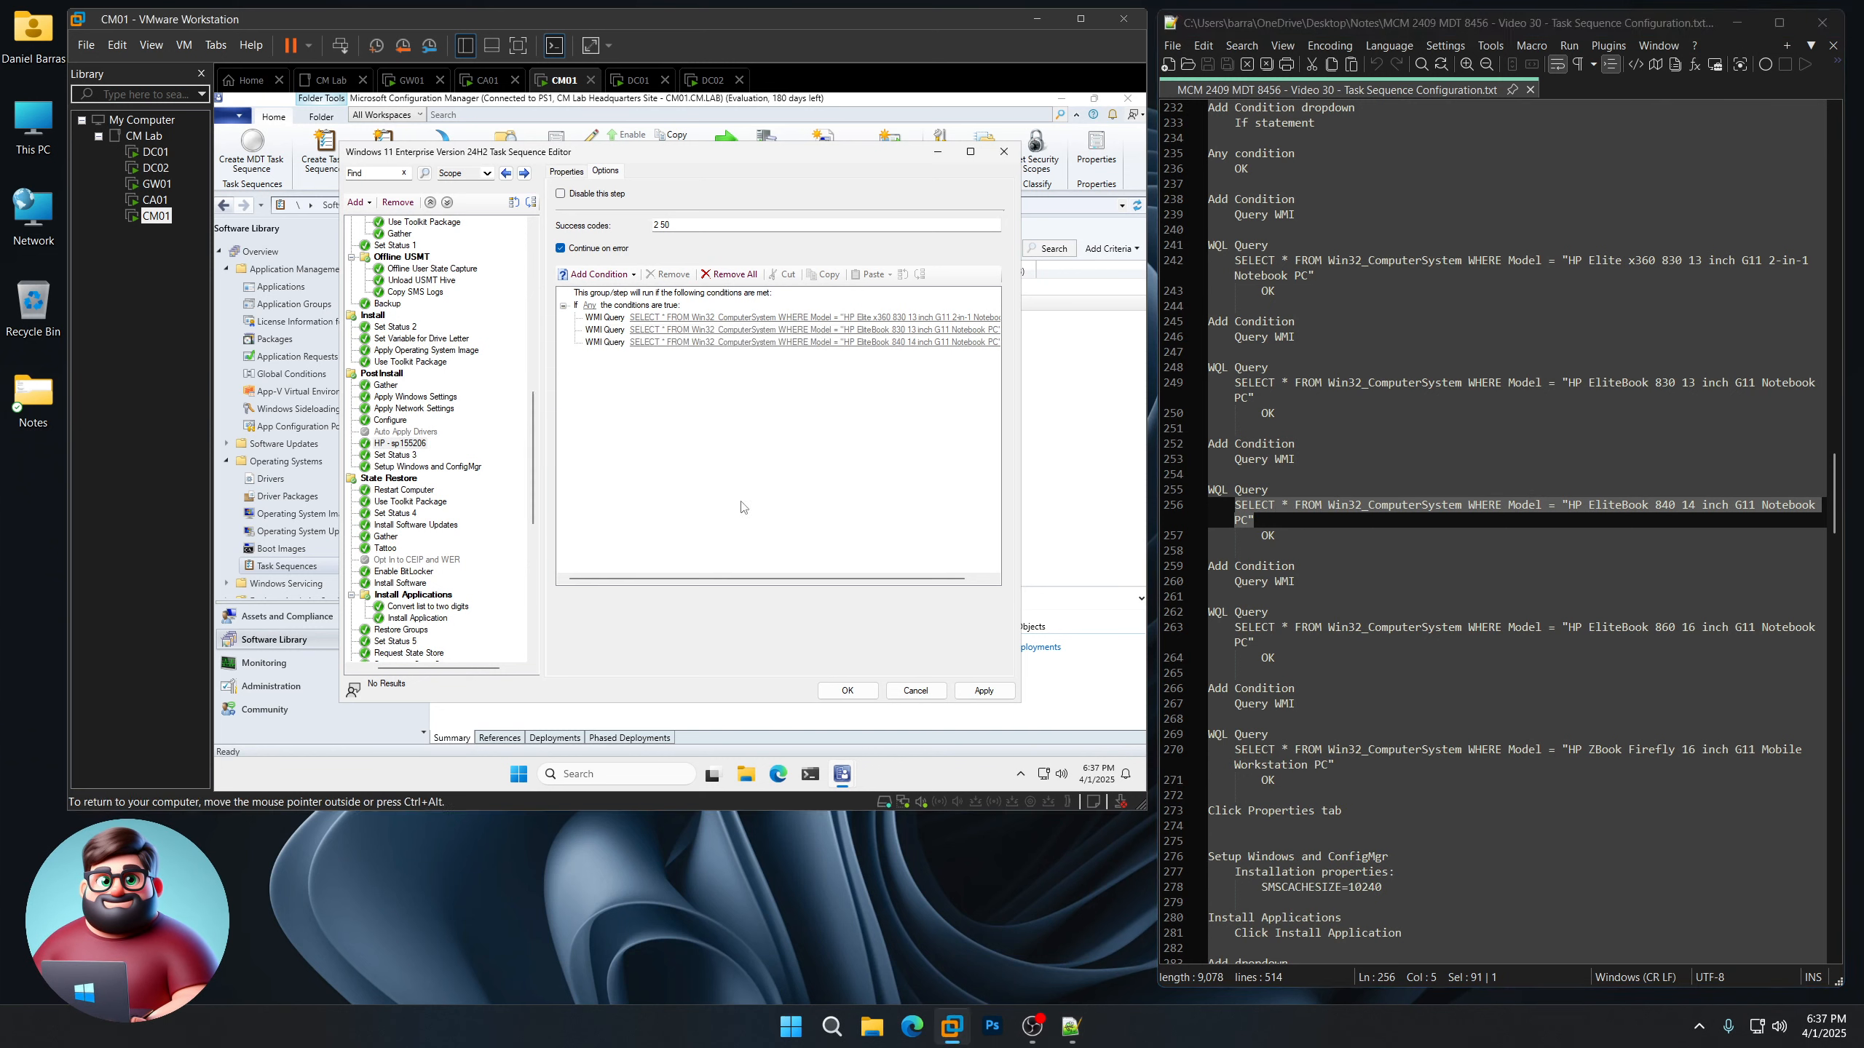
Add the WMI query condition SELECT * FROM Win32_ComputerSystem WHERE Model = "HP EliteBook 860 16 inch G11 Notebook PC"
{"action": "left_click", "coordinate": [598, 274]}
{"action": "left_click", "coordinate": [617, 400]}
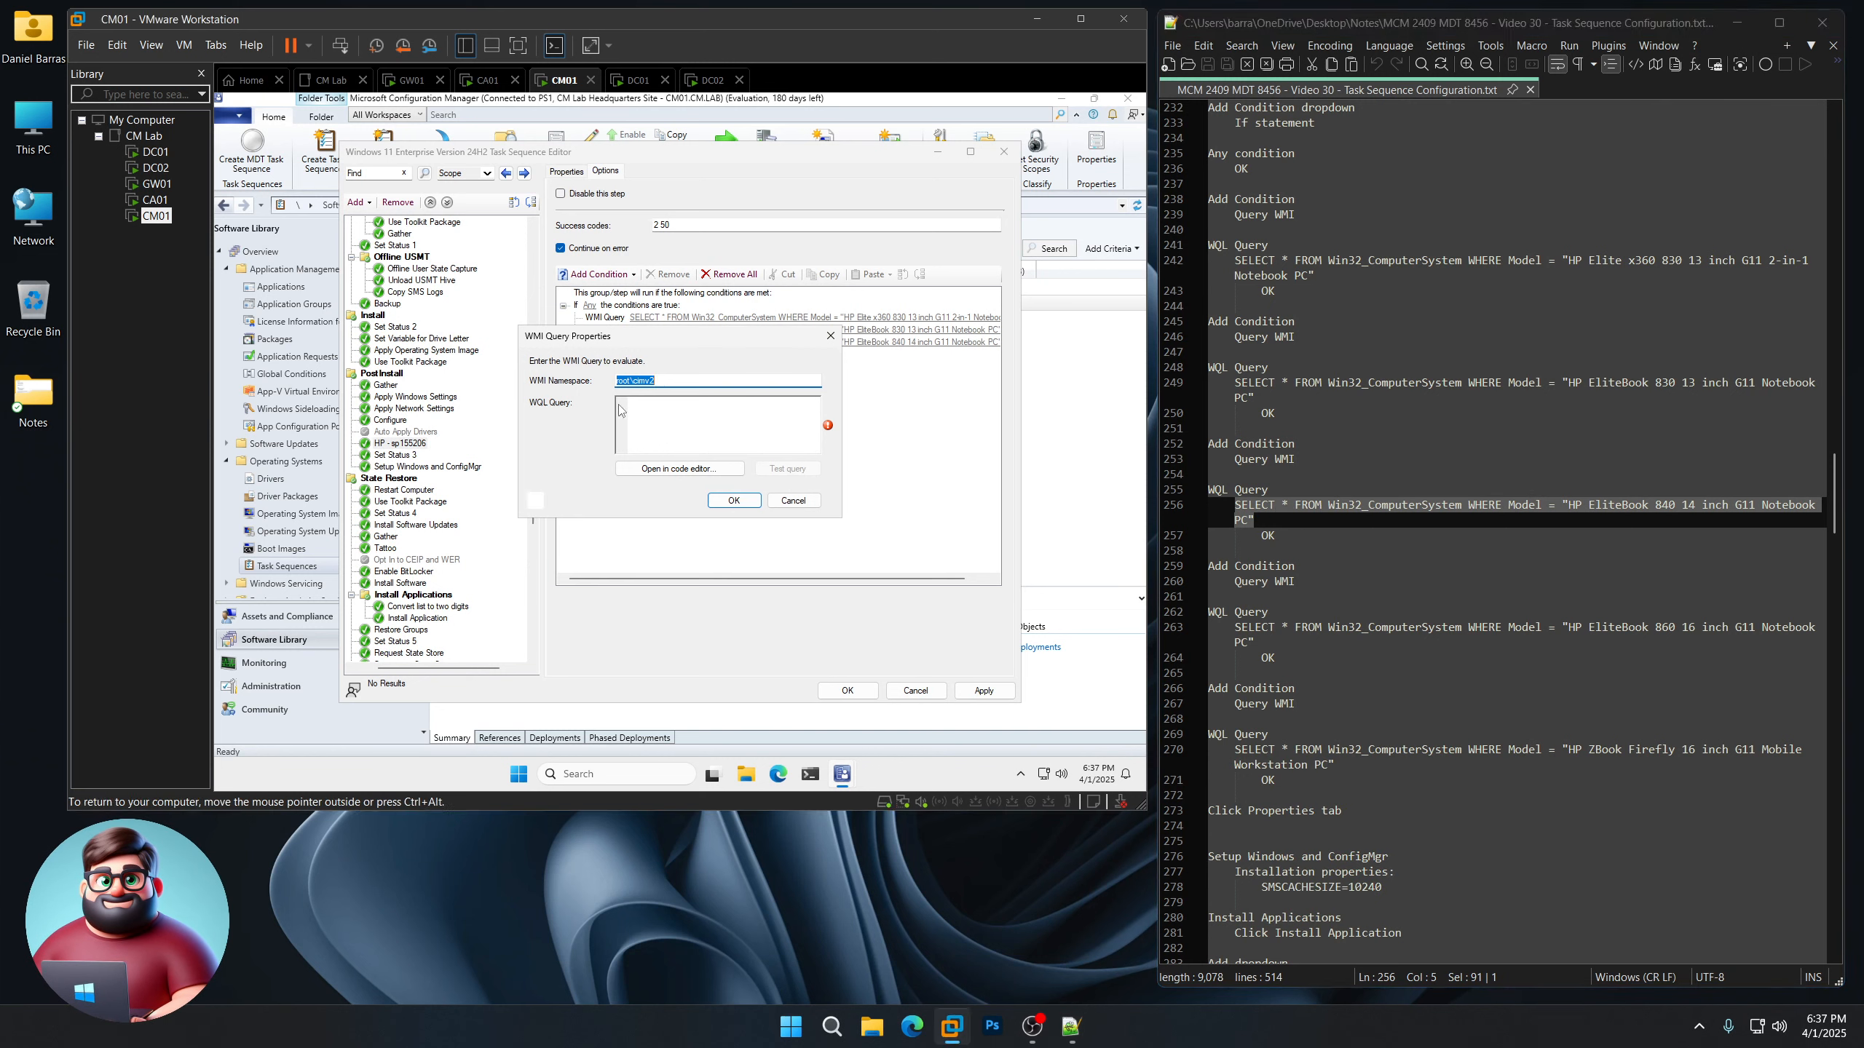
{"action": "scroll", "coordinate": [1264, 546], "scroll_direction": "down", "scroll_amount": 3}
{"action": "scroll", "coordinate": [1265, 546], "scroll_direction": "down", "scroll_amount": 2}
{"action": "left_click_drag", "start_coordinate": [1256, 413], "coordinate": [1235, 399]}
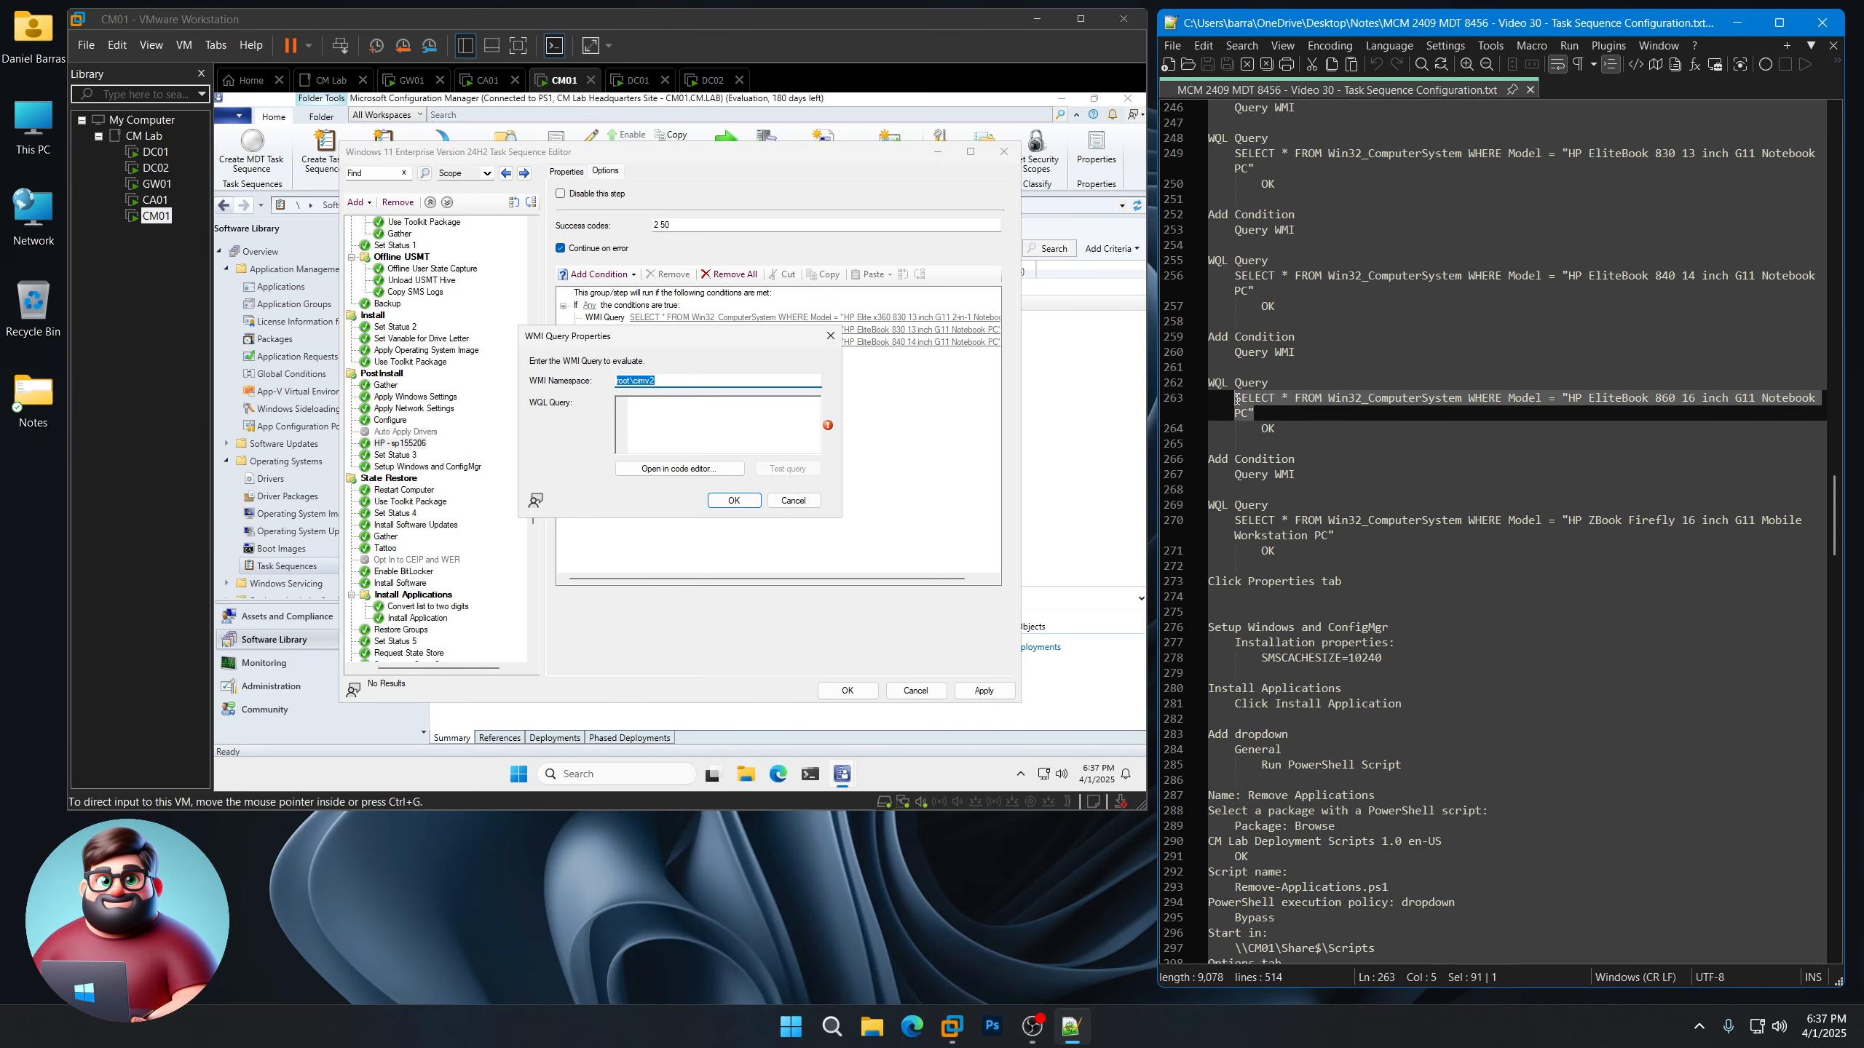
{"action": "right_click", "coordinate": [1264, 405]}
{"action": "left_click", "coordinate": [1292, 448]}
{"action": "left_click", "coordinate": [669, 432]}
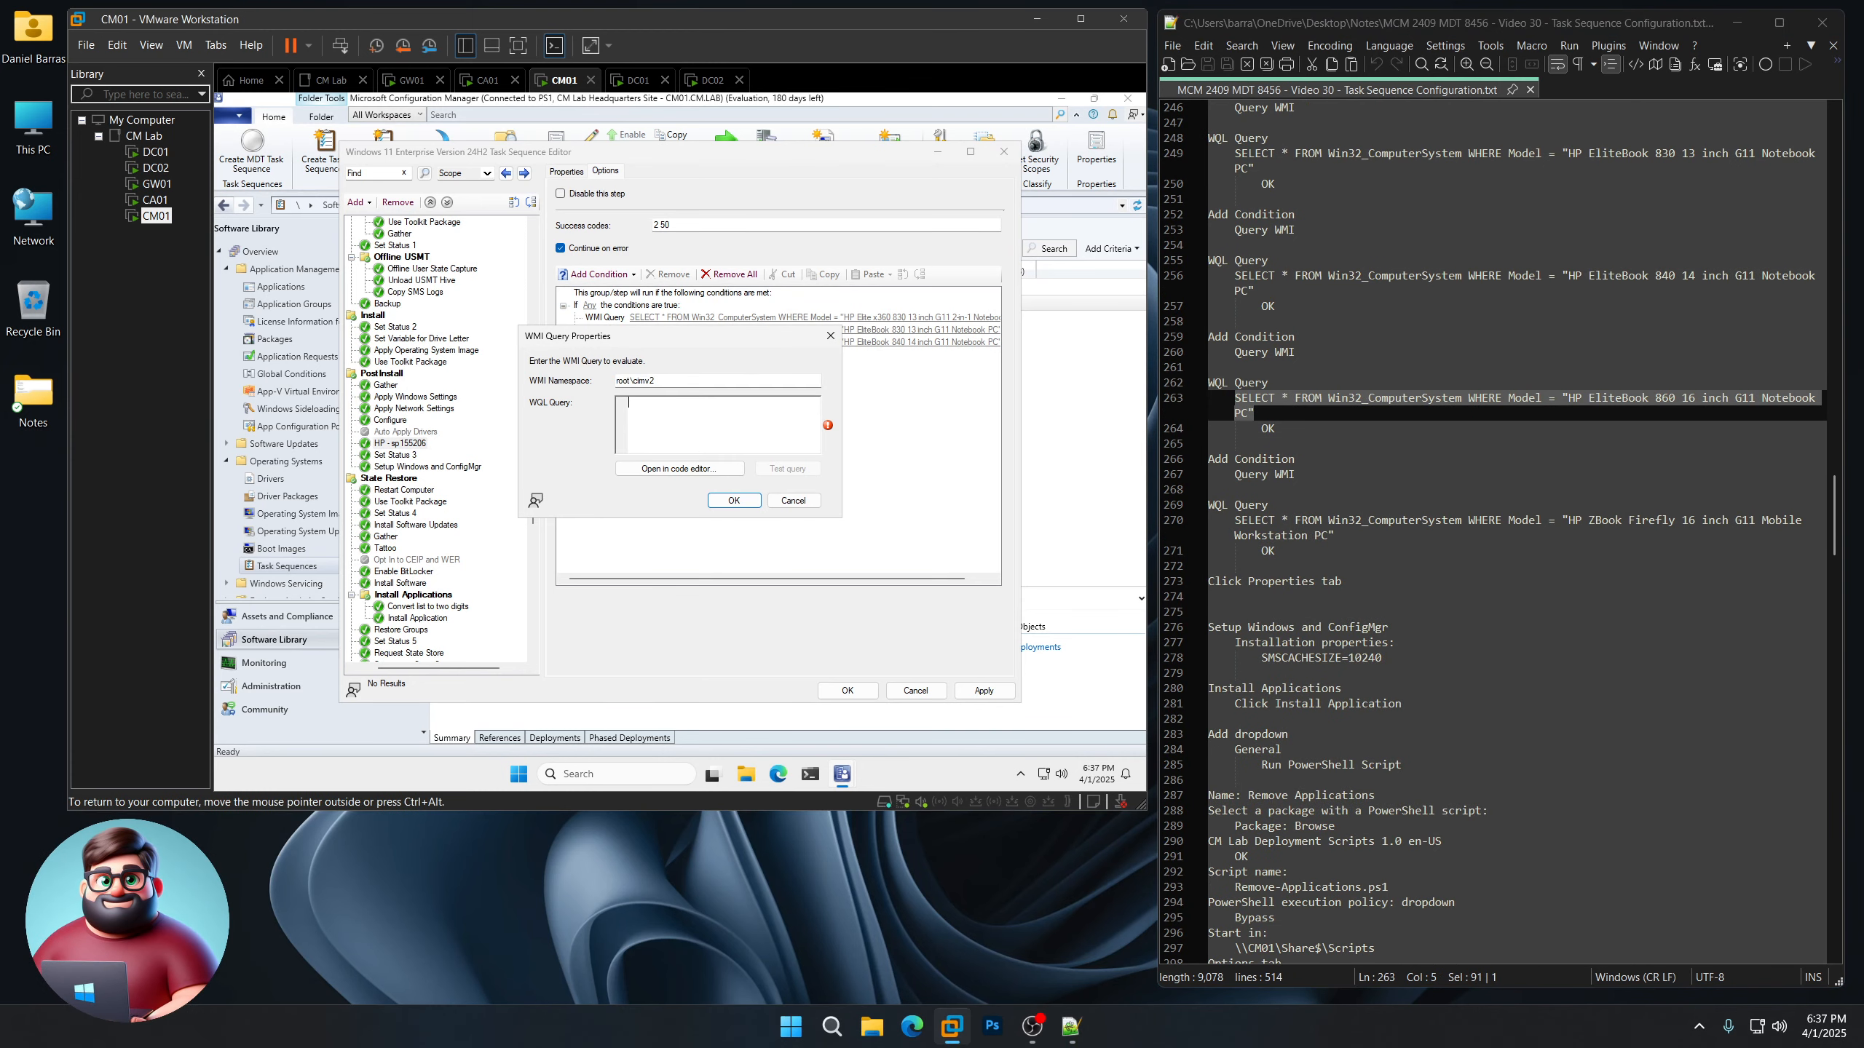
{"action": "key", "text": "ctrl+v"}
{"action": "left_click", "coordinate": [733, 500]}
Add the WMI query condition SELECT * FROM Win32_ComputerSystem WHERE Model = "HP ZBook Firefly 16 inch G11 Mobile Workstation PC"
{"action": "left_click", "coordinate": [599, 274]}
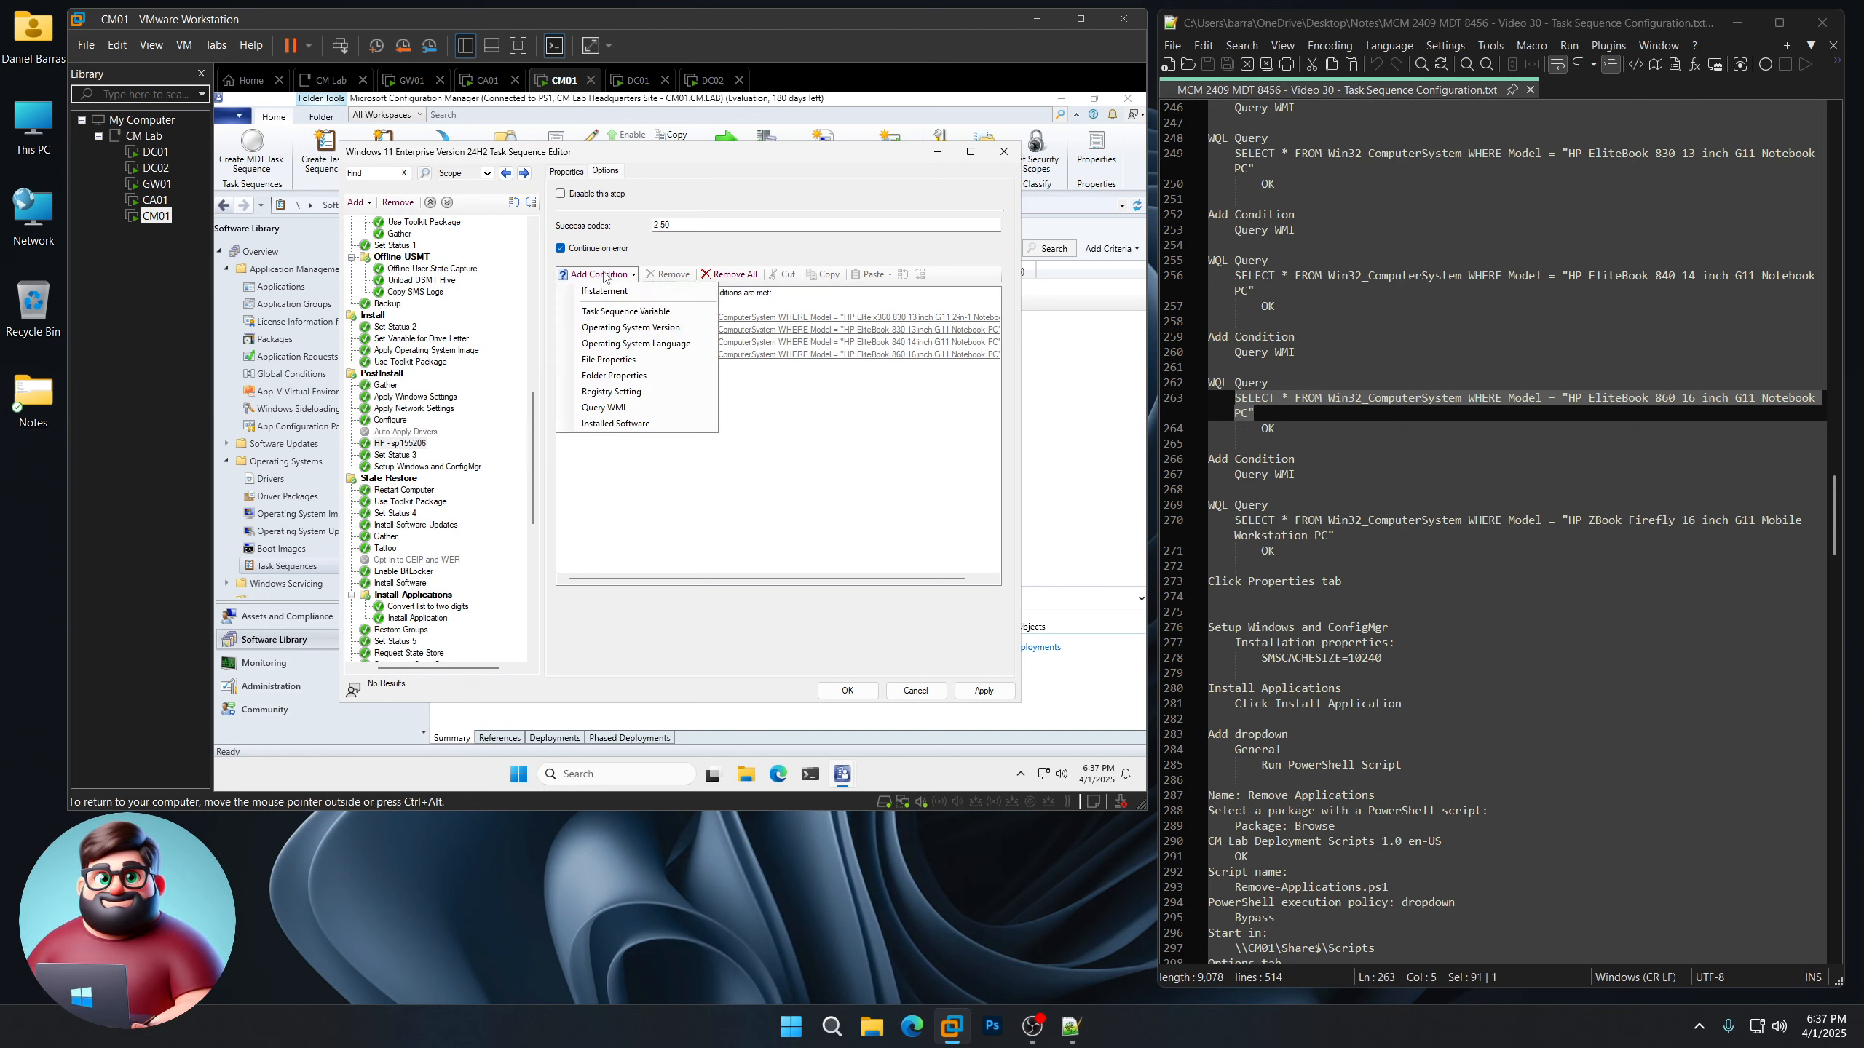
{"action": "left_click", "coordinate": [615, 407]}
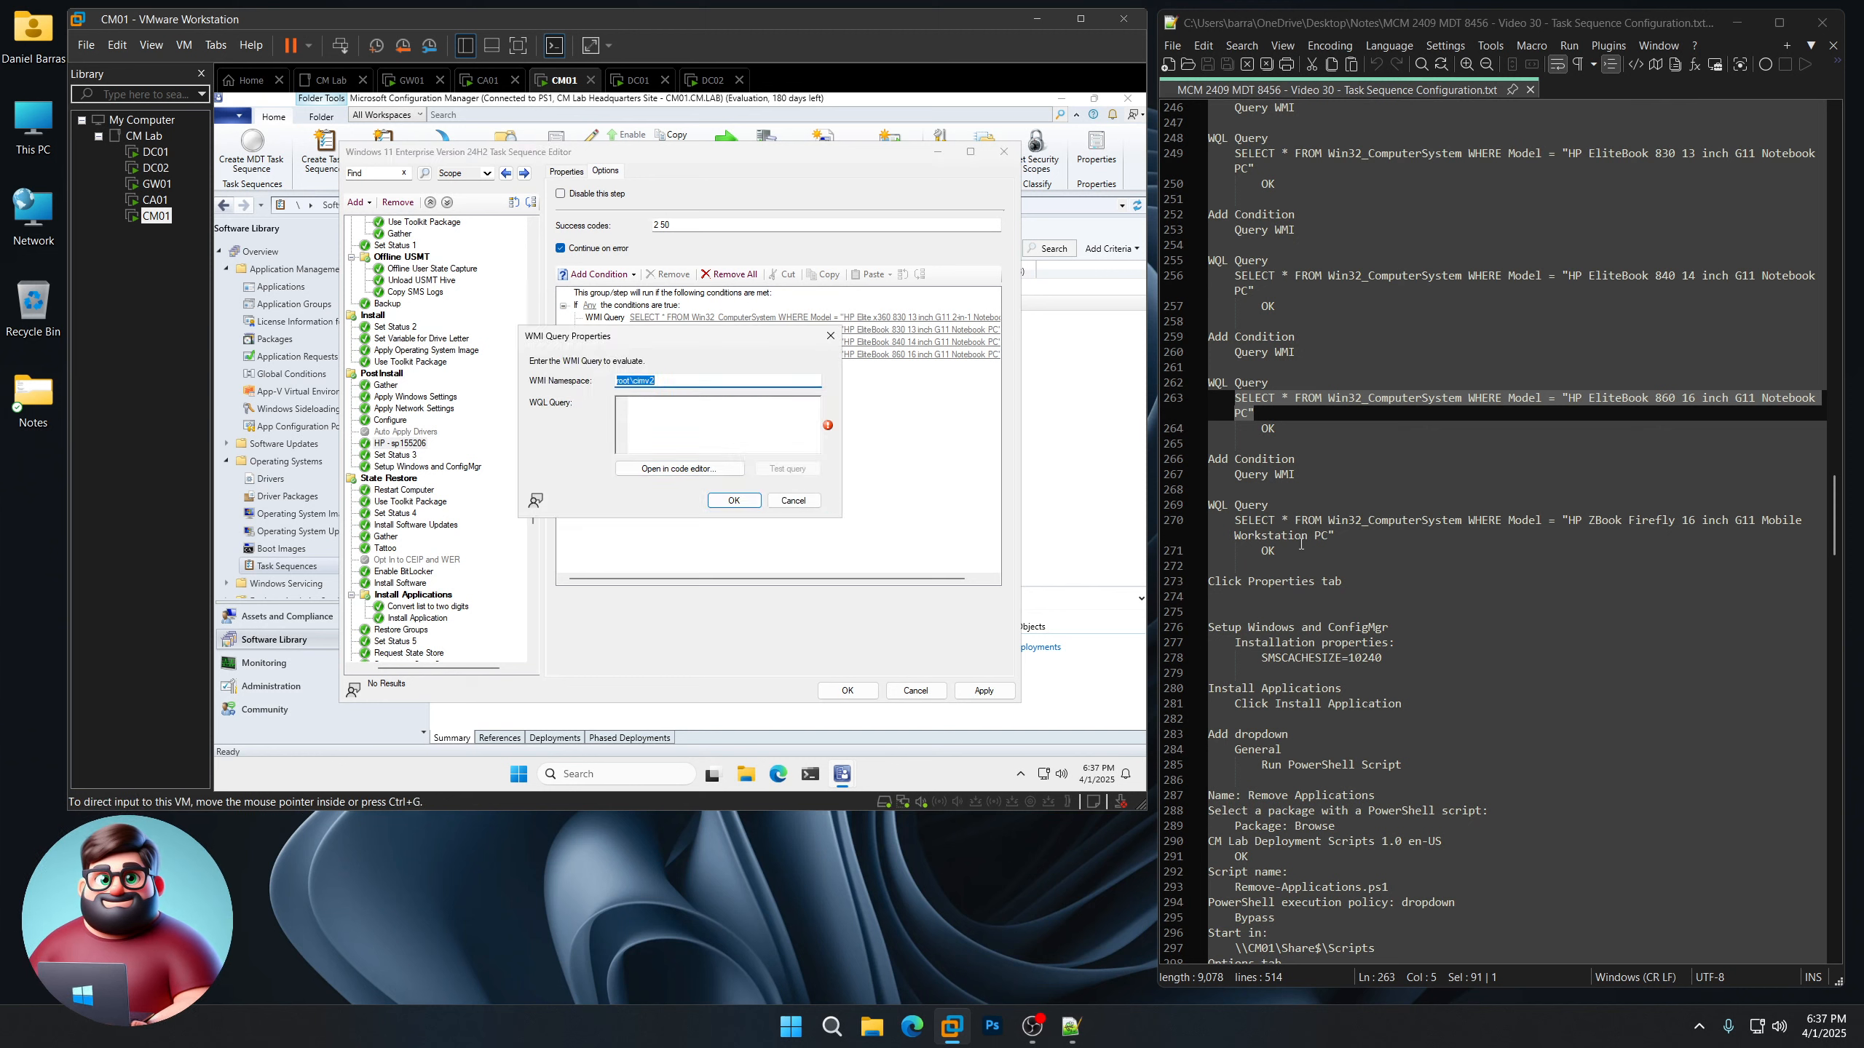
{"action": "left_click", "coordinate": [1342, 538]}
{"action": "left_click_drag", "start_coordinate": [1342, 538], "coordinate": [1239, 523]}
{"action": "right_click", "coordinate": [1256, 529]}
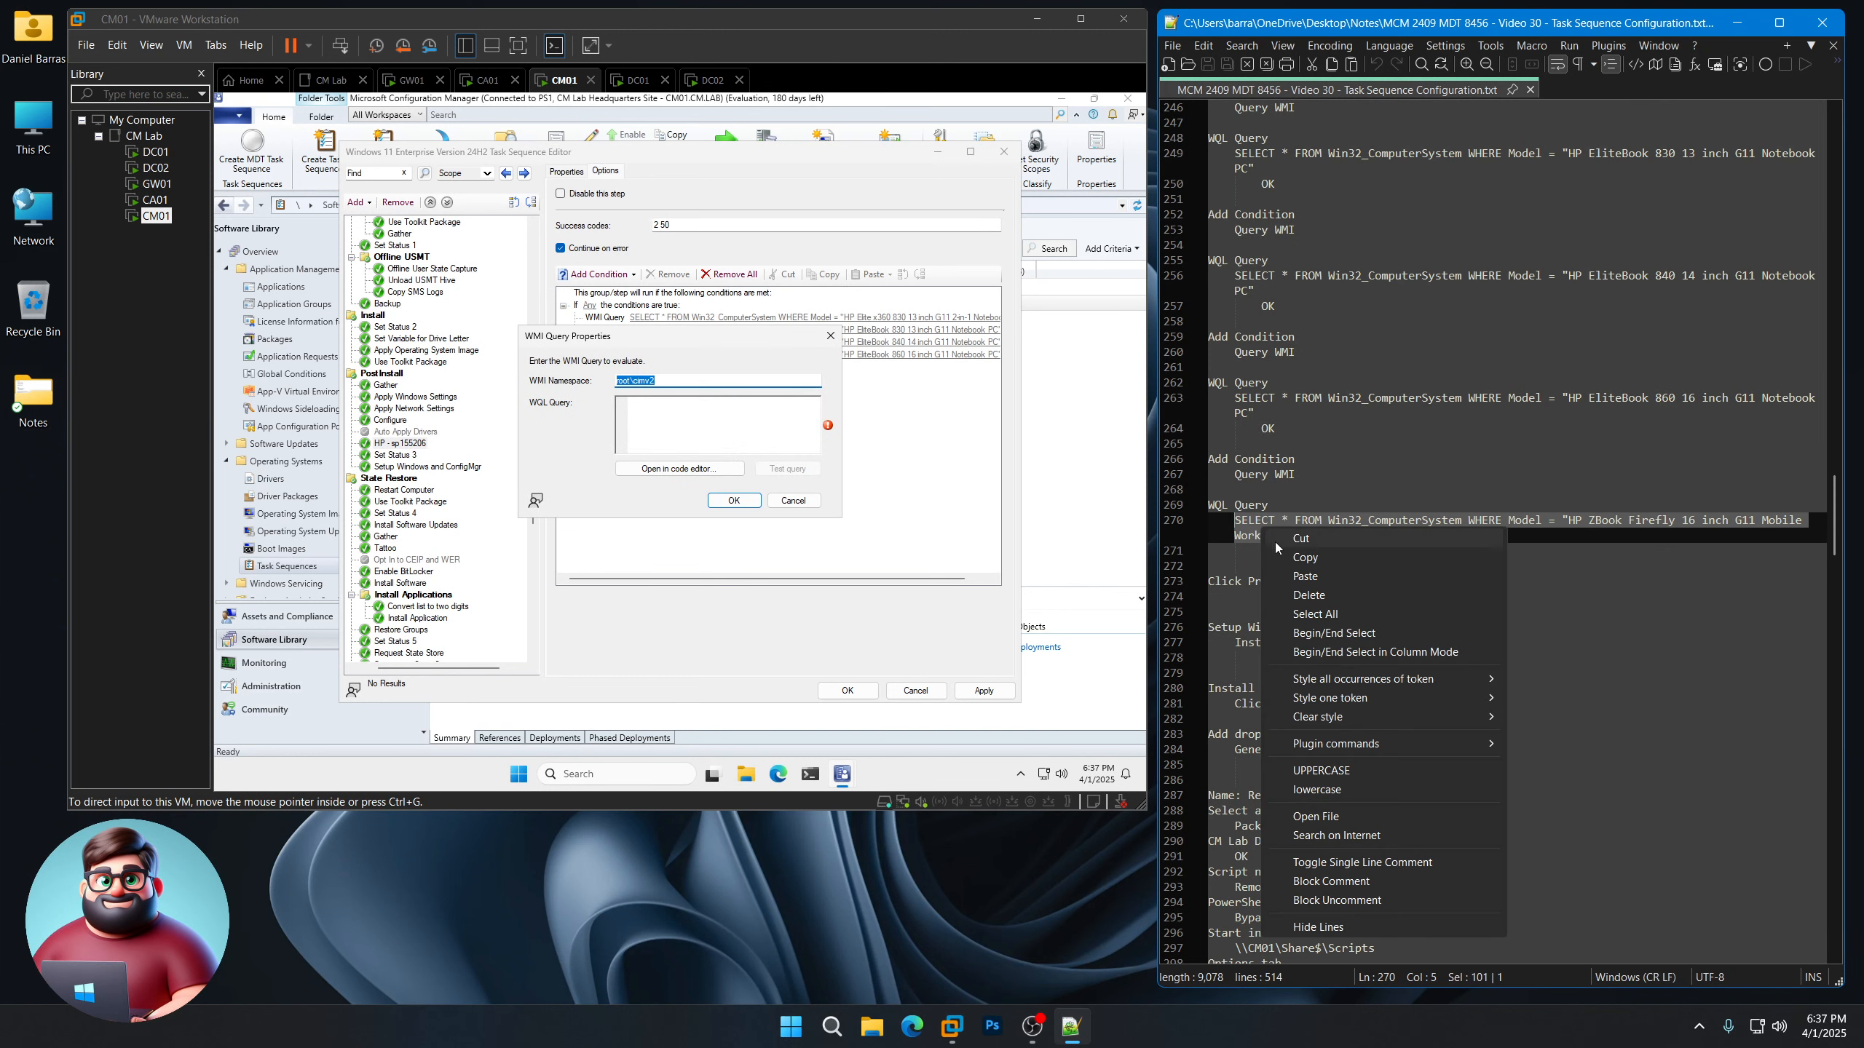
{"action": "left_click", "coordinate": [1291, 552]}
{"action": "left_click", "coordinate": [649, 433]}
{"action": "key", "text": "ctrl+v"}
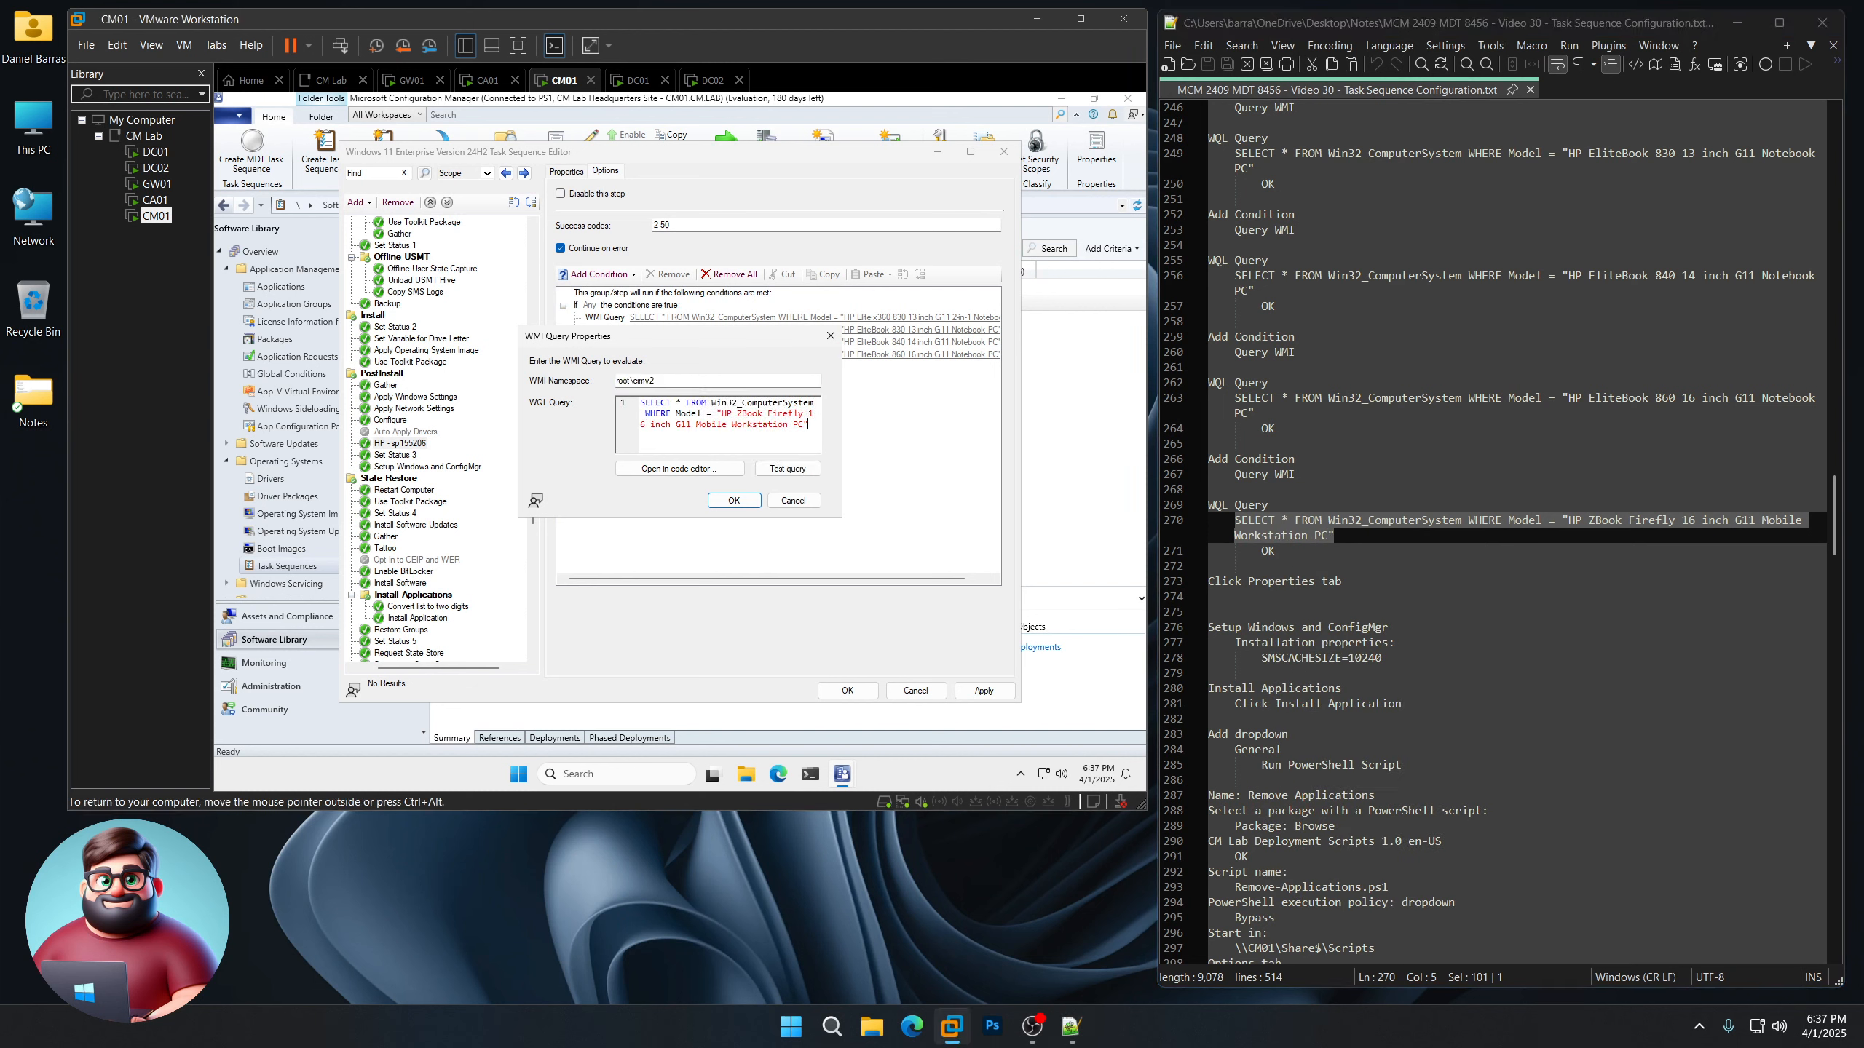
{"action": "left_click", "coordinate": [731, 501]}
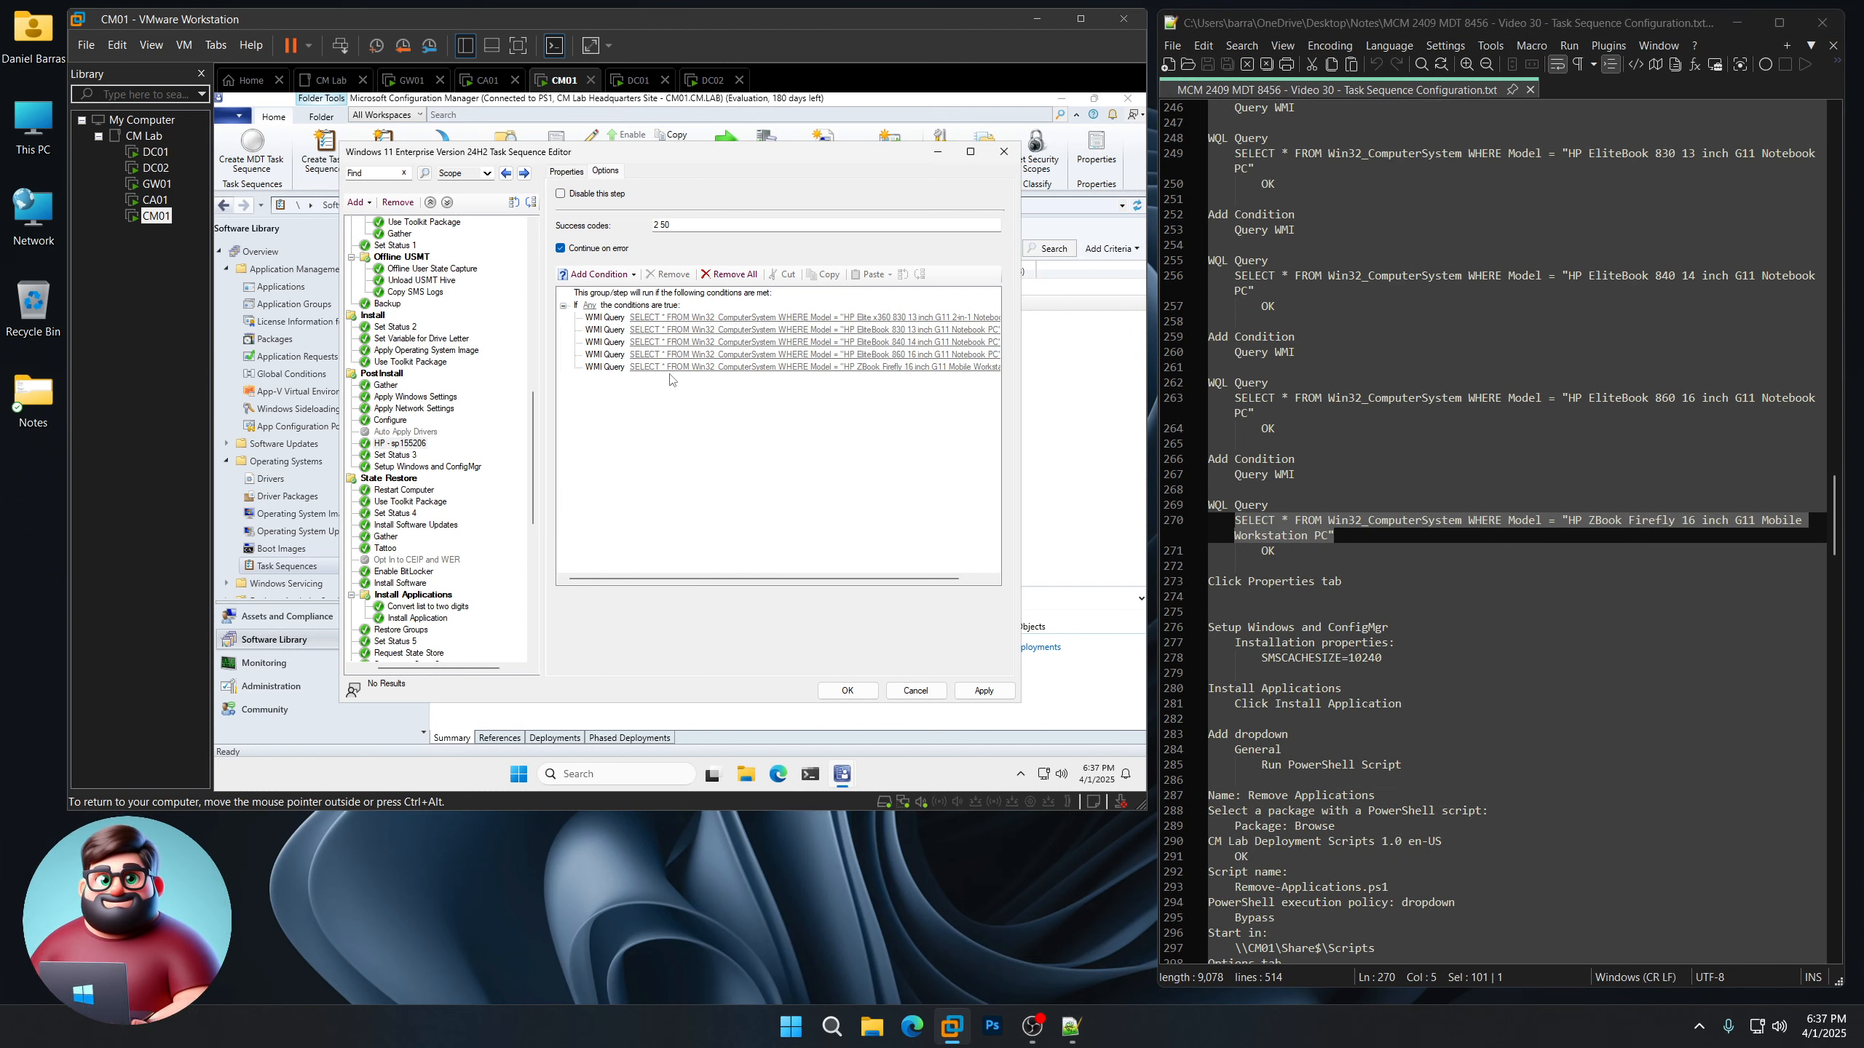
{"action": "left_click", "coordinate": [568, 174]}
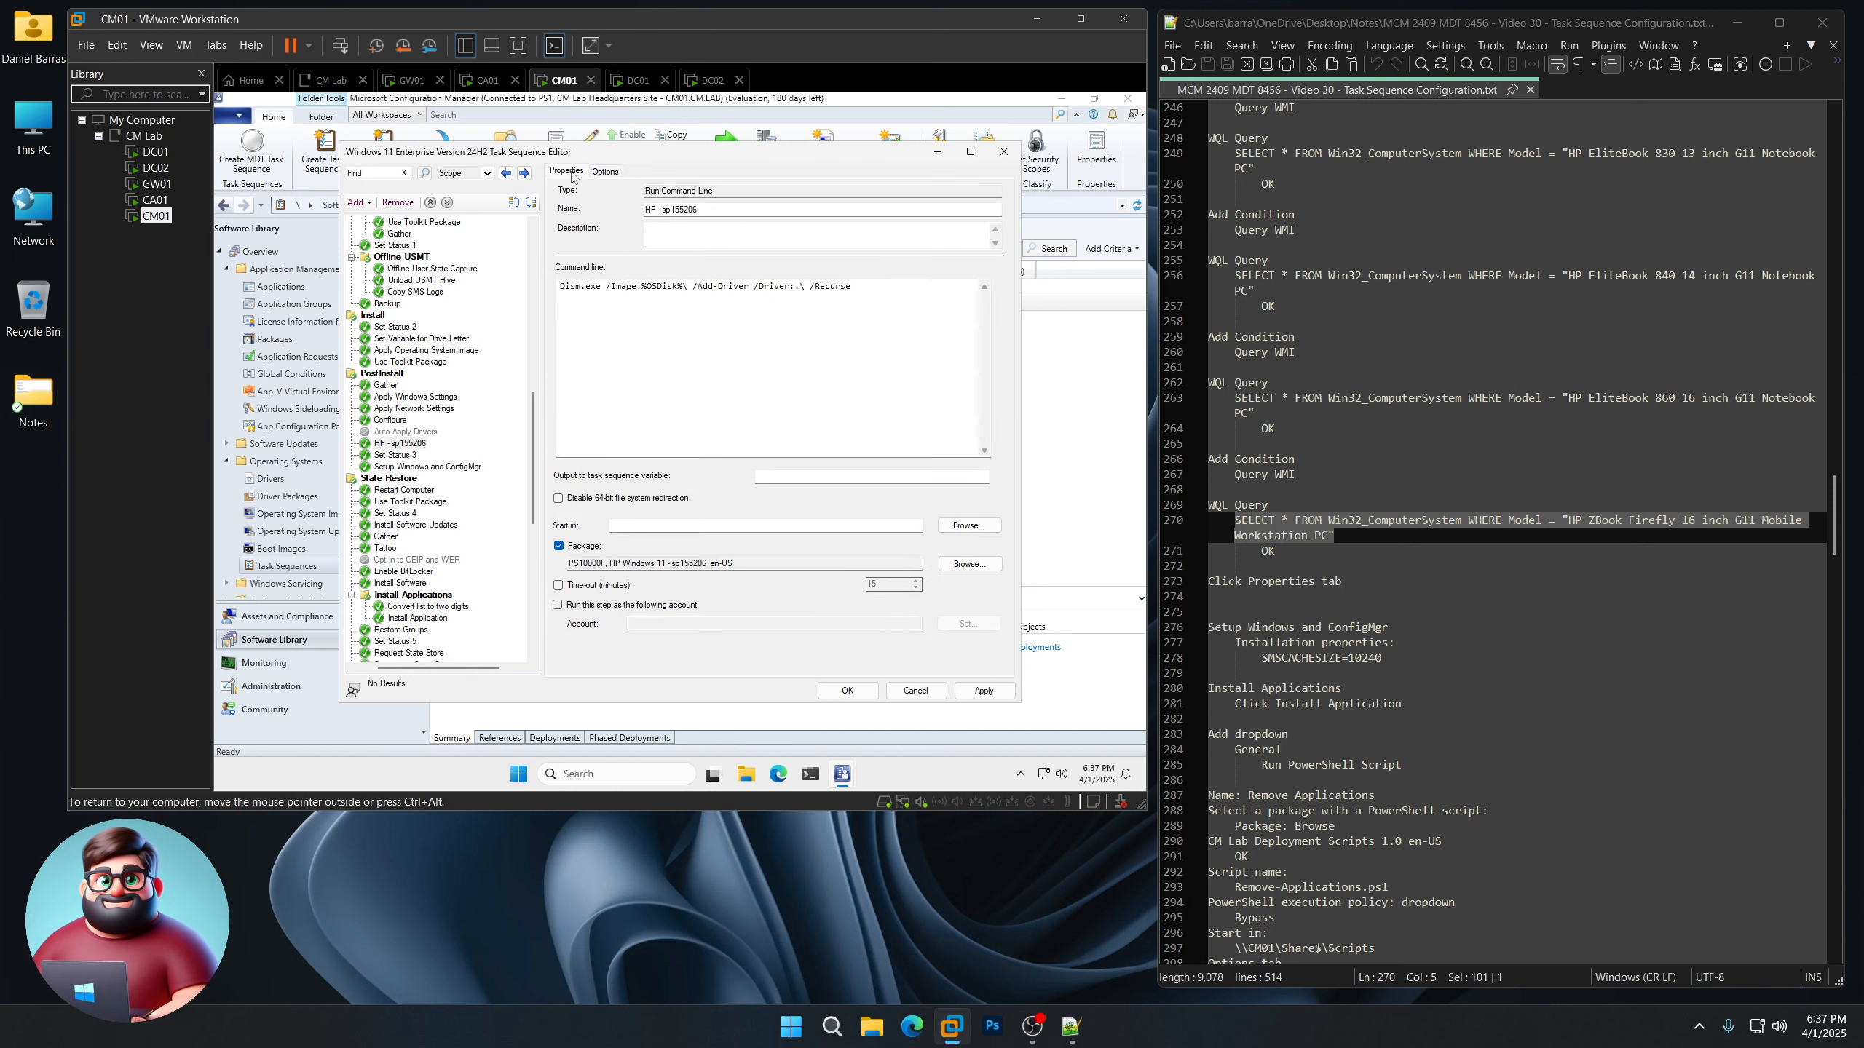
Set the installation properties of the Setup Windows and ConfigMgr step to SMSCACHESIZE=10240
{"action": "left_click", "coordinate": [429, 467]}
{"action": "scroll", "coordinate": [1395, 434], "scroll_direction": "down", "scroll_amount": 5}
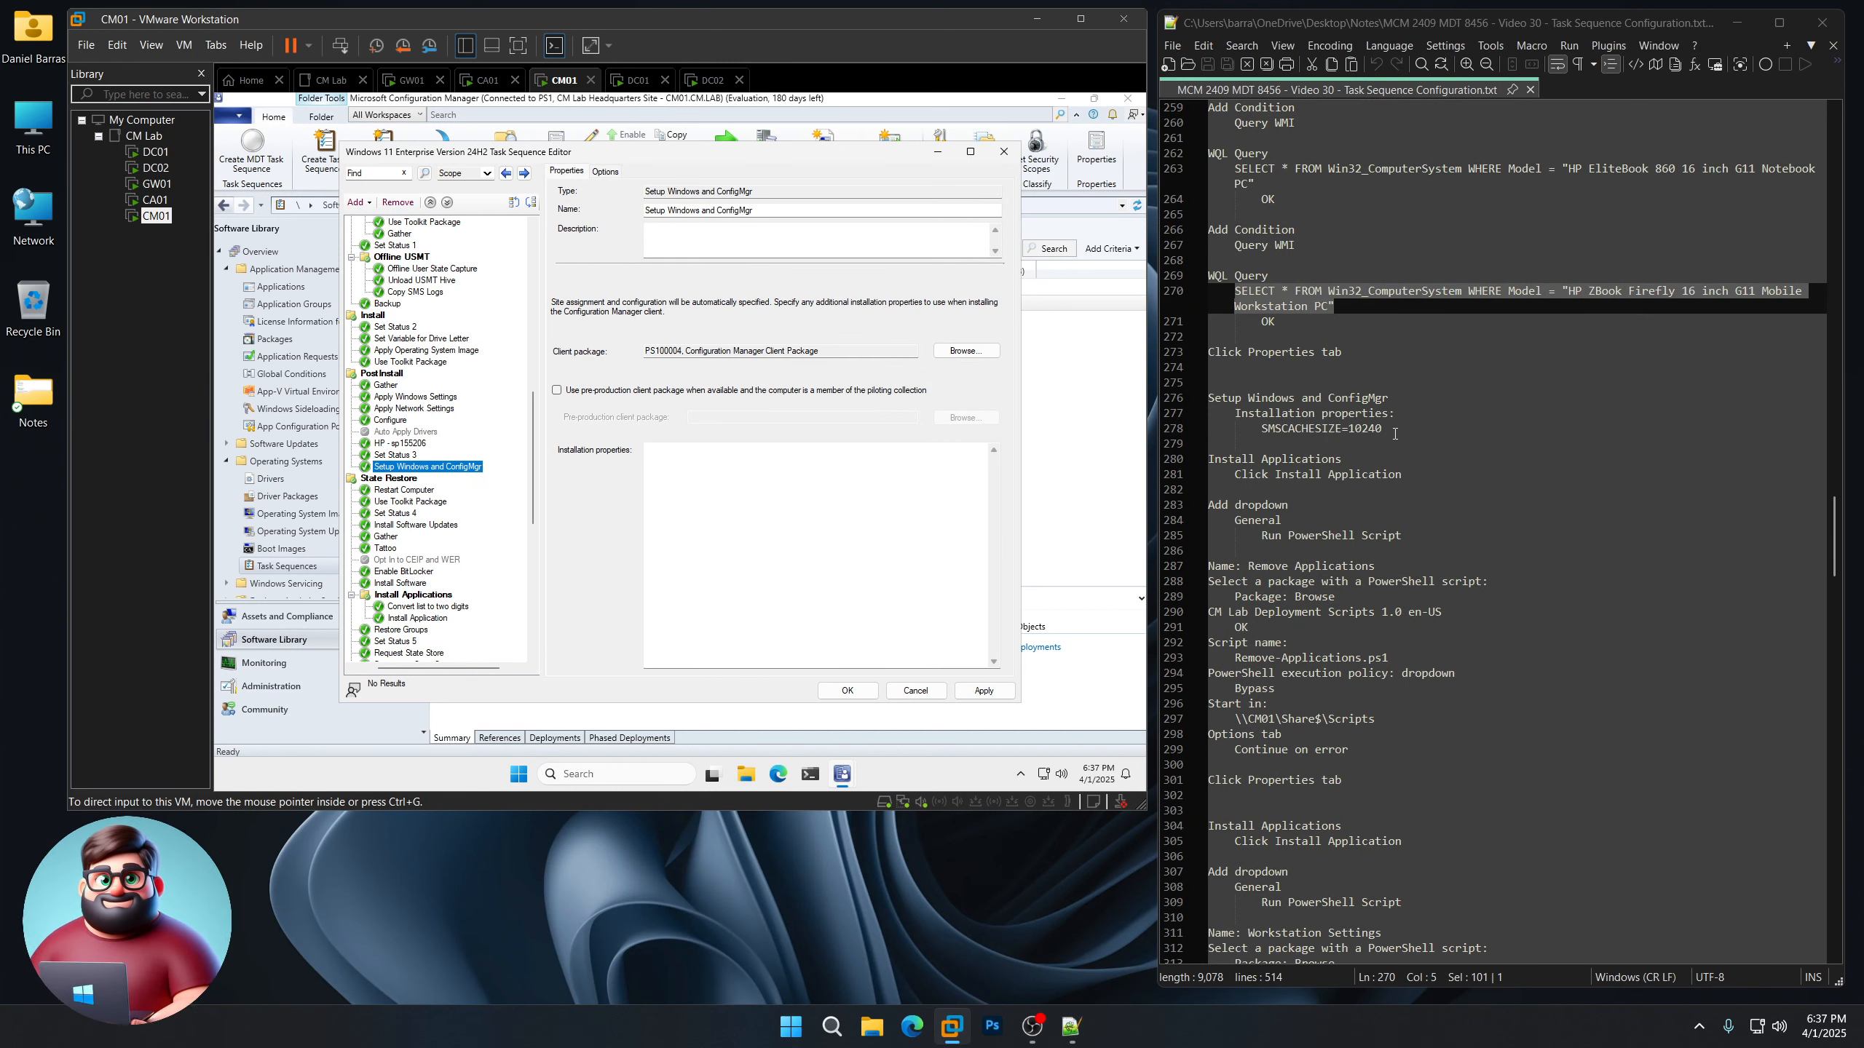
{"action": "left_click_drag", "start_coordinate": [1395, 434], "coordinate": [1261, 425]}
{"action": "right_click", "coordinate": [1288, 429]}
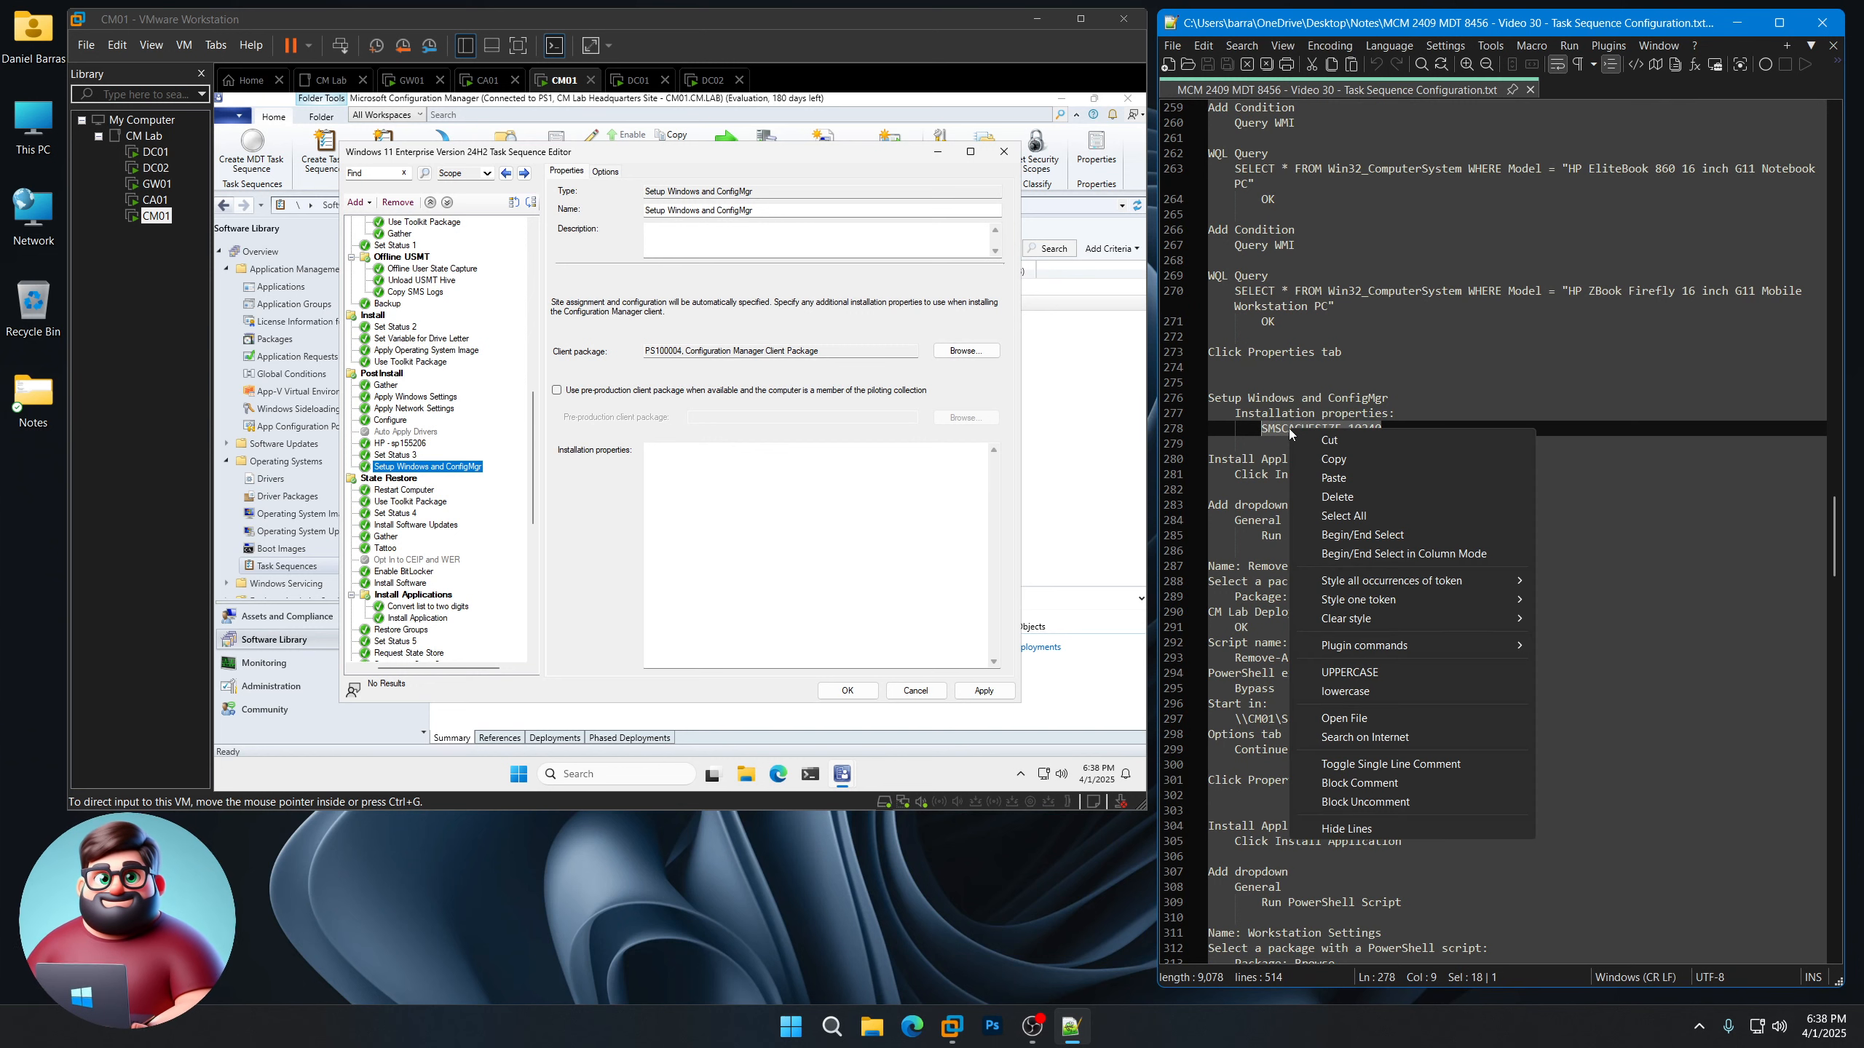
{"action": "left_click", "coordinate": [1331, 460]}
{"action": "left_click", "coordinate": [771, 514]}
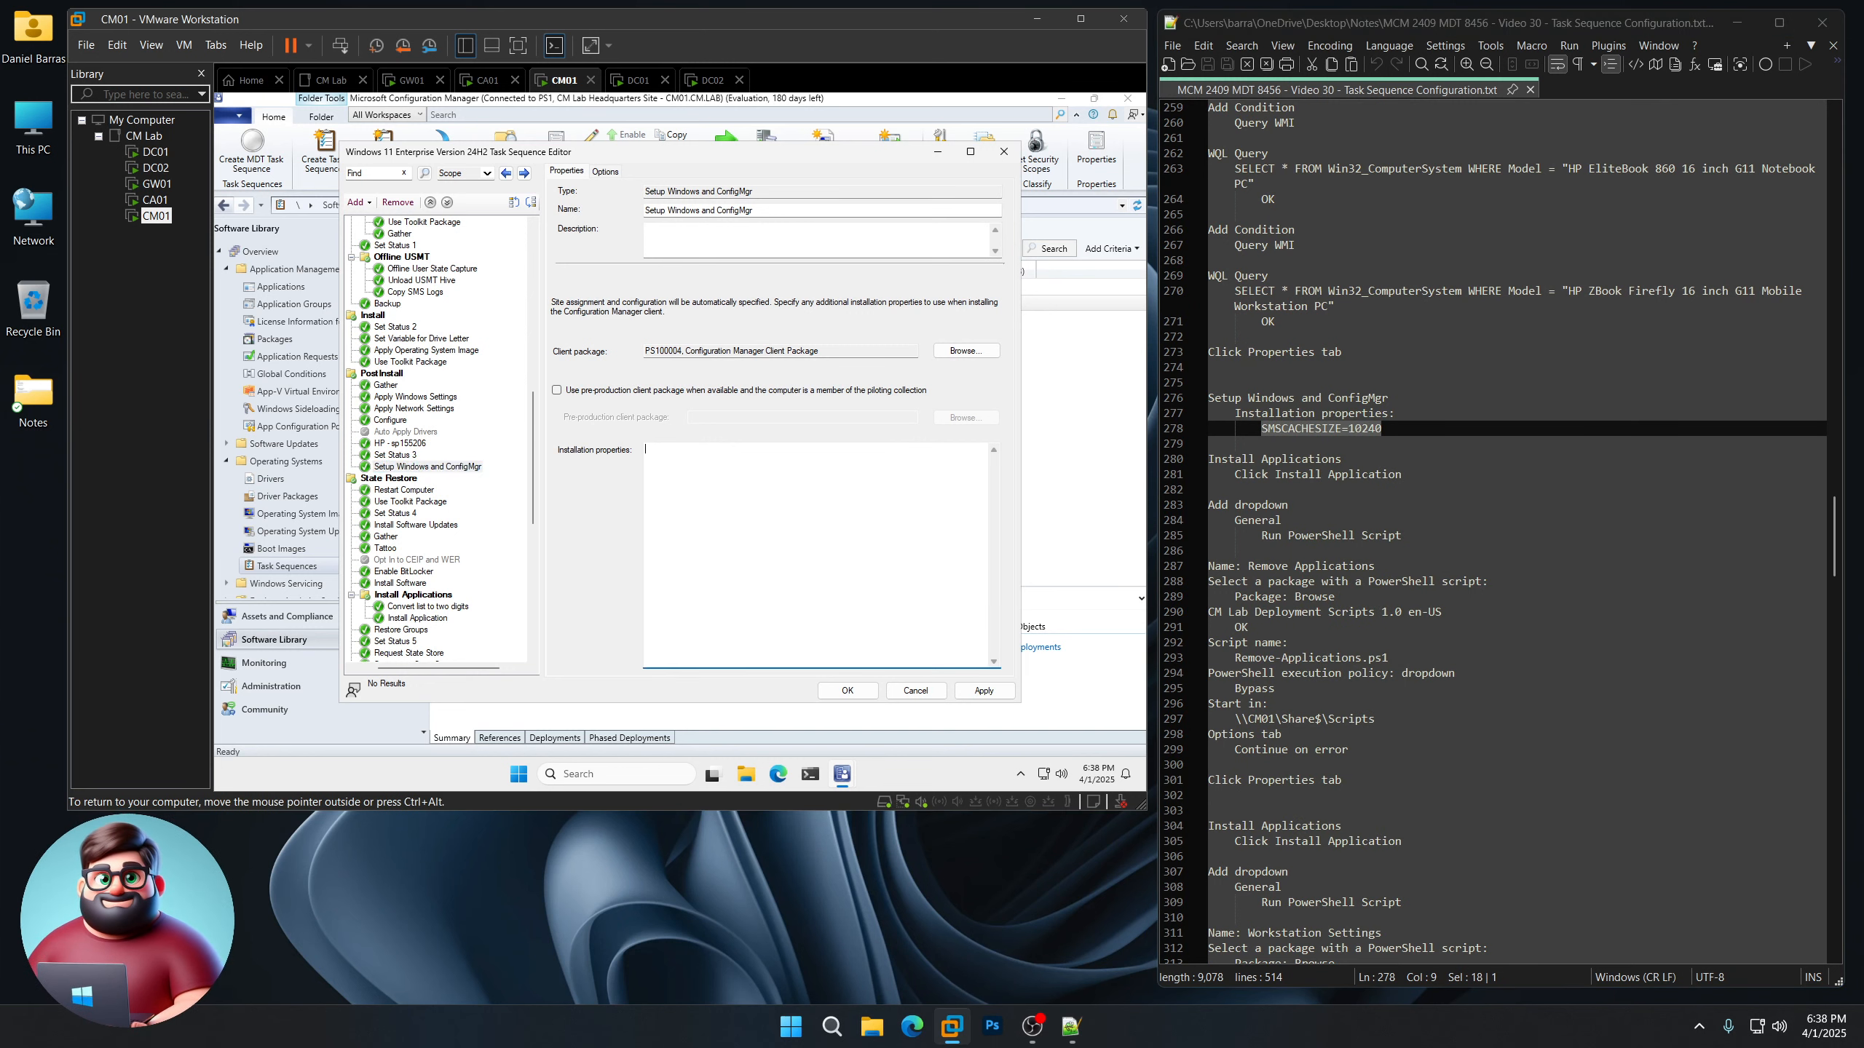
{"action": "key", "text": "ctrl+v"}
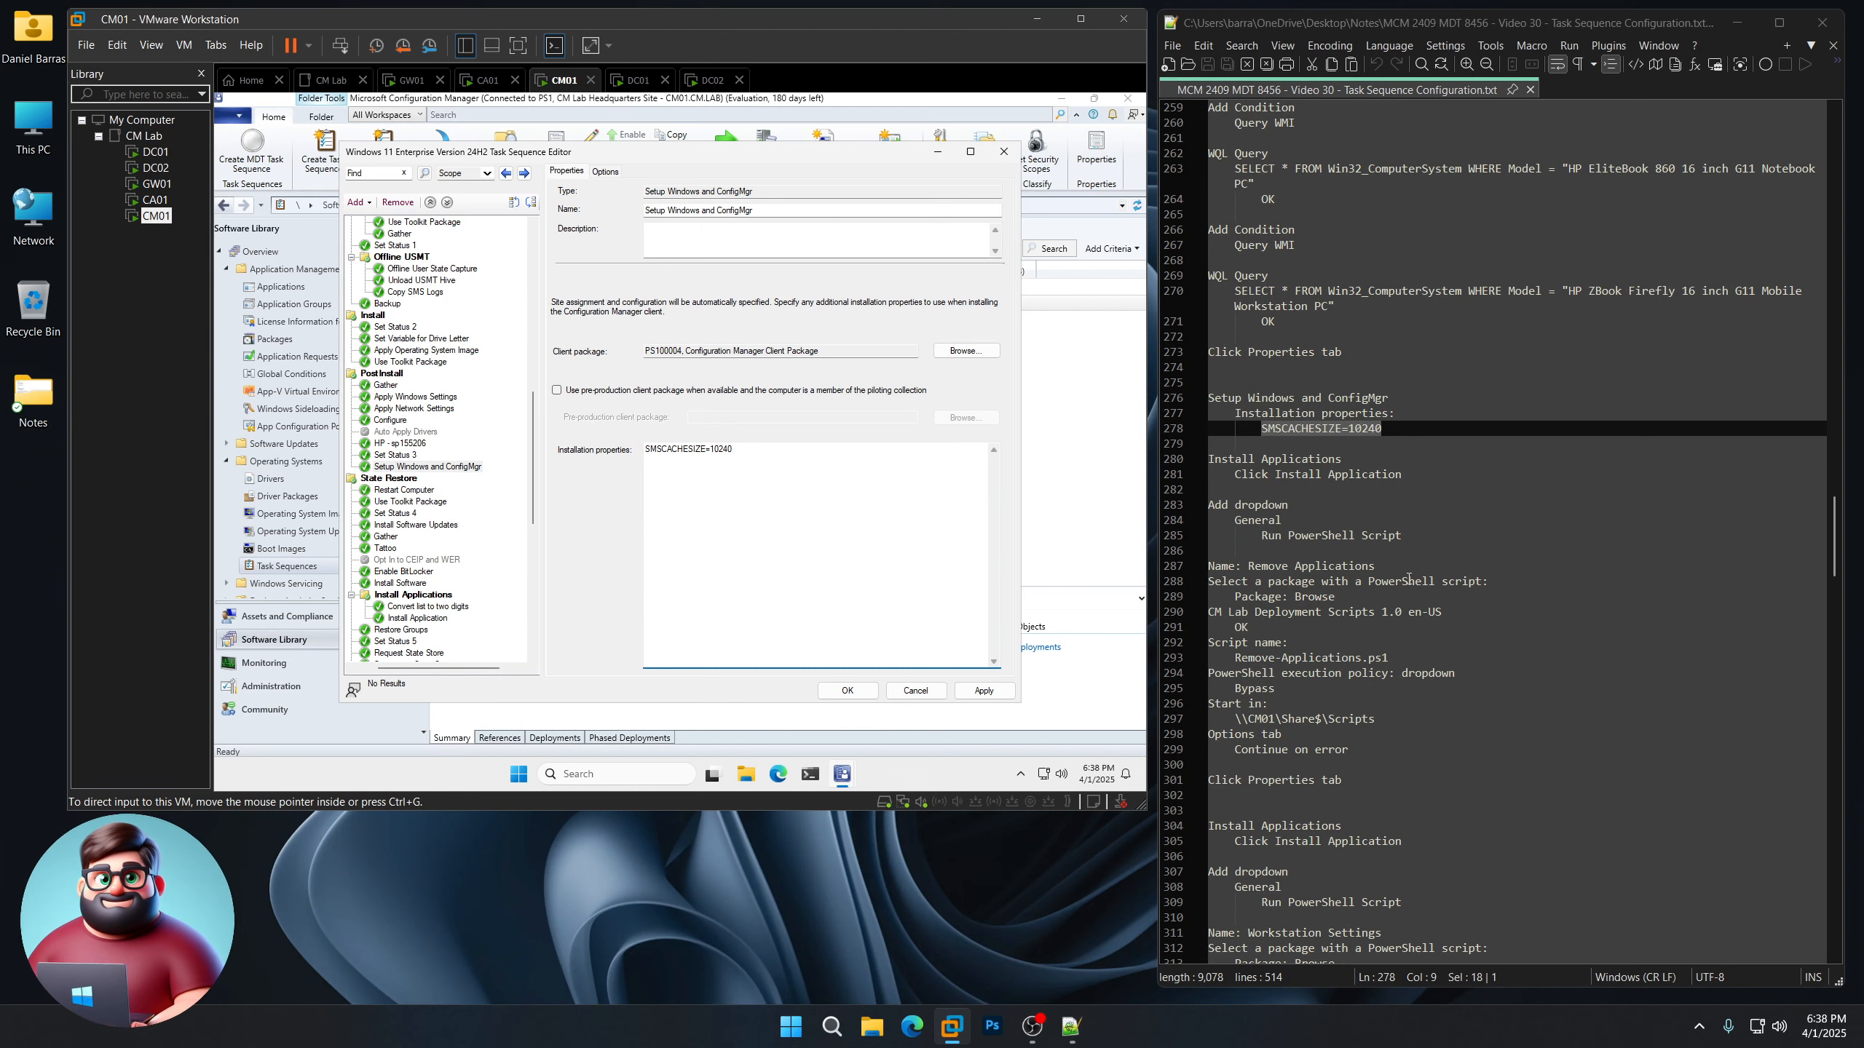
Open the Windows 10 Enterprise Version 22H2 task sequence for editing beside the Windows 11 editor, with both Install Applications groups in view
{"action": "scroll", "coordinate": [1310, 652], "scroll_direction": "down", "scroll_amount": 5}
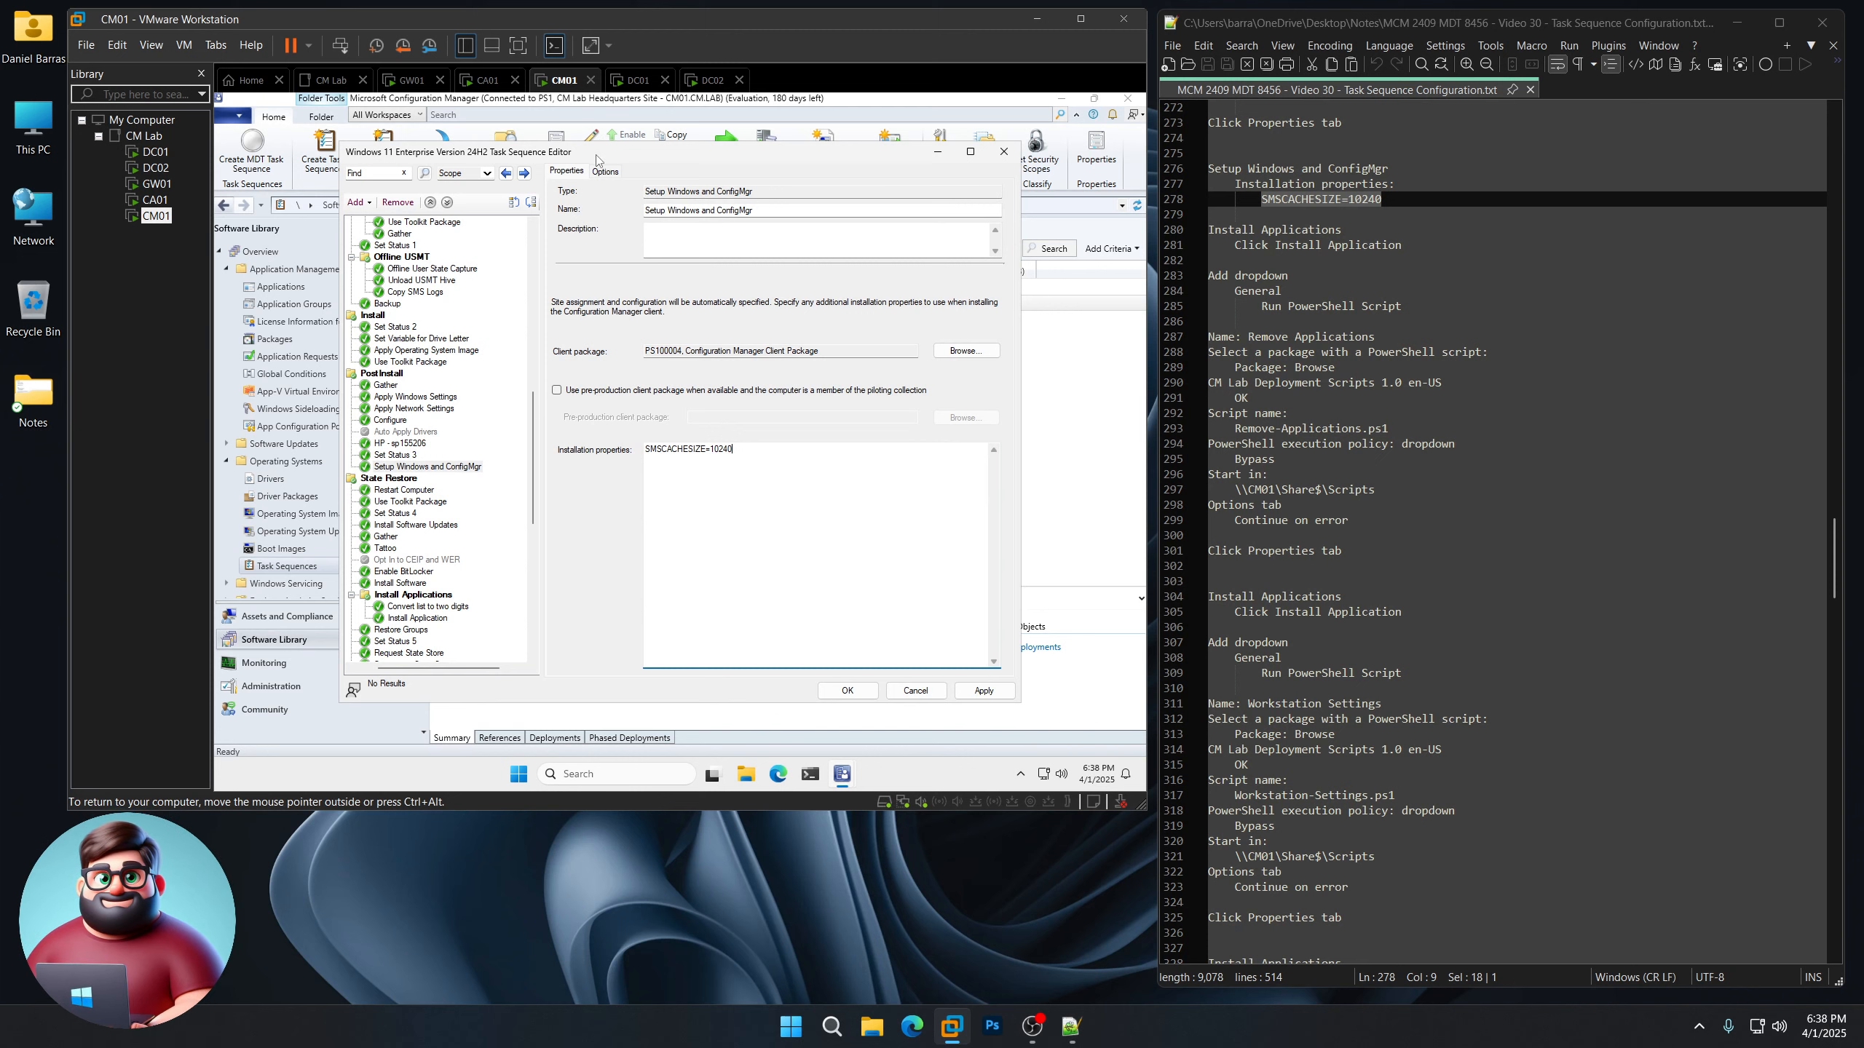
{"action": "left_click_drag", "start_coordinate": [595, 158], "coordinate": [923, 163]}
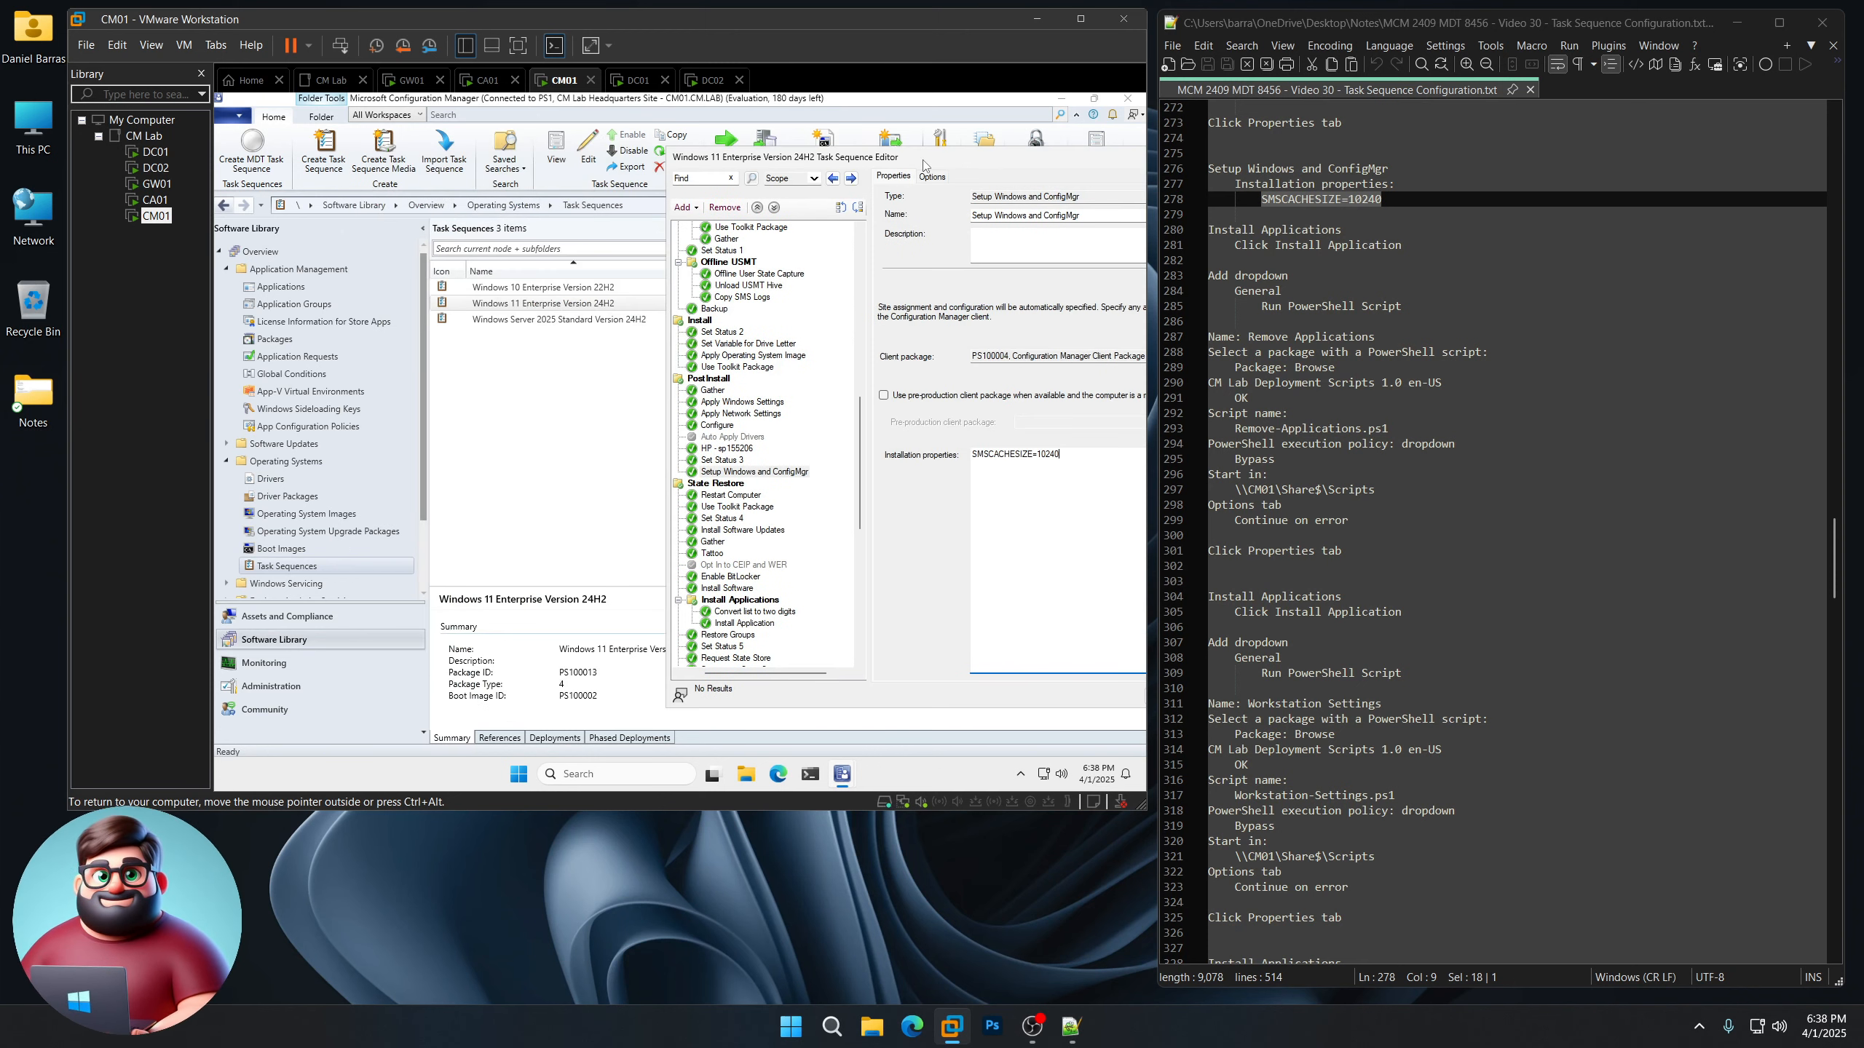
{"action": "scroll", "coordinate": [813, 512], "scroll_direction": "down", "scroll_amount": 4}
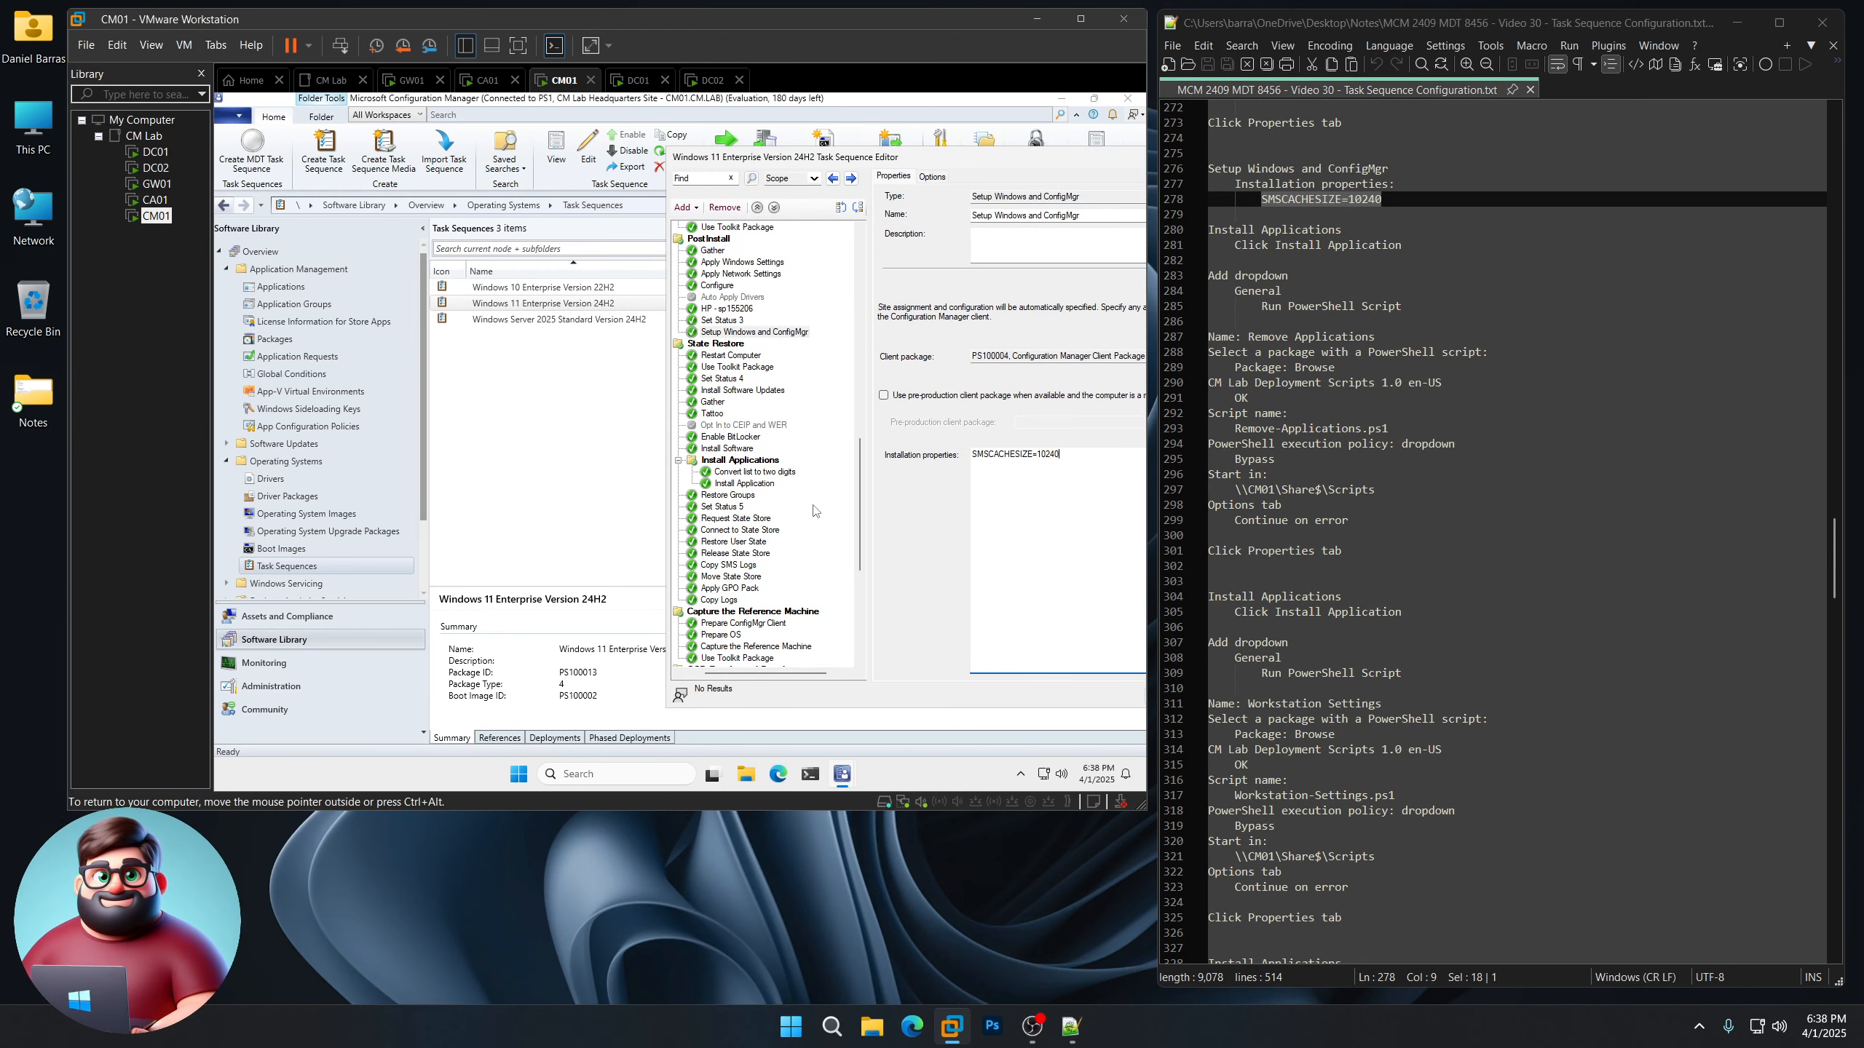
{"action": "scroll", "coordinate": [817, 510], "scroll_direction": "down", "scroll_amount": 2}
{"action": "left_click", "coordinate": [745, 415]}
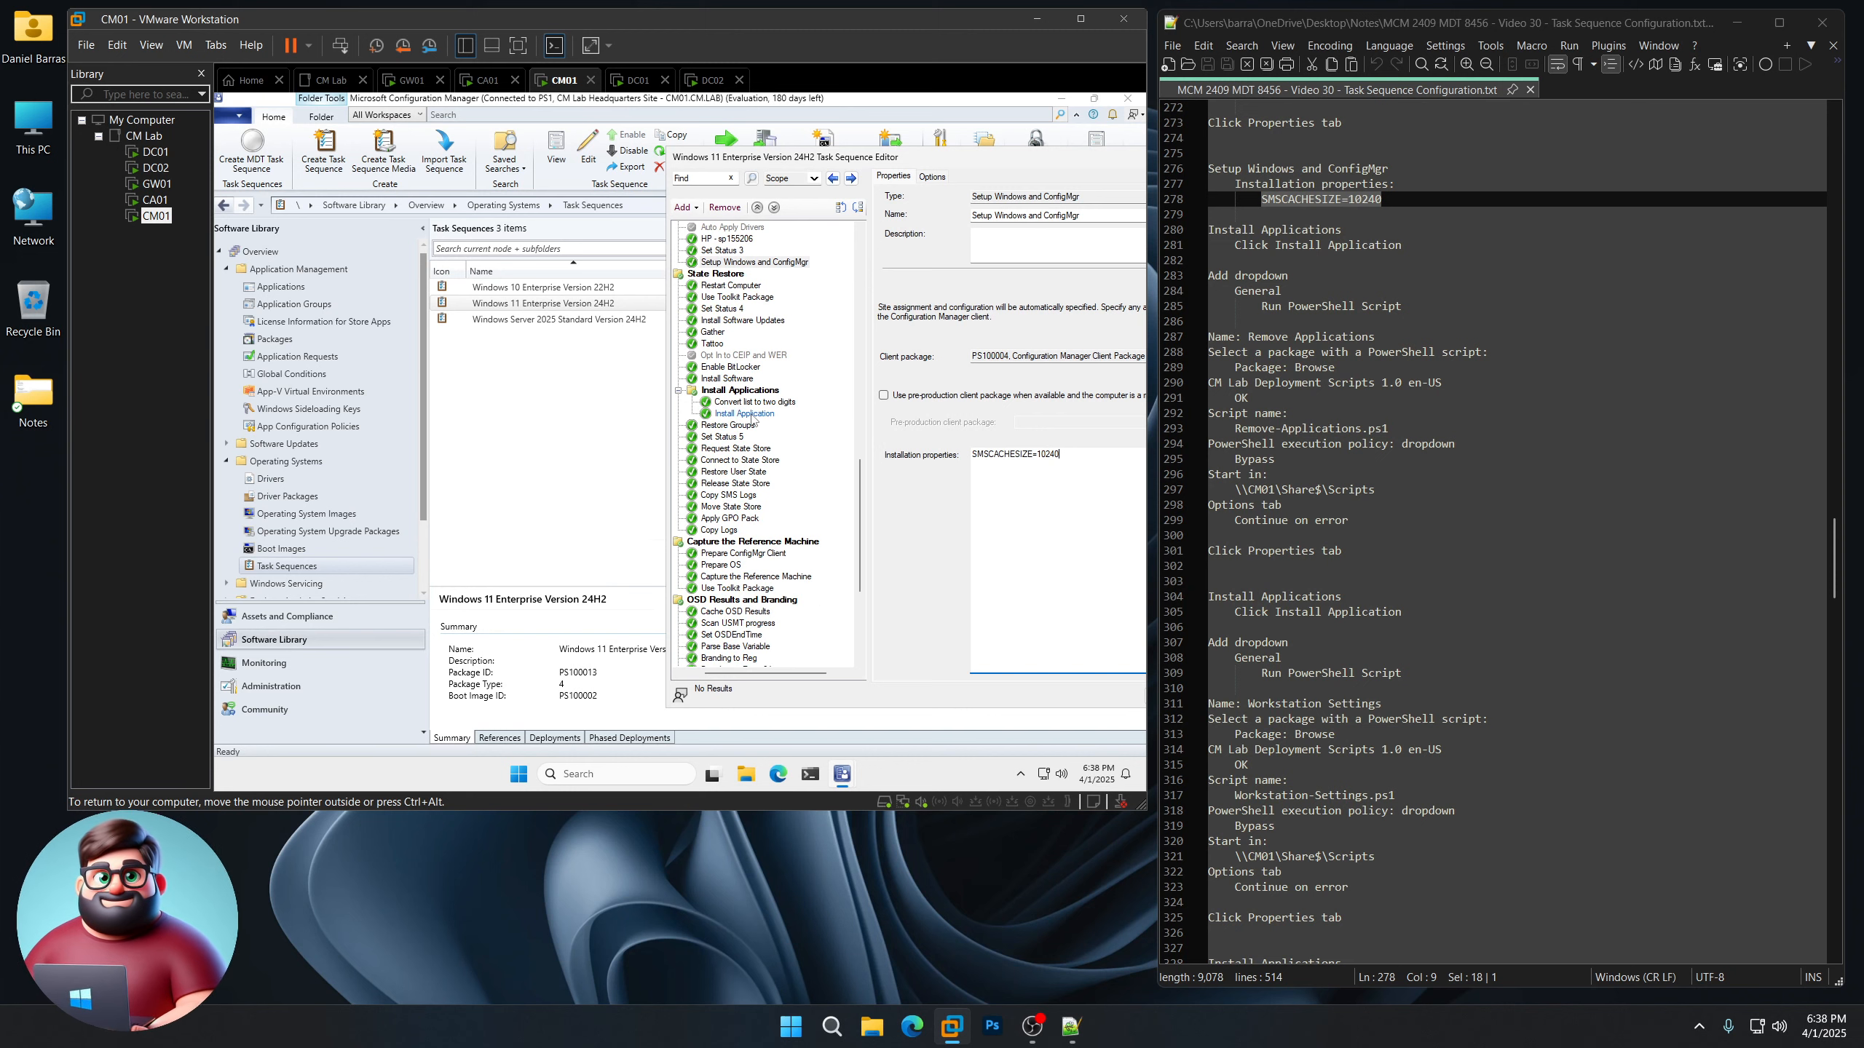
{"action": "right_click", "coordinate": [506, 288]}
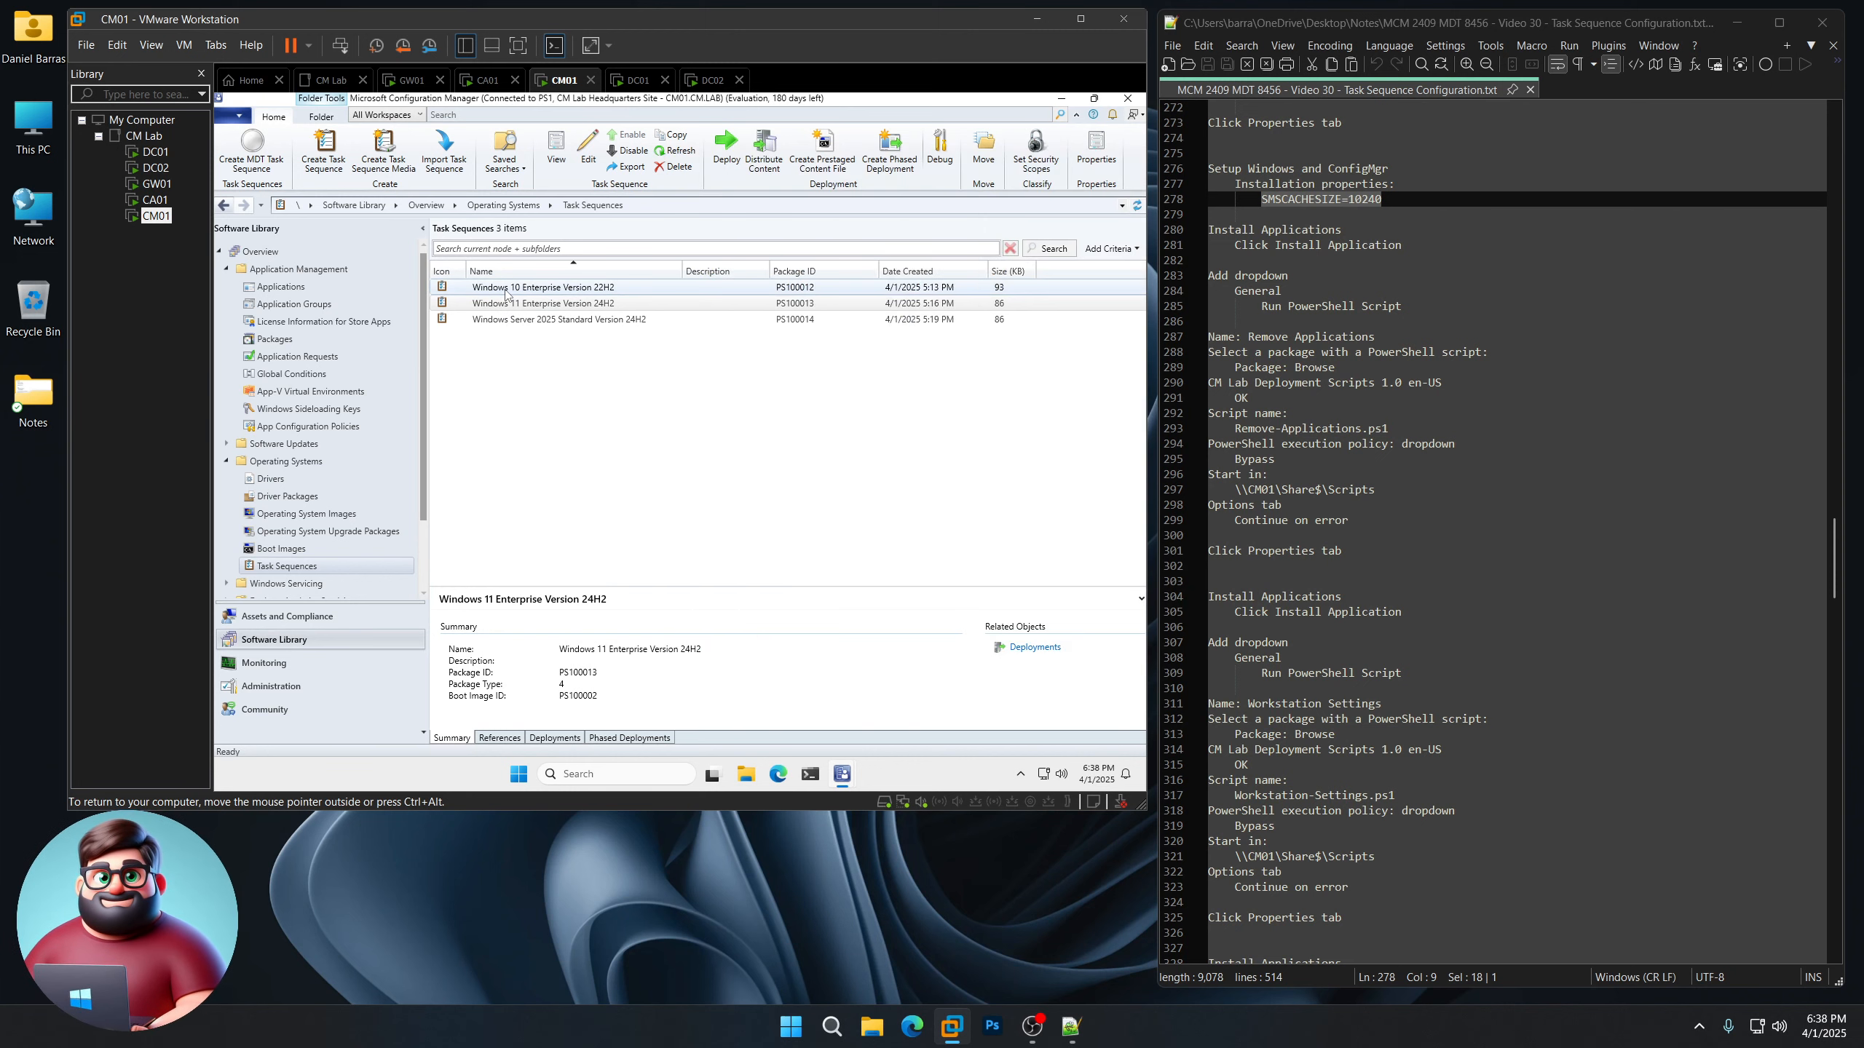
{"action": "left_click", "coordinate": [535, 319]}
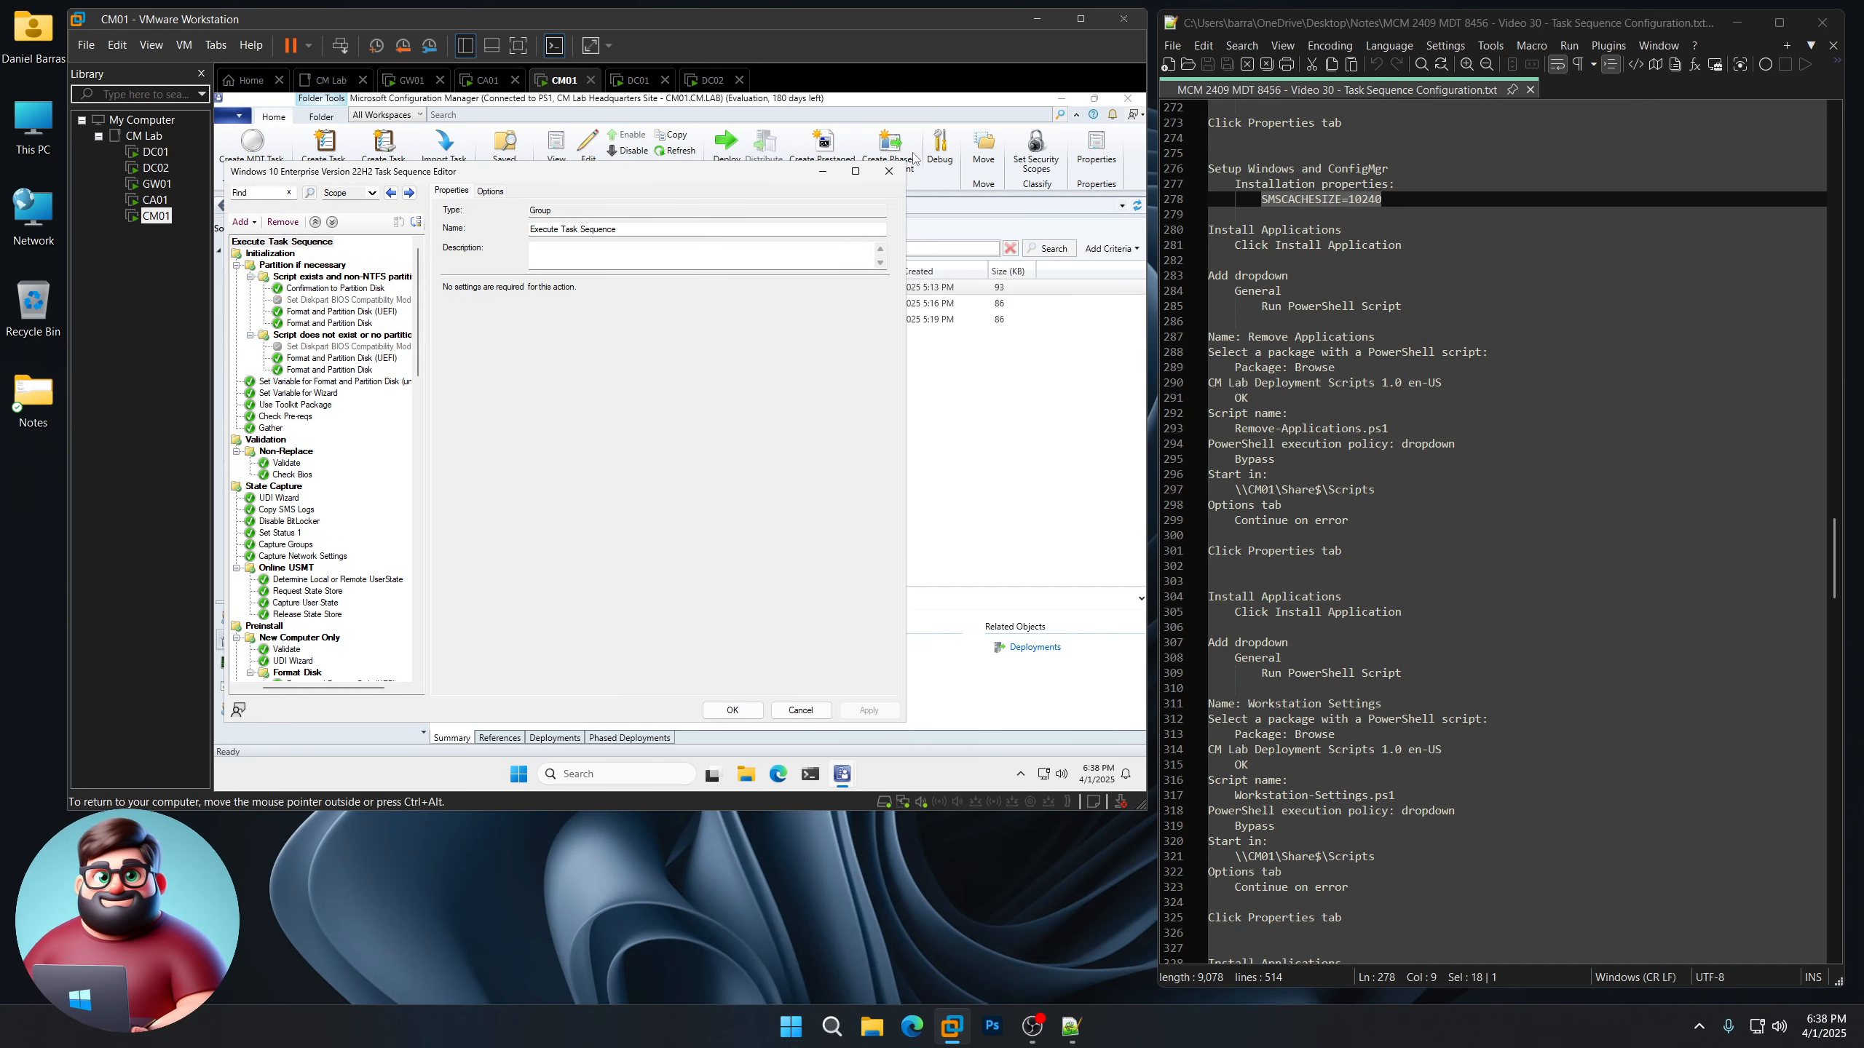
{"action": "left_click", "coordinate": [1060, 99]}
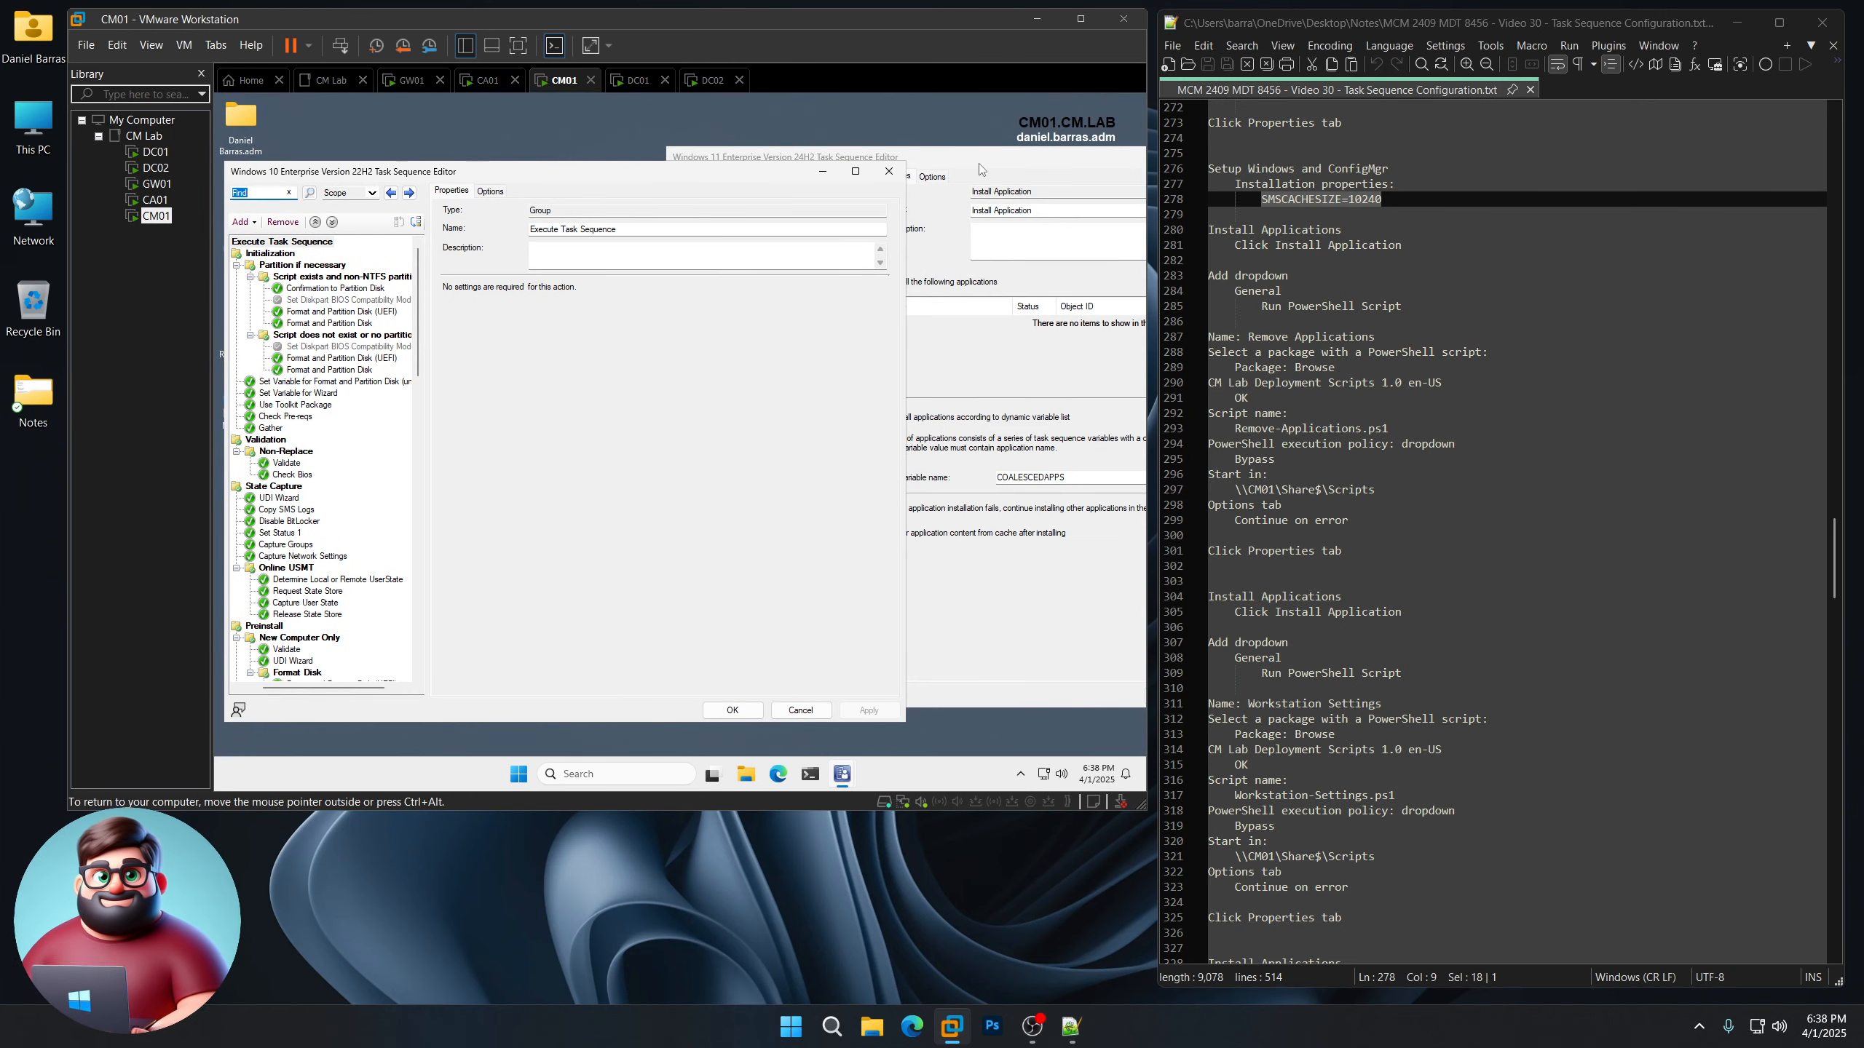
{"action": "left_click_drag", "start_coordinate": [417, 342], "coordinate": [412, 530]}
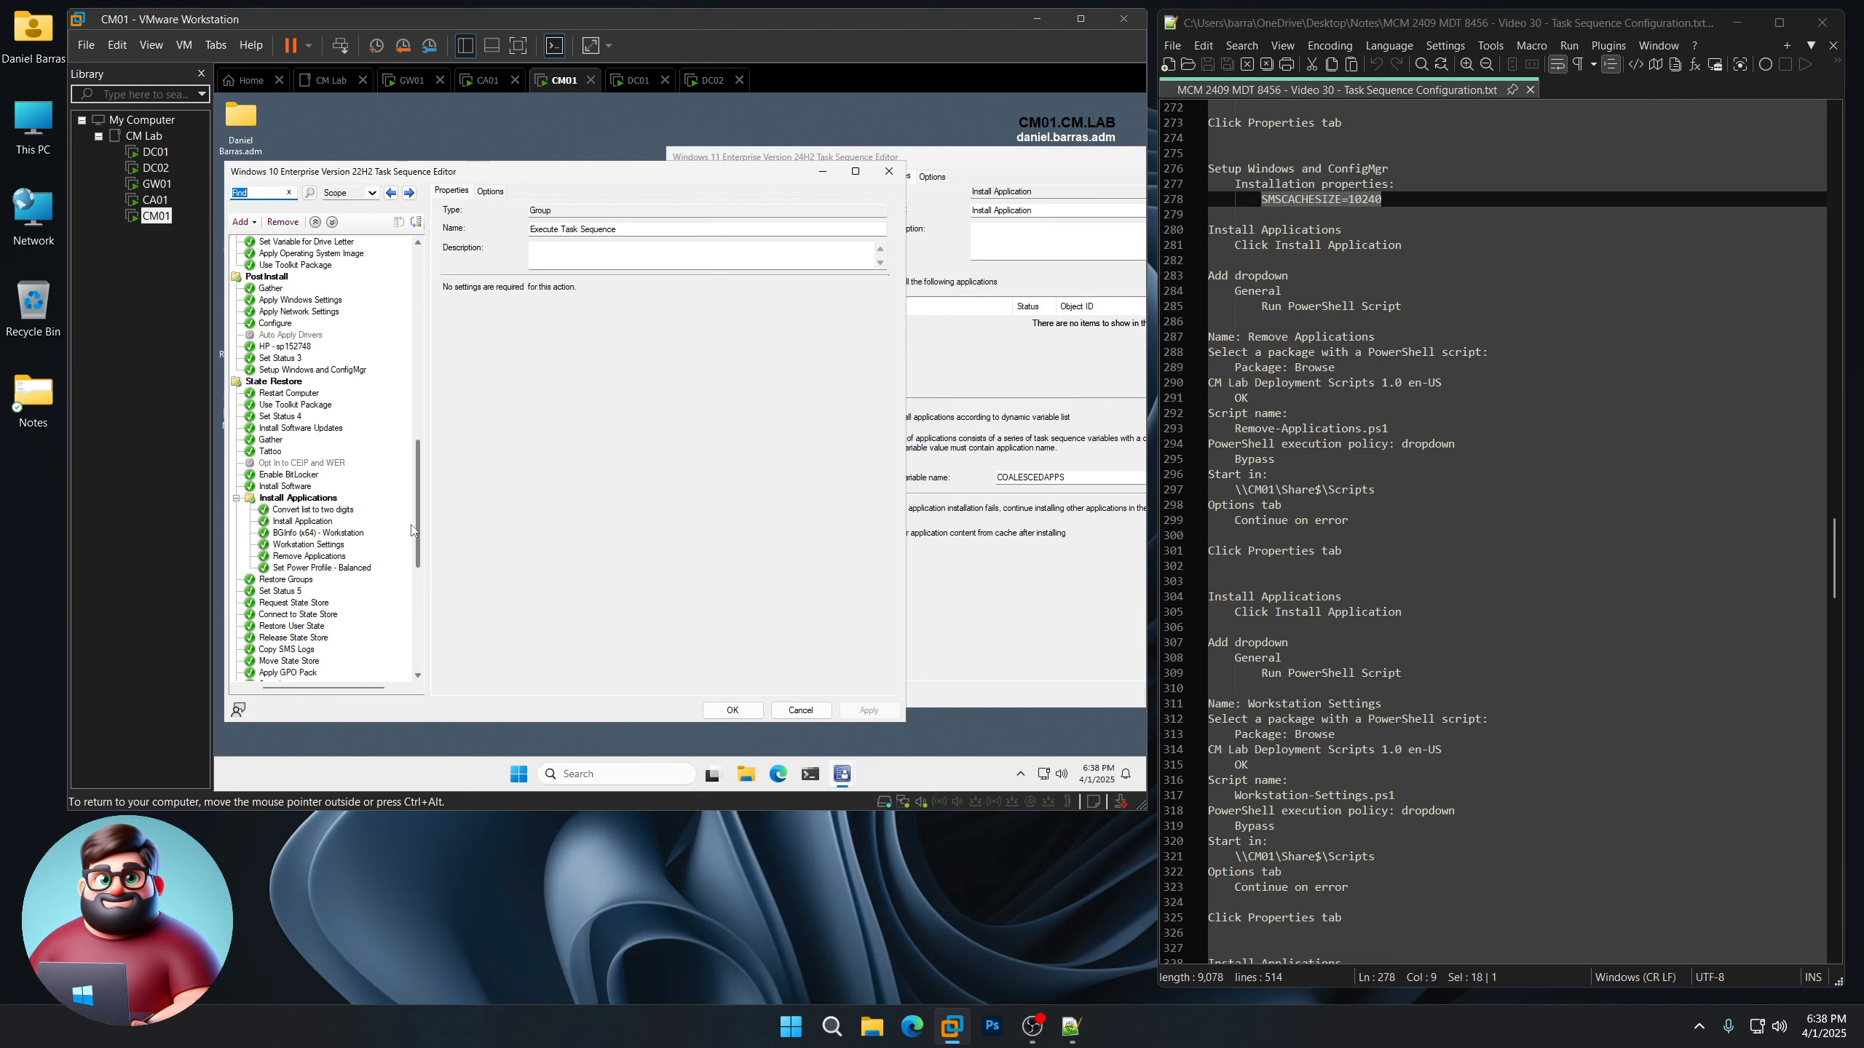
{"action": "left_click", "coordinate": [993, 172]}
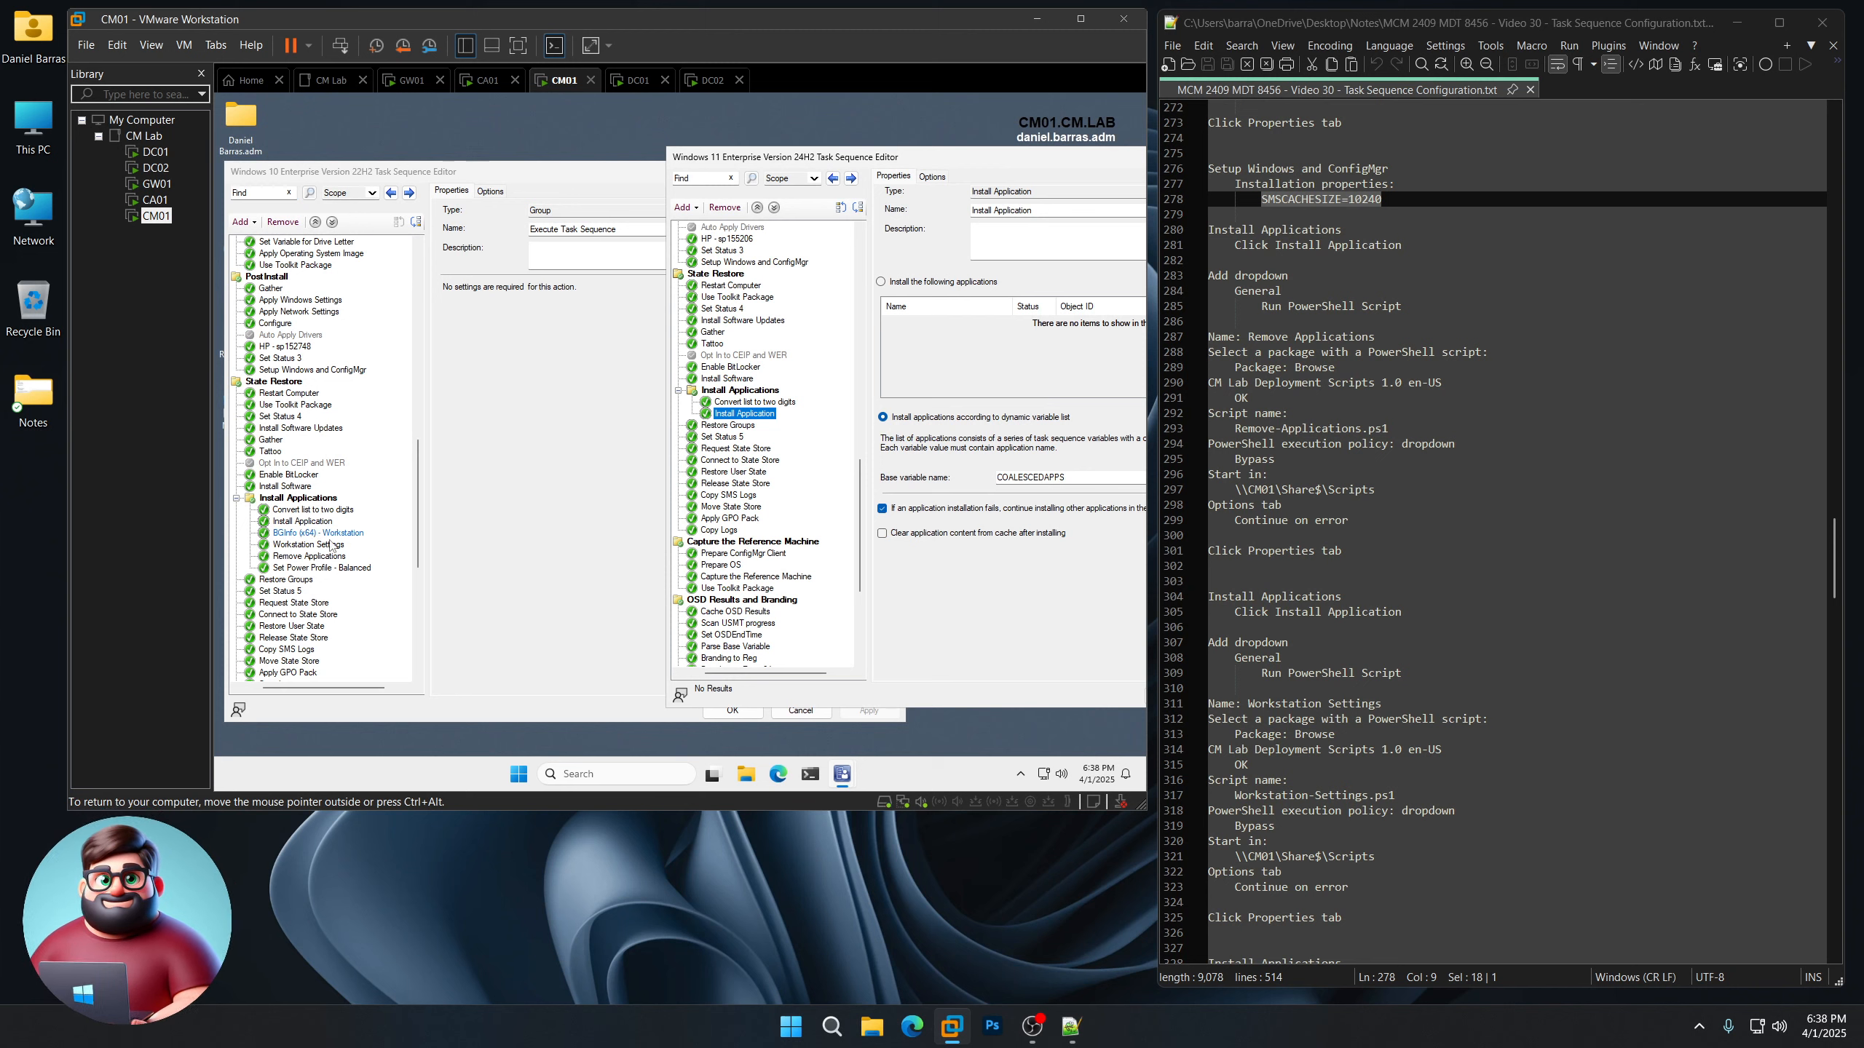
Copy the BGInfo (x64) - Workstation step from the Windows 10 task sequence to below Install Application in the Windows 11 task sequence
{"action": "left_click", "coordinate": [303, 533]}
{"action": "right_click", "coordinate": [303, 534]}
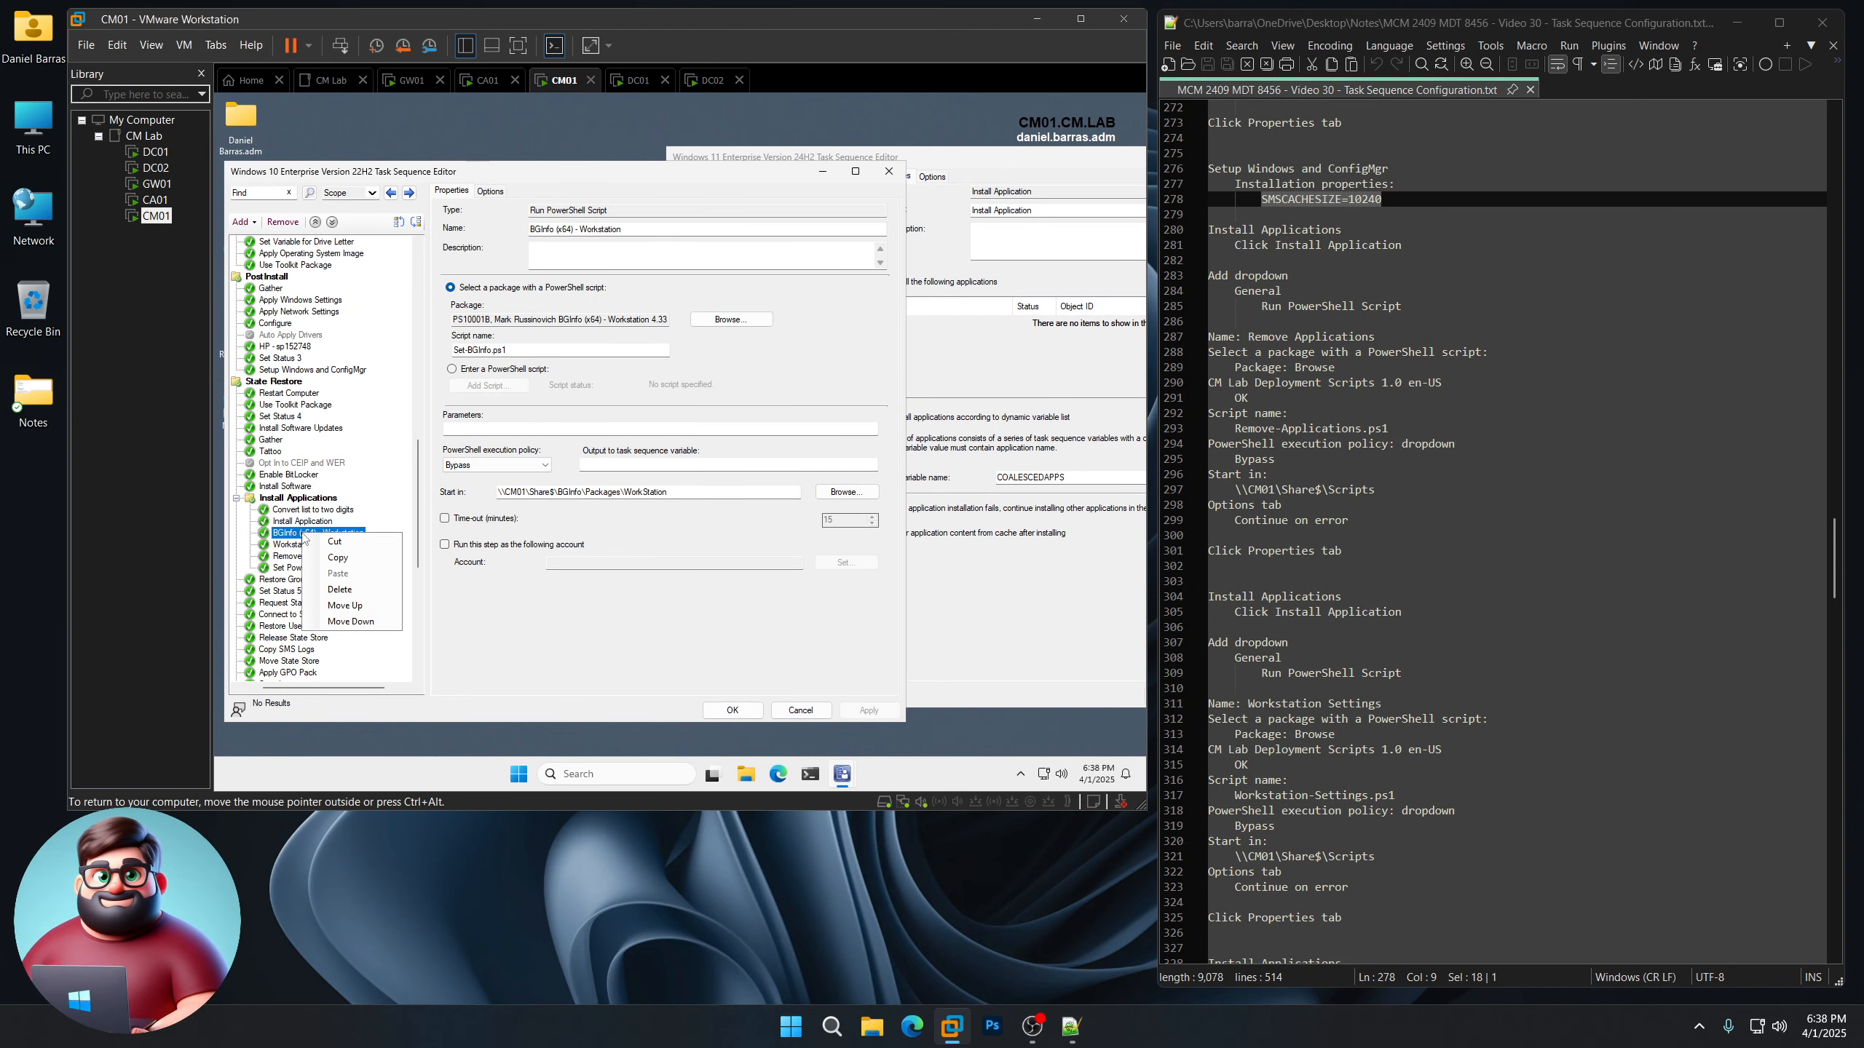
{"action": "left_click", "coordinate": [338, 557]}
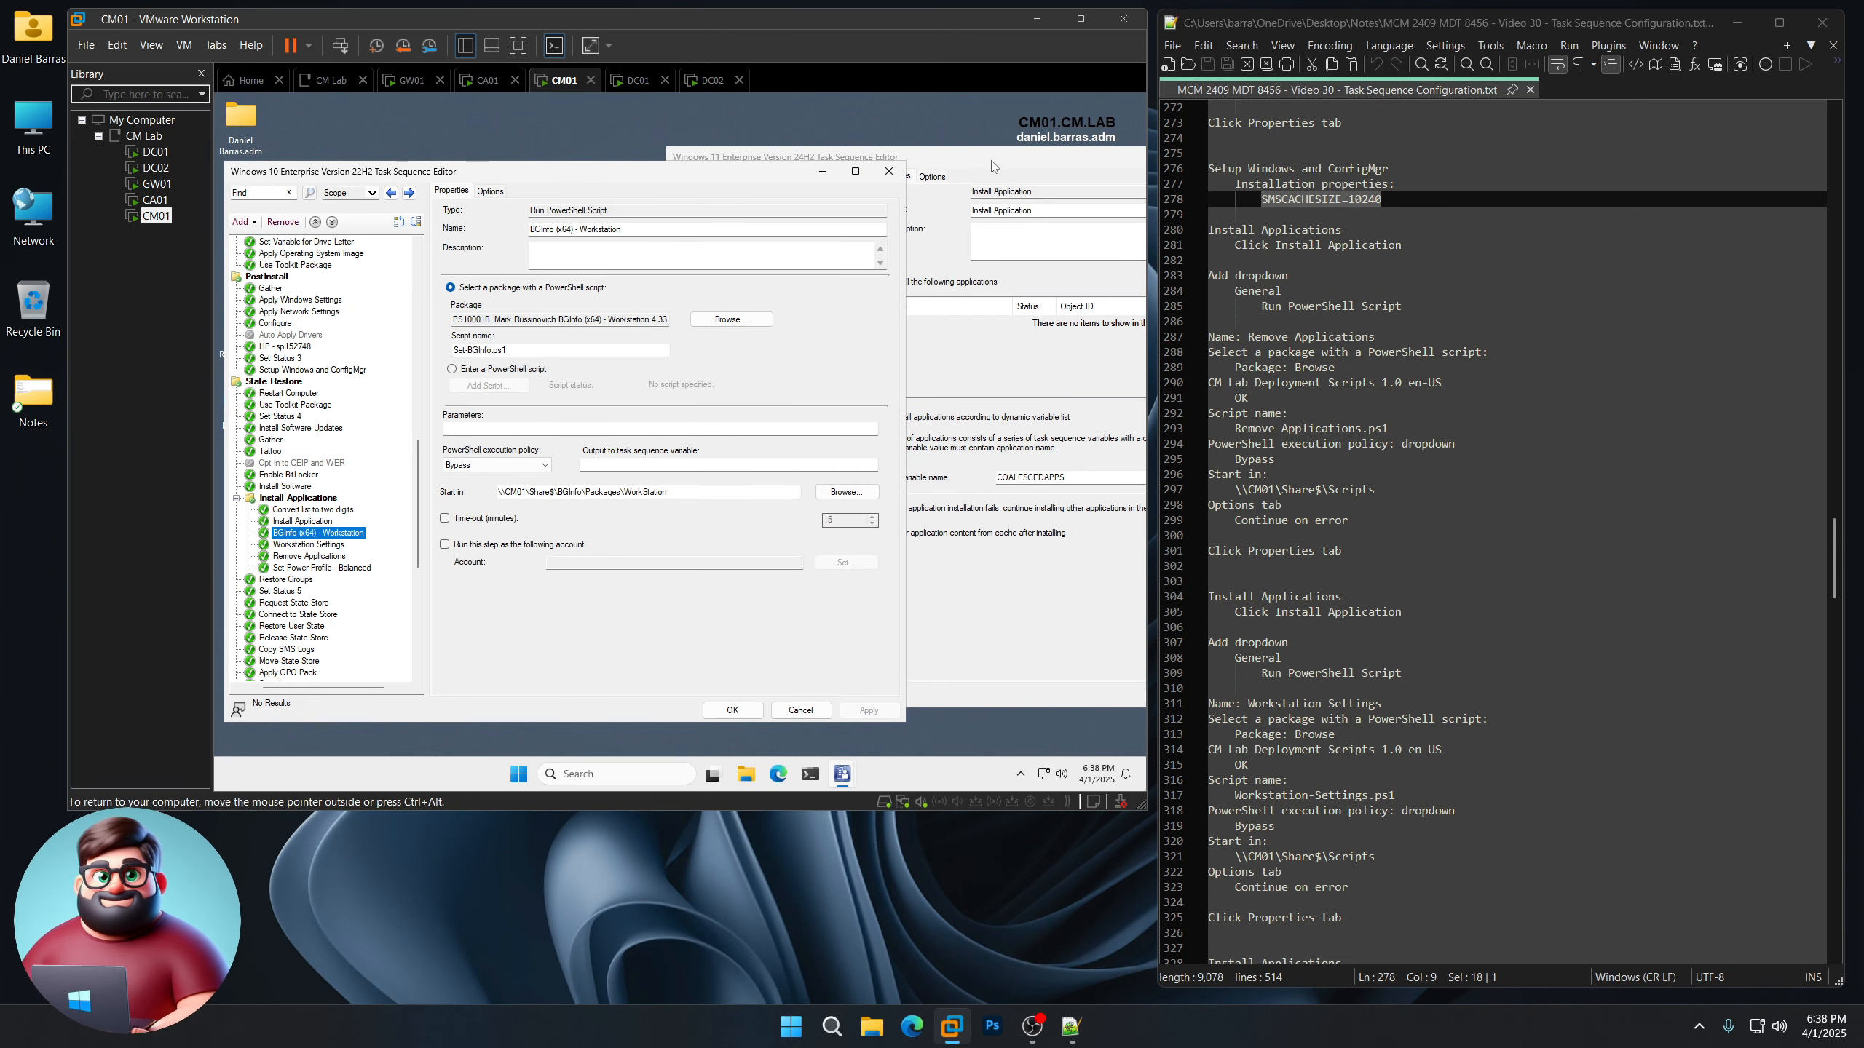
{"action": "left_click", "coordinate": [777, 419]}
{"action": "right_click", "coordinate": [747, 421]}
{"action": "left_click", "coordinate": [784, 458]}
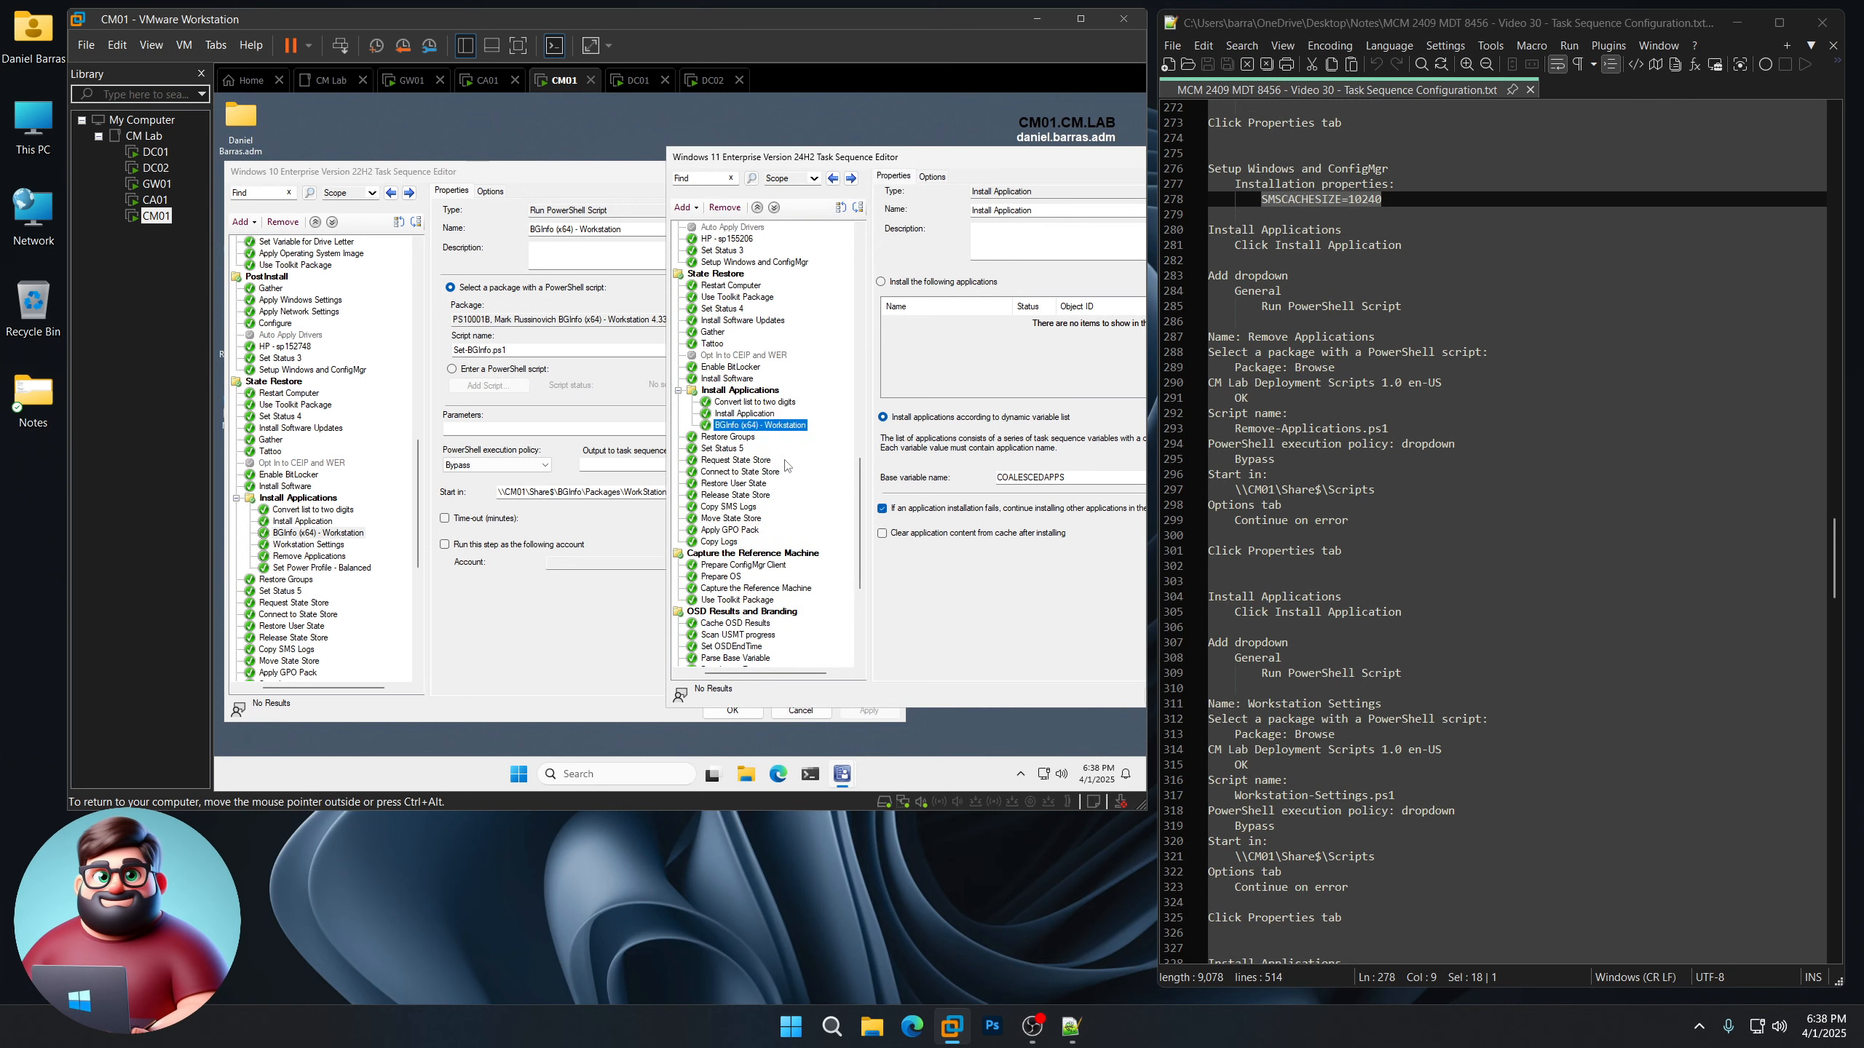
Copy the Workstation Settings step from the Windows 10 task sequence to below BGInfo (x64) - Workstation in the Windows 11 task sequence
{"action": "left_click", "coordinate": [308, 544]}
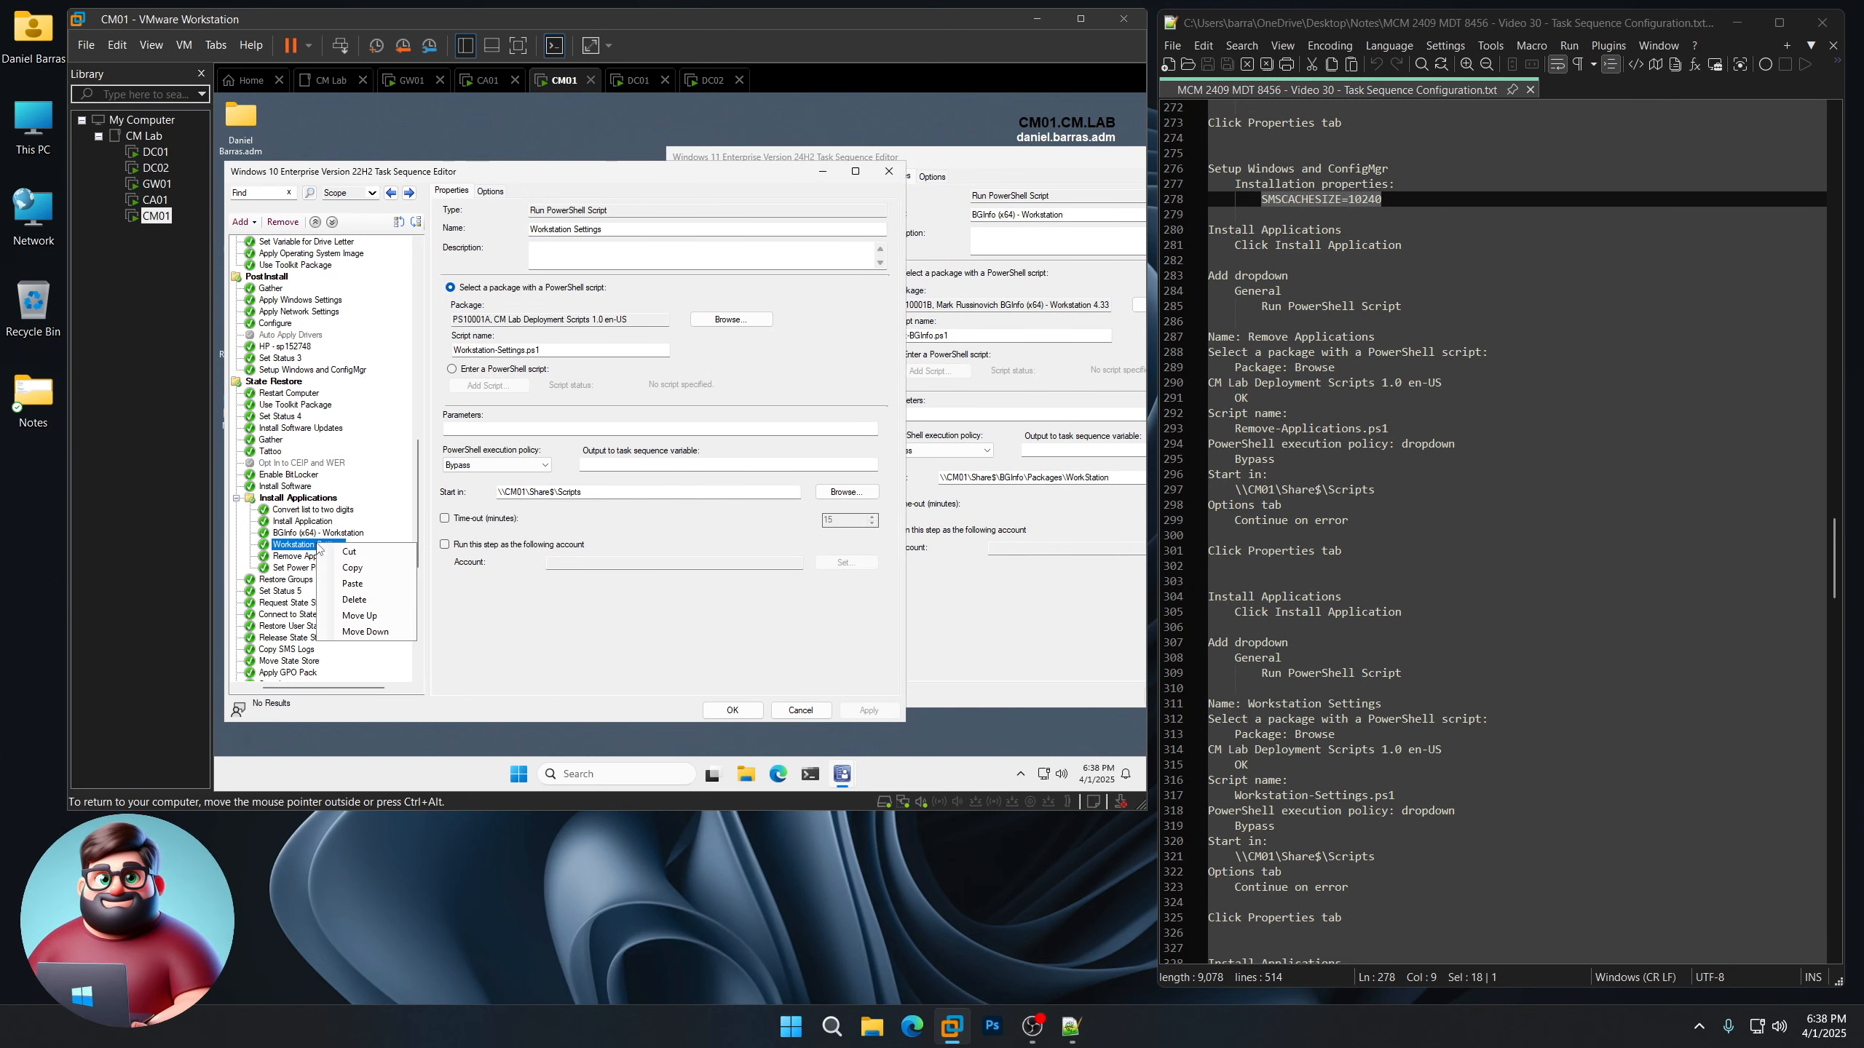
{"action": "left_click", "coordinate": [756, 424]}
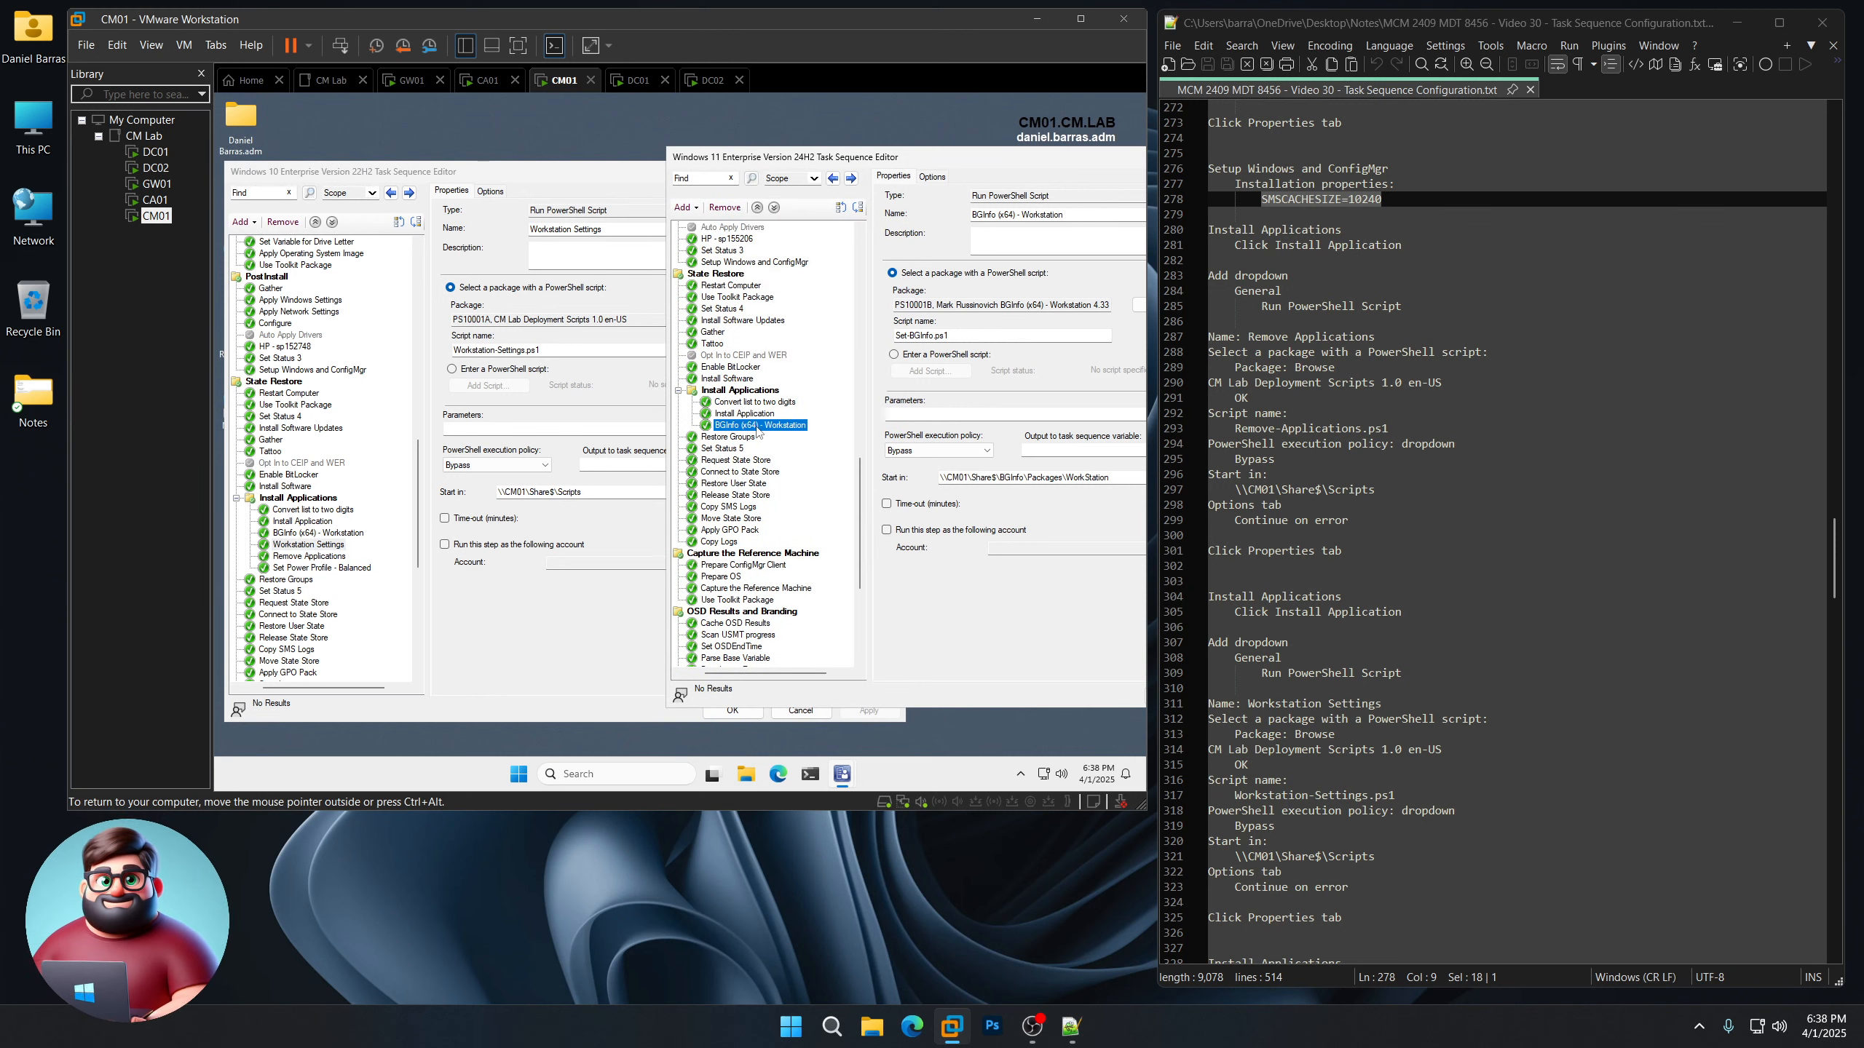
{"action": "right_click", "coordinate": [755, 425]}
{"action": "left_click", "coordinate": [790, 467]}
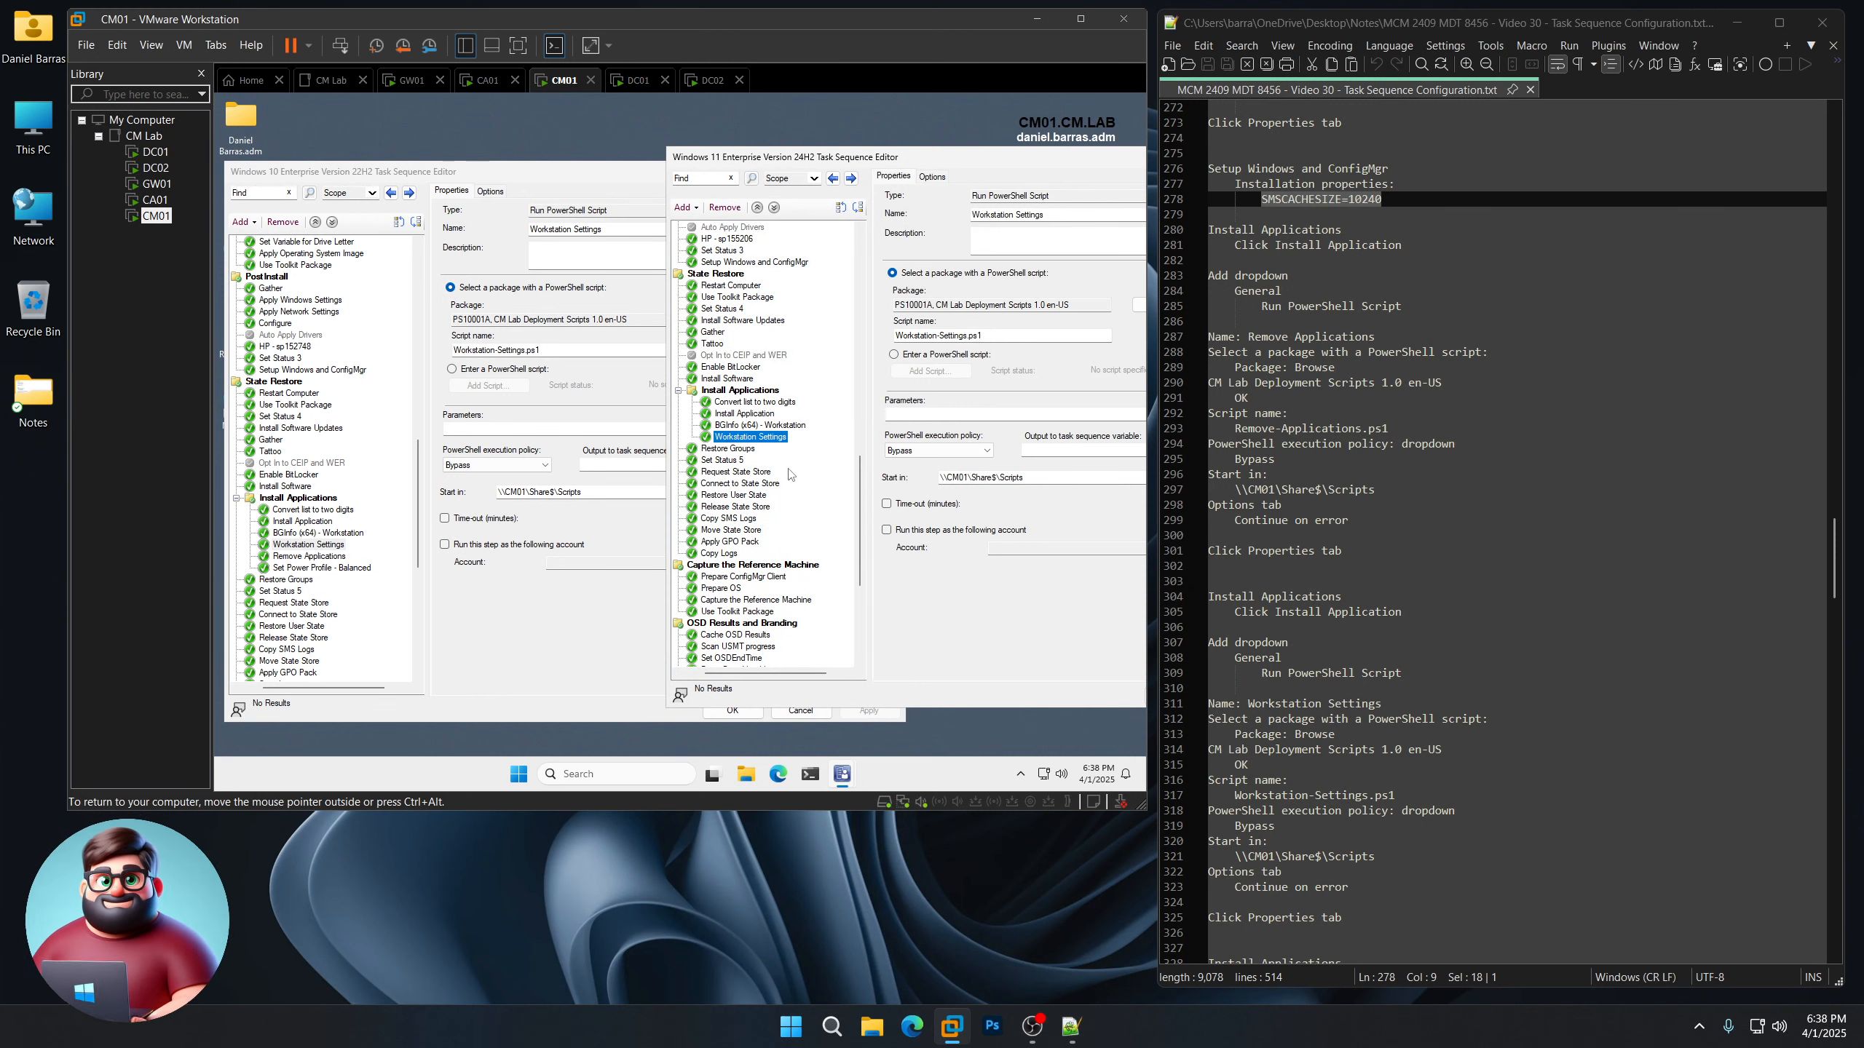
Copy the Remove Applications step from the Windows 10 task sequence to below Workstation Settings in the Windows 11 task sequence
{"action": "left_click", "coordinate": [335, 556]}
{"action": "right_click", "coordinate": [335, 556]}
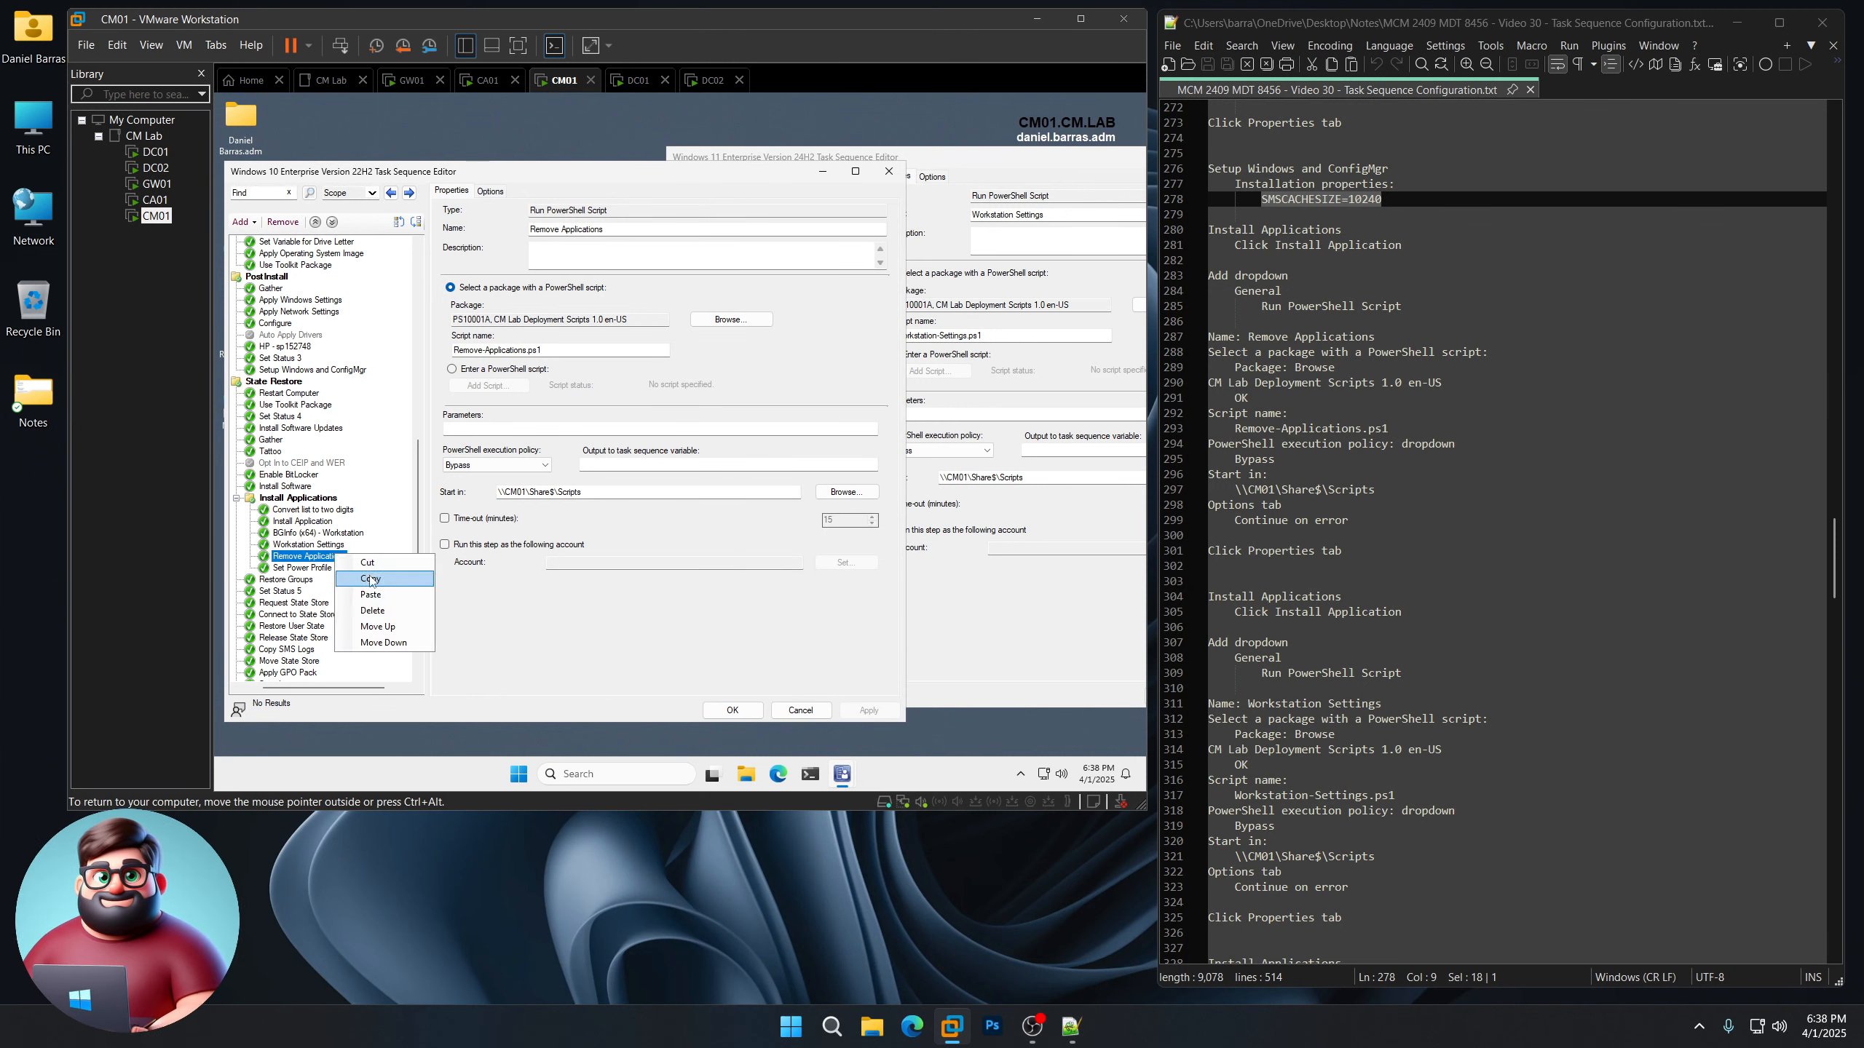
{"action": "left_click", "coordinate": [370, 580]}
{"action": "left_click", "coordinate": [988, 171]}
{"action": "right_click", "coordinate": [765, 439]}
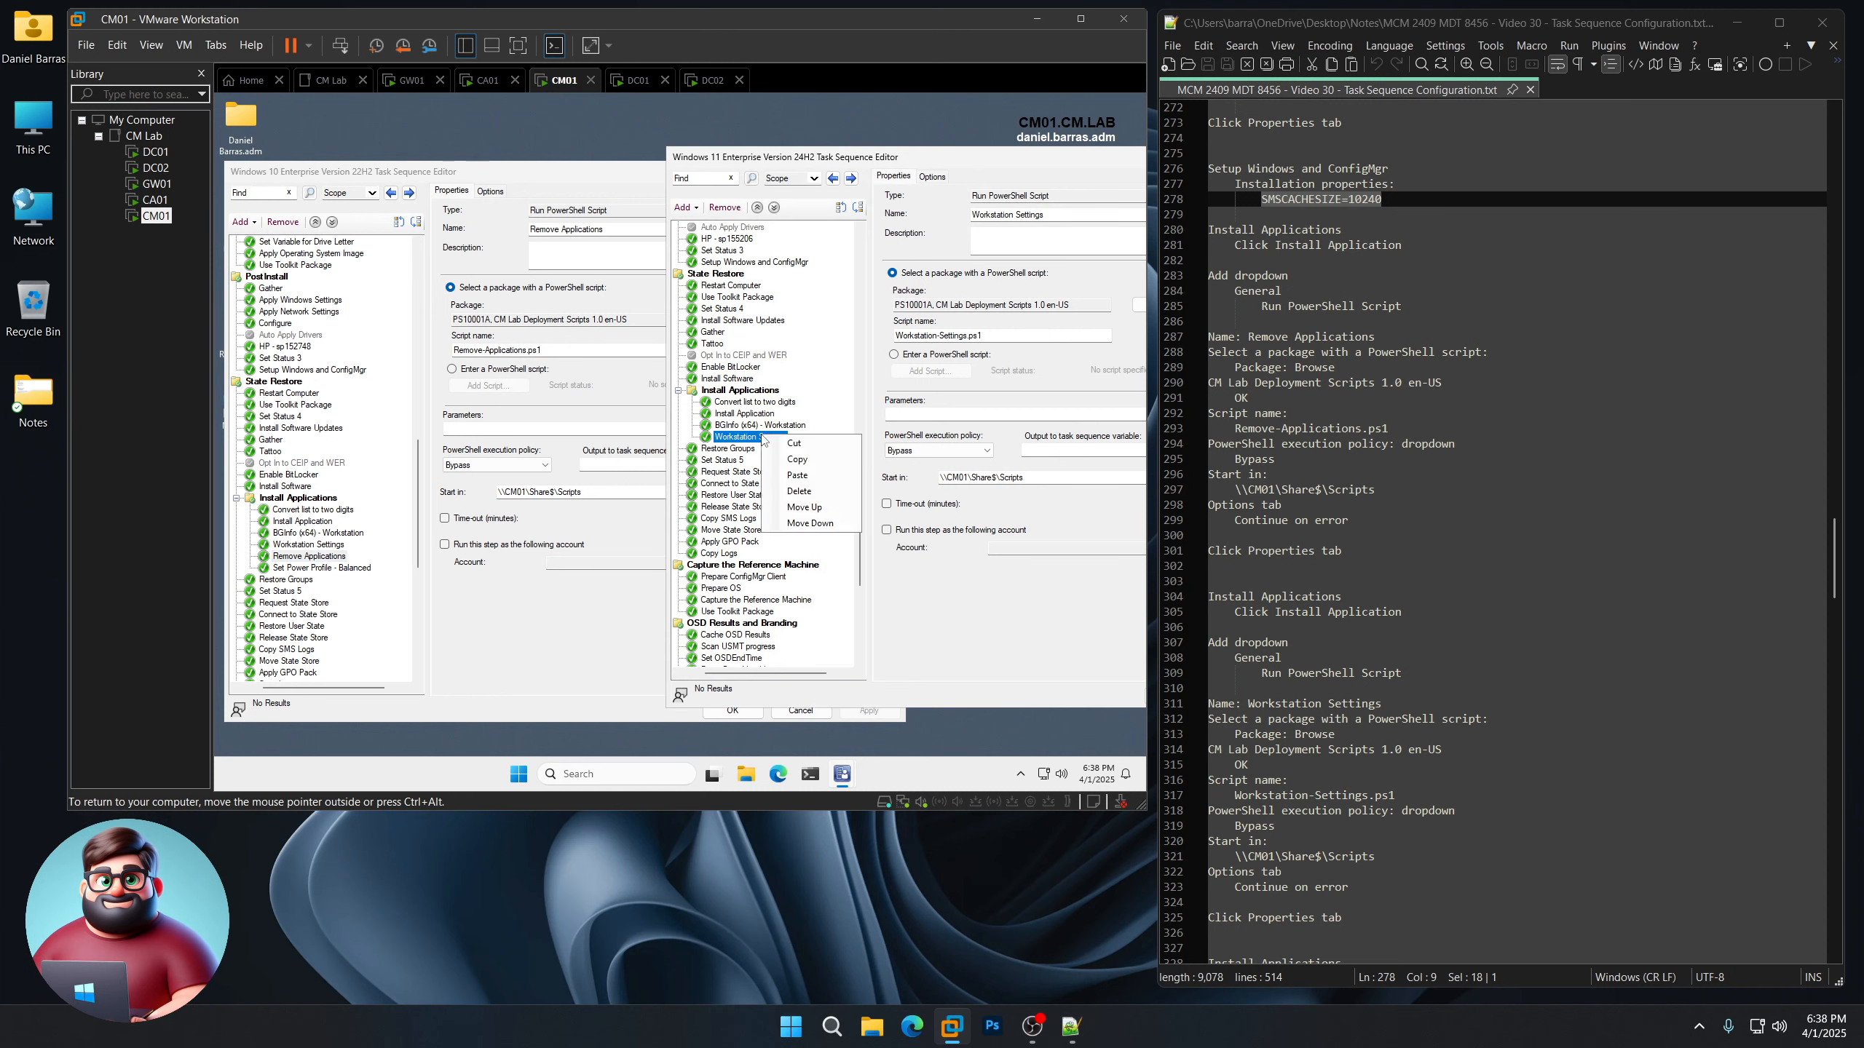
{"action": "left_click", "coordinate": [798, 481]}
Copy the Set Power Profile - Balanced step to below Remove Applications in the Windows 11 task sequence and close the Windows 10 editor
{"action": "left_click", "coordinate": [343, 567]}
{"action": "right_click", "coordinate": [342, 567]}
{"action": "left_click", "coordinate": [377, 591]}
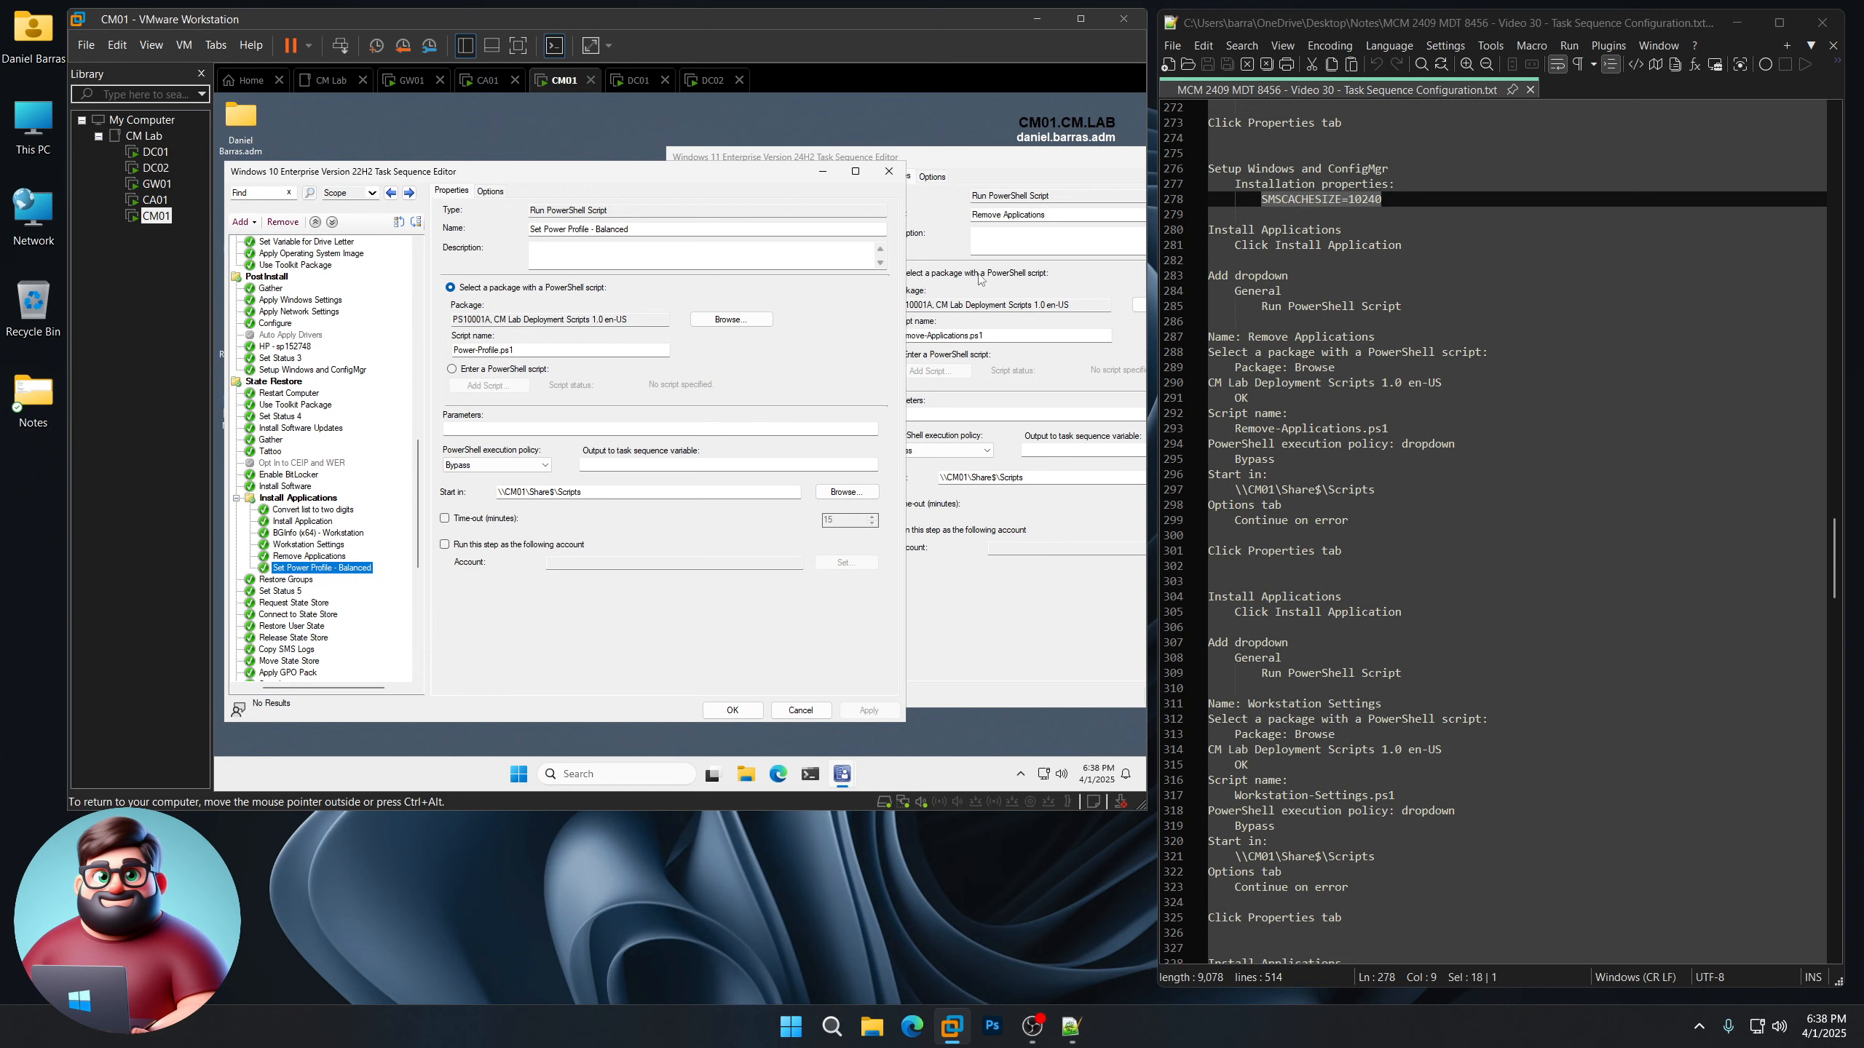
{"action": "left_click", "coordinate": [1035, 169]}
{"action": "right_click", "coordinate": [765, 450]}
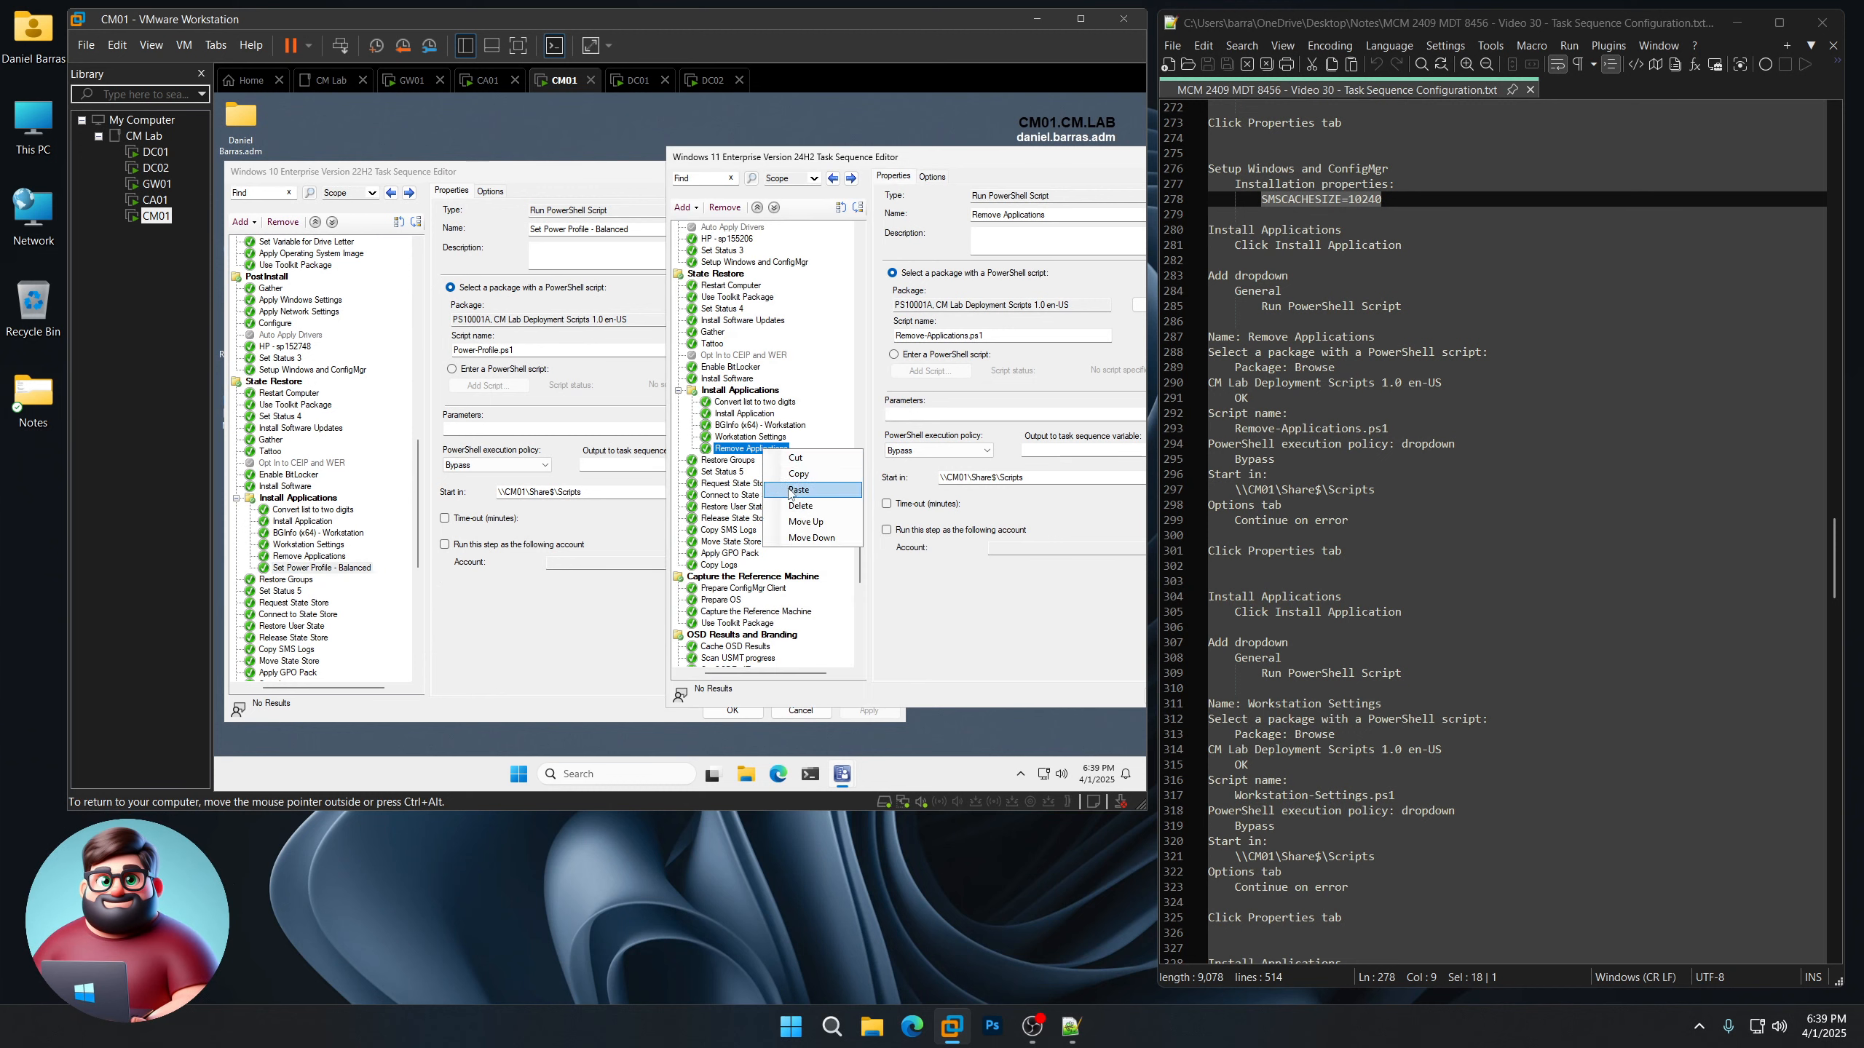
{"action": "left_click", "coordinate": [797, 490]}
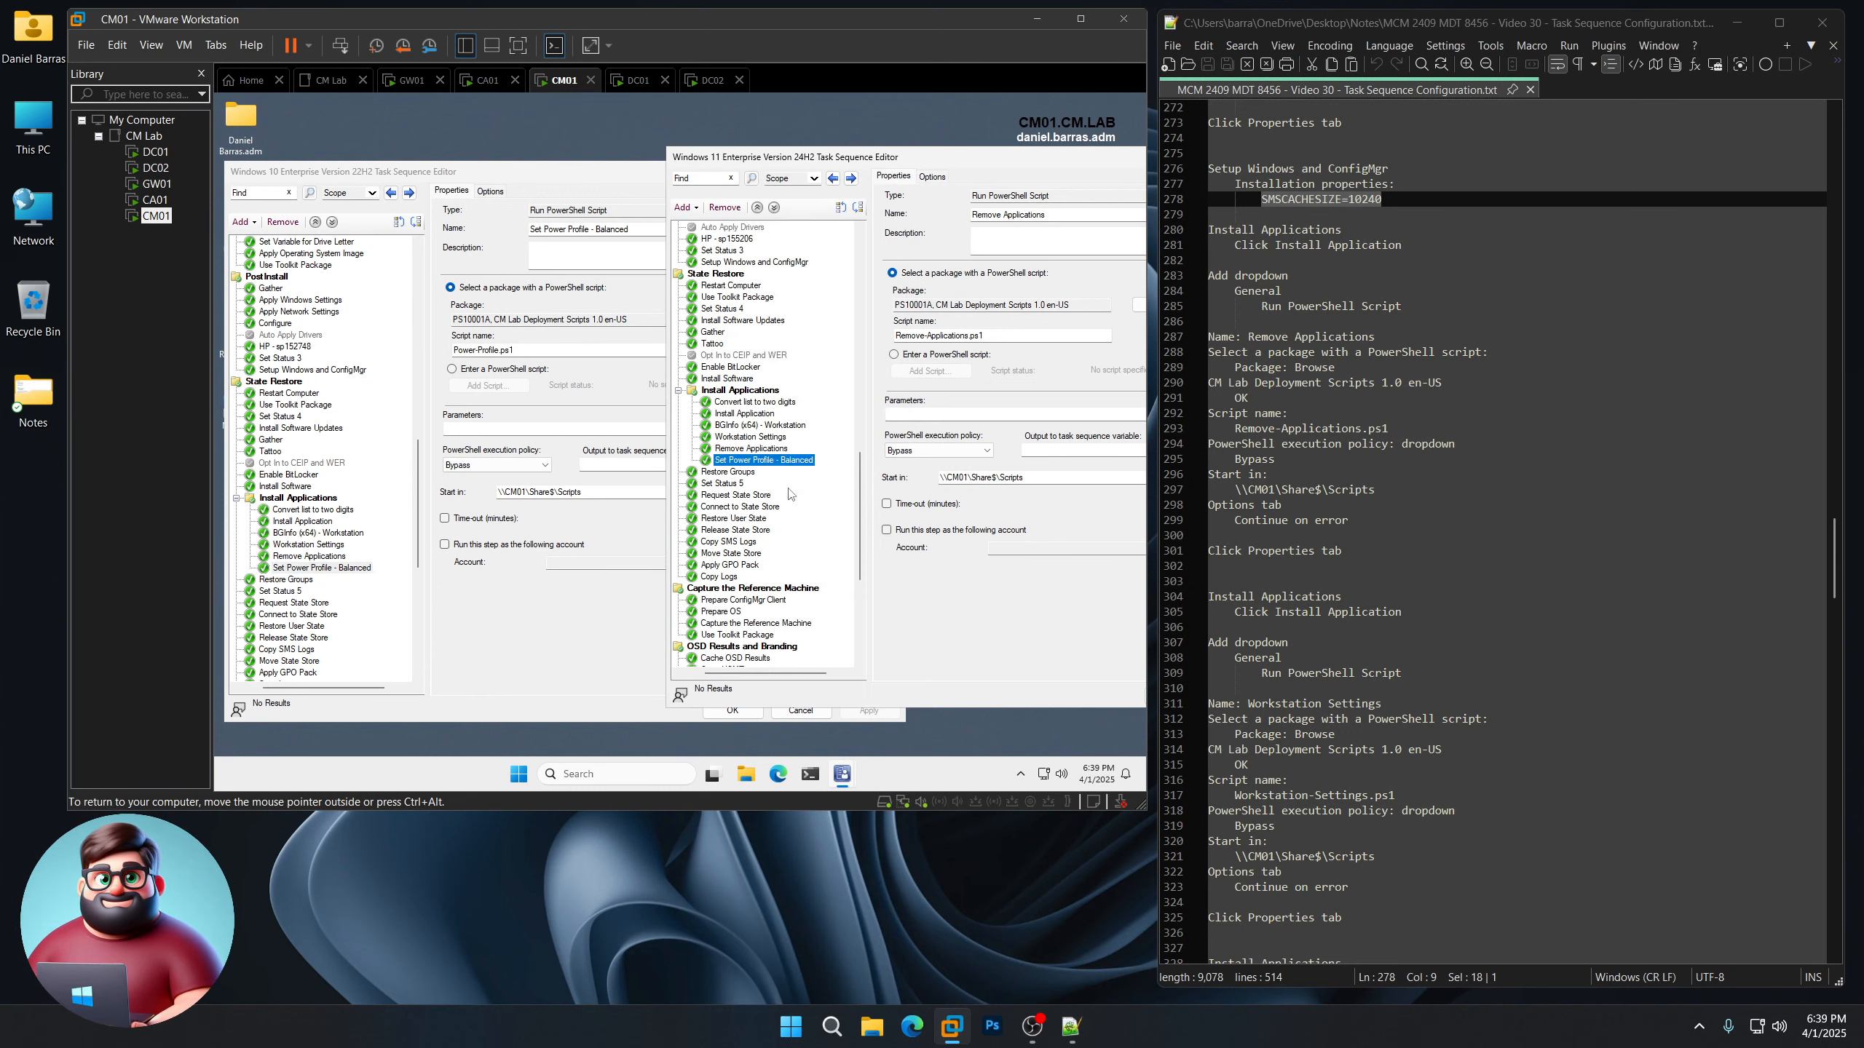
{"action": "left_click", "coordinate": [728, 717]}
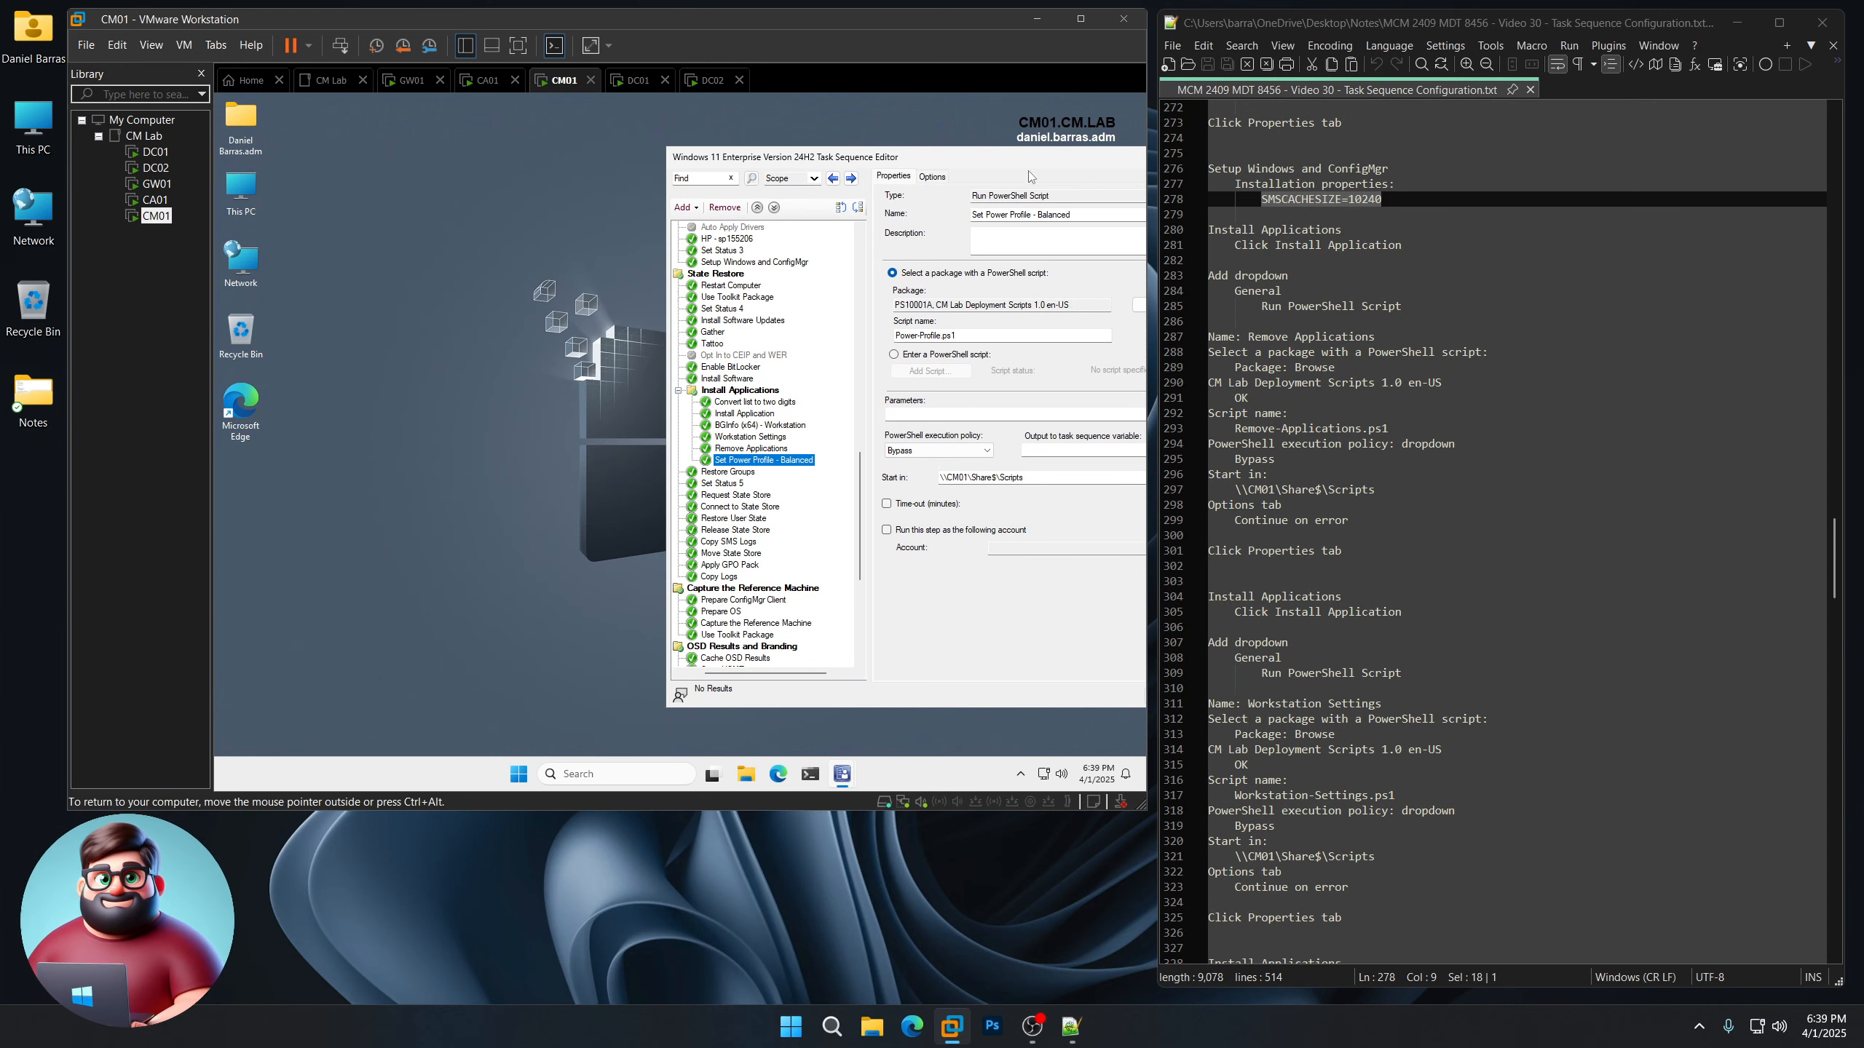
Remove the Enable BitLocker command-line step from the State Restore group of the Windows 11 task sequence
{"action": "left_click_drag", "start_coordinate": [1029, 158], "coordinate": [739, 138]}
{"action": "scroll", "coordinate": [1248, 576], "scroll_direction": "down", "scroll_amount": 3}
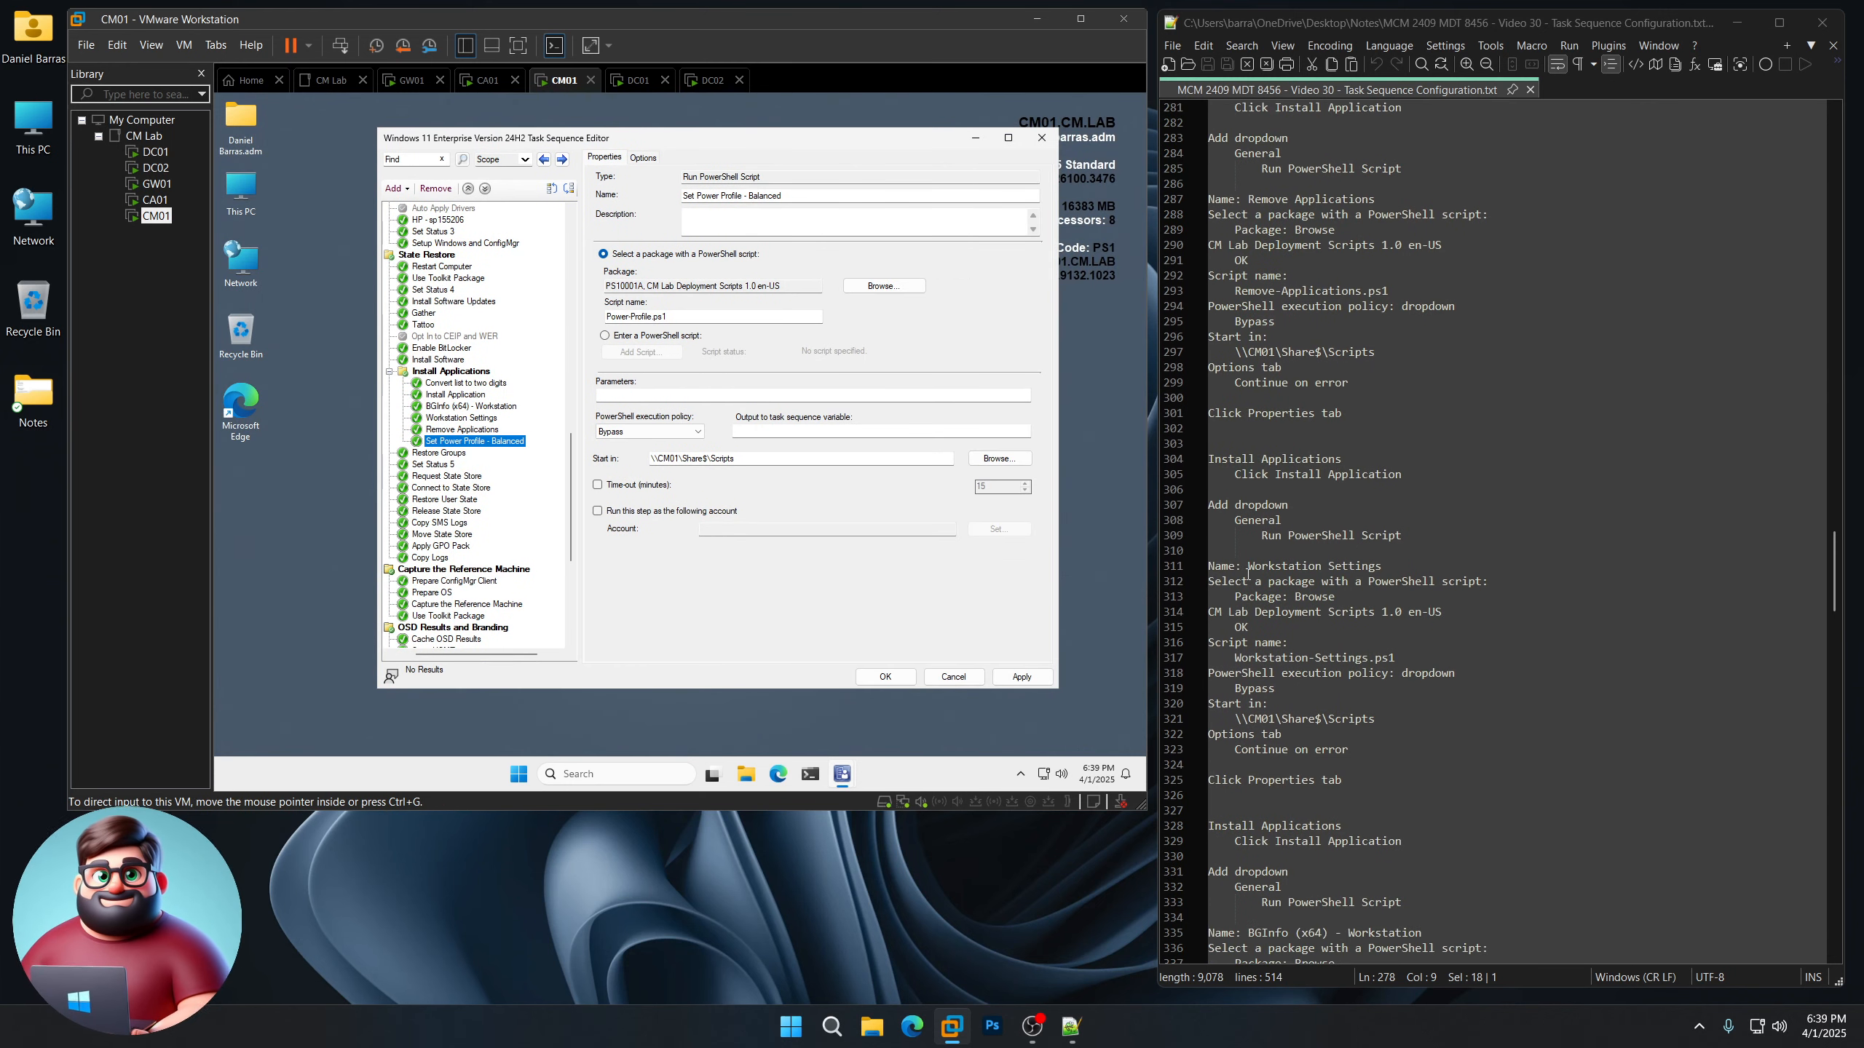
{"action": "scroll", "coordinate": [1247, 575], "scroll_direction": "down", "scroll_amount": 20}
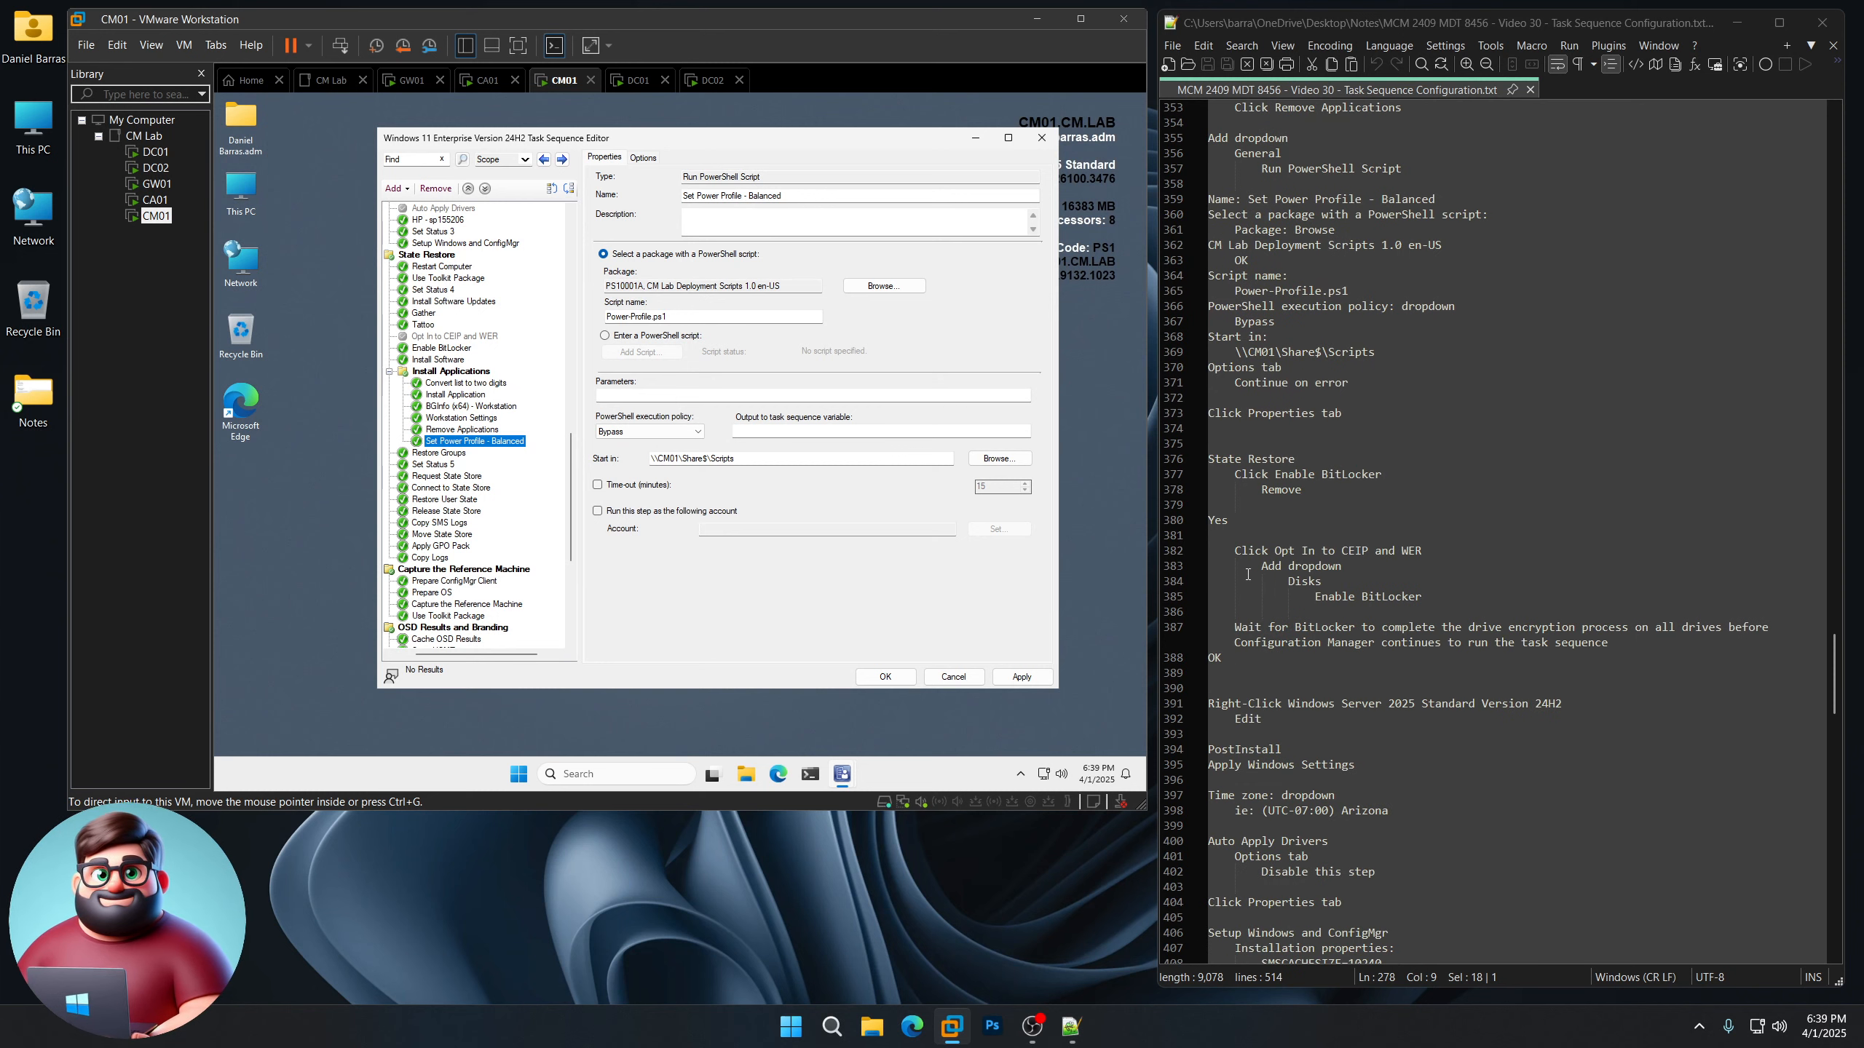
{"action": "scroll", "coordinate": [1247, 576], "scroll_direction": "down", "scroll_amount": 2}
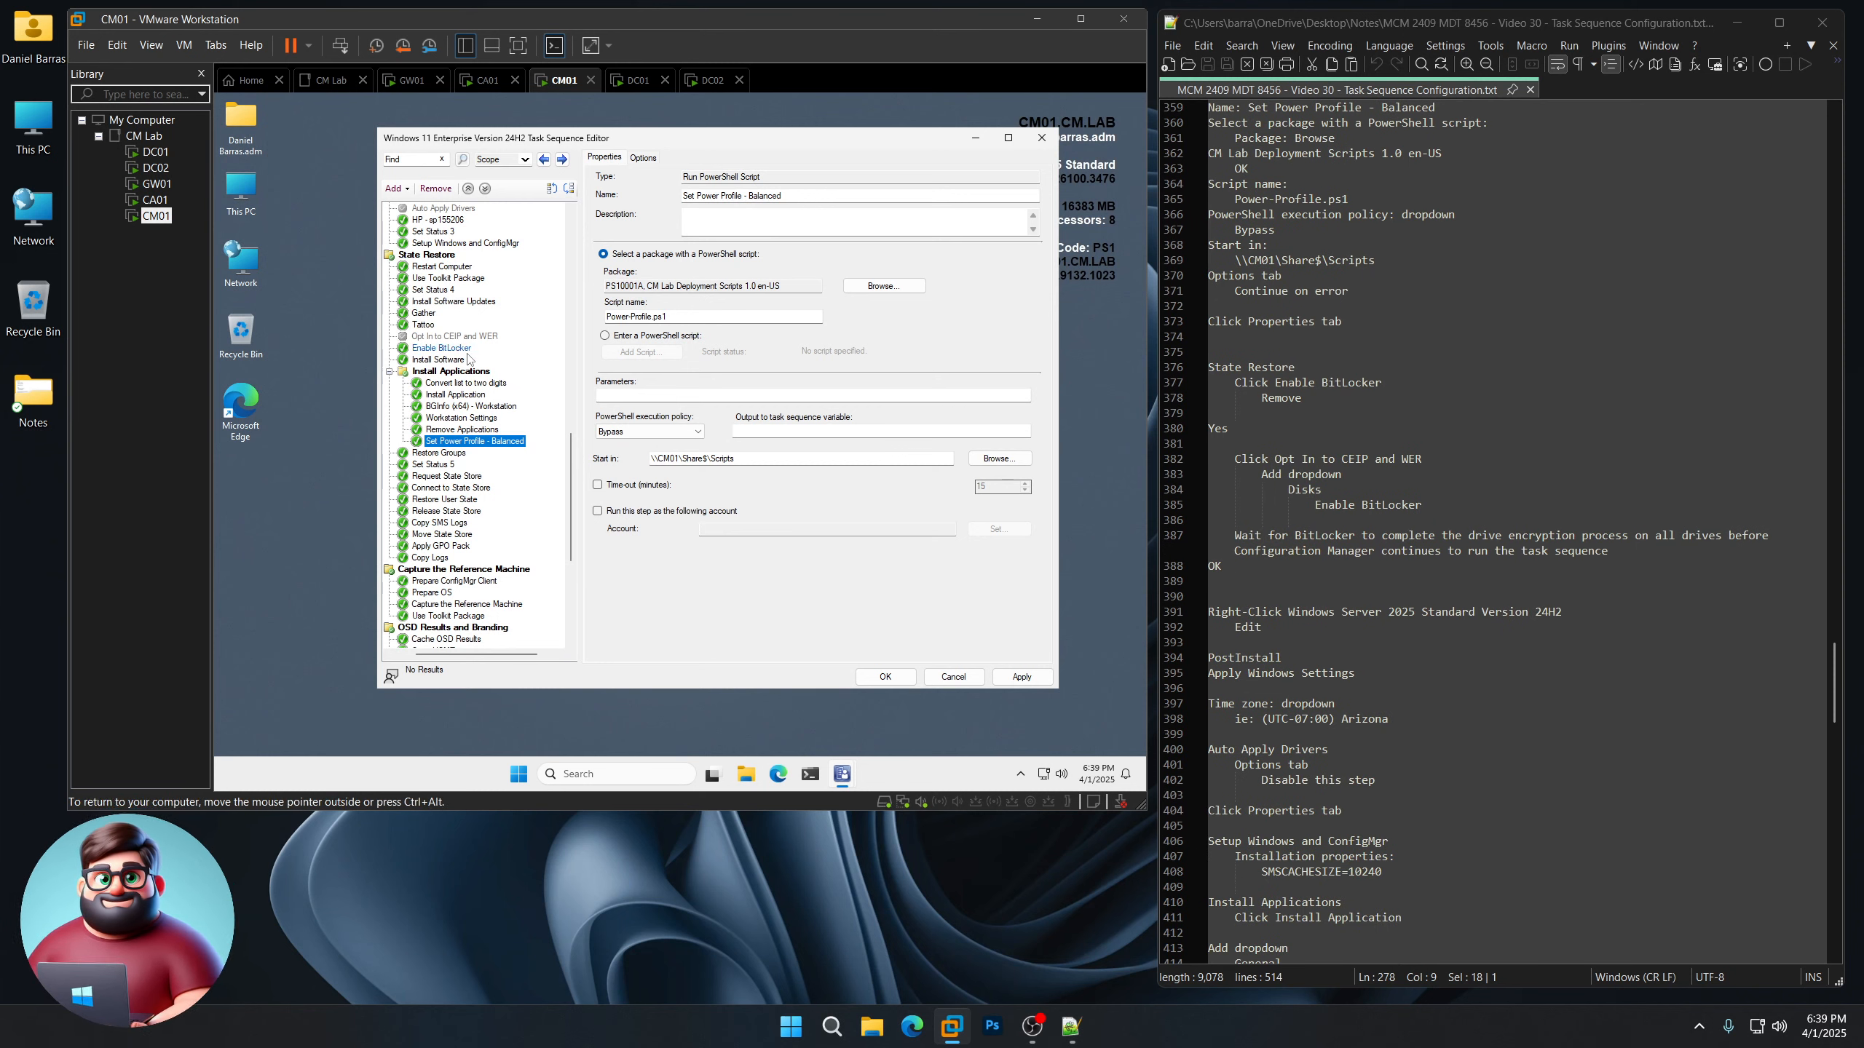
{"action": "left_click", "coordinate": [442, 348]}
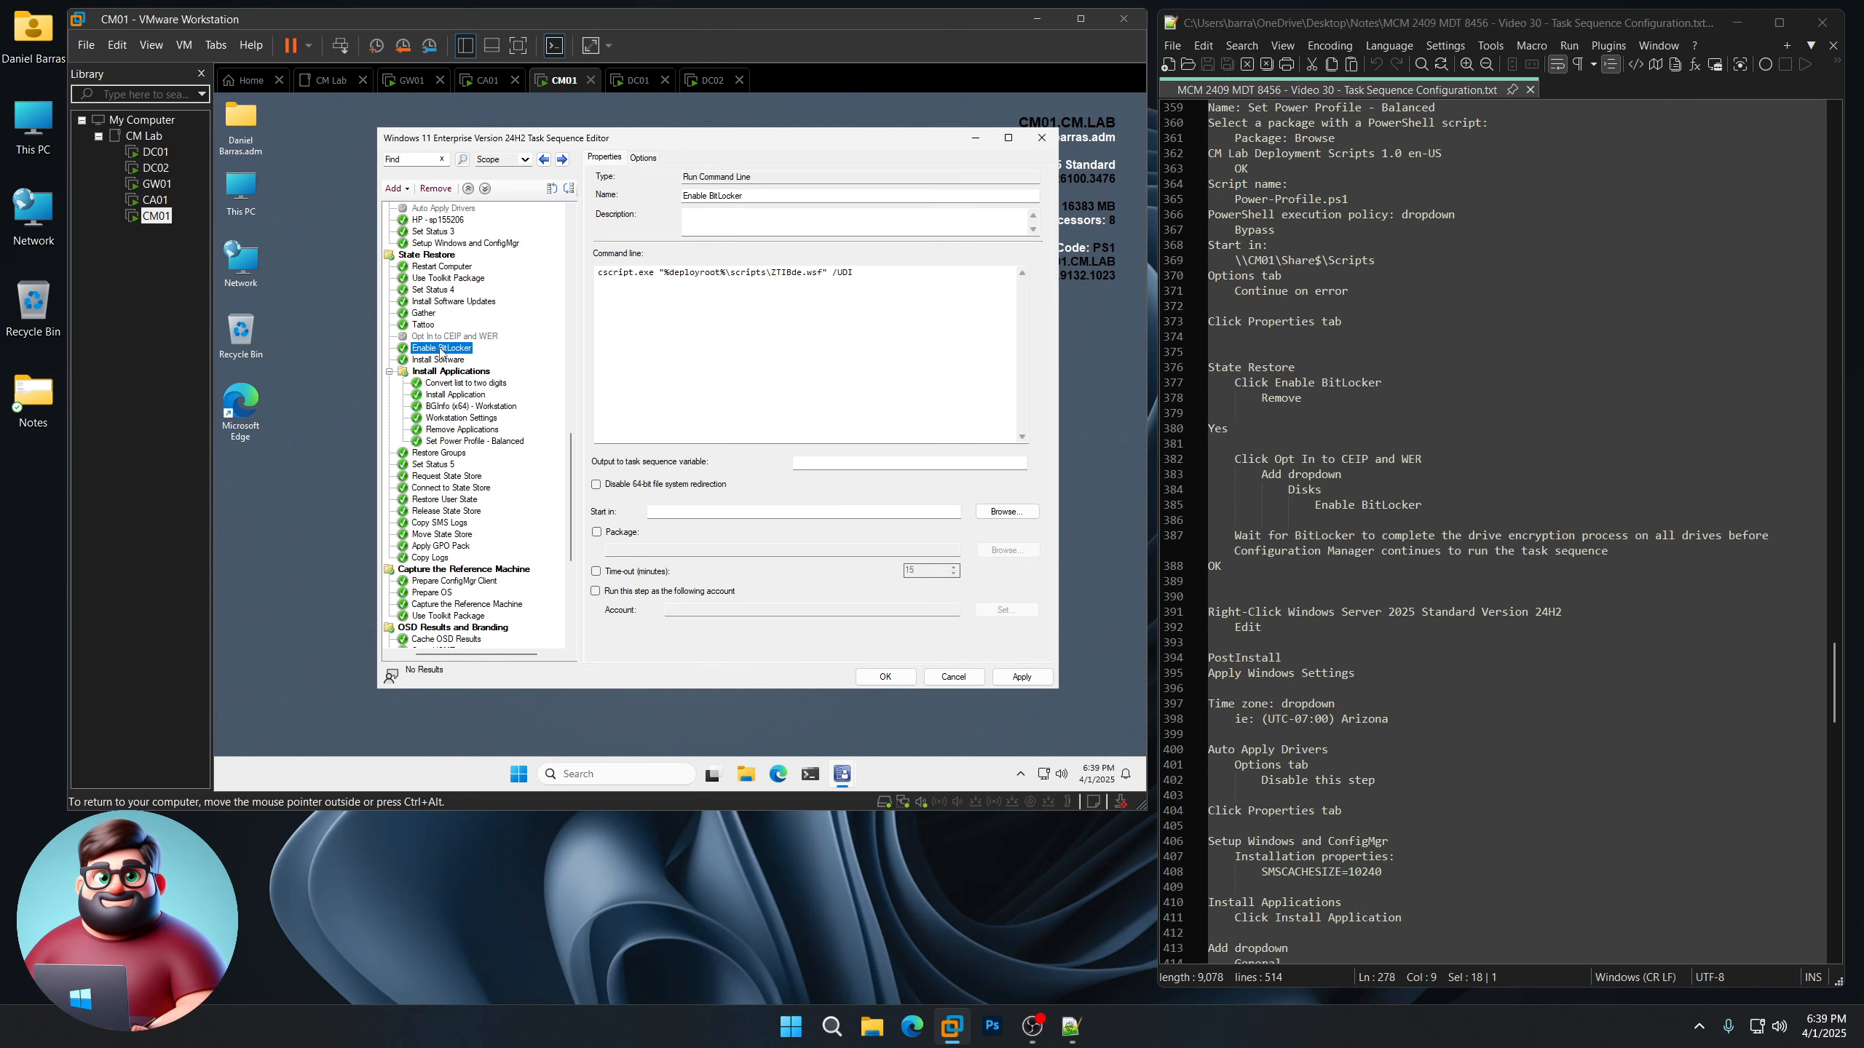
{"action": "left_click", "coordinate": [438, 188]}
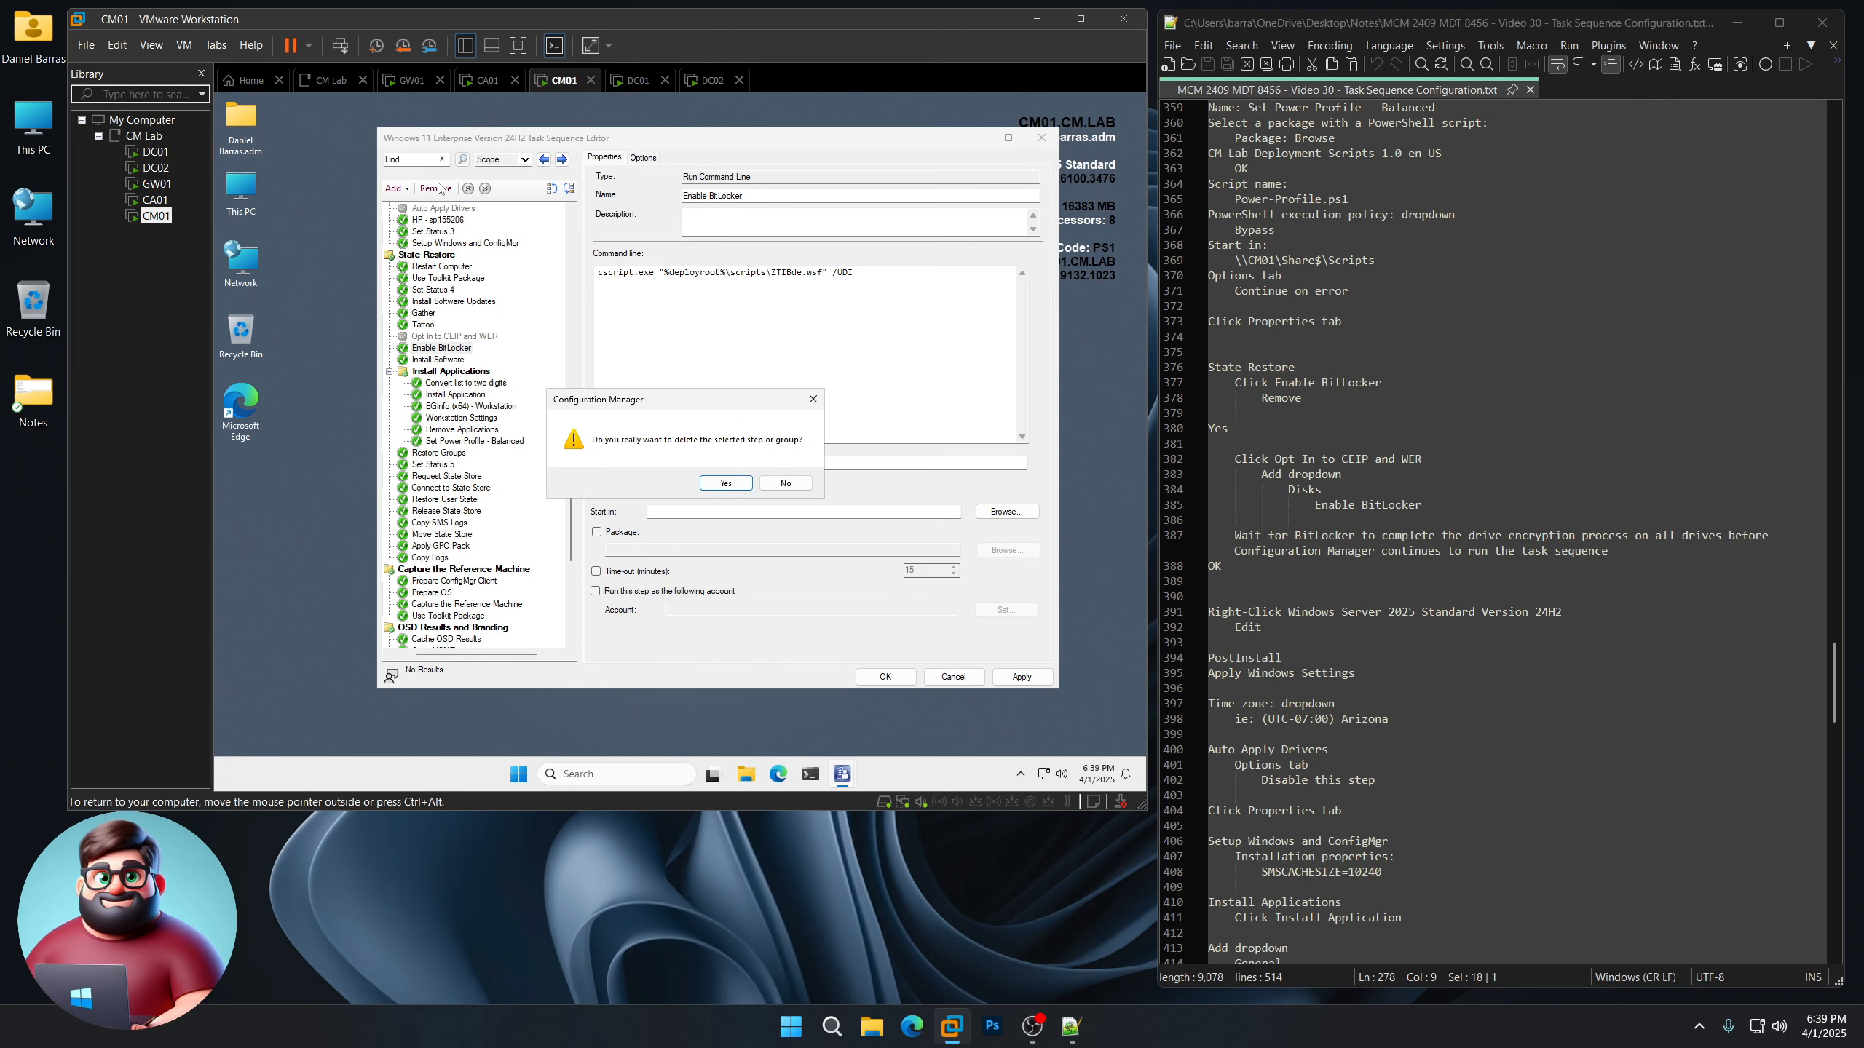
{"action": "left_click", "coordinate": [725, 483]}
Add an Enable BitLocker disk step below Opt In to CEIP and WER that waits for drive encryption to complete, and save the task sequence
{"action": "left_click", "coordinate": [467, 338]}
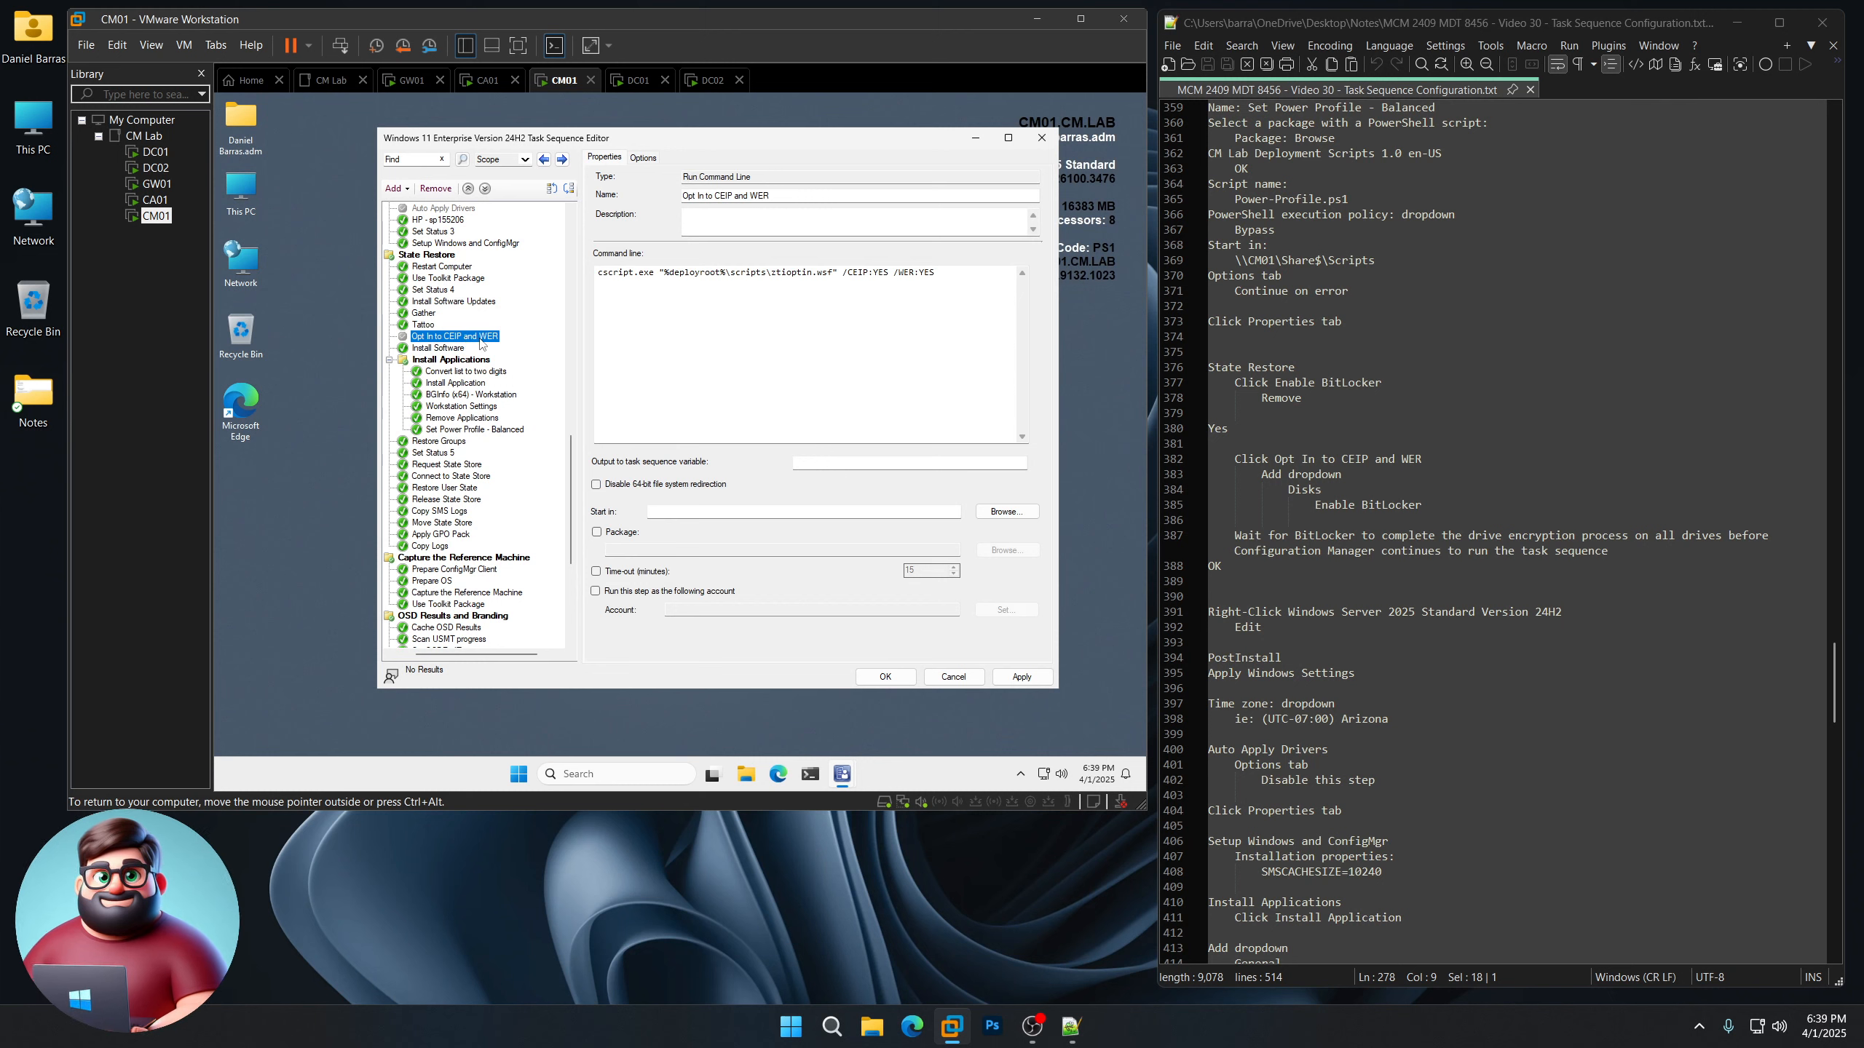
{"action": "left_click_drag", "start_coordinate": [1422, 460], "coordinate": [1339, 460]}
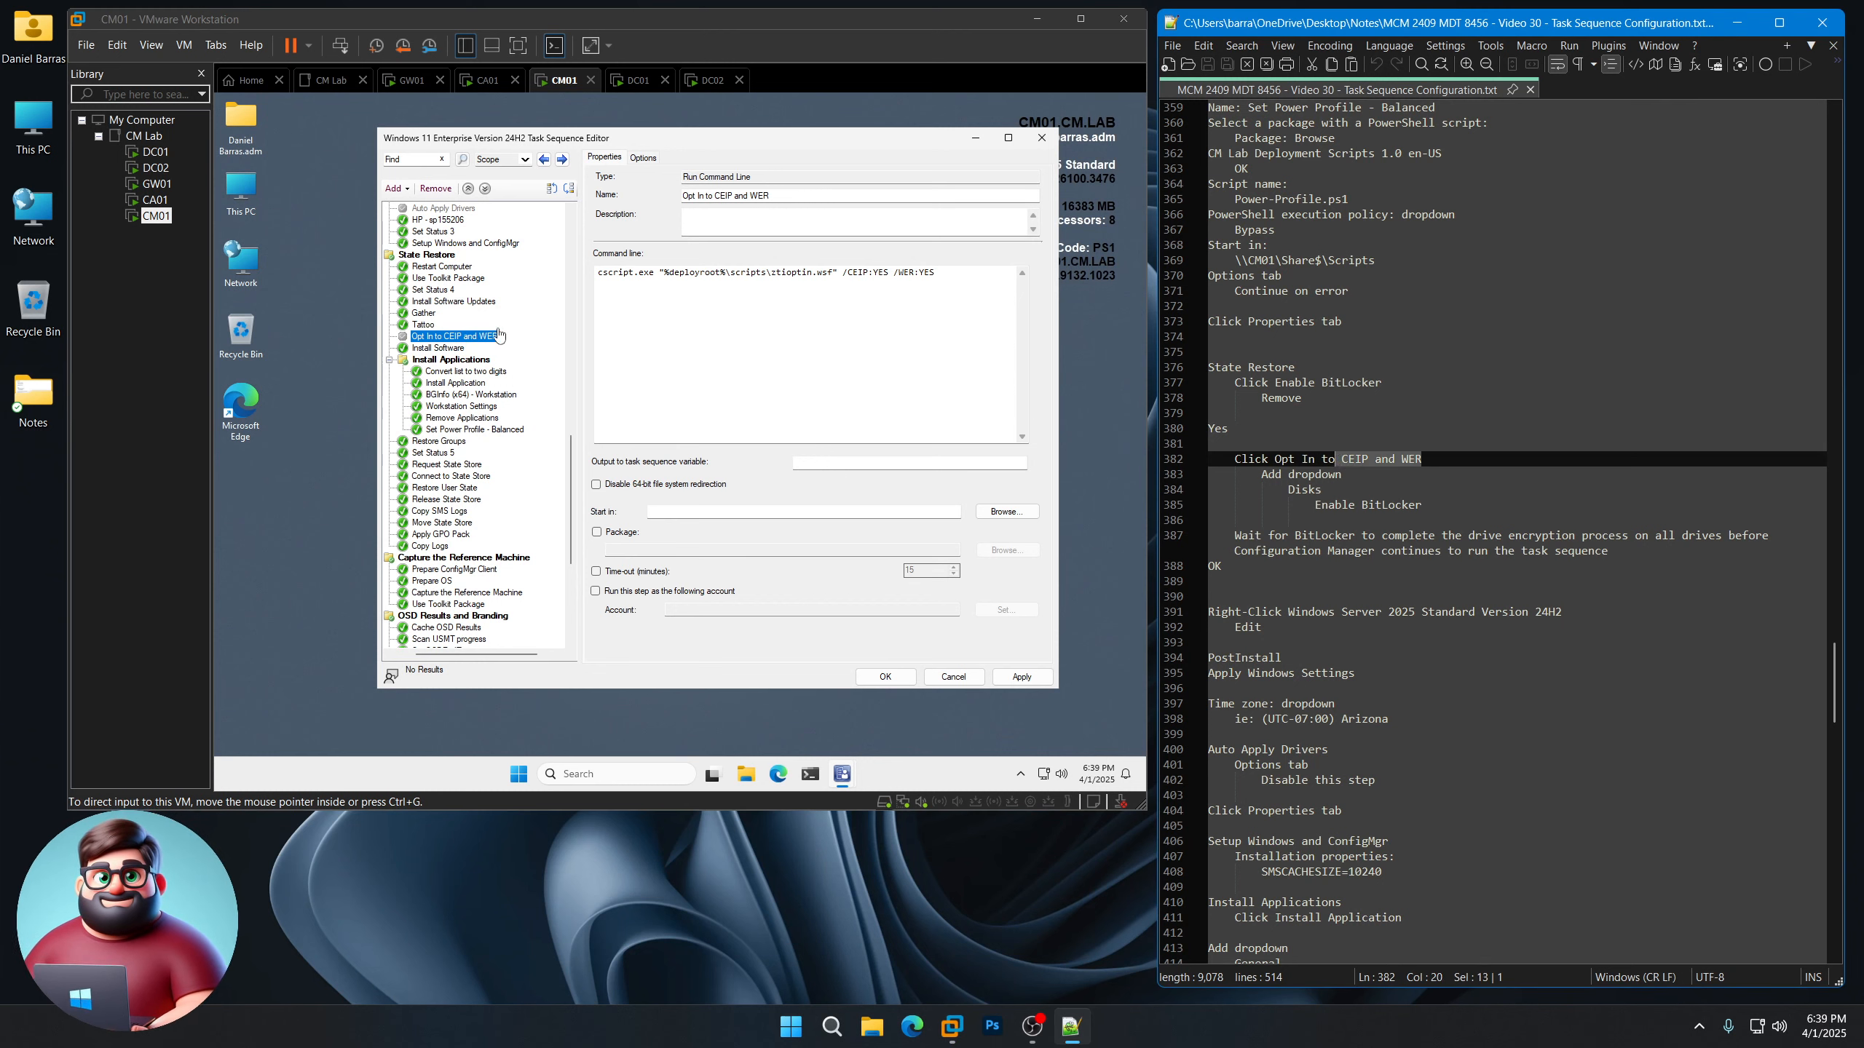
{"action": "left_click", "coordinate": [396, 188]}
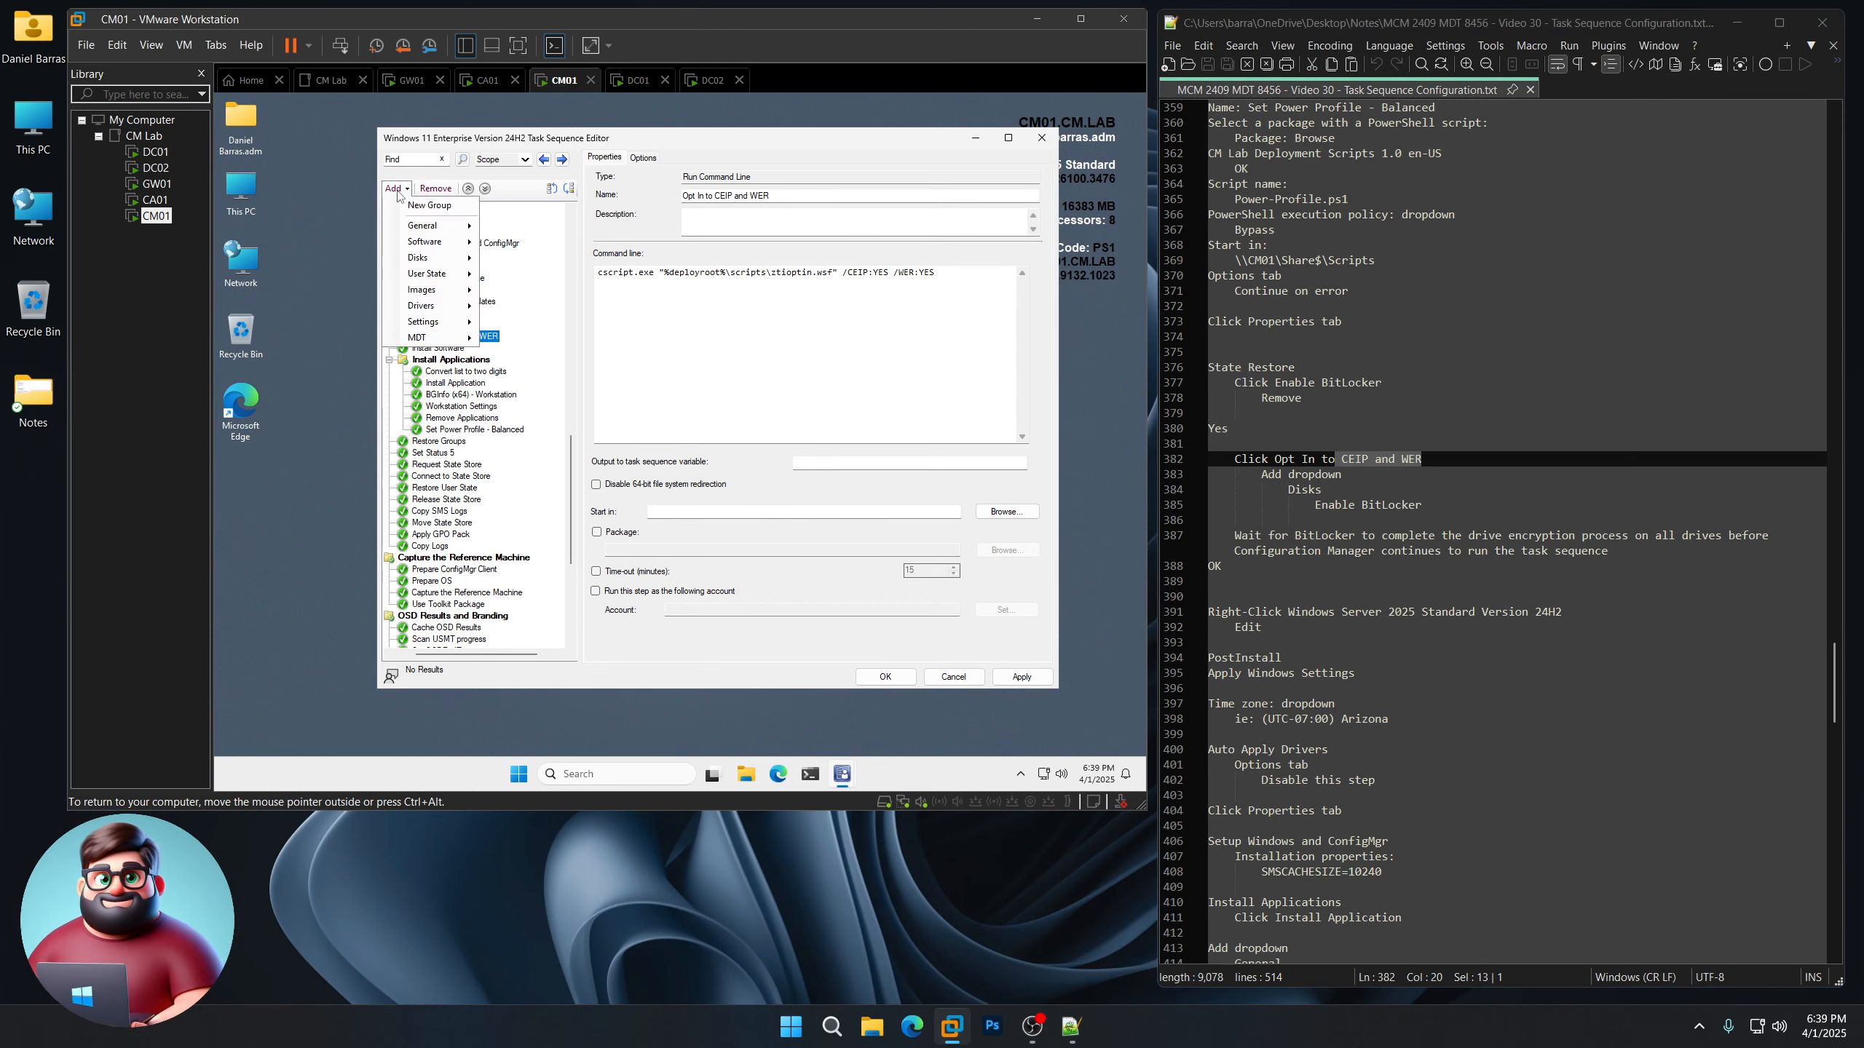
{"action": "mouse_move", "coordinate": [416, 258]}
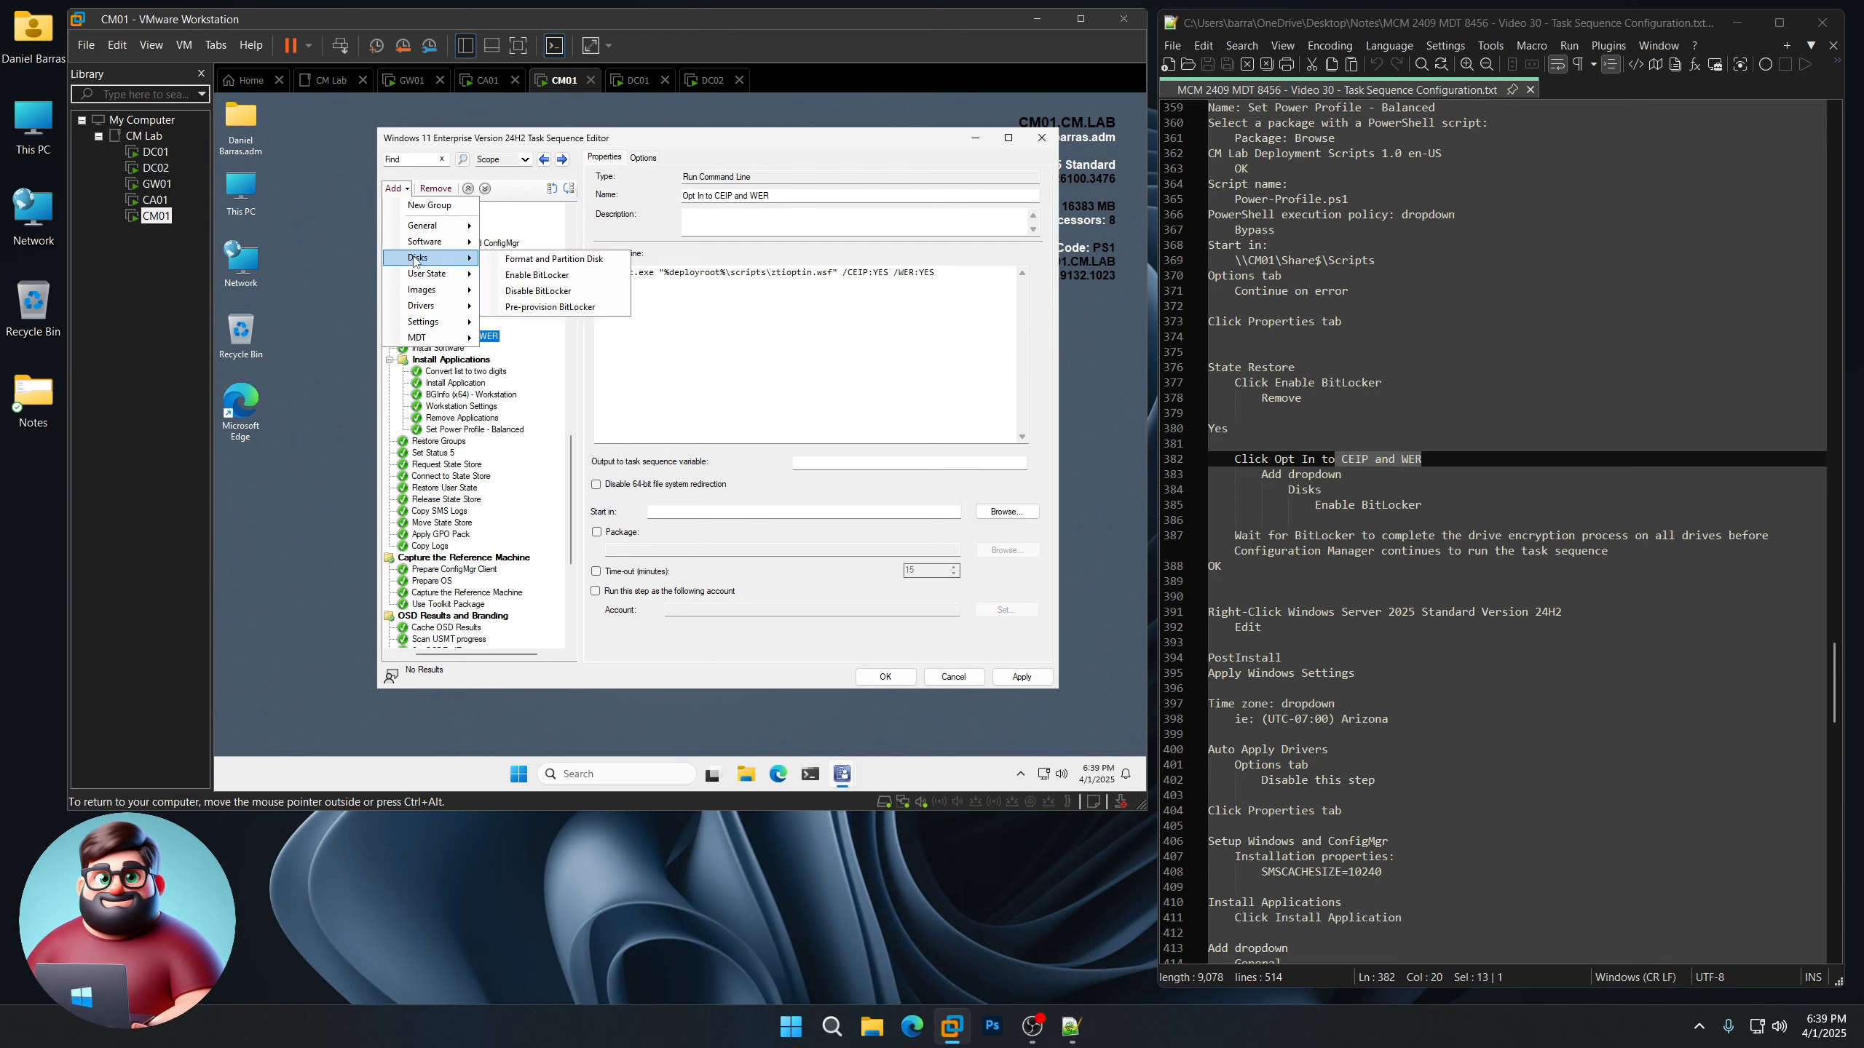
{"action": "left_click", "coordinate": [535, 275]}
{"action": "left_click", "coordinate": [601, 606]}
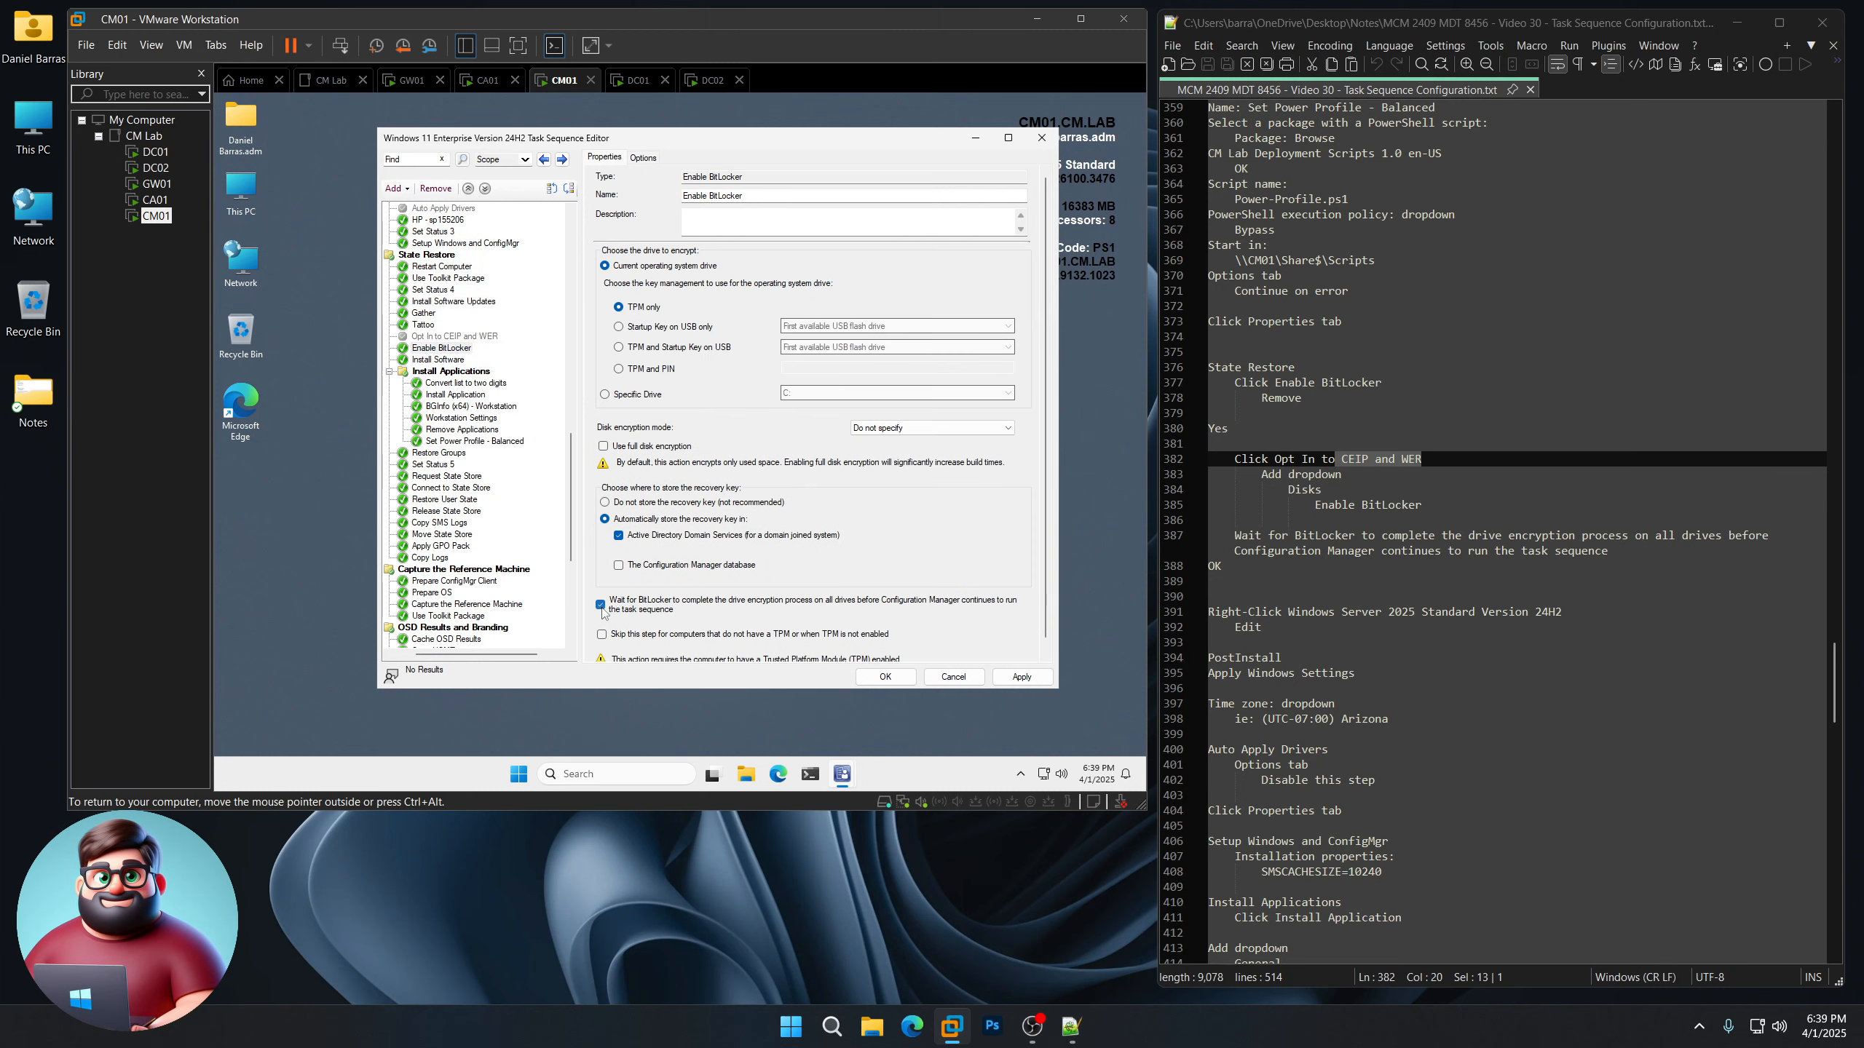
{"action": "left_click", "coordinate": [884, 677]}
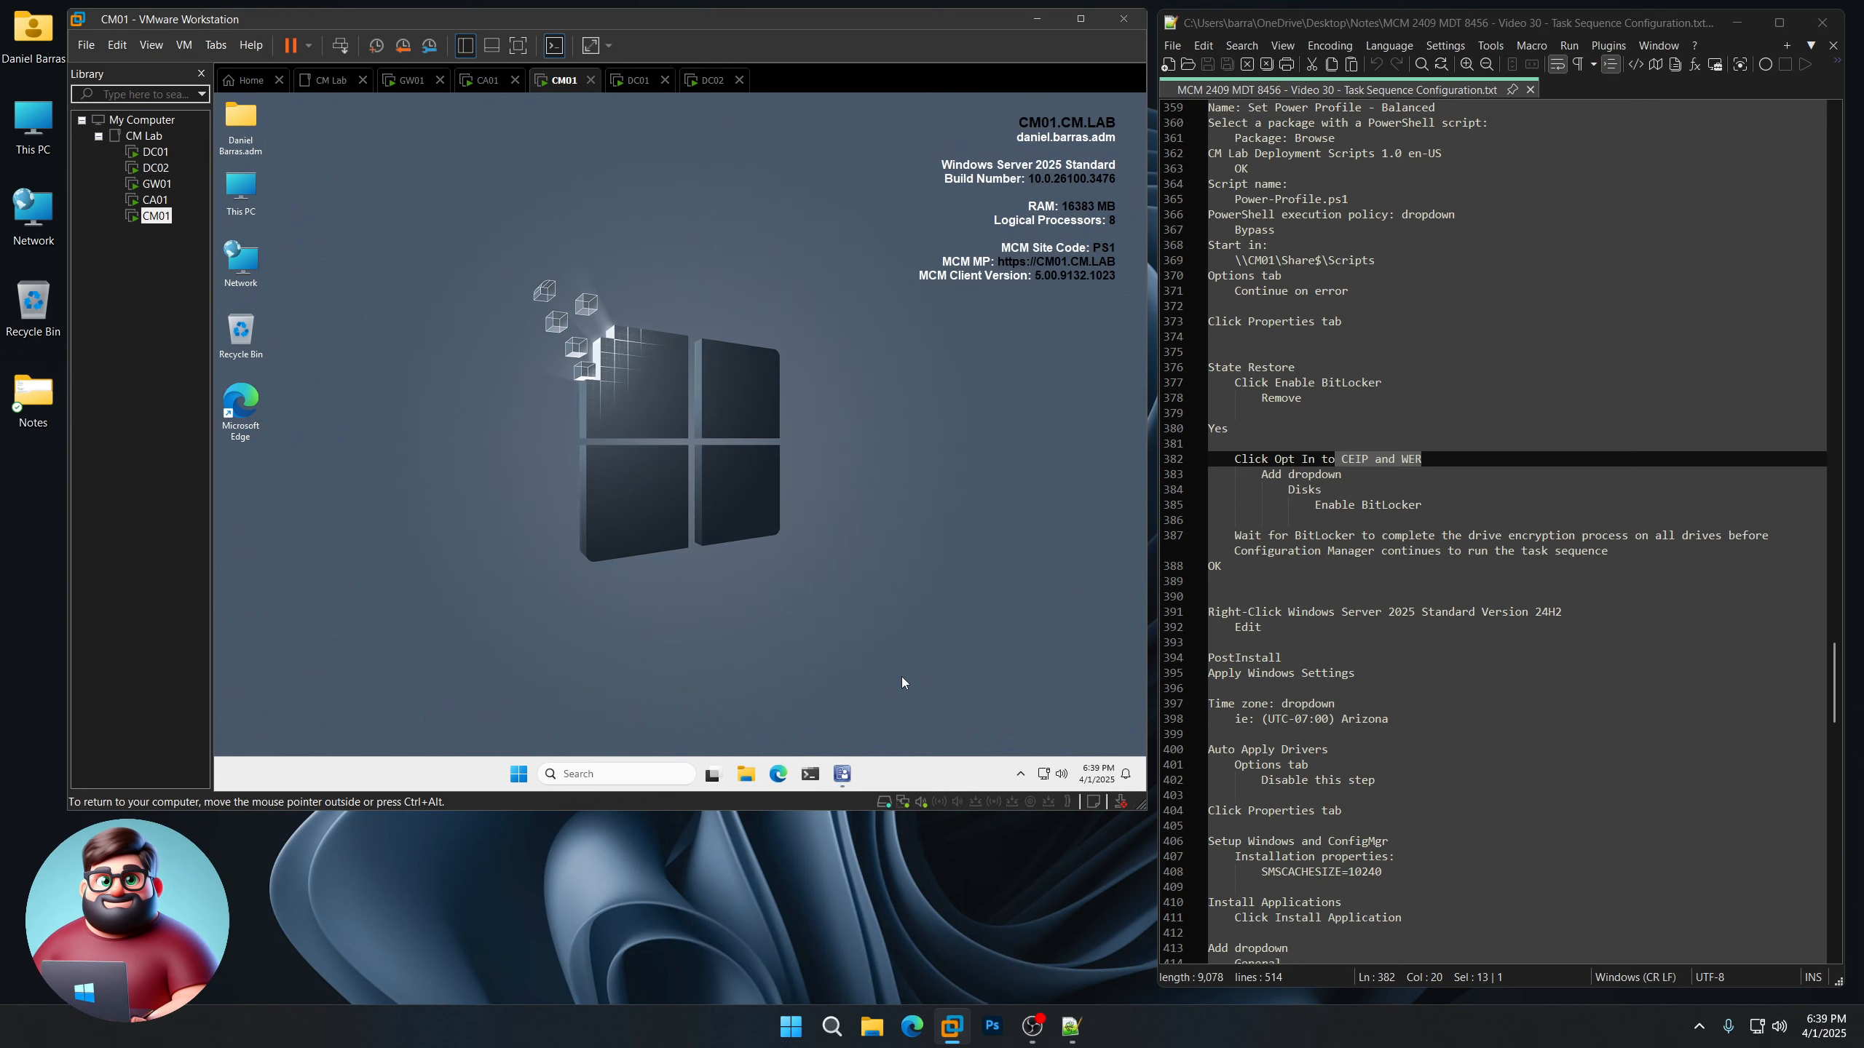
Open the Windows Server 2025 Standard Version 24H2 task sequence for editing
{"action": "left_click", "coordinate": [842, 774]}
{"action": "scroll", "coordinate": [1393, 565], "scroll_direction": "down", "scroll_amount": 8}
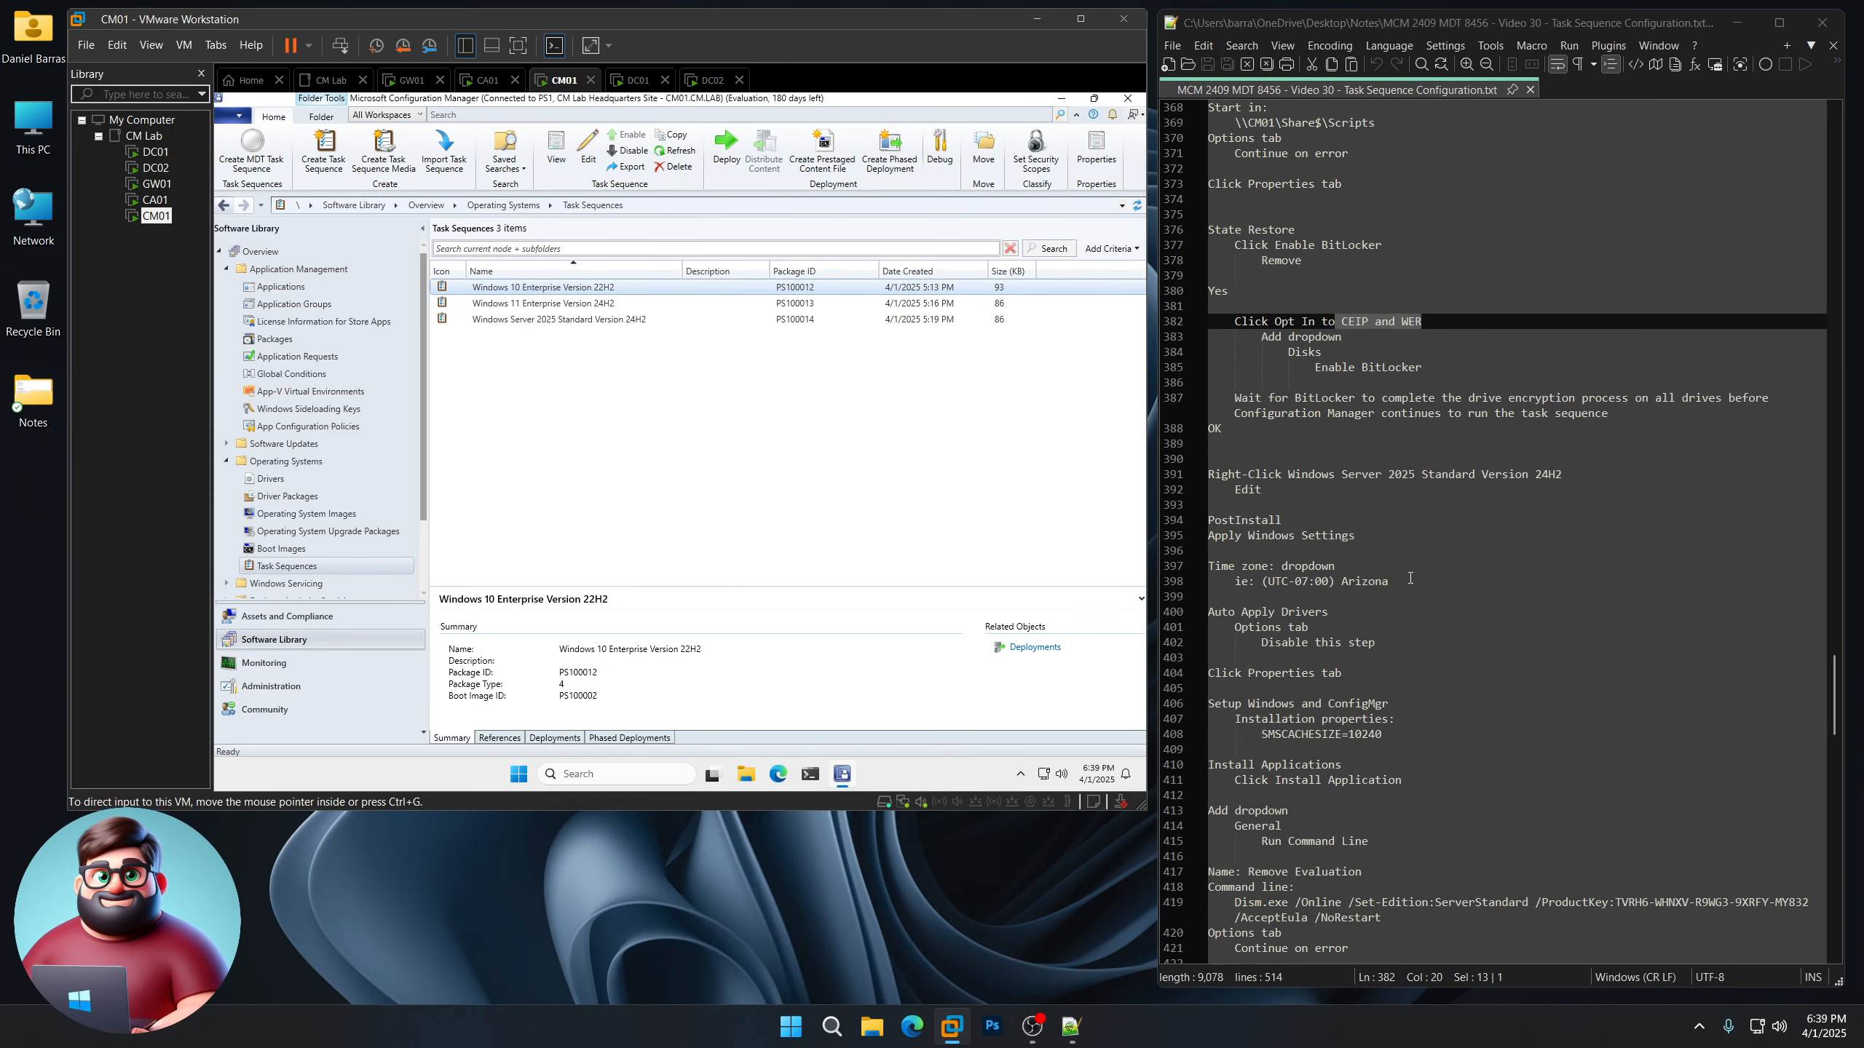
{"action": "scroll", "coordinate": [1394, 565], "scroll_direction": "down", "scroll_amount": 1}
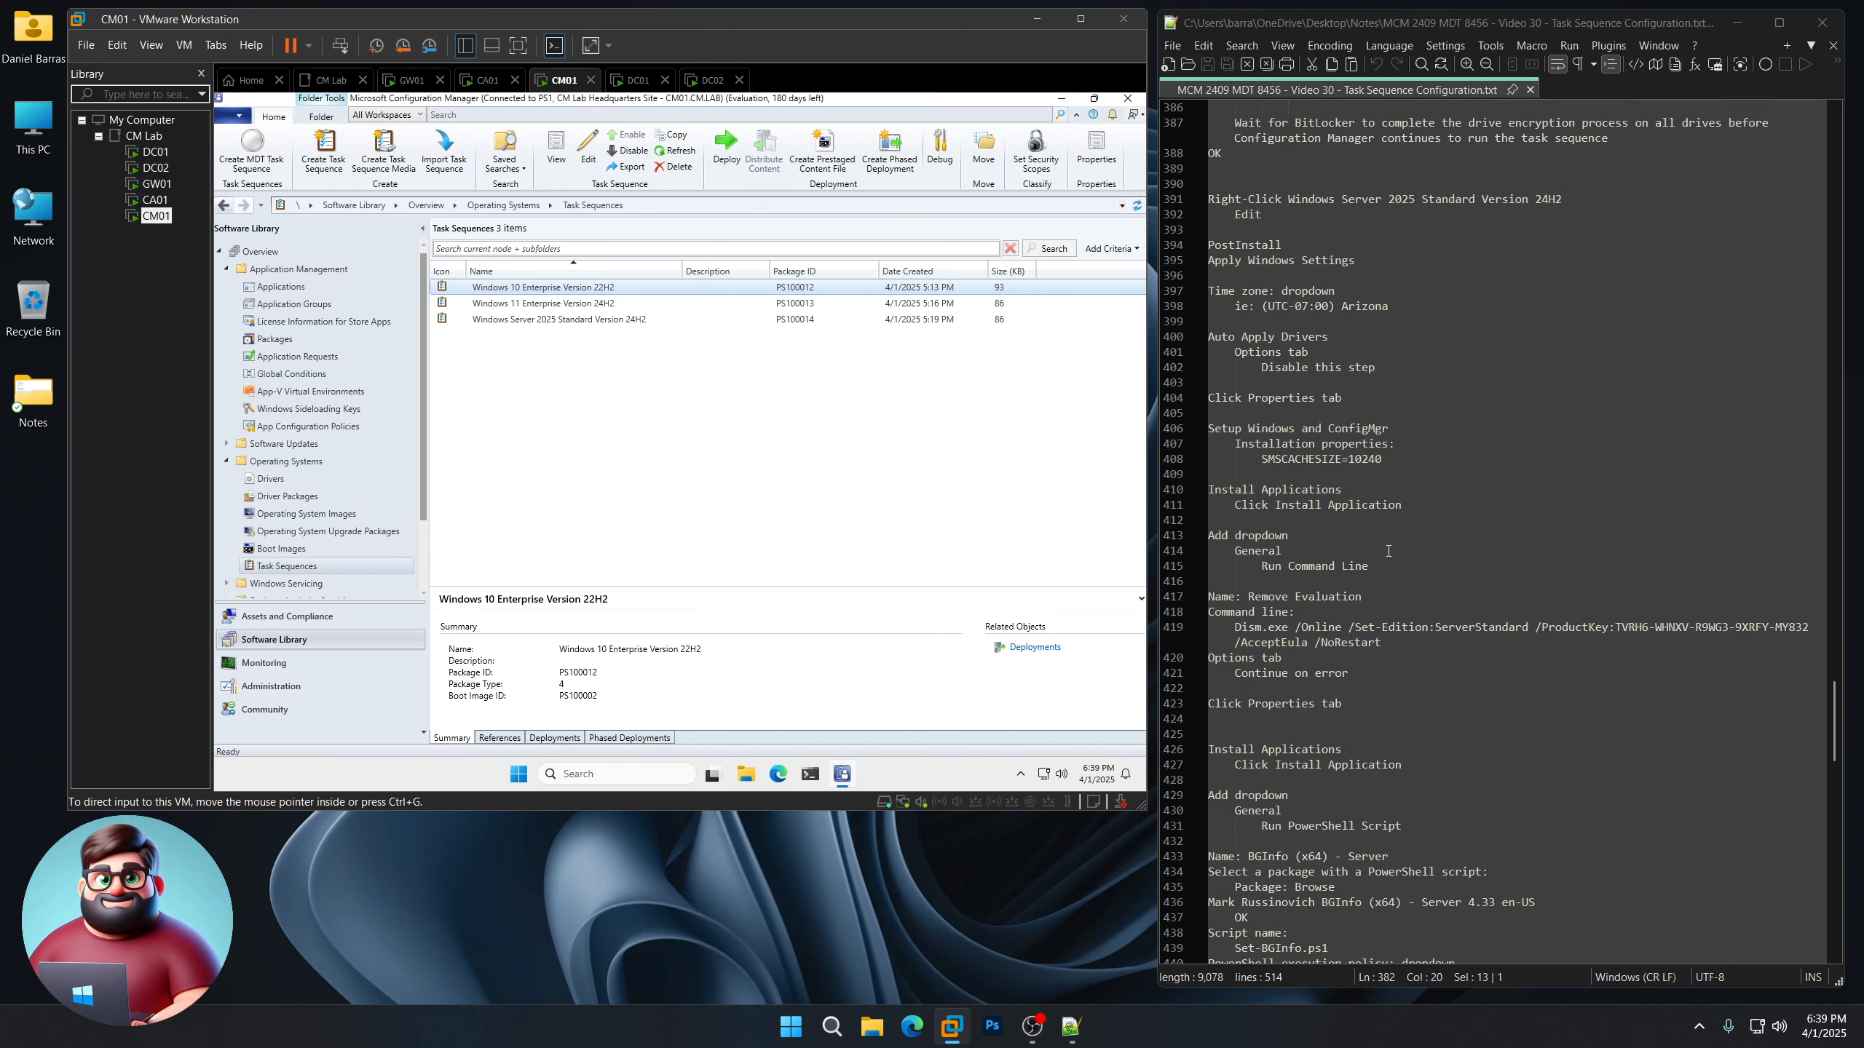
{"action": "right_click", "coordinate": [608, 320]}
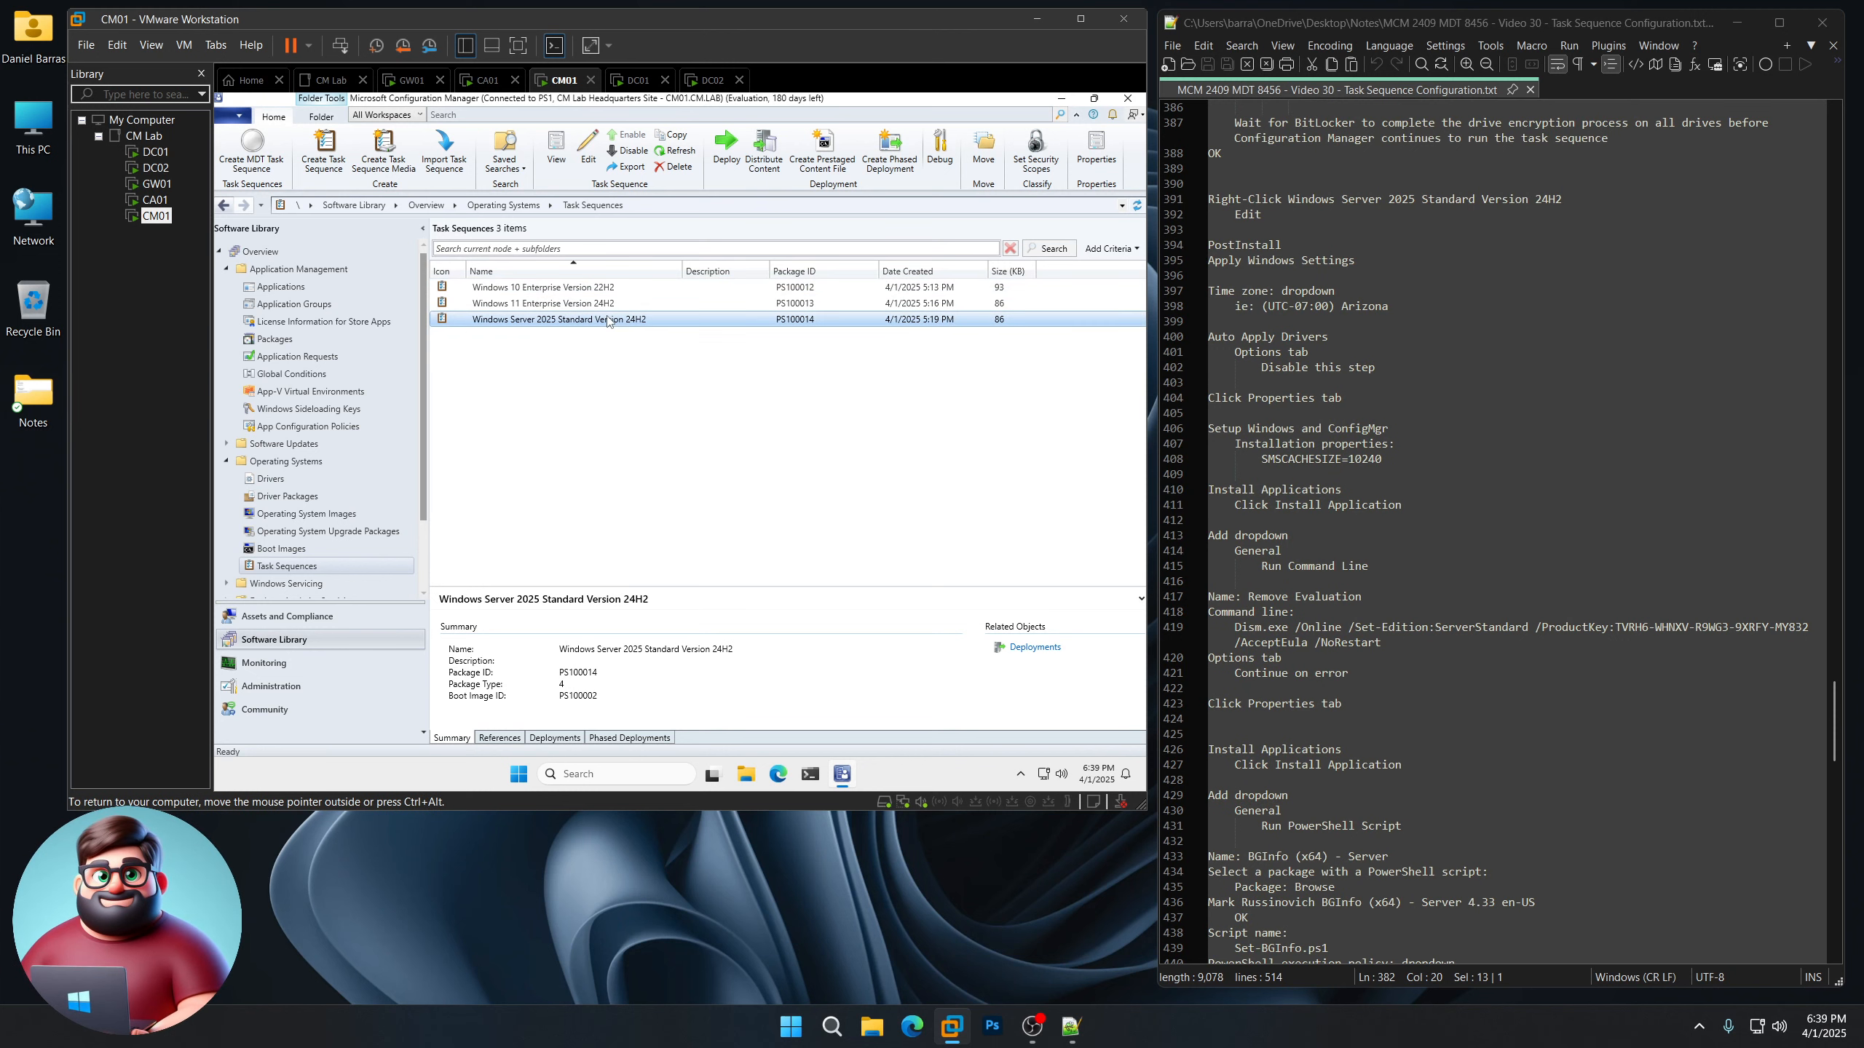
{"action": "left_click", "coordinate": [639, 345]}
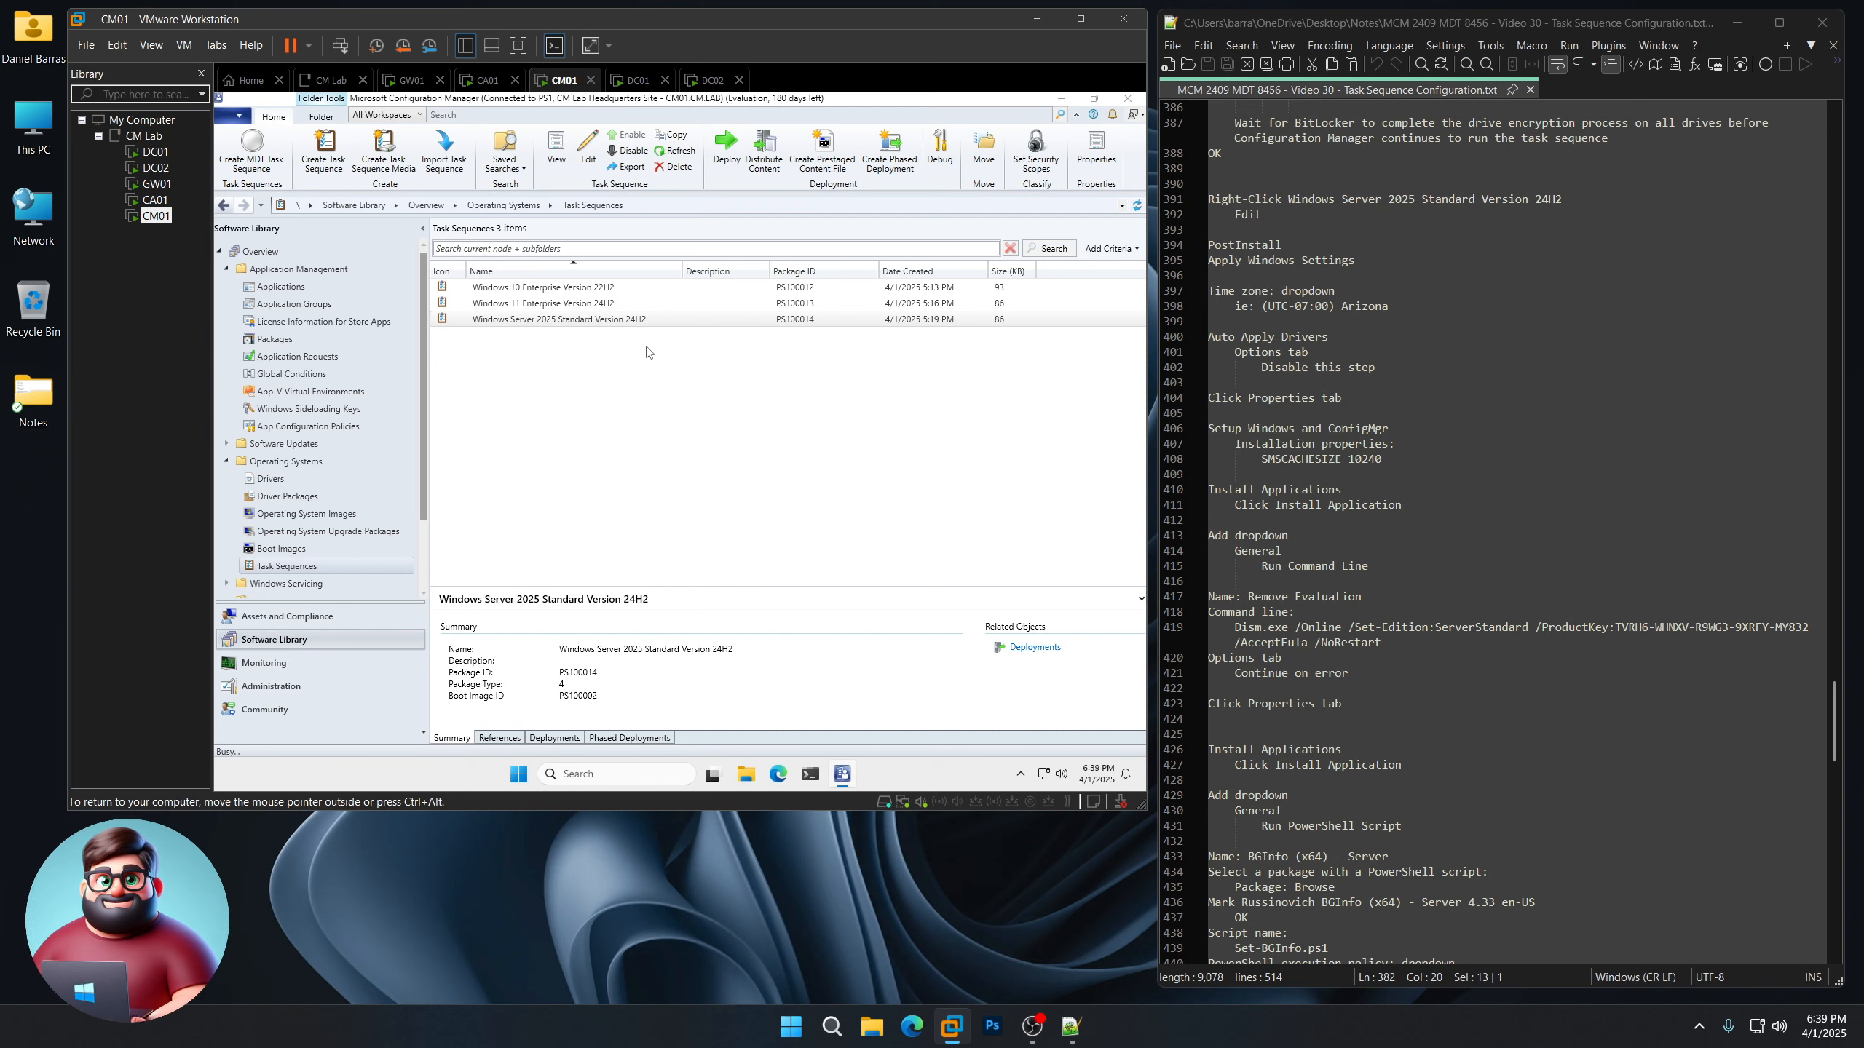
Set the Apply Windows Settings time zone to (UTC-07:00) Arizona and disable the Auto Apply Drivers step in the PostInstall group
{"action": "left_click_drag", "start_coordinate": [533, 331], "coordinate": [533, 503]}
{"action": "left_click", "coordinate": [415, 373]}
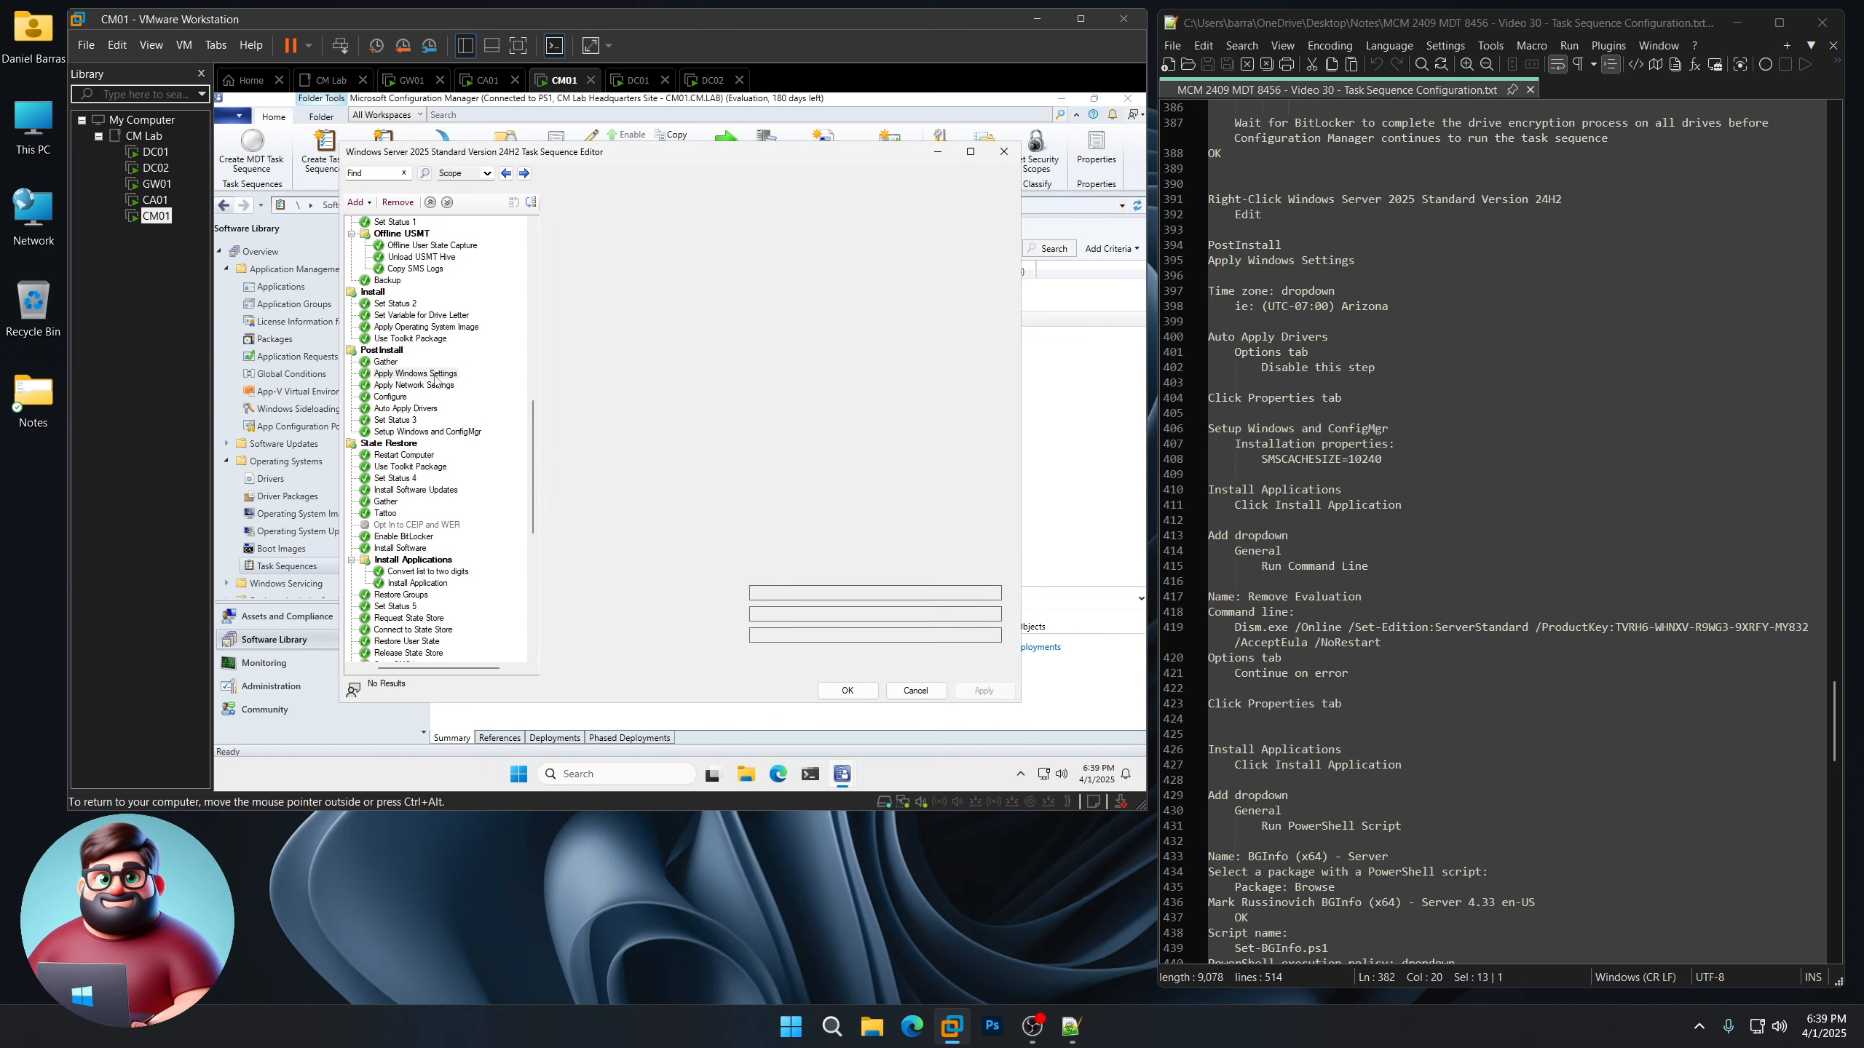
{"action": "left_click", "coordinate": [822, 529]}
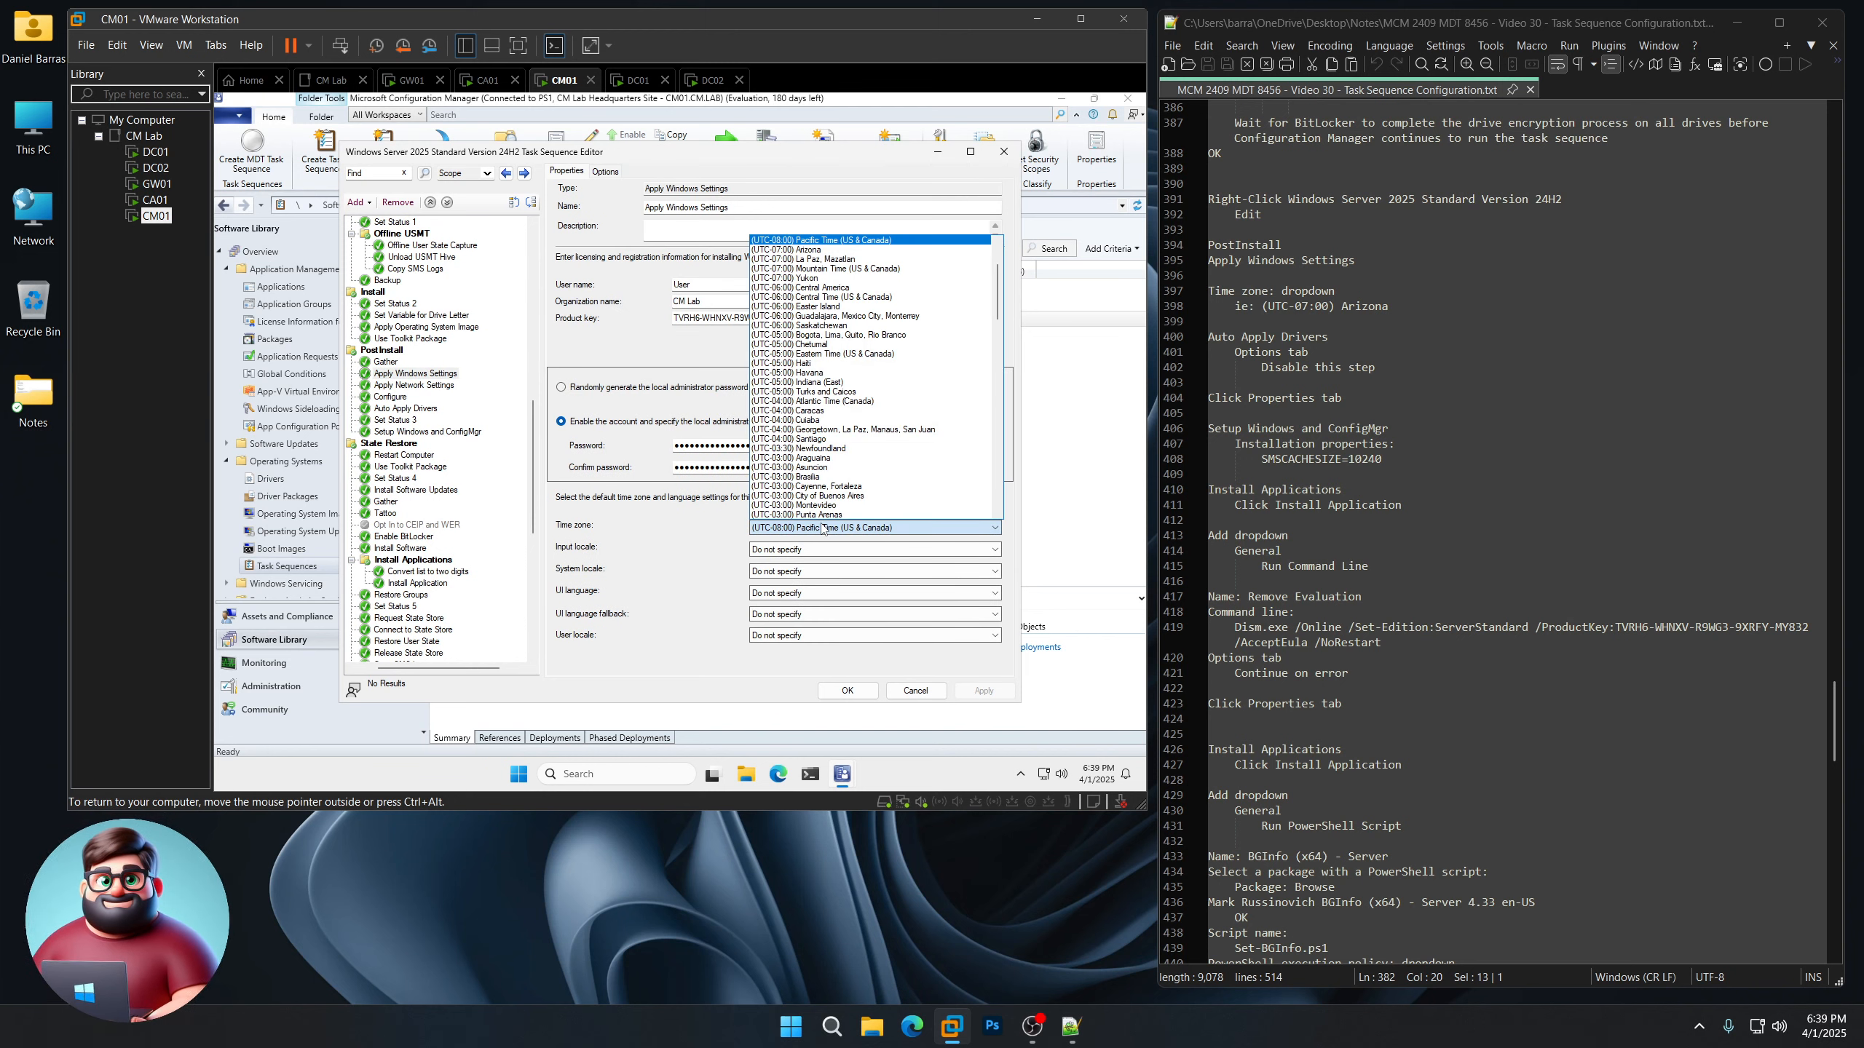
{"action": "left_click", "coordinate": [827, 257]}
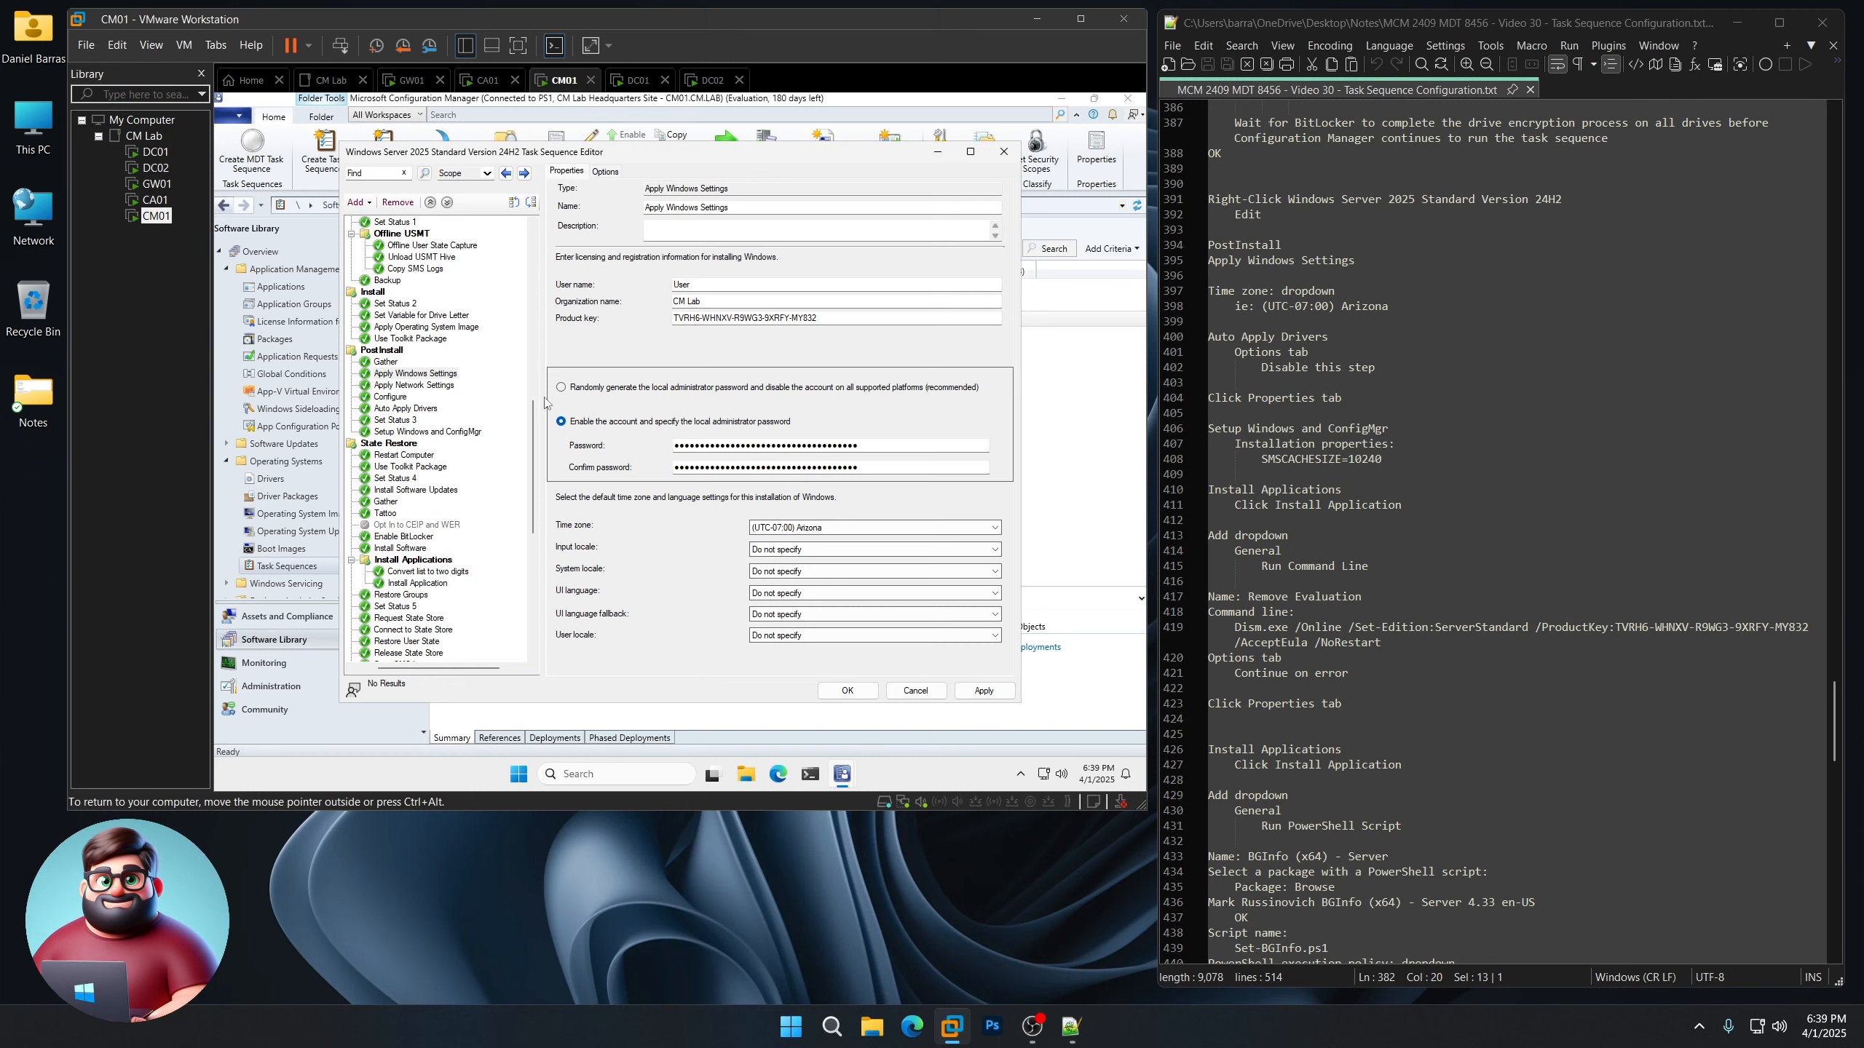
{"action": "left_click", "coordinate": [410, 409]}
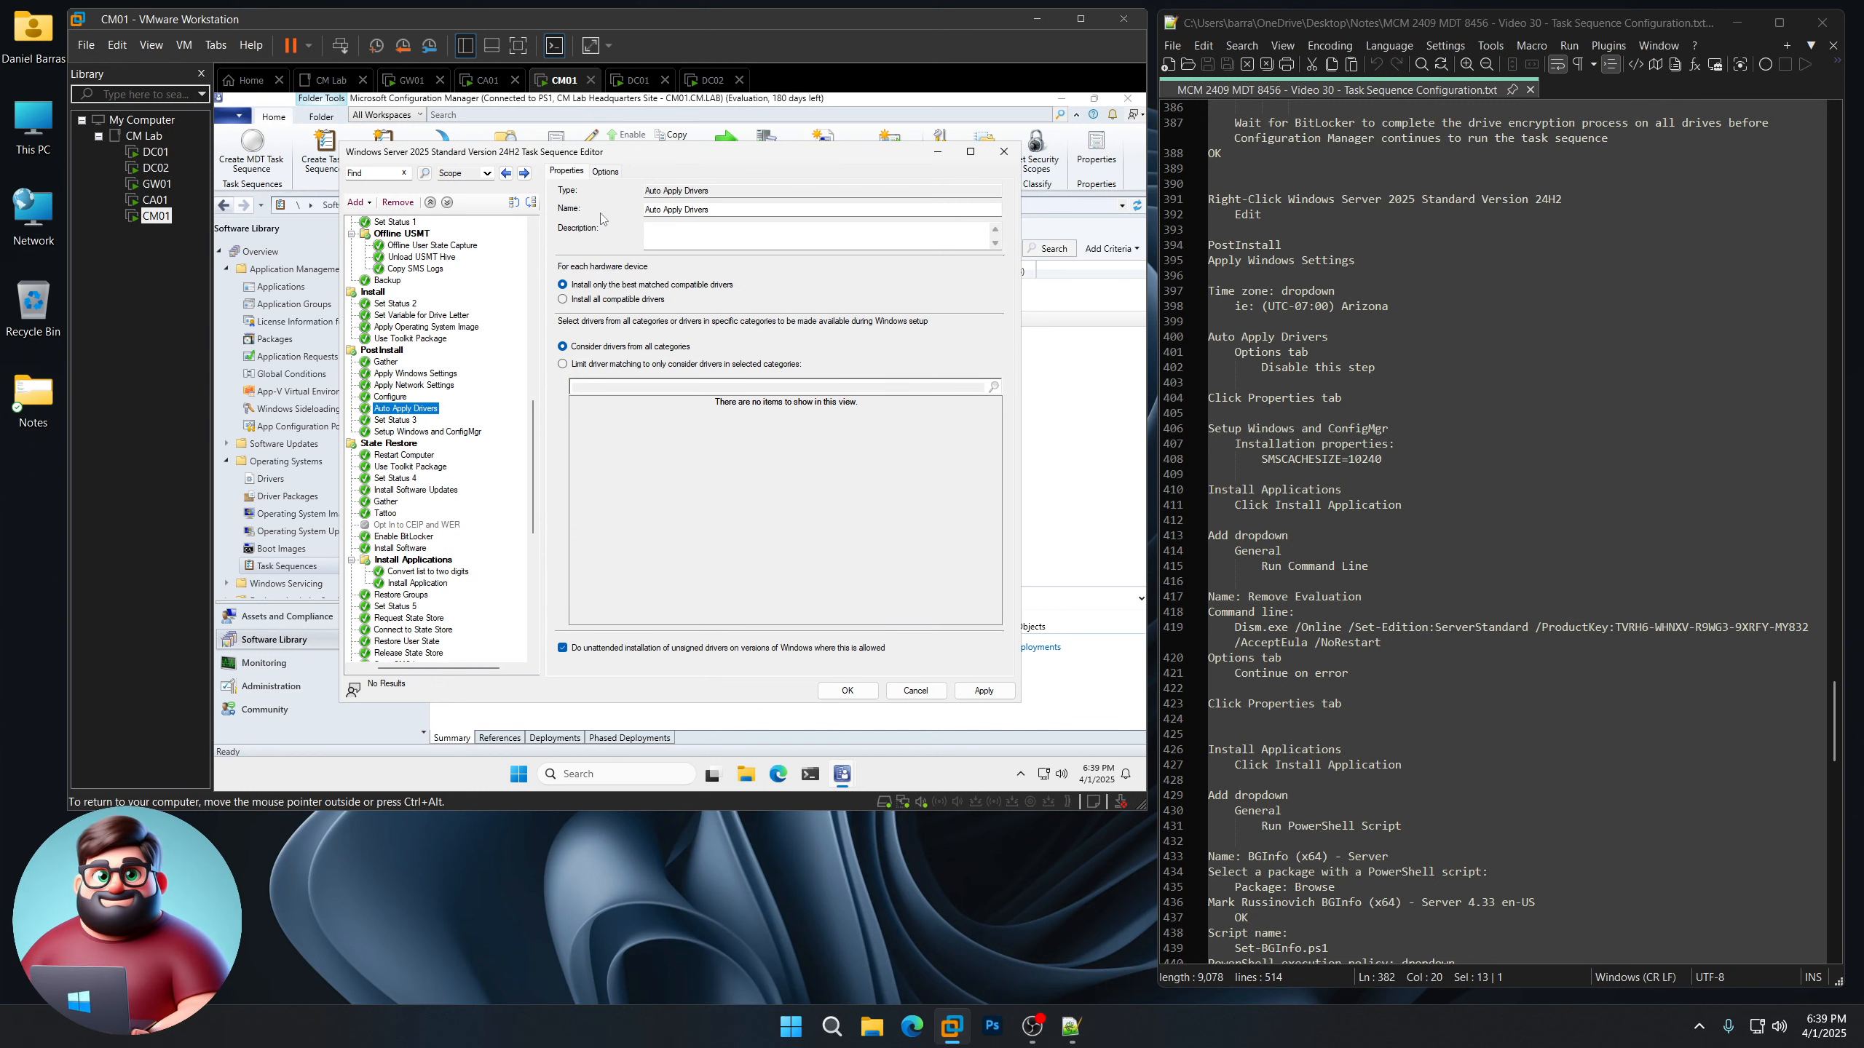
{"action": "left_click", "coordinate": [606, 173]}
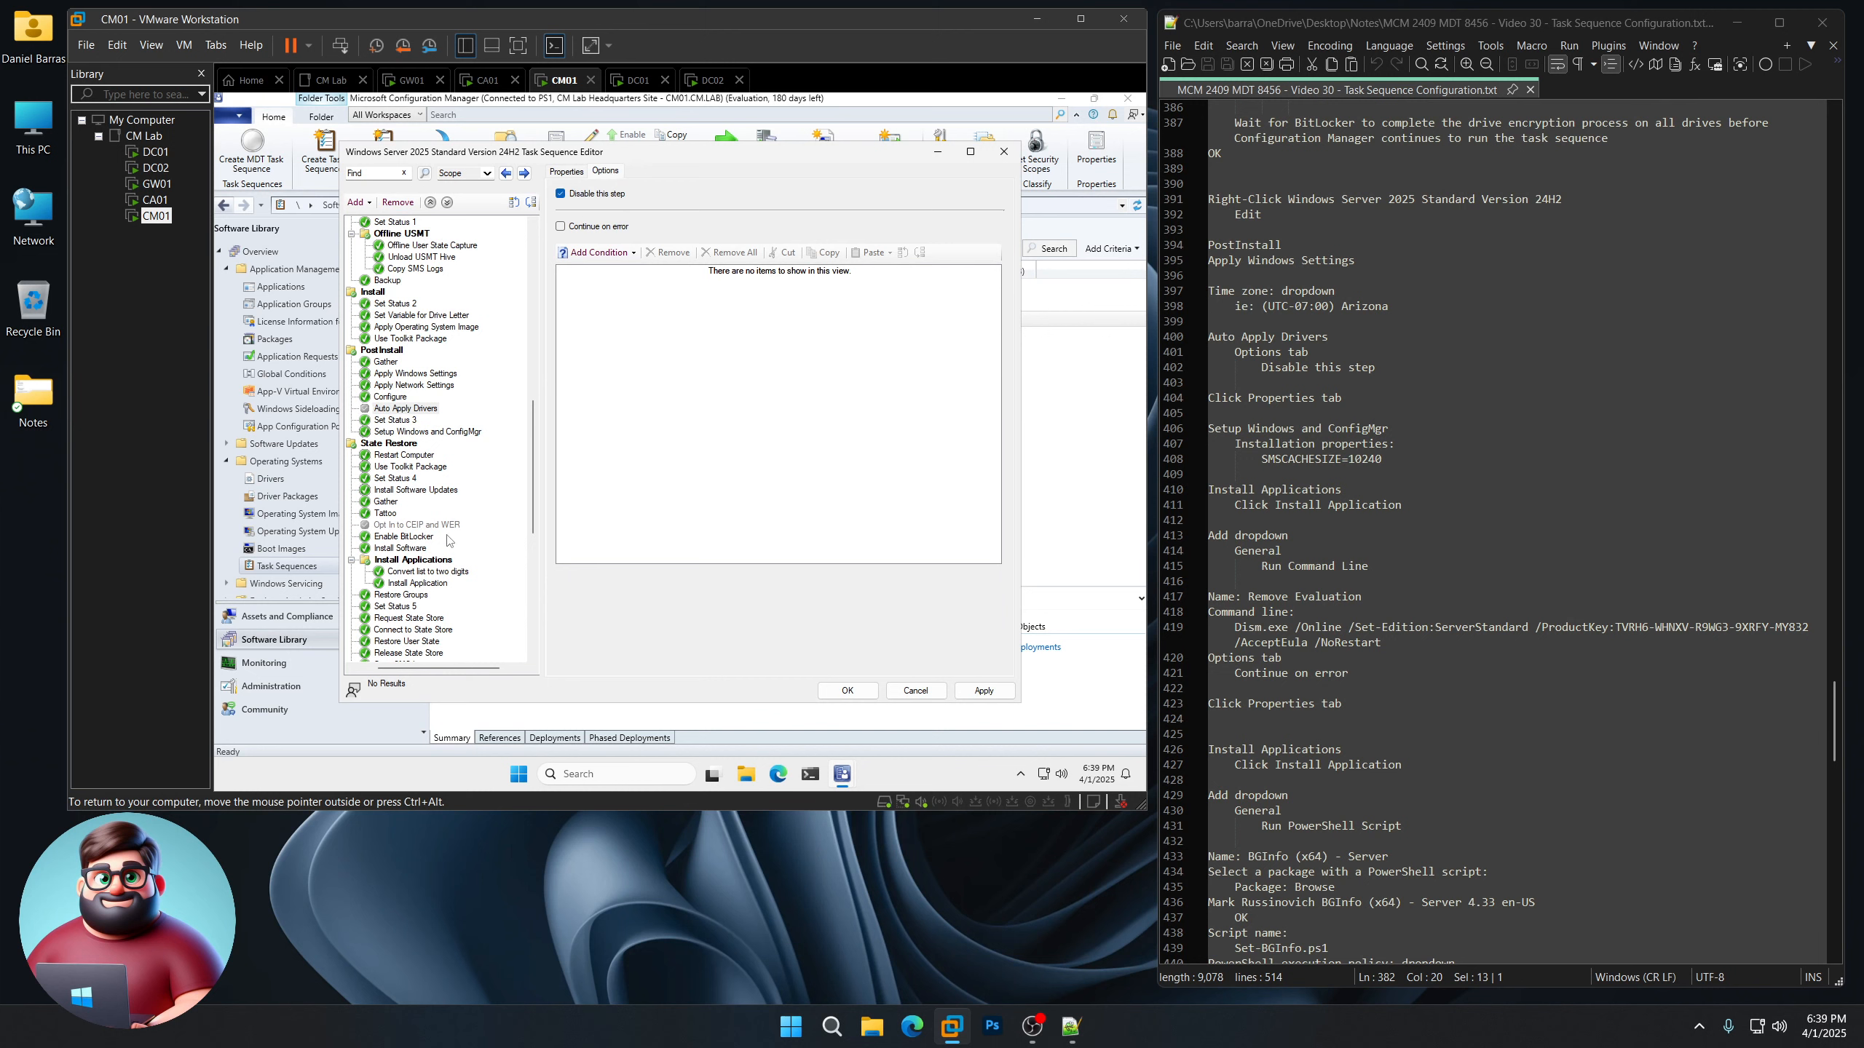
Copy SMSCACHESIZE=10240 from the notes into the installation properties of the Setup Windows and ConfigMgr step
{"action": "scroll", "coordinate": [1375, 493], "scroll_direction": "down", "scroll_amount": 3}
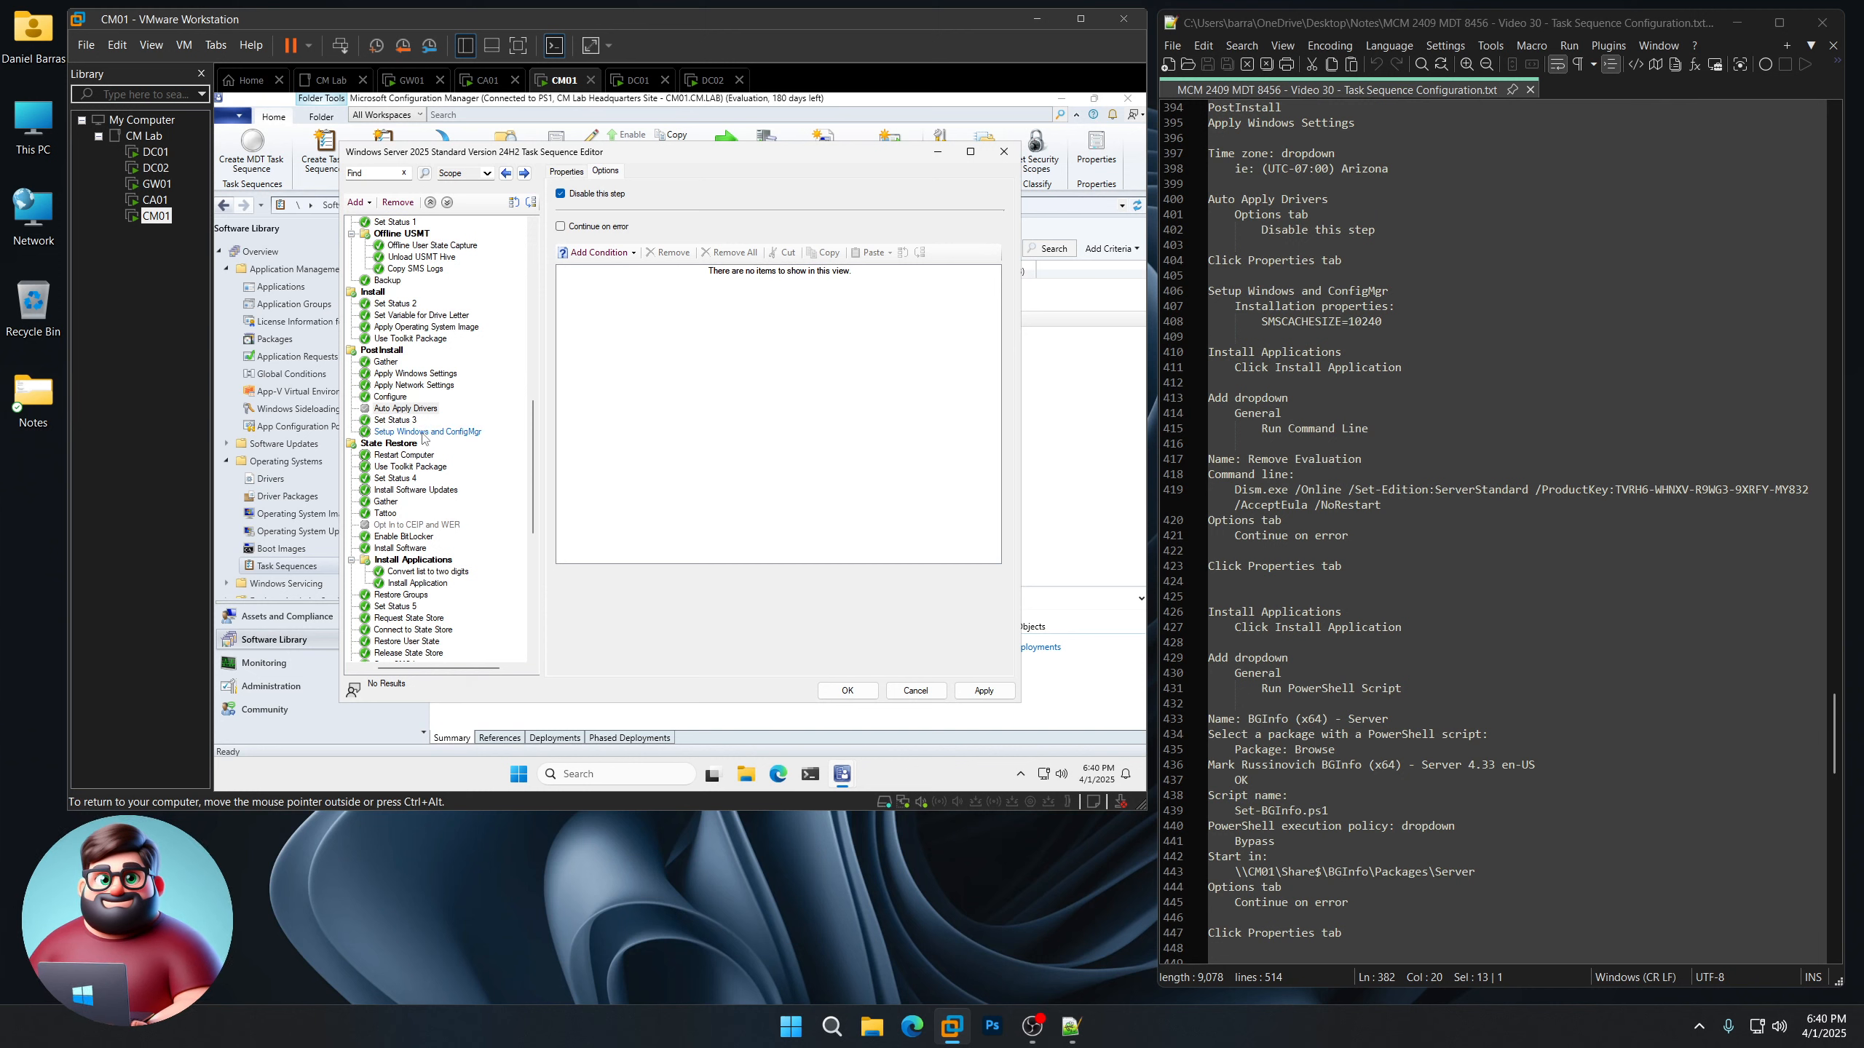
{"action": "left_click", "coordinate": [423, 434]}
{"action": "left_click_drag", "start_coordinate": [1390, 321], "coordinate": [1261, 321]}
{"action": "right_click", "coordinate": [1310, 321]}
{"action": "left_click", "coordinate": [1332, 352]}
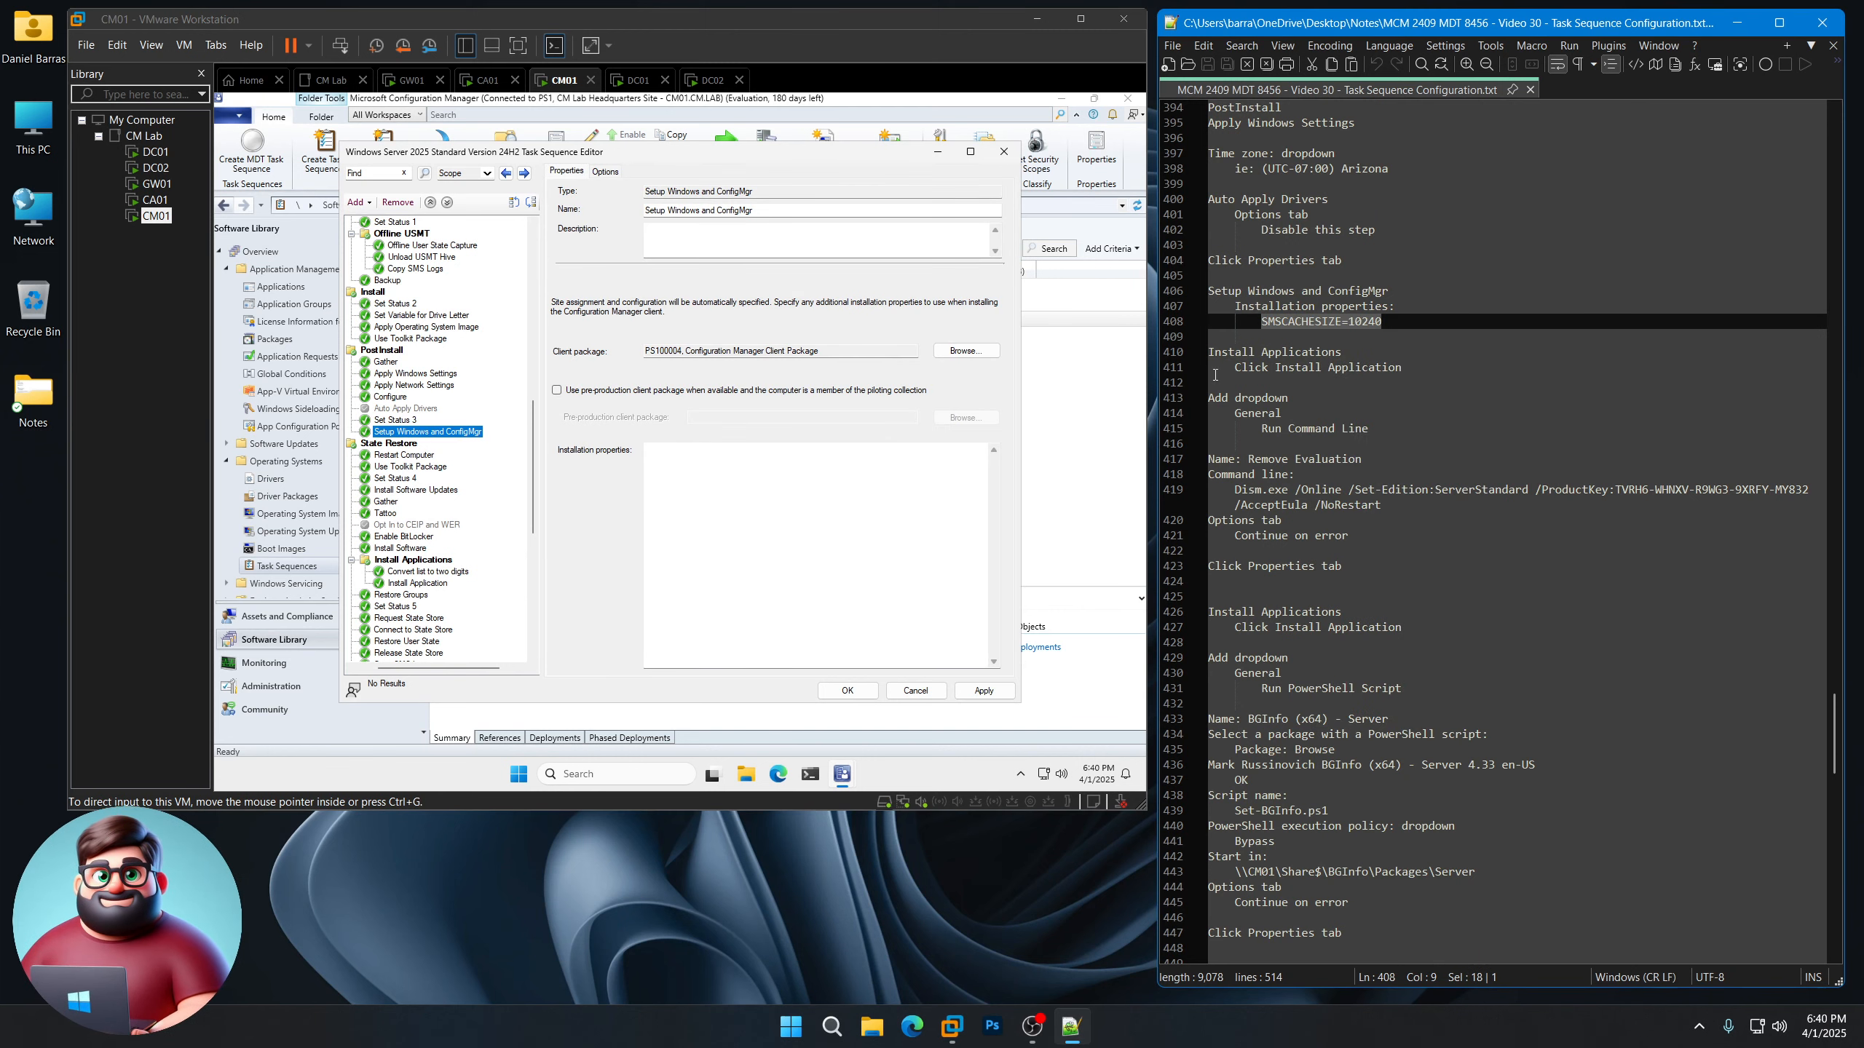
{"action": "left_click", "coordinate": [807, 550]}
{"action": "key", "text": "ctrl+v"}
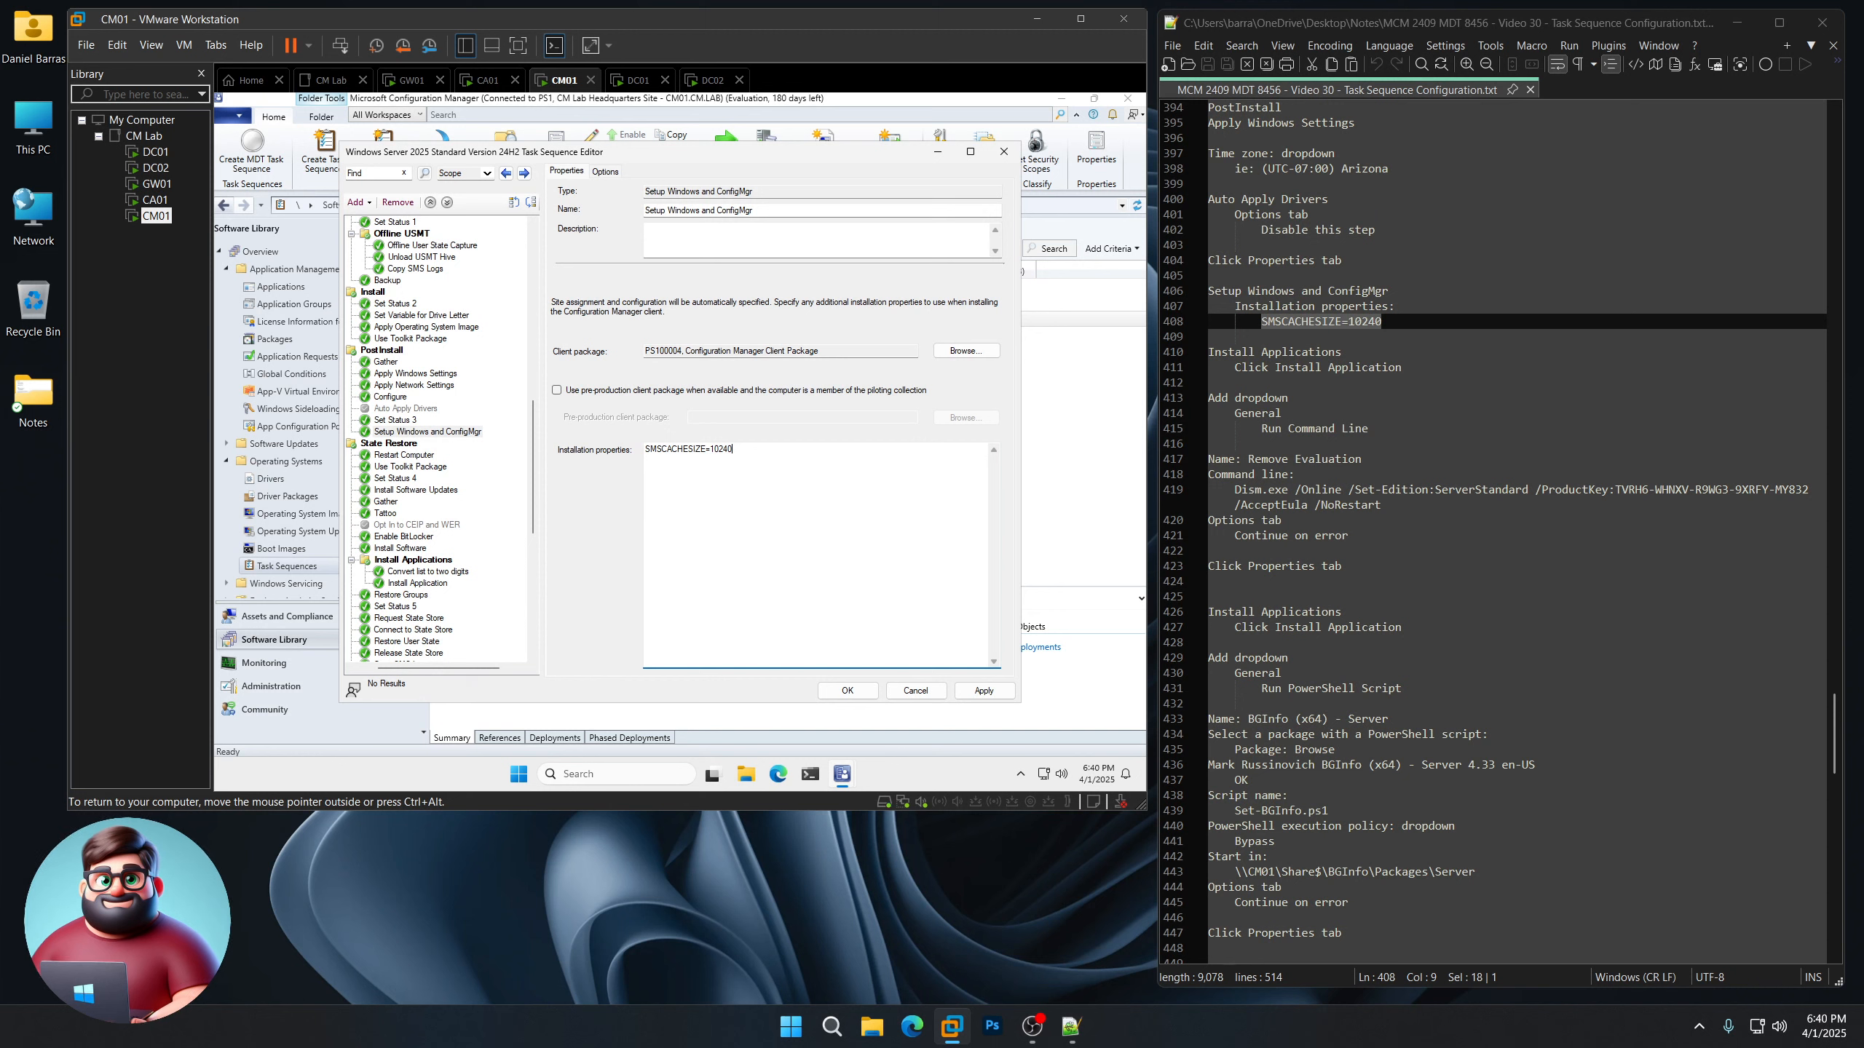
Add a Run Command Line step named Remove Evaluation below Install Application in the Install Applications group
{"action": "scroll", "coordinate": [495, 490], "scroll_direction": "down", "scroll_amount": 4}
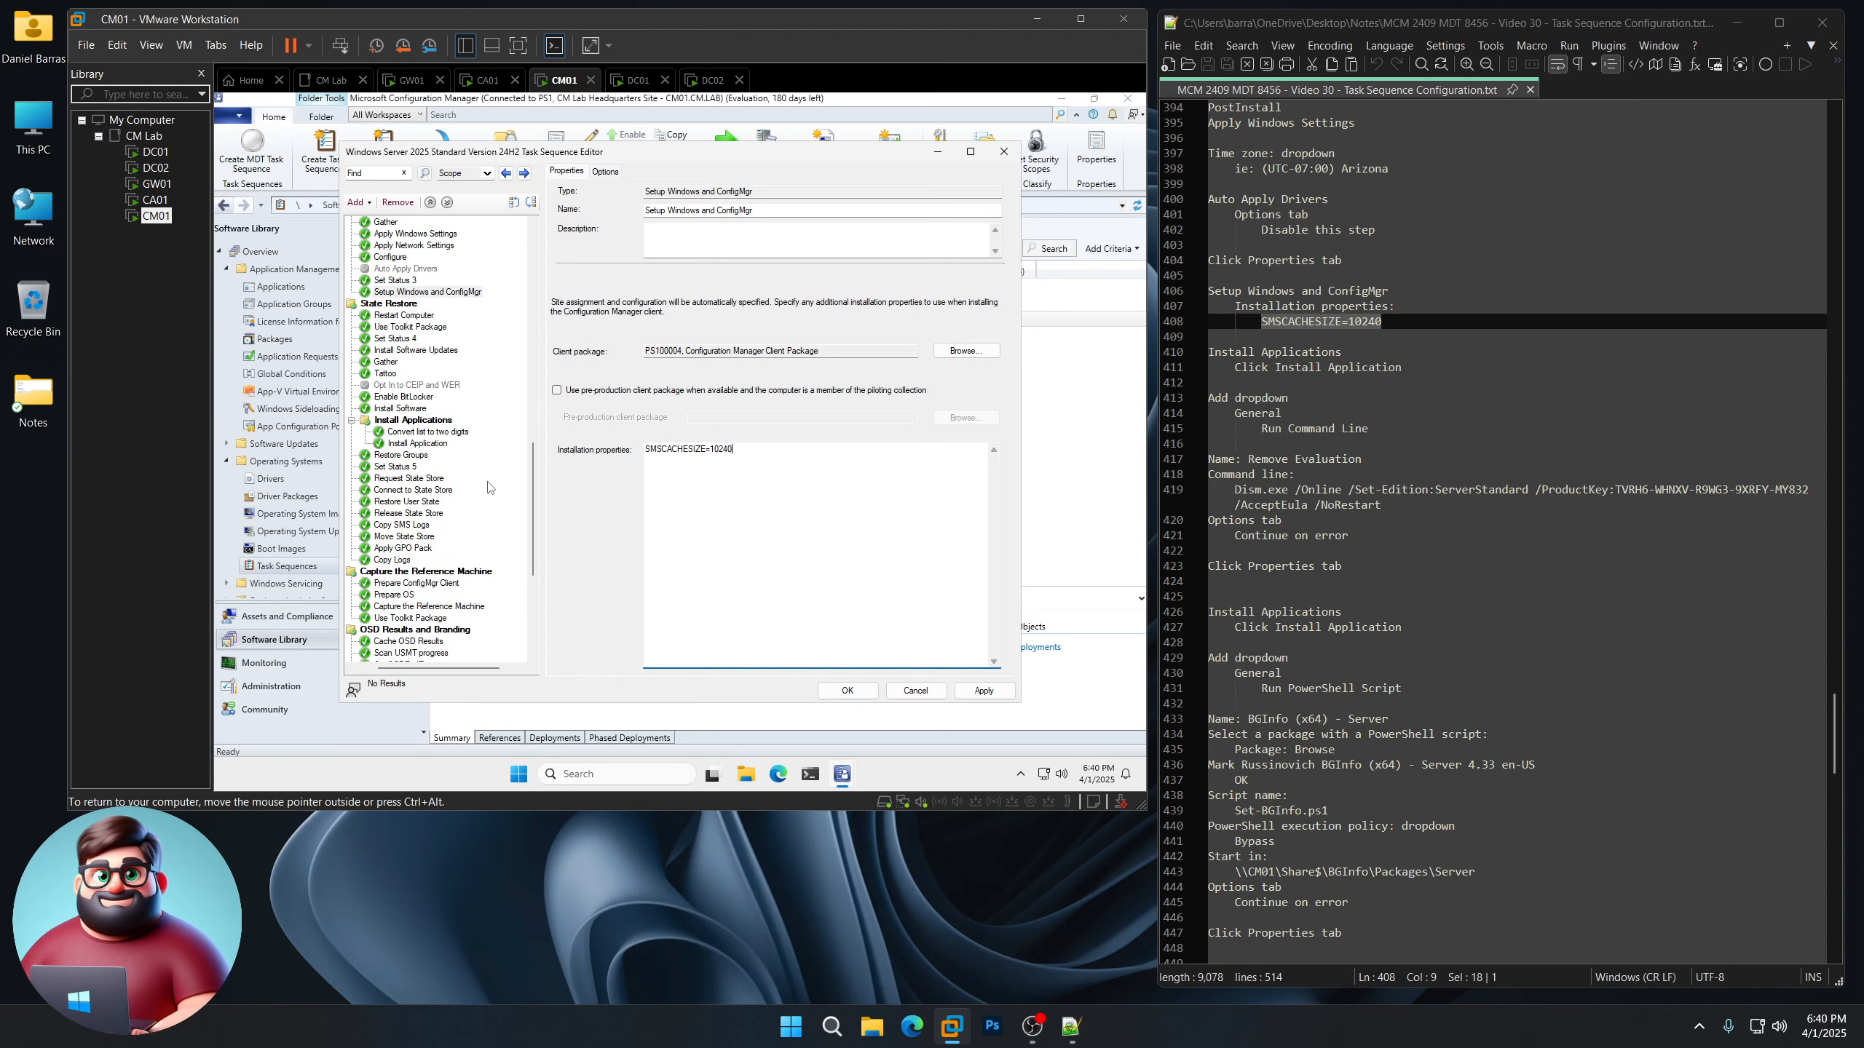
{"action": "left_click", "coordinate": [418, 443]}
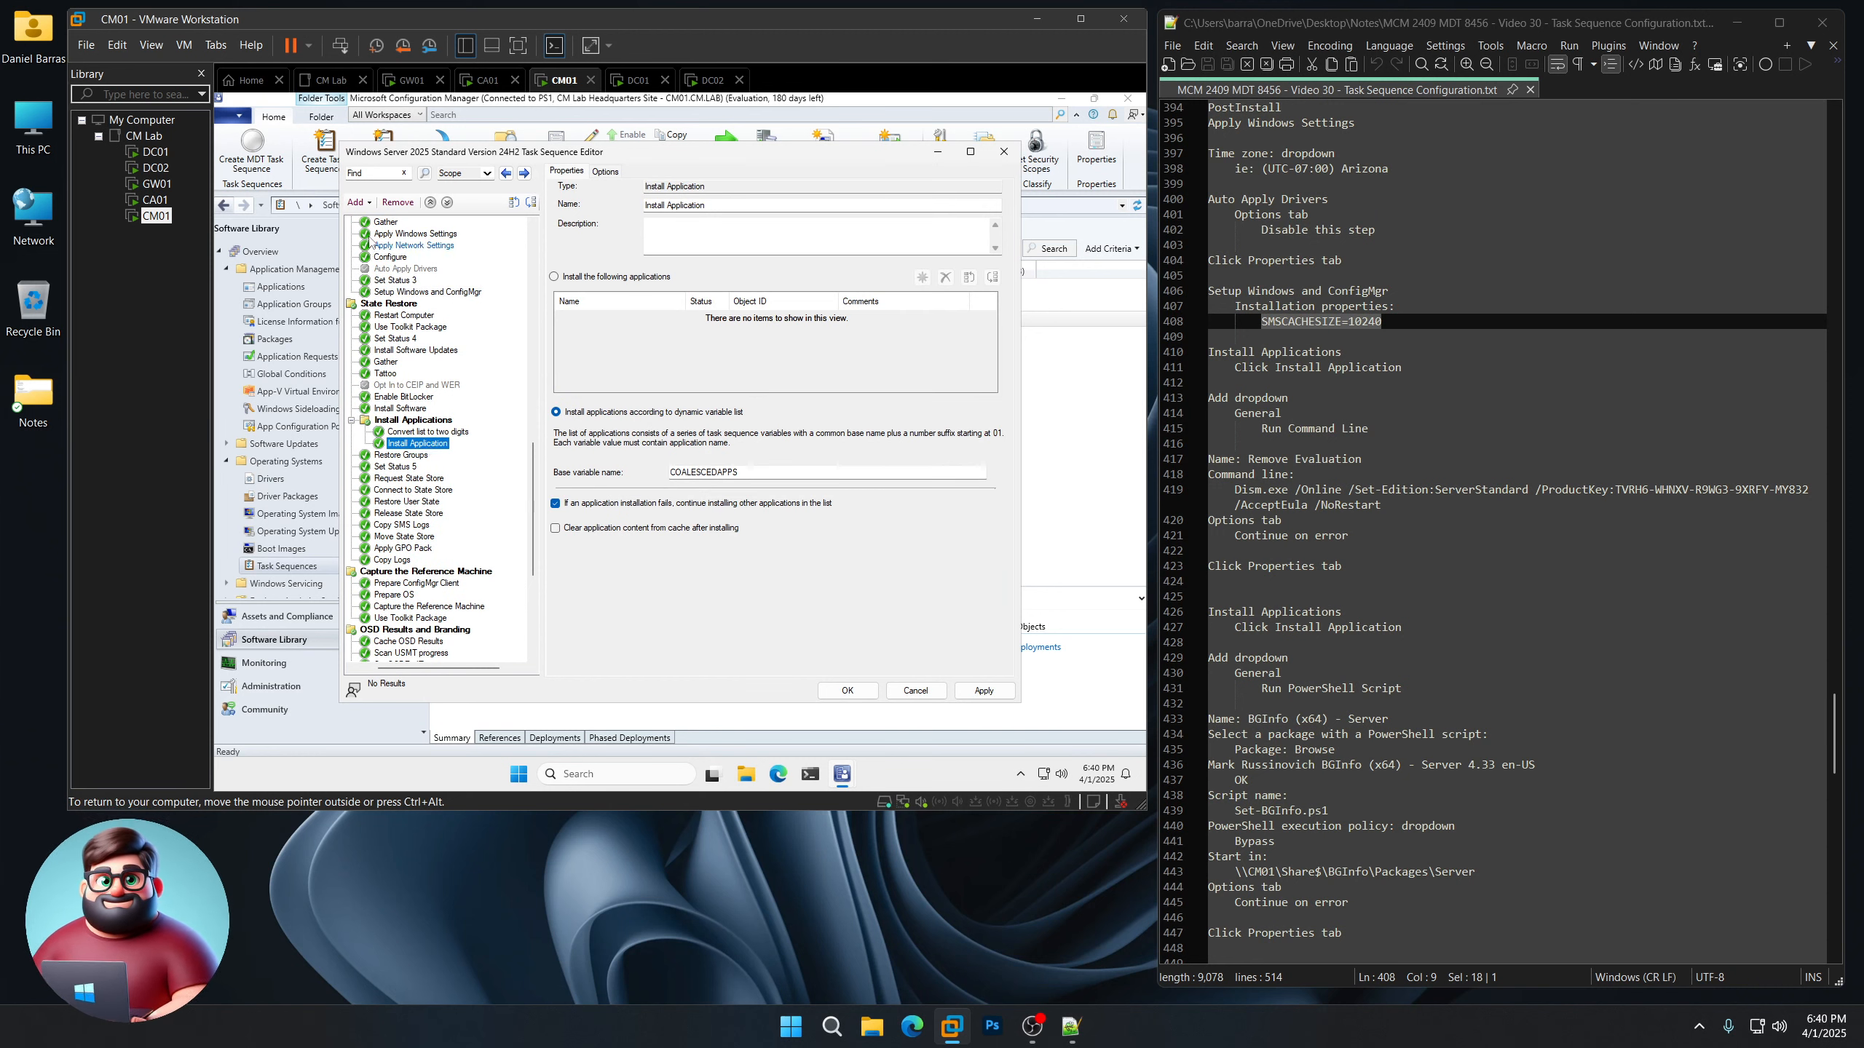
{"action": "left_click", "coordinate": [365, 203]}
{"action": "mouse_move", "coordinate": [396, 240]}
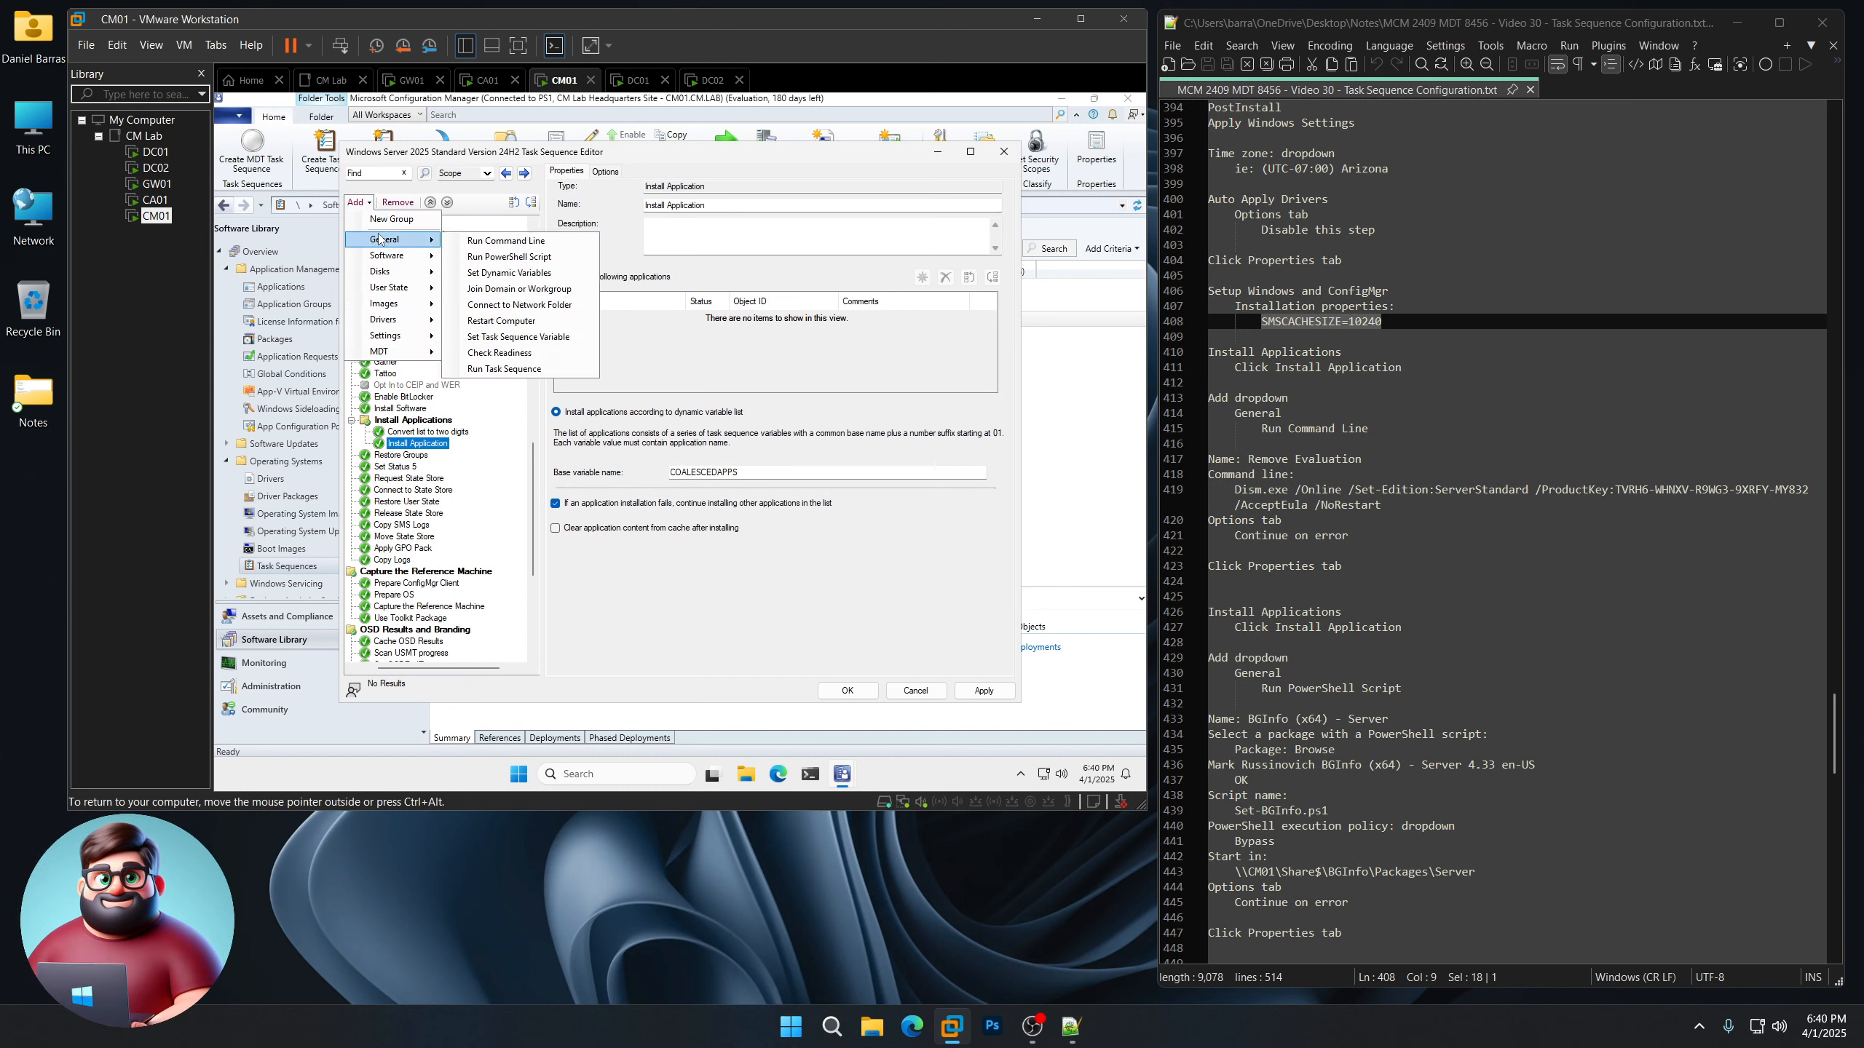
{"action": "left_click", "coordinate": [519, 241]}
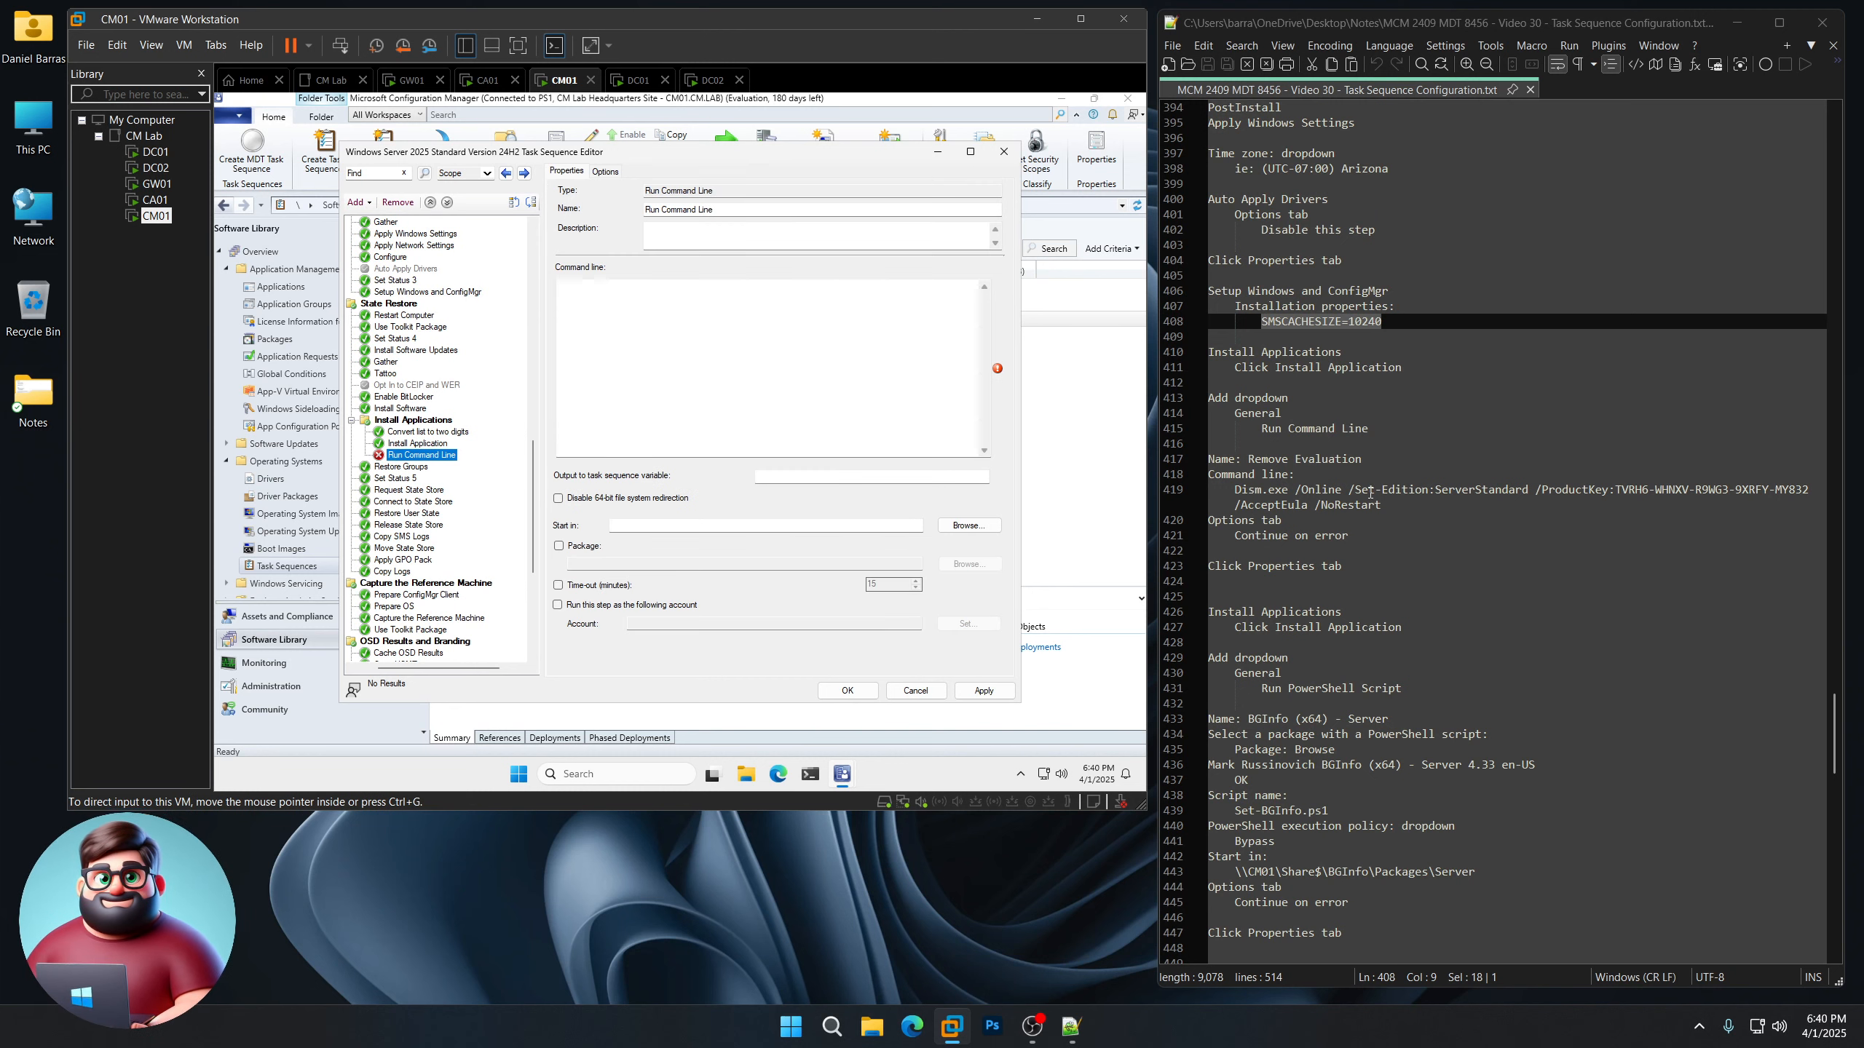
{"action": "left_click_drag", "start_coordinate": [1362, 458], "coordinate": [1249, 457]}
{"action": "right_click", "coordinate": [1249, 457]}
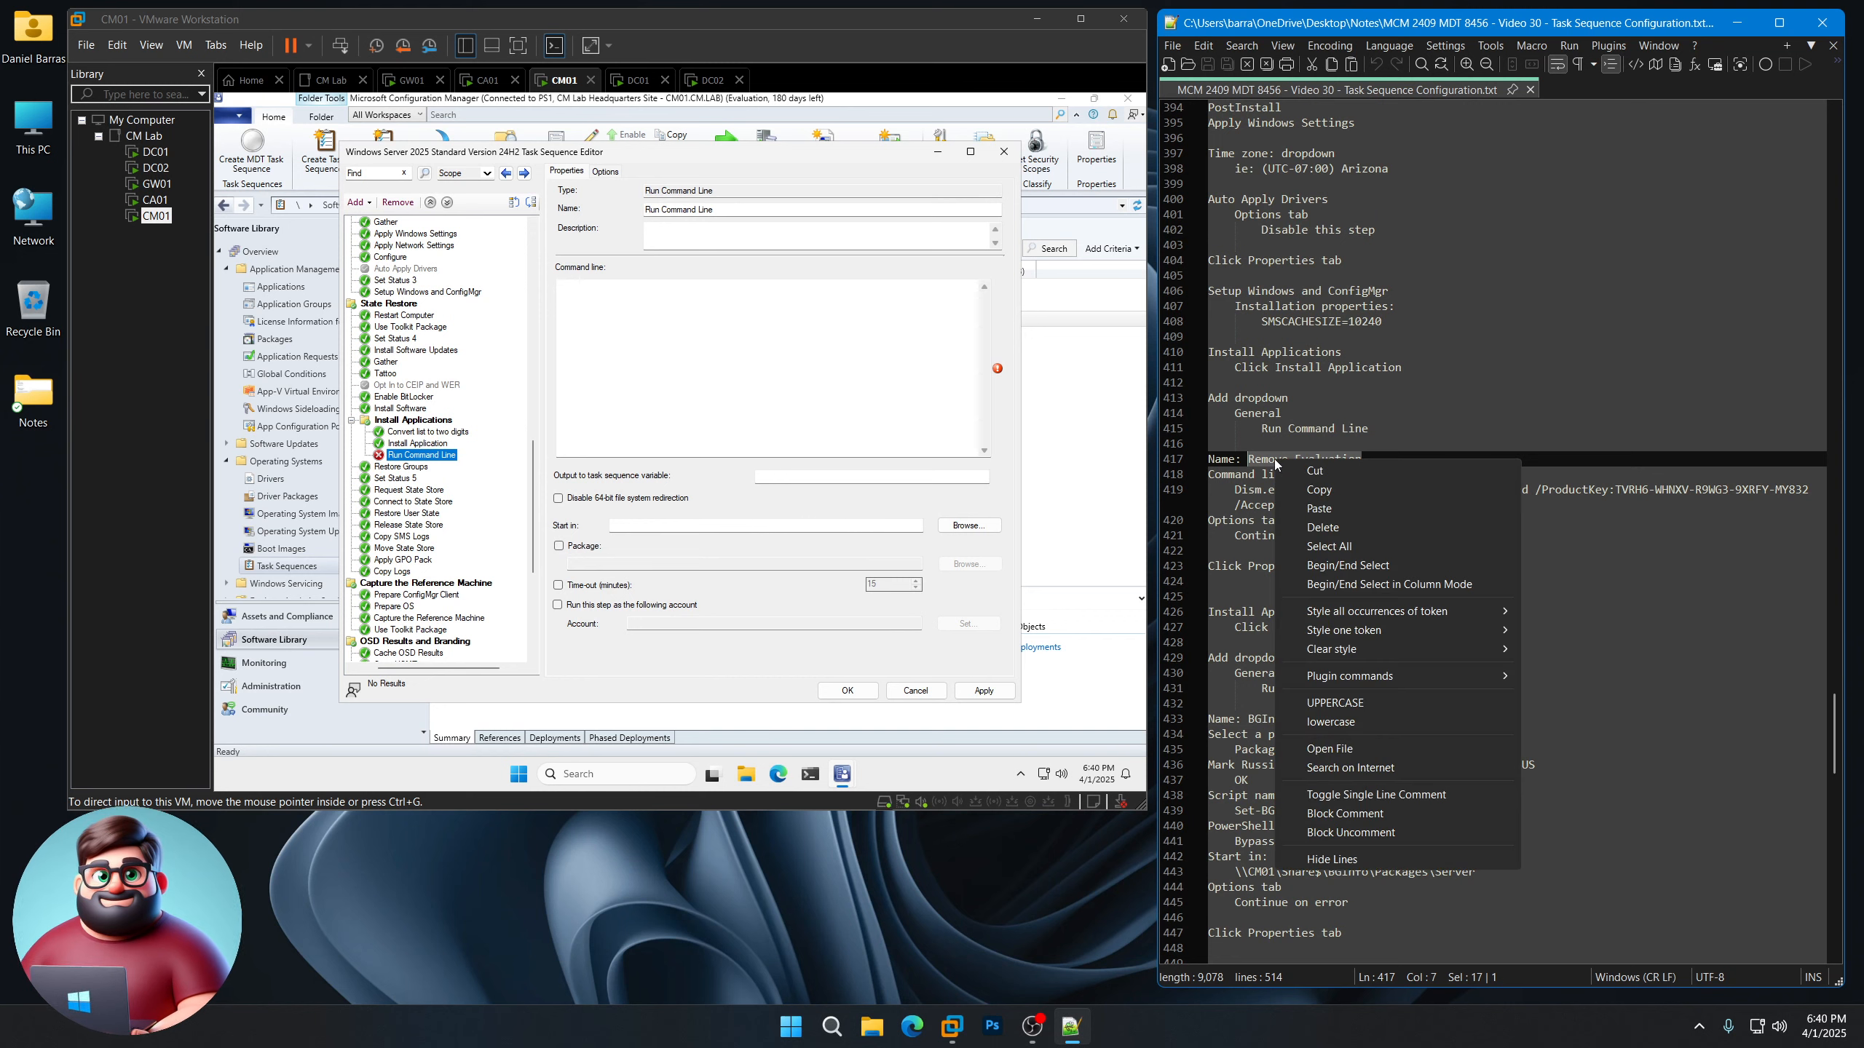
{"action": "left_click", "coordinate": [1314, 491]}
{"action": "key", "text": "ctrl+a"}
{"action": "key", "text": "ctrl+v"}
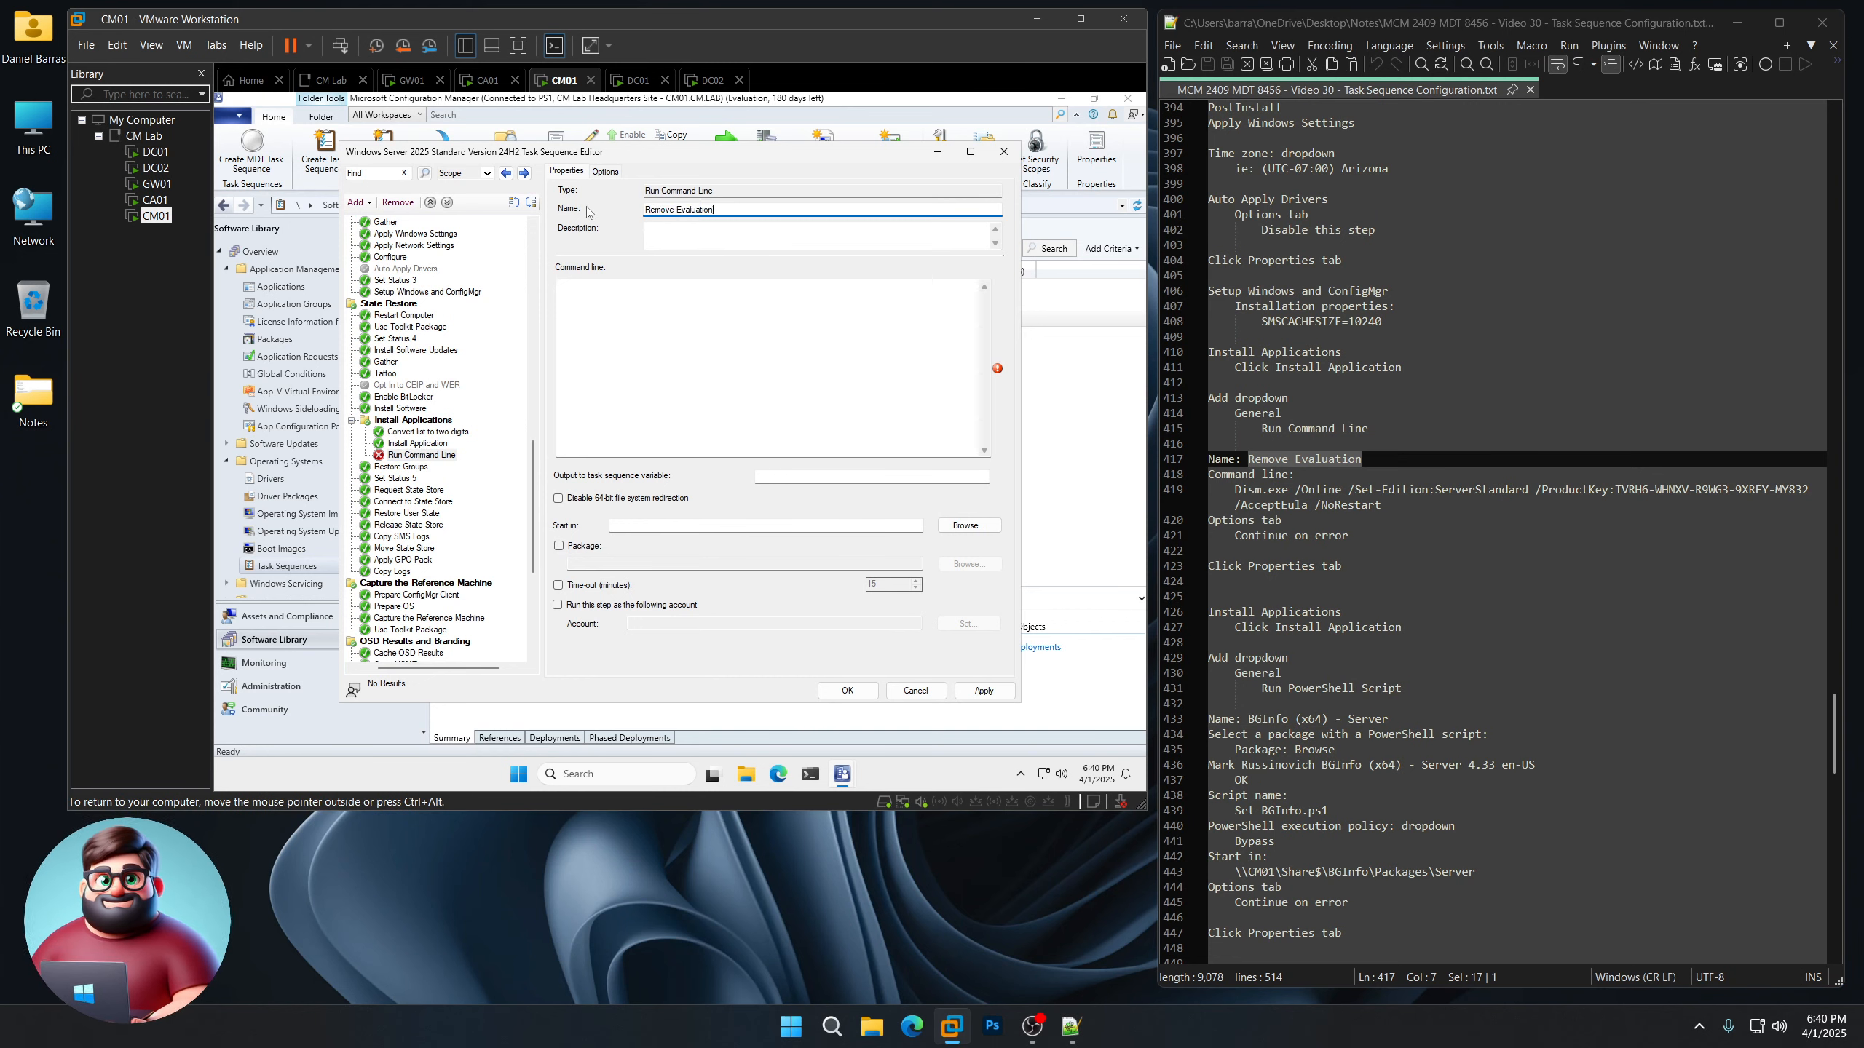
Set the Remove Evaluation command line to Dism.exe /Online /Set-Edition:ServerStandard with the product key, /AcceptEula and /NoRestart, copied from the notes
{"action": "left_click_drag", "start_coordinate": [1400, 508], "coordinate": [1237, 490]}
{"action": "right_click", "coordinate": [1283, 493]}
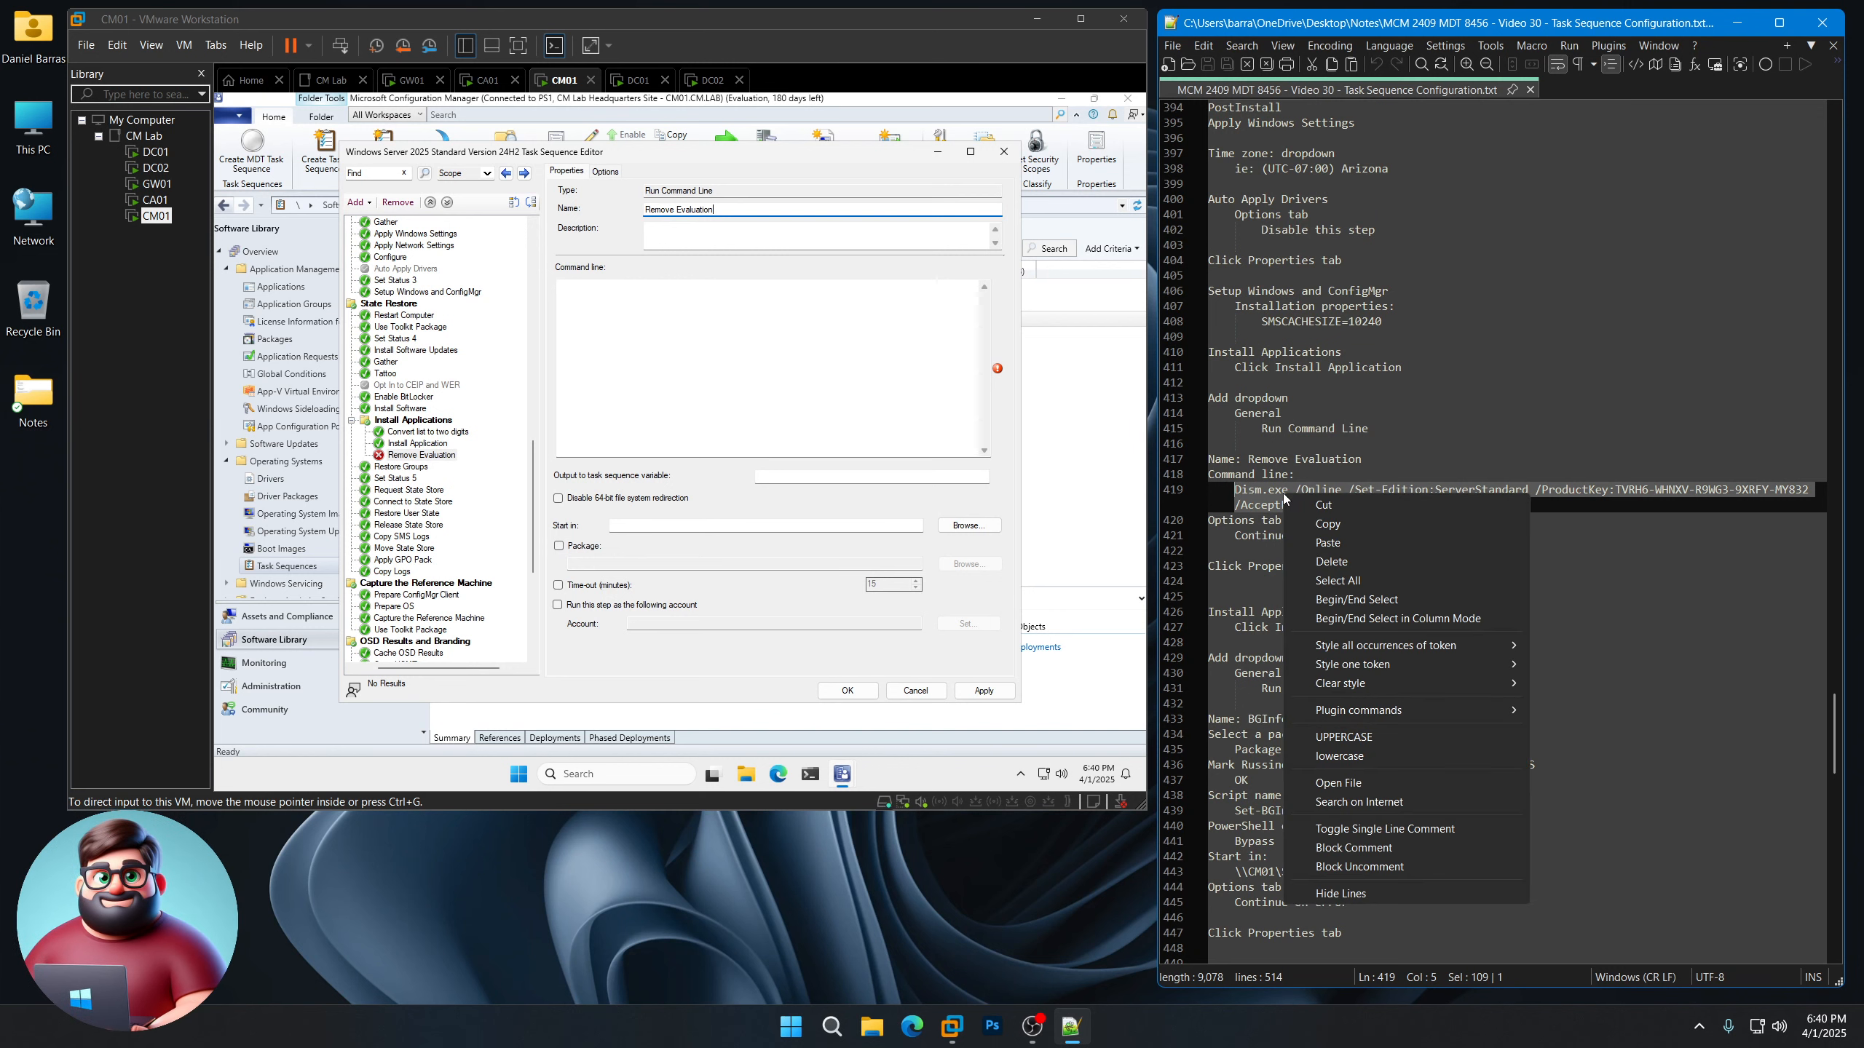
{"action": "left_click", "coordinate": [1321, 525]}
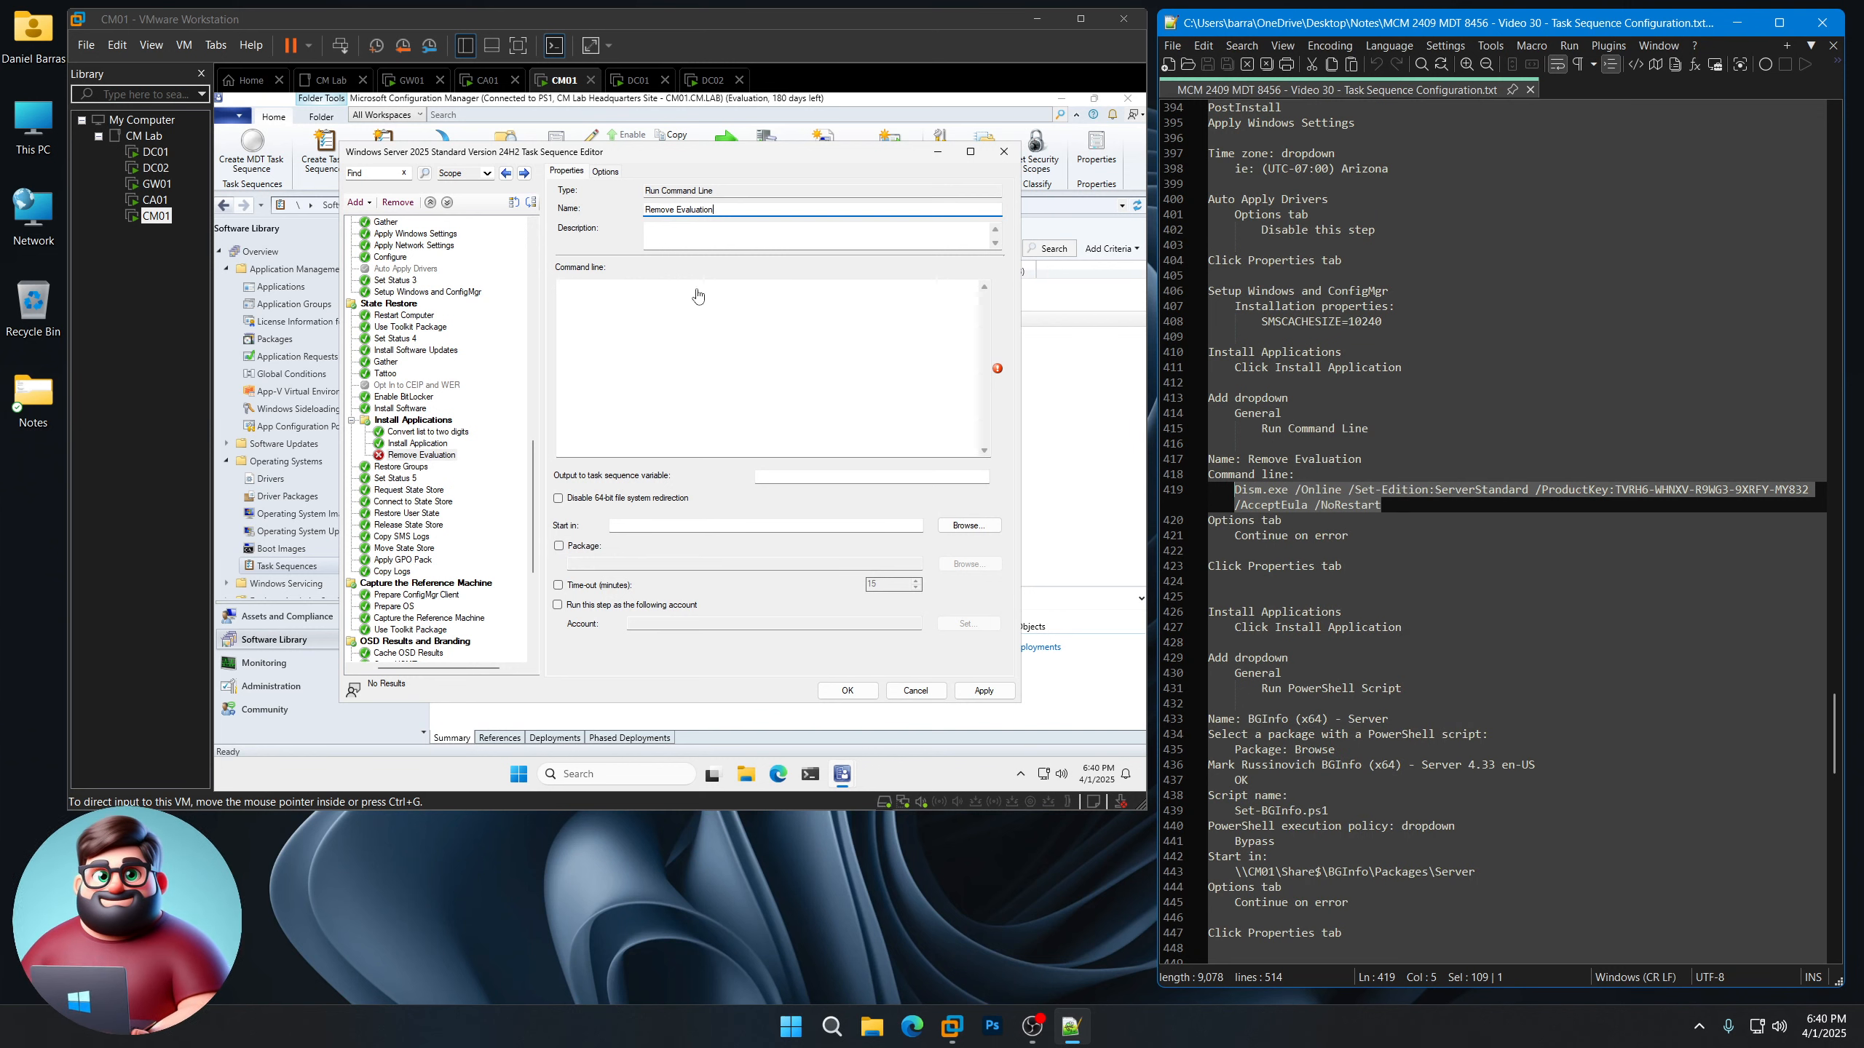
{"action": "left_click", "coordinate": [657, 304]}
{"action": "key", "text": "ctrl+v"}
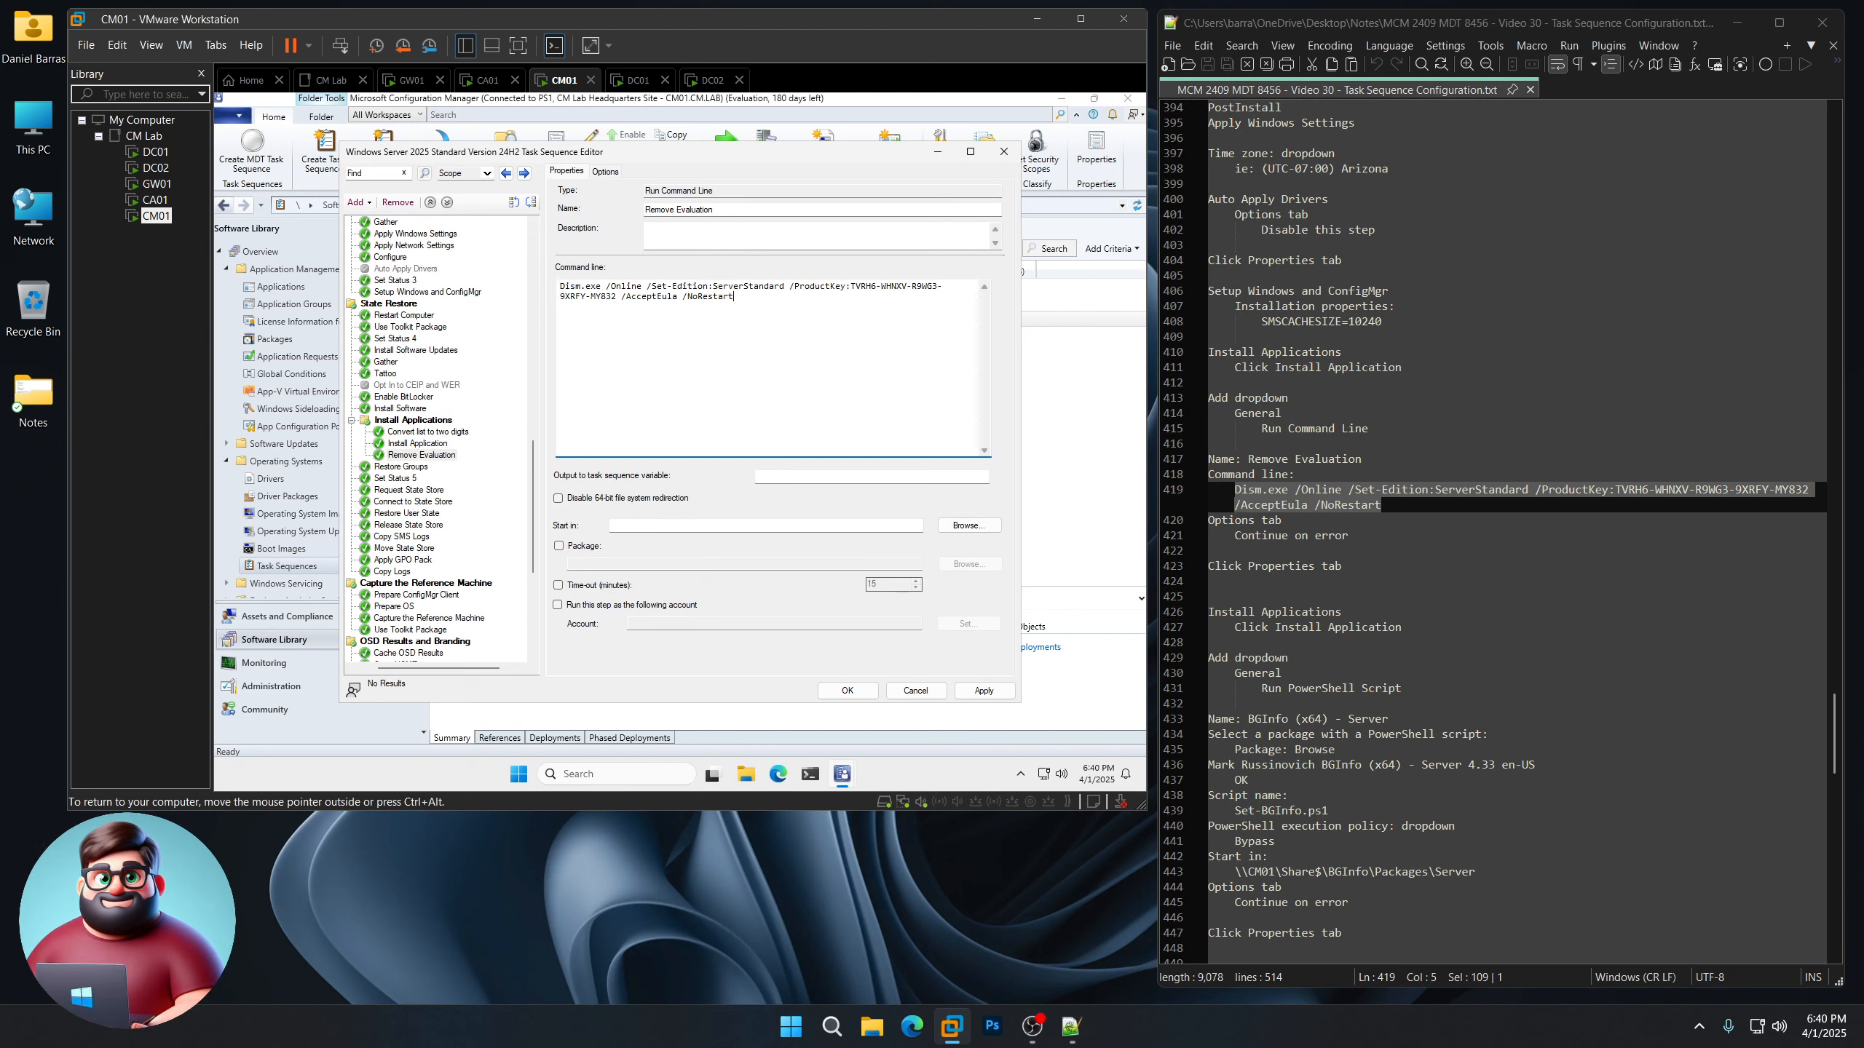
{"action": "left_click", "coordinate": [607, 173]}
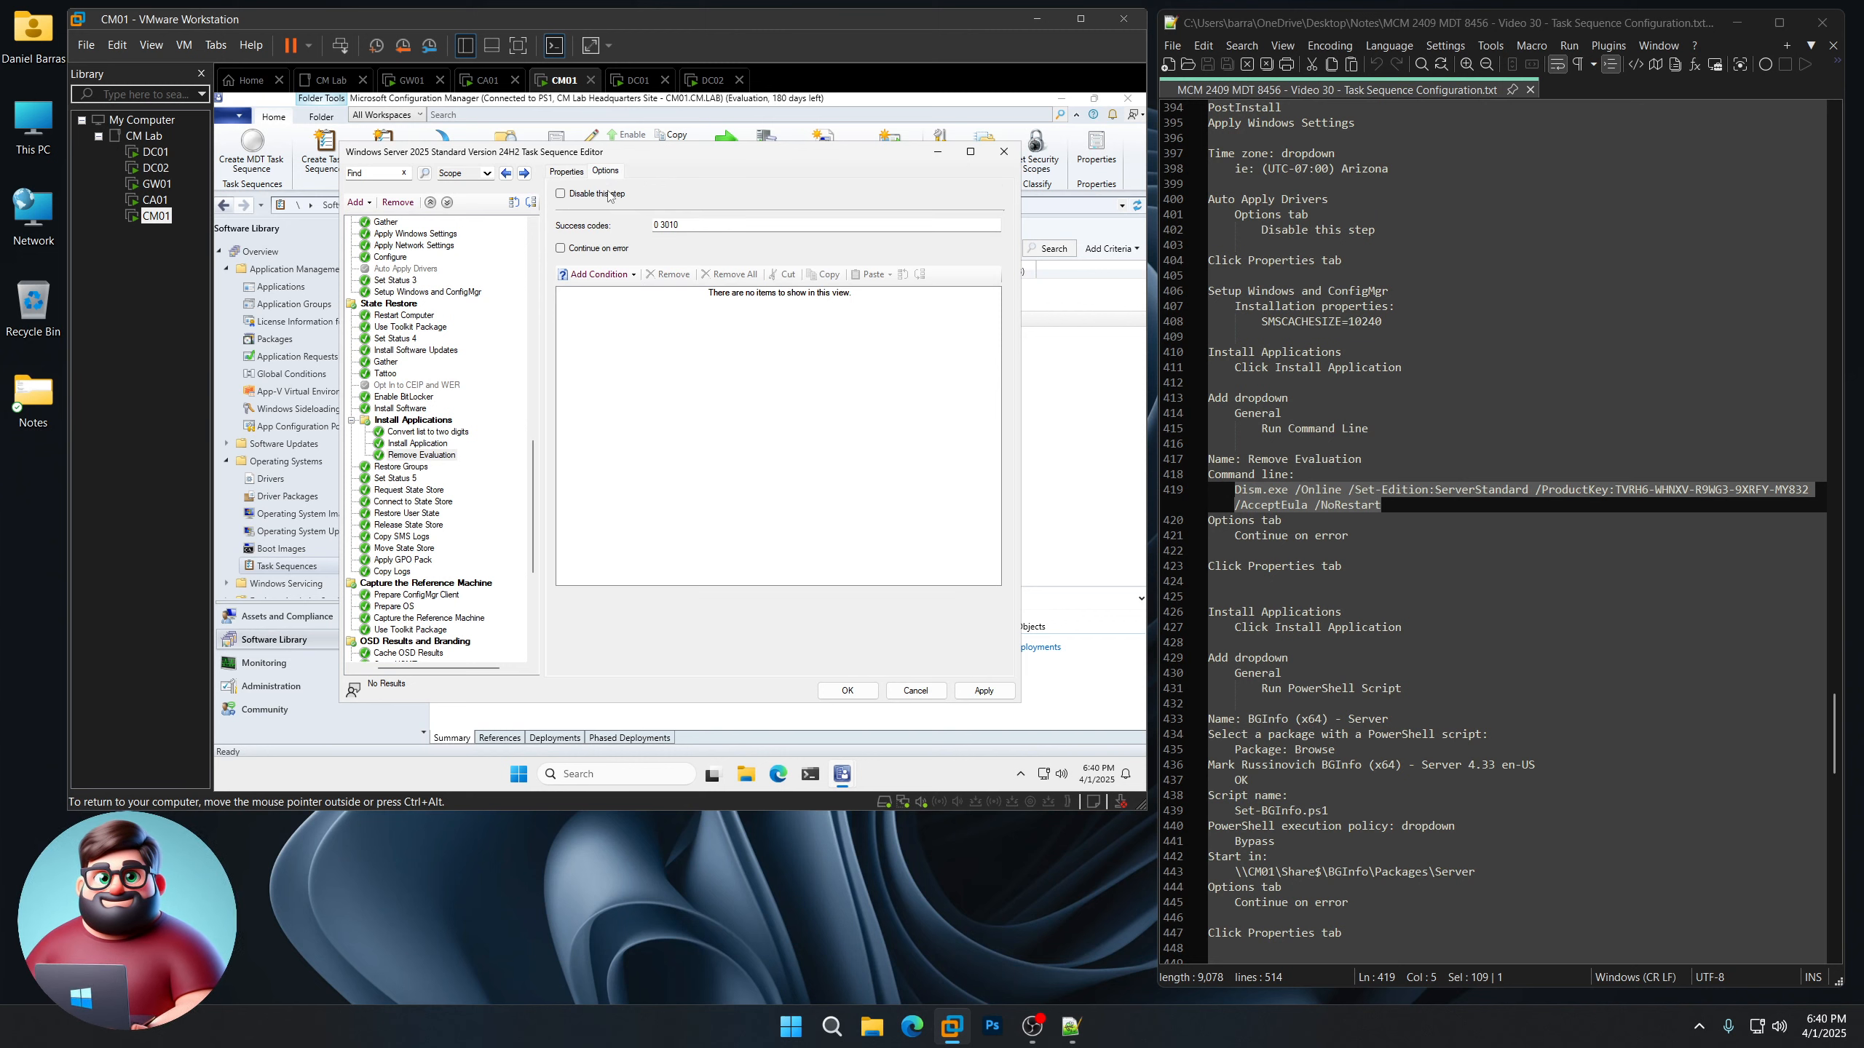
{"action": "left_click", "coordinate": [571, 175]}
Add a Run PowerShell Script step below Install Application and name it BGInfo (x64) - Server, copied from the notes
{"action": "scroll", "coordinate": [1323, 628], "scroll_direction": "down", "scroll_amount": 8}
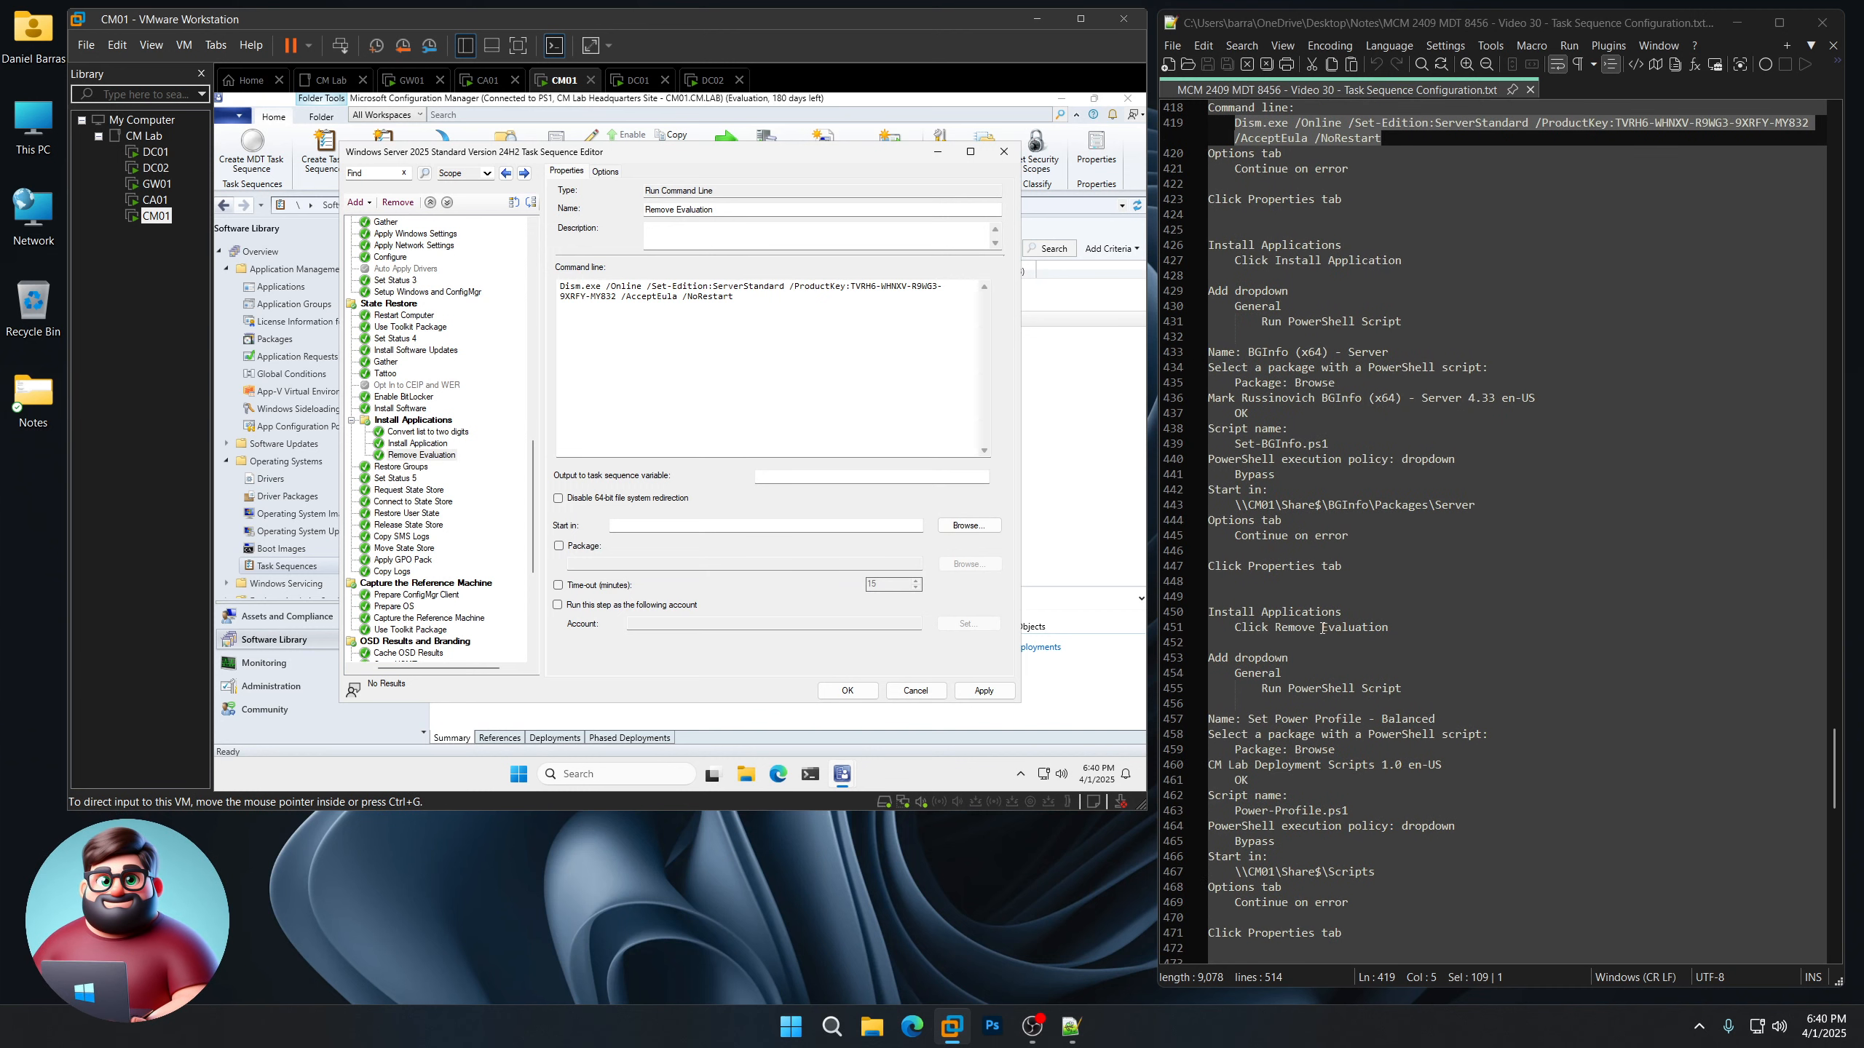
{"action": "left_click", "coordinate": [441, 444]}
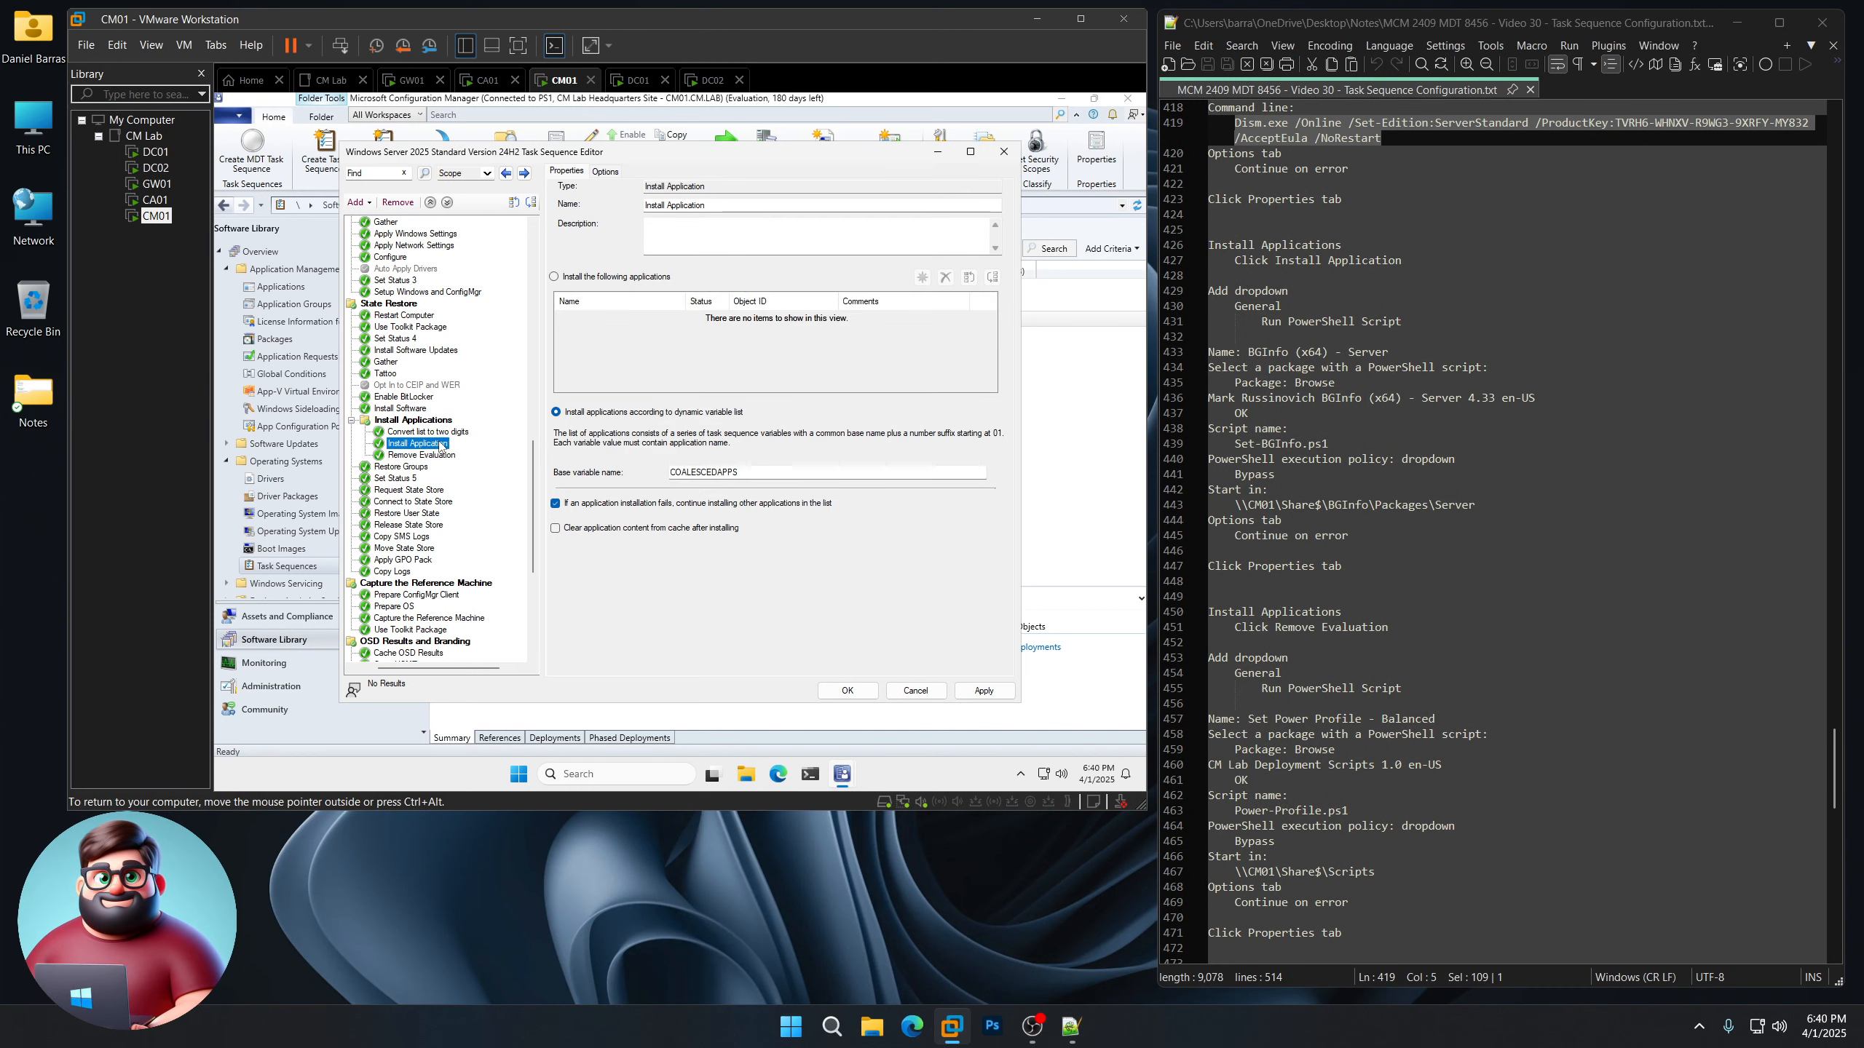
{"action": "left_click", "coordinate": [357, 202]}
{"action": "mouse_move", "coordinate": [375, 243]}
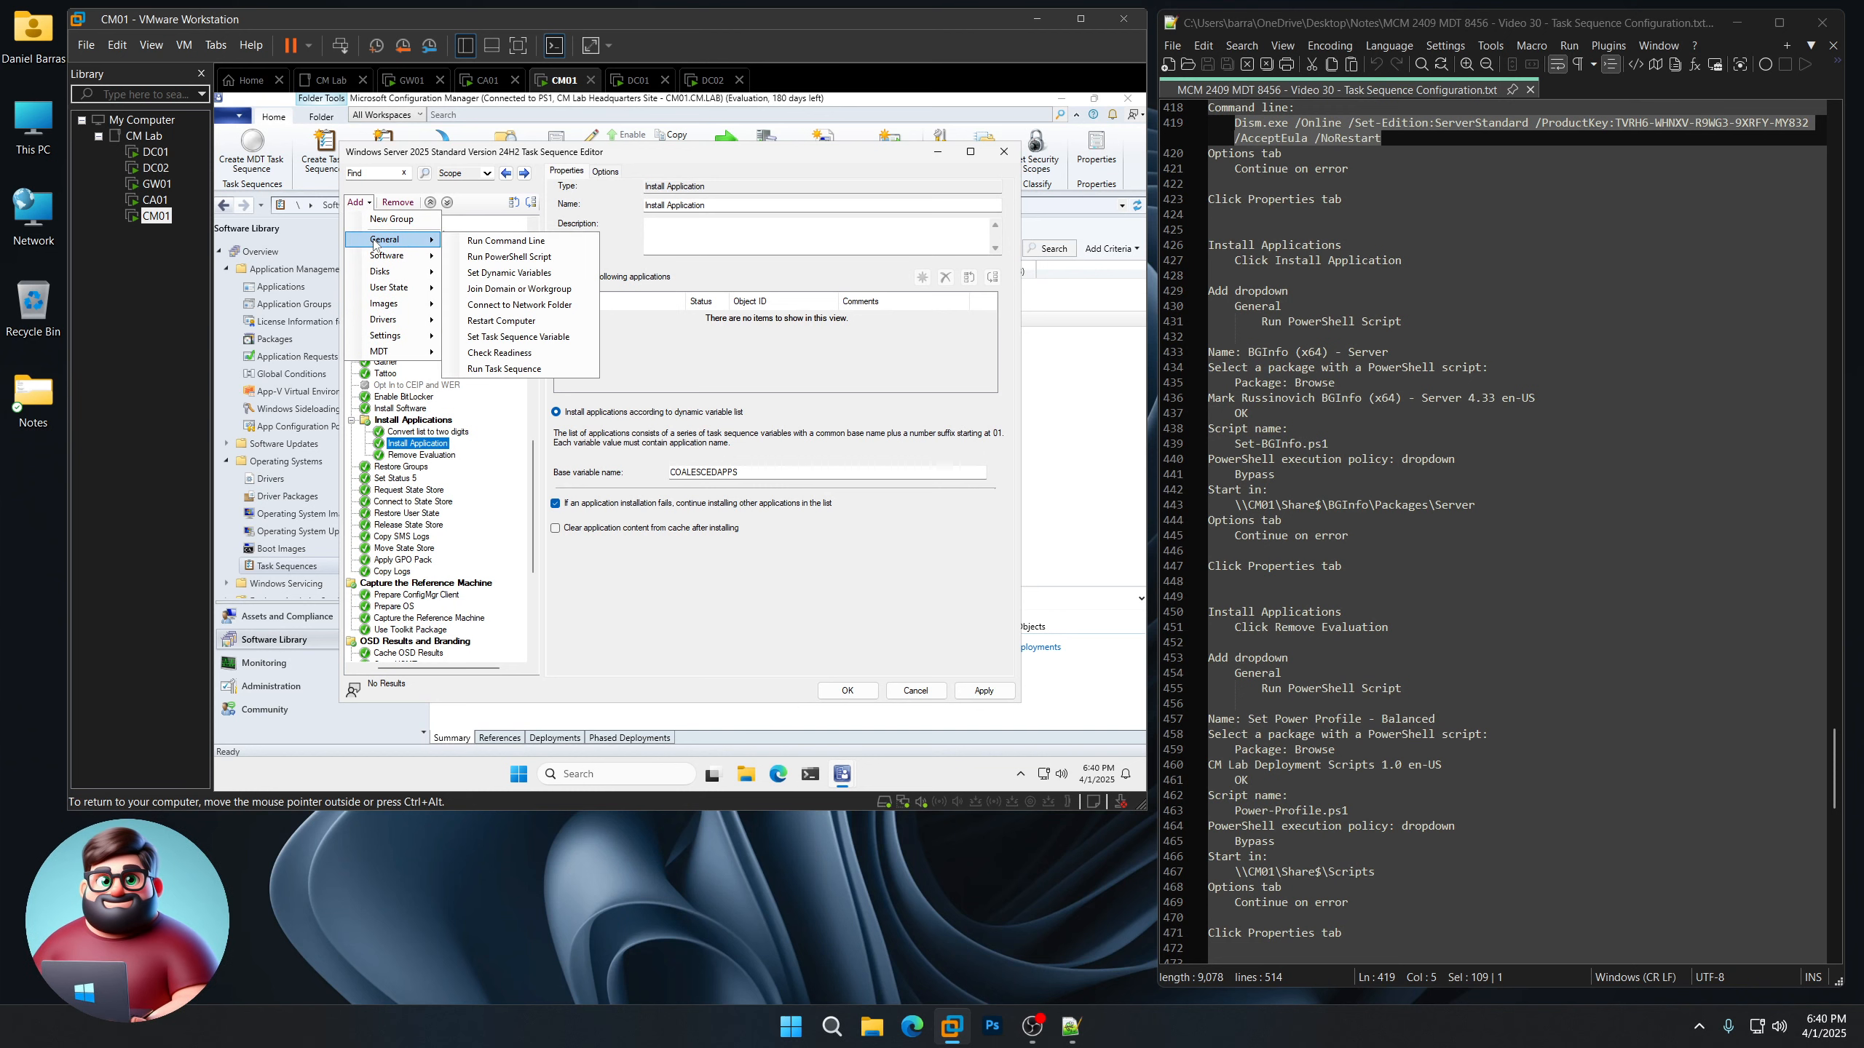
{"action": "left_click", "coordinate": [502, 256]}
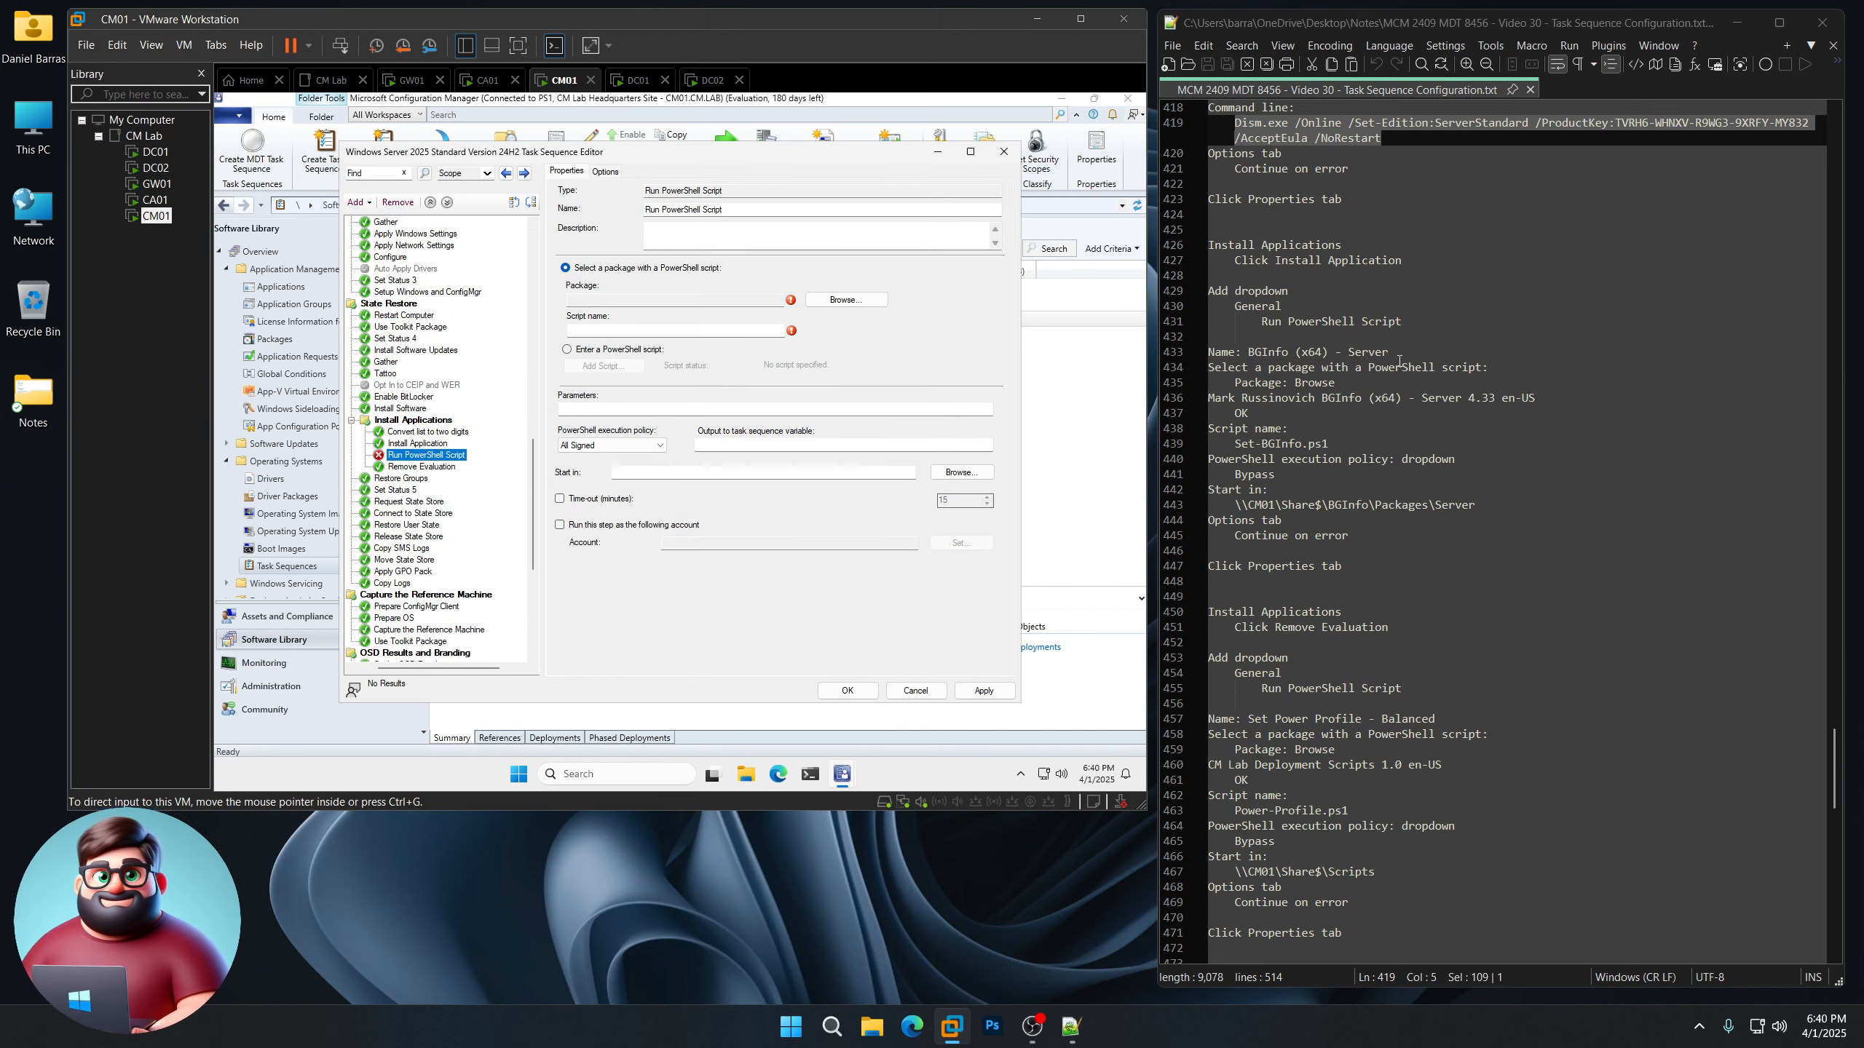
{"action": "left_click_drag", "start_coordinate": [1388, 352], "coordinate": [1247, 353]}
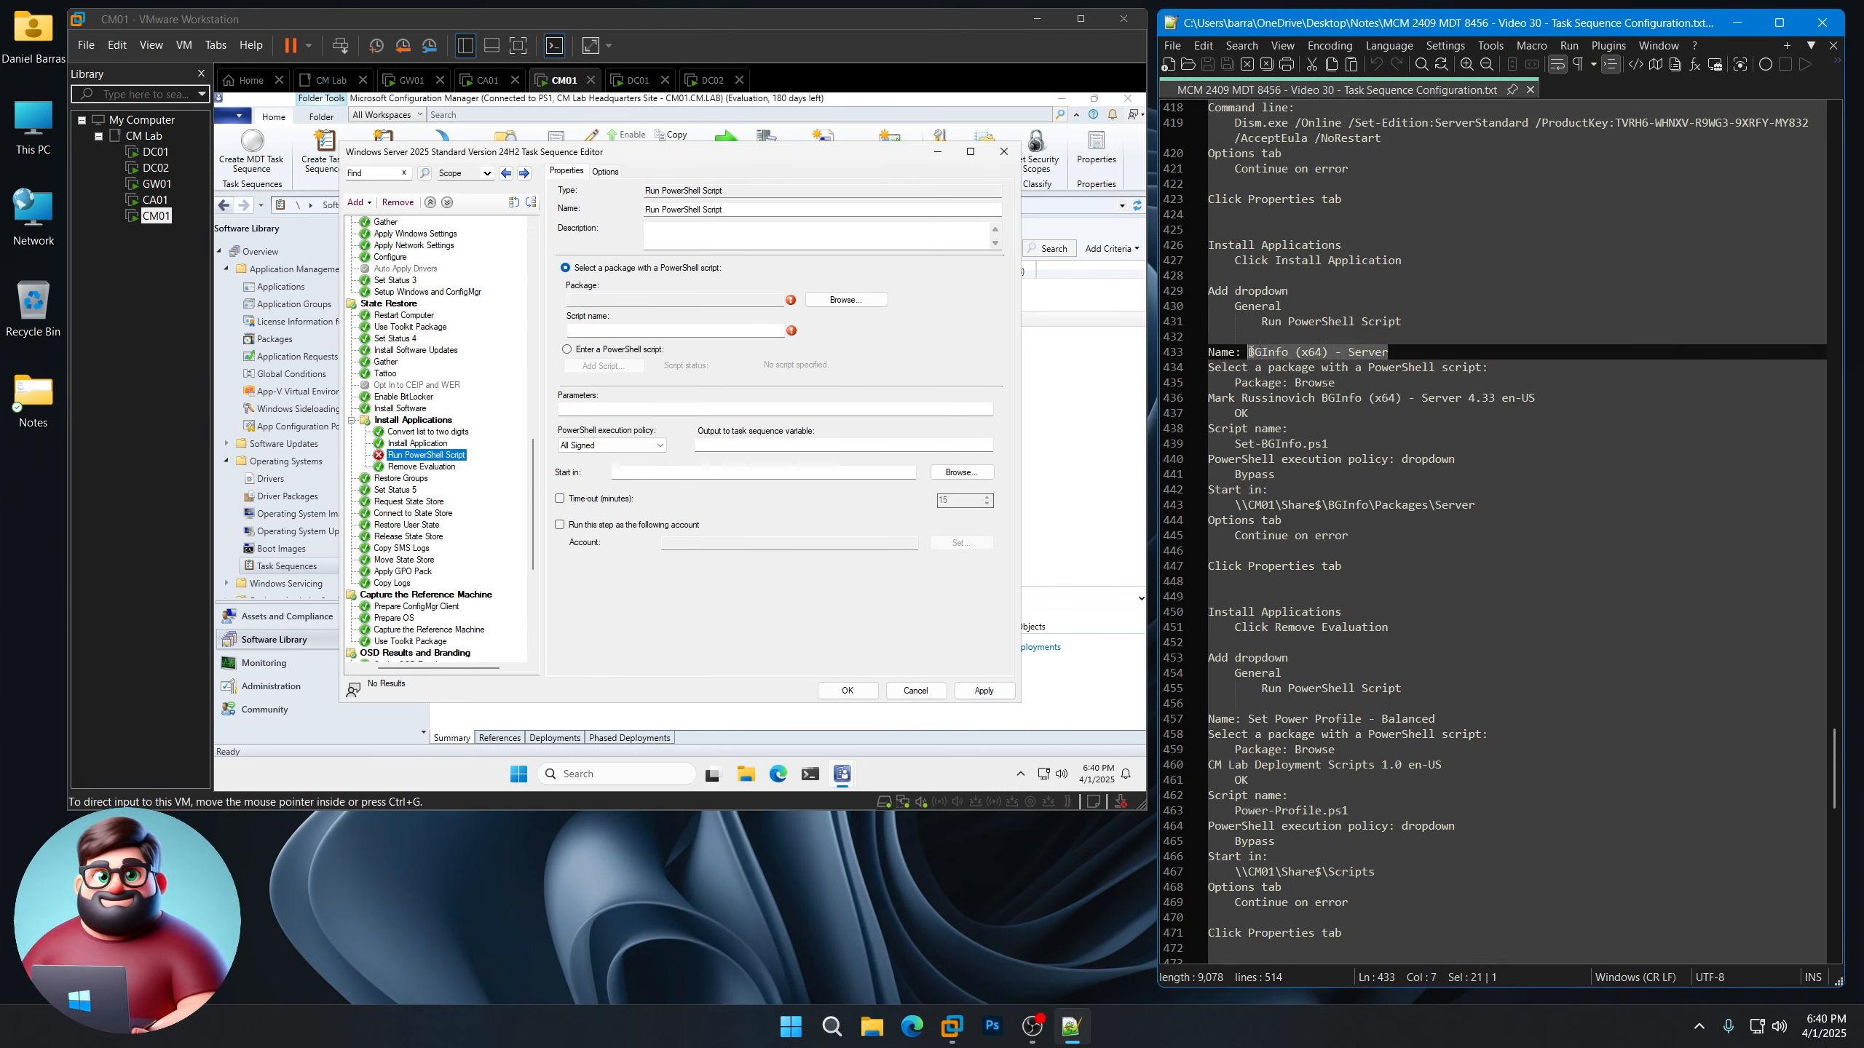
{"action": "right_click", "coordinate": [1290, 355]}
{"action": "left_click", "coordinate": [1305, 382]}
{"action": "left_click", "coordinate": [721, 210]}
{"action": "left_click_drag", "start_coordinate": [720, 211], "coordinate": [643, 210]}
{"action": "key", "text": "ctrl+v"}
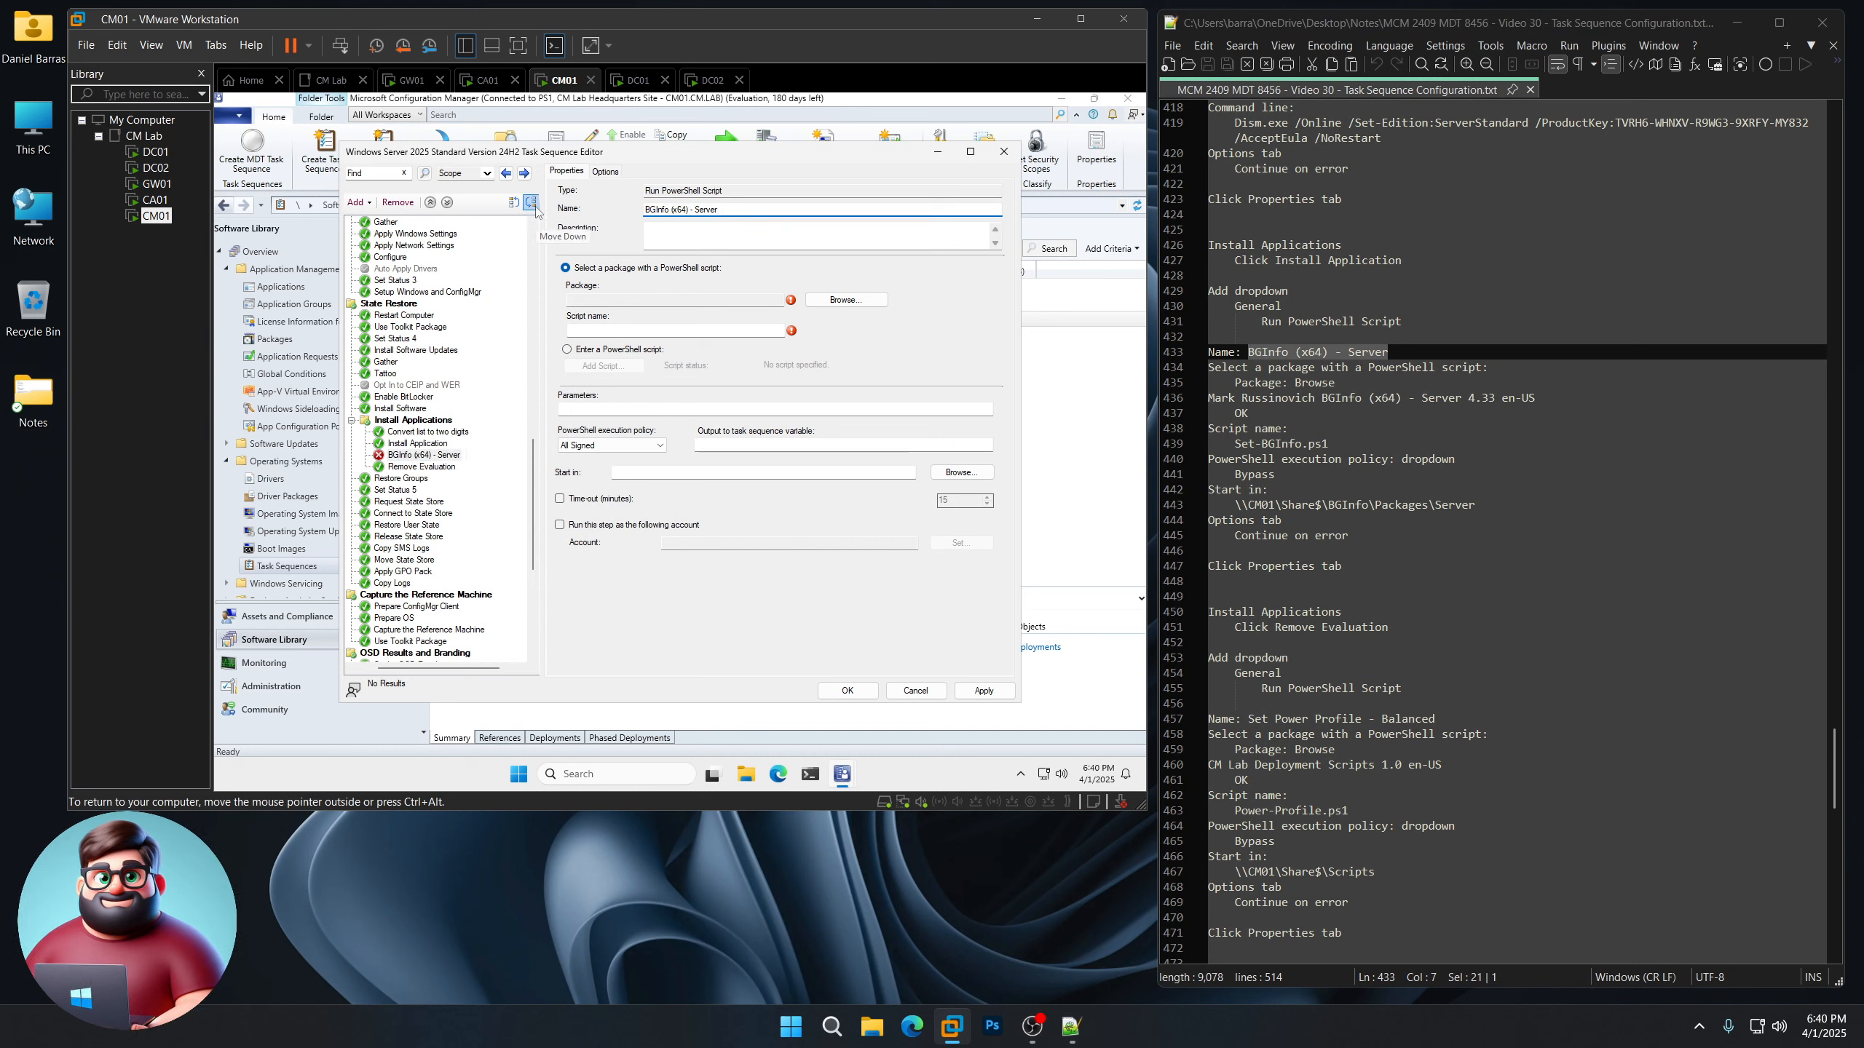
Assign the Mark Russinovich BGInfo (x64) - Server 4.33 en-US package to the BGInfo (x64) - Server step
{"action": "left_click", "coordinate": [846, 299]}
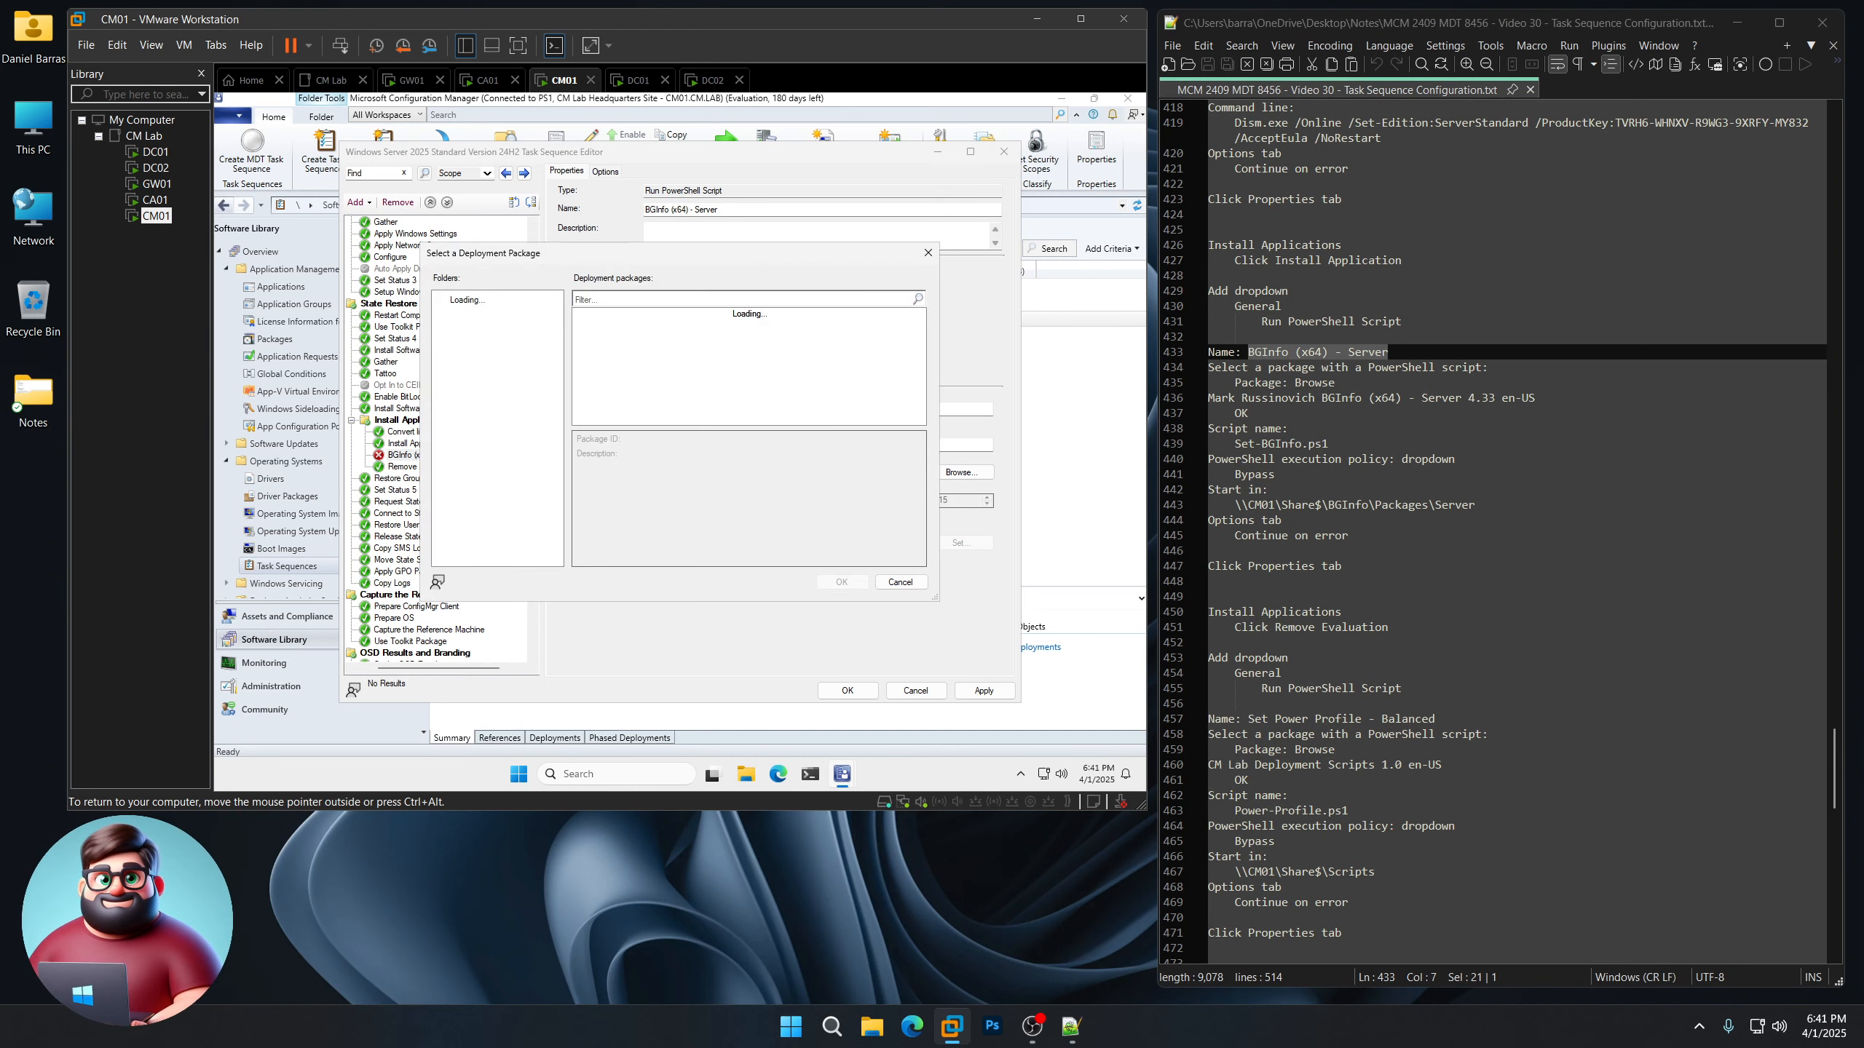
{"action": "left_click", "coordinate": [655, 390]}
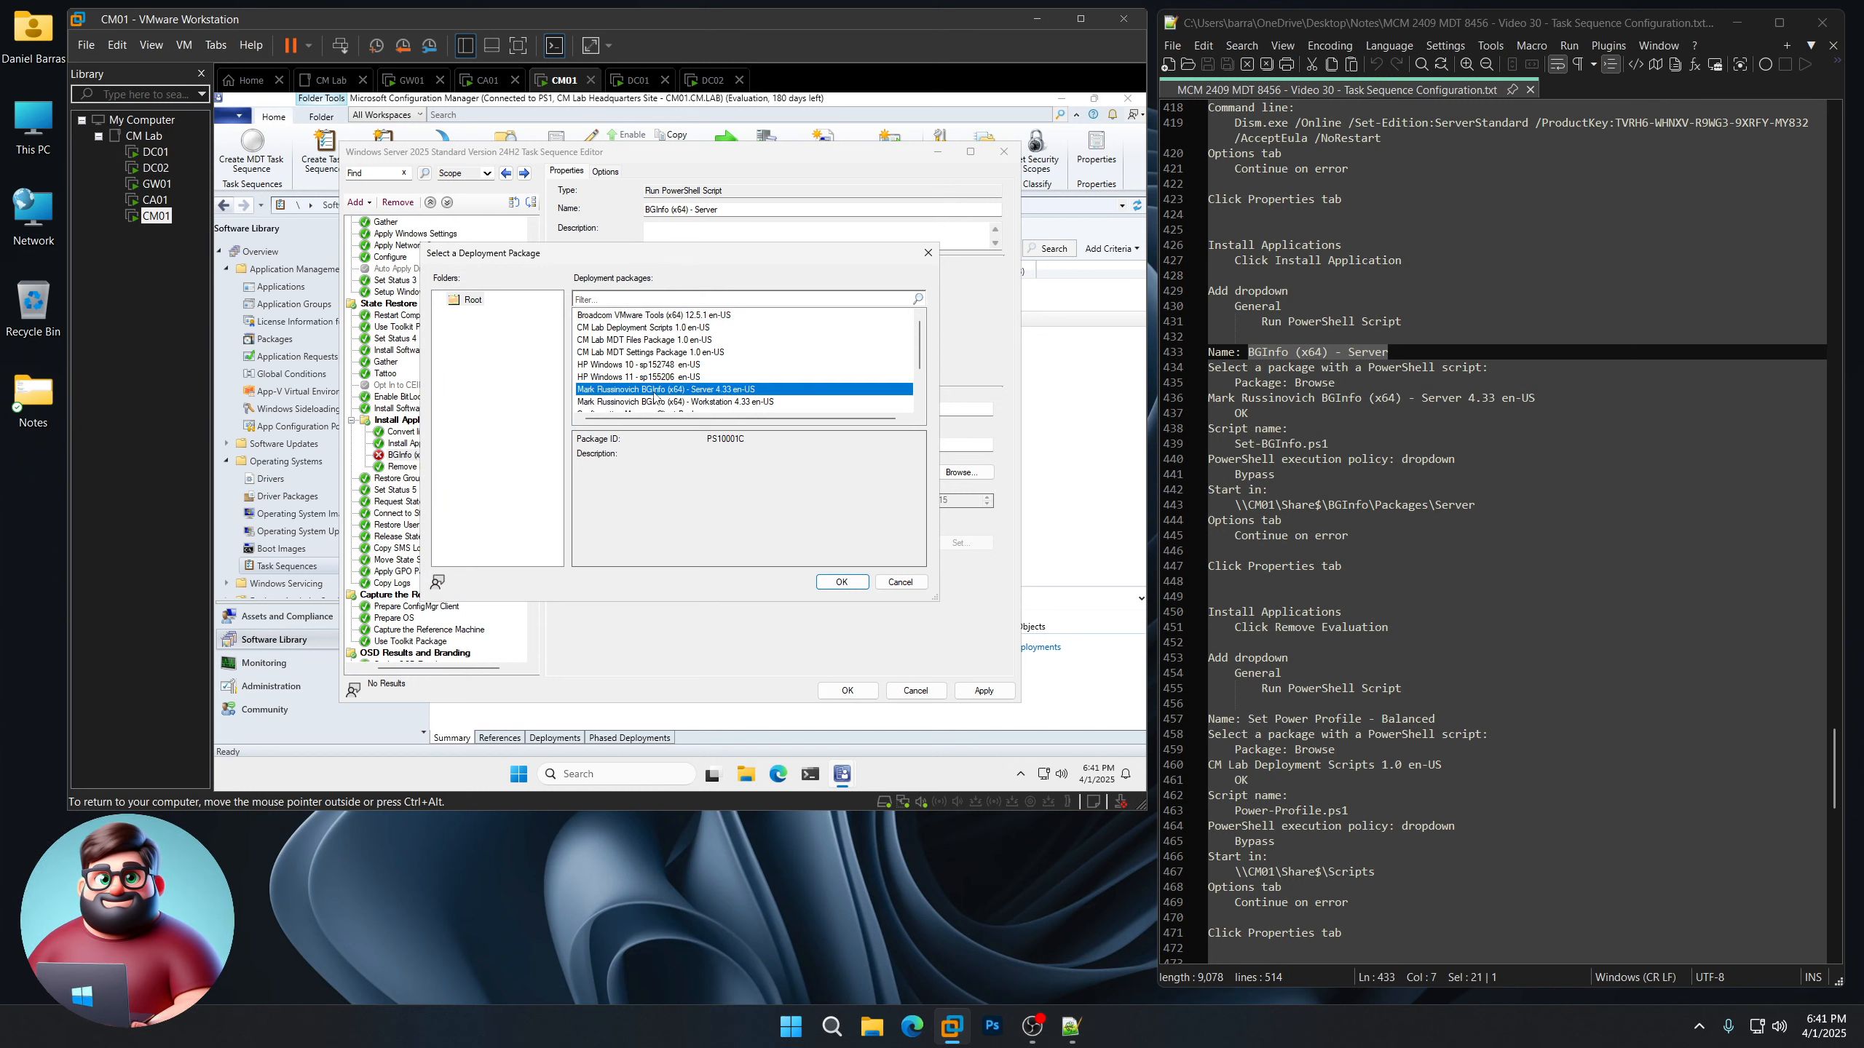
{"action": "left_click", "coordinate": [842, 583]}
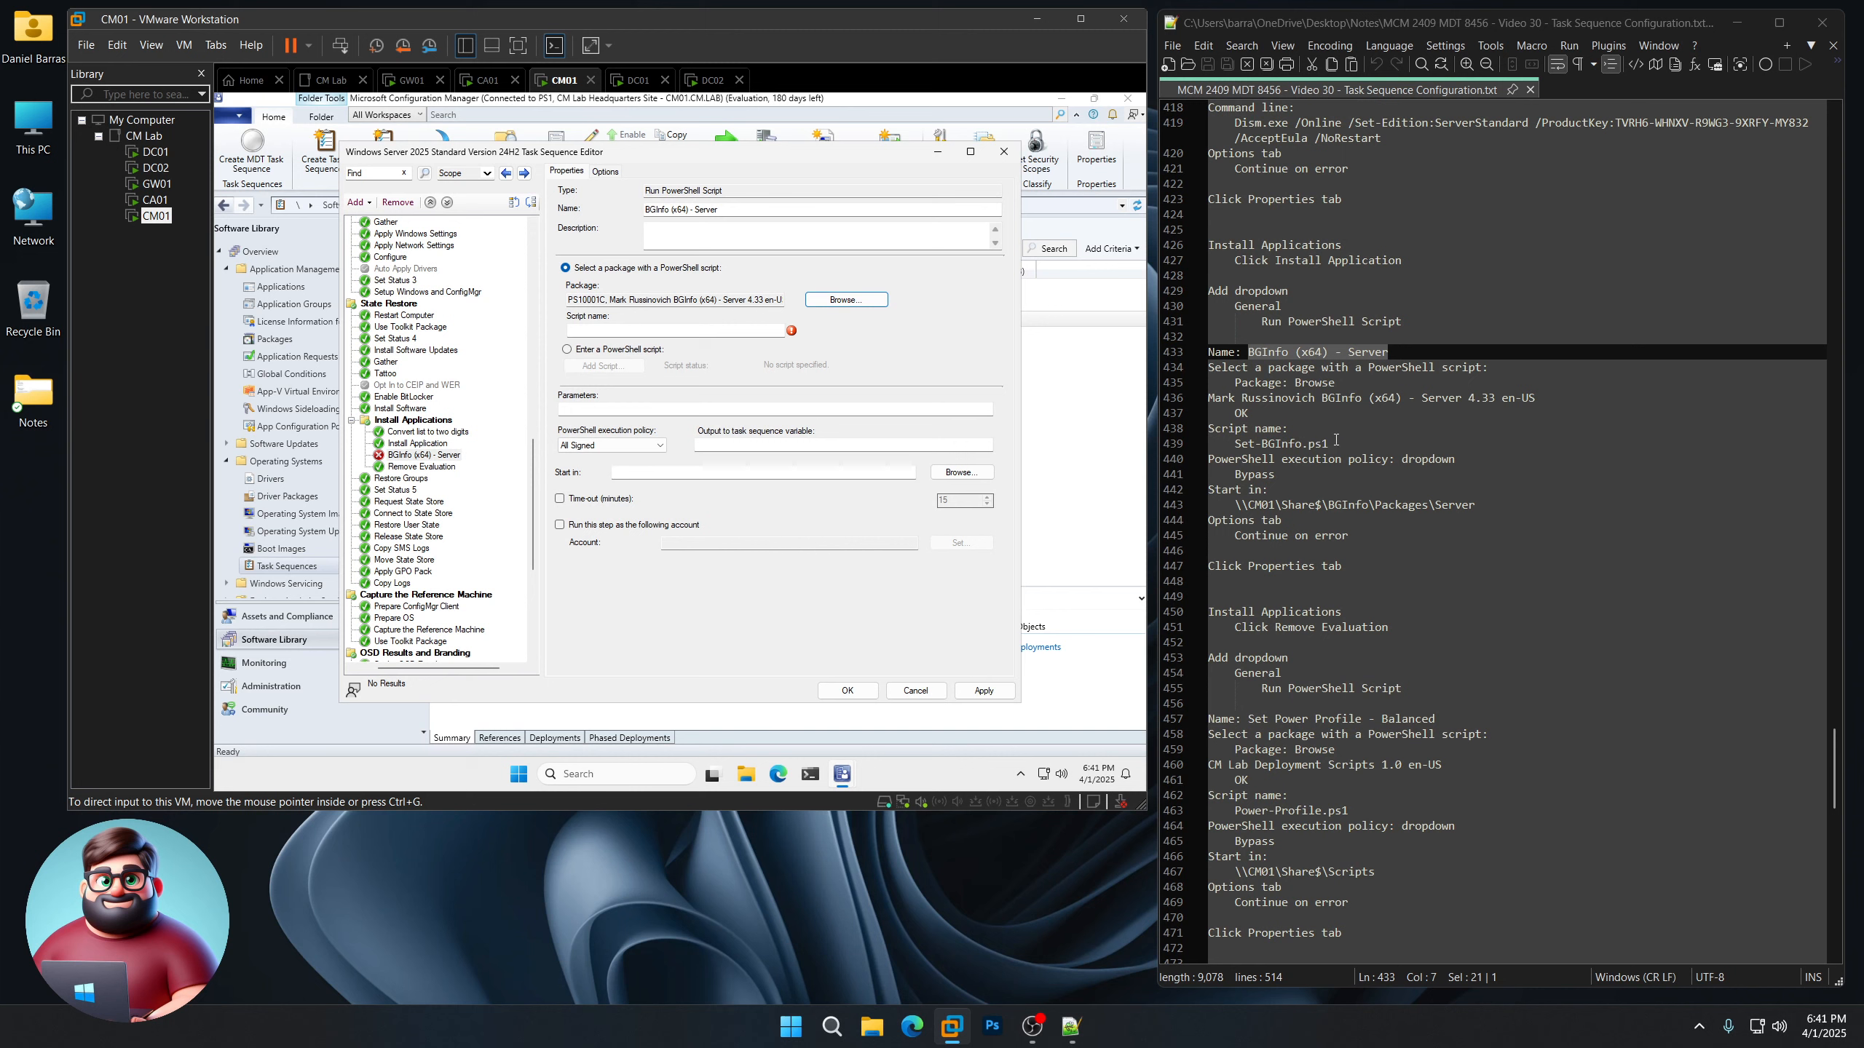
Copy Set-BGInfo.ps1 from the notes as the BGInfo server step's script name and set its PowerShell execution policy to Bypass
{"action": "left_click_drag", "start_coordinate": [1332, 444], "coordinate": [1237, 443]}
{"action": "right_click", "coordinate": [1277, 444]}
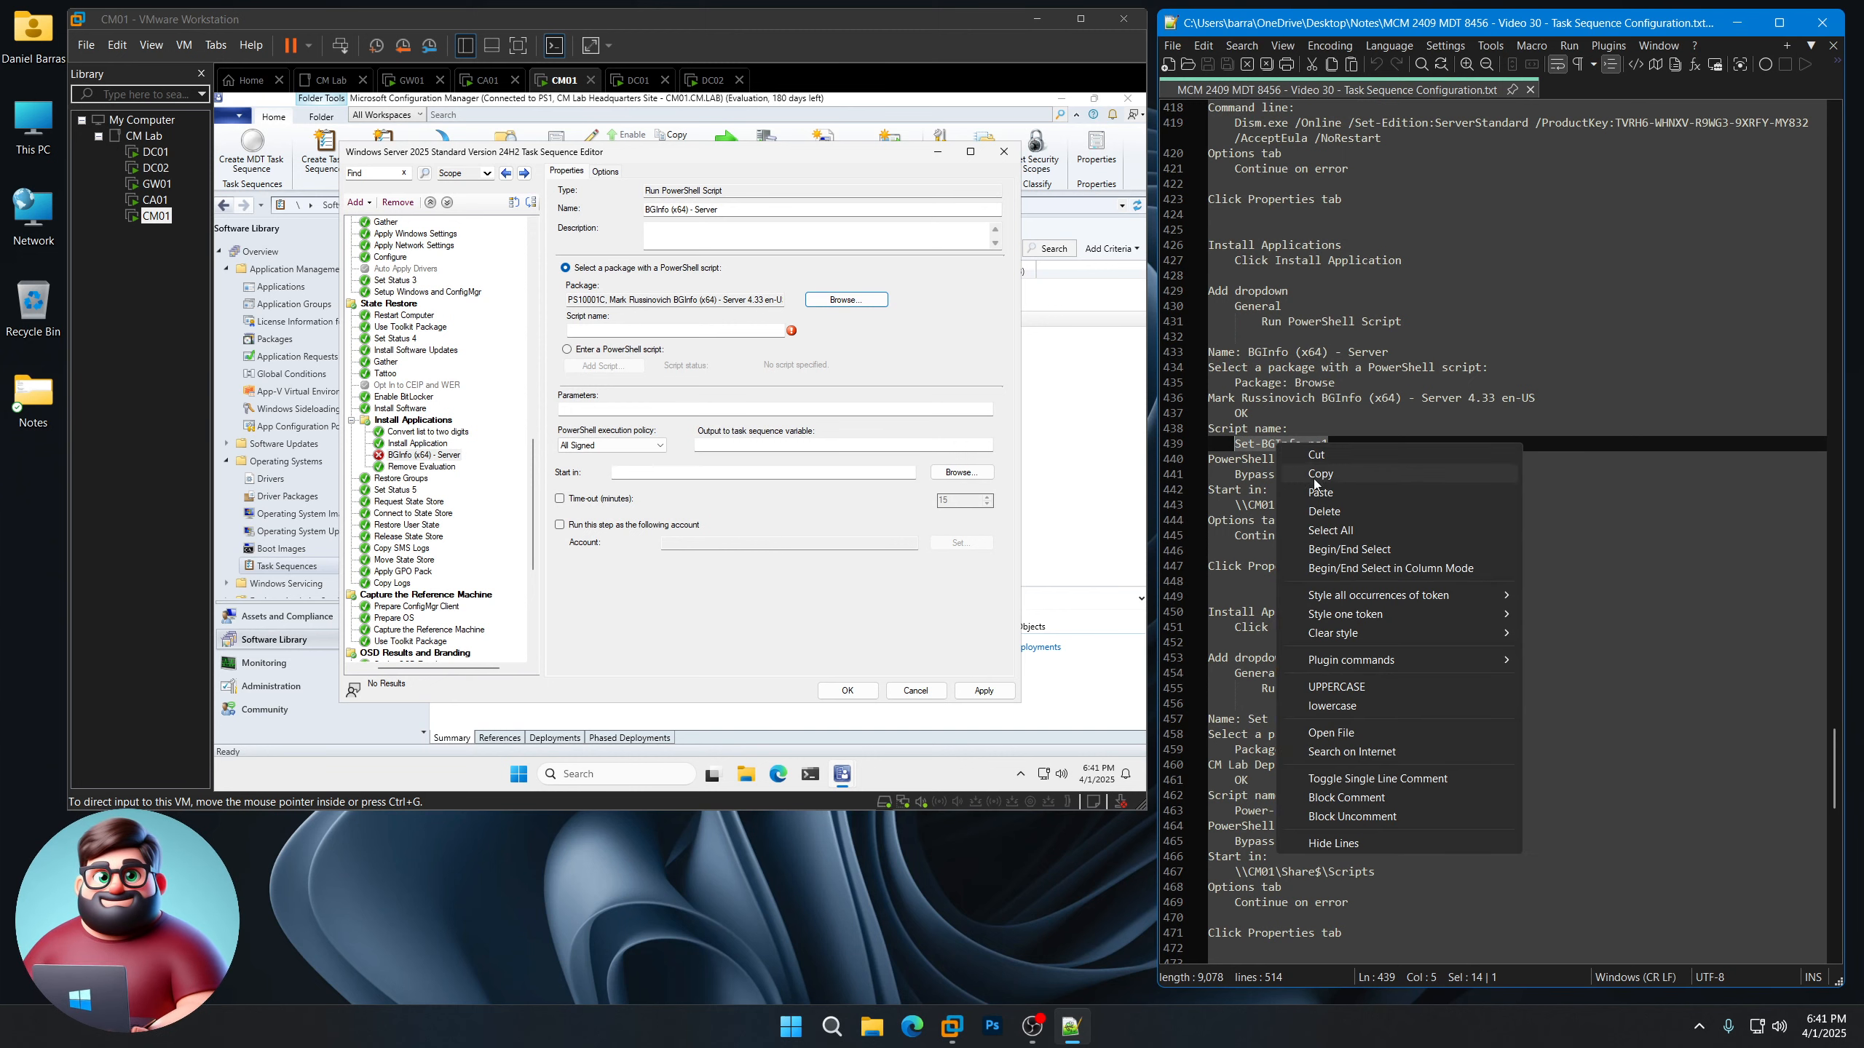
{"action": "left_click", "coordinate": [1299, 473]}
{"action": "left_click", "coordinate": [639, 330]}
{"action": "key", "text": "ctrl+v"}
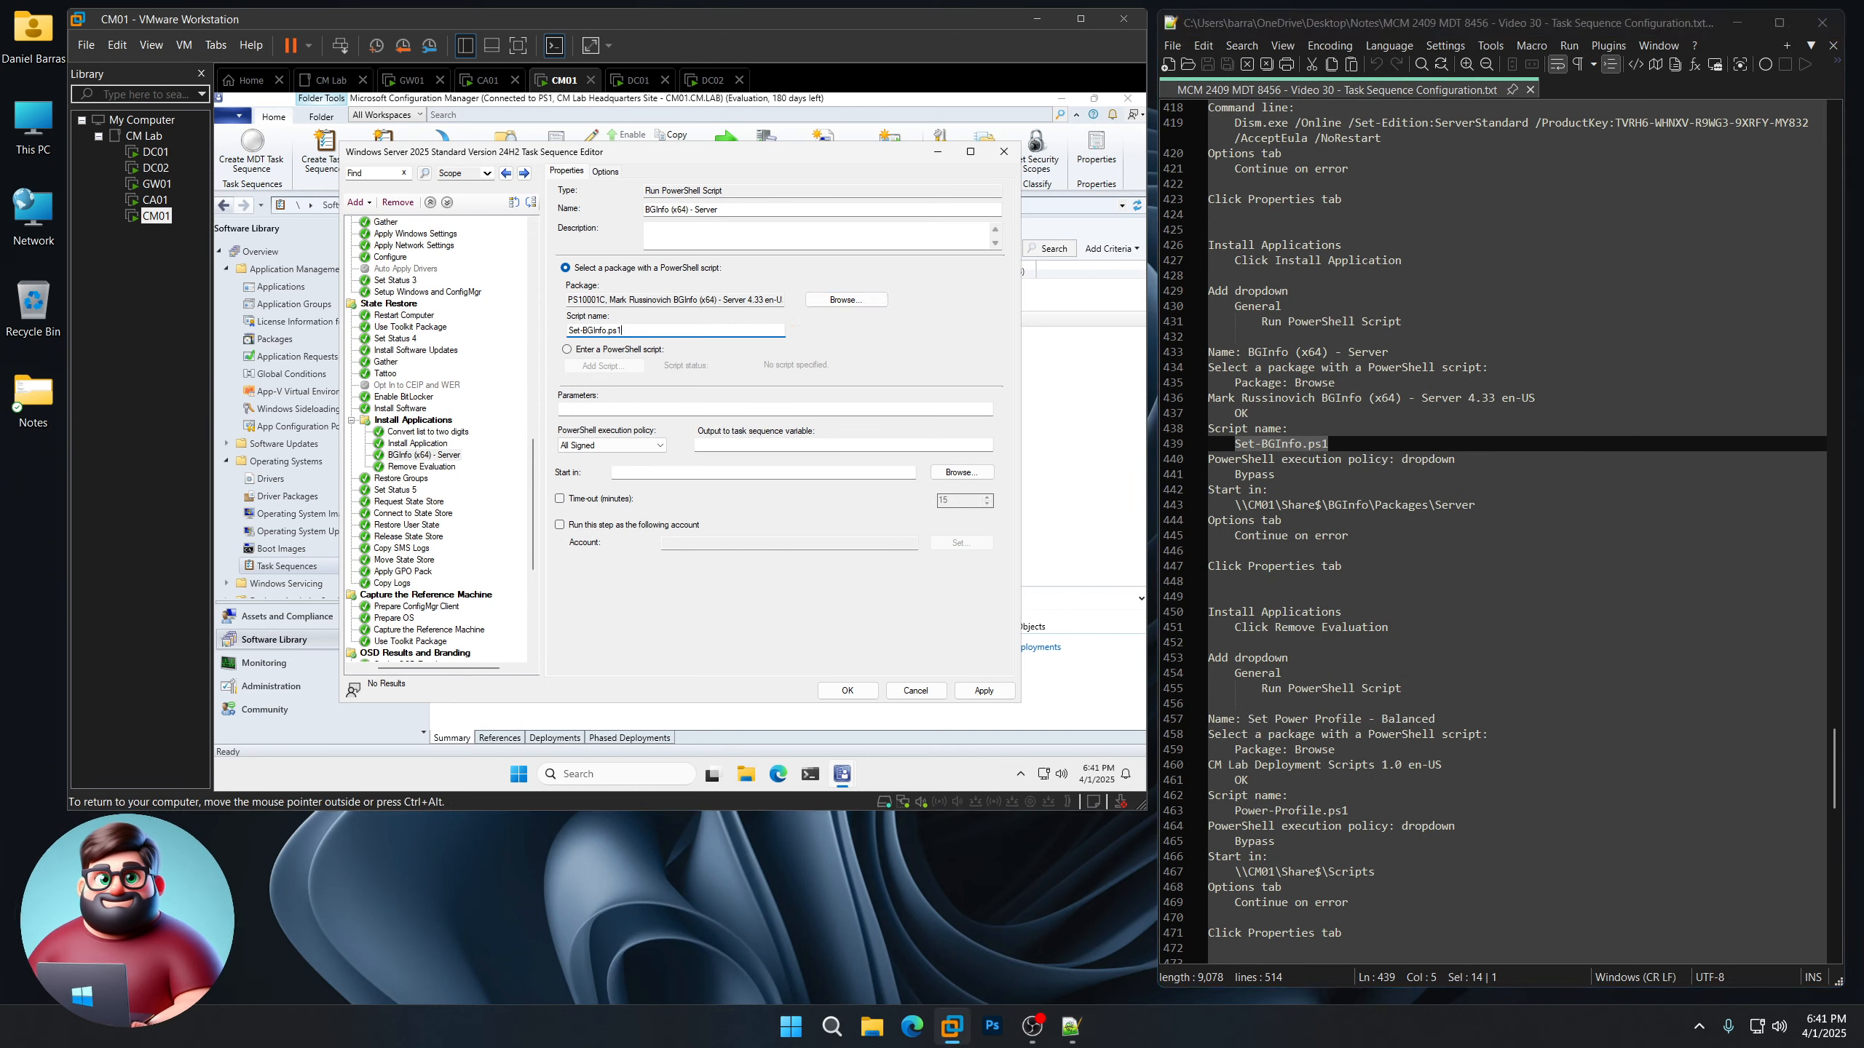
{"action": "left_click", "coordinate": [613, 444]}
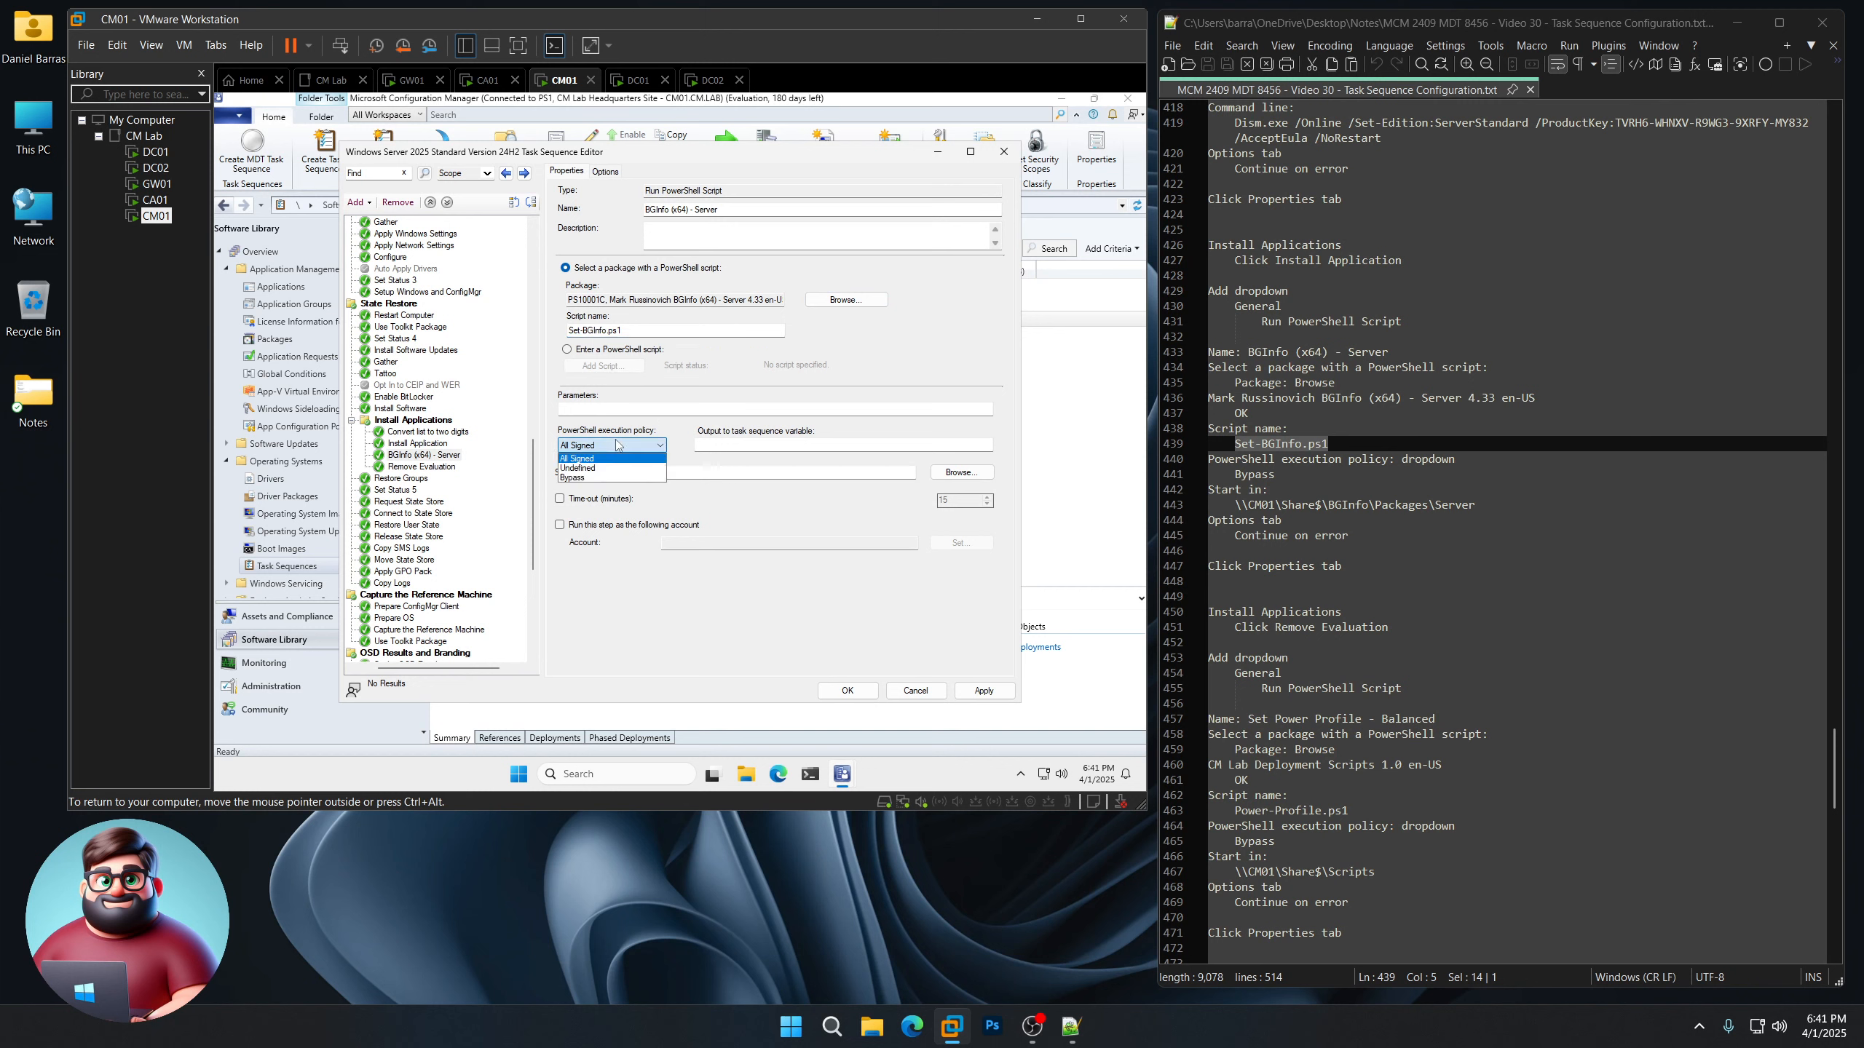
{"action": "left_click", "coordinate": [588, 477]}
Set the BGInfo server step to start in \\CM01\Share$\BGInfo\Packages\Server, copied from the notes, and to continue on error
{"action": "left_click_drag", "start_coordinate": [1475, 505], "coordinate": [1235, 504]}
{"action": "right_click", "coordinate": [1278, 512]}
{"action": "left_click", "coordinate": [1321, 536]}
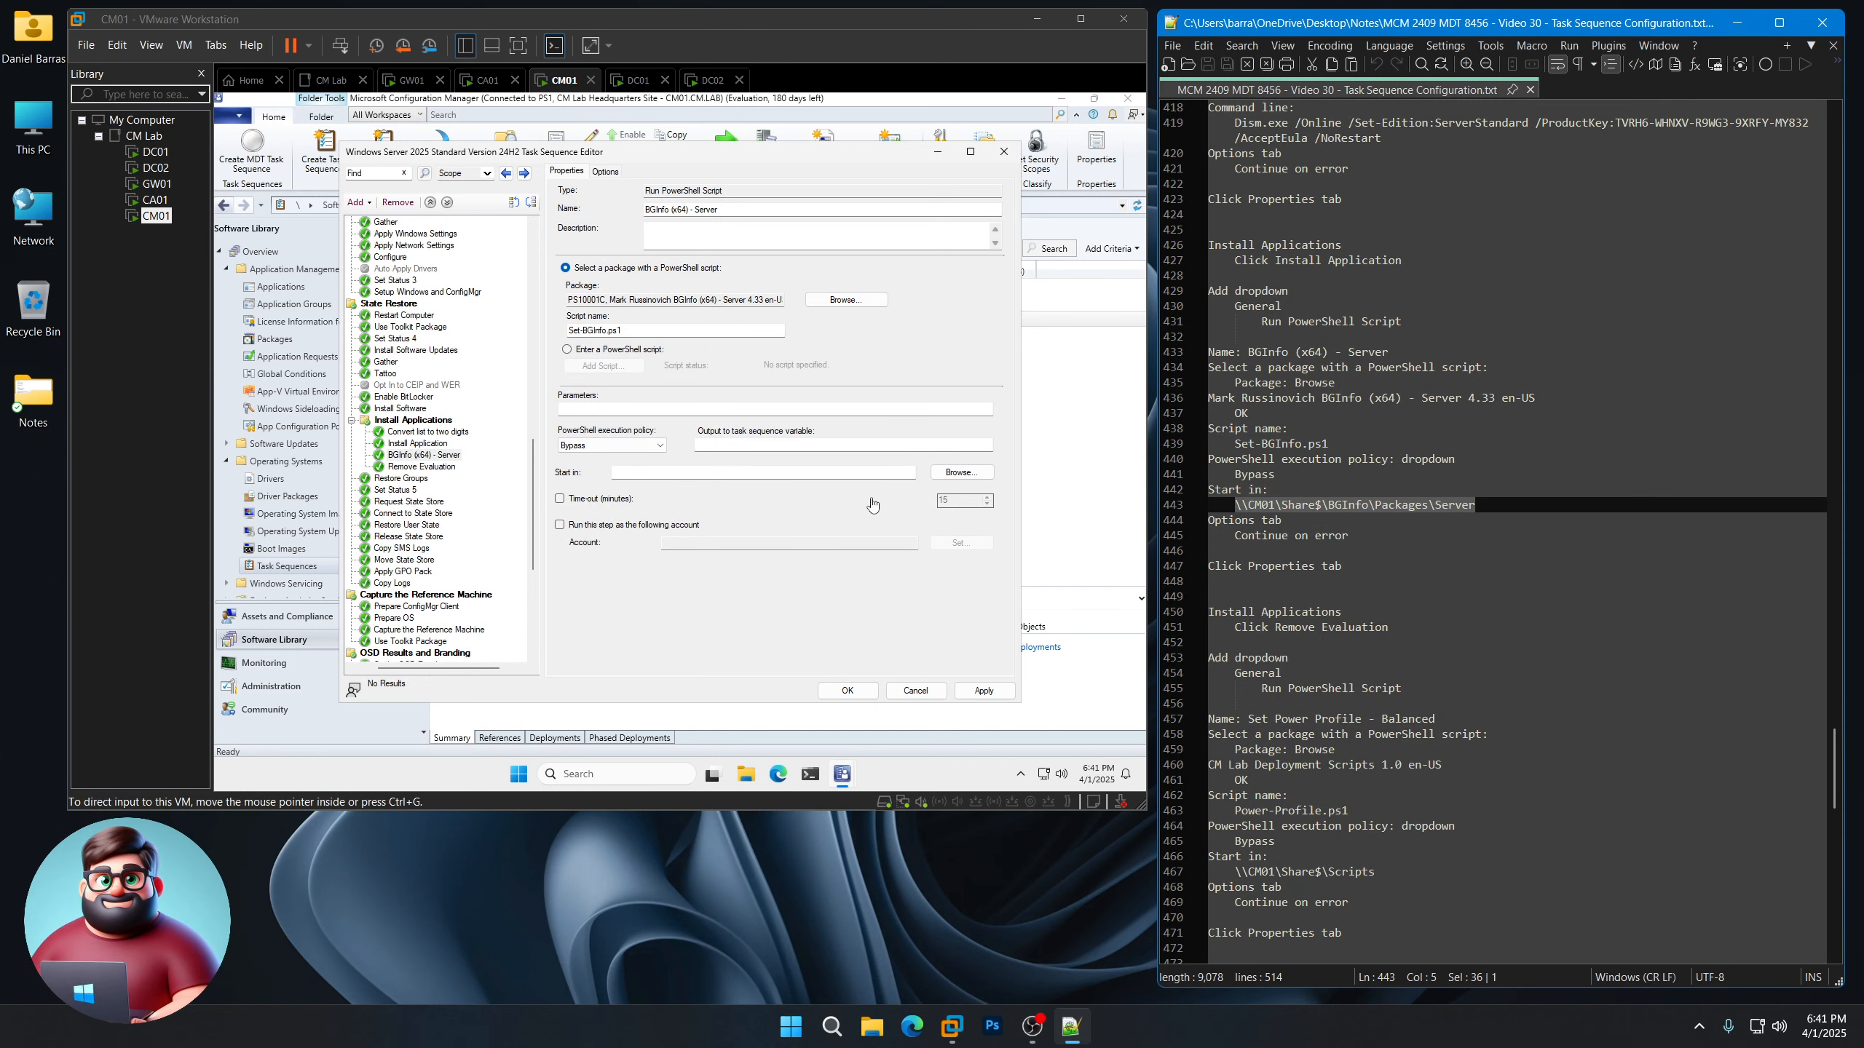
{"action": "left_click", "coordinate": [661, 472]}
{"action": "key", "text": "ctrl+v"}
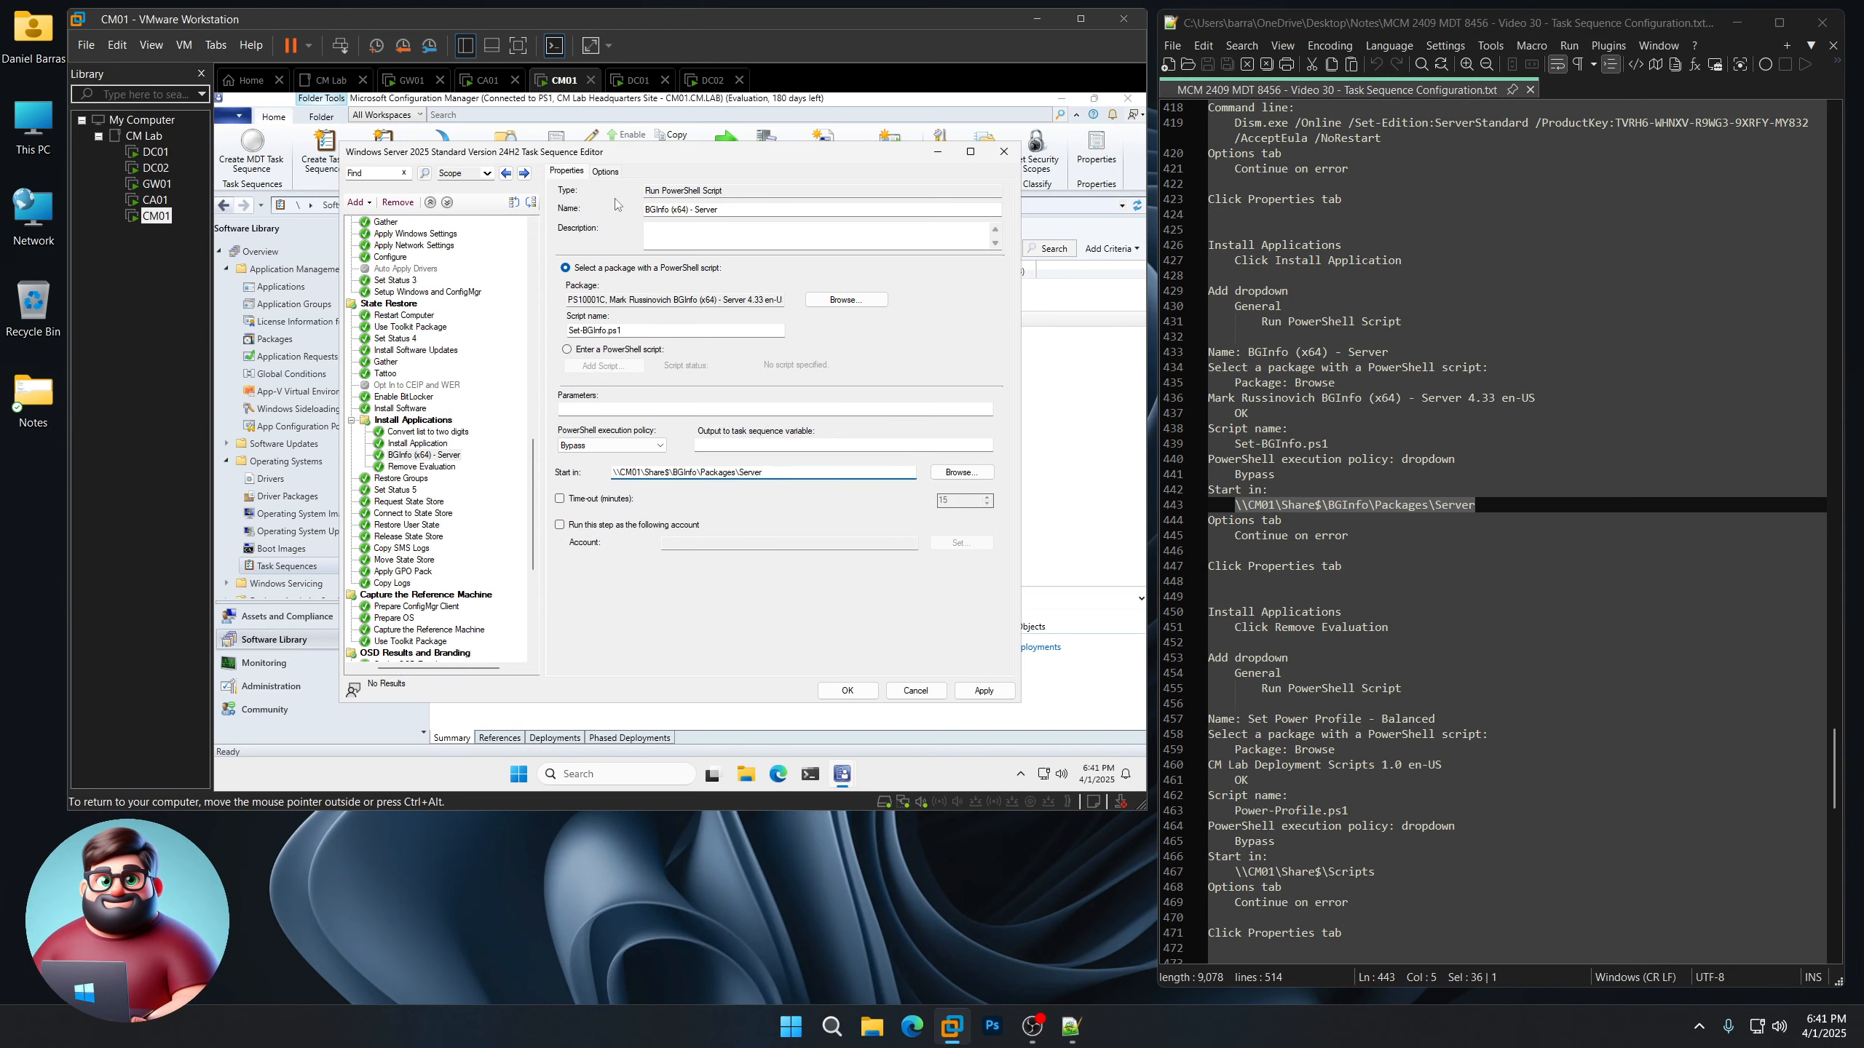
{"action": "left_click", "coordinate": [612, 171]}
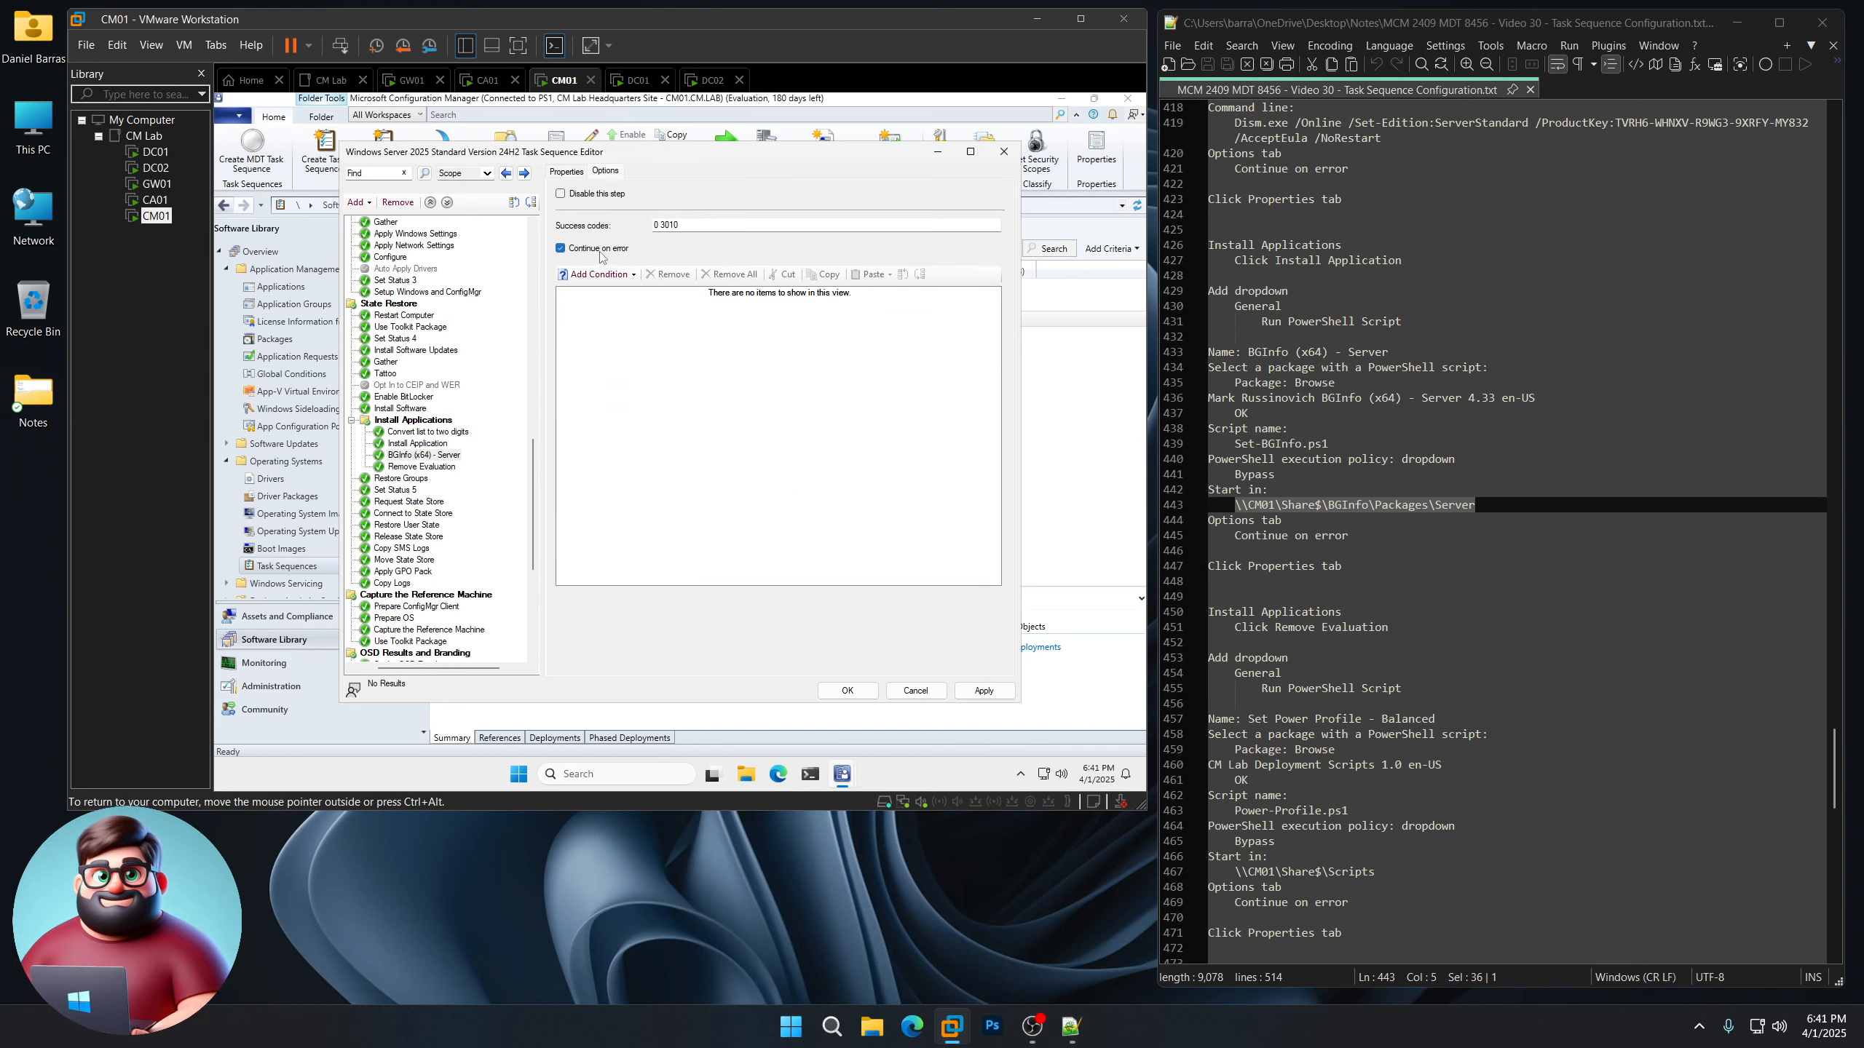
{"action": "left_click", "coordinate": [573, 178]}
Add a Run PowerShell Script step below Remove Evaluation and name it Set Power Profile - Balanced, copied from the notes
{"action": "scroll", "coordinate": [1333, 569], "scroll_direction": "down", "scroll_amount": 4}
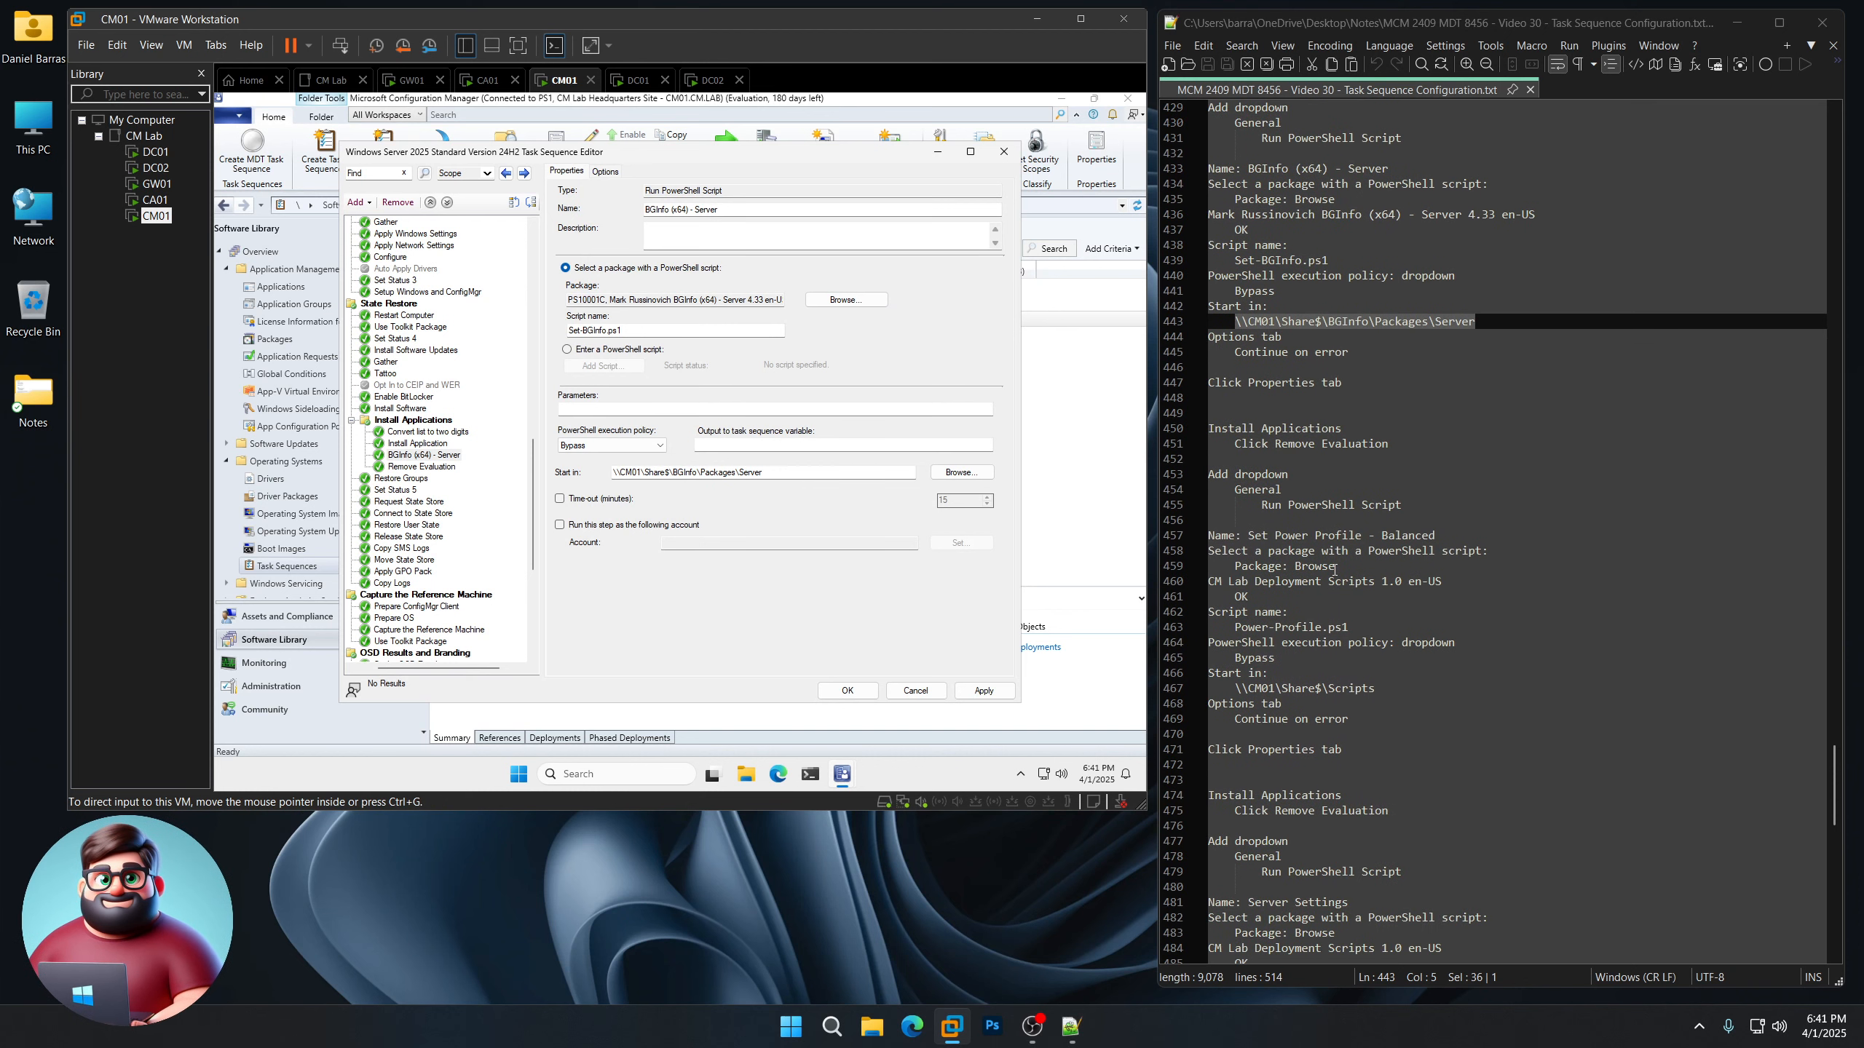
{"action": "scroll", "coordinate": [1333, 570], "scroll_direction": "down", "scroll_amount": 5}
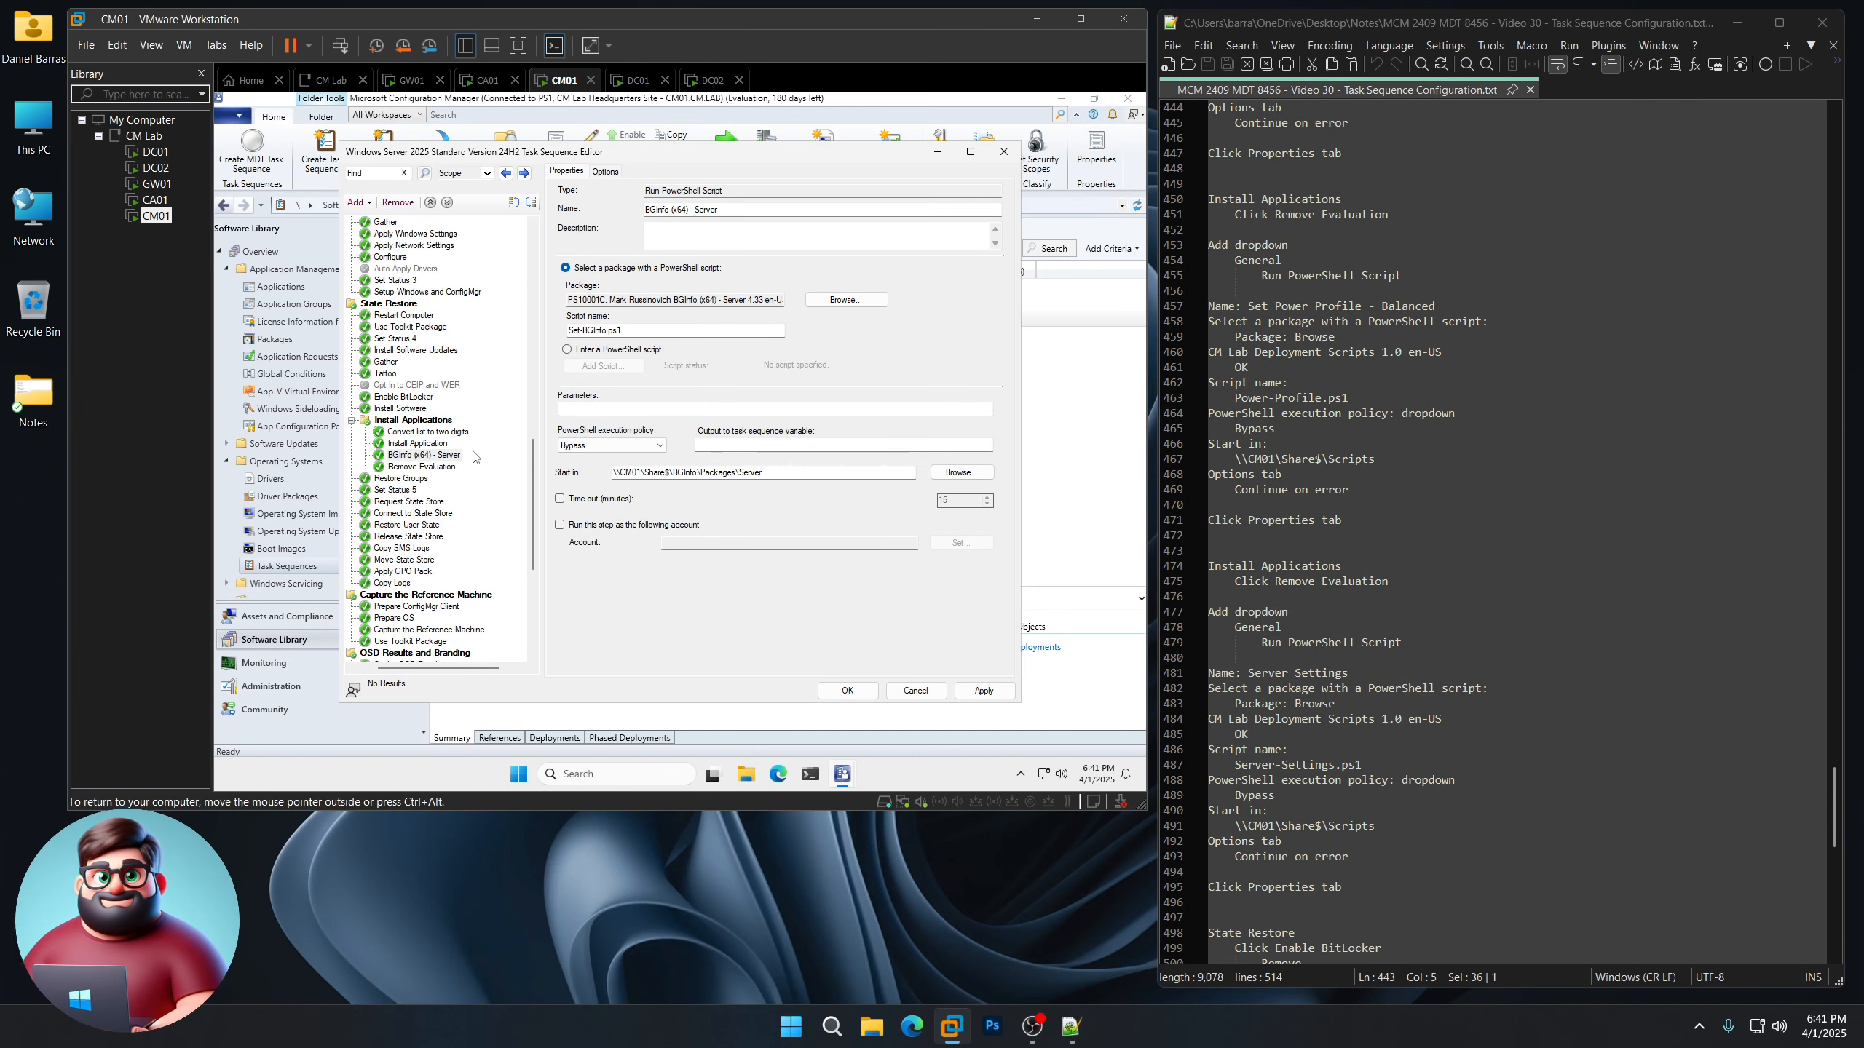
{"action": "left_click", "coordinate": [433, 466]}
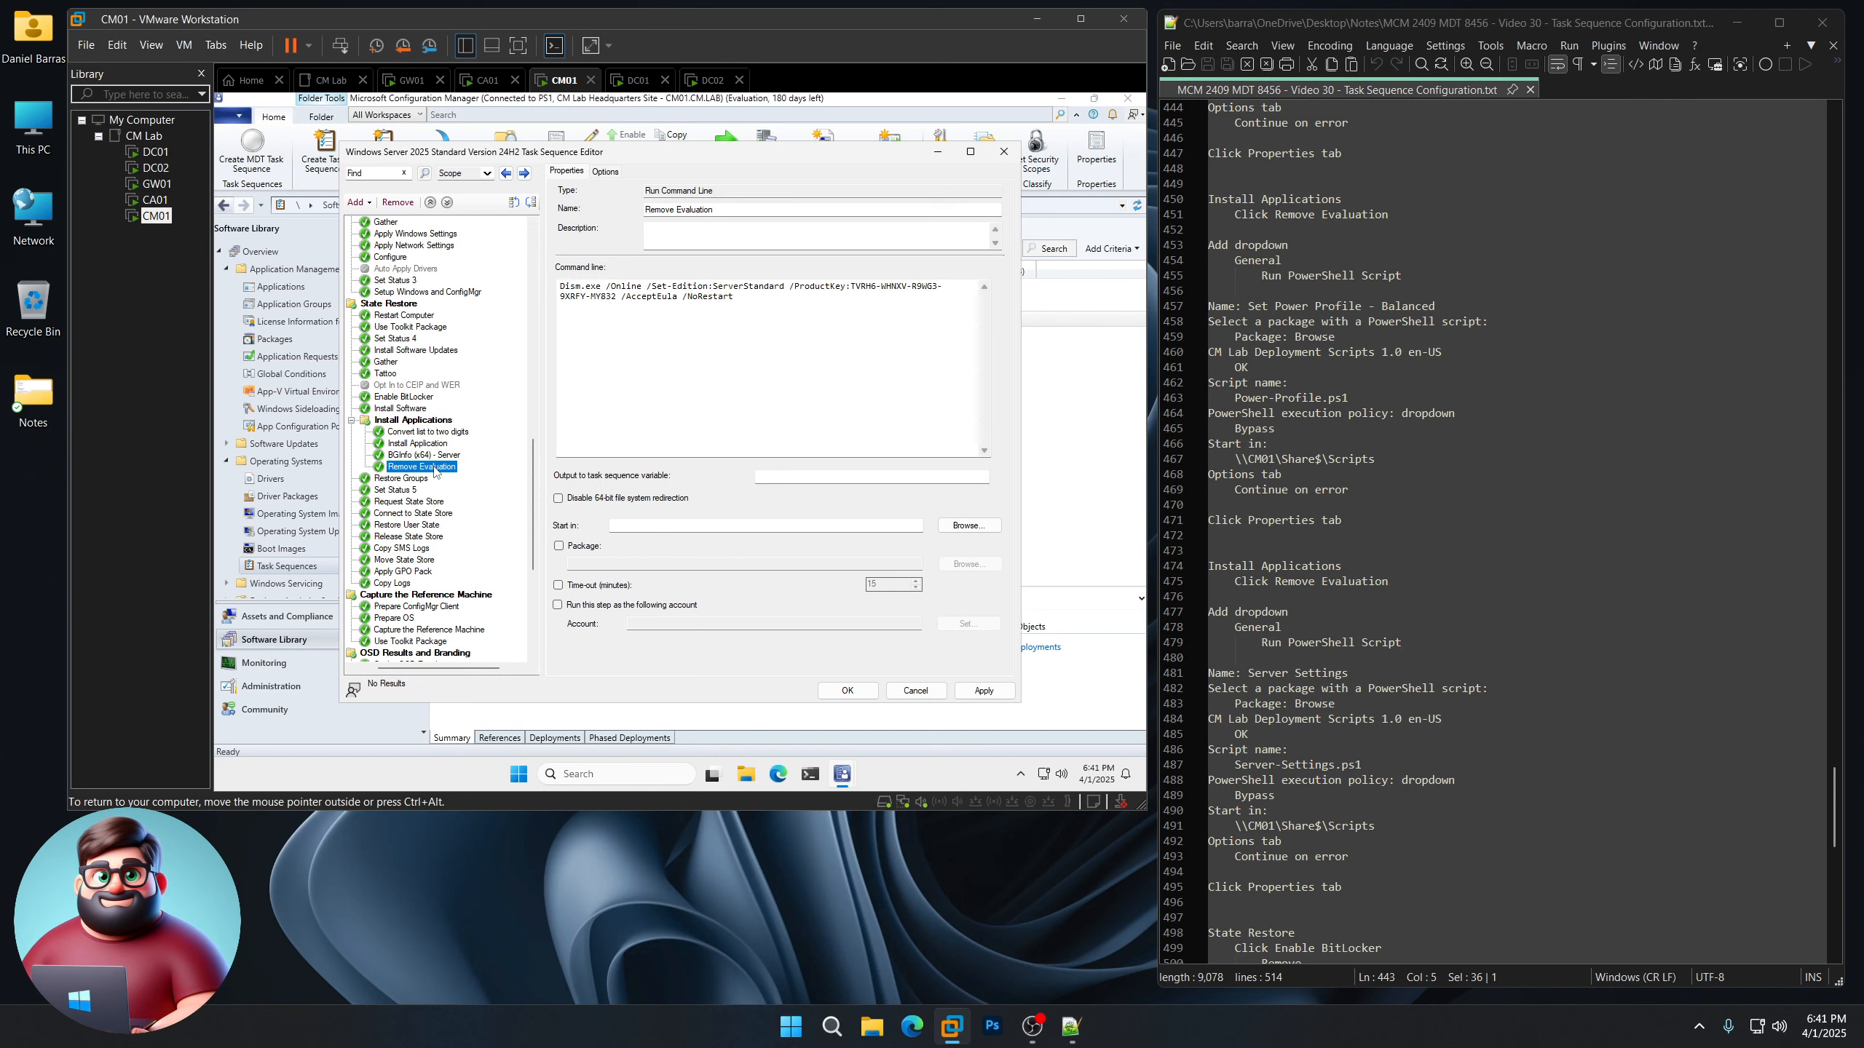
{"action": "left_click", "coordinate": [363, 203]}
{"action": "mouse_move", "coordinate": [381, 242]}
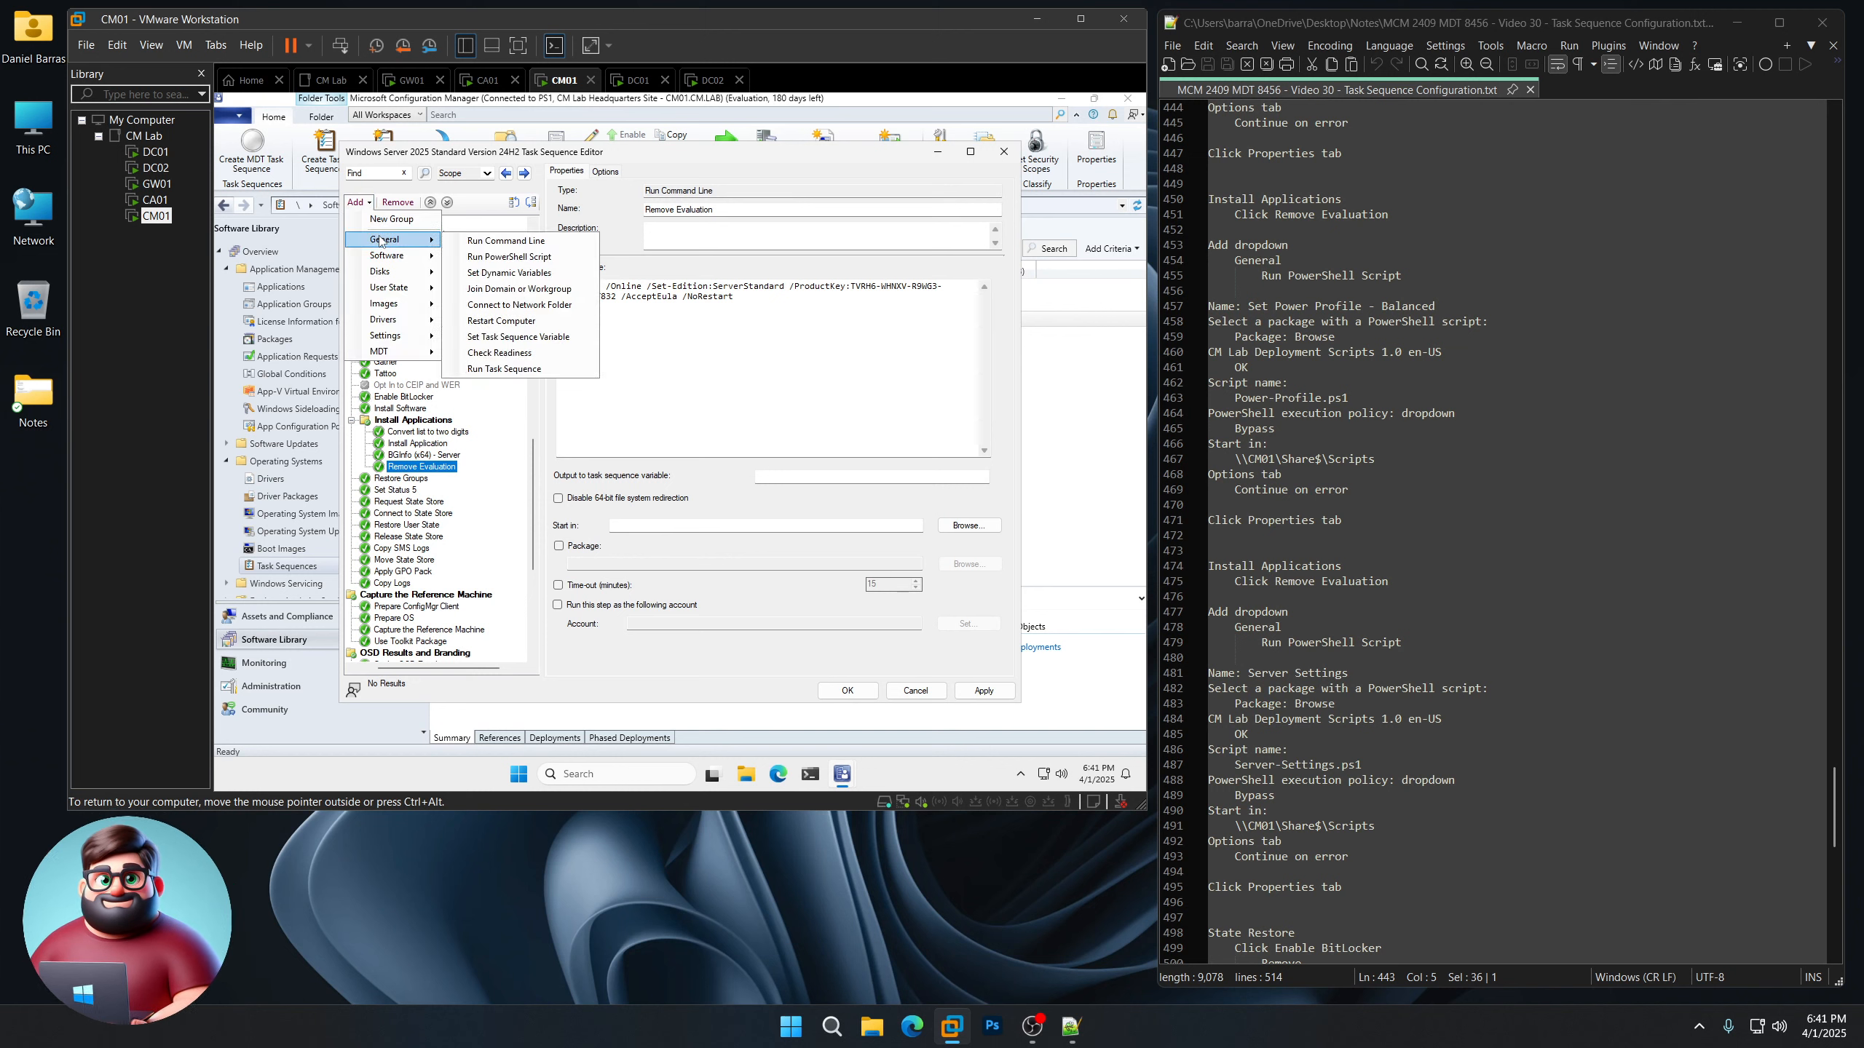
{"action": "left_click", "coordinate": [506, 257]}
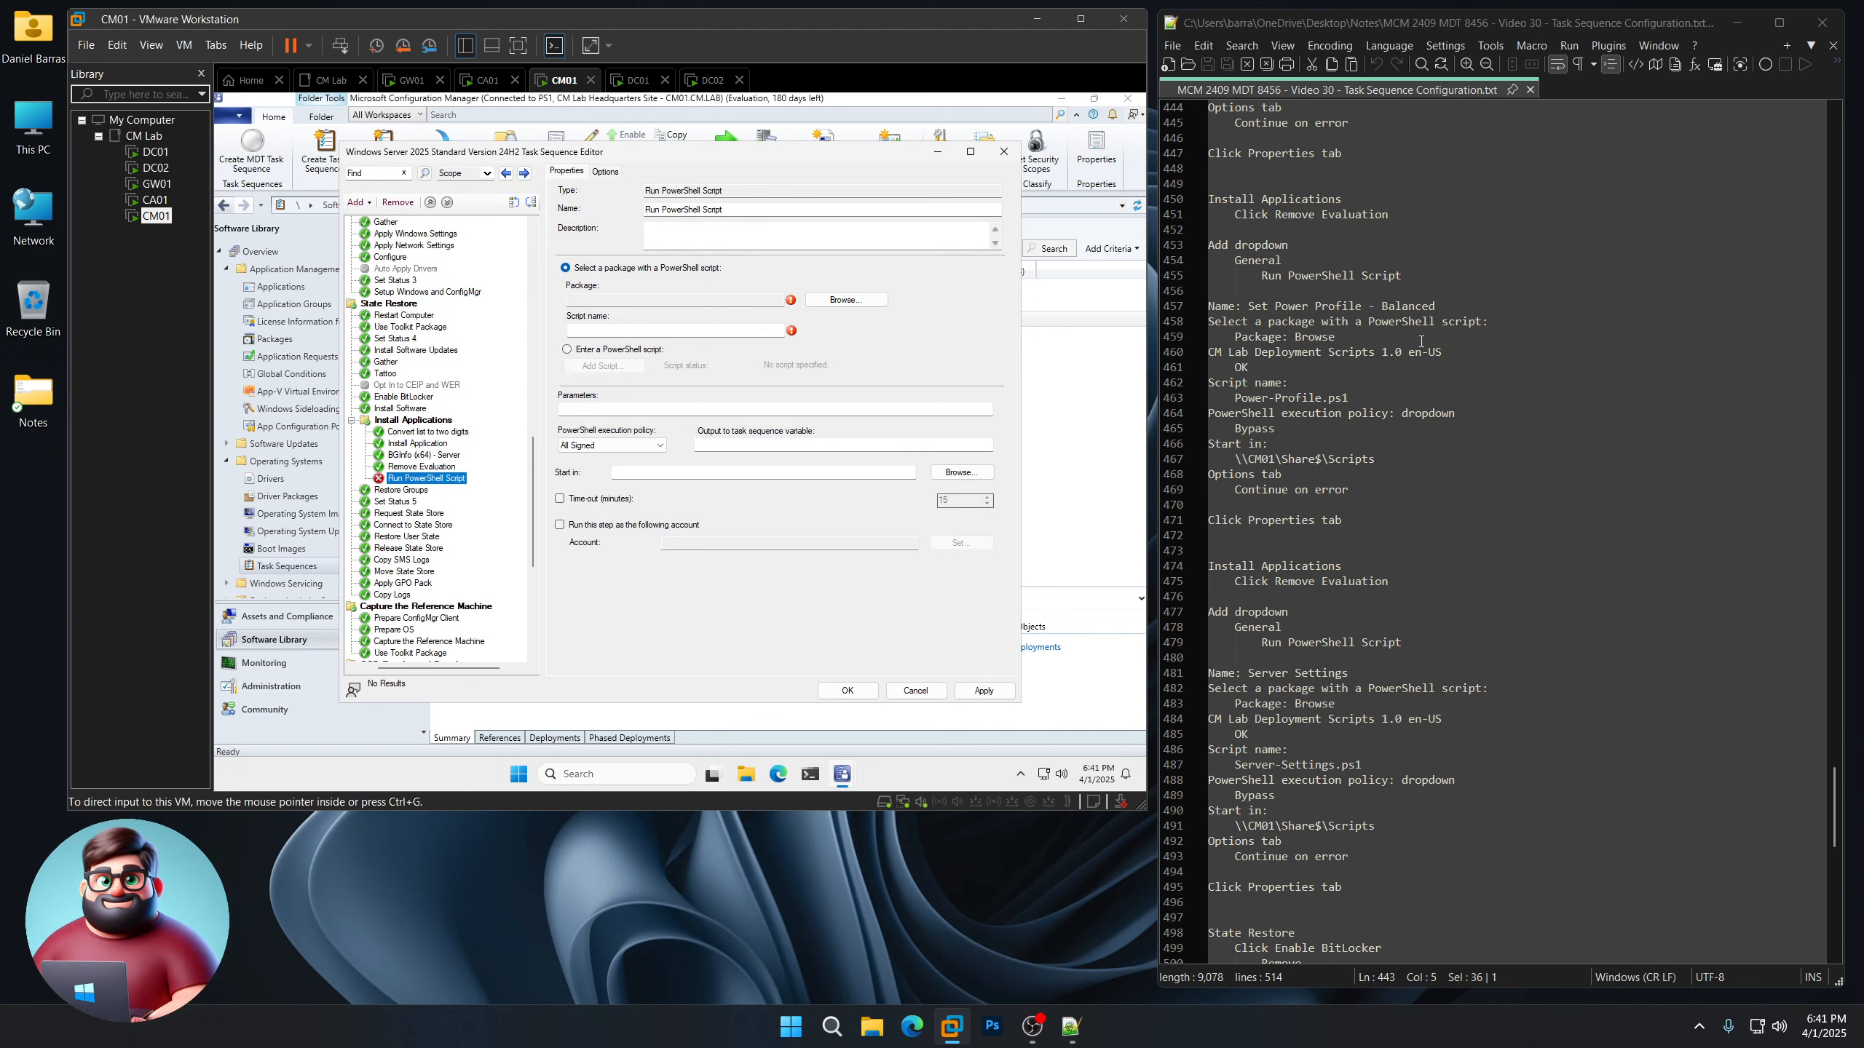
{"action": "left_click_drag", "start_coordinate": [1442, 307], "coordinate": [1254, 301]}
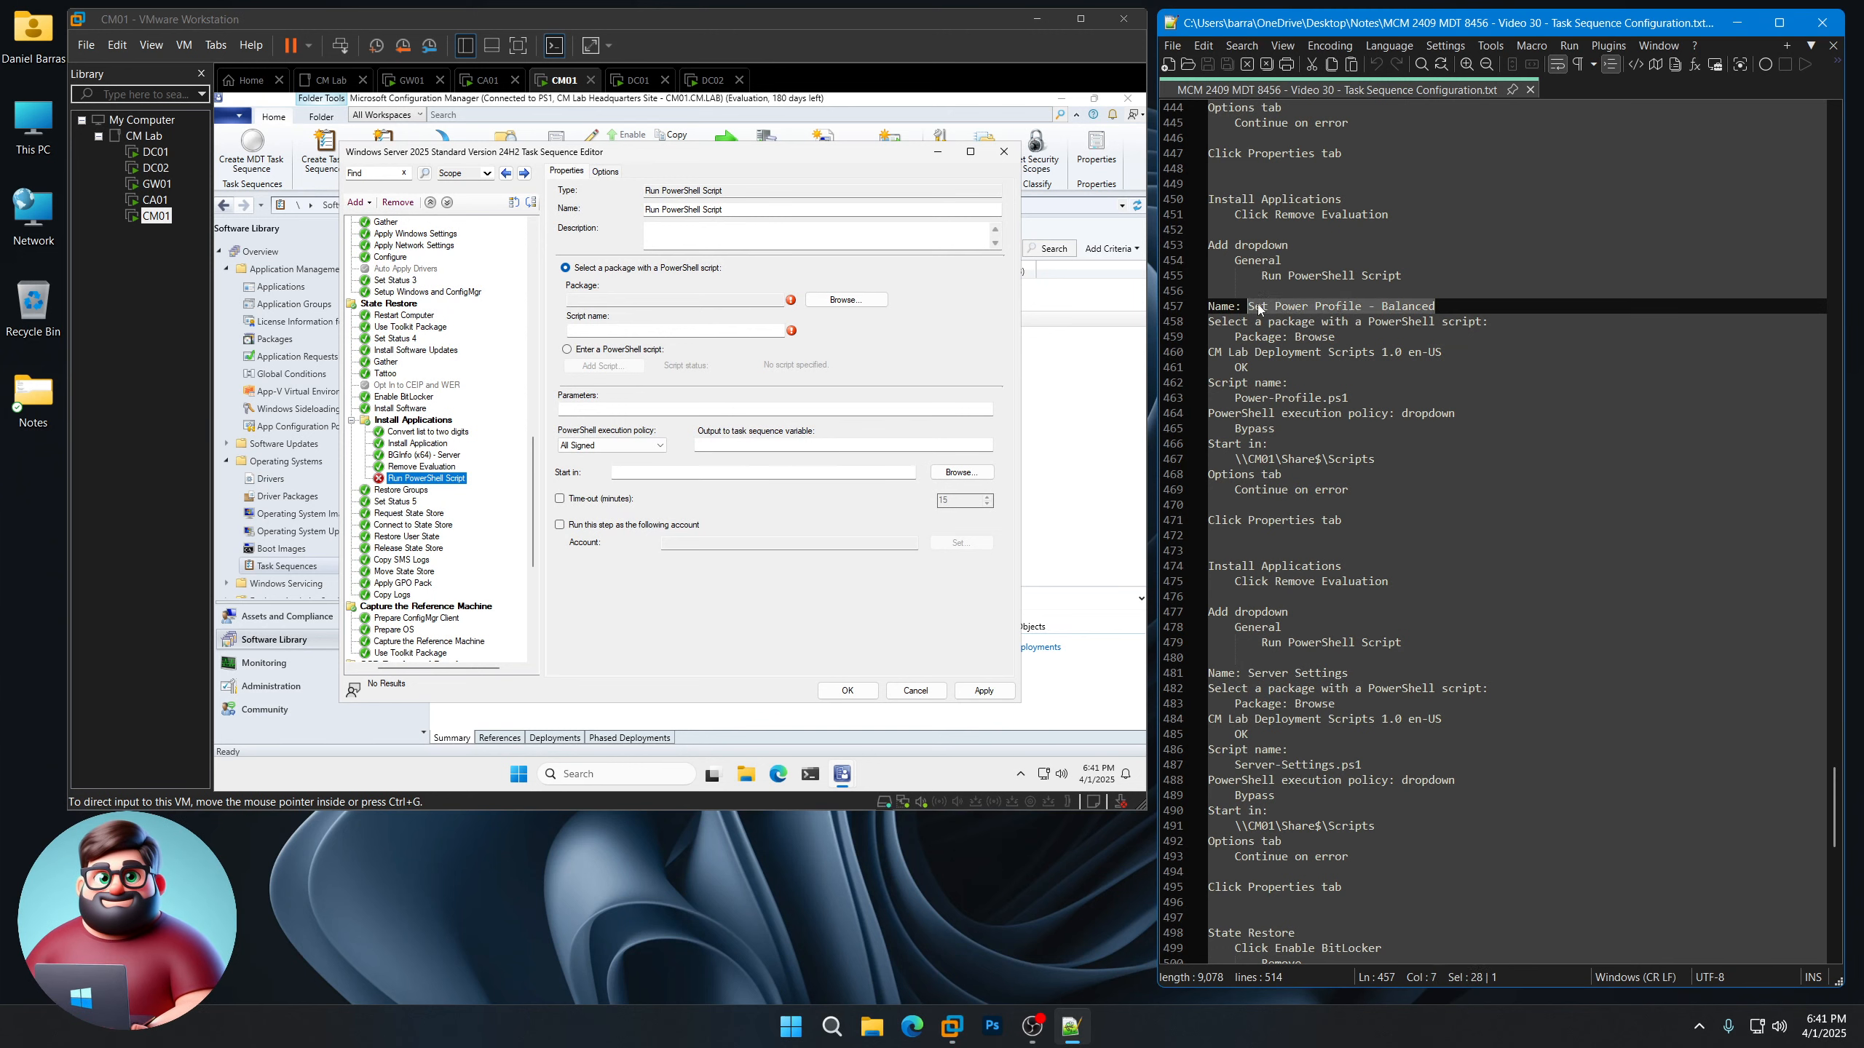
{"action": "right_click", "coordinate": [1279, 304]}
{"action": "left_click", "coordinate": [1321, 335]}
{"action": "triple_click", "coordinate": [822, 209]}
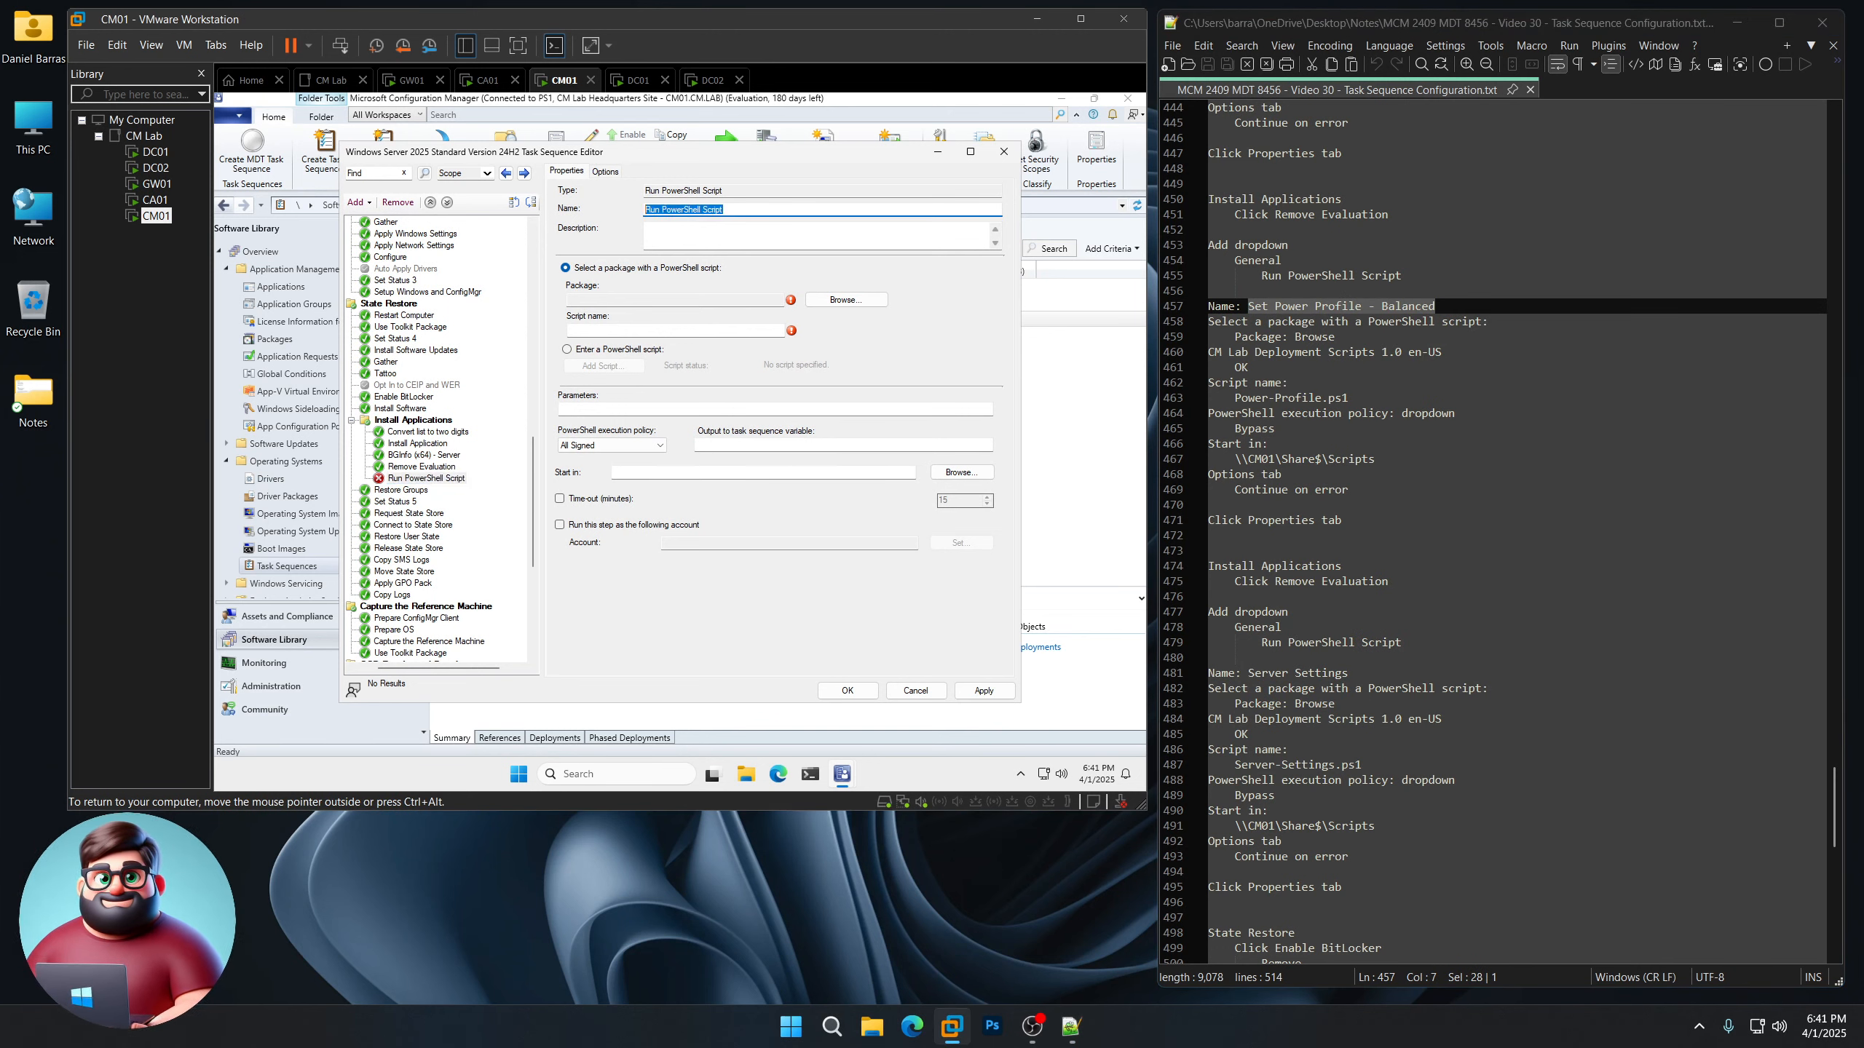
{"action": "key", "text": "ctrl+v"}
Assign the CM Lab Deployment Scripts 1.0 en-US package to the Set Power Profile - Balanced step
{"action": "left_click", "coordinate": [846, 299]}
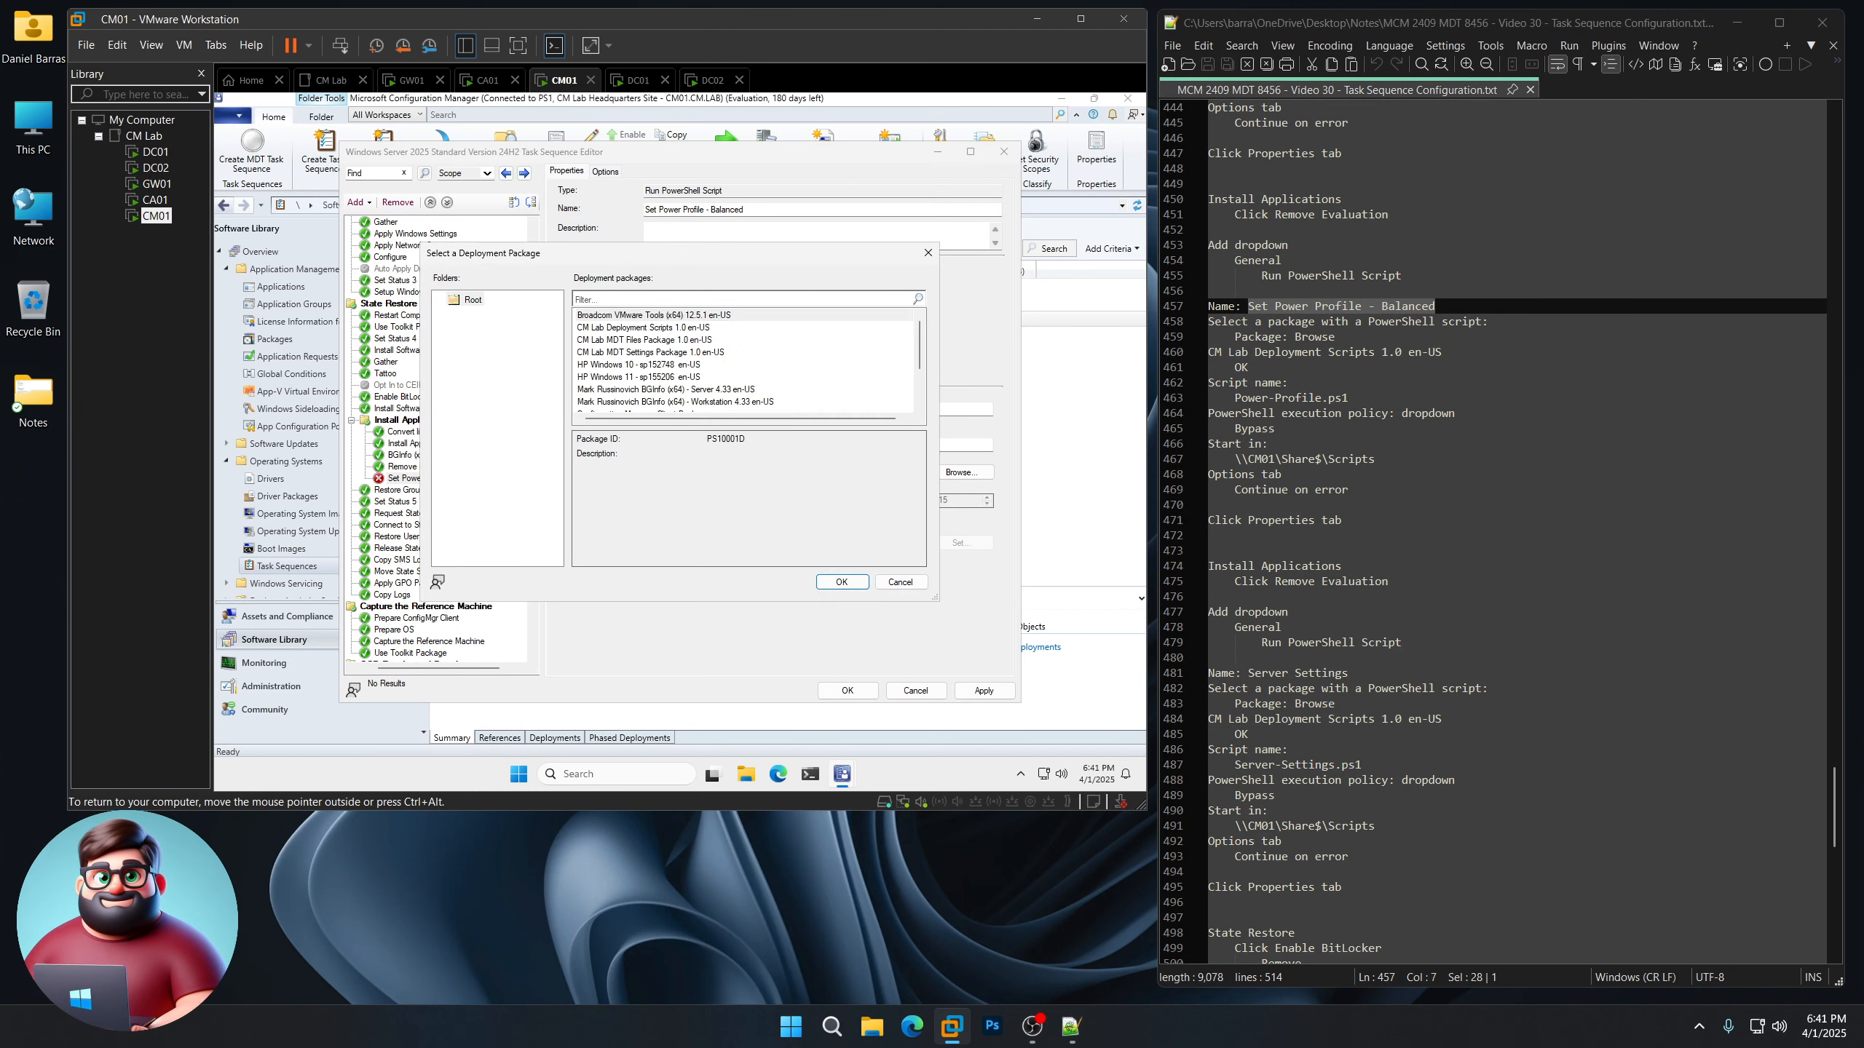
{"action": "left_click", "coordinate": [645, 328]}
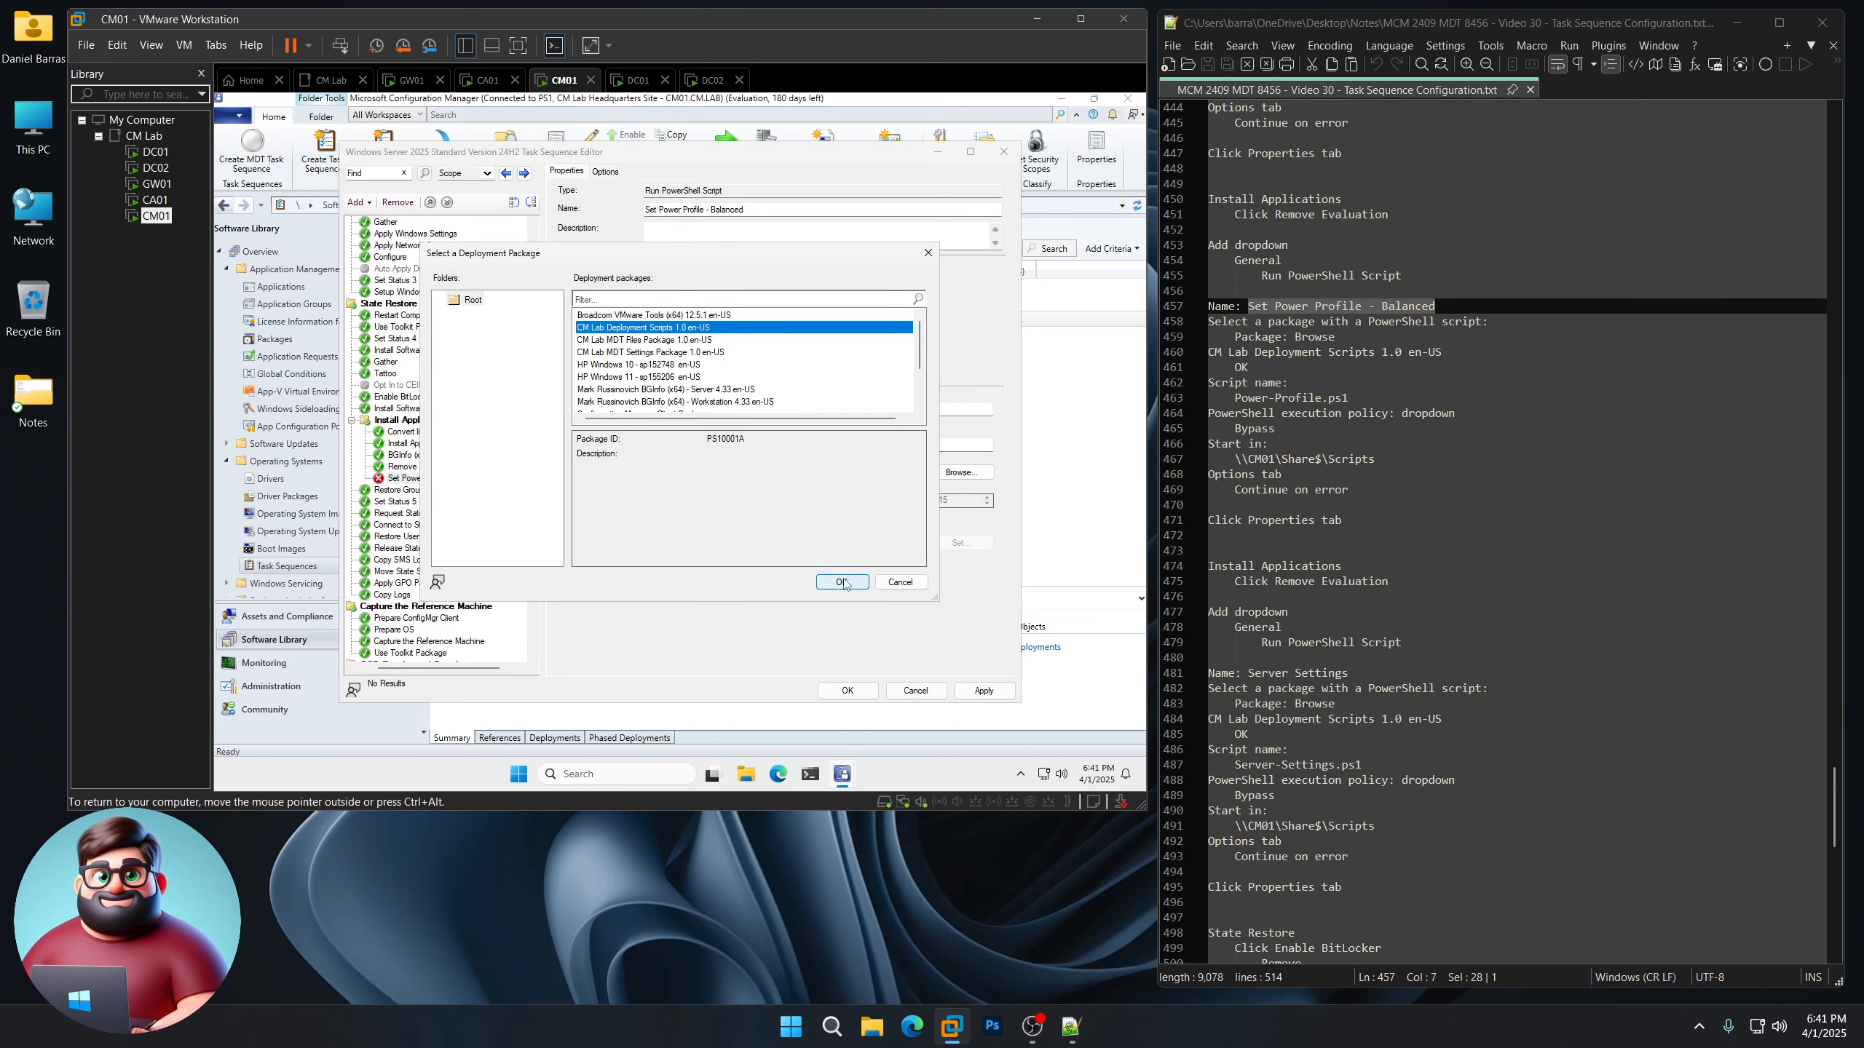
{"action": "left_click", "coordinate": [842, 581]}
Copy Power-Profile.ps1 from the notes as the power profile step's script name and set its PowerShell execution policy to Bypass
{"action": "left_click_drag", "start_coordinate": [1348, 399], "coordinate": [1234, 399]}
{"action": "right_click", "coordinate": [1265, 396]}
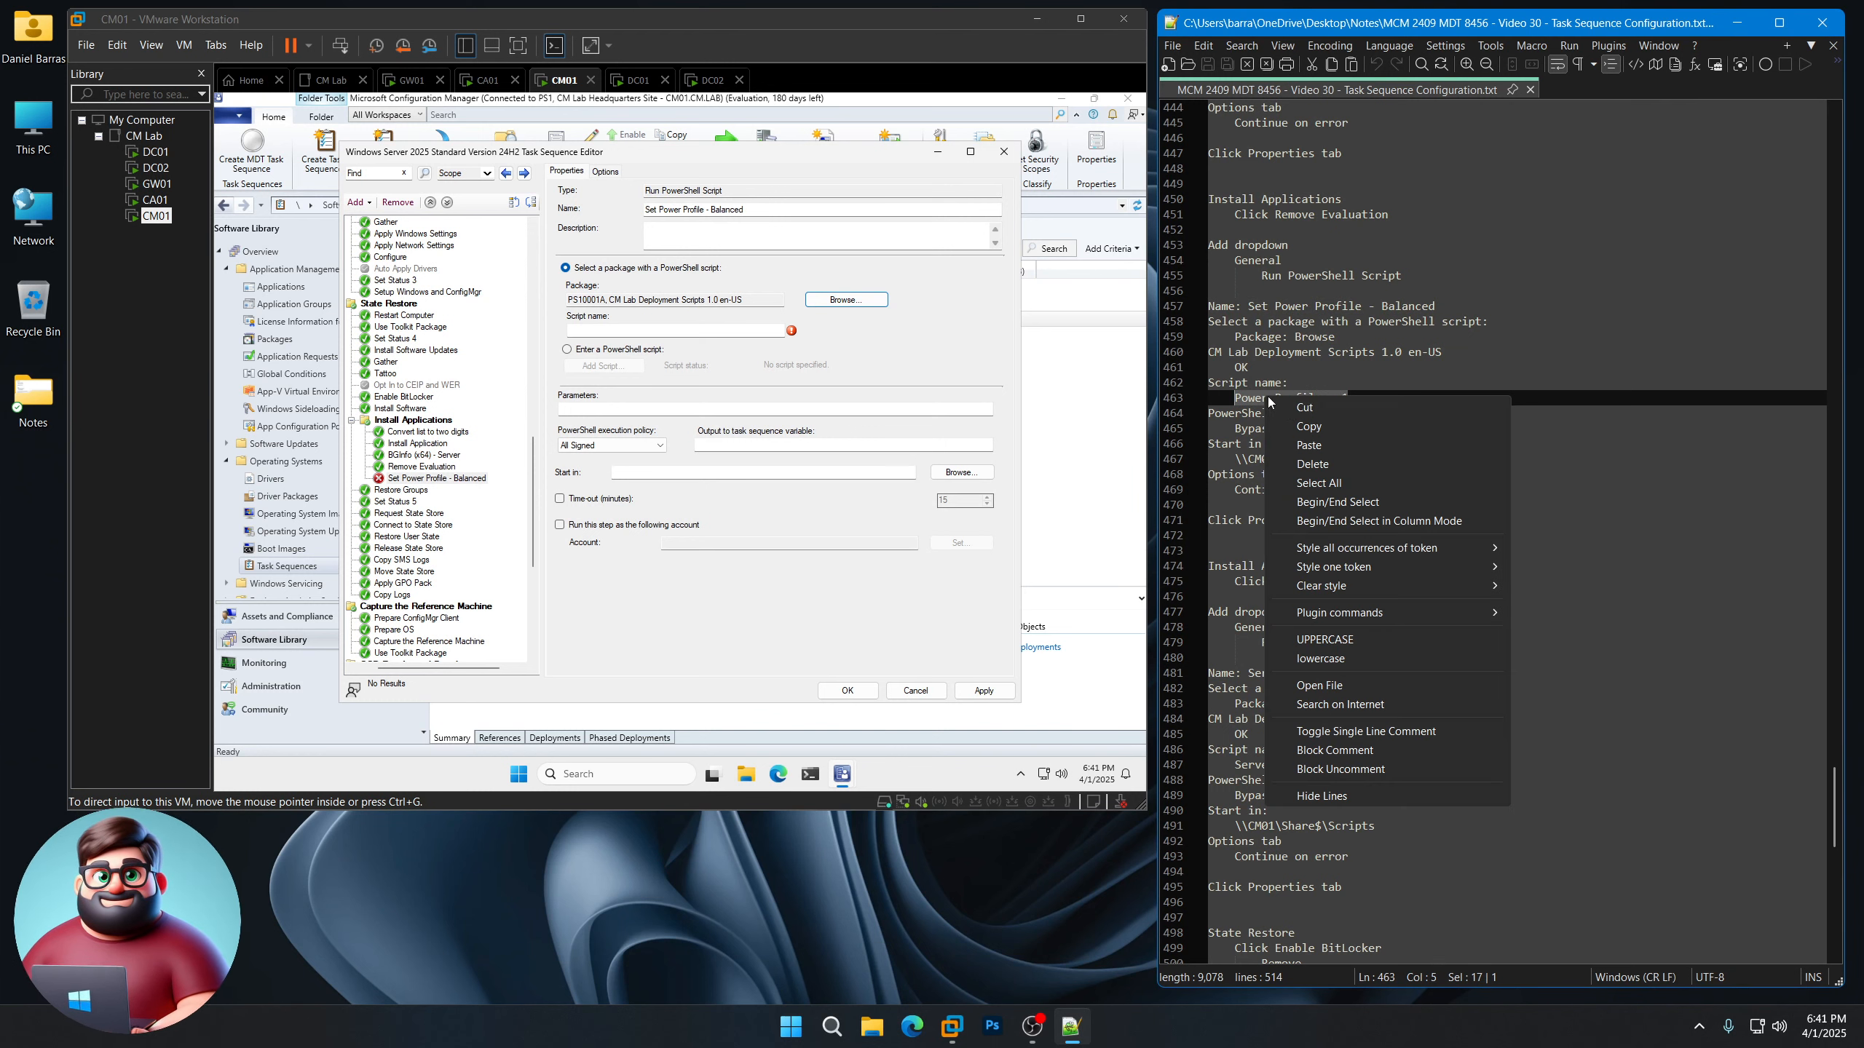
{"action": "left_click", "coordinate": [1314, 426]}
{"action": "left_click", "coordinate": [615, 332]}
{"action": "key", "text": "ctrl+v"}
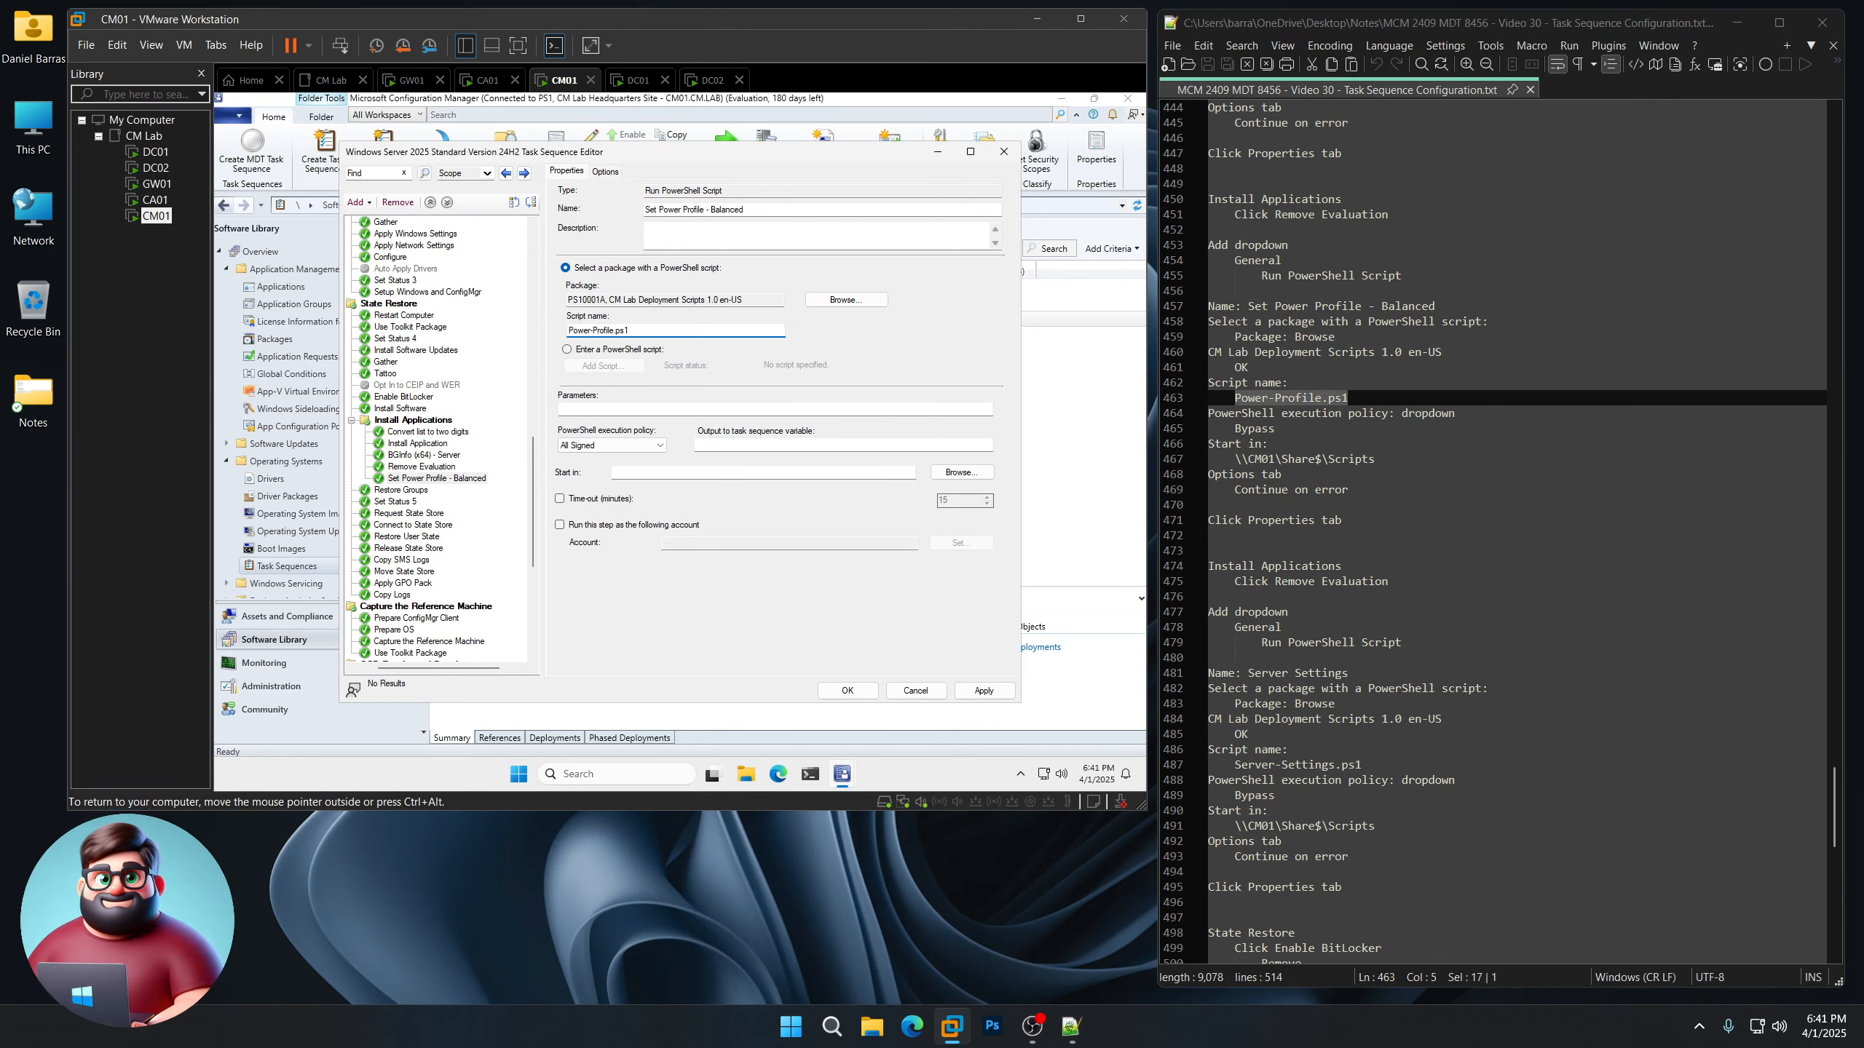
{"action": "left_click", "coordinate": [640, 446]}
{"action": "left_click", "coordinate": [599, 483]}
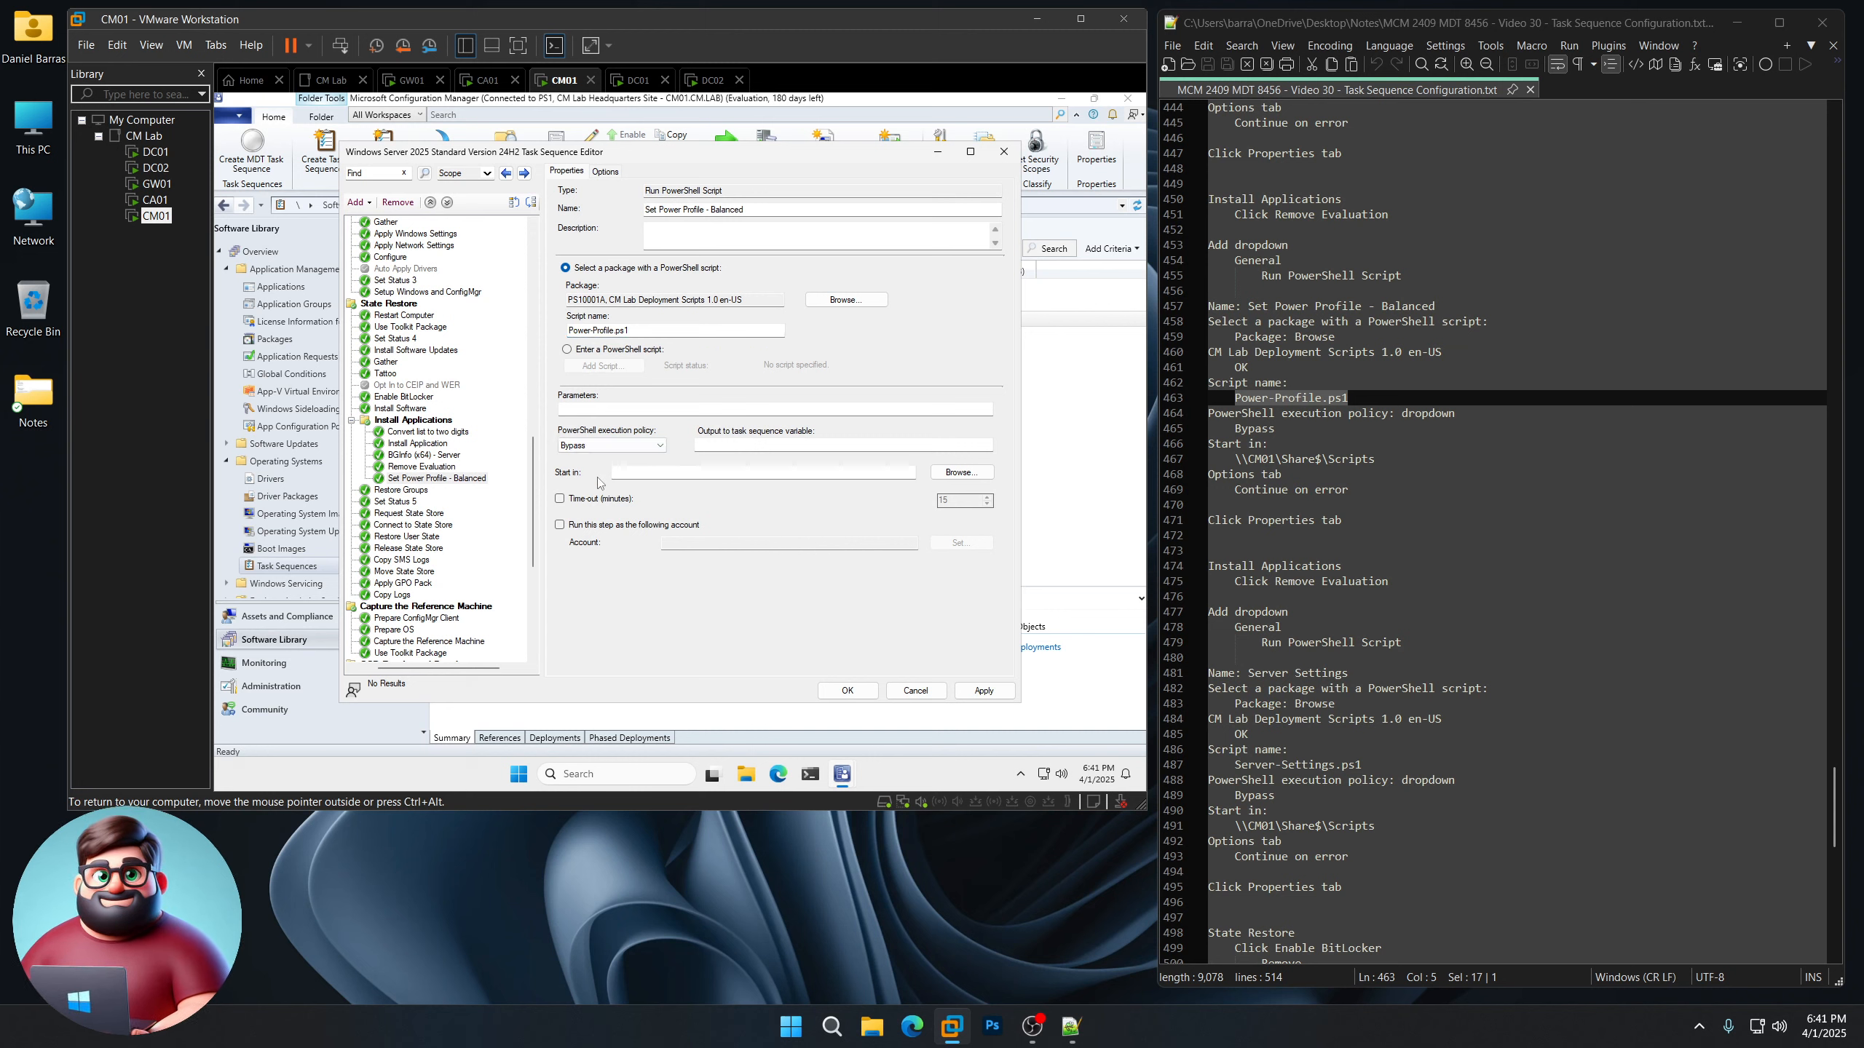
Set the power profile step to start in \\CM01\Share$\Scripts, copied from the notes, and to continue on error
{"action": "left_click_drag", "start_coordinate": [1375, 459], "coordinate": [1227, 457]}
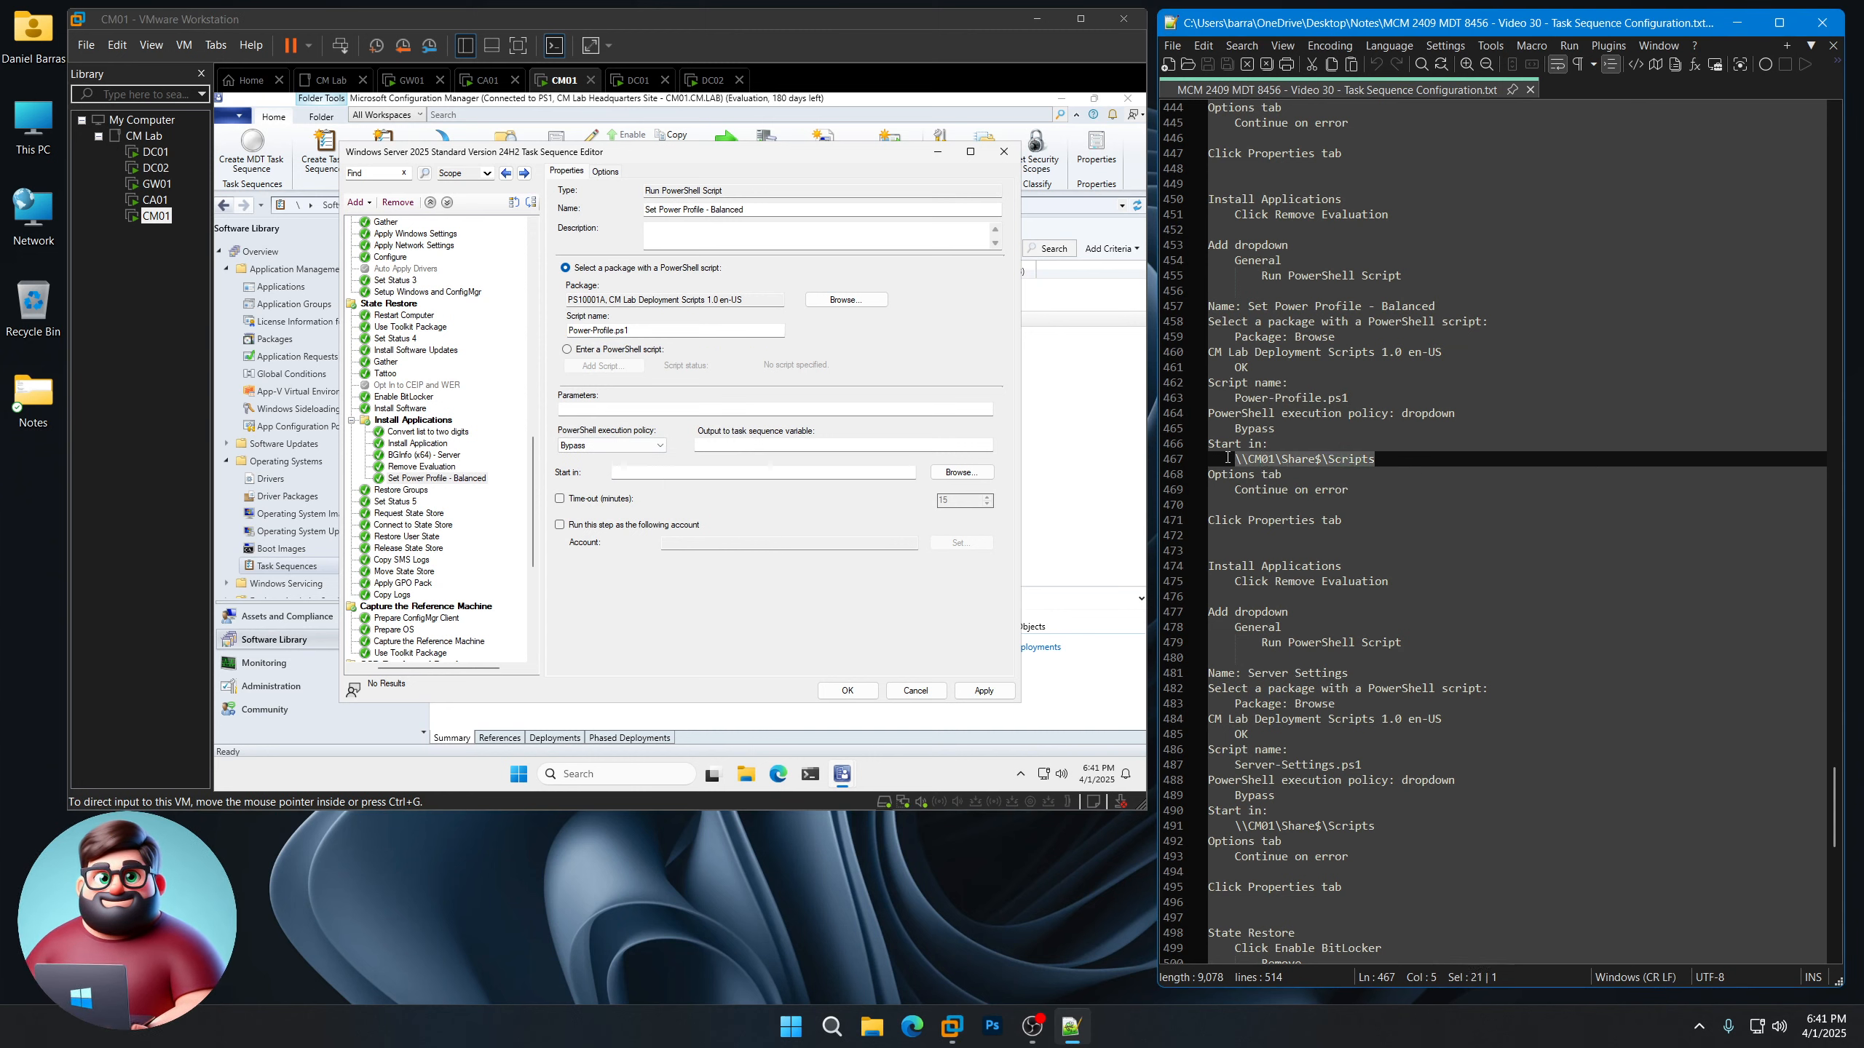
{"action": "right_click", "coordinate": [1275, 460]}
{"action": "left_click", "coordinate": [1358, 479]}
{"action": "left_click", "coordinate": [651, 471]}
{"action": "key", "text": "ctrl+v"}
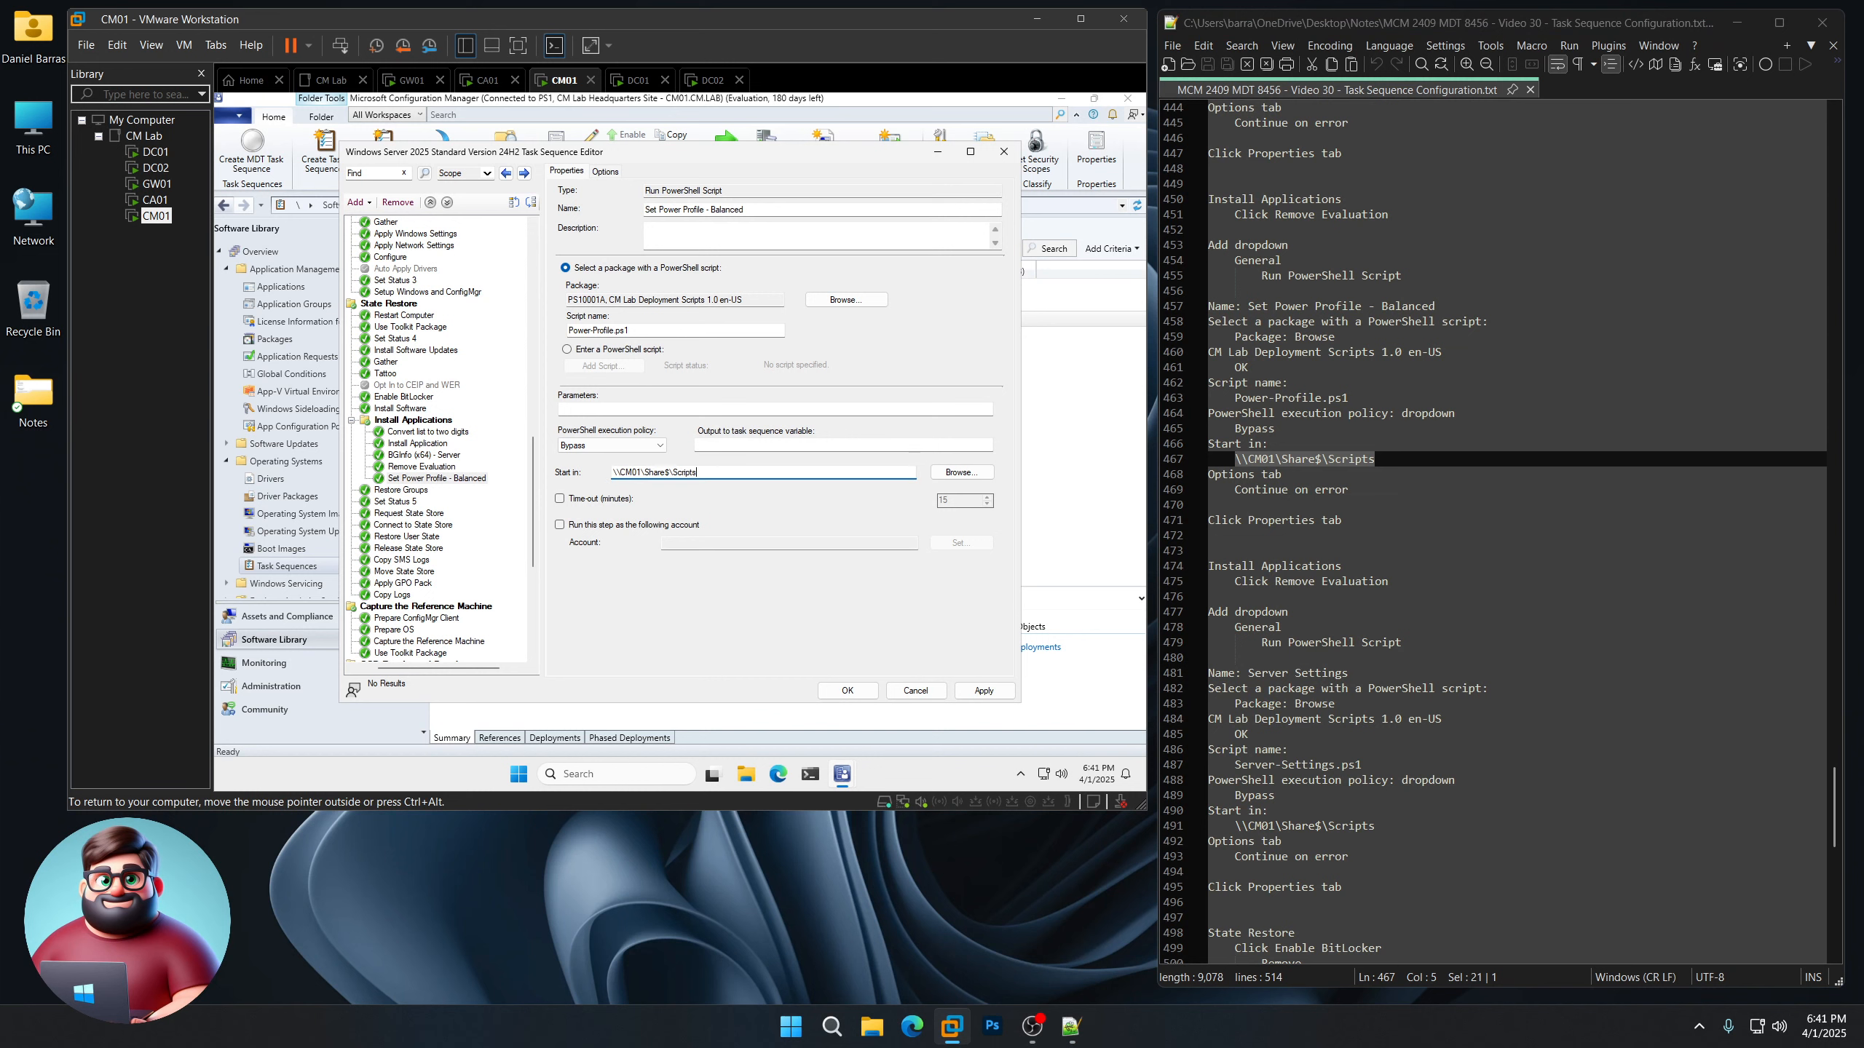
{"action": "left_click", "coordinate": [608, 174]}
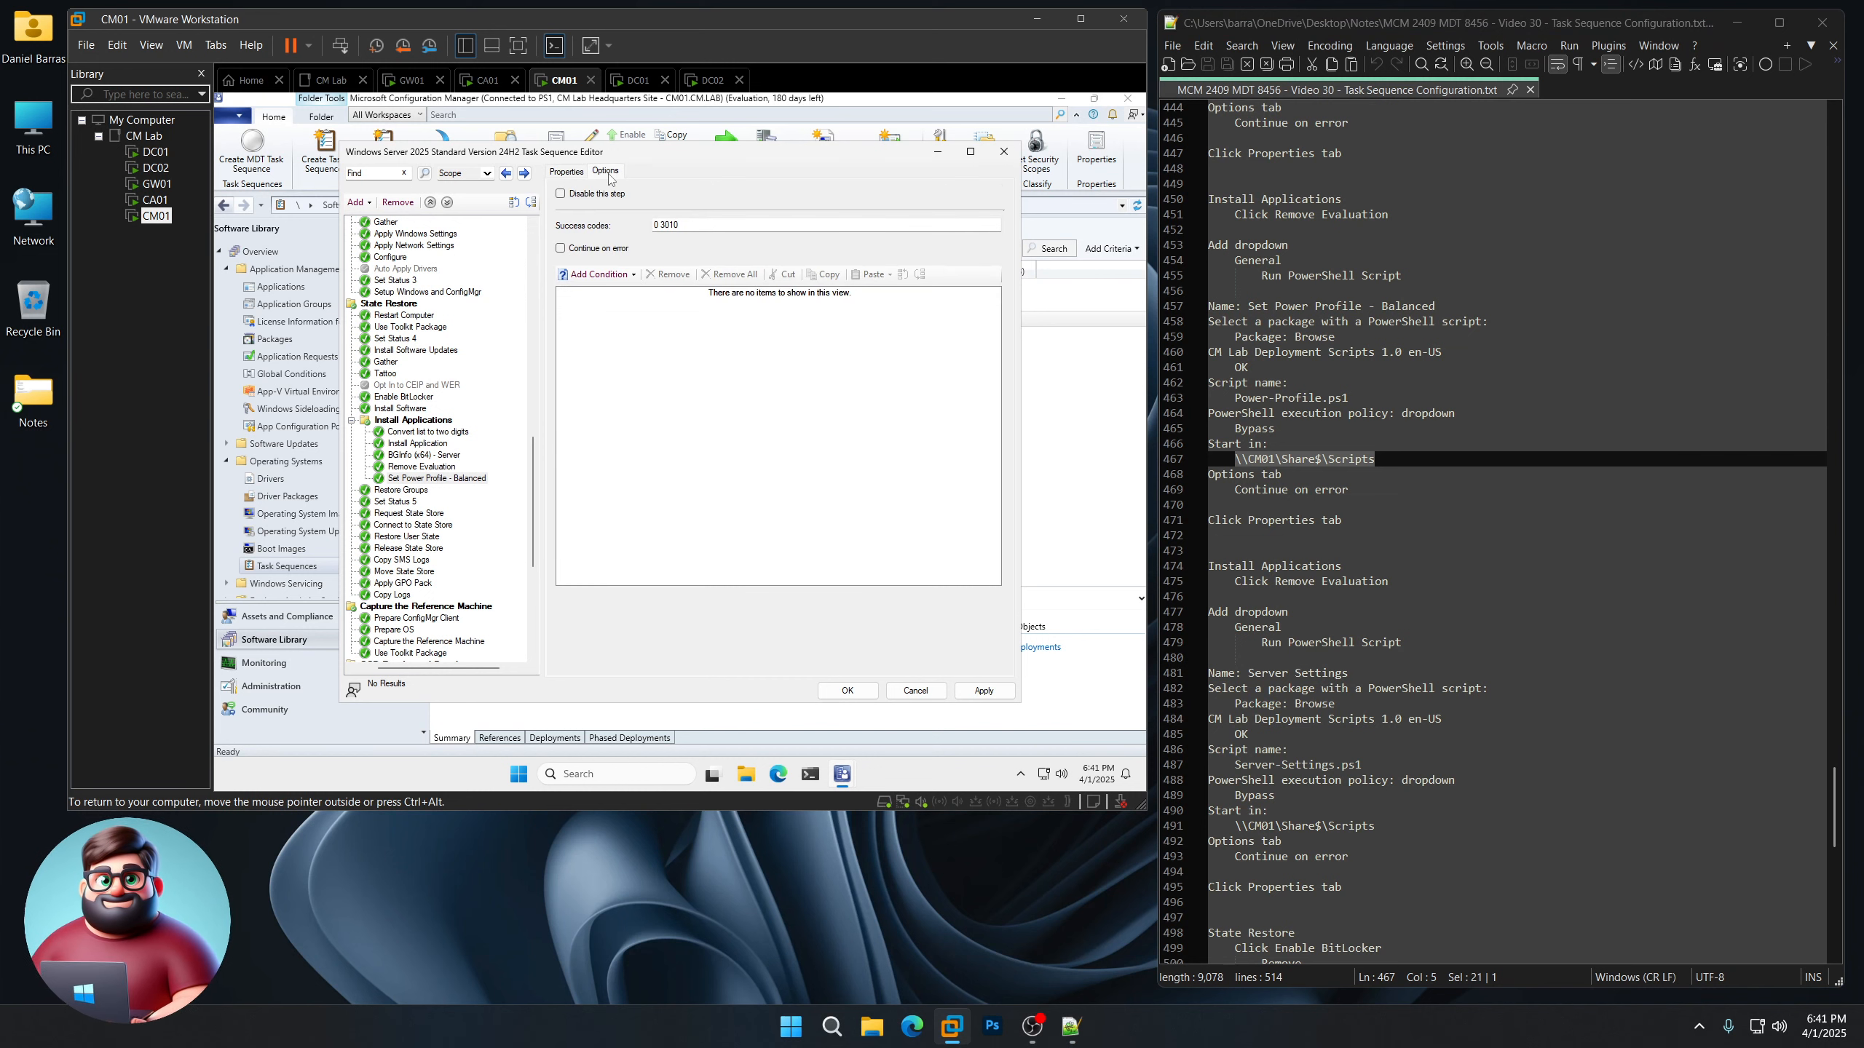
{"action": "left_click", "coordinate": [611, 250]}
{"action": "left_click", "coordinate": [567, 172]}
Add a Run PowerShell Script step below Remove Evaluation and name it Server Settings, copied from the notes
{"action": "scroll", "coordinate": [1274, 520], "scroll_direction": "down", "scroll_amount": 8}
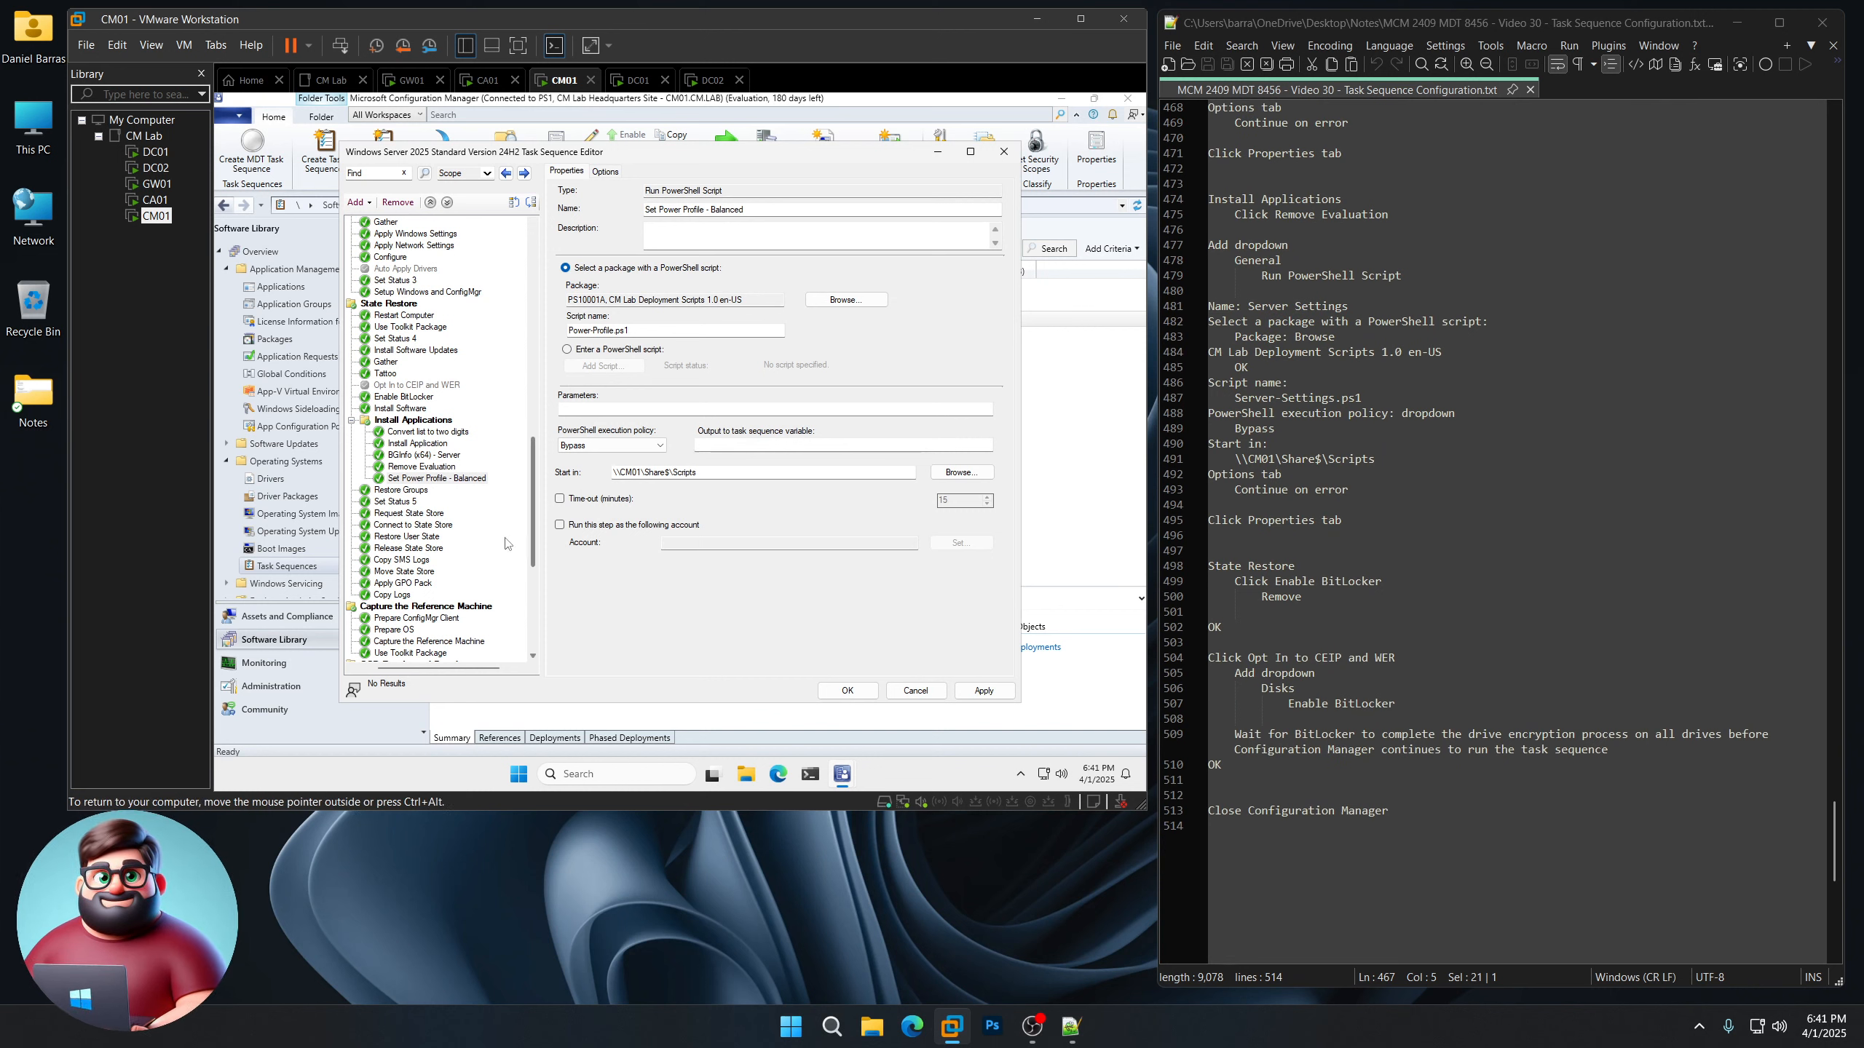
{"action": "left_click", "coordinate": [432, 467]}
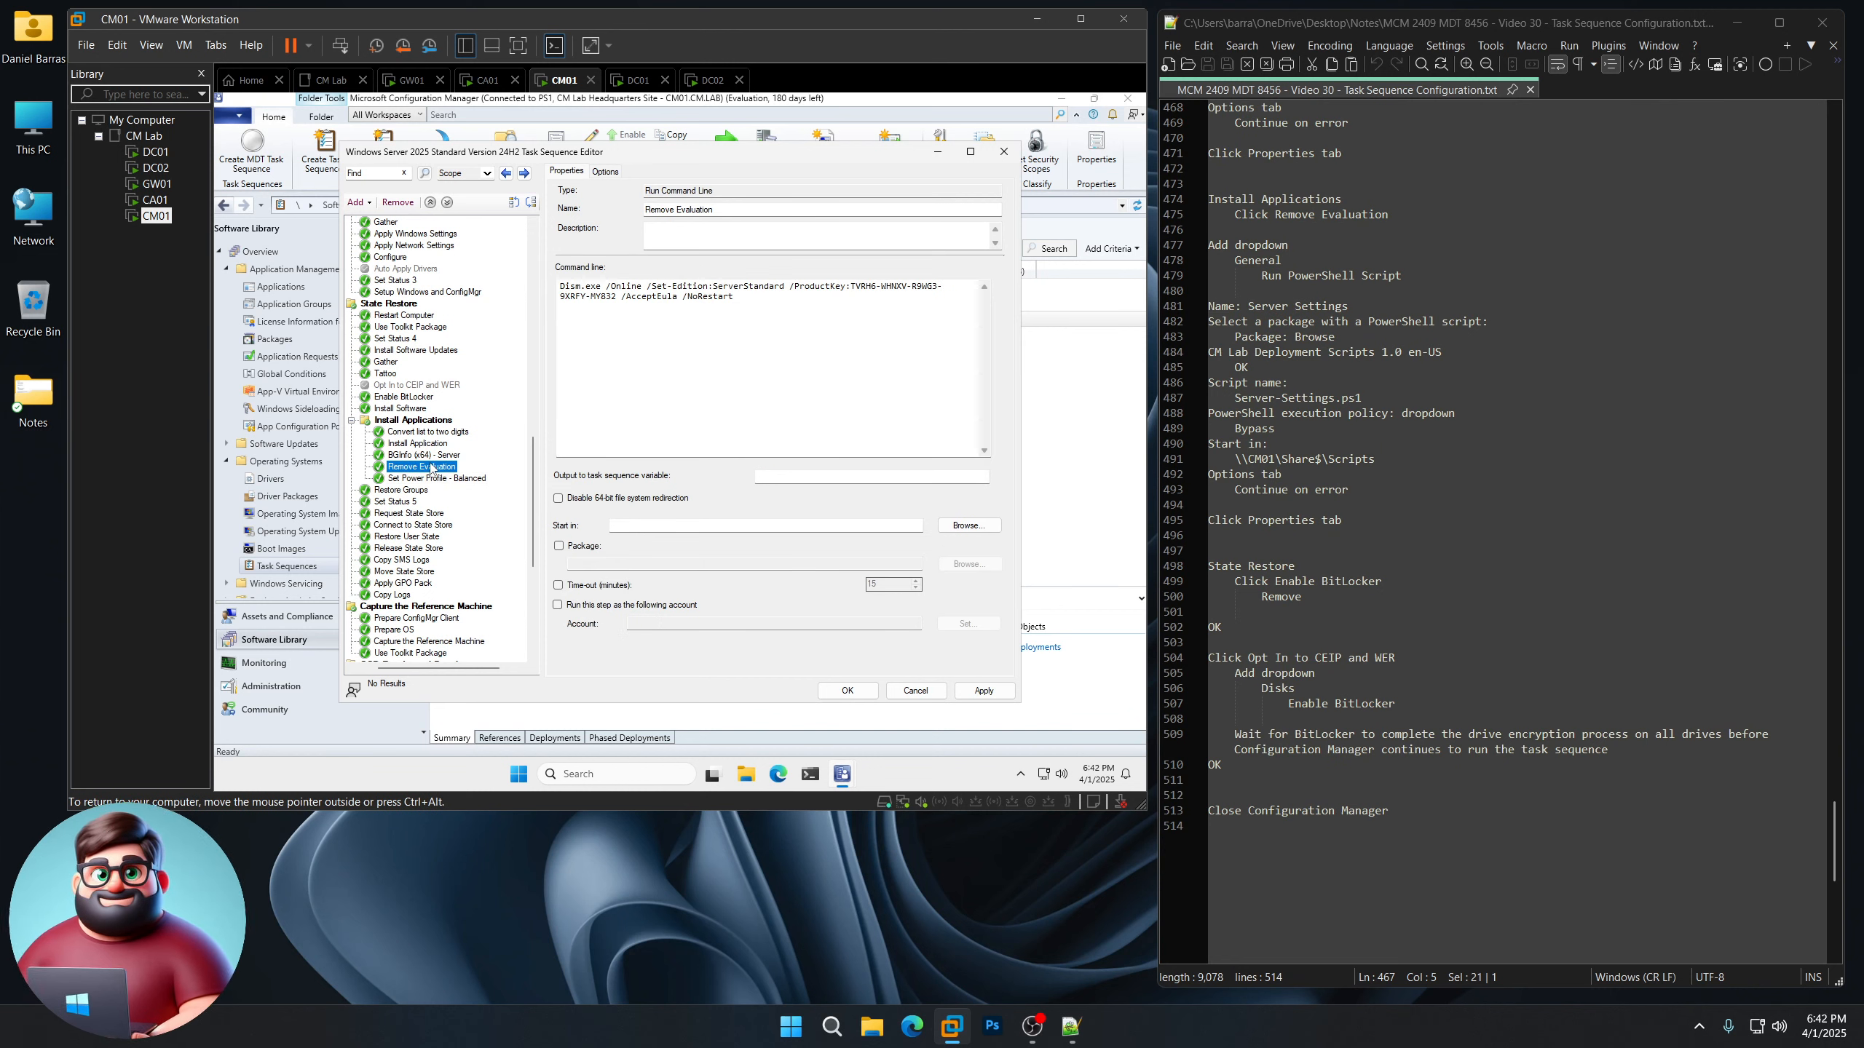
{"action": "left_click", "coordinate": [358, 203]}
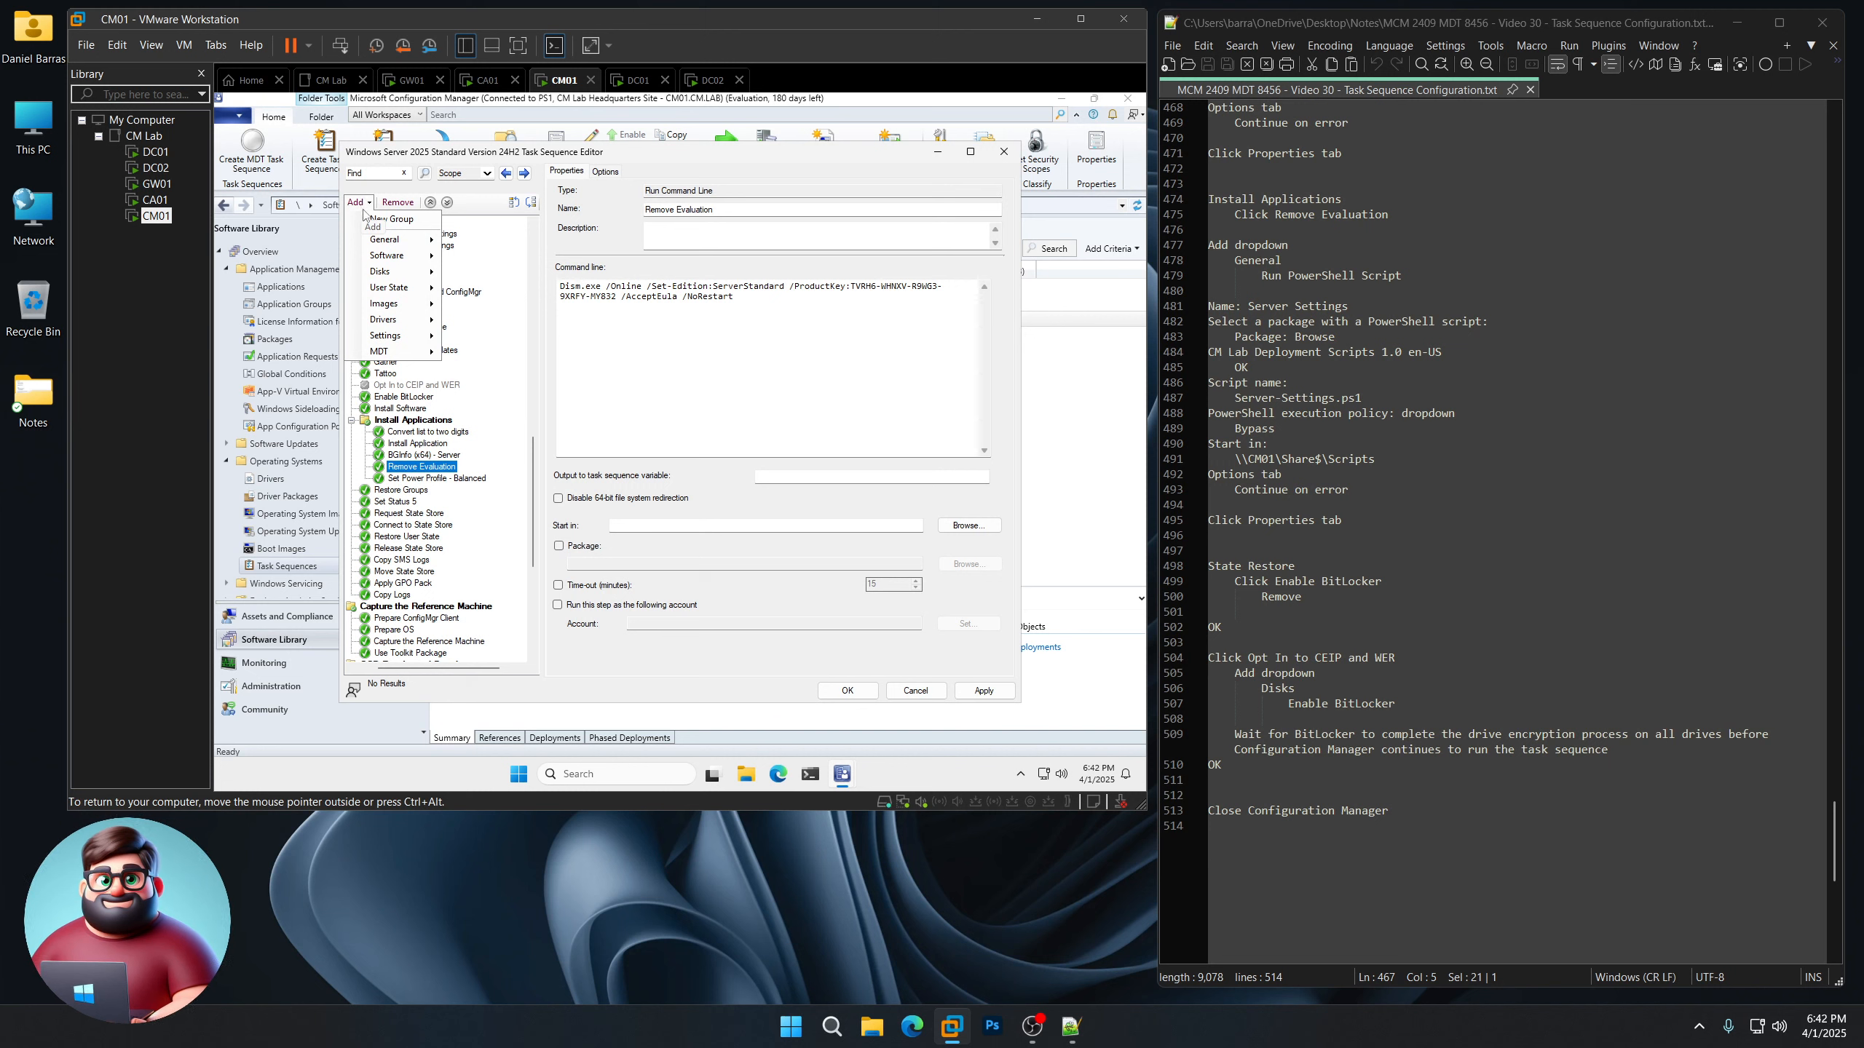
{"action": "mouse_move", "coordinate": [378, 246]}
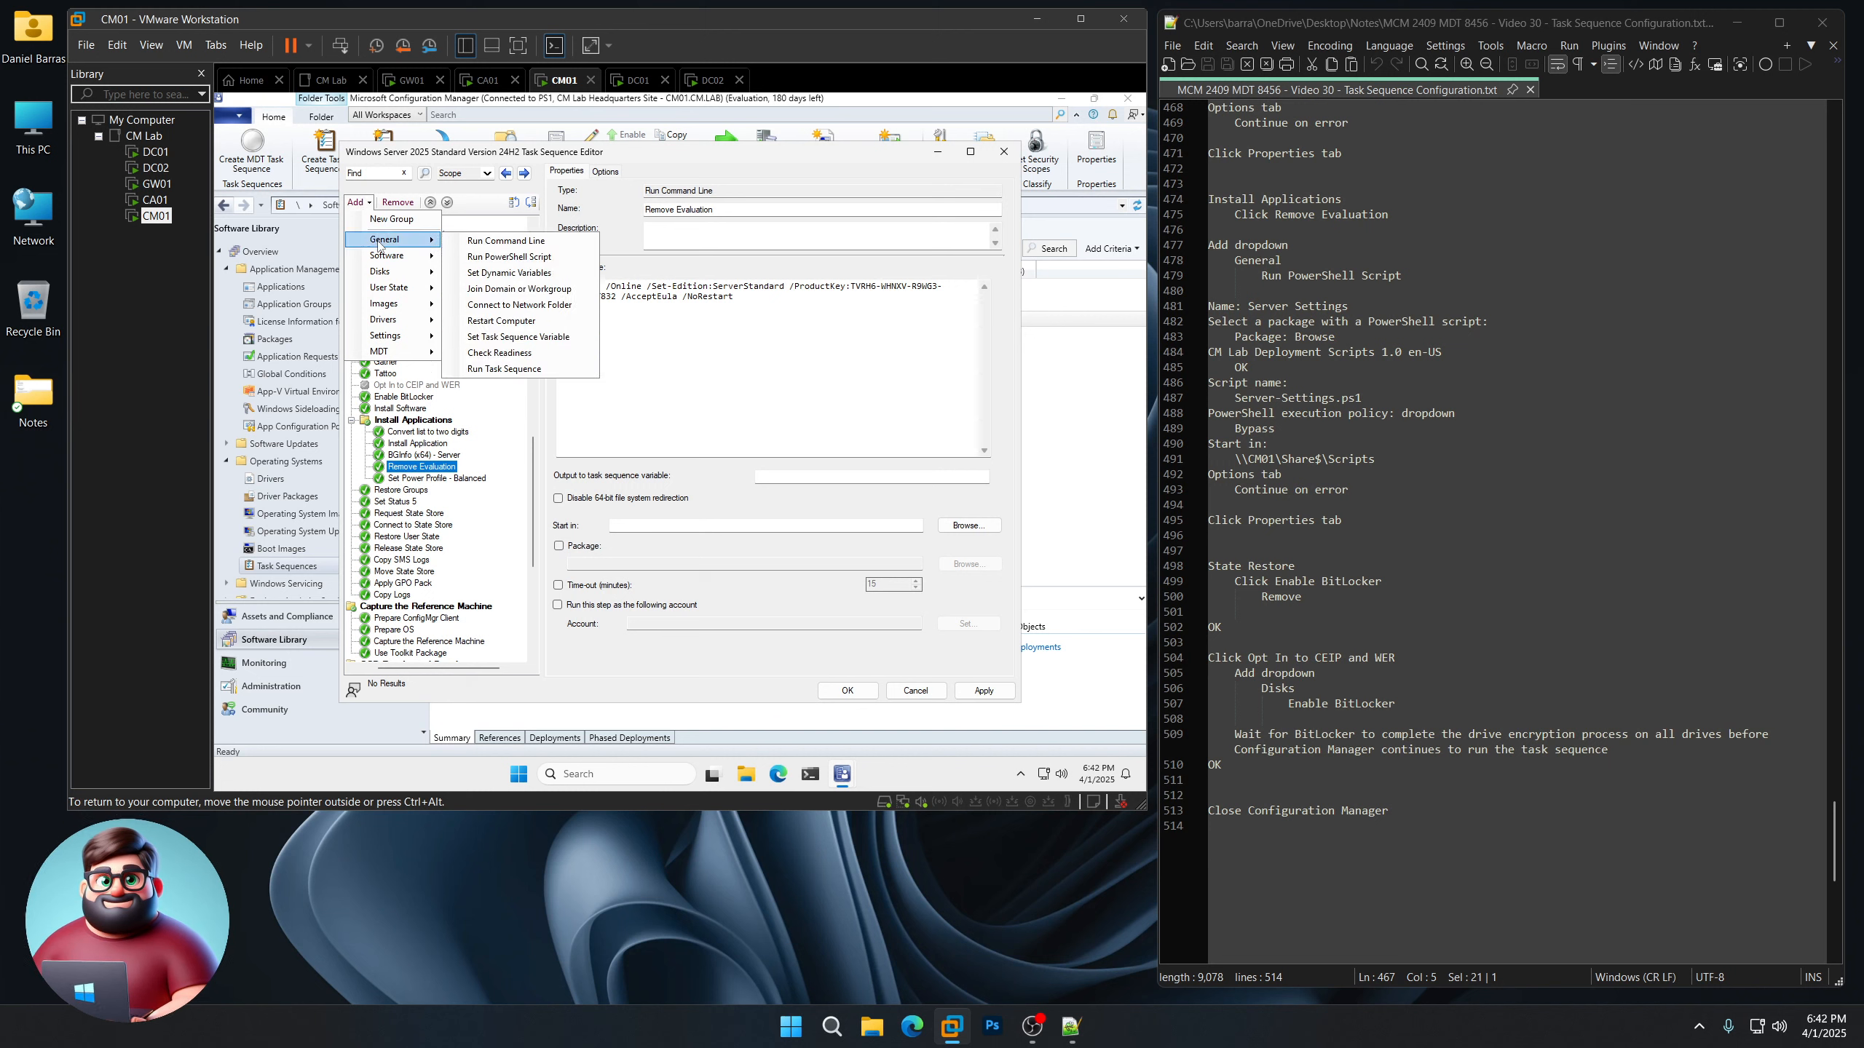
{"action": "left_click", "coordinate": [508, 256]}
{"action": "left_click_drag", "start_coordinate": [1358, 310], "coordinate": [1248, 308]}
{"action": "right_click", "coordinate": [1278, 304]}
{"action": "left_click", "coordinate": [1320, 335]}
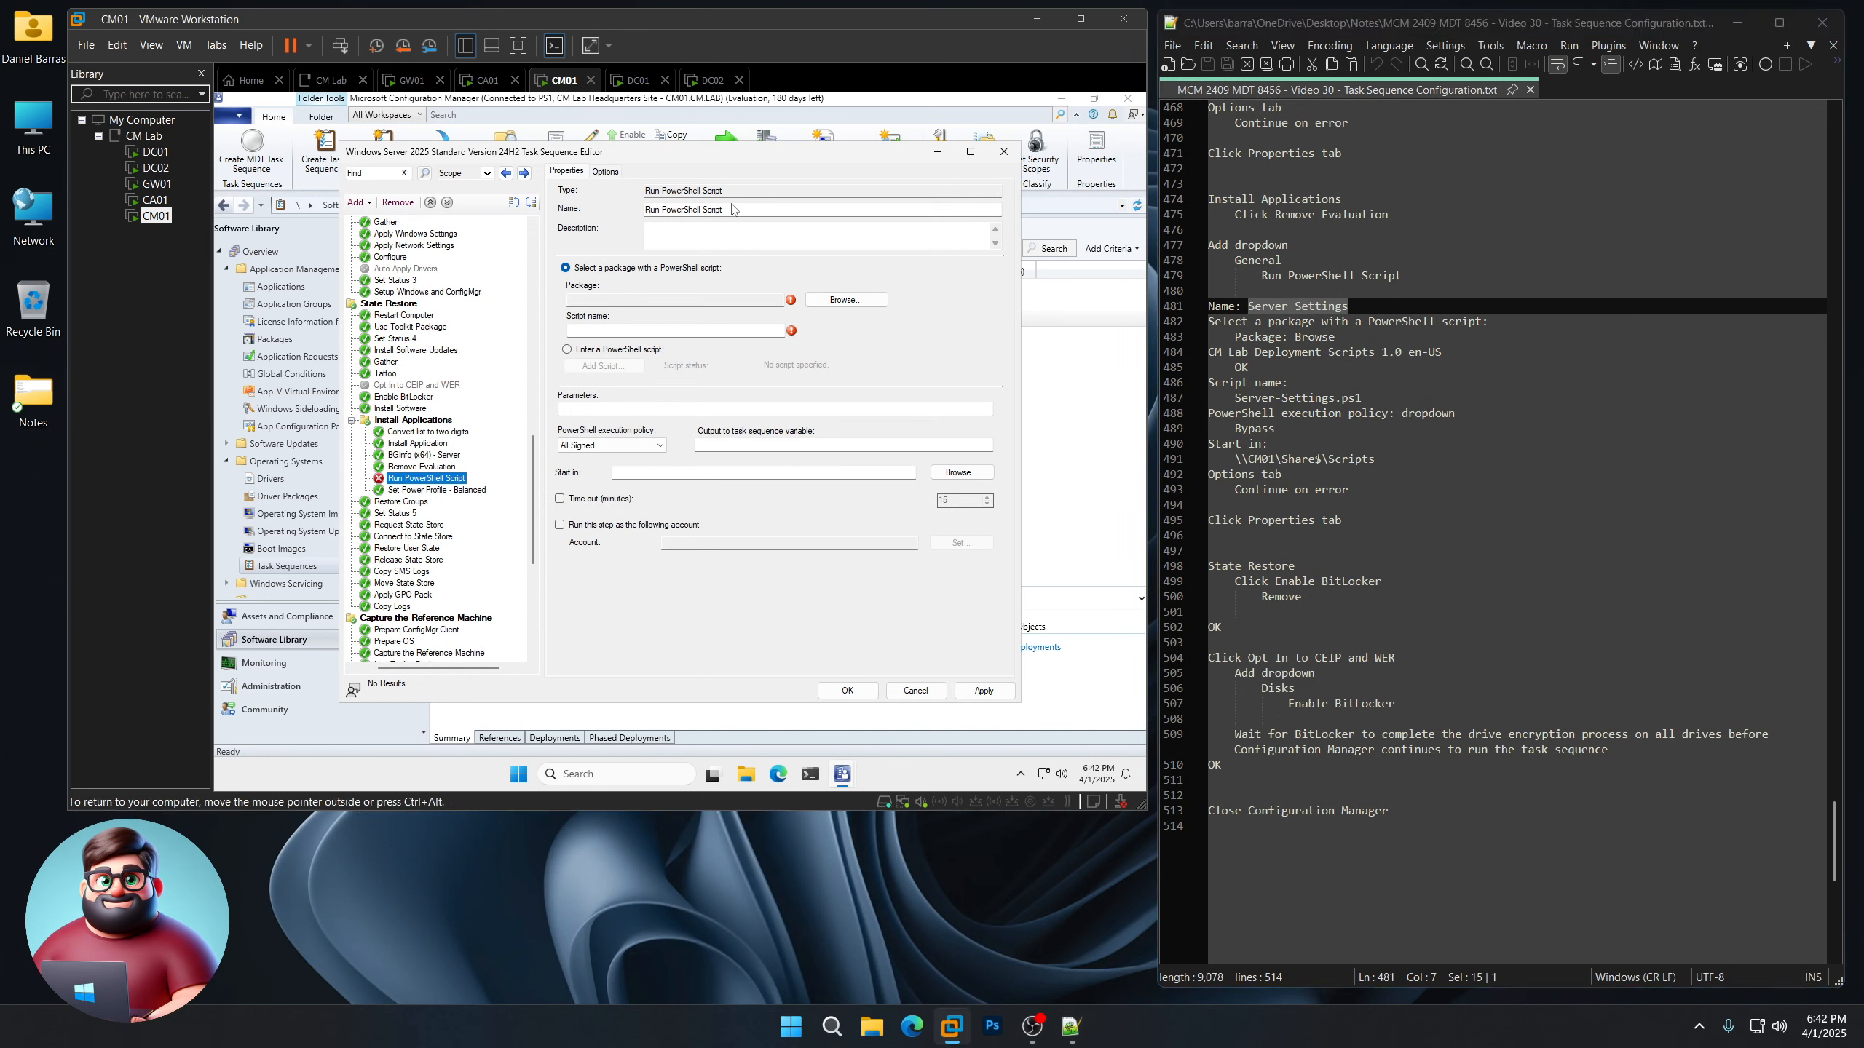
{"action": "triple_click", "coordinate": [723, 209]}
{"action": "key", "text": "ctrl+v"}
Assign the CM Lab Deployment Scripts 1.0 en-US package to the Server Settings step
{"action": "left_click", "coordinate": [851, 300]}
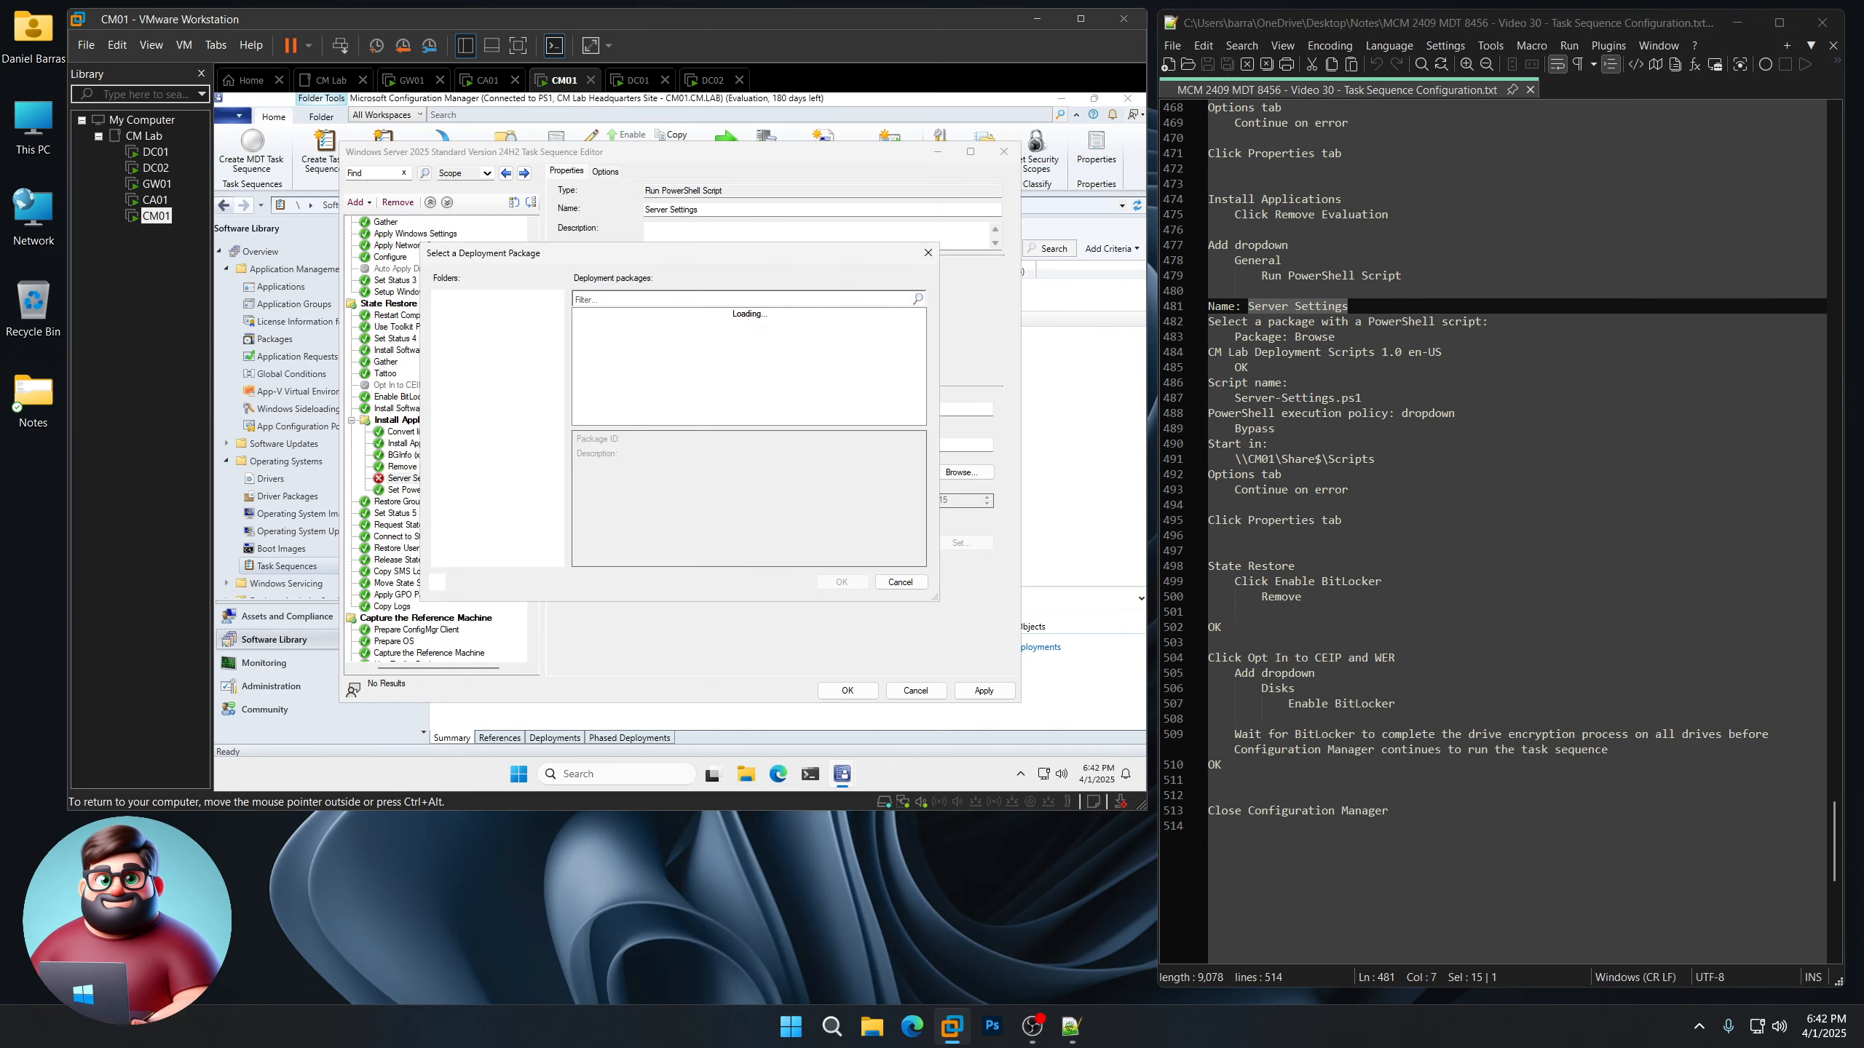
{"action": "left_click", "coordinate": [672, 330]}
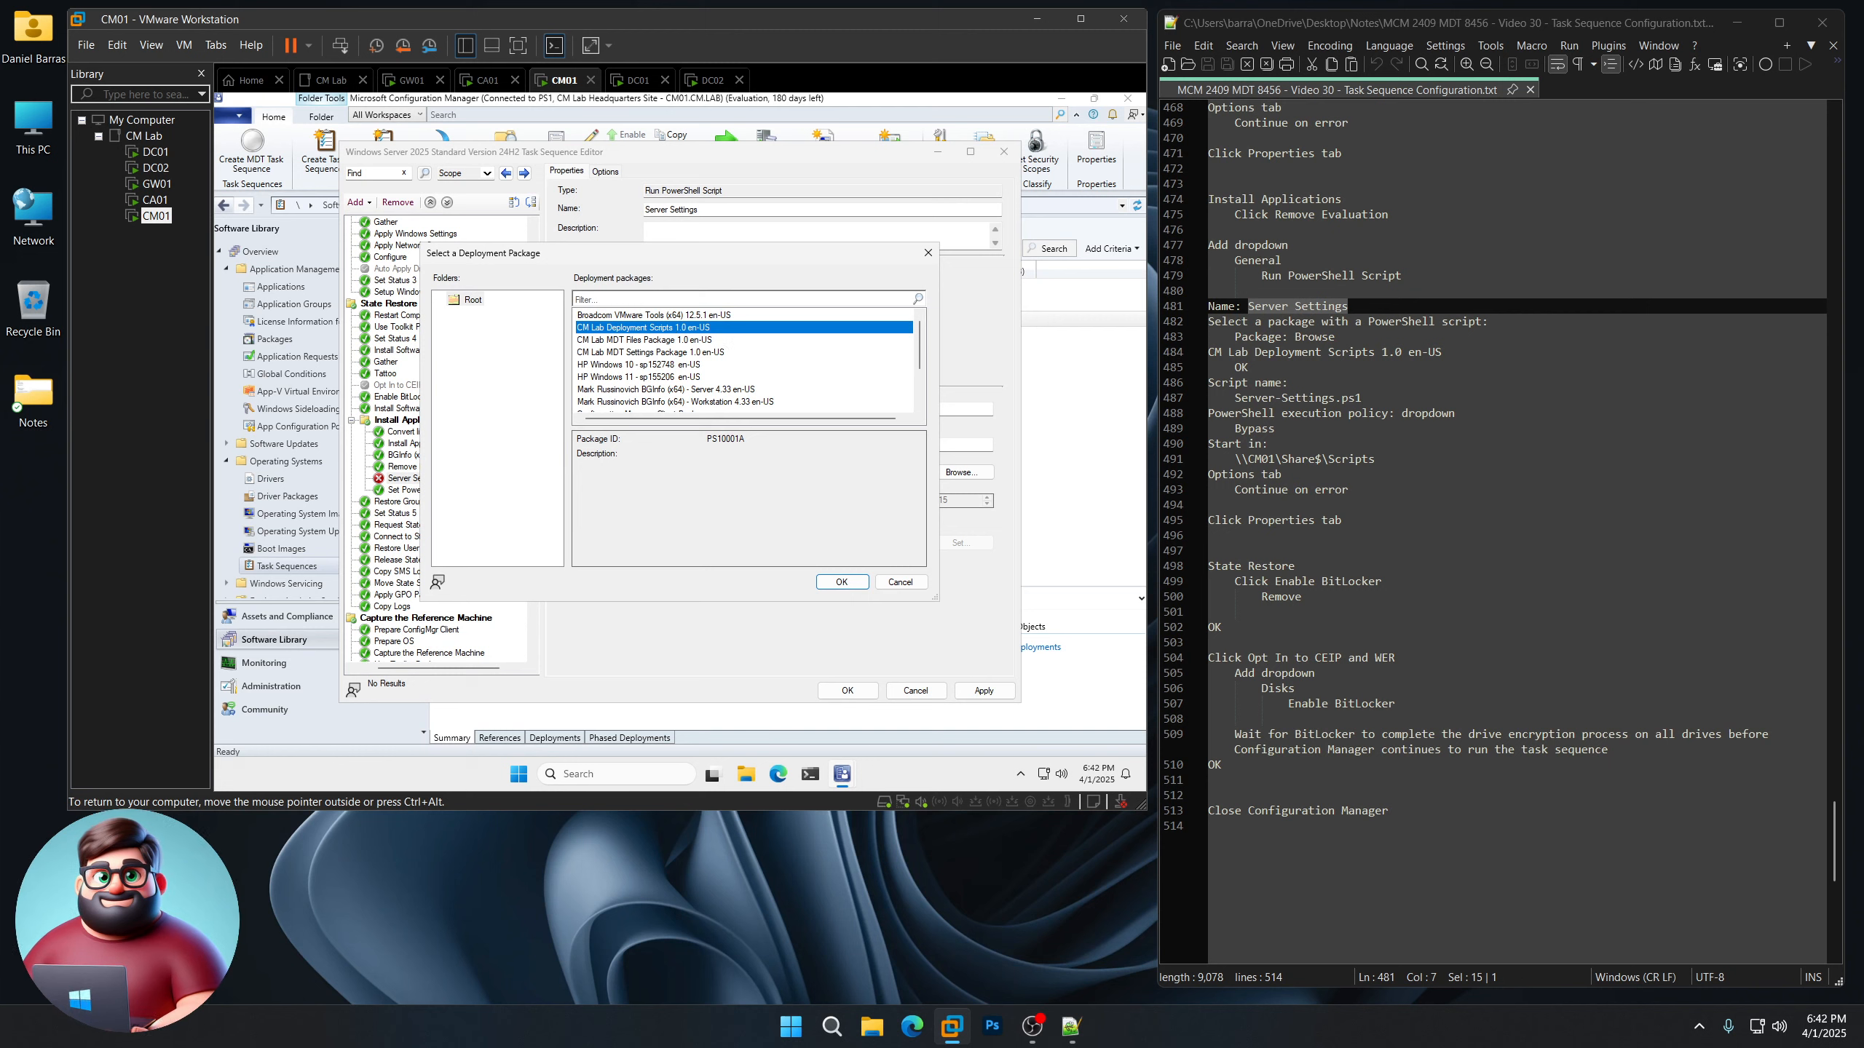
{"action": "left_click", "coordinate": [842, 582]}
Copy Server-Settings.ps1 from the notes as the Server Settings step's script name and set its PowerShell execution policy to Bypass
{"action": "left_click_drag", "start_coordinate": [1362, 398], "coordinate": [1237, 398]}
{"action": "right_click", "coordinate": [1241, 403]}
{"action": "left_click", "coordinate": [1281, 429]}
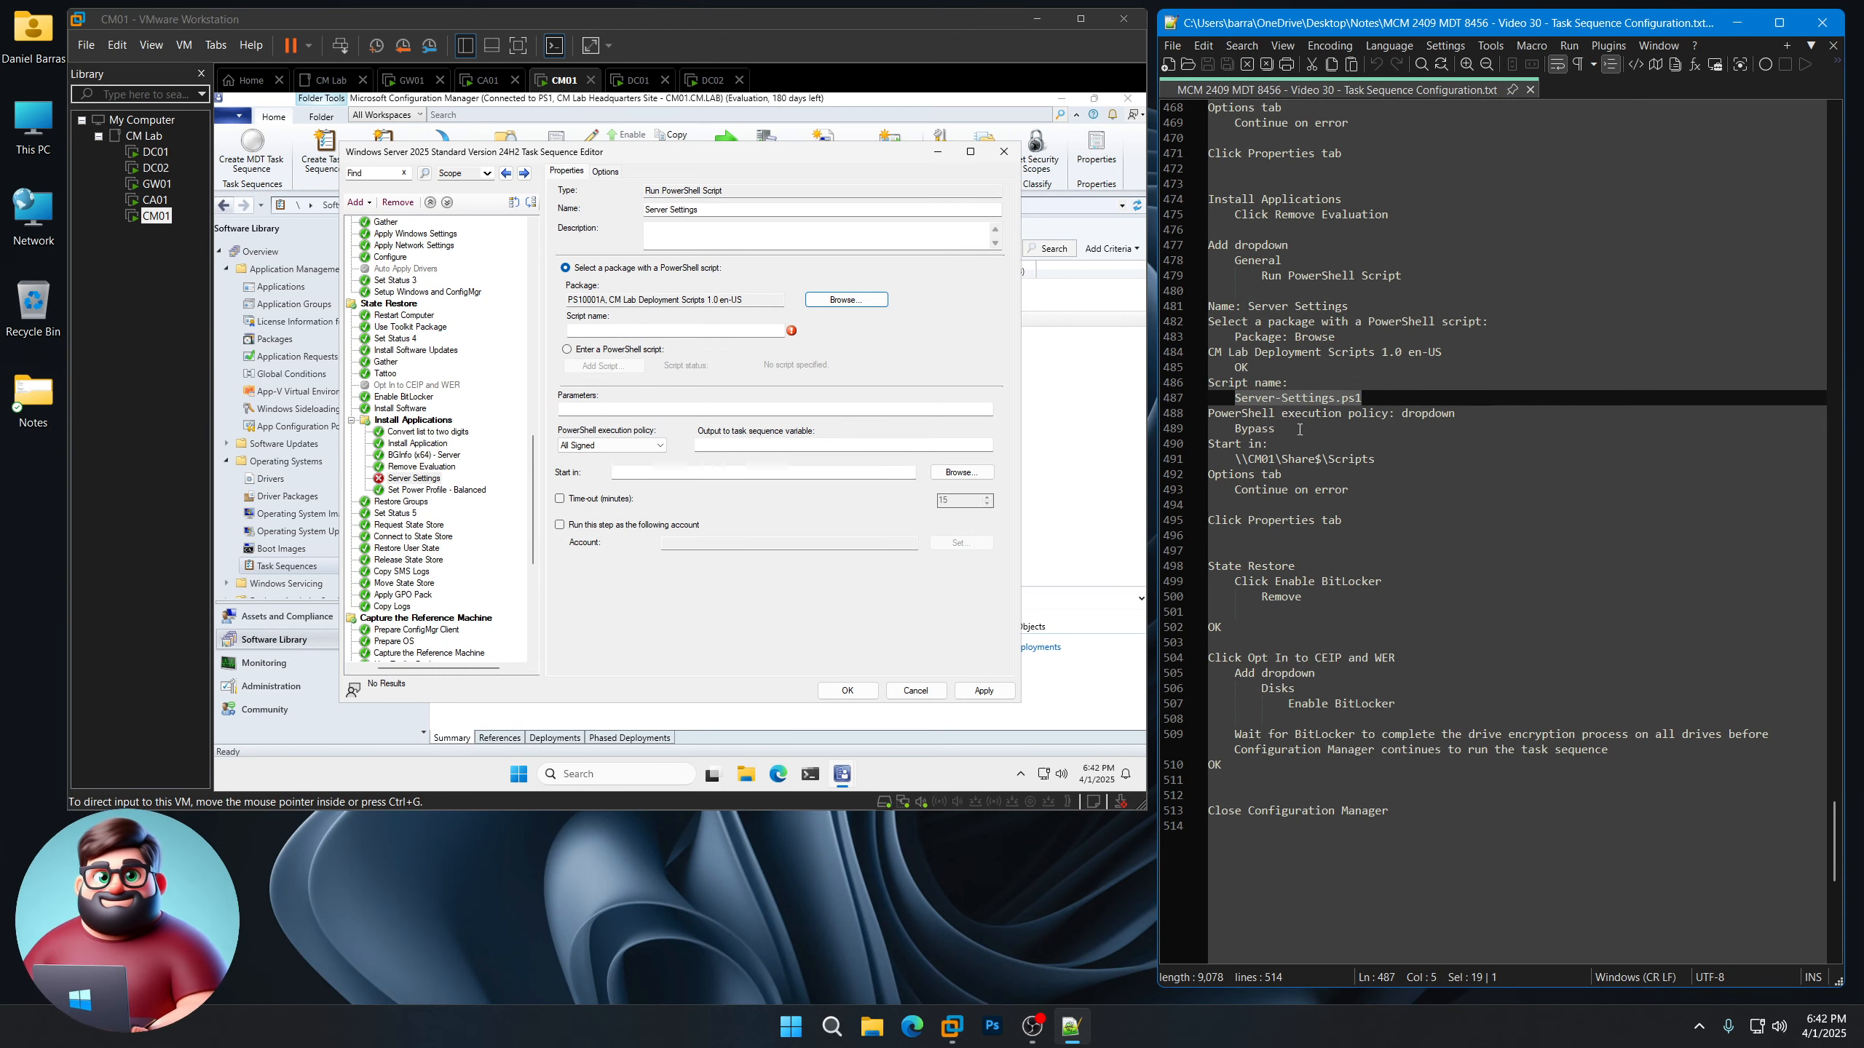
{"action": "left_click", "coordinate": [675, 330]}
{"action": "key", "text": "ctrl+v"}
{"action": "left_click", "coordinate": [610, 443]}
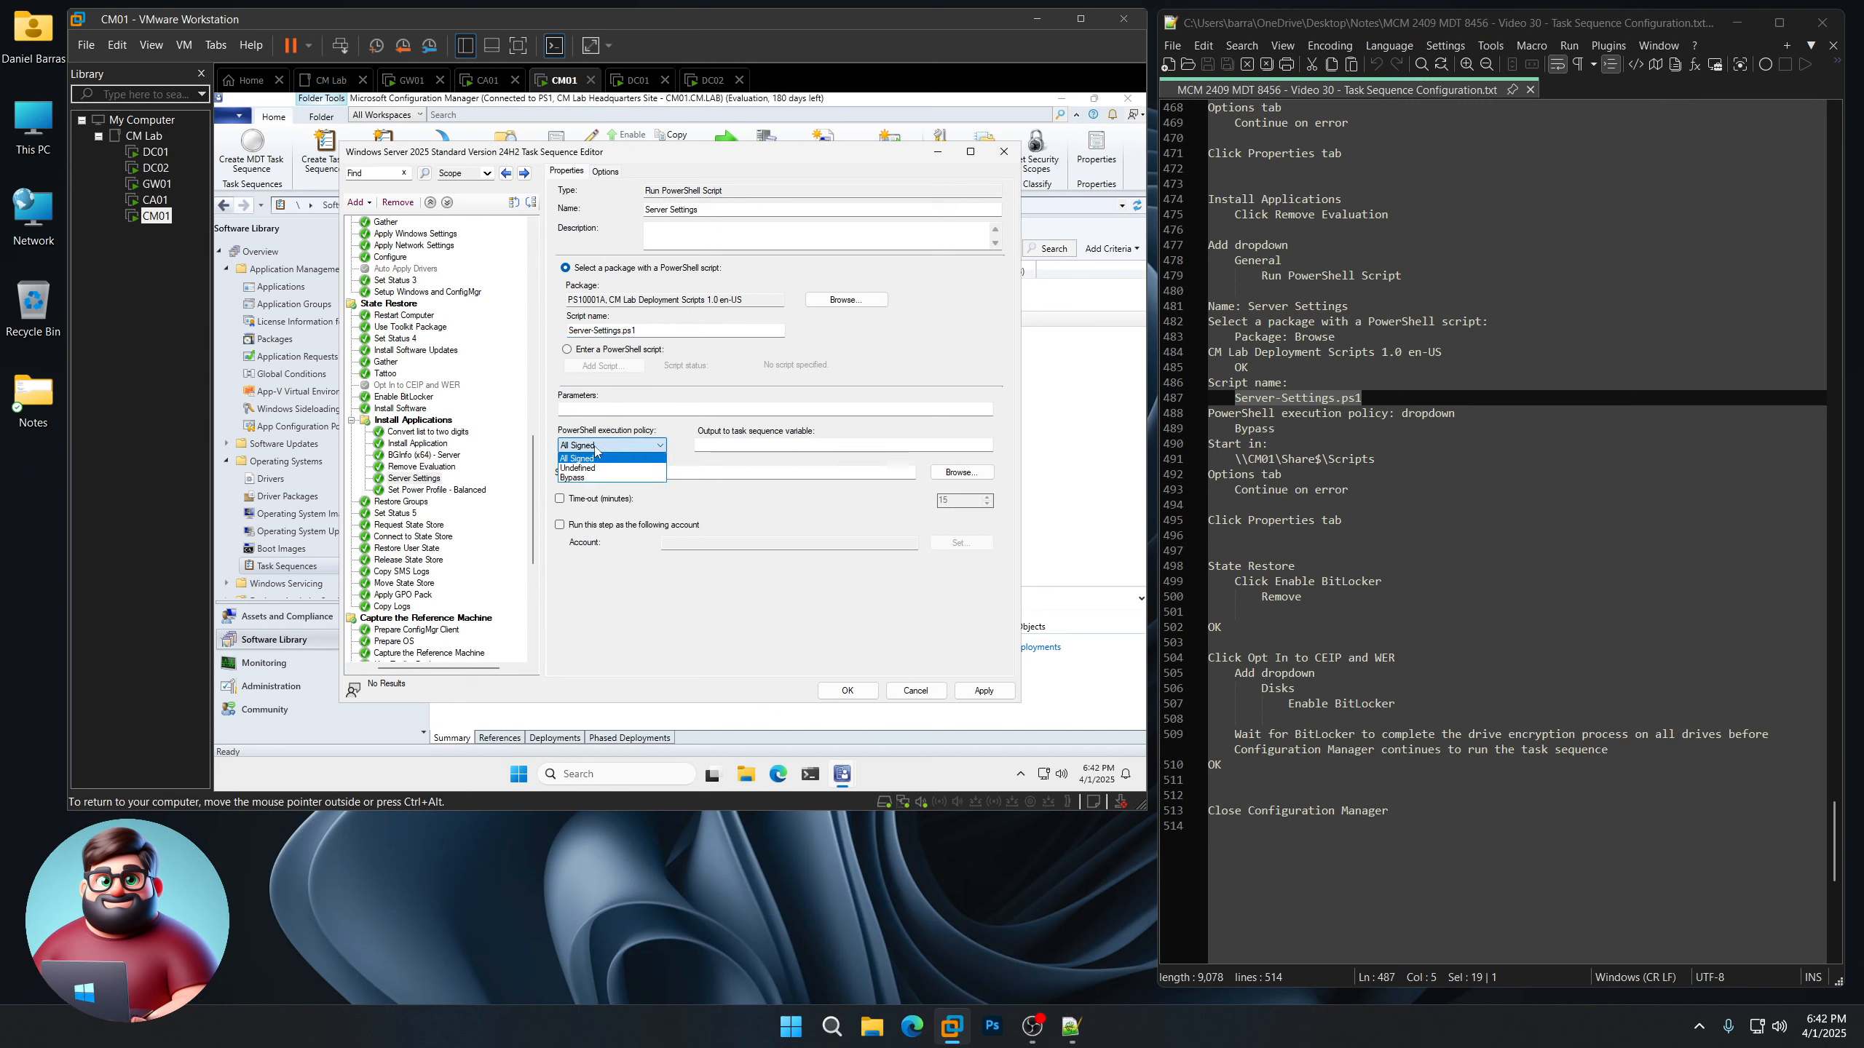
{"action": "left_click", "coordinate": [588, 482]}
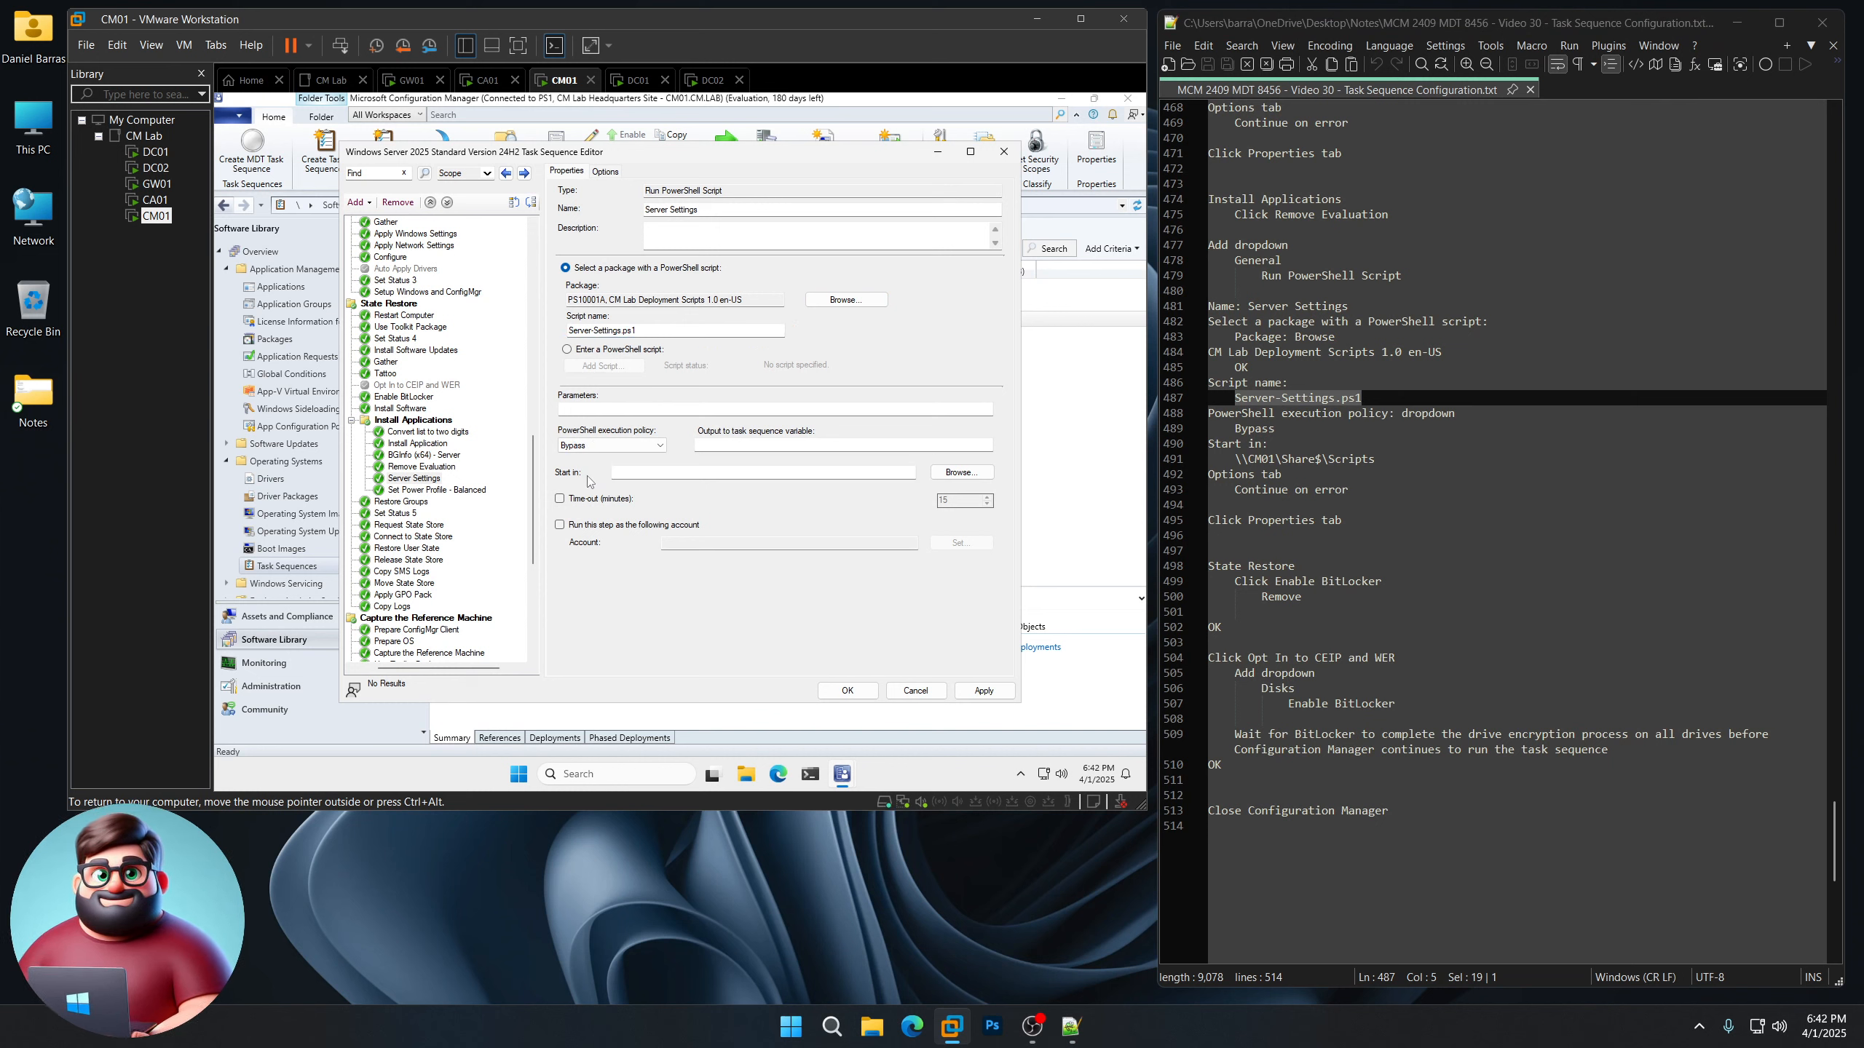
Set the Server Settings step to start in \\CM01\Share$\Scripts, copied from the notes, and to continue on error
{"action": "left_click_drag", "start_coordinate": [1375, 459], "coordinate": [1232, 458]}
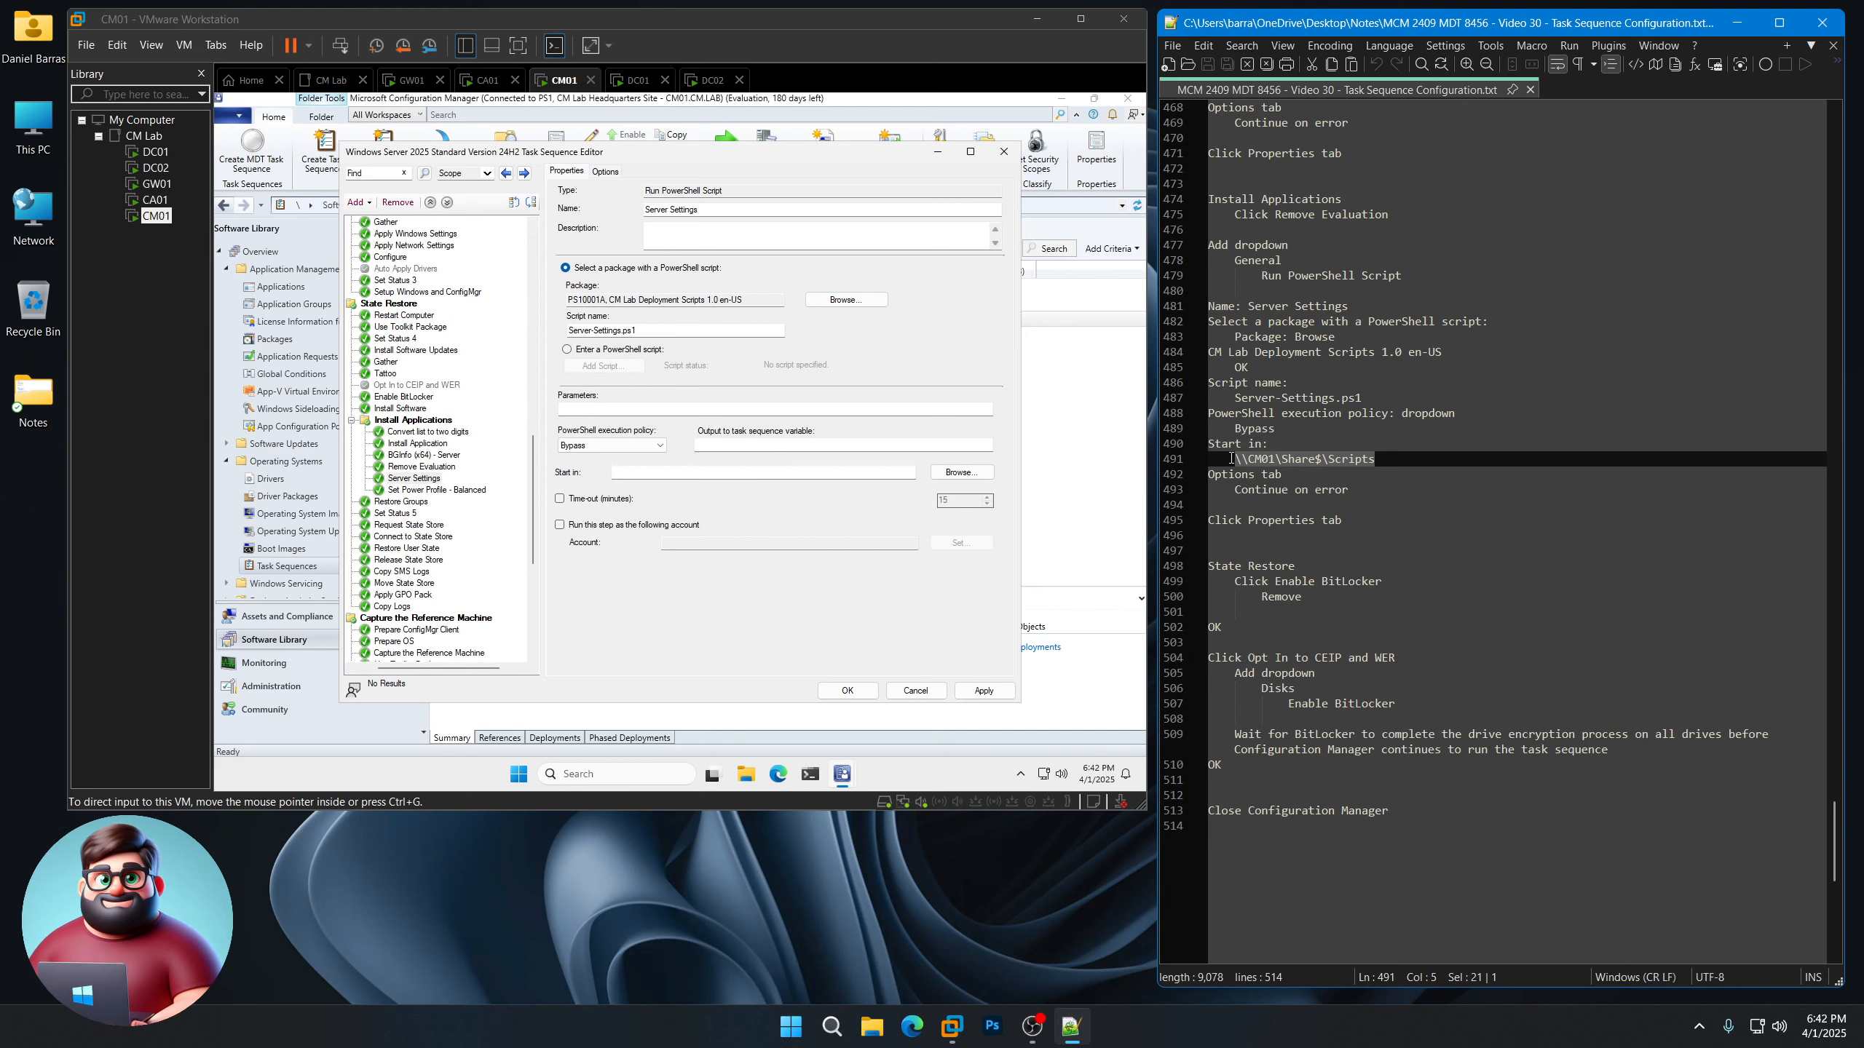
{"action": "right_click", "coordinate": [1264, 458]}
{"action": "left_click", "coordinate": [1284, 490]}
{"action": "left_click", "coordinate": [660, 474]}
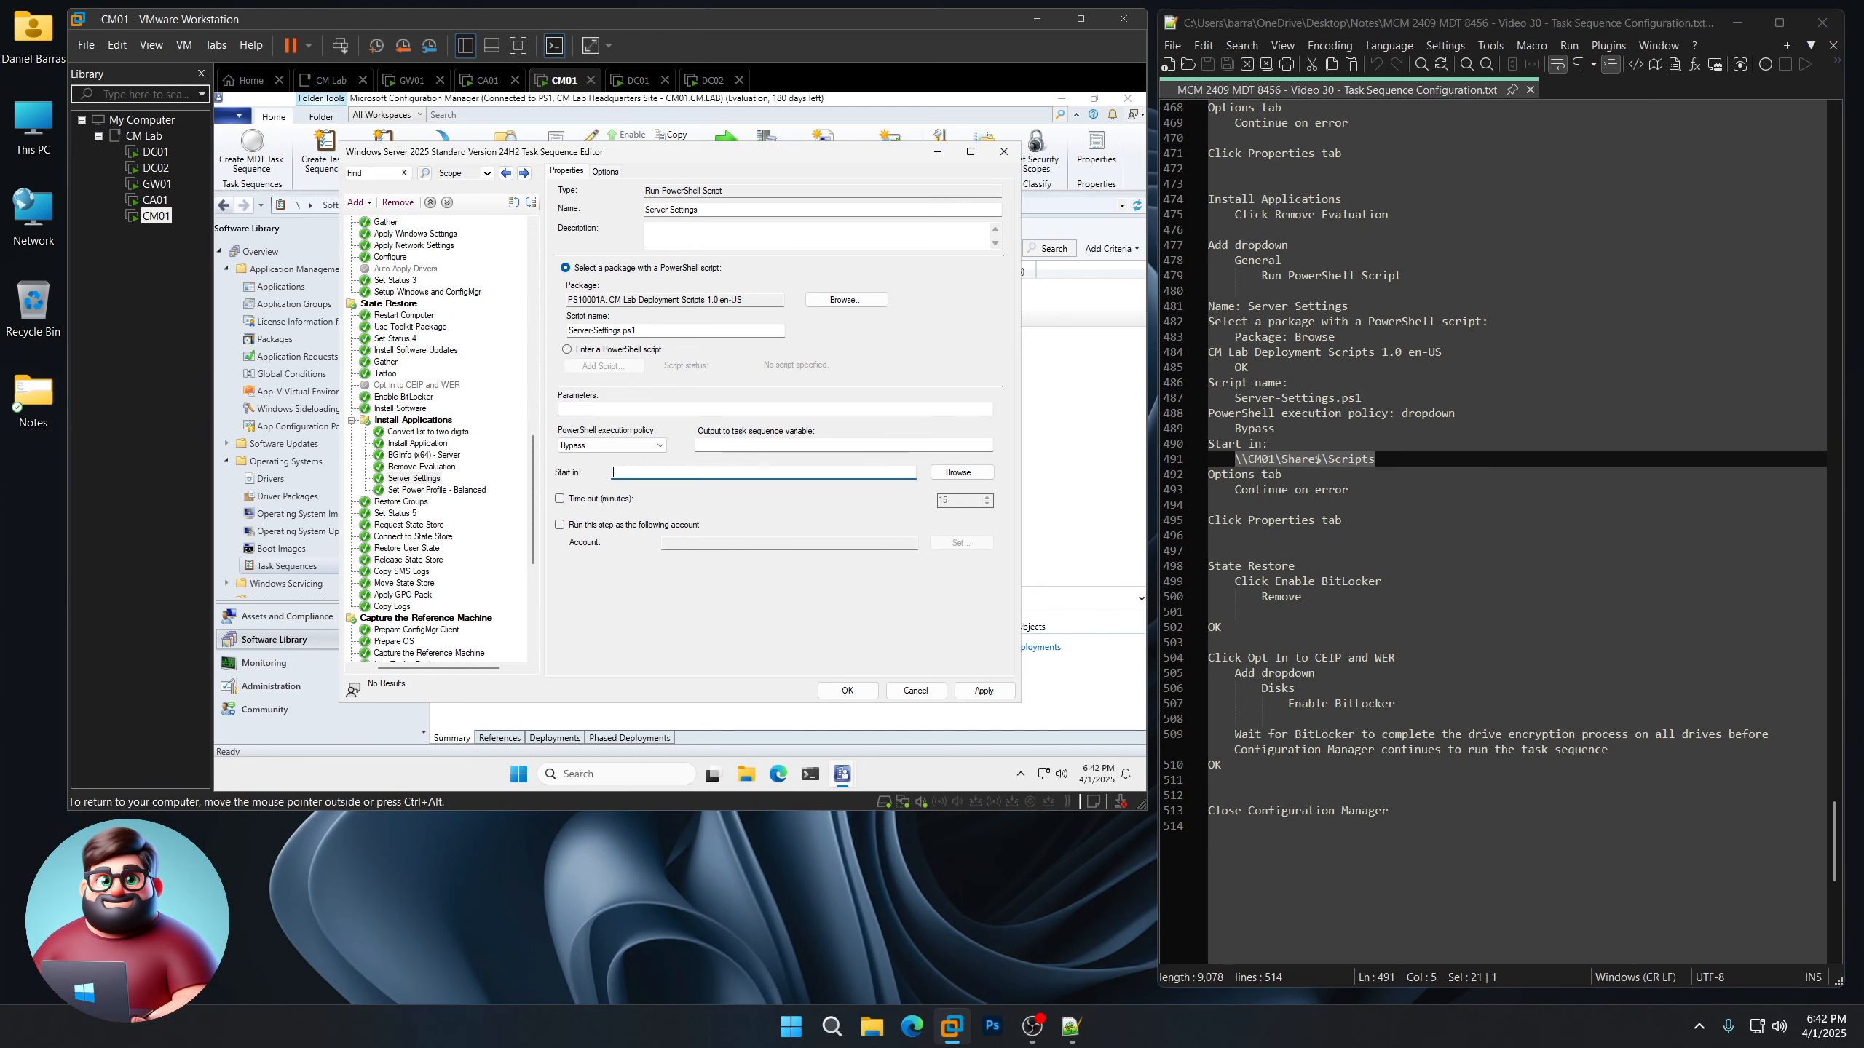
{"action": "key", "text": "ctrl+v"}
{"action": "left_click", "coordinate": [608, 172]}
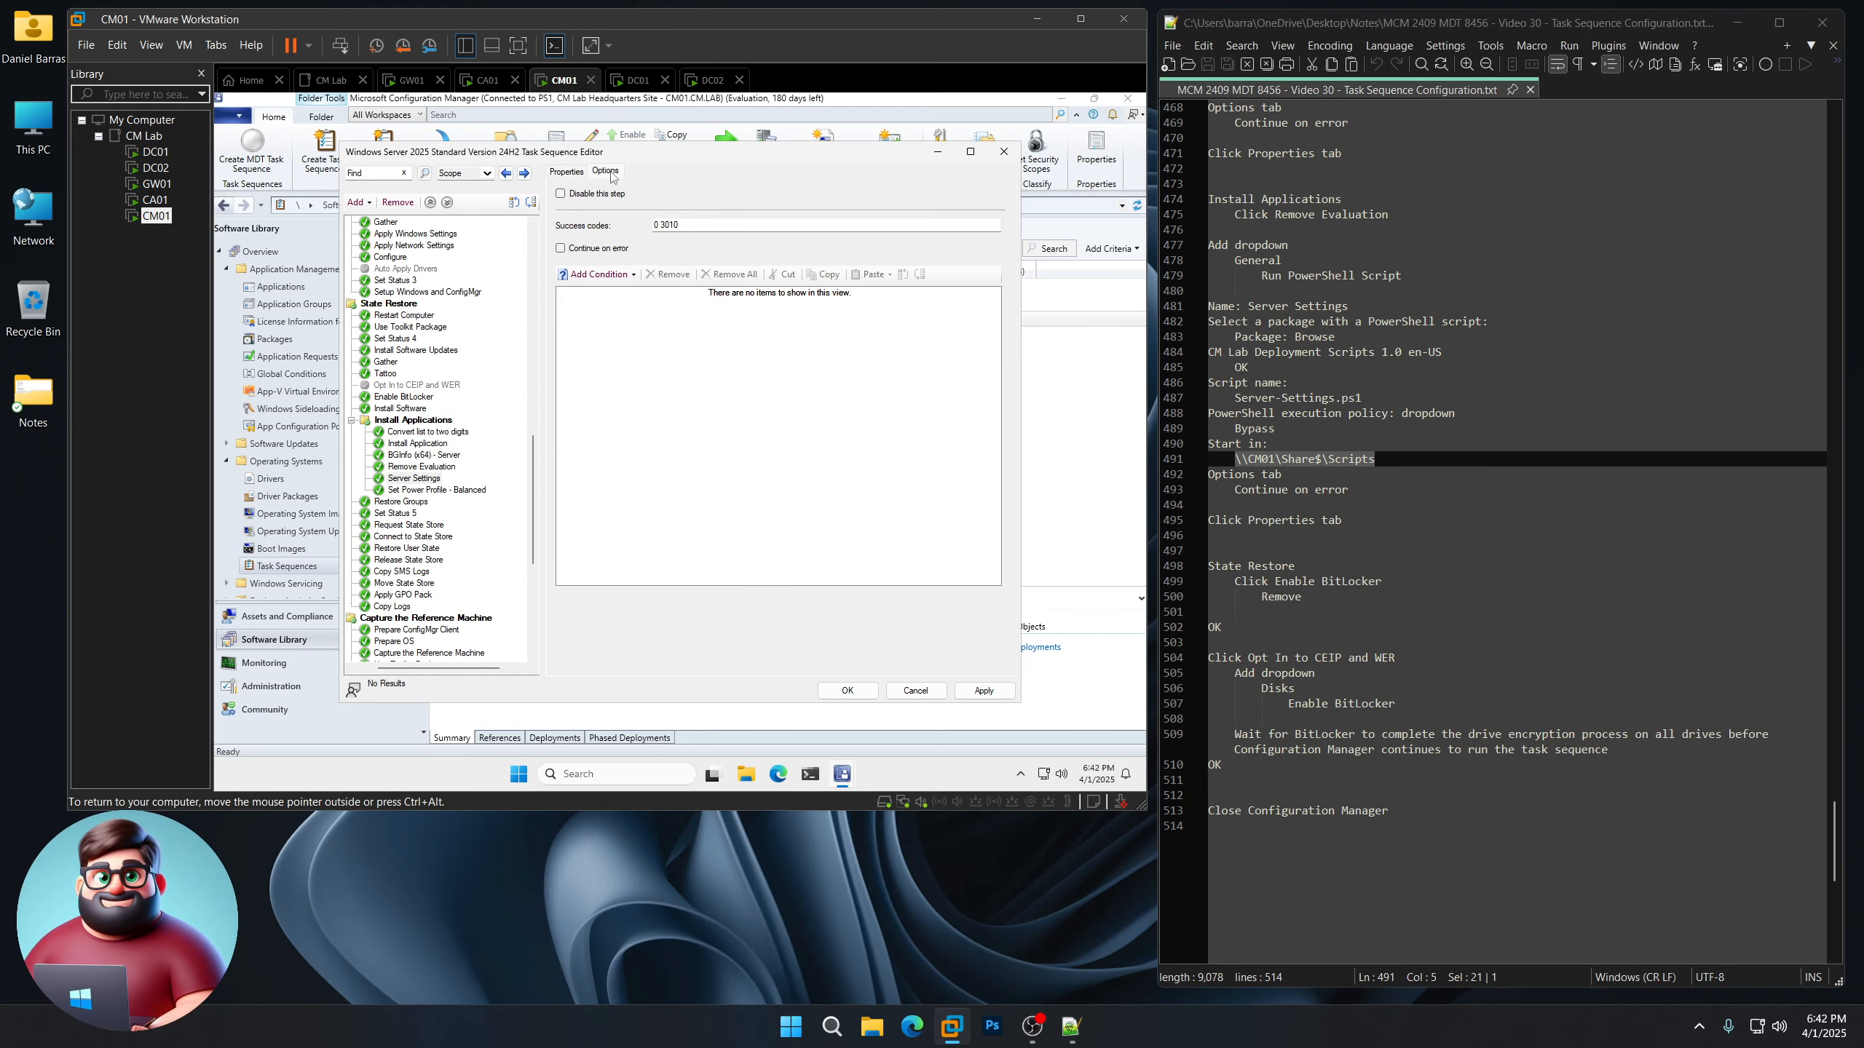
{"action": "left_click", "coordinate": [567, 172]}
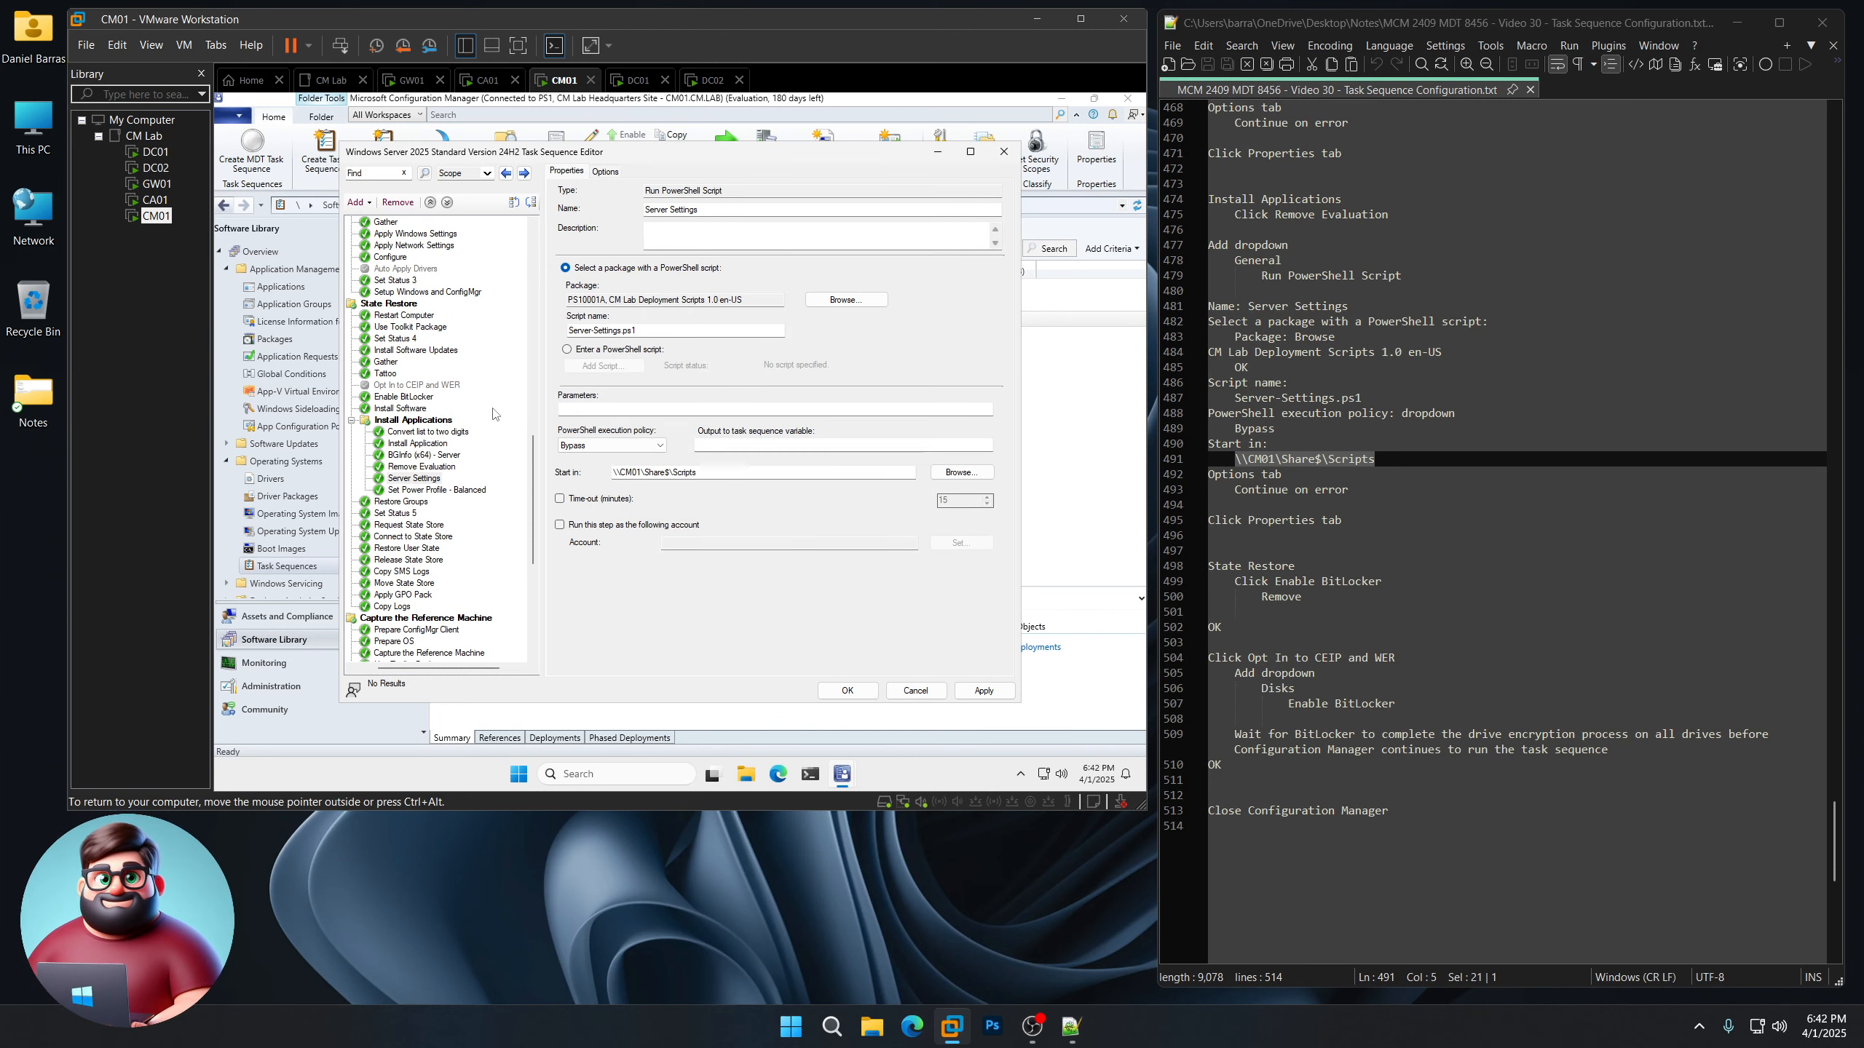
Delete the existing Enable BitLocker command-line step from the State Restore group
{"action": "left_click", "coordinate": [411, 398]}
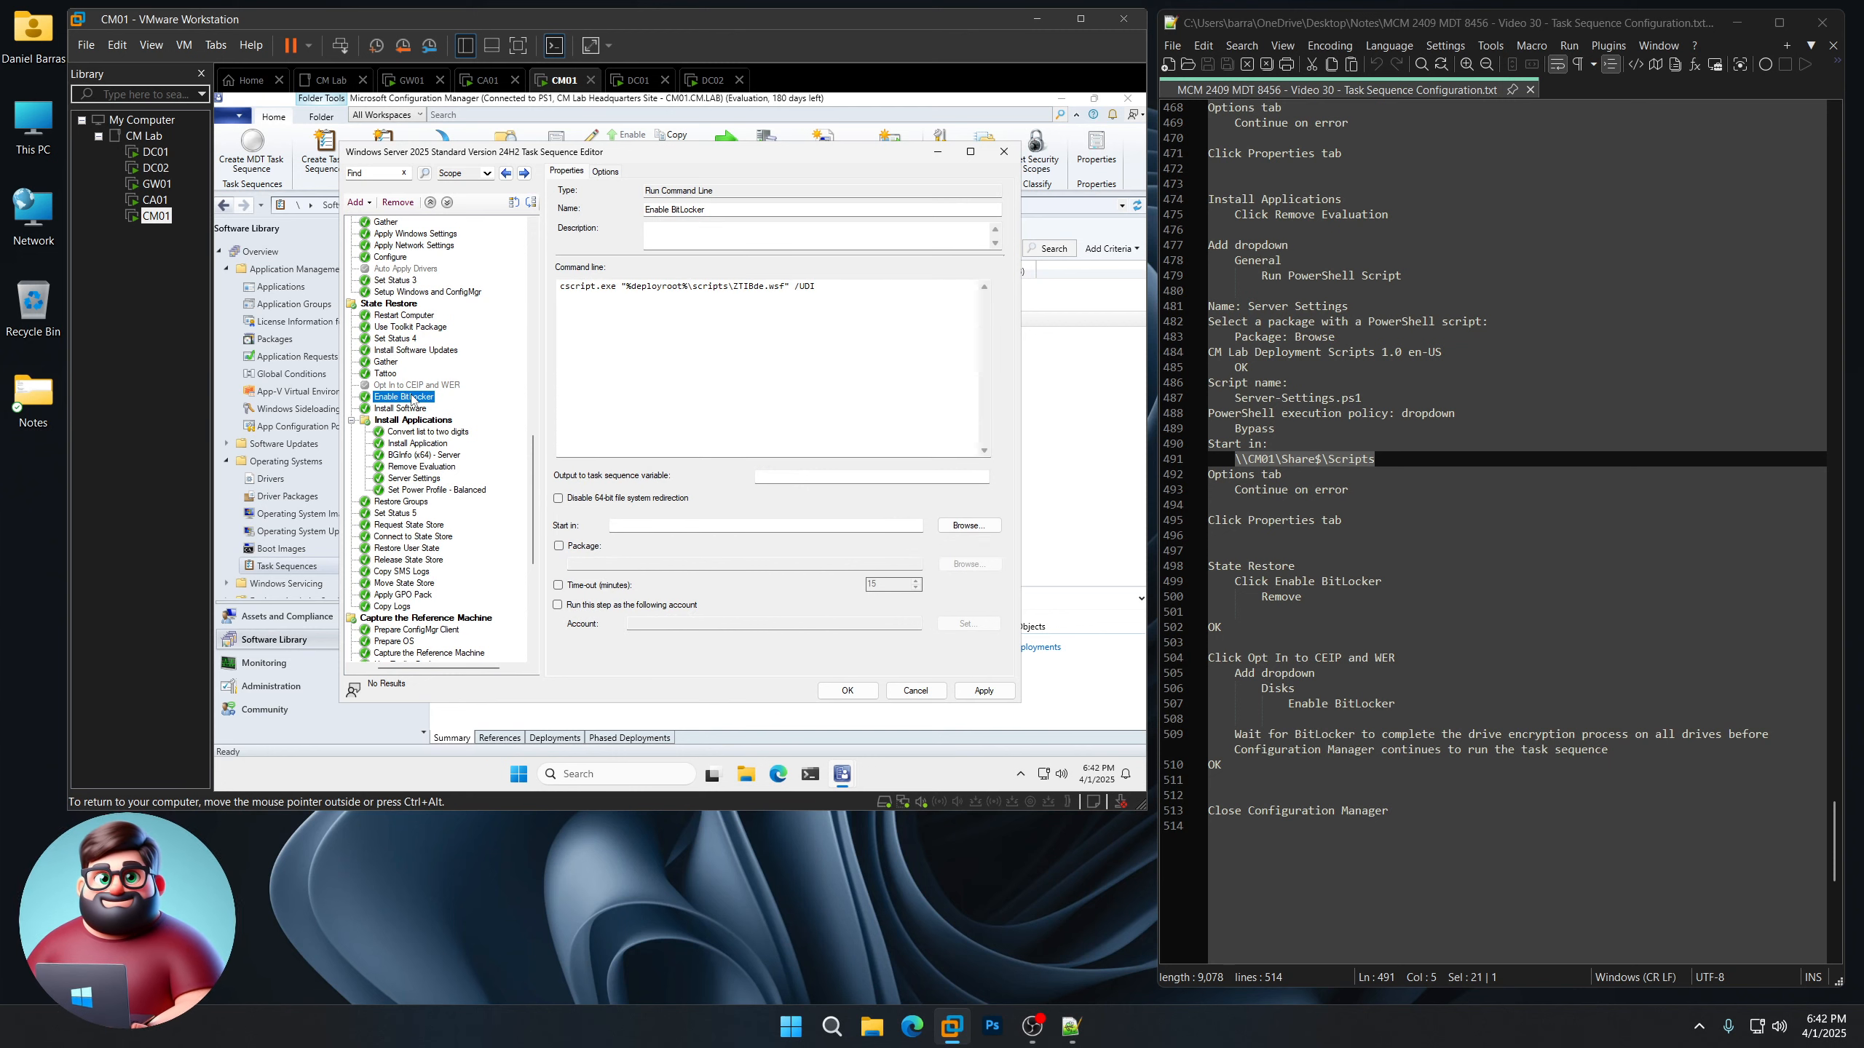
{"action": "left_click", "coordinate": [402, 202]}
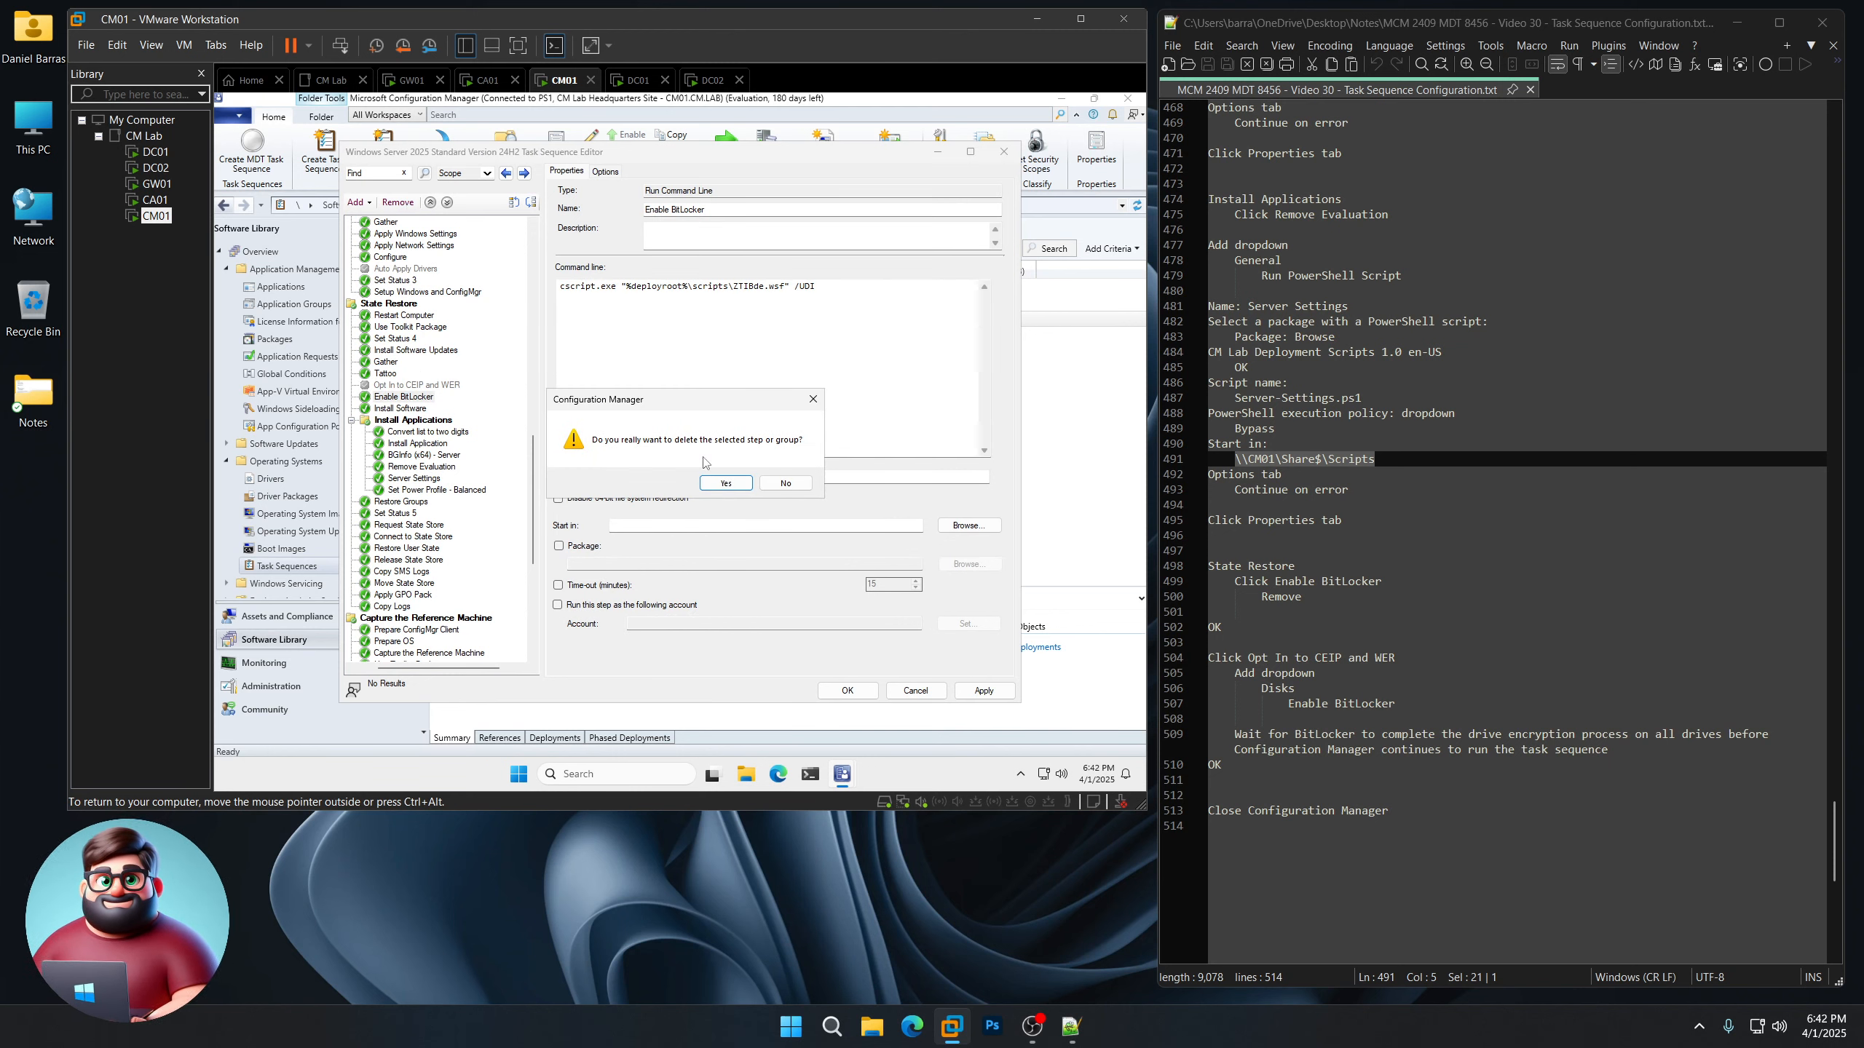
{"action": "left_click", "coordinate": [726, 483]}
Add an Enable BitLocker disk step below Opt In to CEIP and WER that waits for drive encryption to complete on all drives
{"action": "scroll", "coordinate": [1300, 535], "scroll_direction": "down", "scroll_amount": 6}
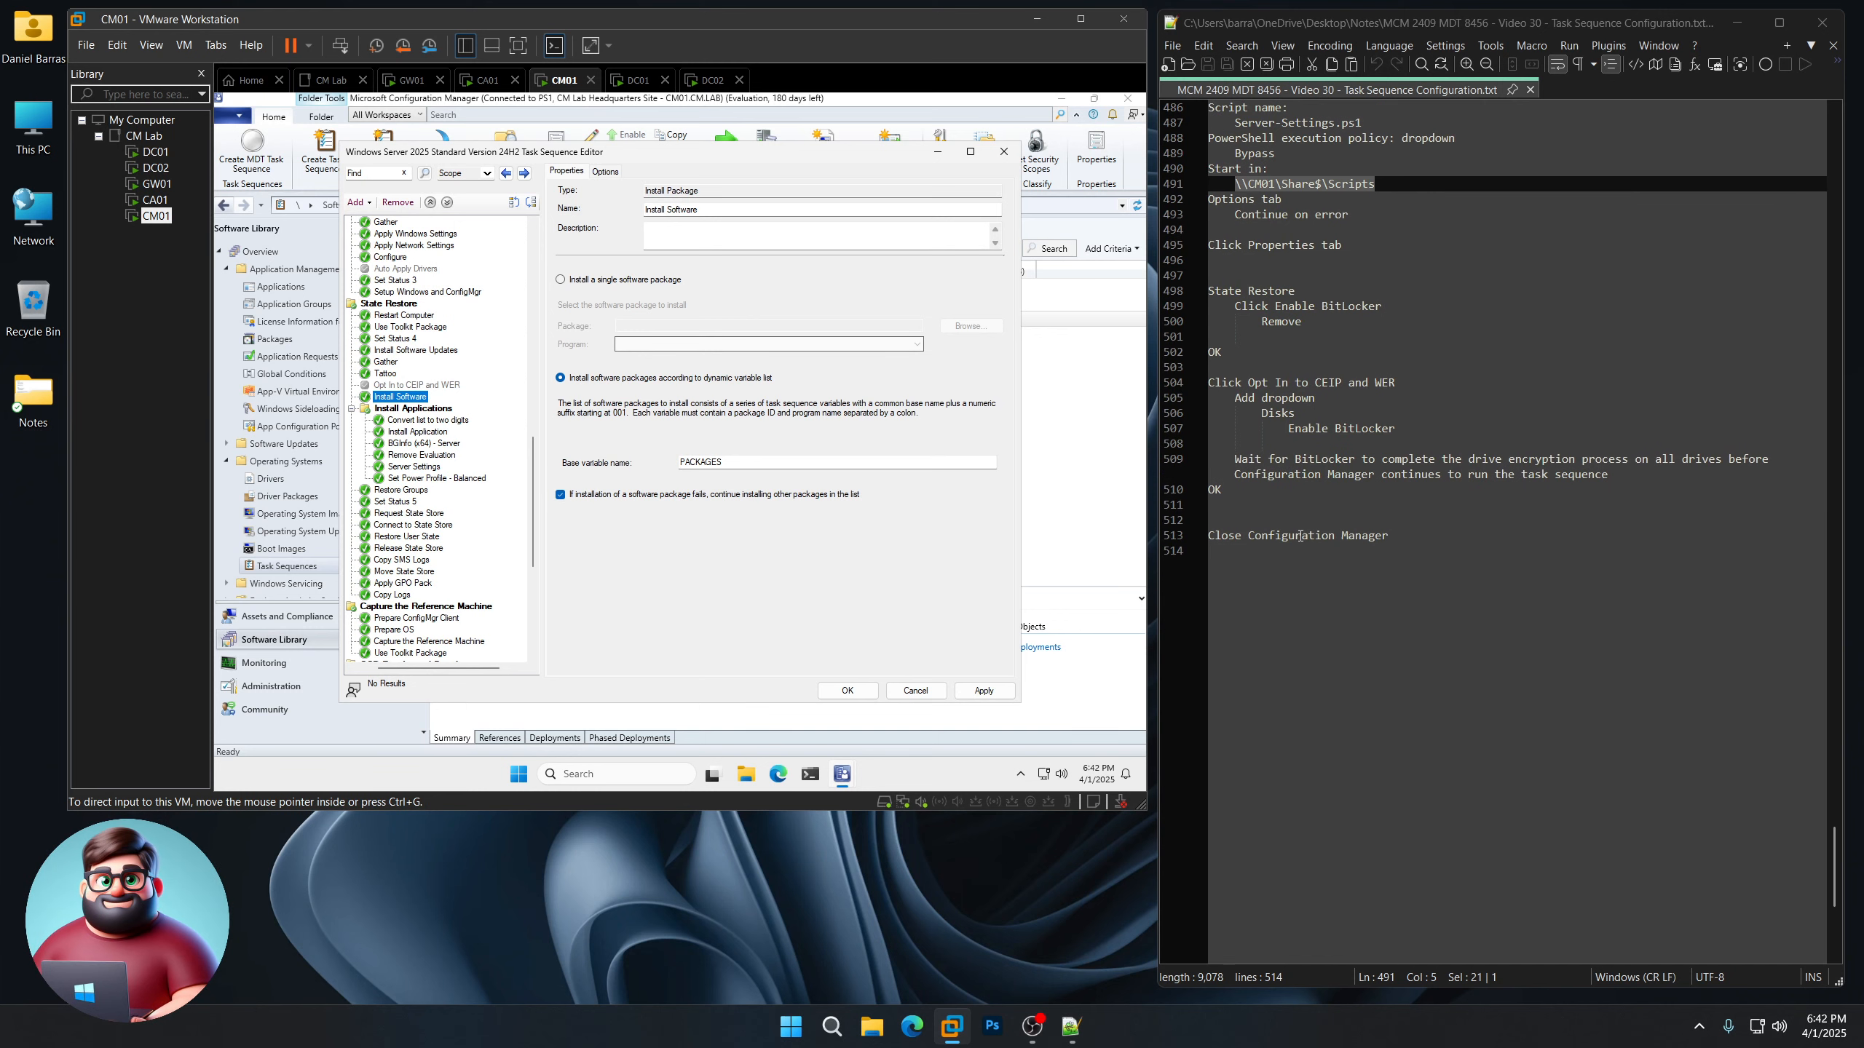
{"action": "left_click", "coordinate": [409, 387]}
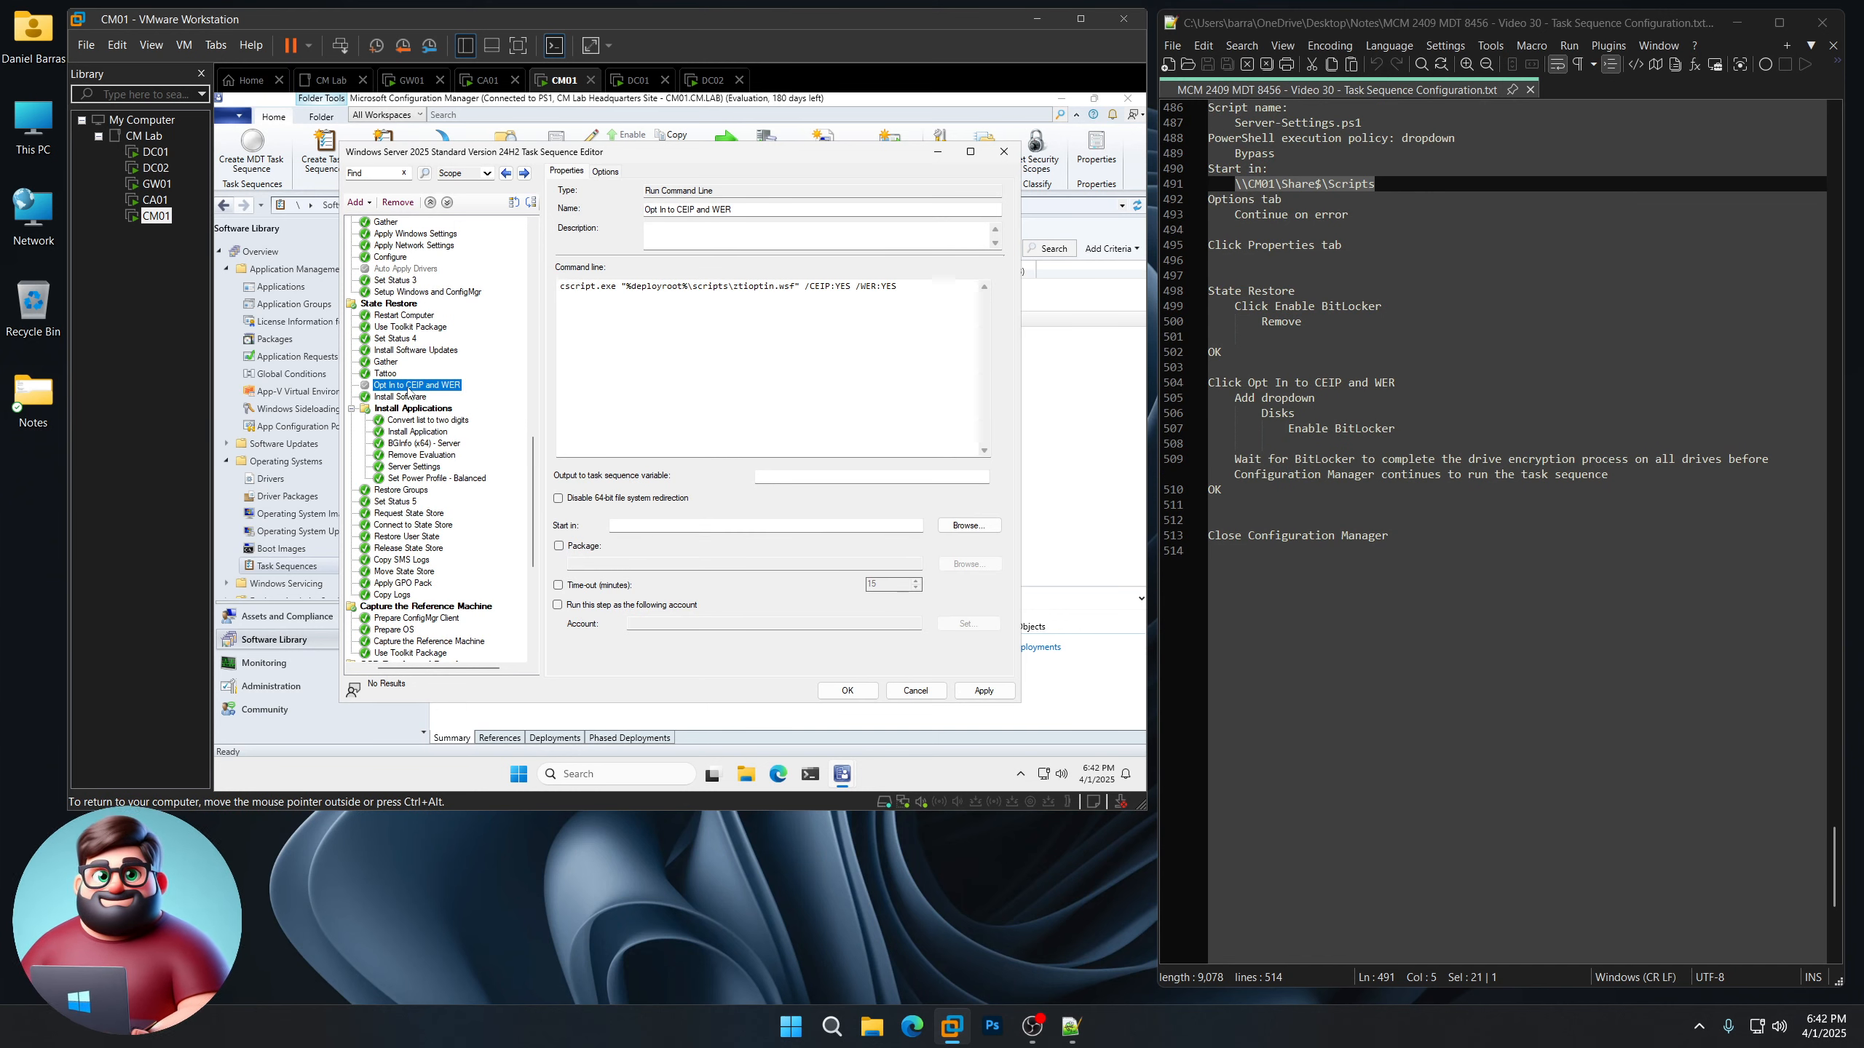
{"action": "left_click", "coordinate": [356, 202]}
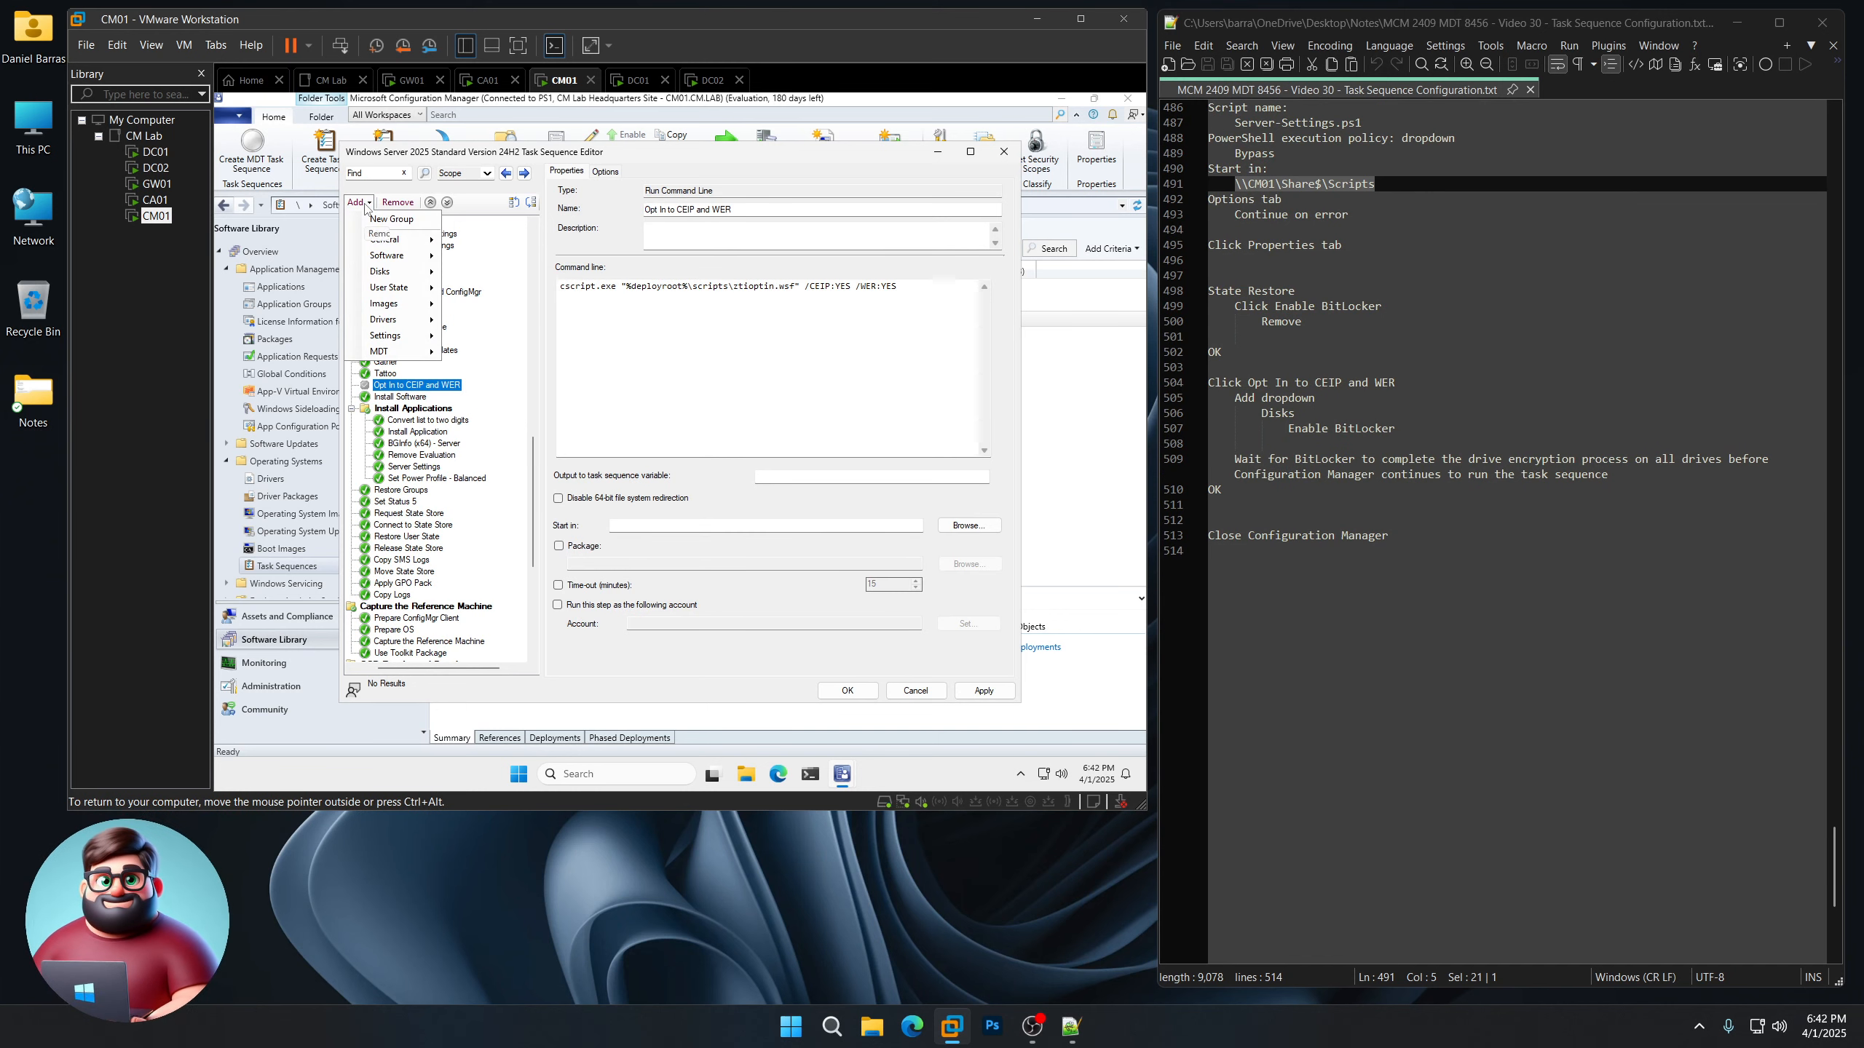
{"action": "mouse_move", "coordinate": [385, 274]}
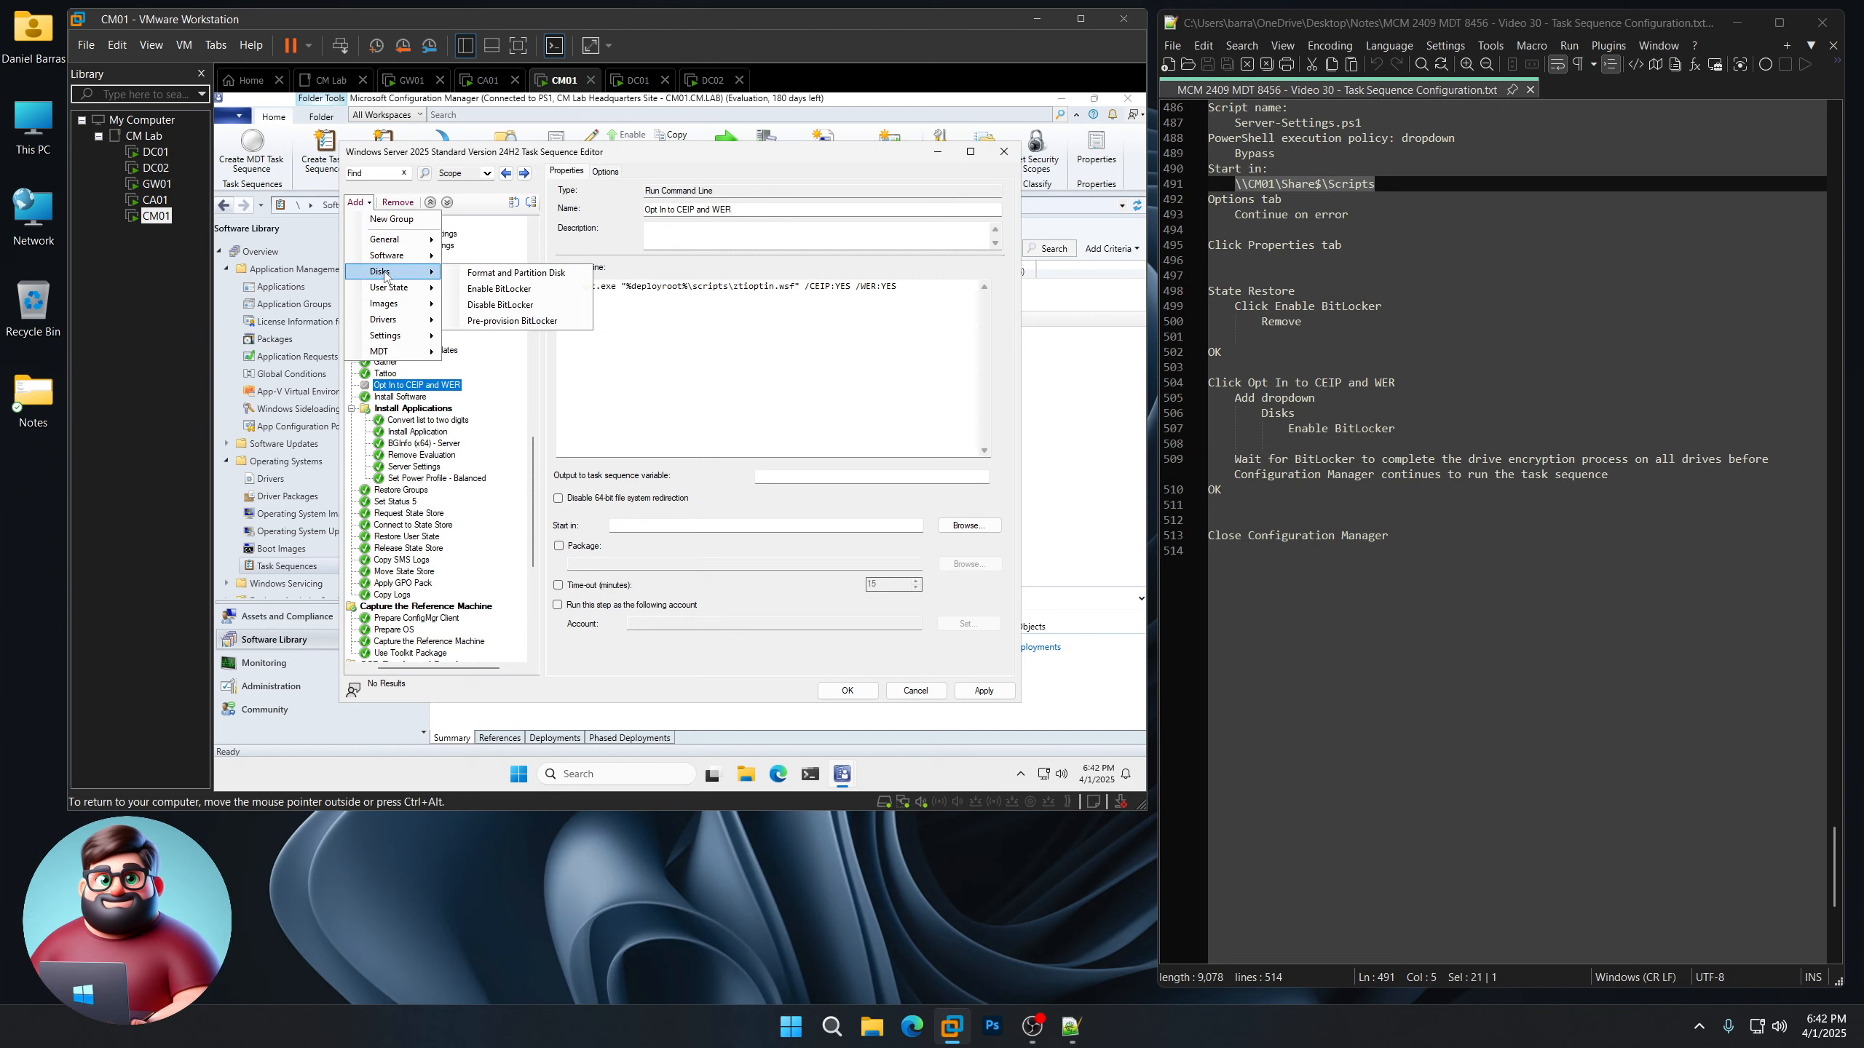
{"action": "left_click", "coordinate": [498, 289]}
{"action": "left_click", "coordinate": [563, 619]}
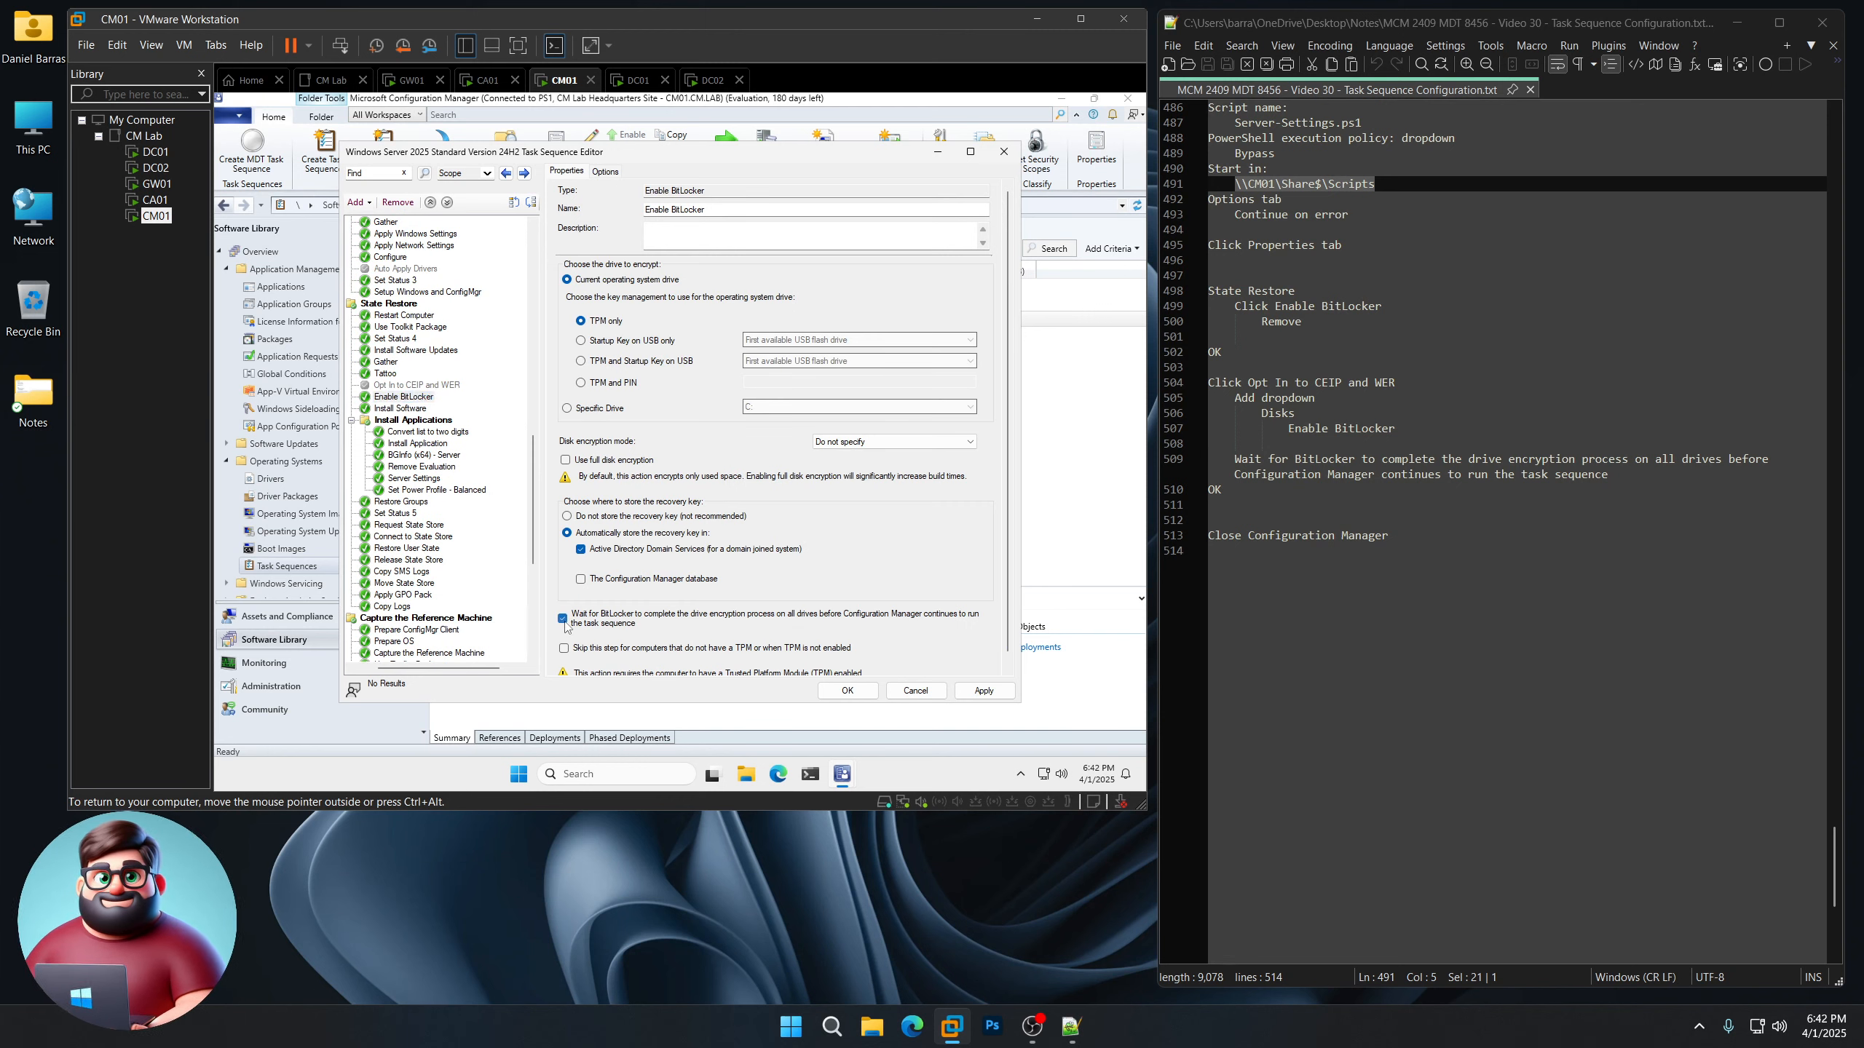
Save the Windows Server 2025 task sequence and close the Configuration Manager console
{"action": "left_click", "coordinate": [847, 691]}
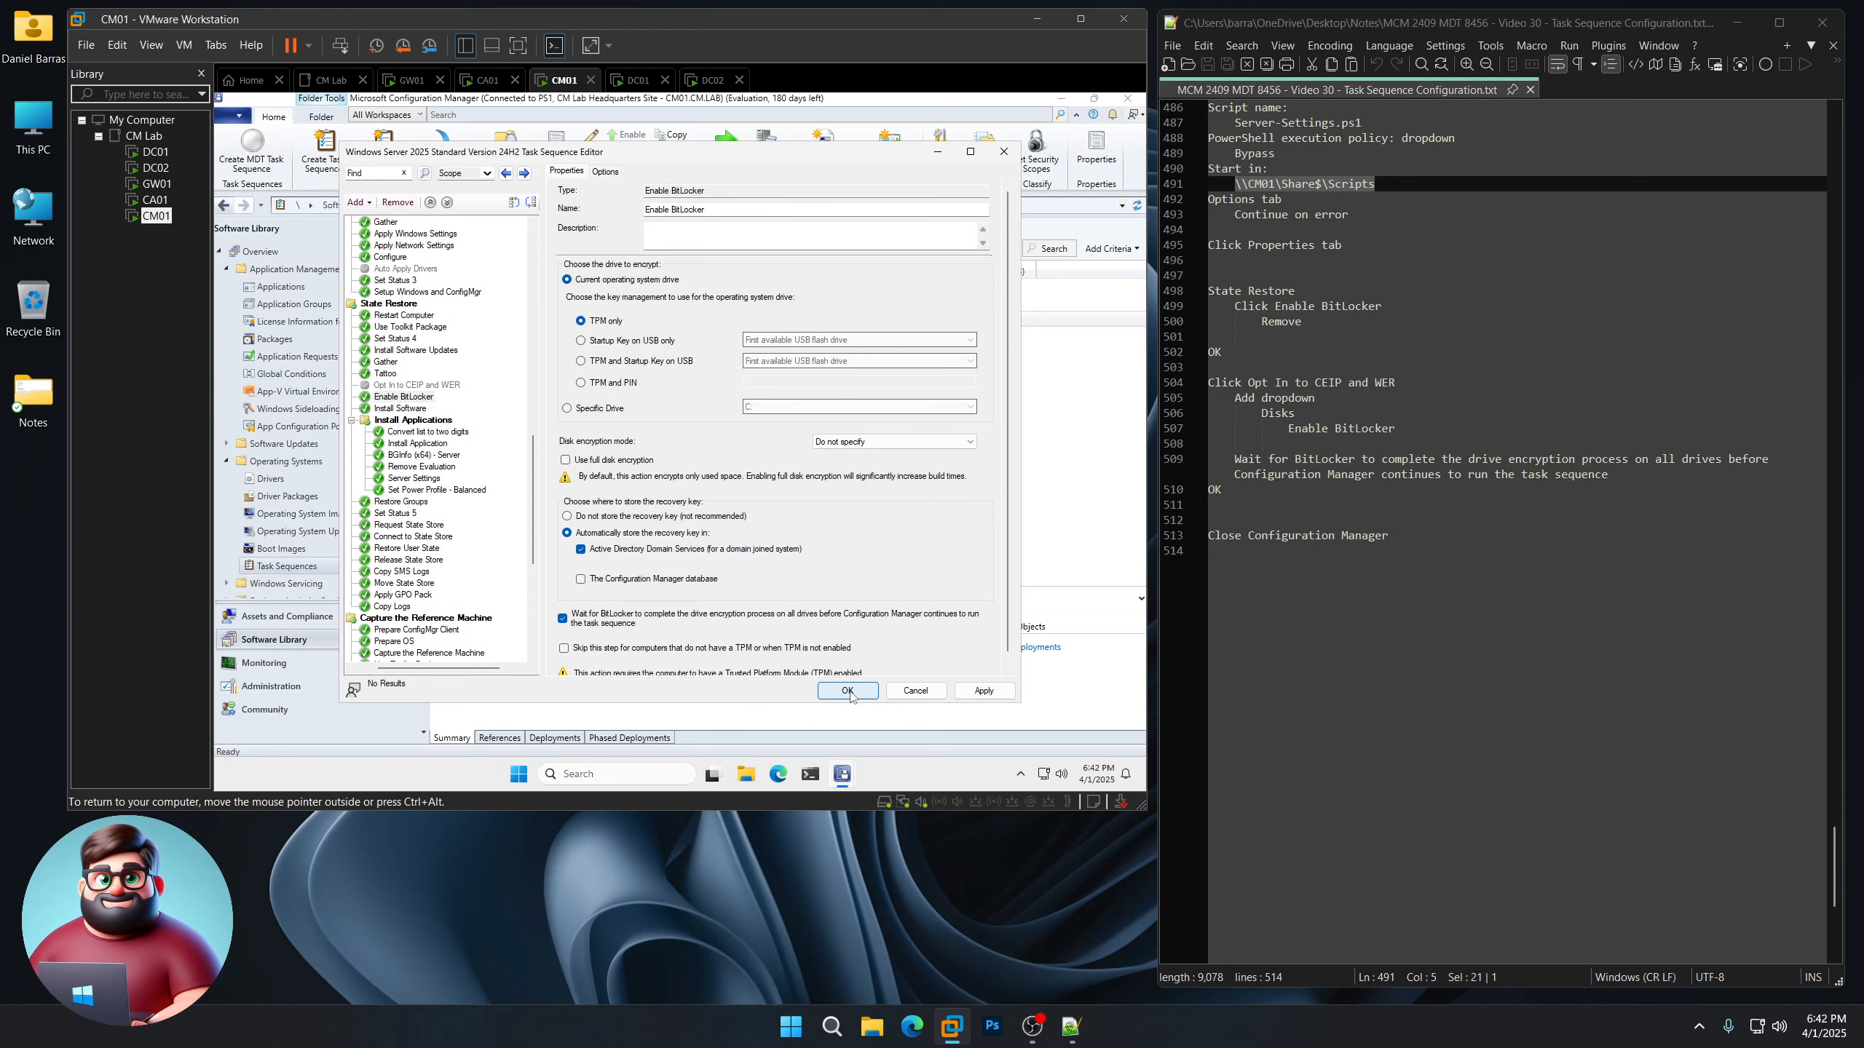
{"action": "left_click", "coordinate": [1128, 100]}
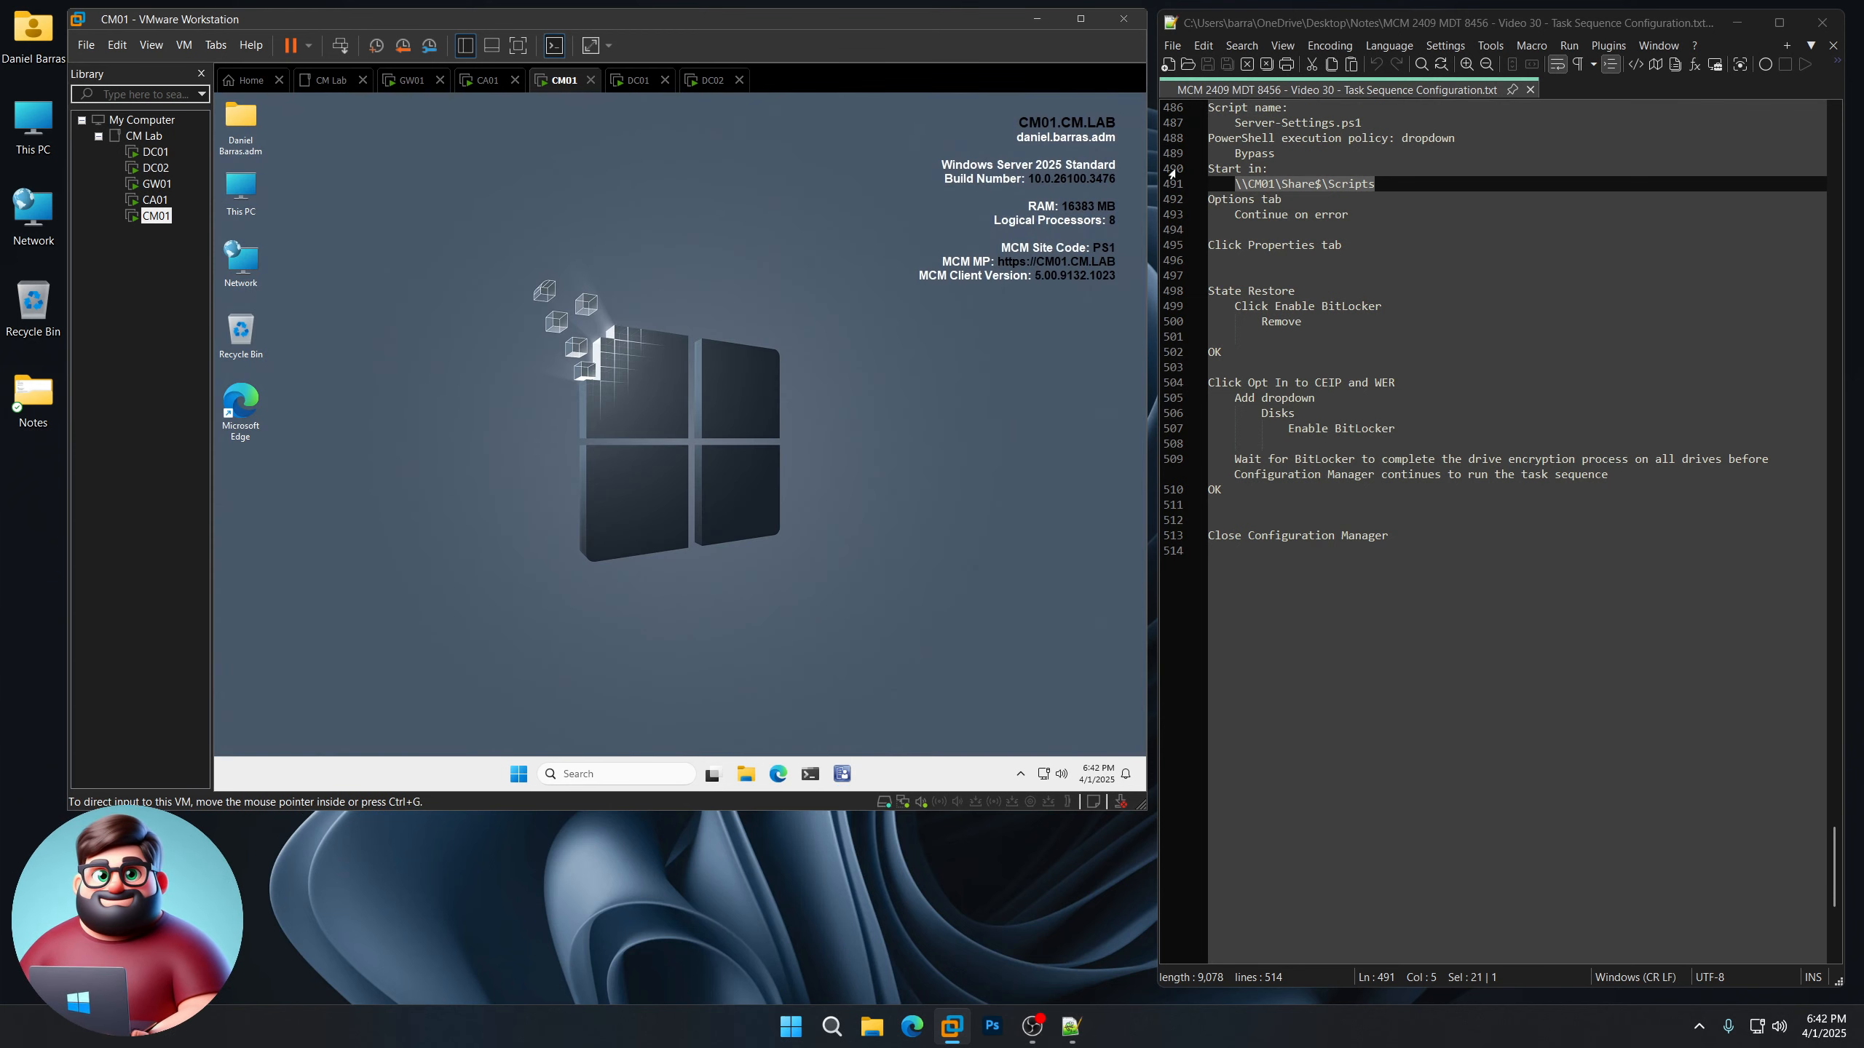
{"action": "left_click", "coordinate": [1009, 933]}
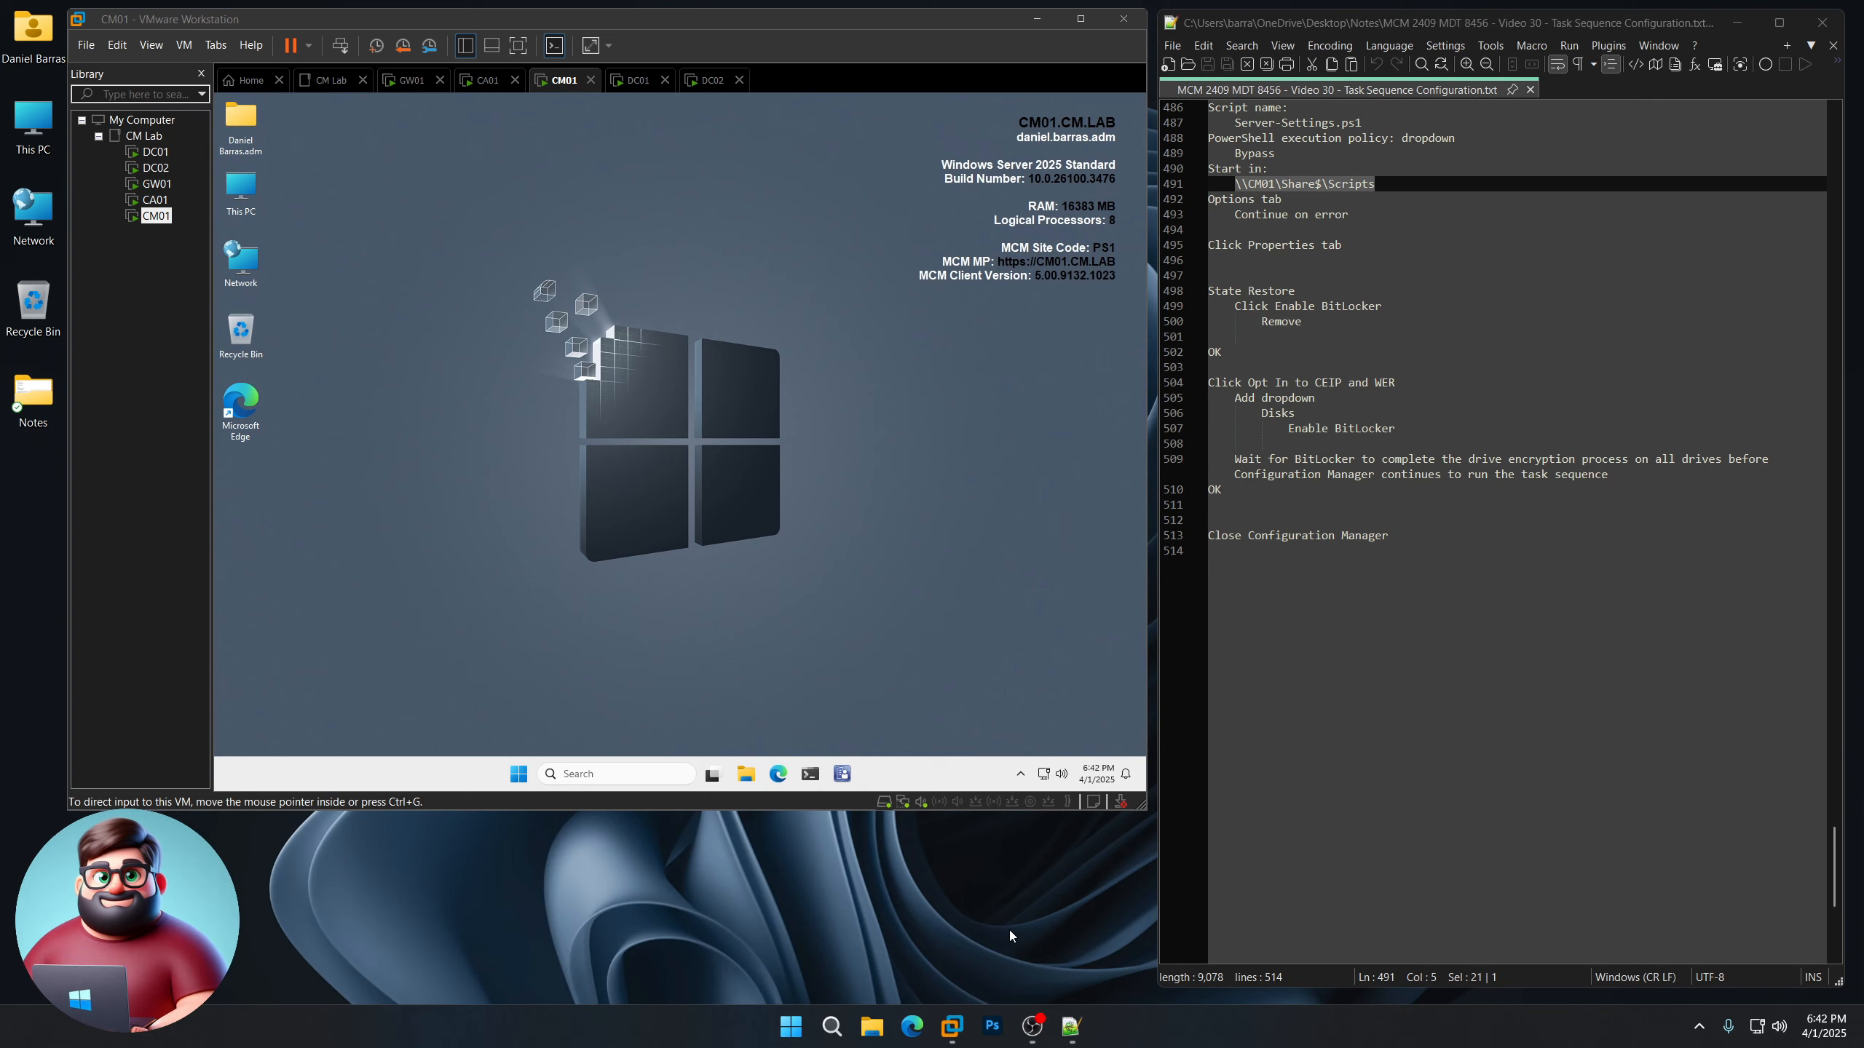